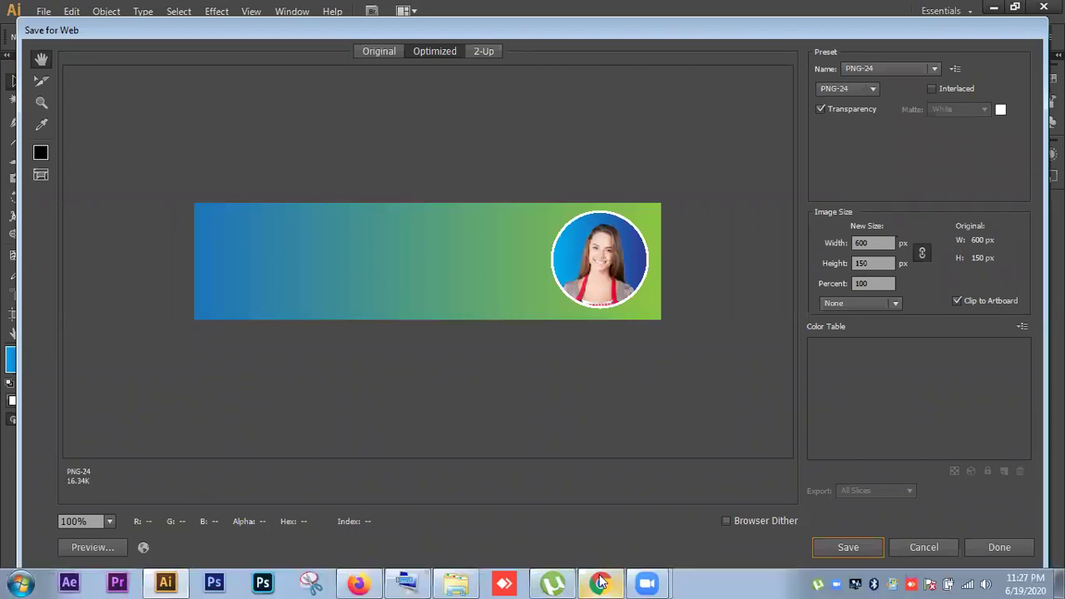
- Switch to Chrome and open the Seton Hill University article on adding an image to a Gmail signature
left_click(600, 582)
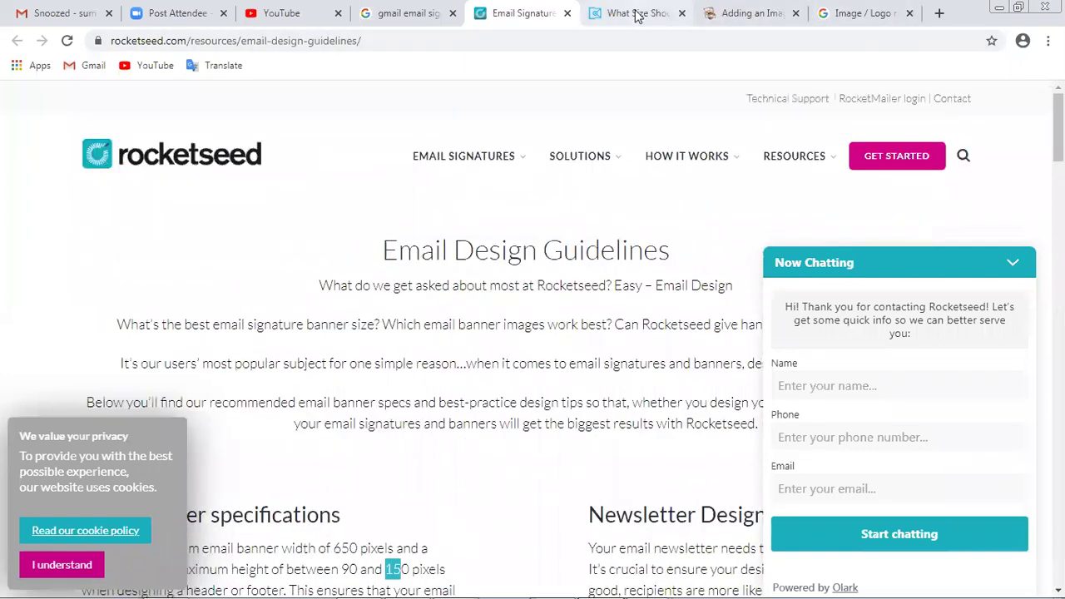
left_click(638, 14)
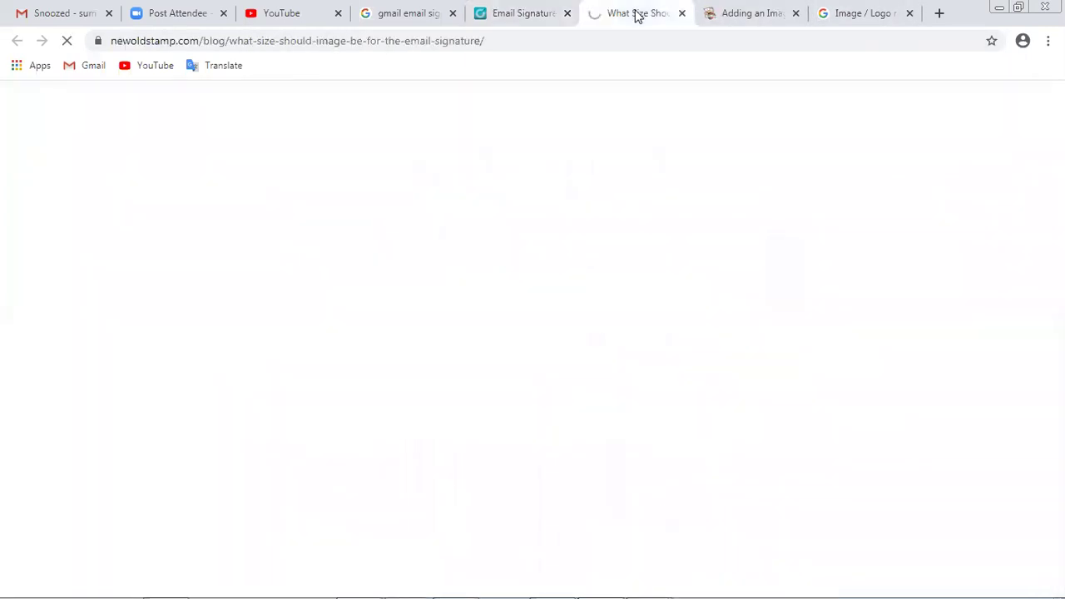
left_click(739, 14)
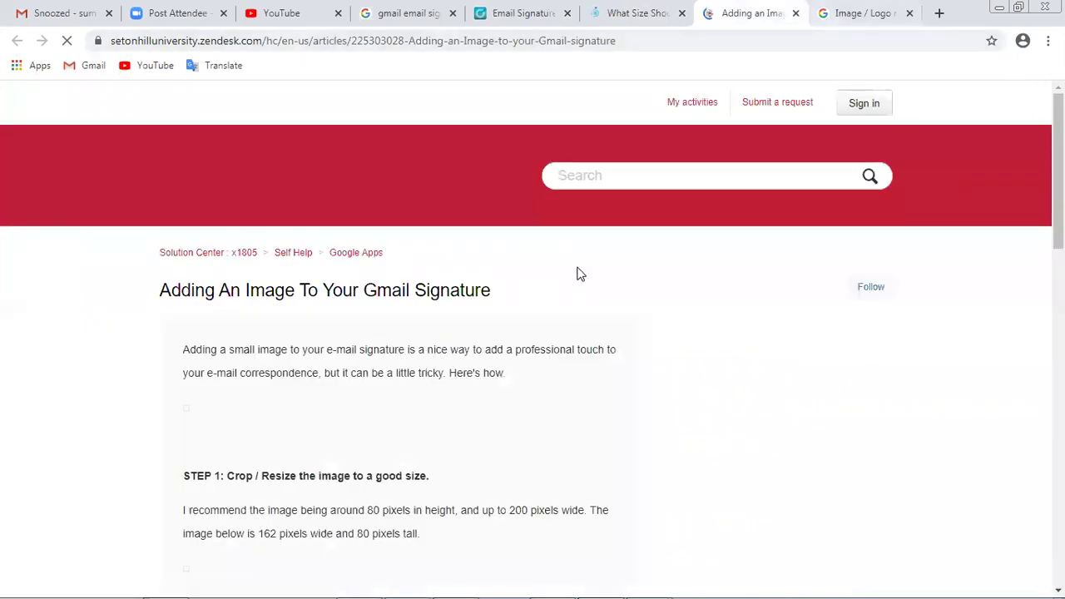
scroll(578, 273, "down", 1)
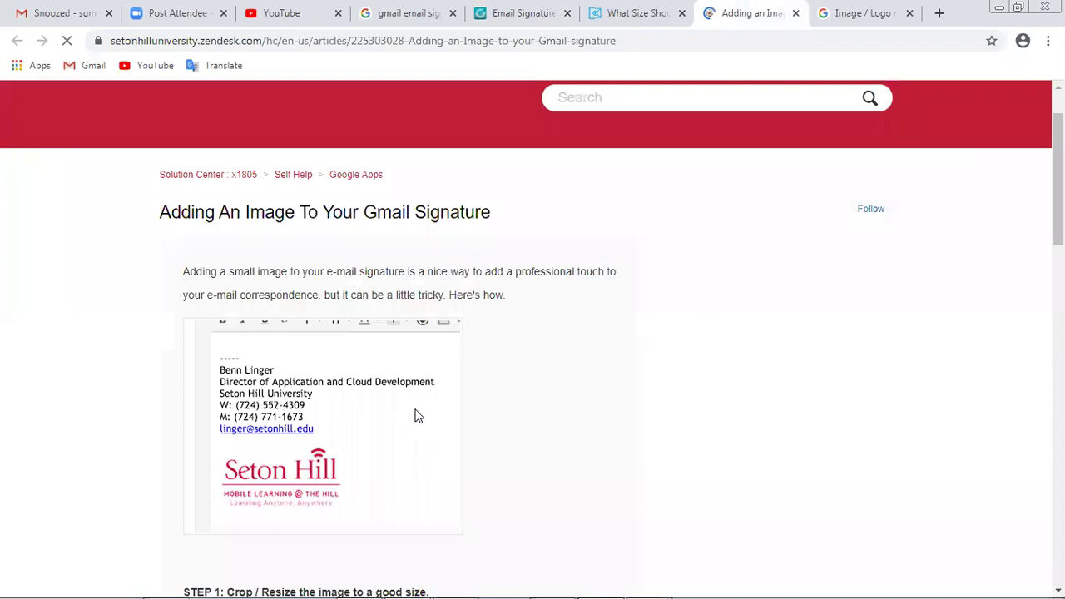
- Look over the article's sample signature and the Step 1 advice on sizing the image
scroll(418, 416, "down", 2)
scroll(420, 424, "down", 1)
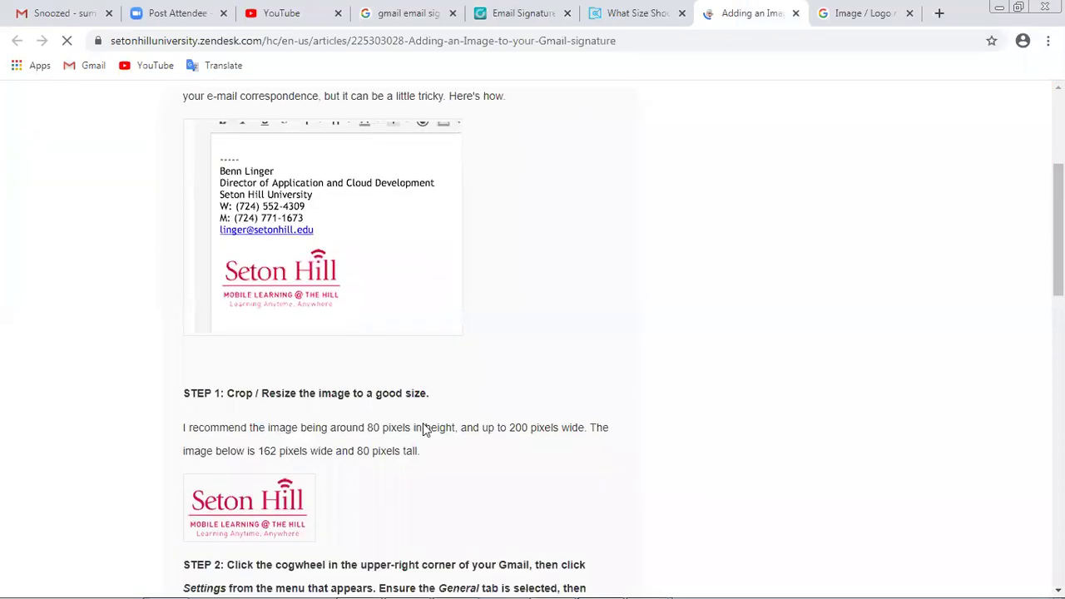
scroll(423, 429, "down", 2)
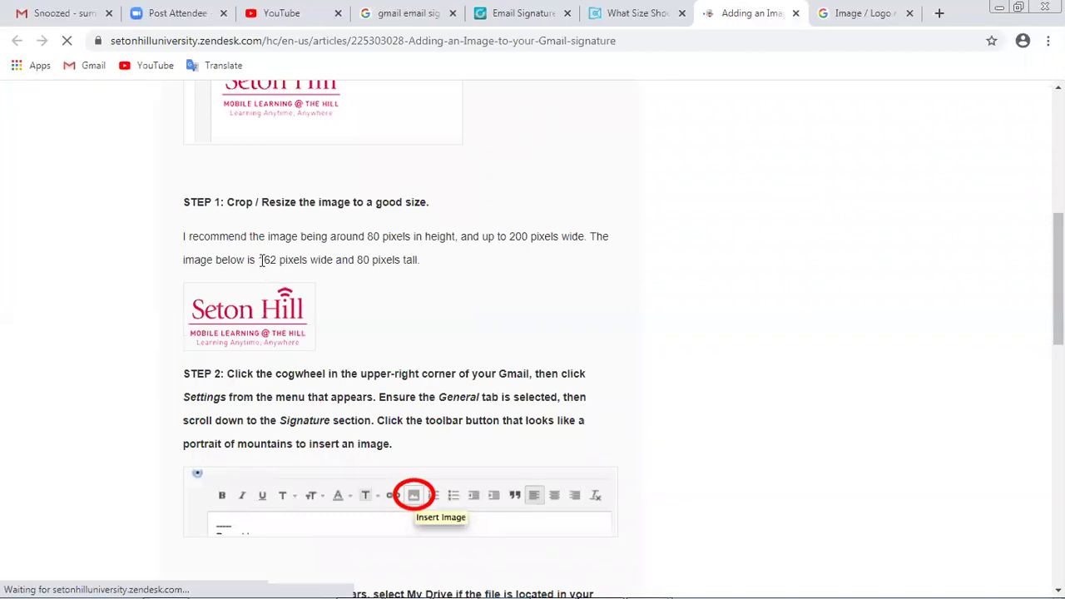
left_click_drag(258, 260, 279, 260)
left_click(356, 283)
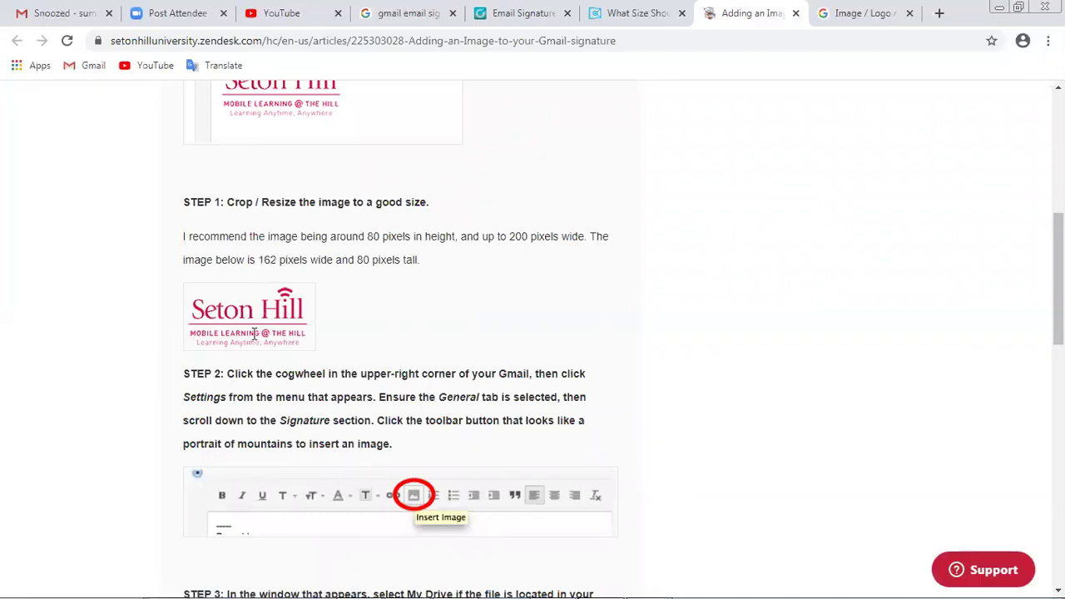
scroll(255, 324, "up", 1)
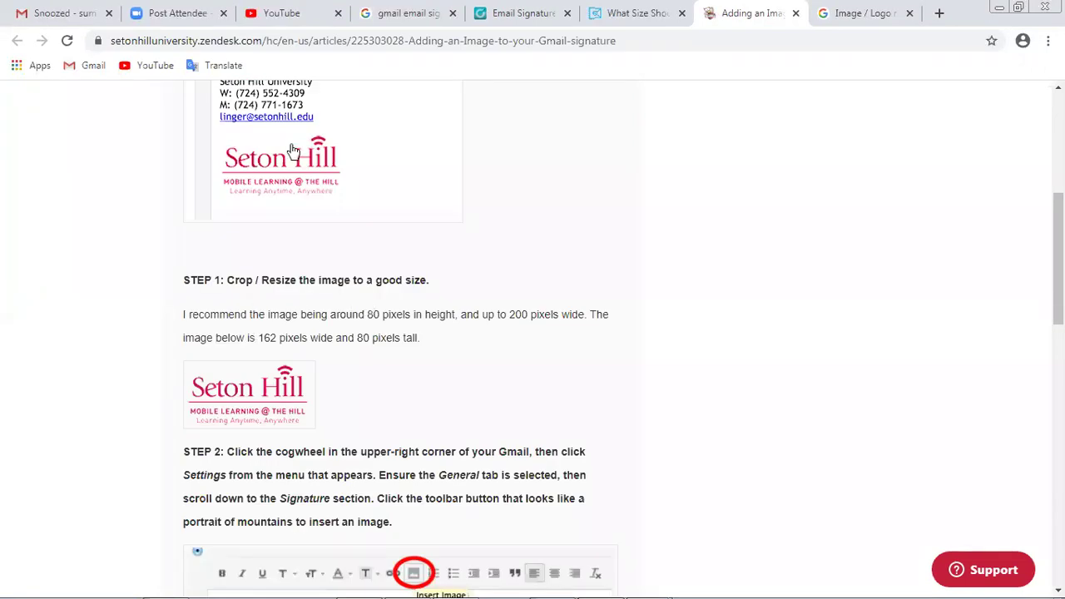
scroll(288, 146, "up", 5)
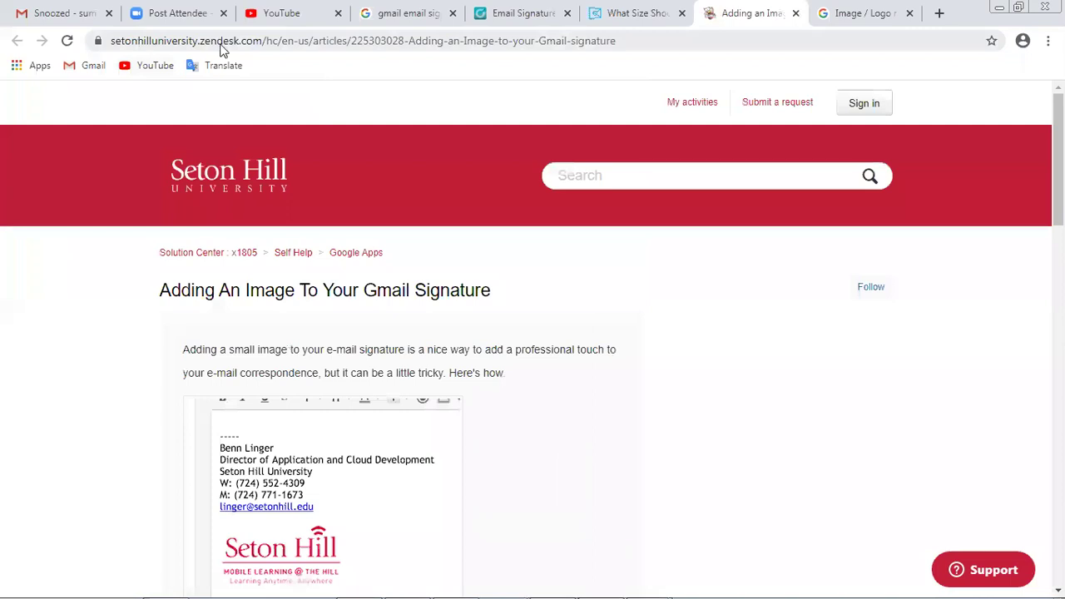
- Check the article's web address and its heading about adding an image to a Gmail signature
left_click_drag(225, 41, 138, 41)
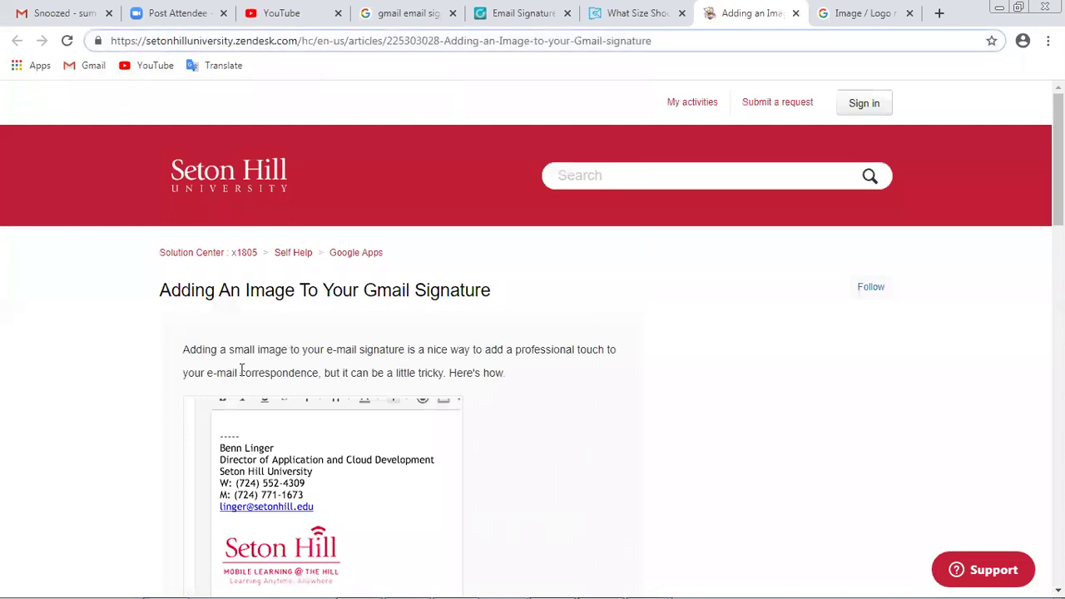
scroll(241, 371, "down", 1)
scroll(297, 382, "down", 3)
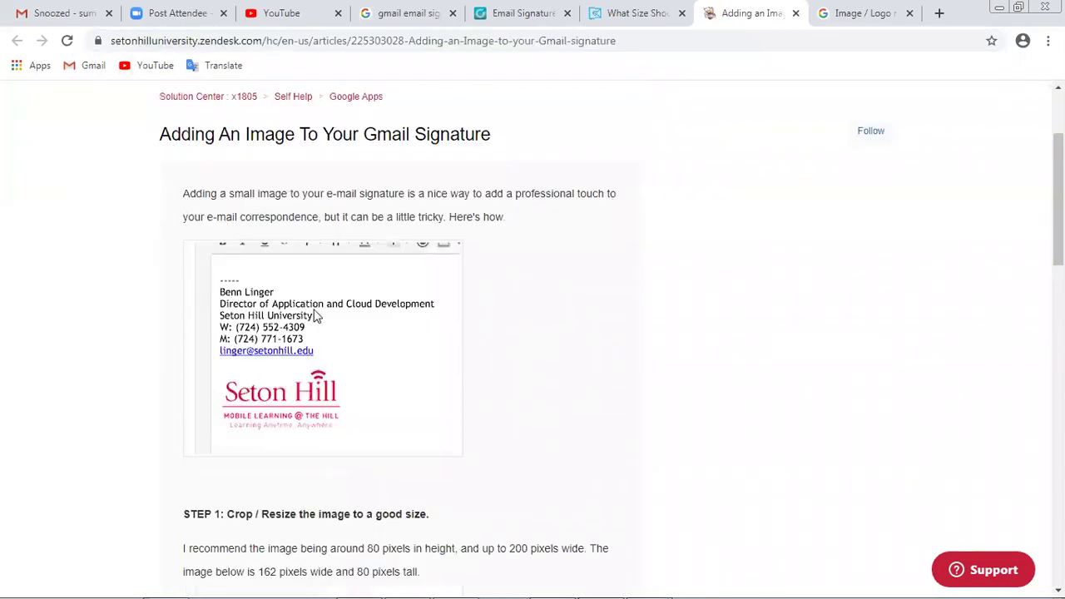
left_click_drag(214, 137, 287, 135)
left_click(330, 174)
scroll(331, 179, "down", 2)
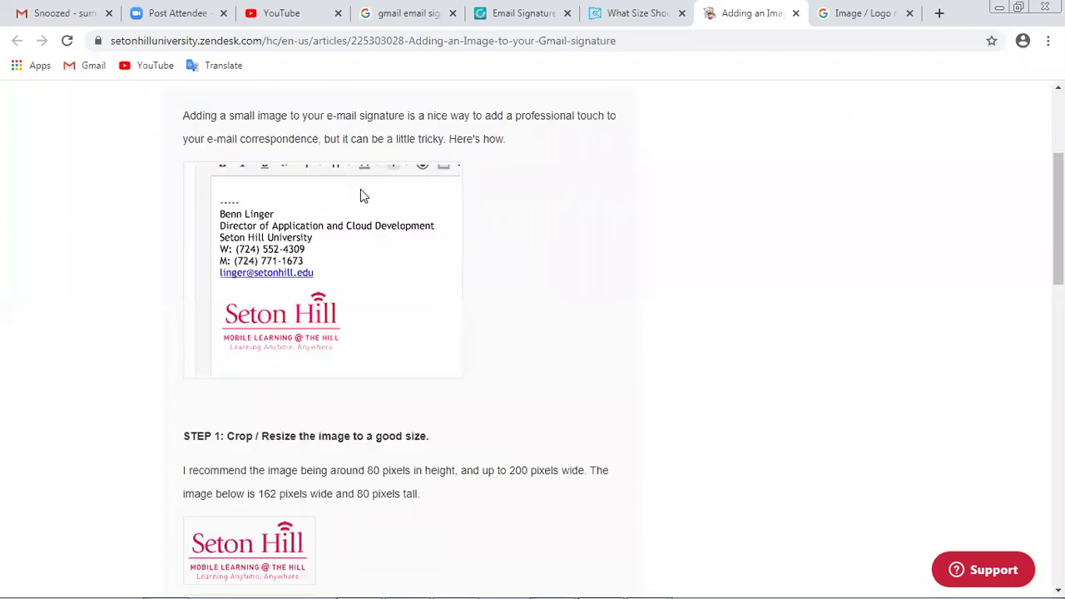
- Read the article's introductory paragraph and the Step 1 heading on cropping or resizing the image
left_click_drag(235, 117, 578, 116)
left_click(323, 153)
left_click_drag(259, 146, 504, 158)
left_click(453, 218)
scroll(397, 311, "down", 4)
left_click_drag(234, 284, 457, 297)
left_click(379, 317)
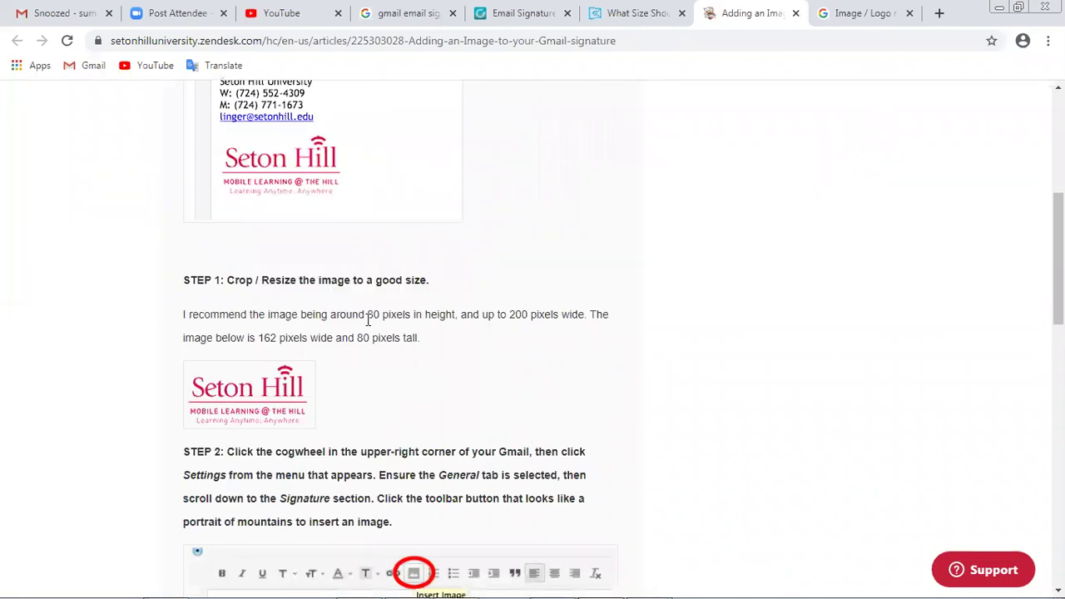
- Examine the image height and maximum width recommended in Step 1 of the article
left_click_drag(368, 314, 462, 315)
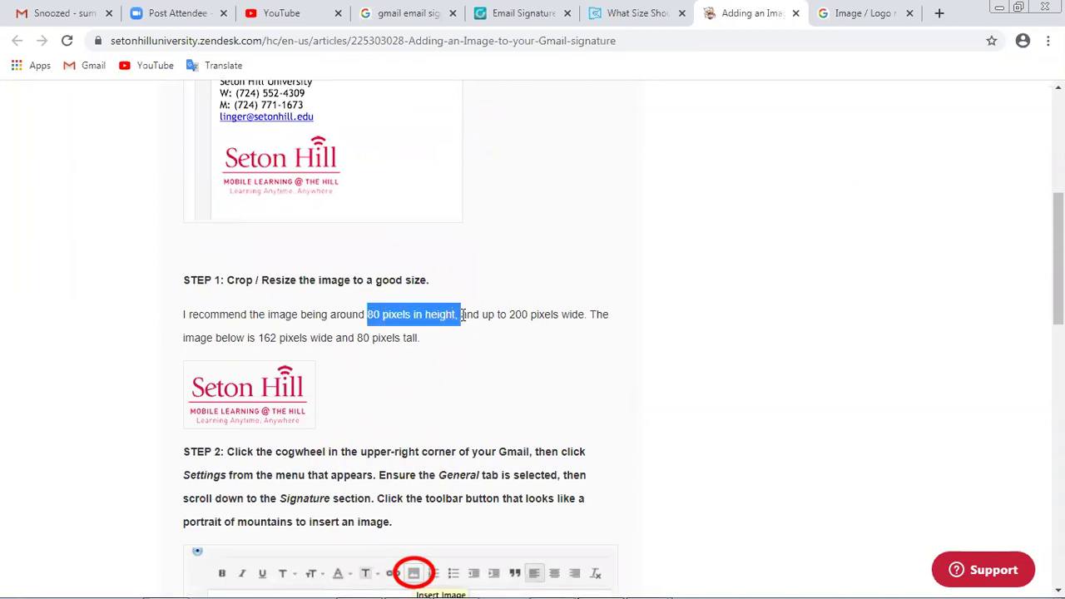
left_click(481, 330)
left_click_drag(369, 313, 580, 331)
left_click(539, 354)
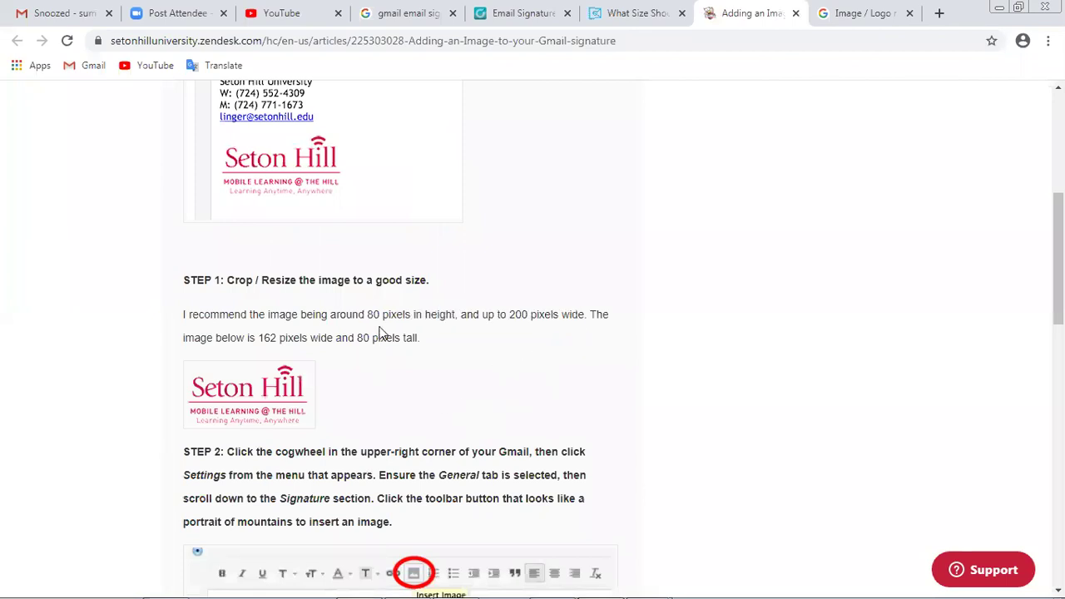
left_click_drag(367, 314, 454, 314)
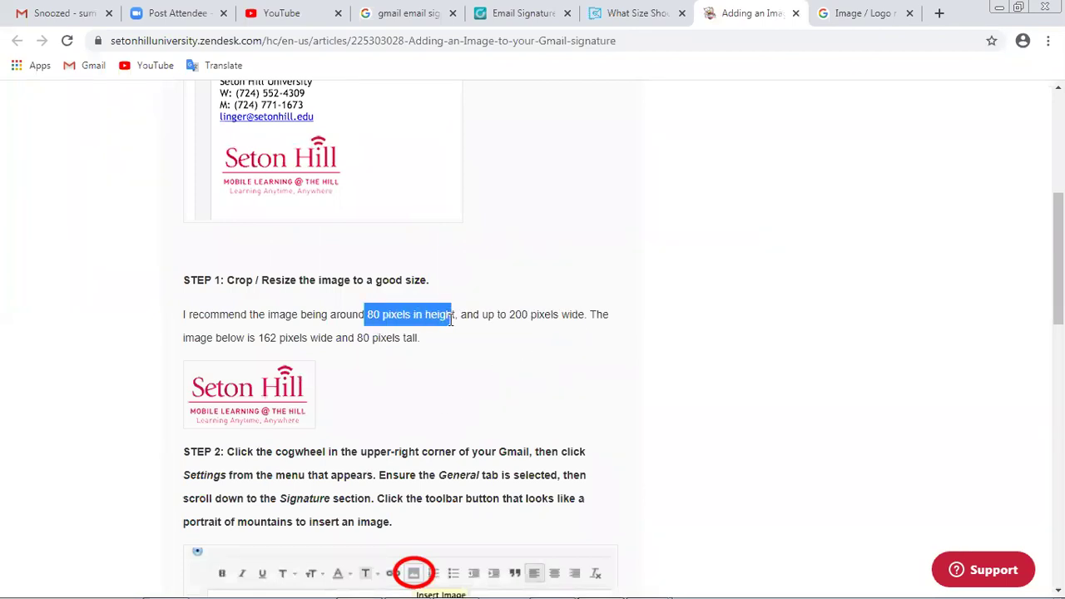
left_click(496, 315)
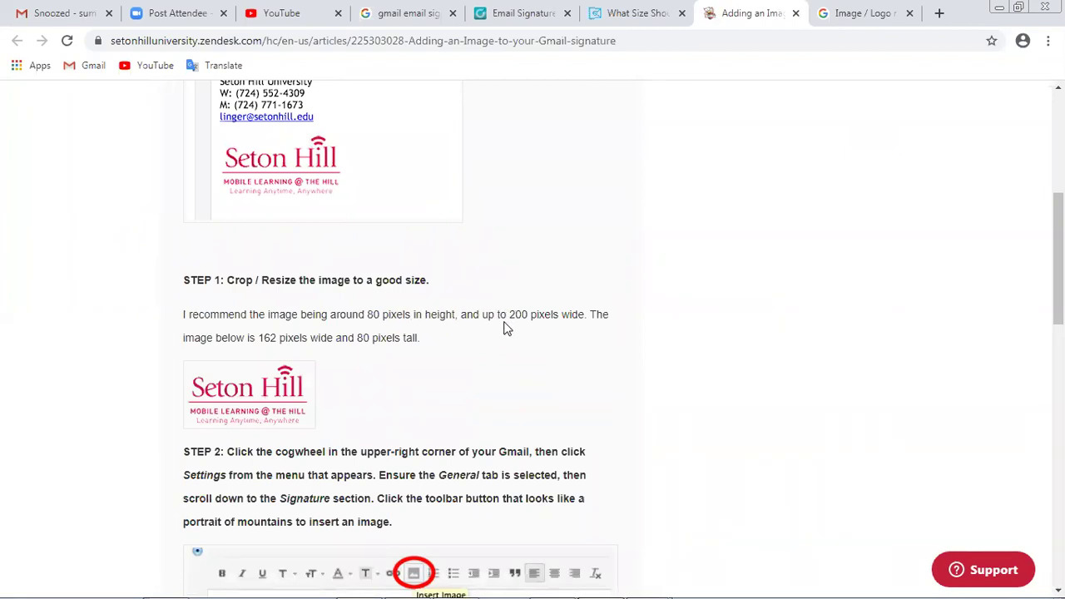
left_click_drag(517, 318, 524, 327)
left_click(519, 333)
scroll(518, 331, "down", 2)
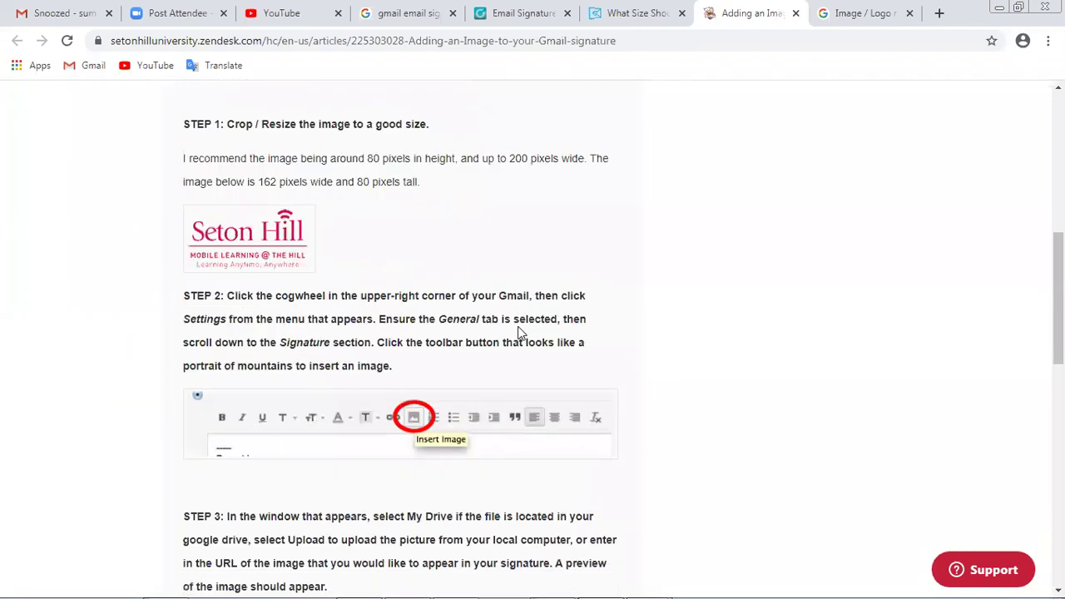
- Compare the recommended width and height with the pixel dimensions given for the sample logo
left_click_drag(505, 159, 529, 159)
left_click(368, 158)
double_click(367, 158)
left_click_drag(257, 188, 276, 188)
double_click(364, 185)
left_click(311, 188)
left_click_drag(264, 186, 280, 184)
- Read through the remaining article steps on inserting the image, choosing its display size and saving the signature
scroll(366, 184, "down", 3)
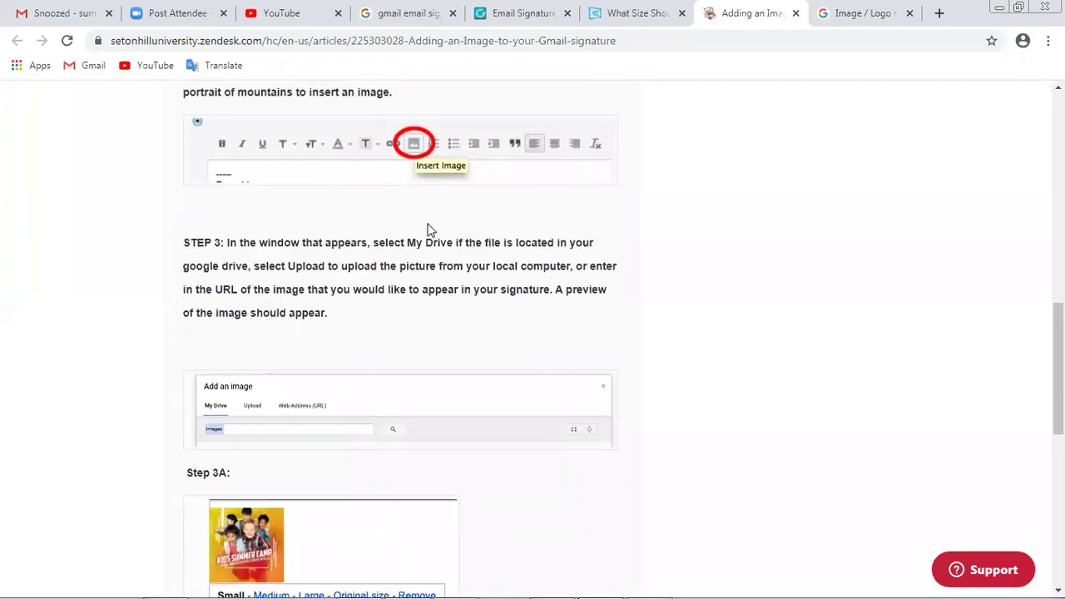
scroll(429, 229, "down", 3)
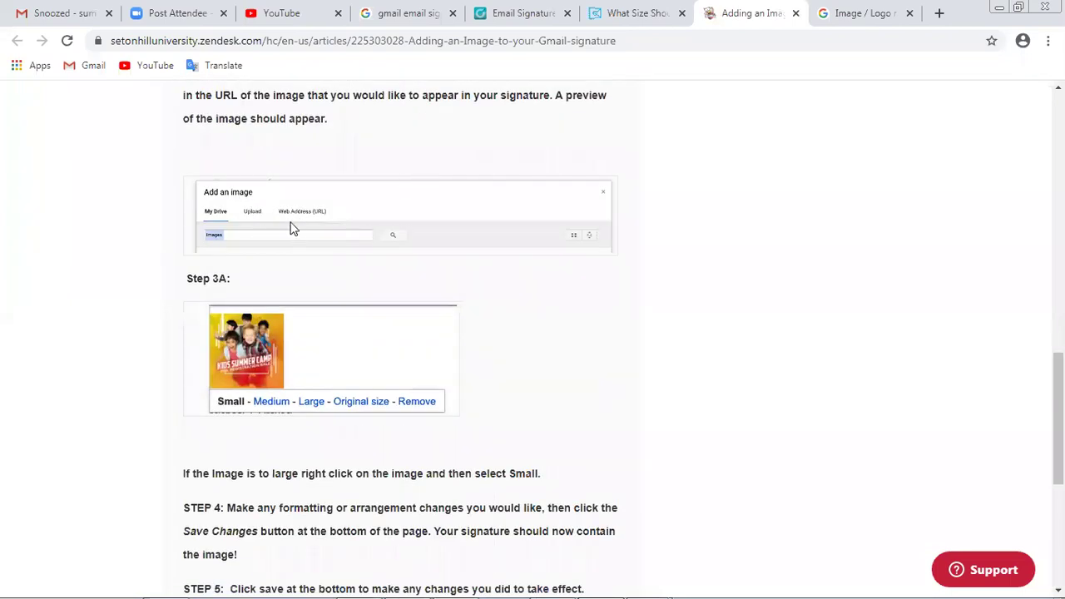
scroll(224, 212, "down", 3)
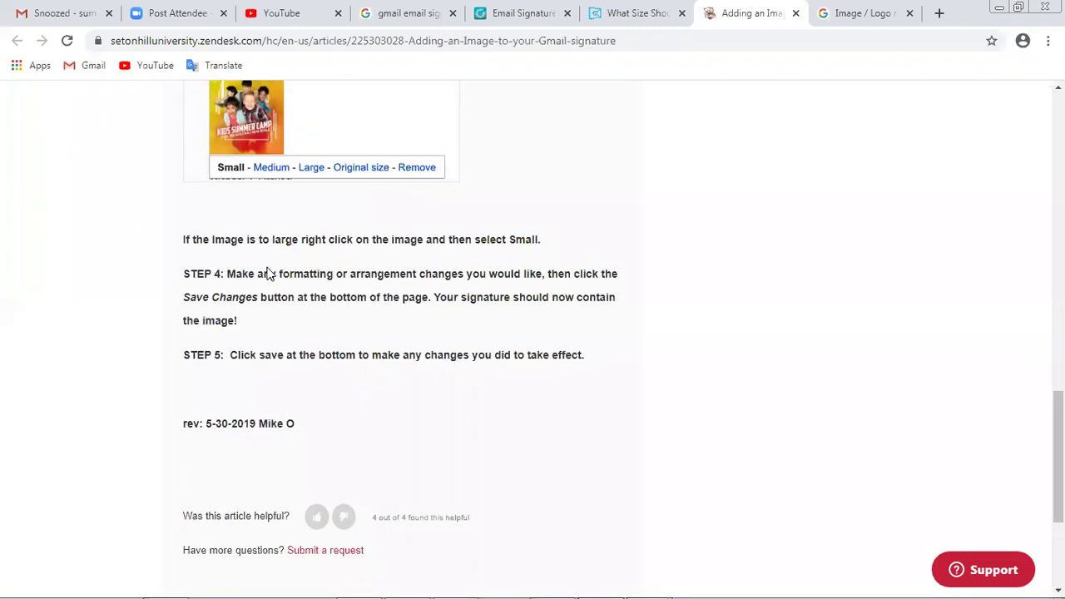
scroll(303, 371, "down", 1)
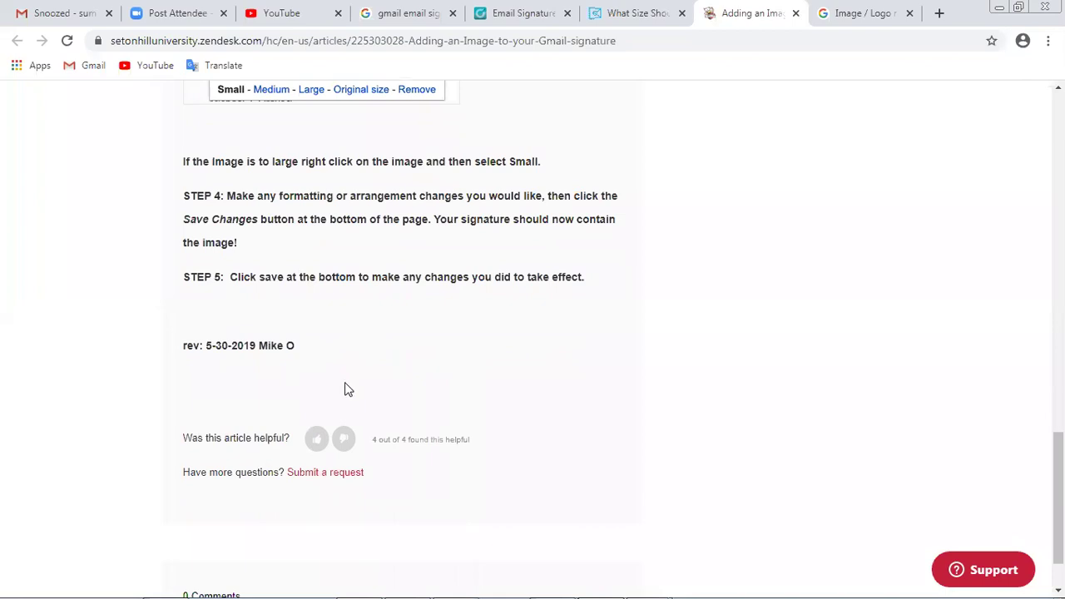
- Check the article's revision date and closing section, and return to the image insertion steps
mouse_move(209, 350)
left_mouse_down()
mouse_move(259, 364)
mouse_move(214, 348)
left_mouse_up()
left_click(252, 361)
left_click(321, 347)
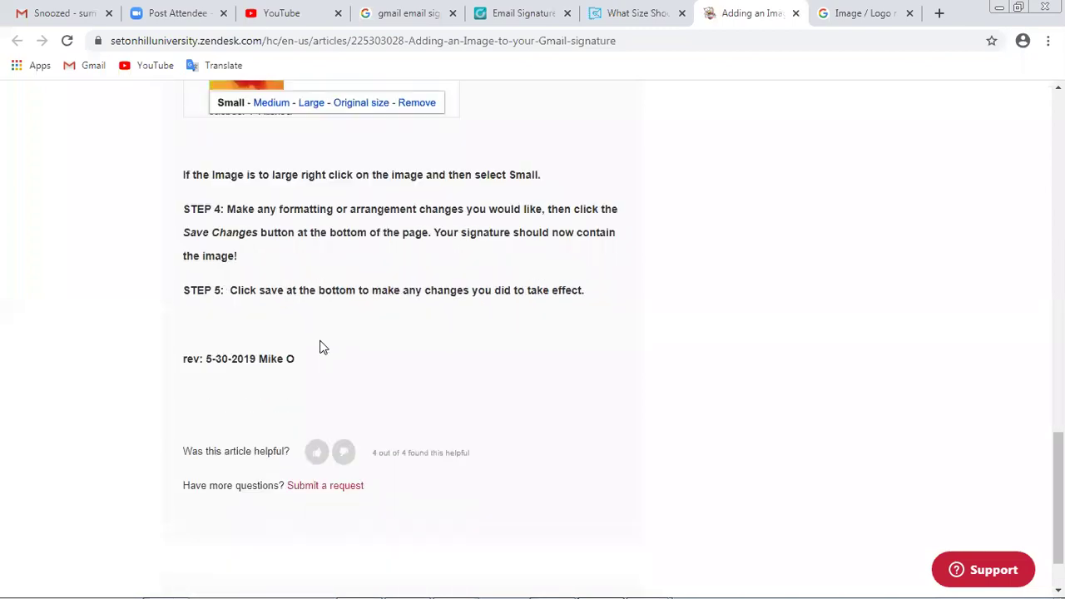
scroll(323, 347, "down", 1)
scroll(323, 347, "up", 3)
scroll(322, 345, "down", 3)
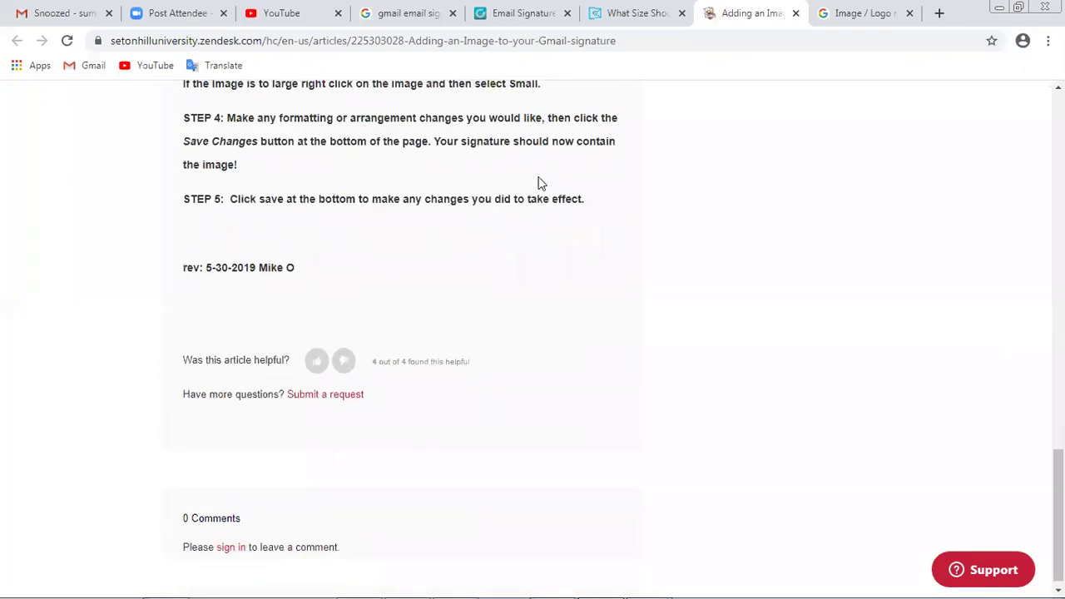
scroll(330, 313, "up", 5)
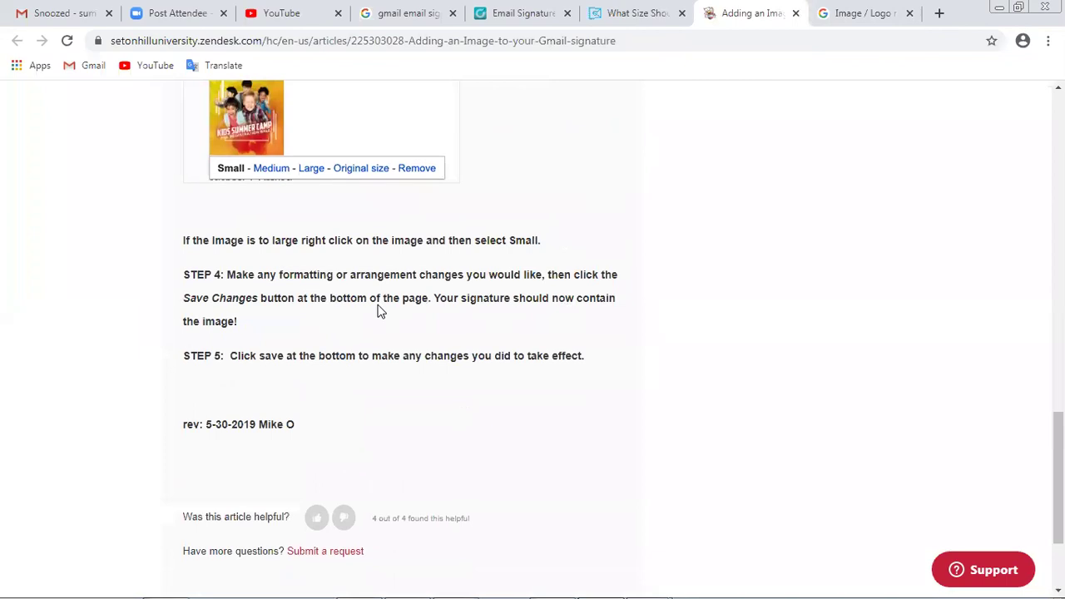
scroll(330, 318, "up", 1)
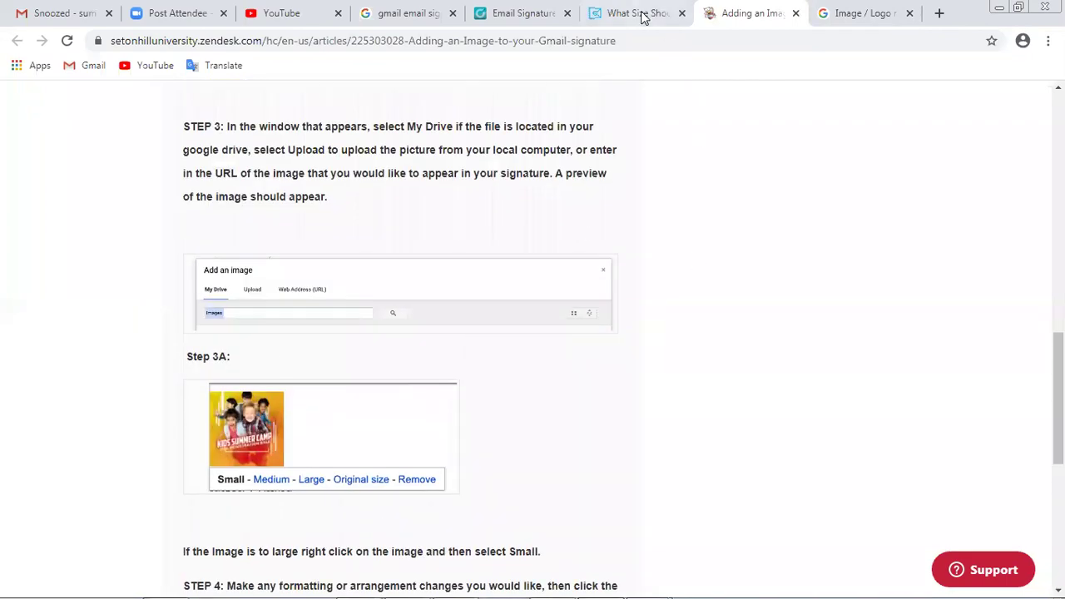
- Open the Newoldstamp article on email signature image size and read its list of common design mistakes
left_click(639, 13)
scroll(359, 451, "down", 3)
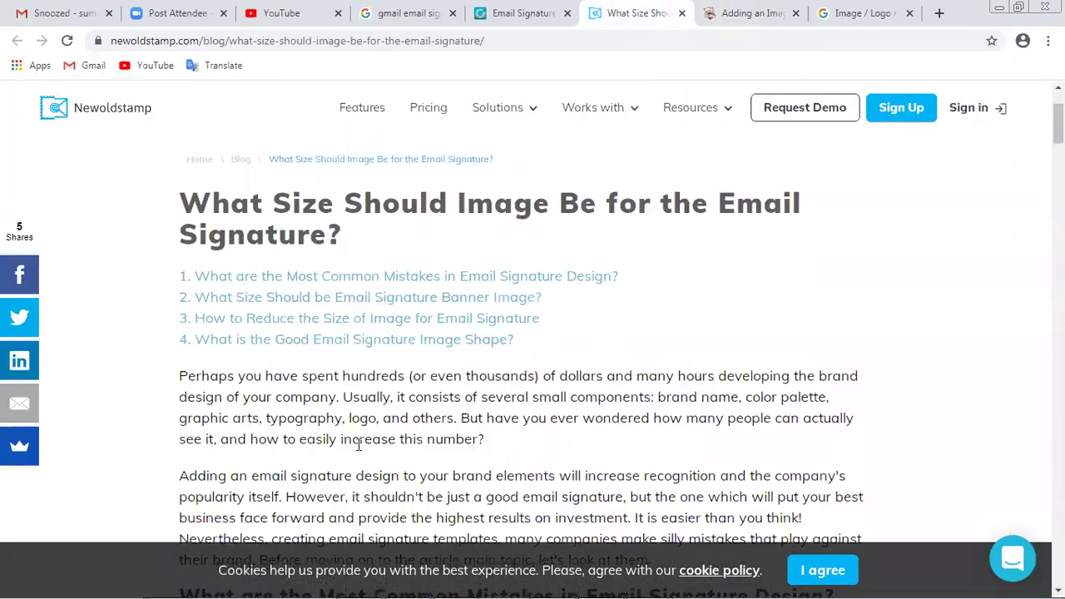
scroll(358, 445, "down", 5)
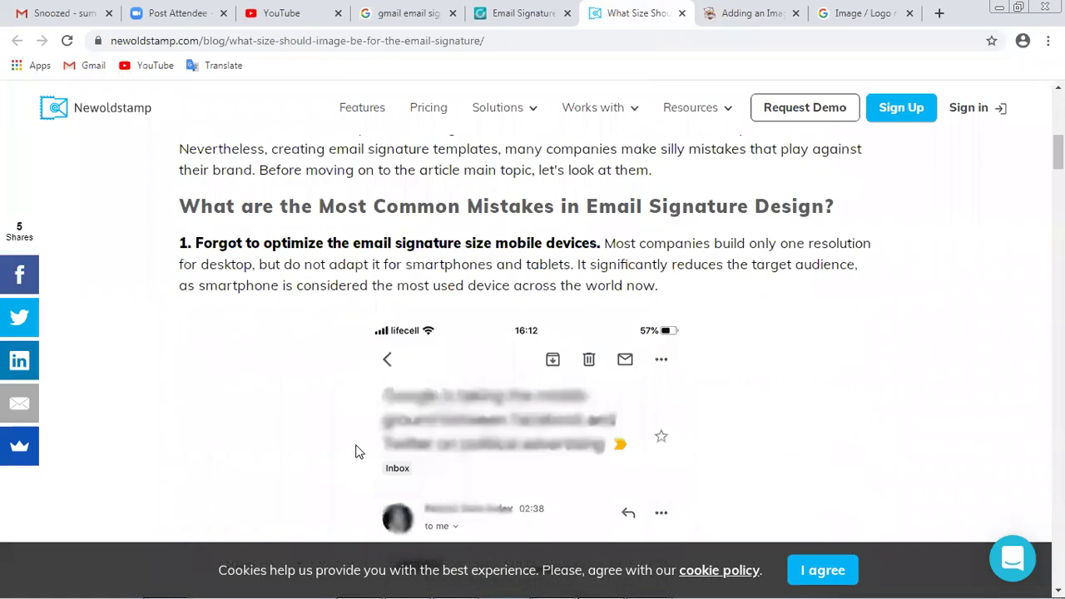
scroll(355, 445, "down", 5)
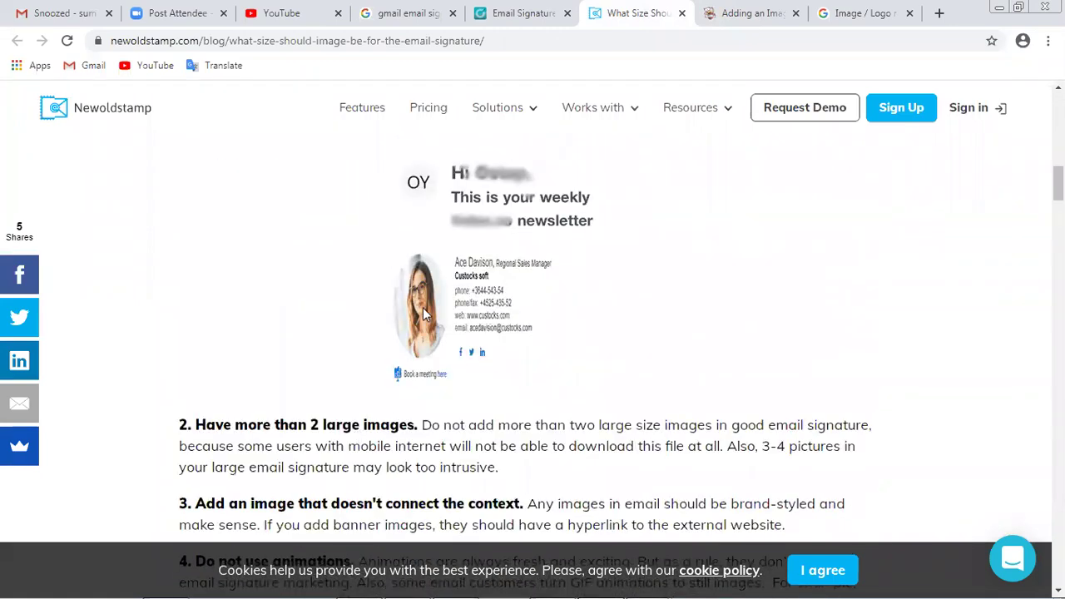
scroll(471, 313, "down", 3)
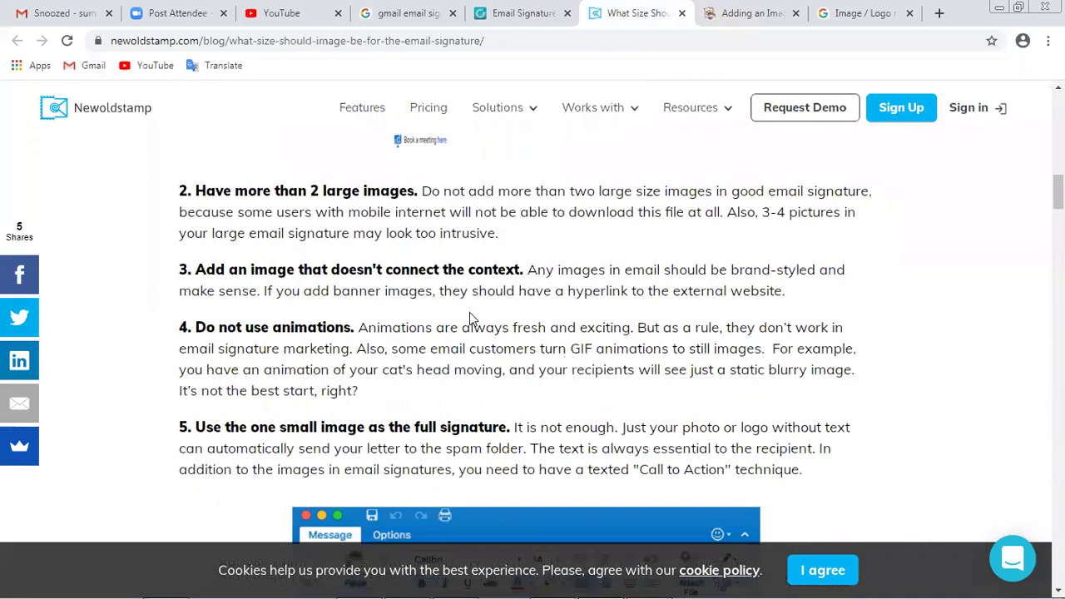
scroll(464, 320, "down", 2)
scroll(416, 316, "down", 2)
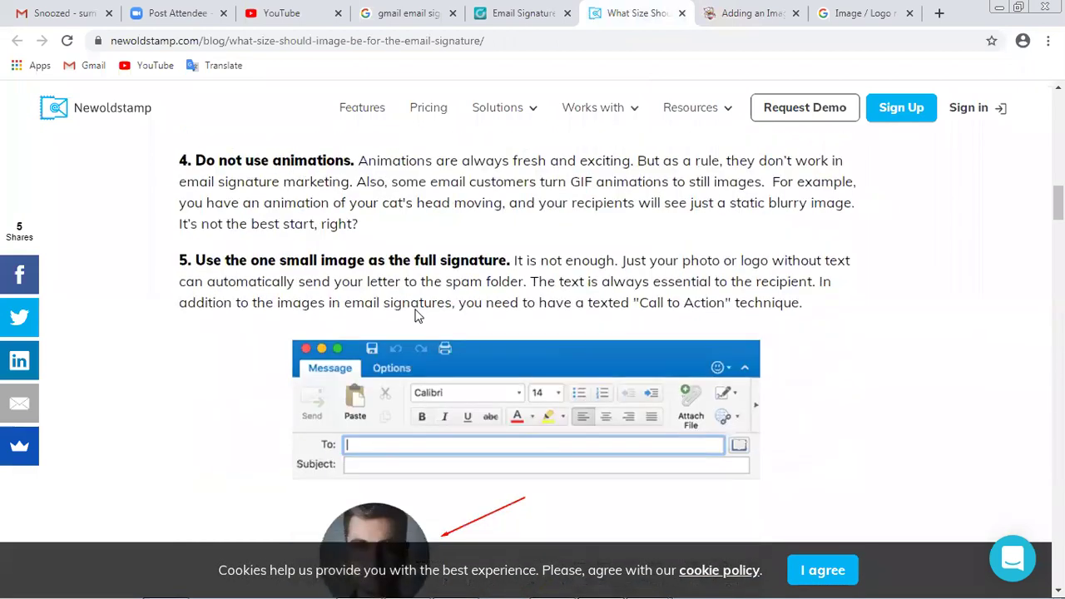
scroll(418, 316, "down", 4)
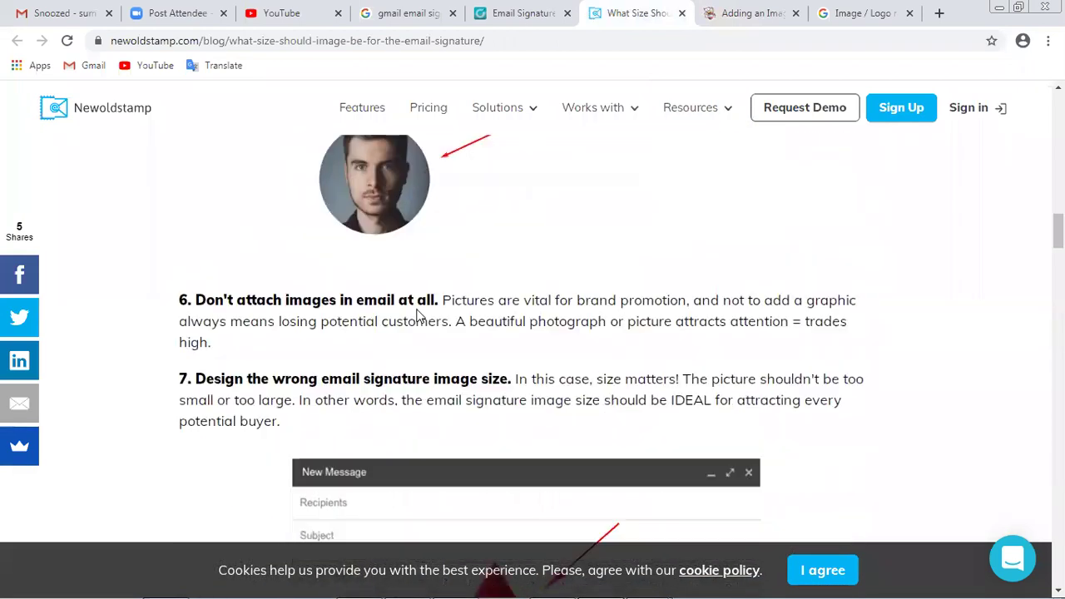
scroll(418, 316, "down", 4)
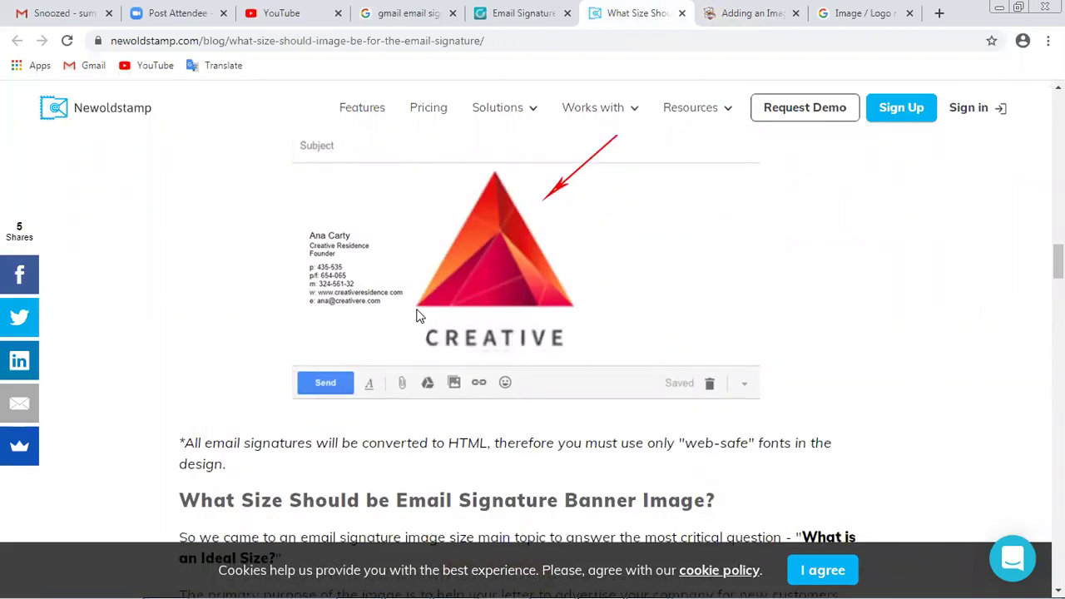
scroll(512, 369, "up", 2)
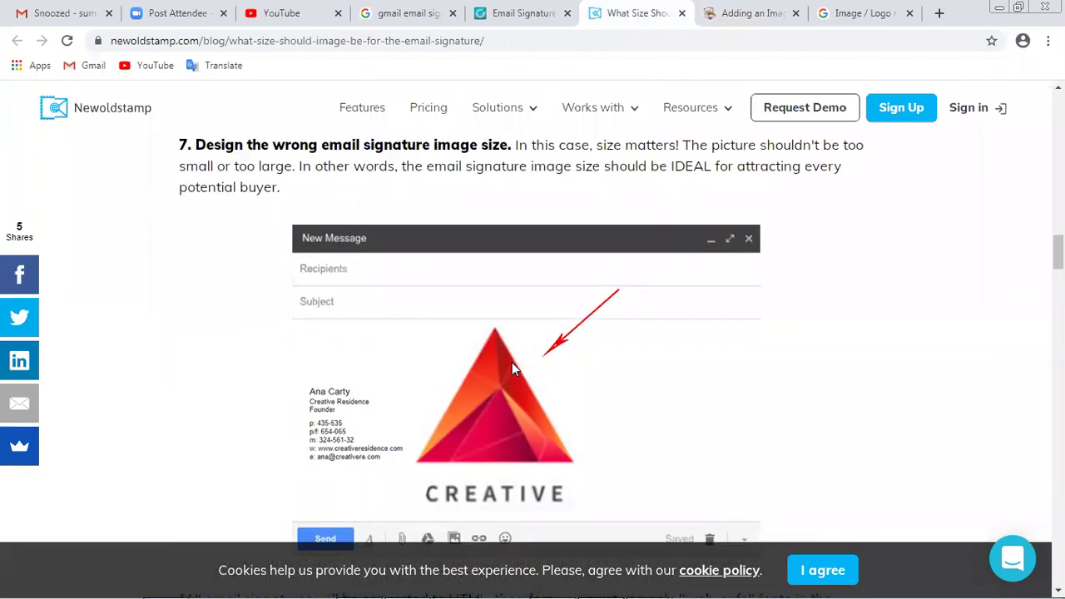
scroll(511, 369, "up", 2)
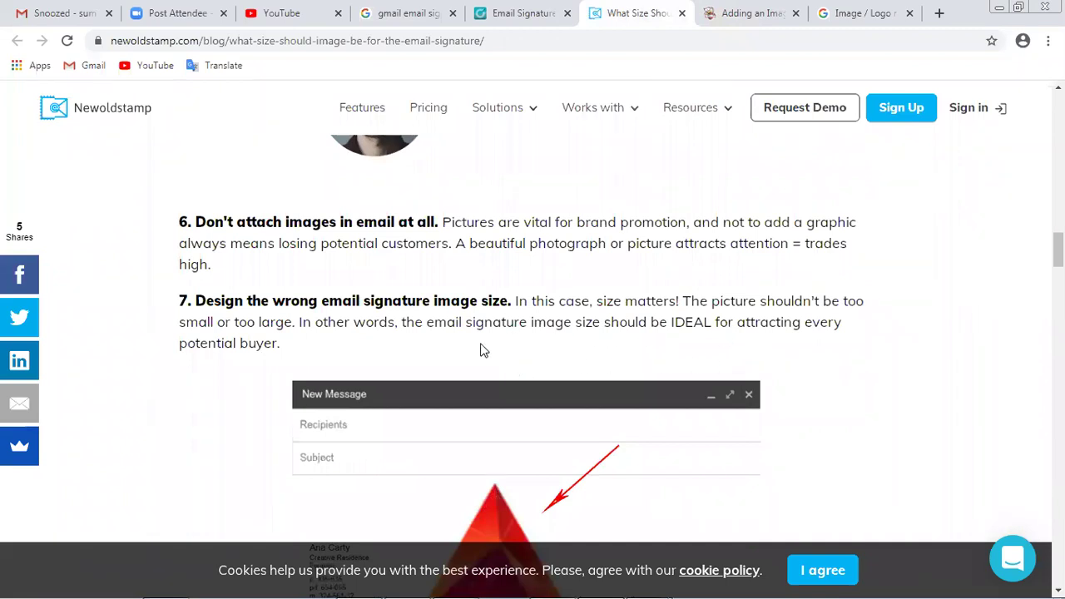
- Read the design mistake about wrong email signature image size and the start of the recommended banner image size section
left_click_drag(241, 322, 674, 322)
scroll(512, 383, "up", 1)
scroll(510, 381, "down", 4)
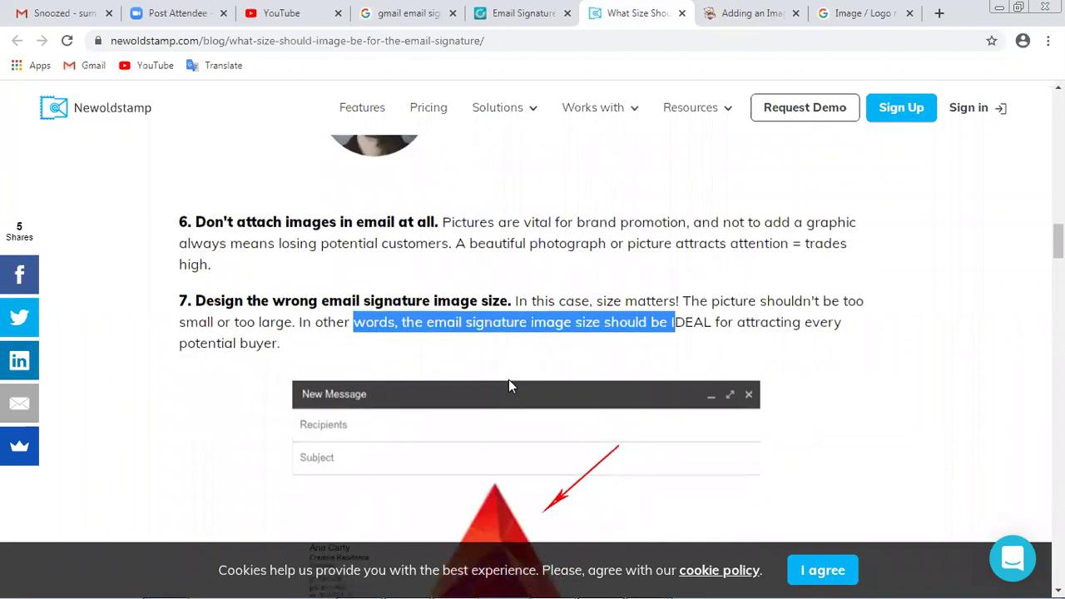
scroll(510, 387, "down", 4)
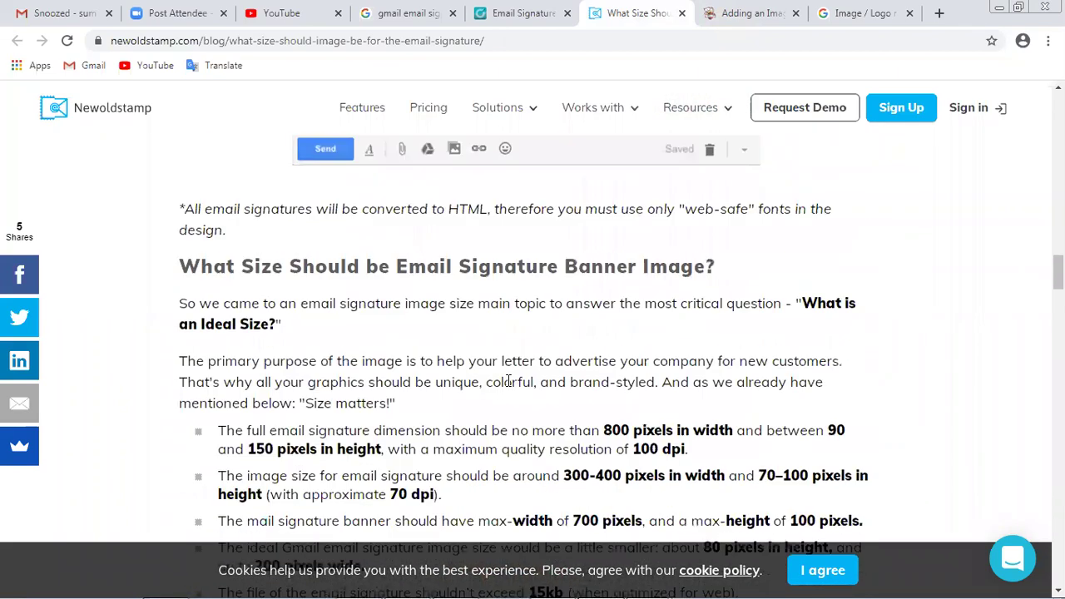
scroll(508, 381, "down", 1)
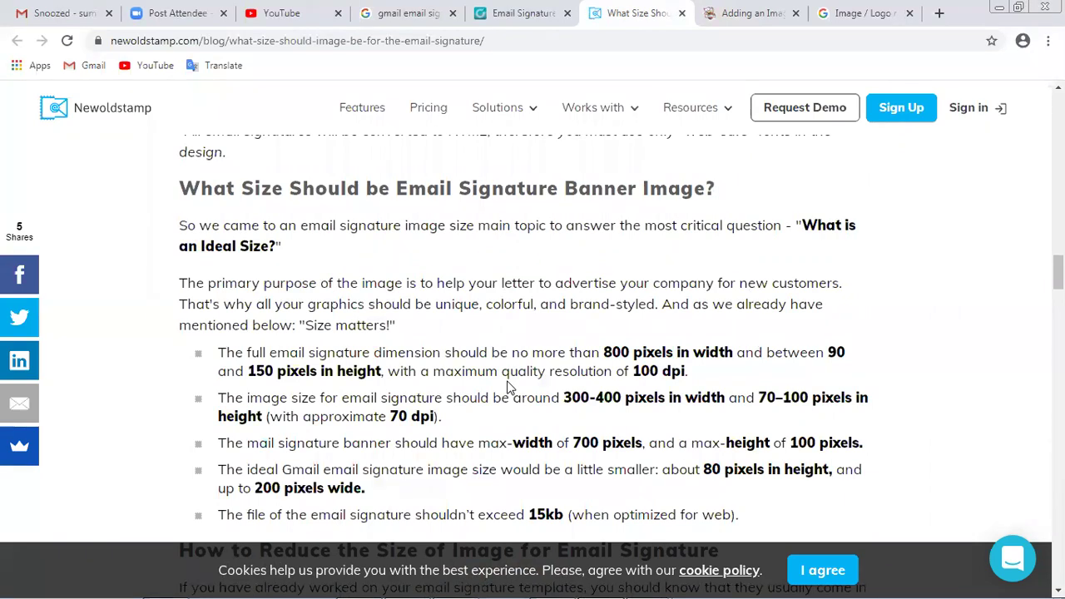
- Examine the list of recommended signature dimensions, focusing on the maximum file size for an email signature optimized for web
scroll(510, 387, "down", 2)
left_click_drag(438, 359, 534, 363)
left_click(602, 374)
left_click(581, 373)
left_click(582, 369)
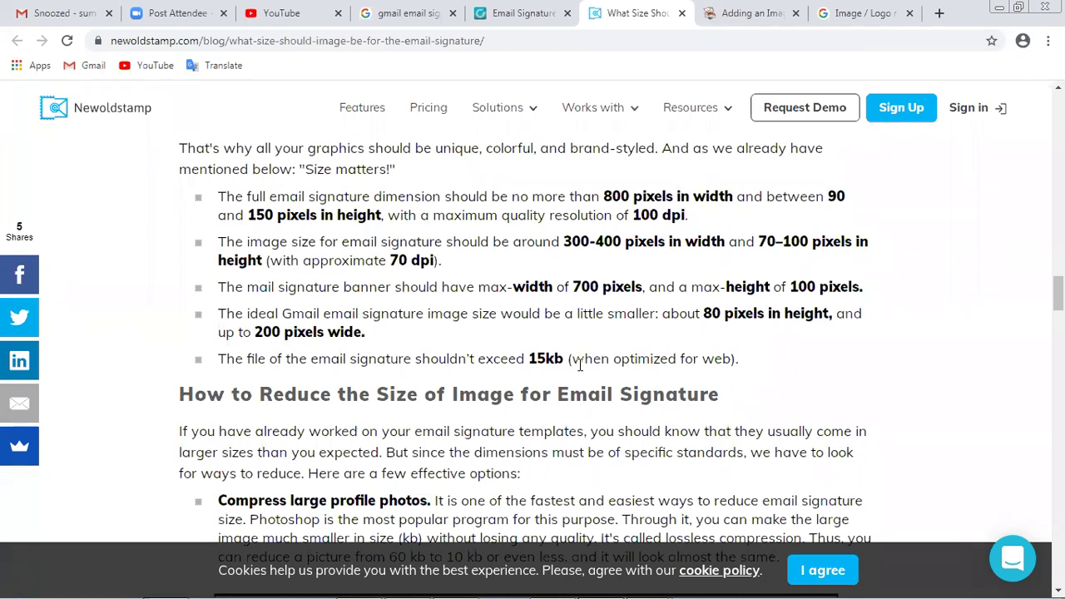
double_click(537, 358)
left_click(573, 378)
left_click_drag(526, 358, 563, 359)
left_click(555, 364)
left_click(551, 364)
left_click(563, 360)
- Skim the section on reducing the signature image size down to the comparison of image file formats
scroll(532, 382, "down", 4)
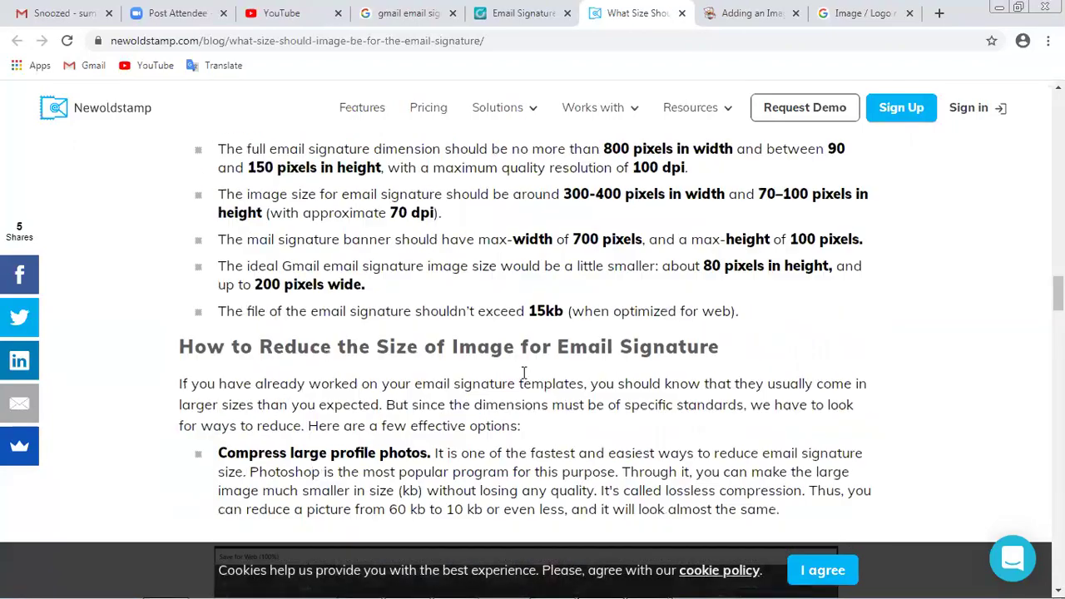
scroll(546, 426, "down", 8)
scroll(544, 427, "up", 4)
scroll(546, 427, "down", 10)
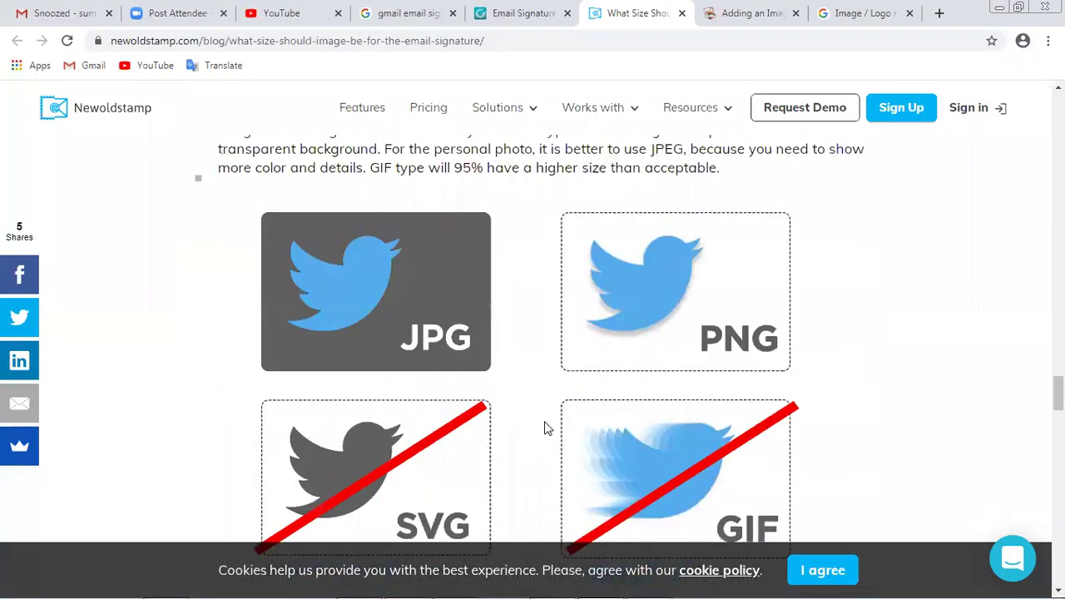
- Return to the advice on compressing large profile photos and read how far the file size can be reduced
scroll(546, 428, "up", 5)
scroll(546, 427, "up", 6)
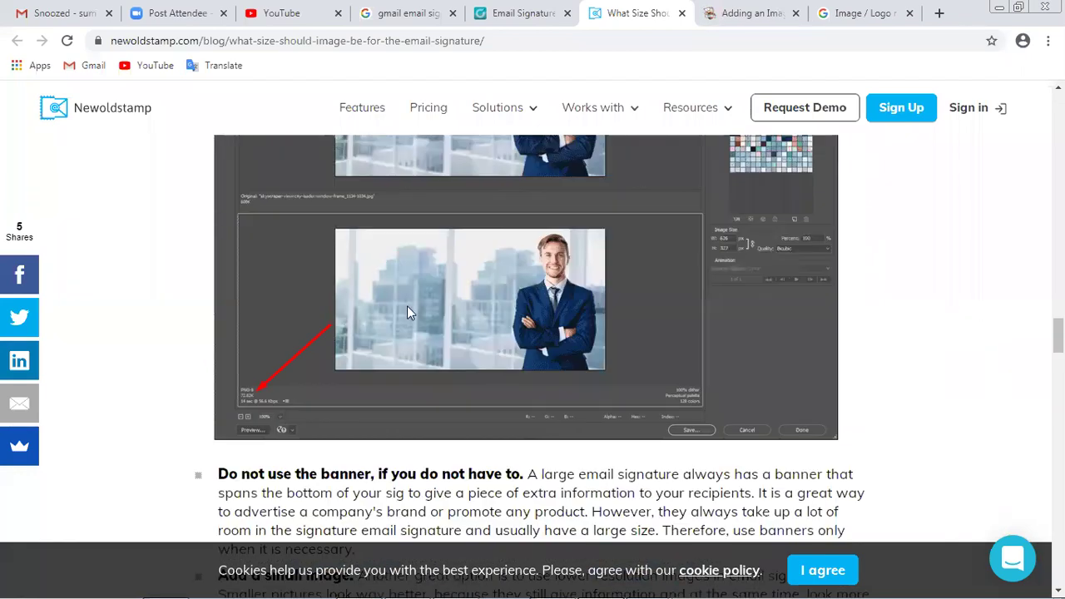
scroll(407, 310, "up", 4)
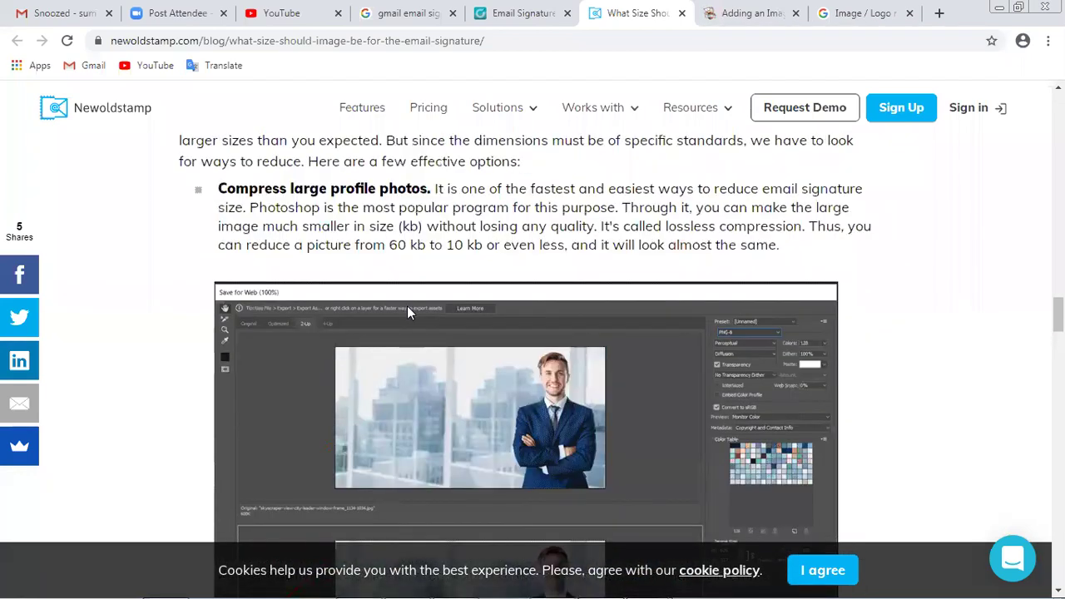
scroll(406, 308, "up", 2)
scroll(410, 314, "up", 1)
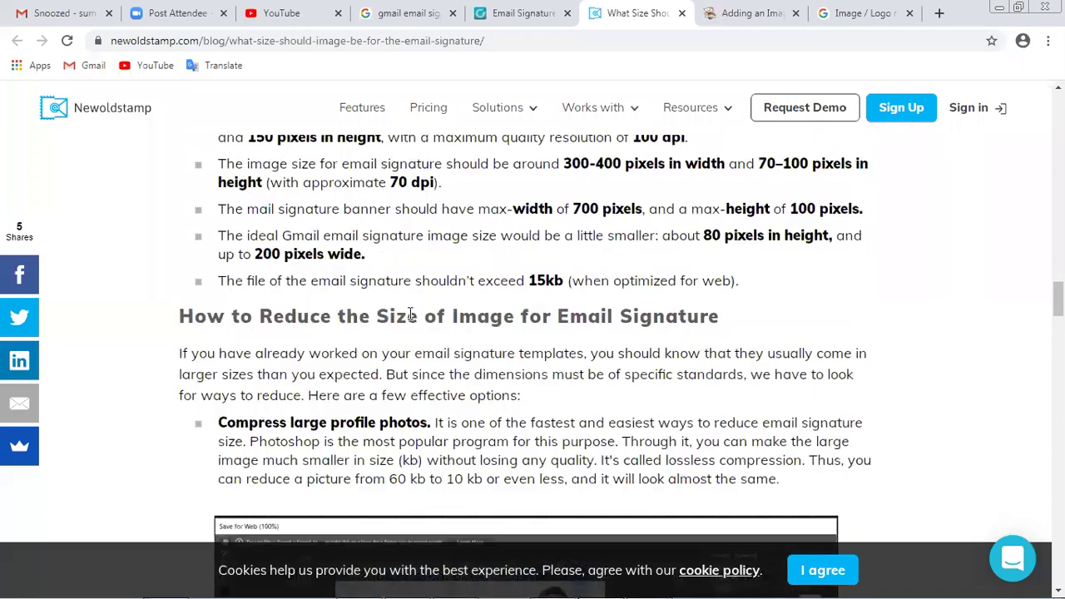
left_click_drag(402, 480, 497, 492)
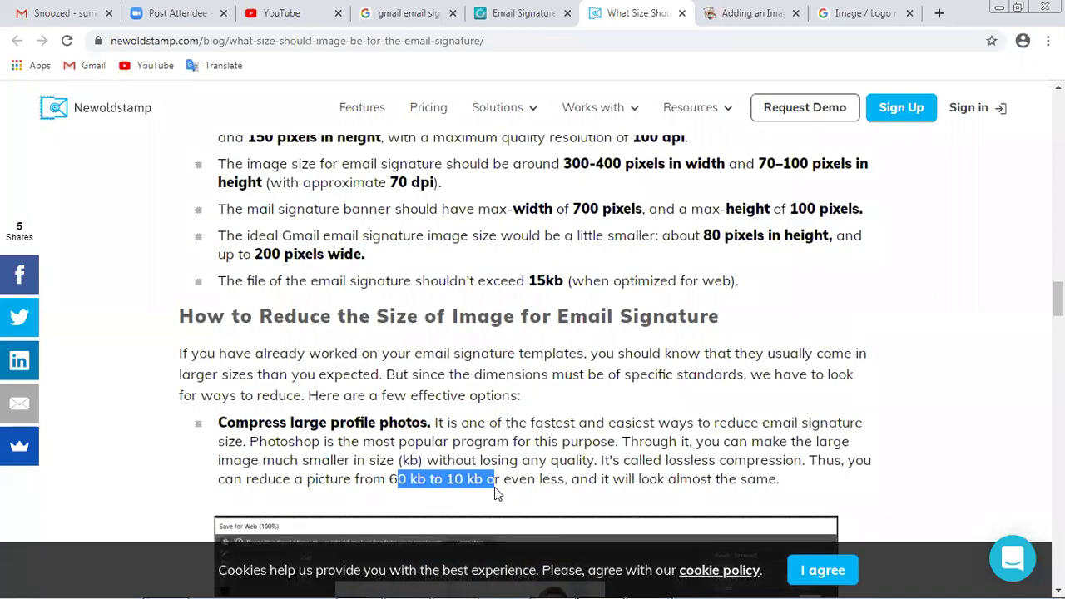
- Check the article's recommendation on which image formats to use in an email signature
scroll(495, 491, "down", 5)
scroll(493, 494, "down", 6)
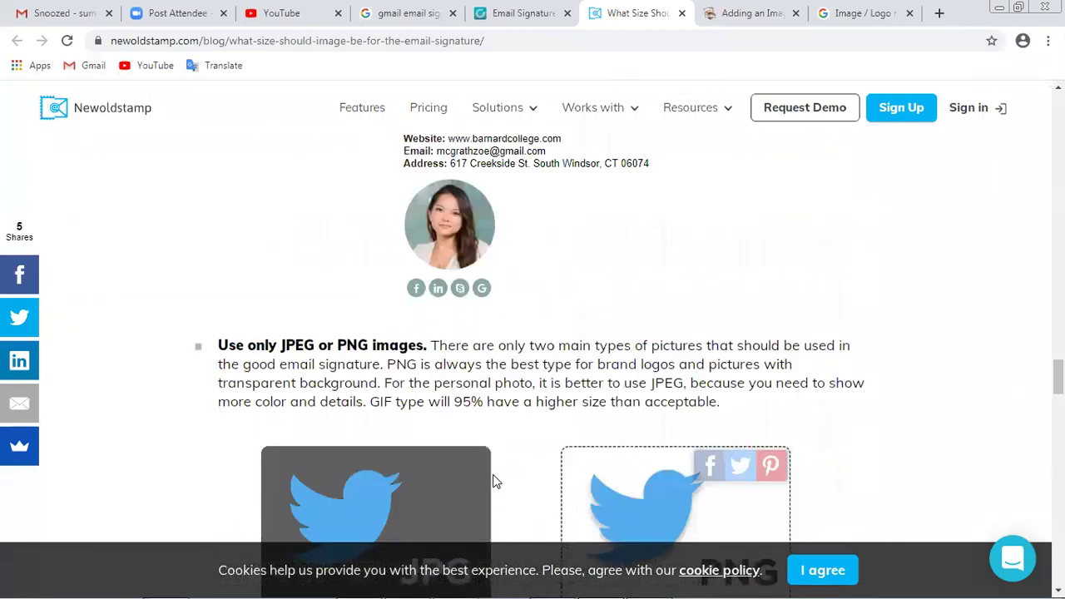
scroll(491, 480, "up", 1)
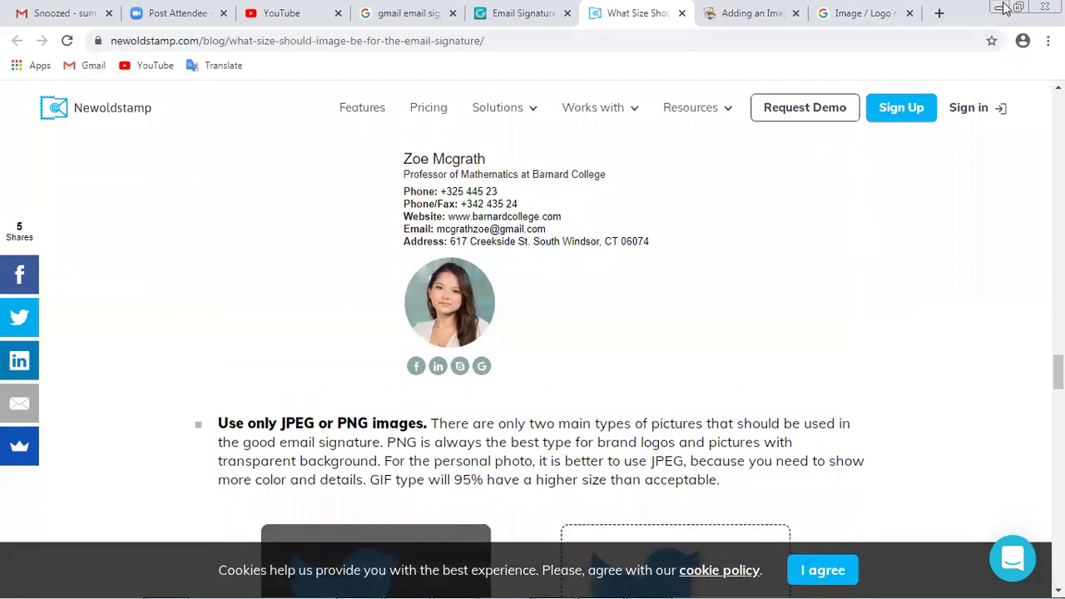
- Switch back to Illustrator's Save for Web dialog and scale the PNG-24 banner export to 150 percent
left_click(1003, 7)
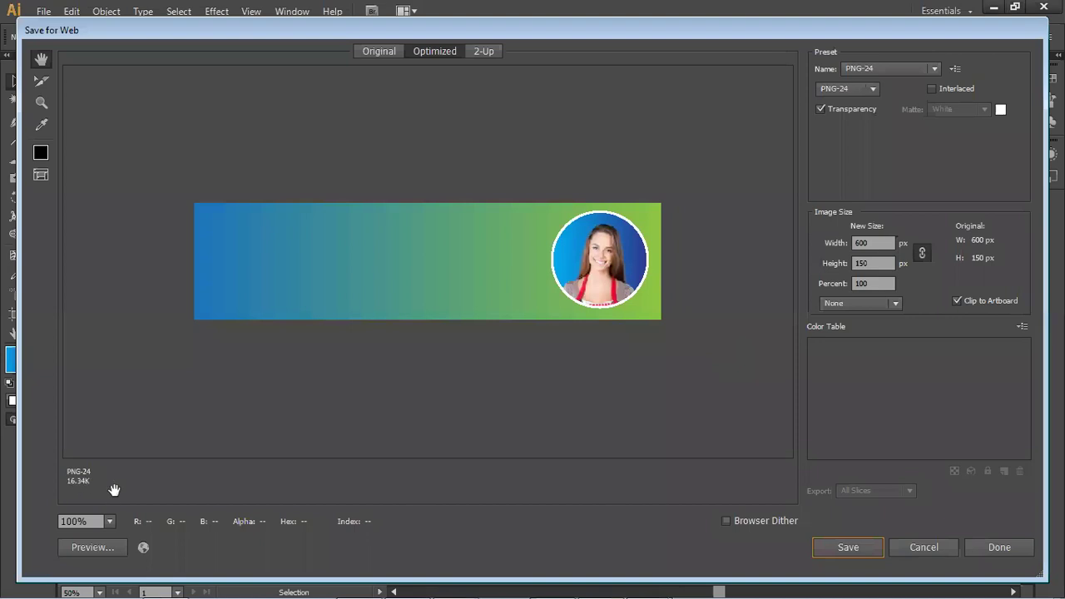
left_click(862, 284)
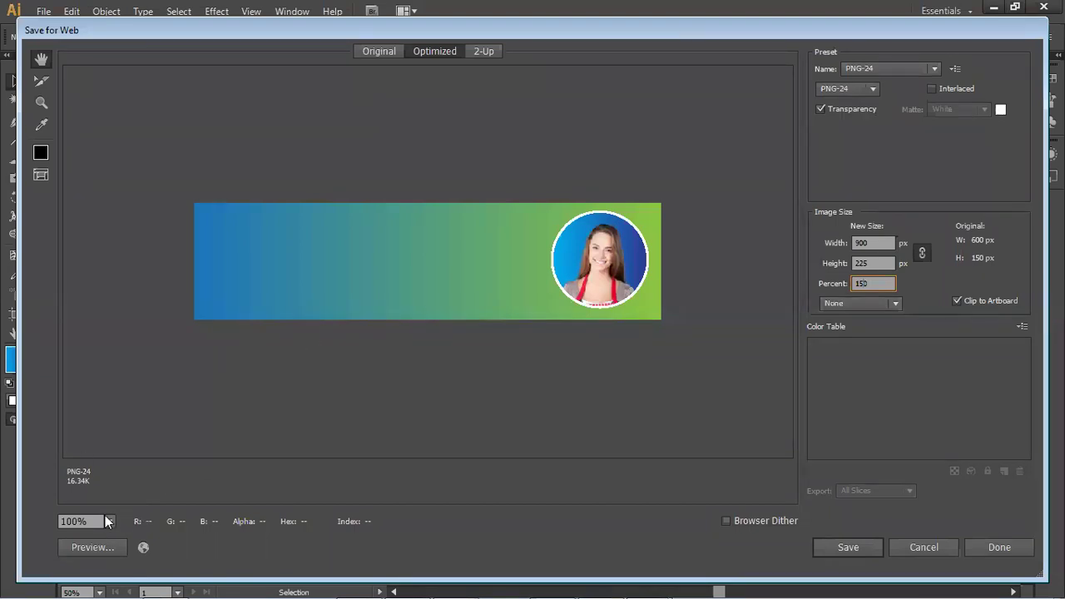
left_click(124, 469)
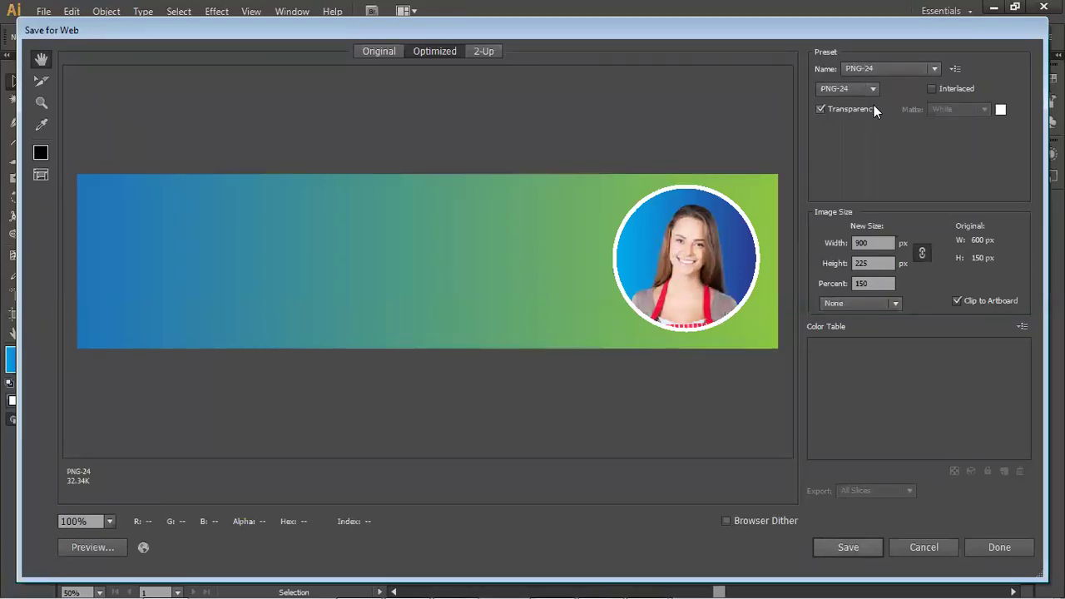
left_click(867, 265)
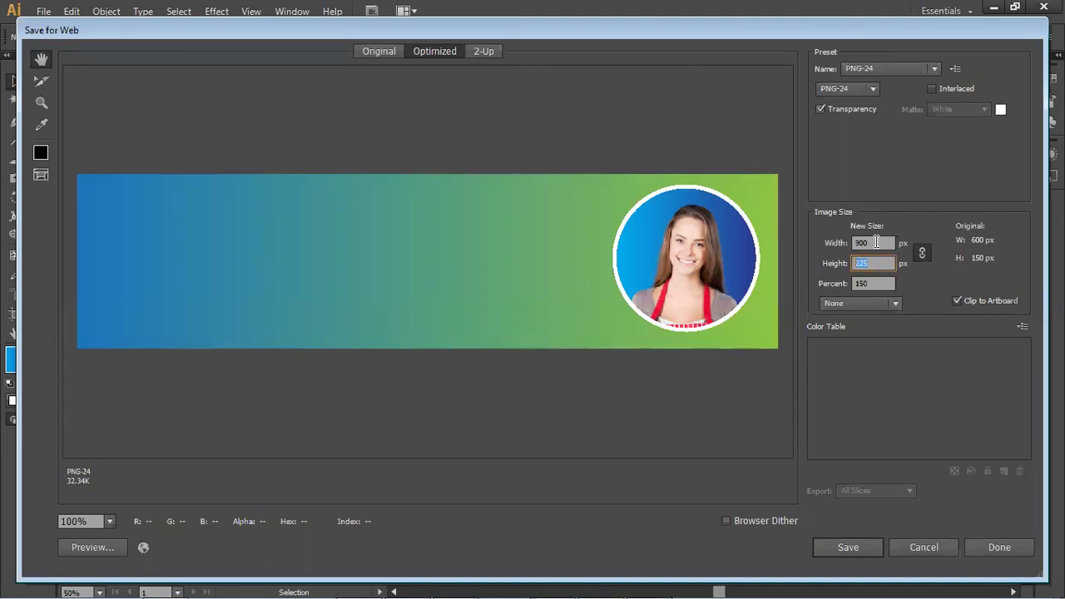
left_click(887, 265)
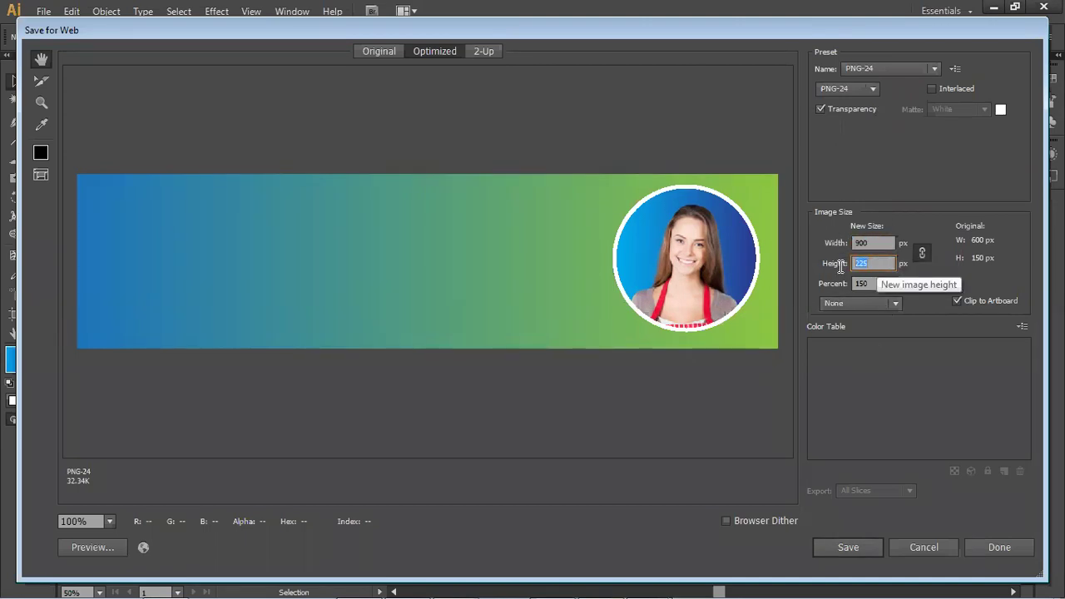
left_click(860, 262)
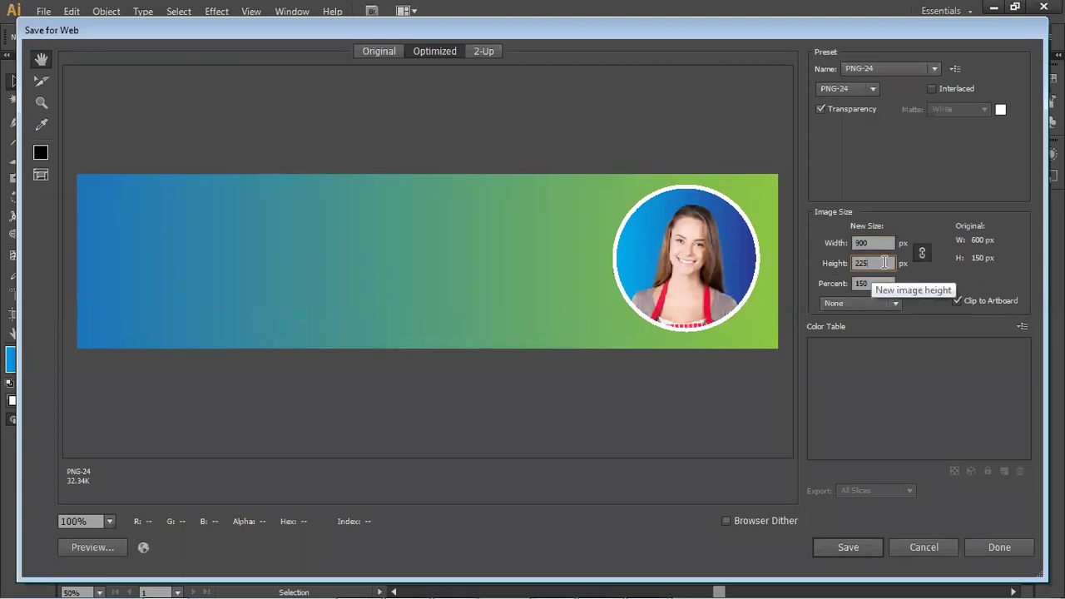
key("Tab")
key("Tab")
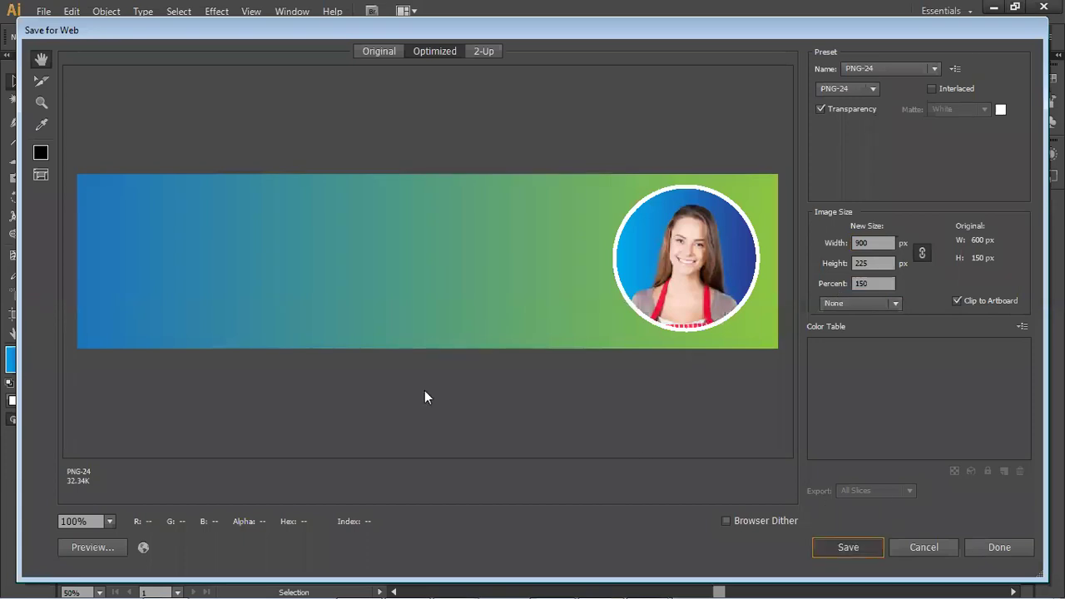
- Save the optimized banner image to the Desktop under the file name 01
key("Return")
left_click(84, 147)
left_click(243, 332)
type("01")
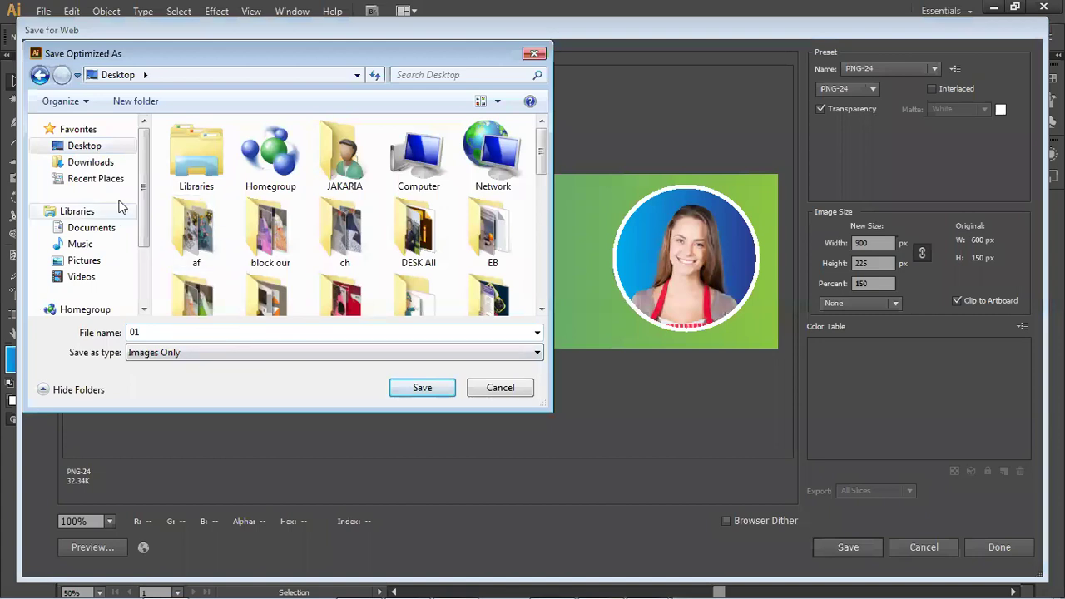
left_click(420, 391)
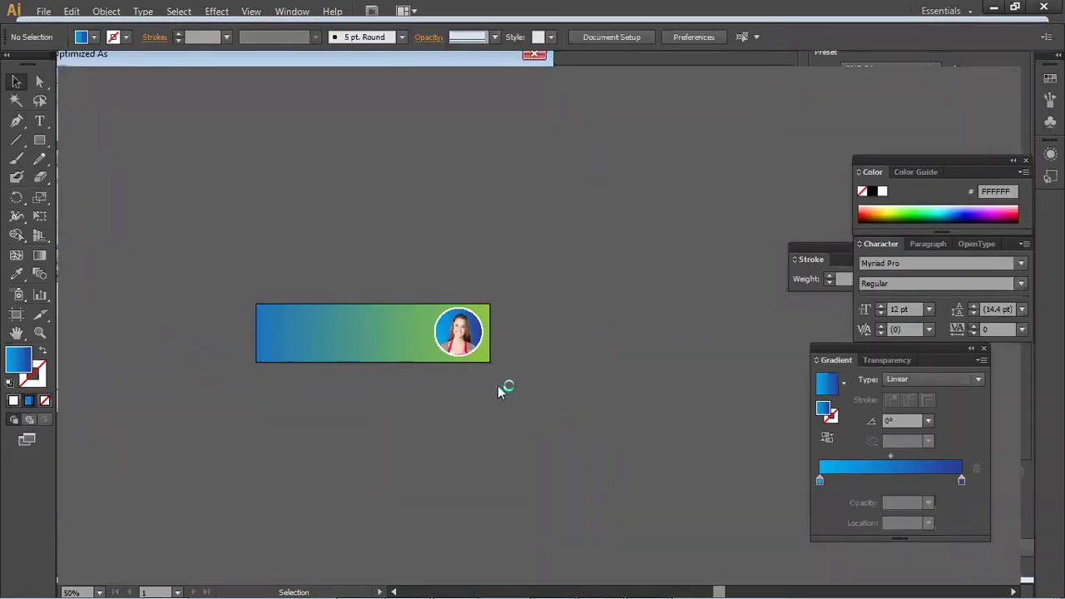
- Switch to the Gmail inbox in Firefox and open its full settings page
key("super+d")
key("alt+Tab")
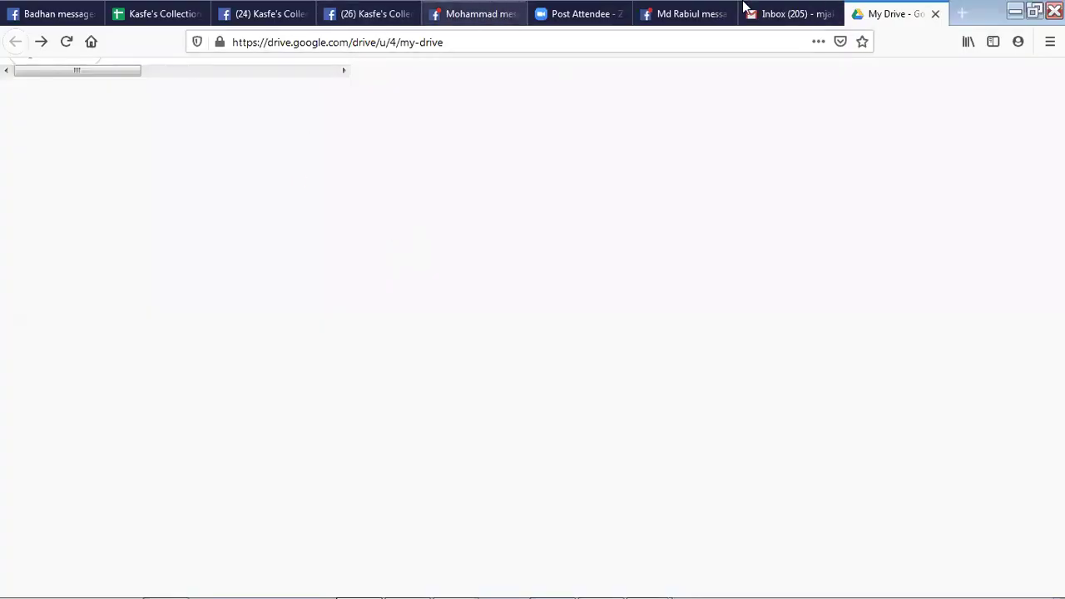
left_click(798, 15)
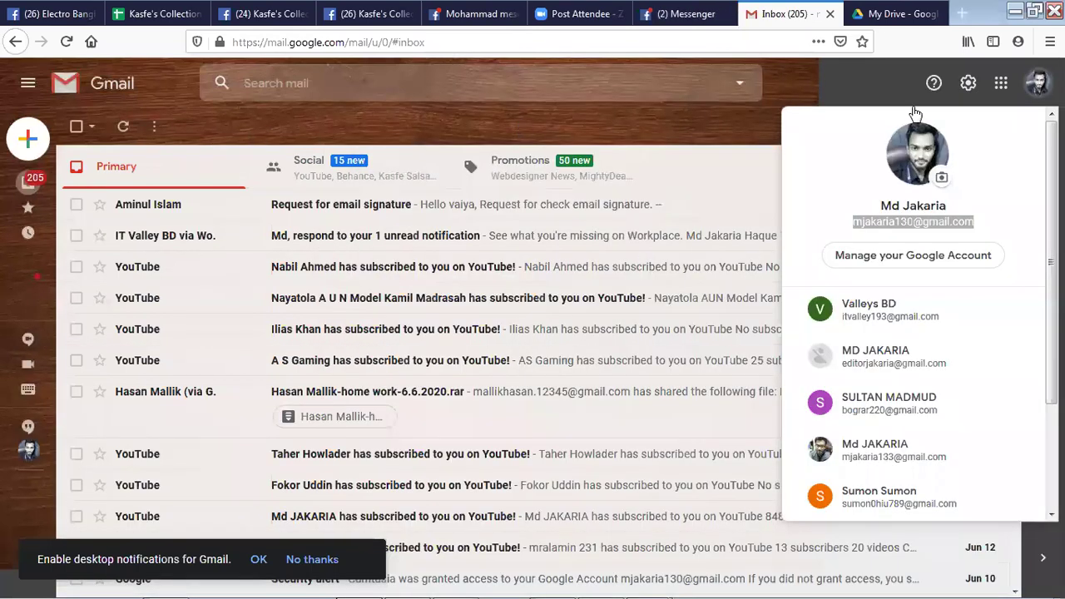
left_click(968, 84)
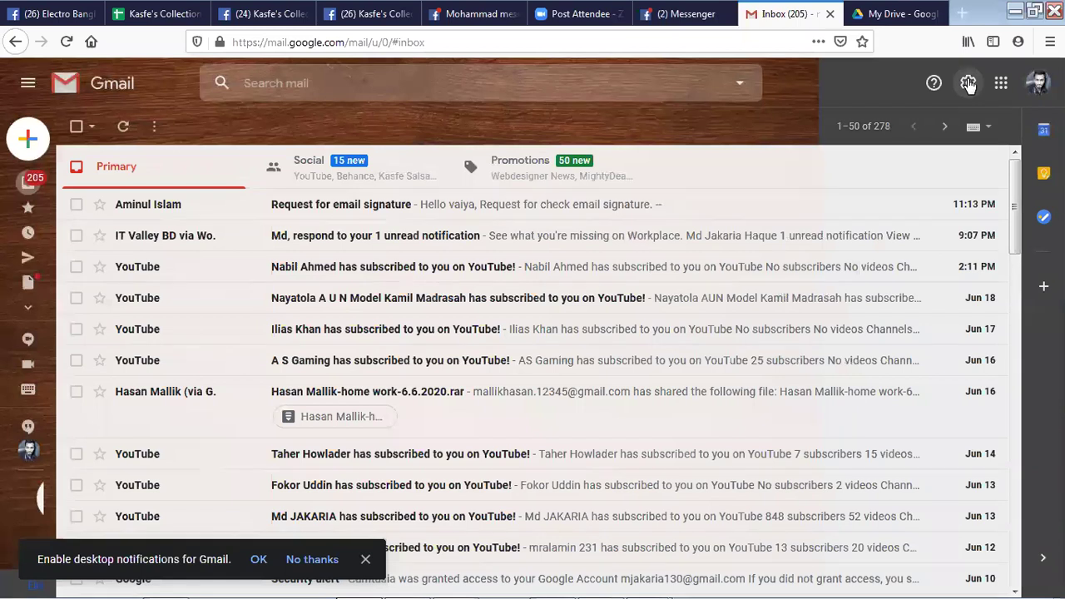
left_click(967, 83)
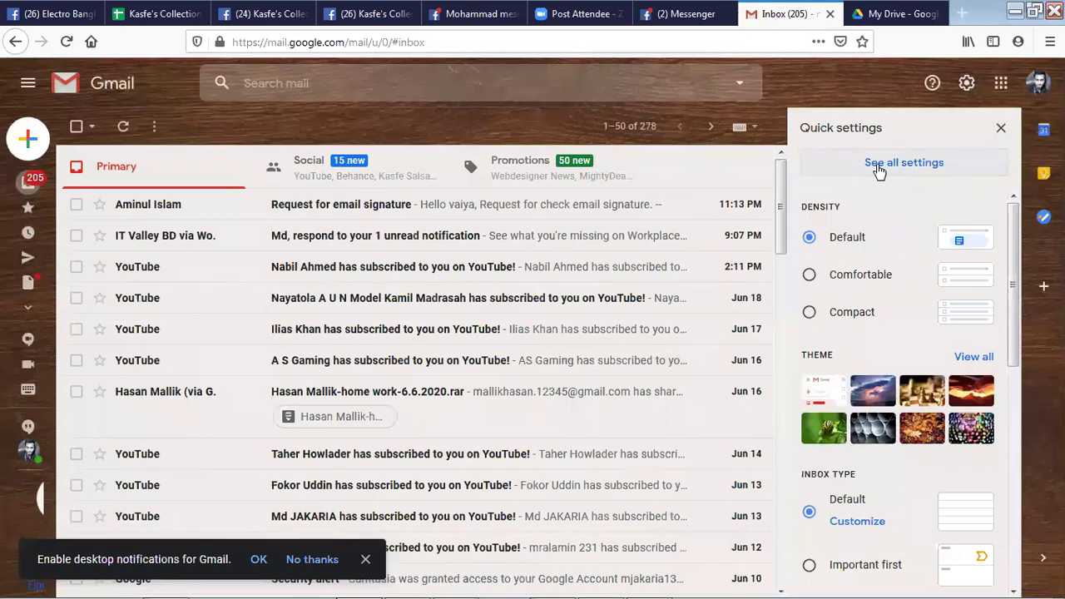
left_click(878, 166)
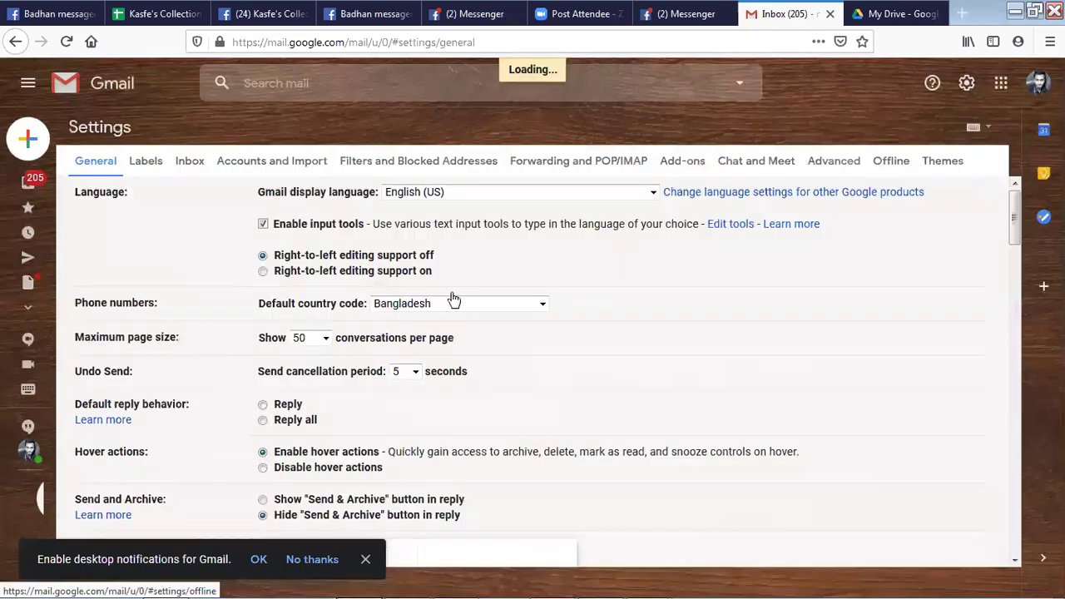
- Find the Signature section in the General settings and delete the existing signature
scroll(425, 383, "down", 3)
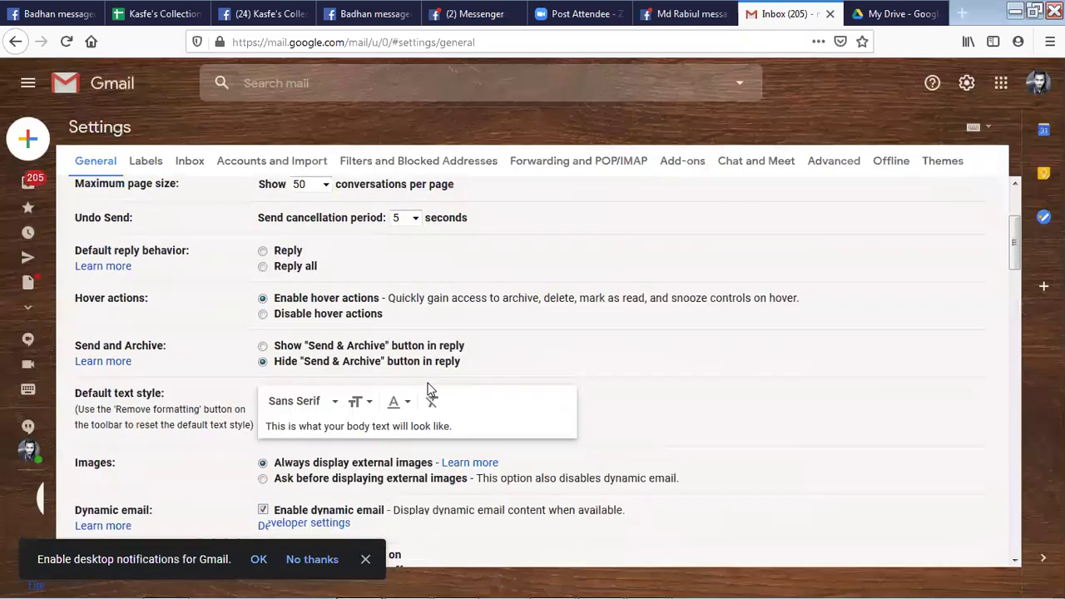
scroll(427, 387, "down", 10)
scroll(427, 387, "down", 6)
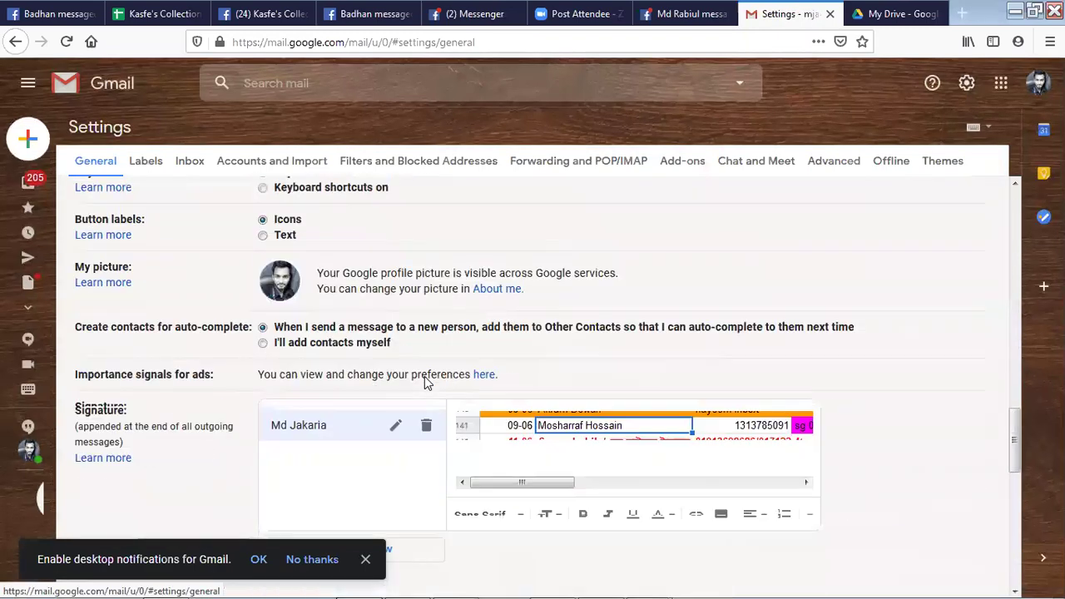
scroll(424, 378, "down", 2)
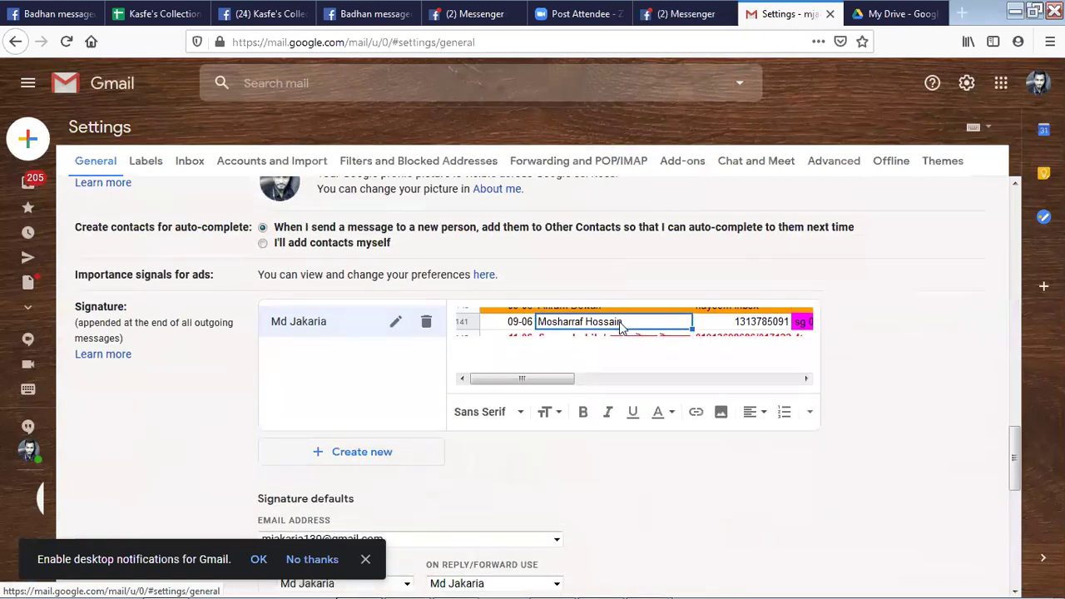
left_click(620, 327)
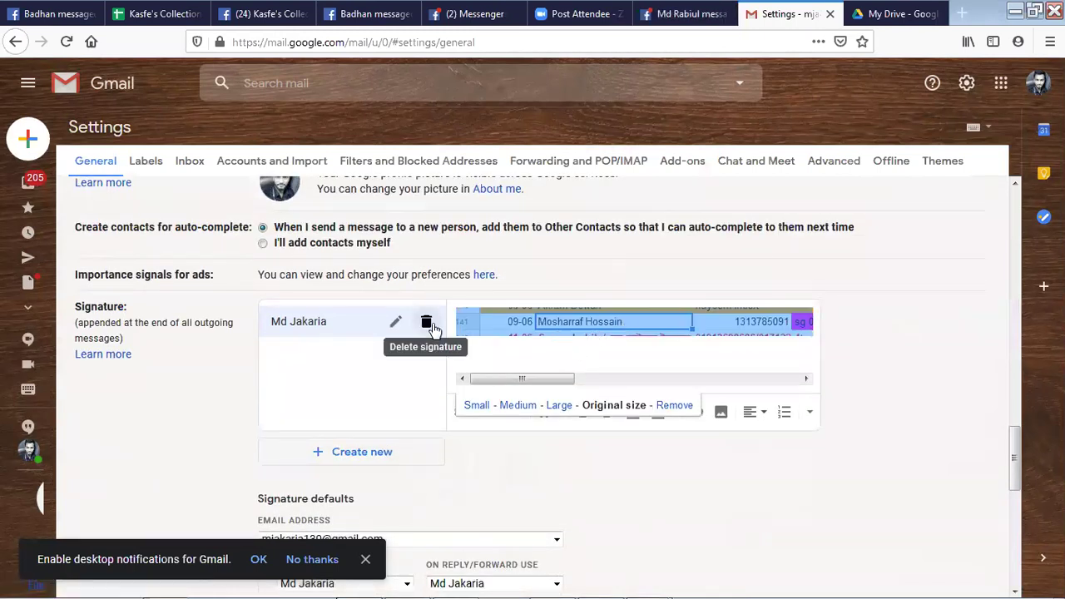
left_click(426, 323)
left_click(665, 362)
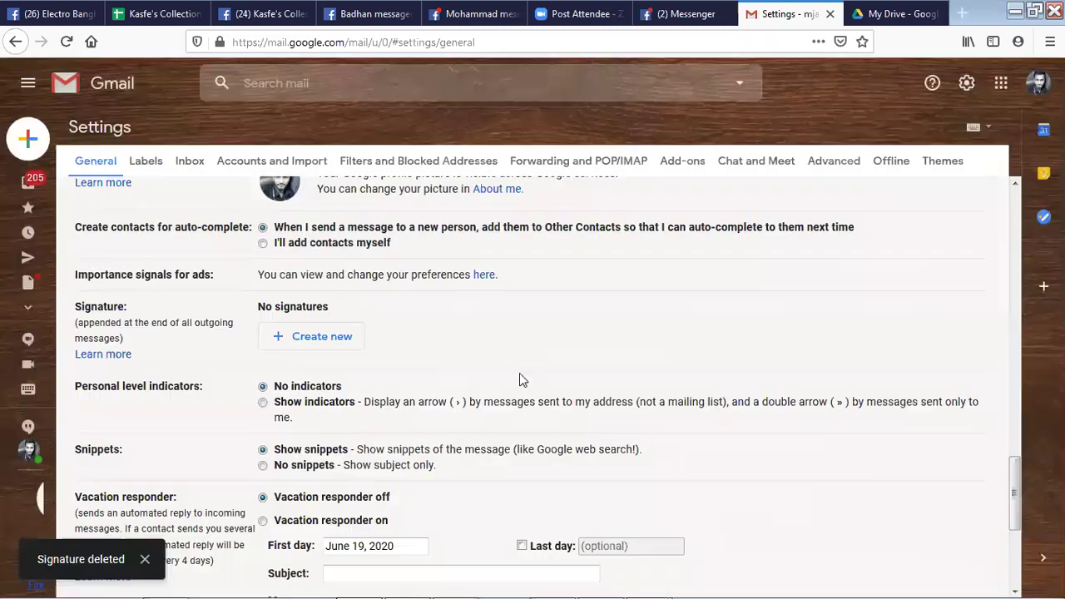
- Create a new signature in the General settings and name it with the account owner's name
scroll(469, 391, "down", 4)
scroll(468, 370, "up", 3)
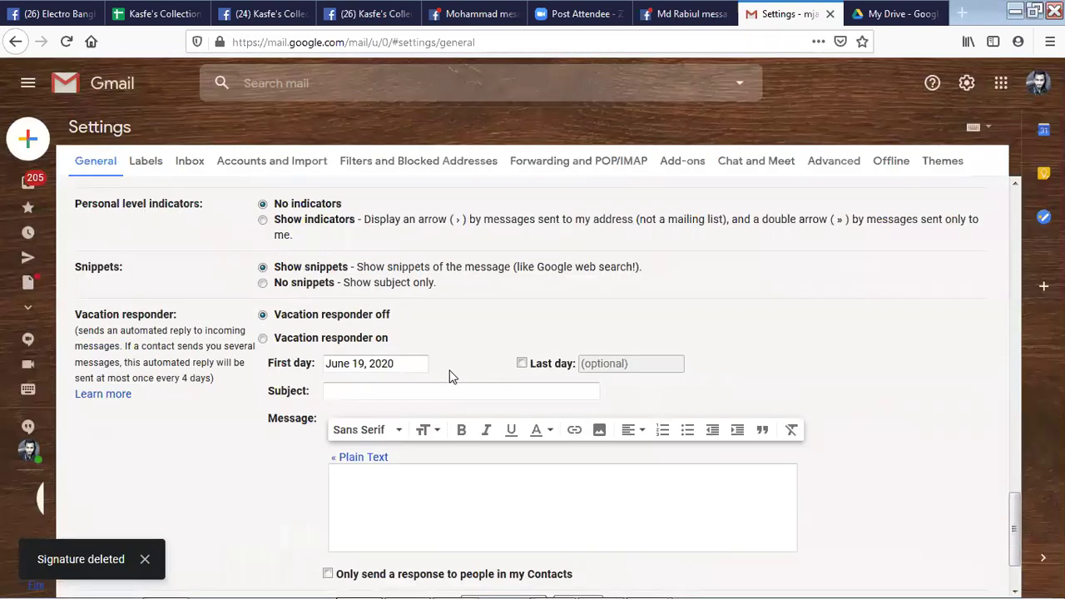
scroll(425, 376, "up", 1)
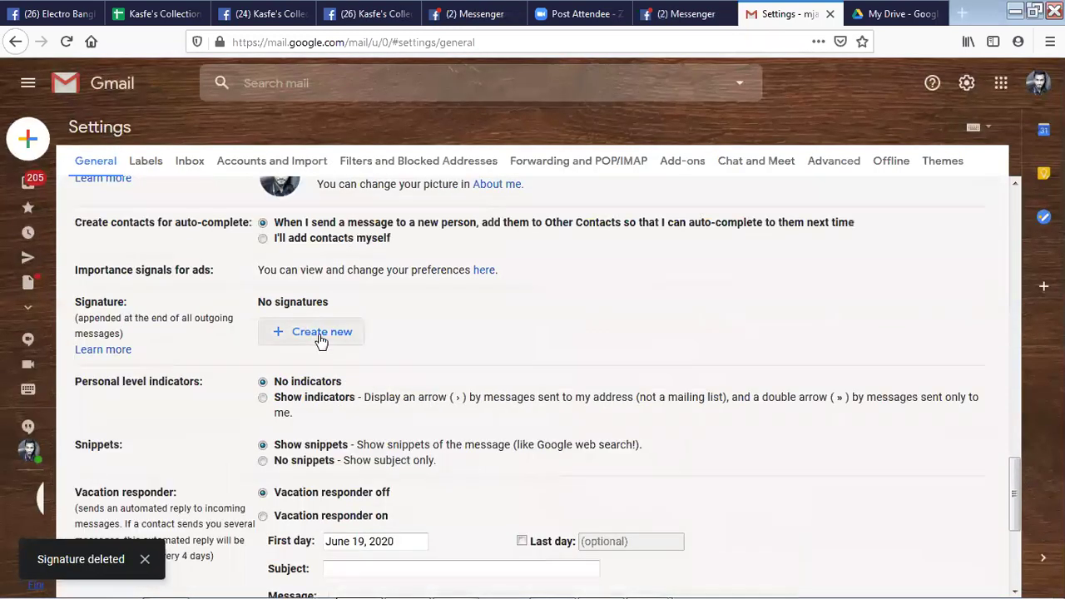
left_click(318, 334)
type("M")
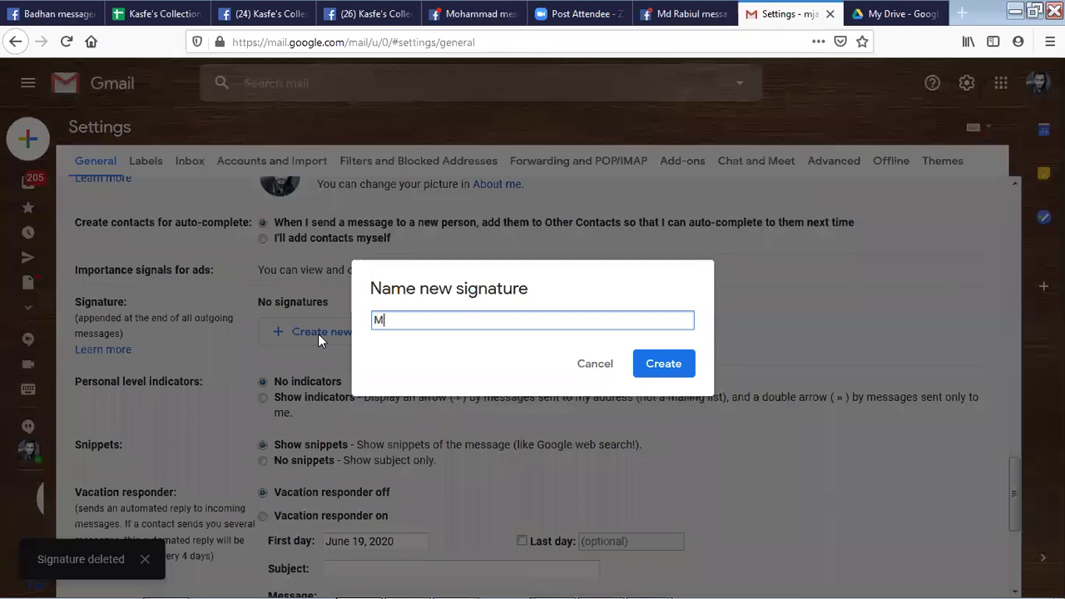
type("d jakaria")
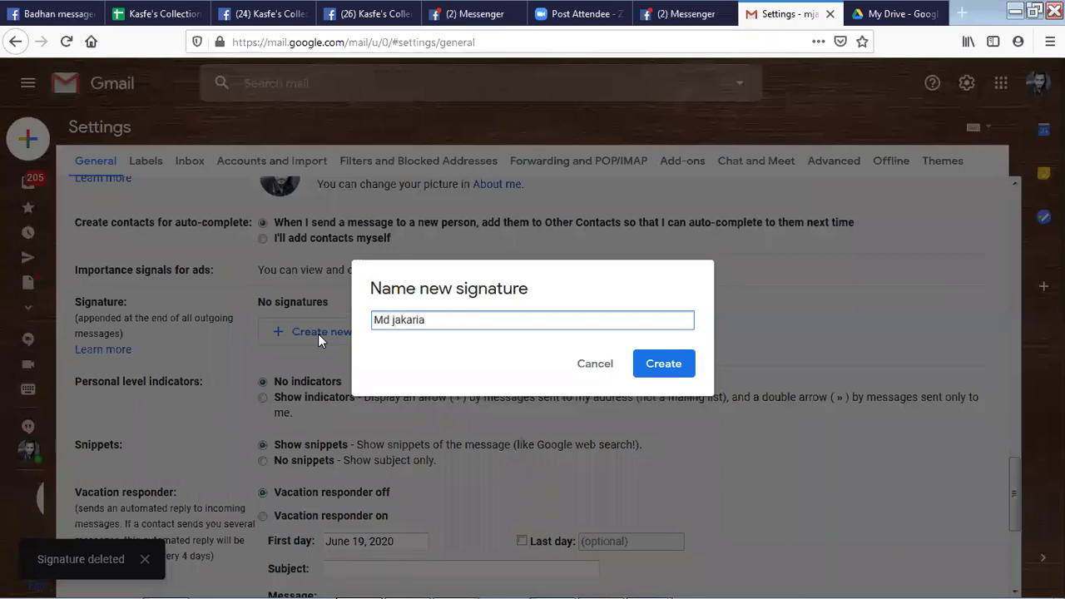
left_click(656, 368)
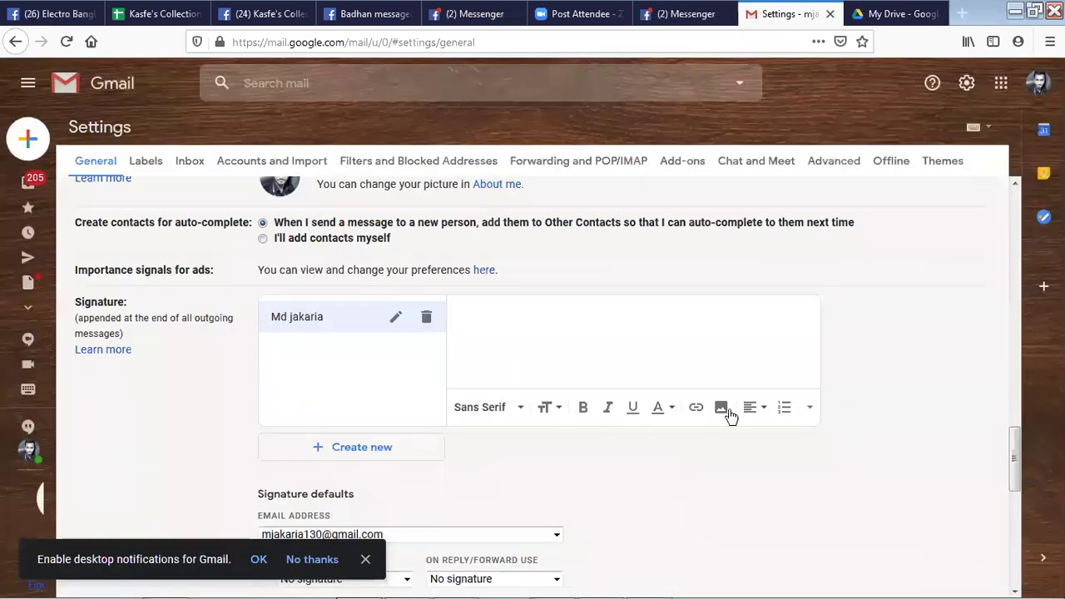
- Upload the image 01 from the Desktop into the new signature and check how the banner fits in the signature box
left_click(721, 405)
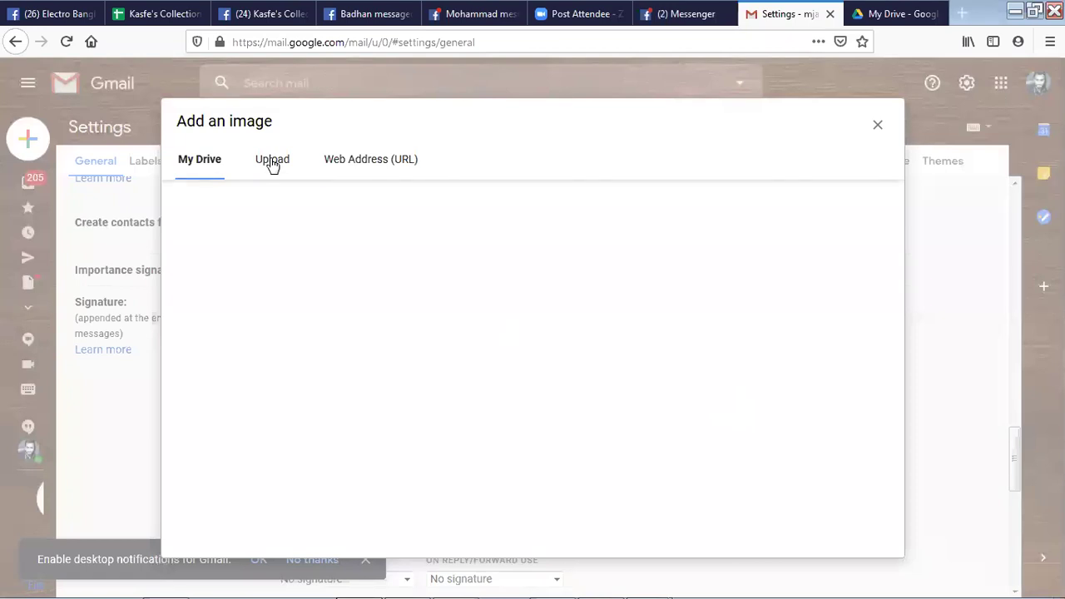
left_click(273, 162)
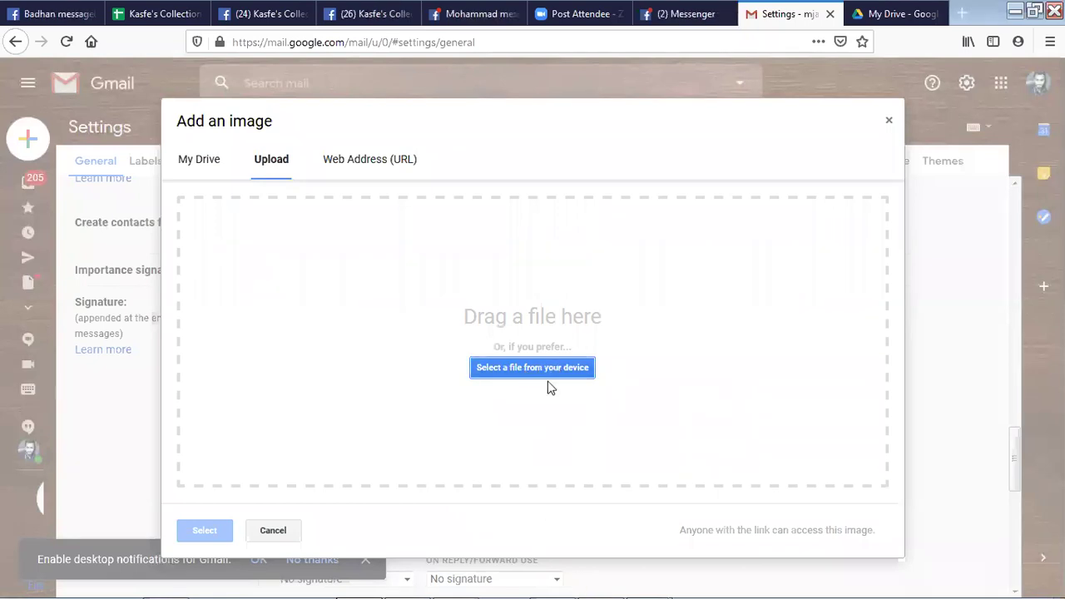
left_click(556, 371)
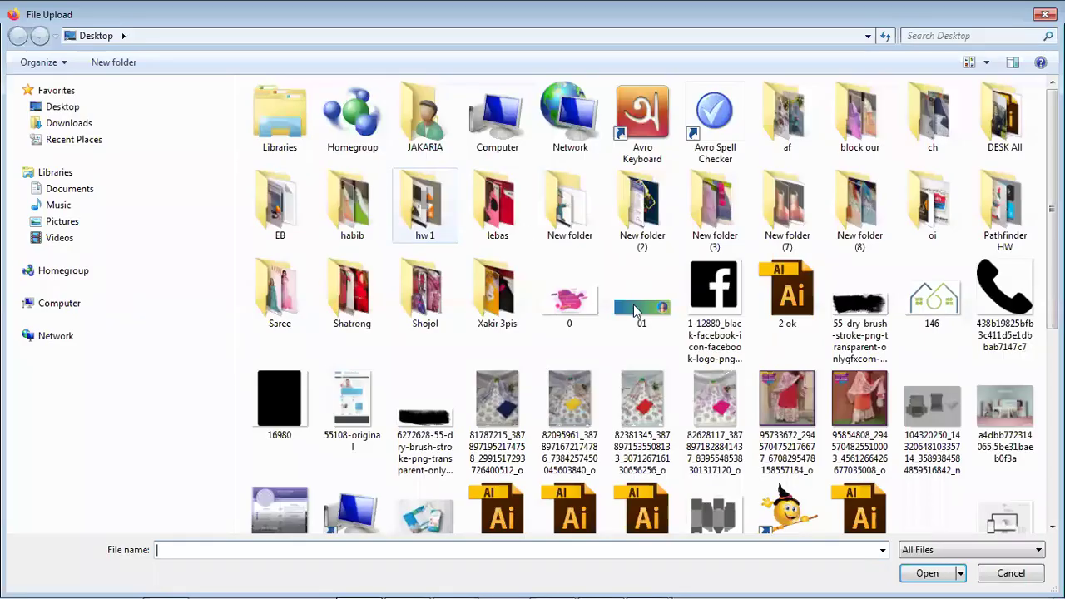
double_click(633, 304)
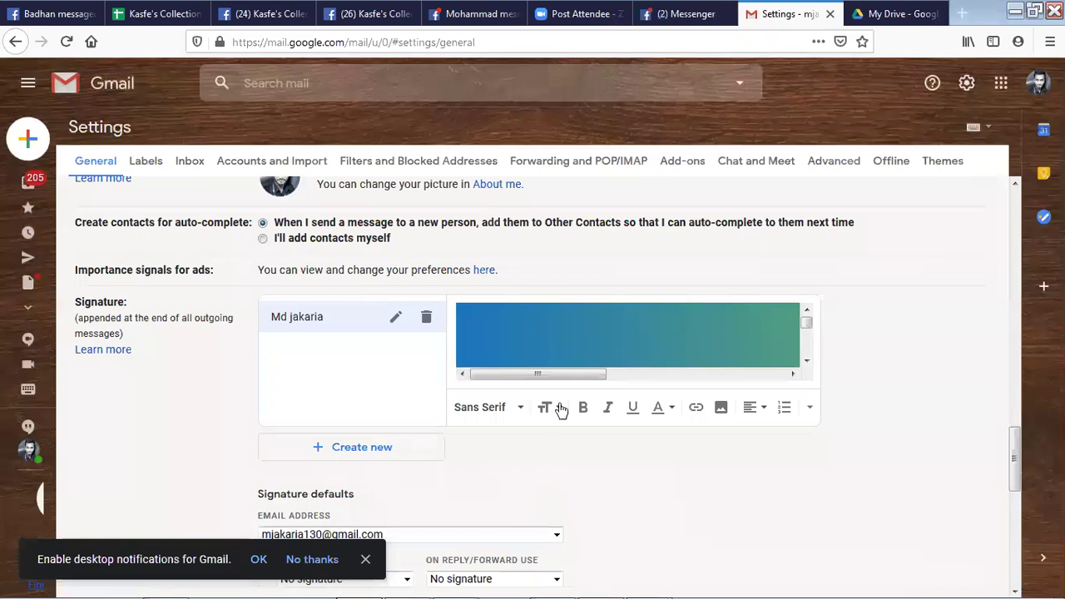
left_click(697, 374)
left_click(786, 376)
left_click(580, 374)
left_click_drag(580, 376, 482, 376)
mouse_move(806, 324)
left_mouse_down()
mouse_move(809, 353)
mouse_move(808, 326)
left_mouse_up()
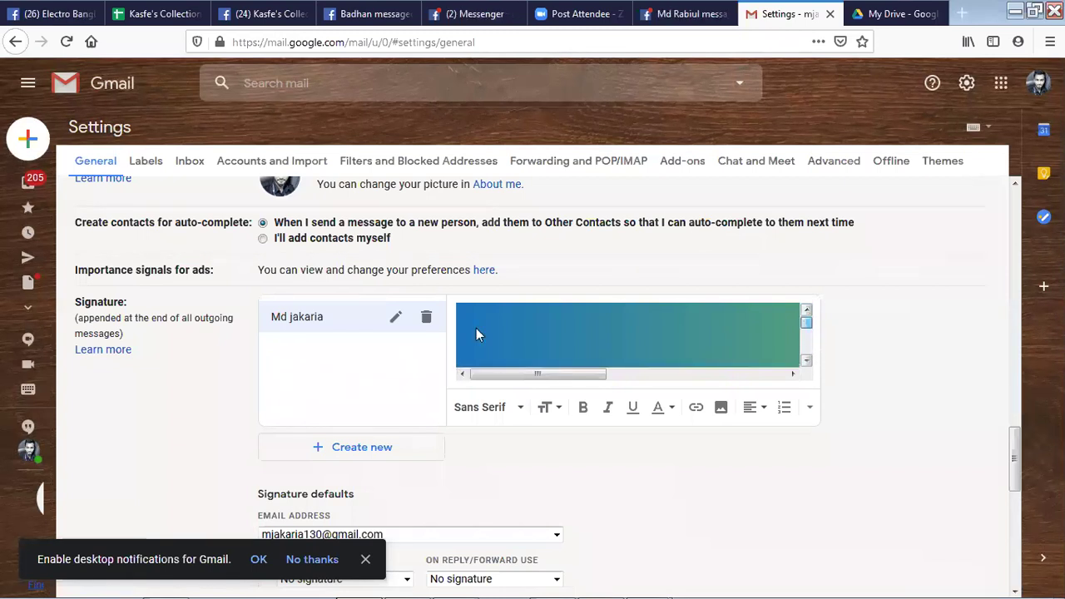
- Set the signature defaults to use the new signature for new emails and for replies and forwards
scroll(620, 387, "down", 5)
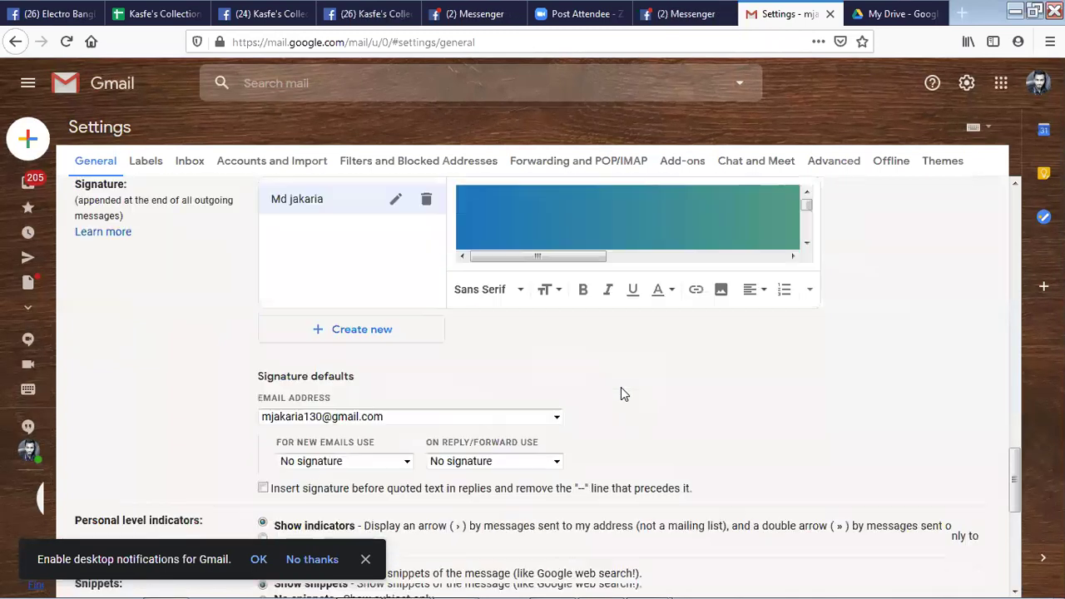
left_click(406, 312)
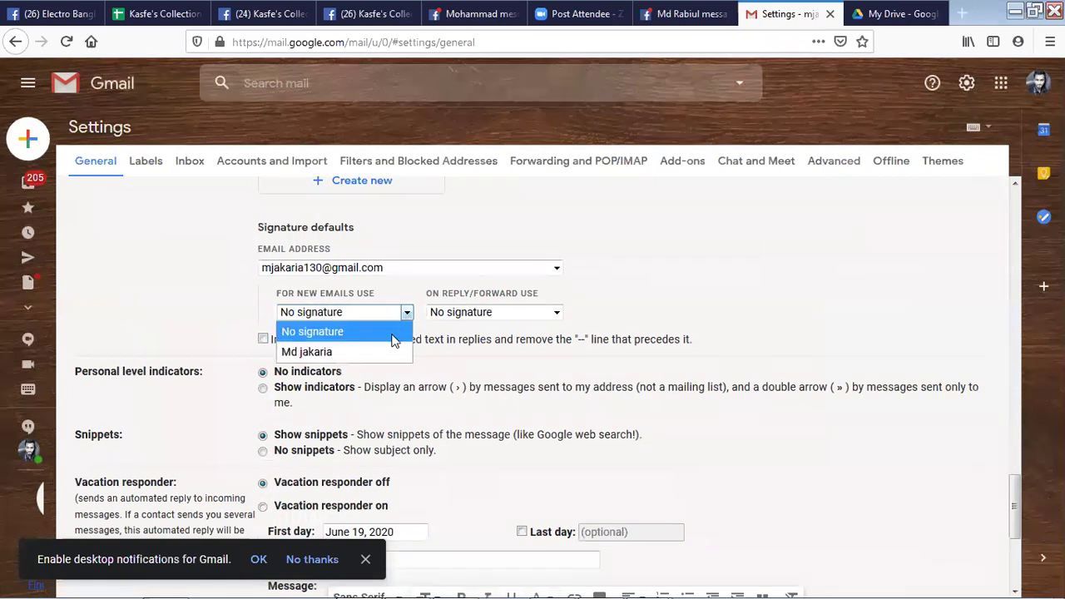
left_click(377, 350)
left_click(553, 311)
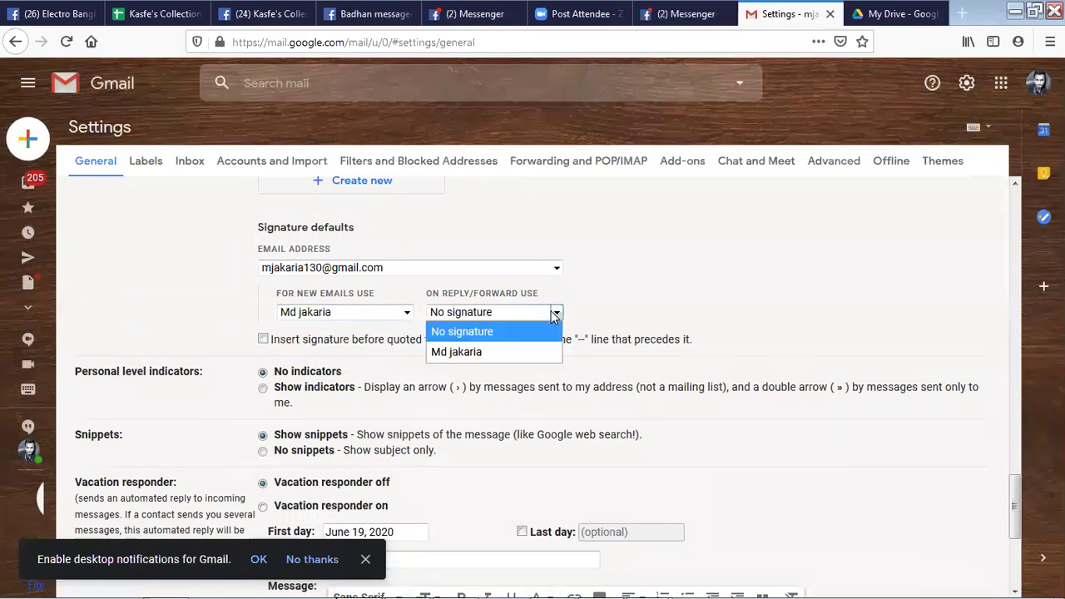
left_click(552, 351)
scroll(587, 337, "down", 3)
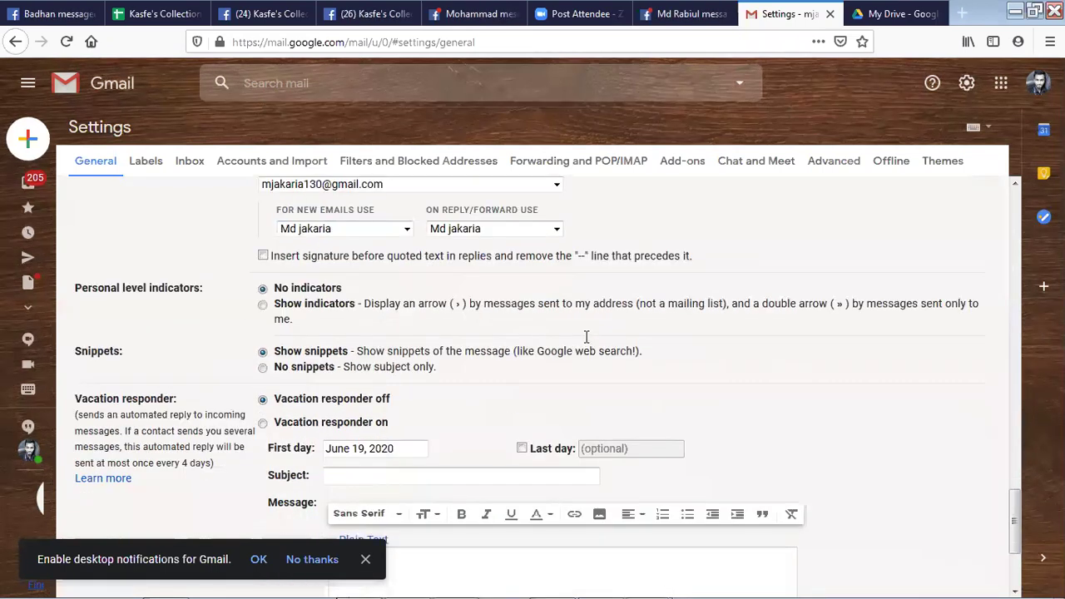
scroll(519, 340, "up", 5)
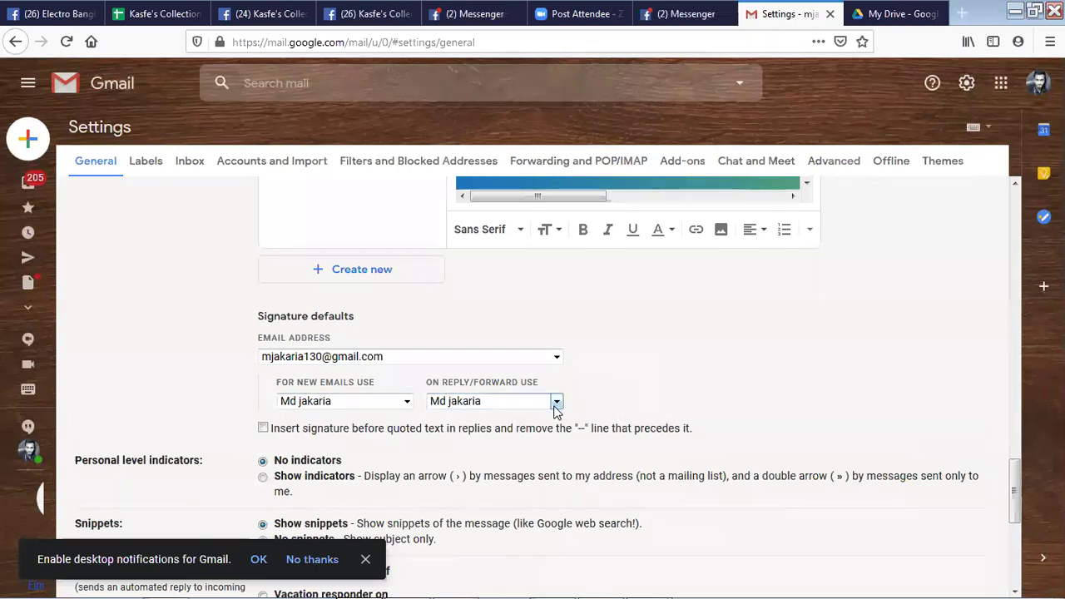
- Switch the reply/forward default to No signature and back to the new signature
scroll(560, 414, "down", 2)
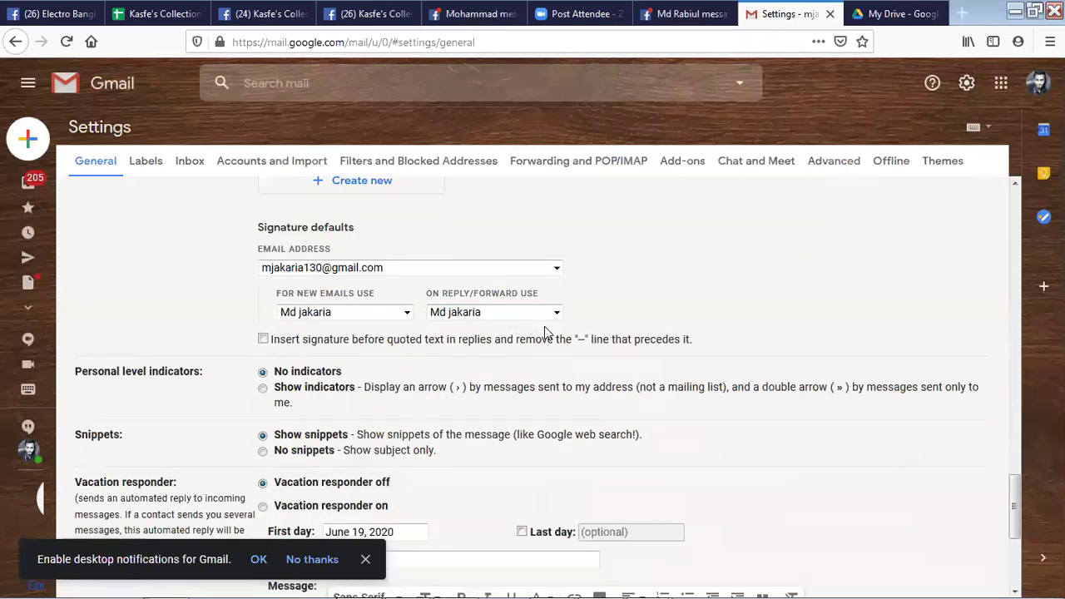
left_click(555, 313)
left_click(545, 326)
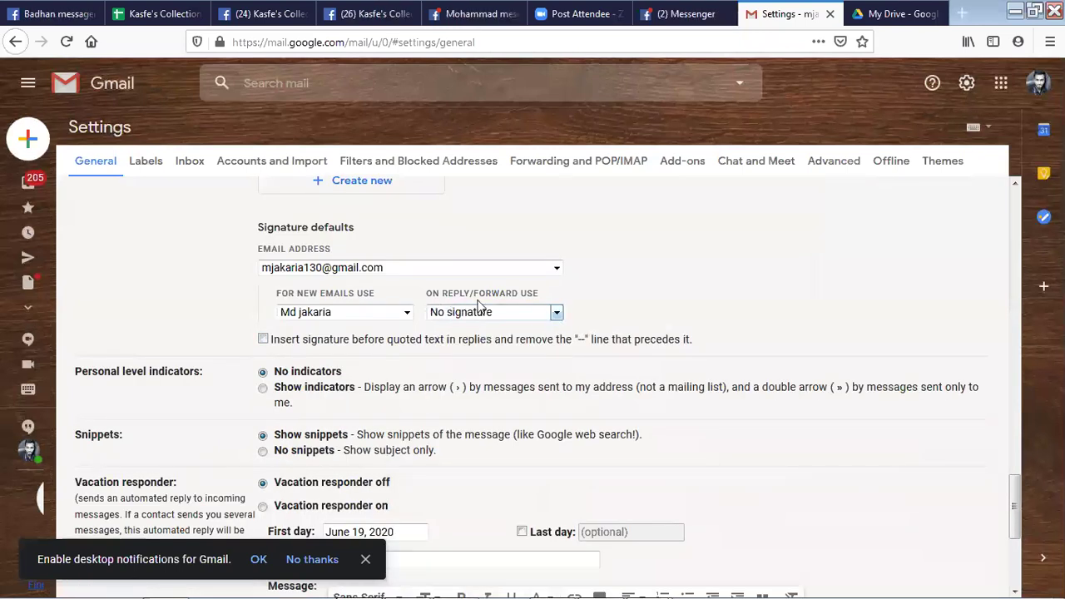
left_click(555, 314)
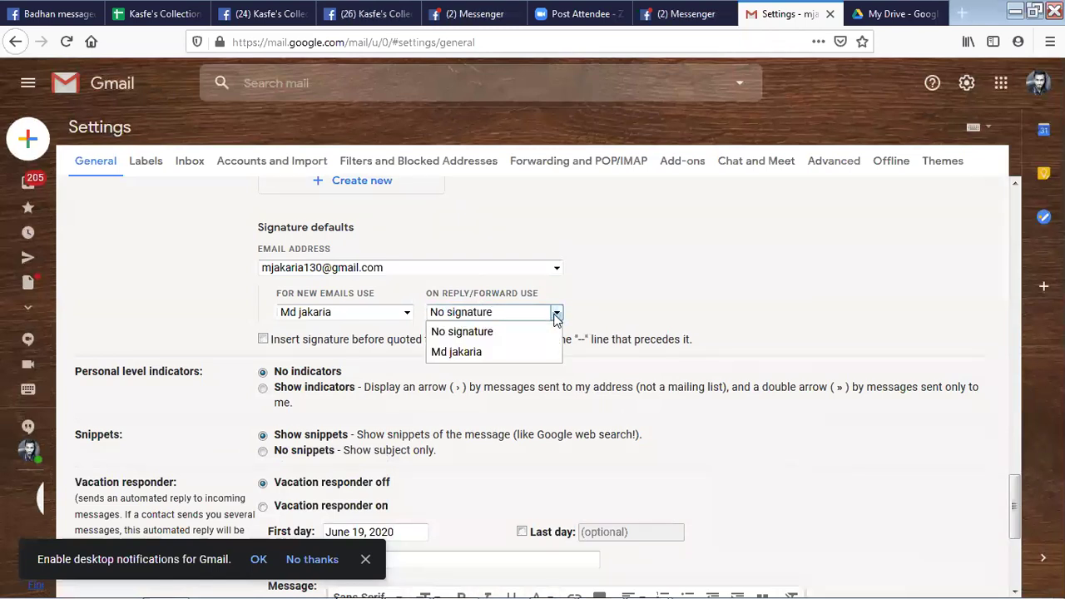
left_click(530, 350)
- Save the settings changes and start composing a new message
scroll(544, 358, "down", 5)
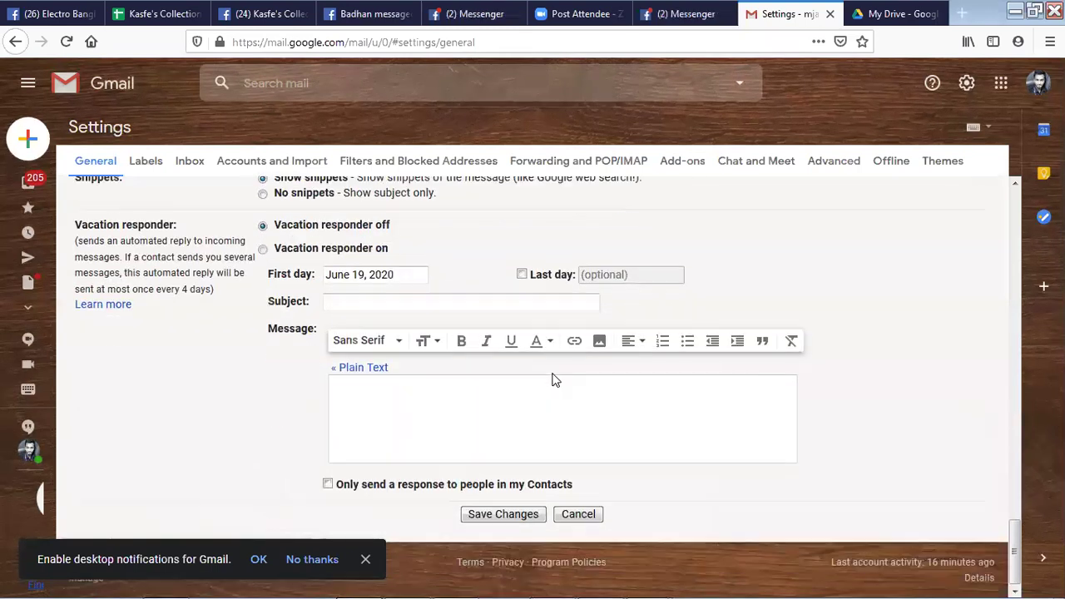
left_click(495, 514)
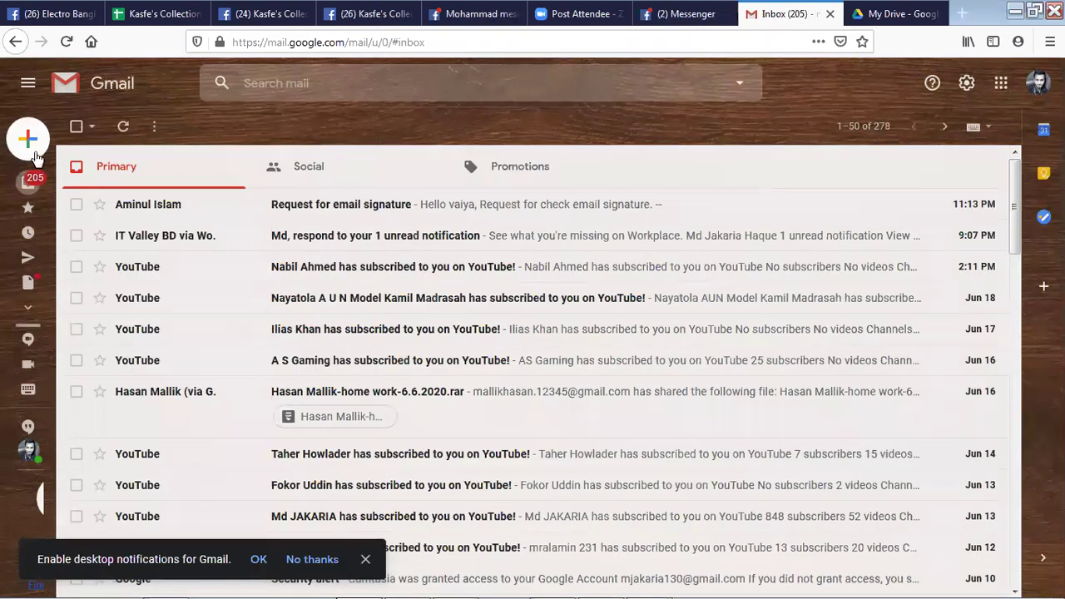
mouse_move(33, 142)
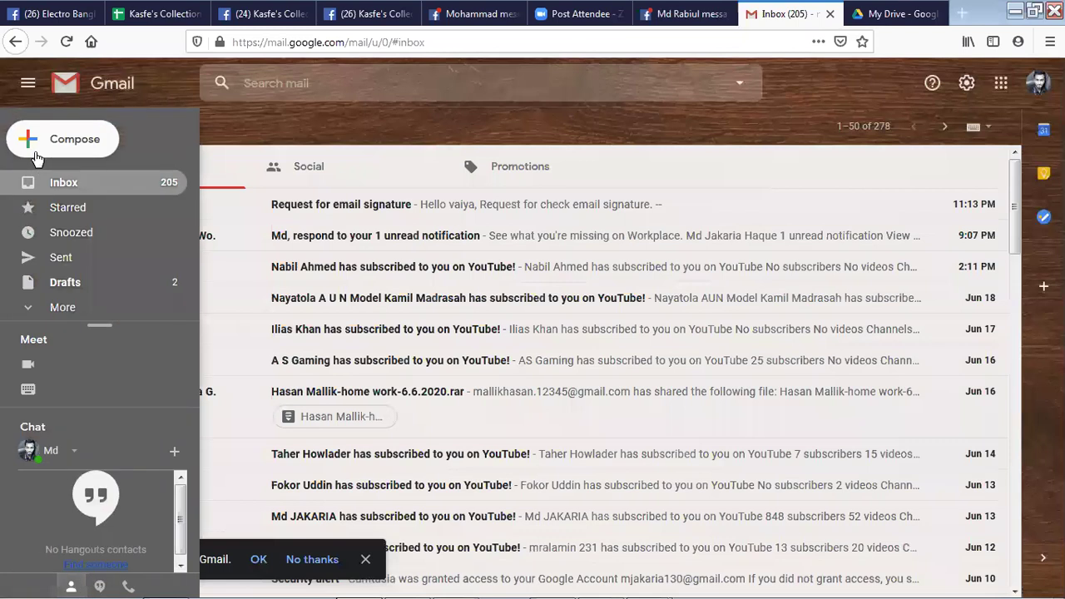
left_click(35, 154)
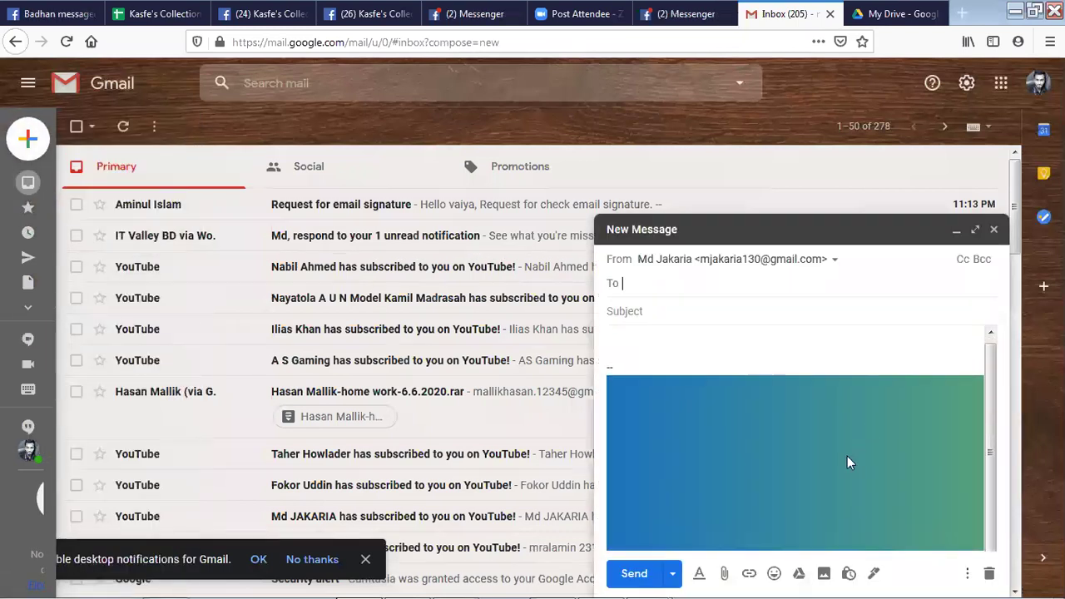
- Examine the signature banner across its full width in the new message body
left_click(832, 426)
scroll(744, 499, "right", 10)
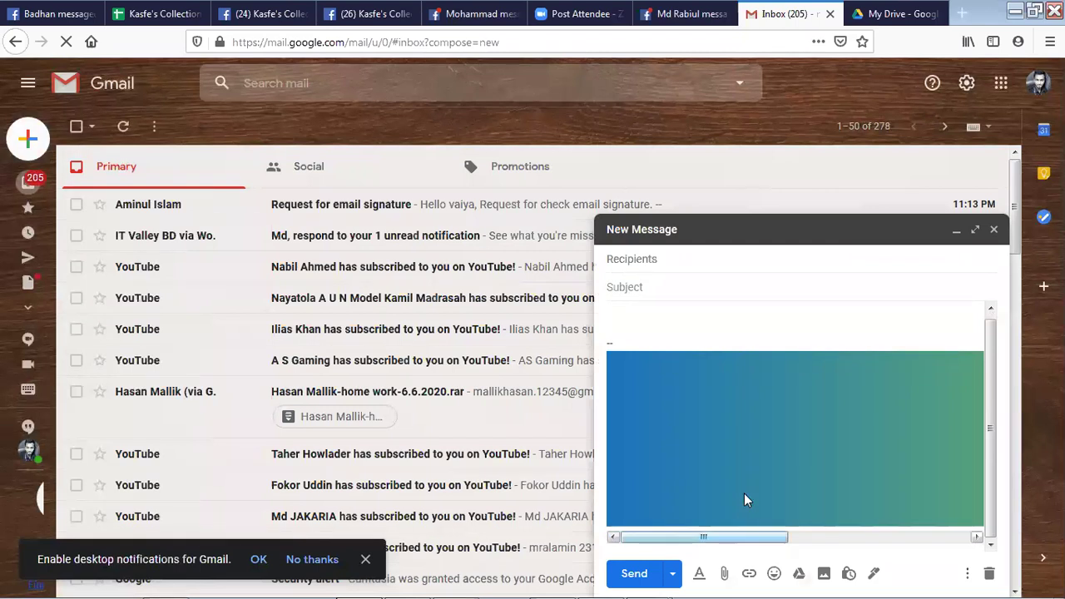
scroll(978, 536, "left", 10)
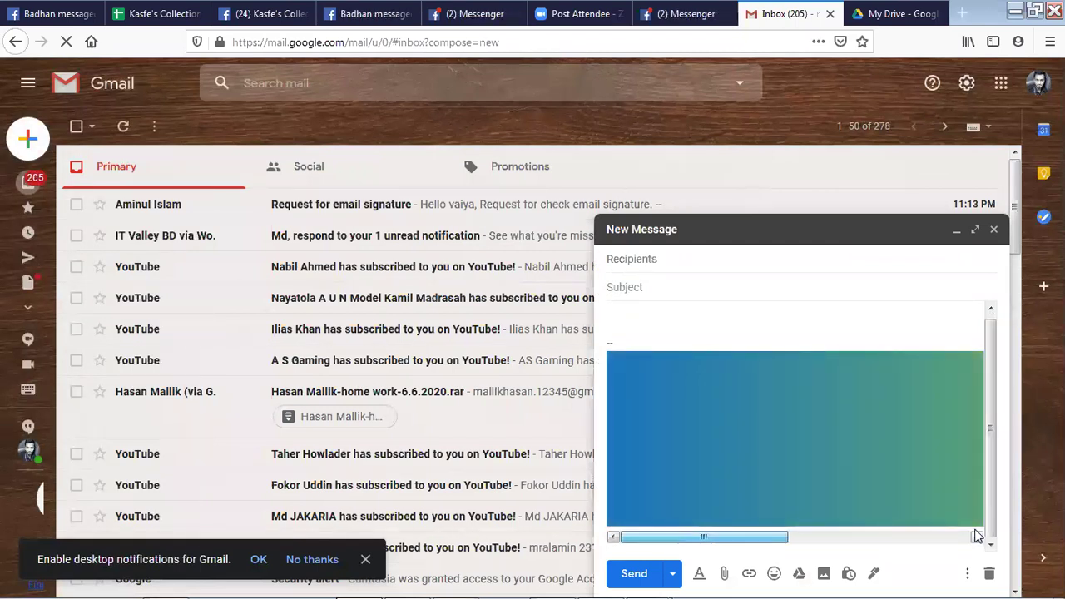
scroll(977, 537, "right", 10)
scroll(963, 535, "left", 10)
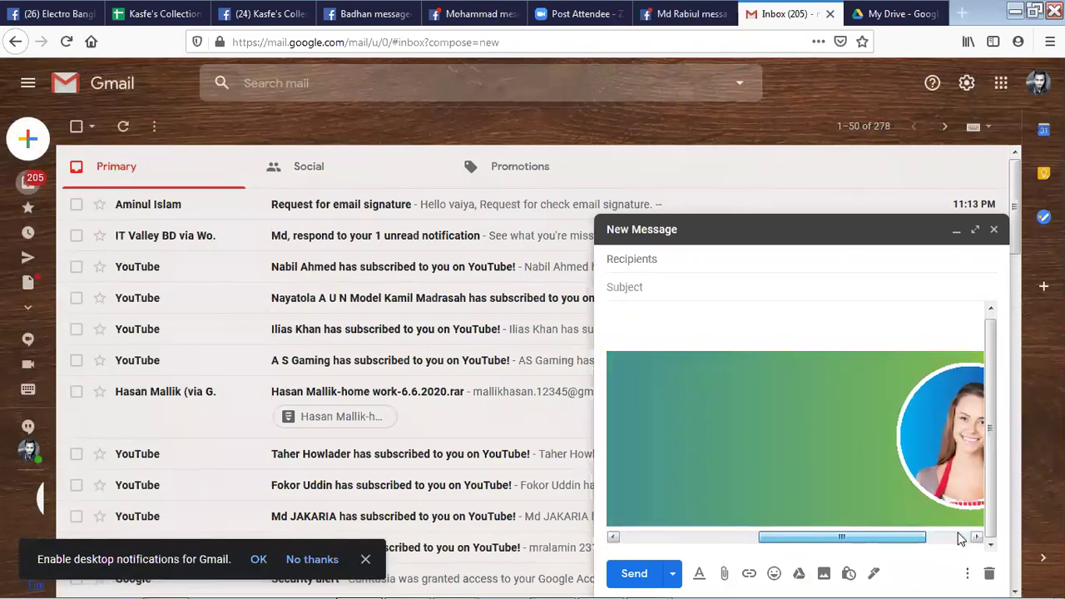
scroll(961, 539, "right", 10)
scroll(961, 539, "left", 10)
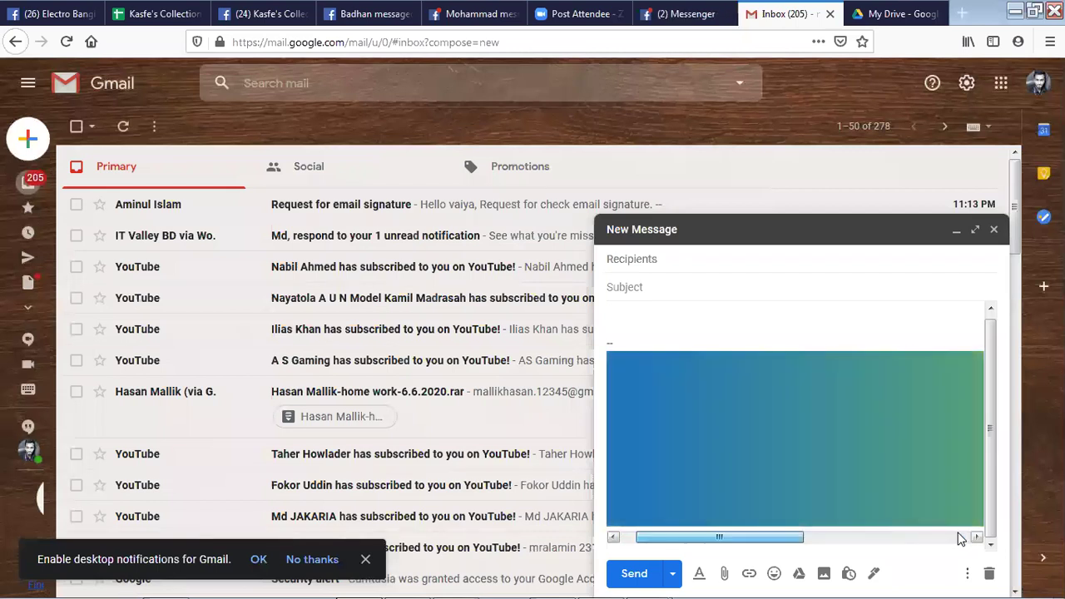
scroll(958, 538, "right", 10)
scroll(958, 539, "left", 10)
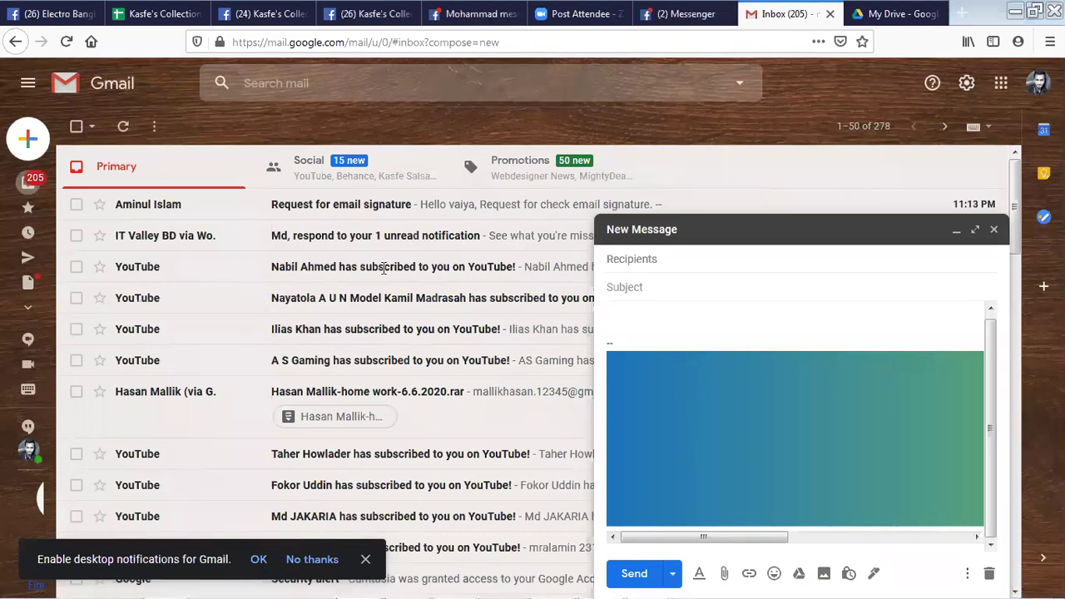
- Fill in the recipient's e-mail address, set the subject to test, and send the message with the signature
left_click(732, 291)
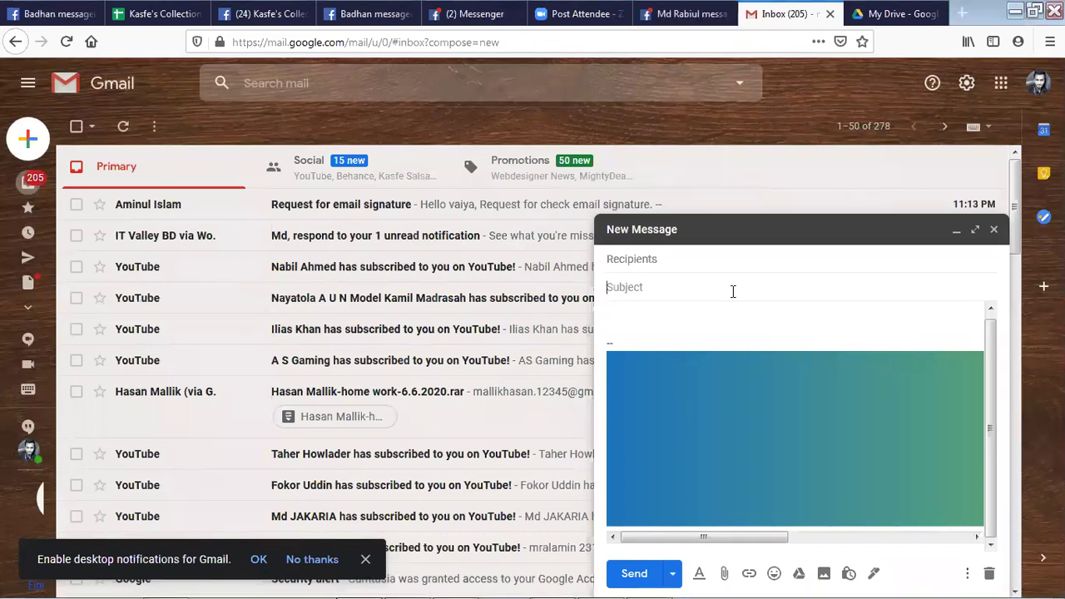
left_click(676, 263)
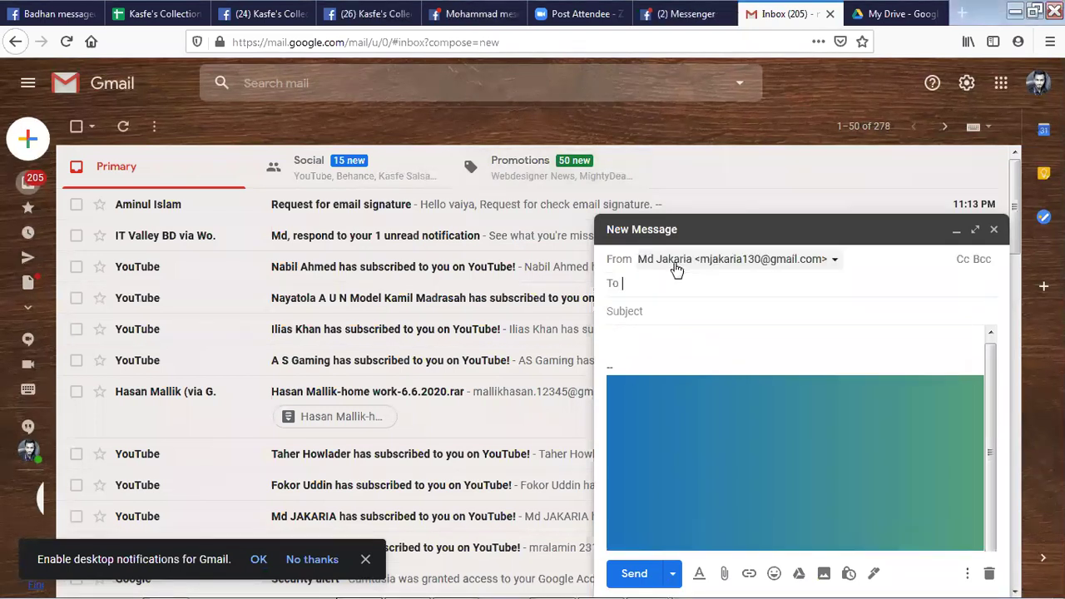
key("ctrl+v")
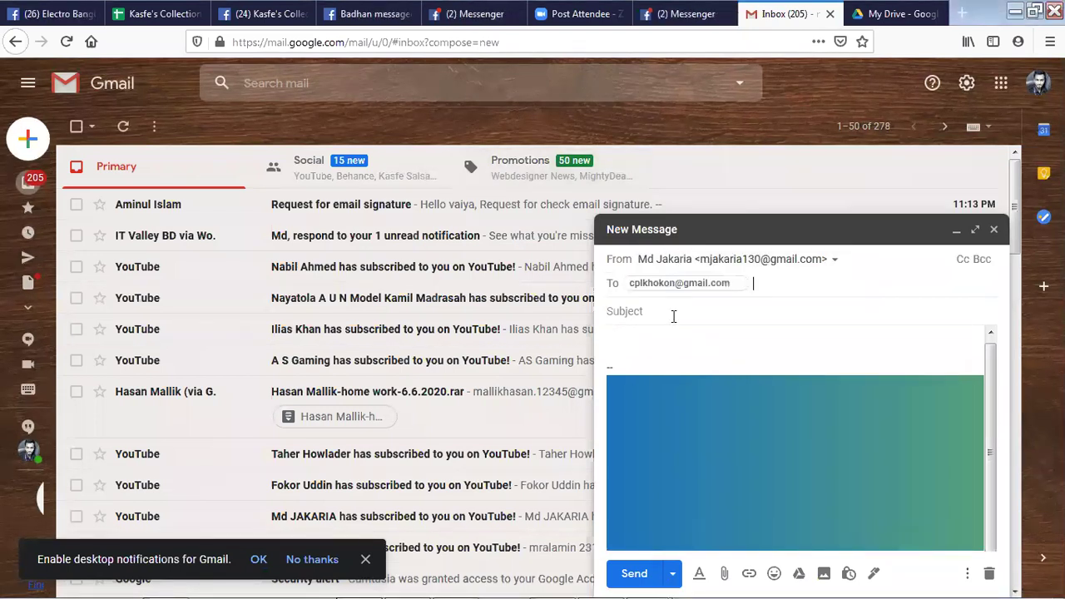
type("test")
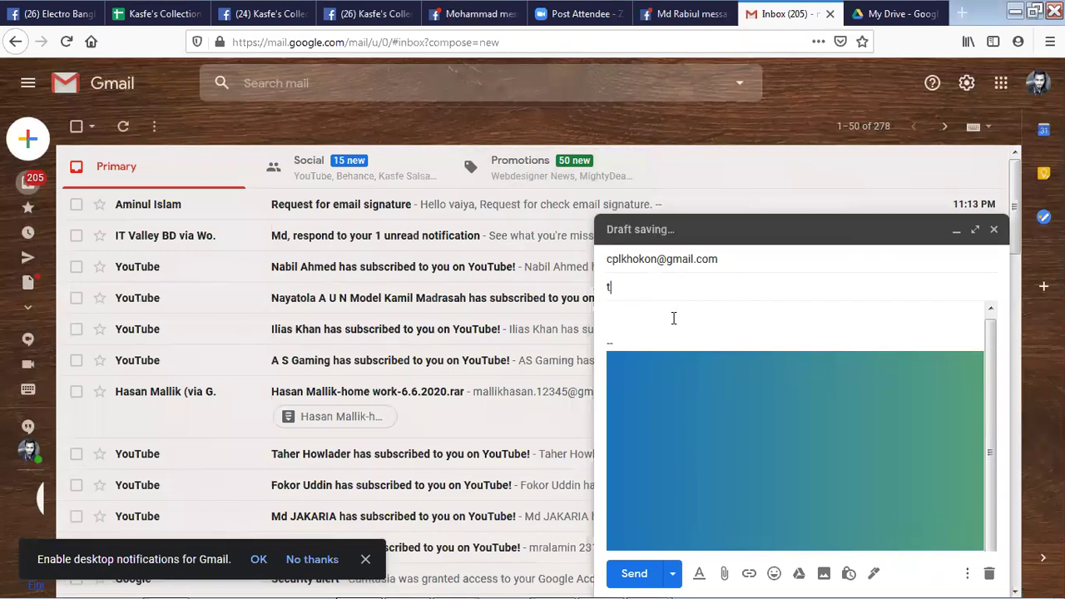
left_click(673, 318)
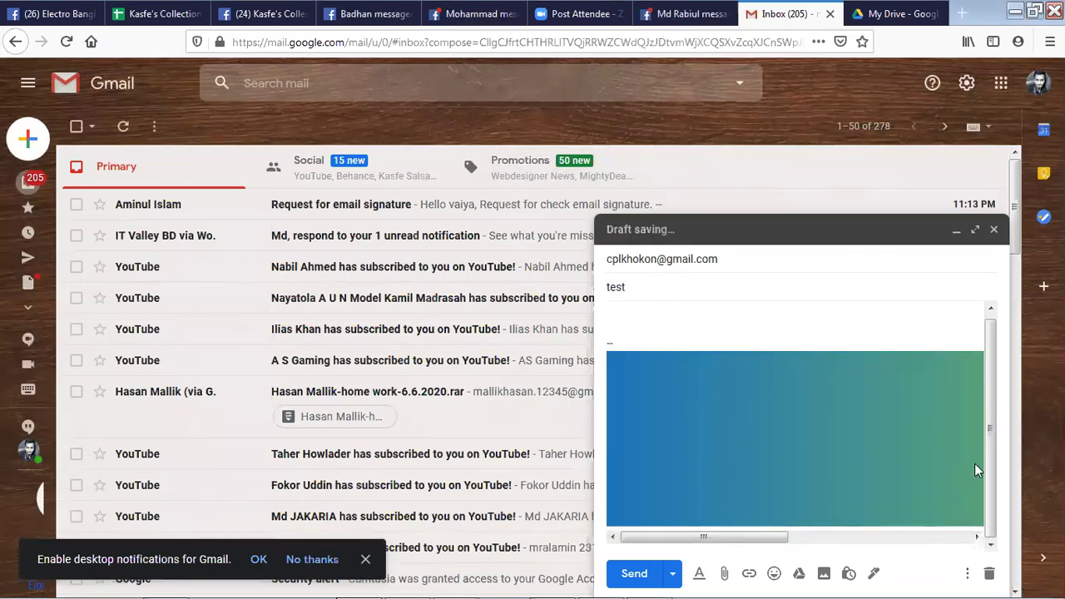
left_click(622, 579)
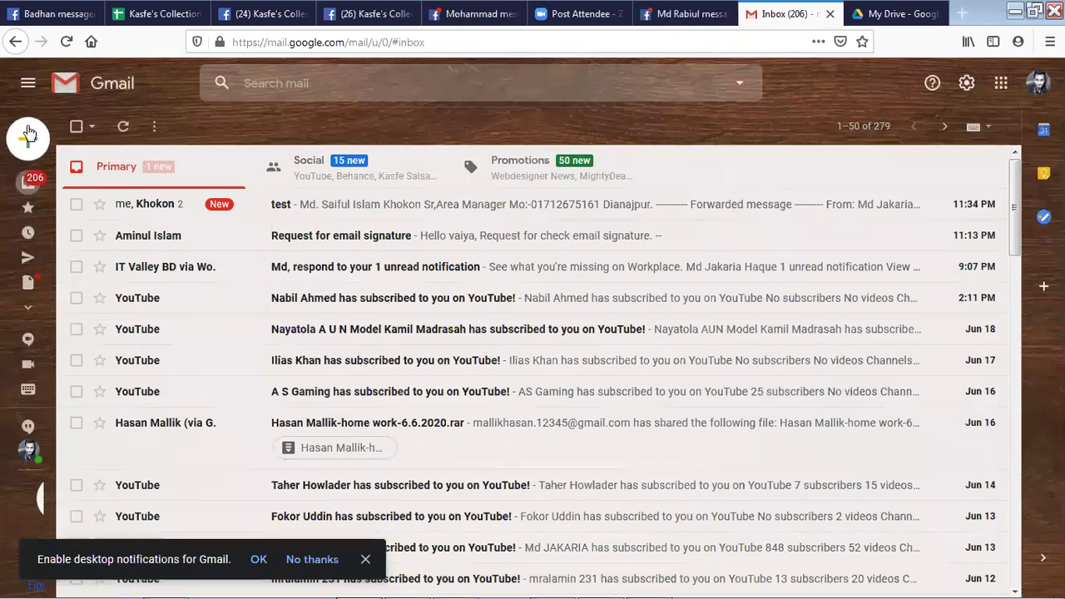
- Start another new message and open the test conversation in the inbox to view the reply
left_click(34, 139)
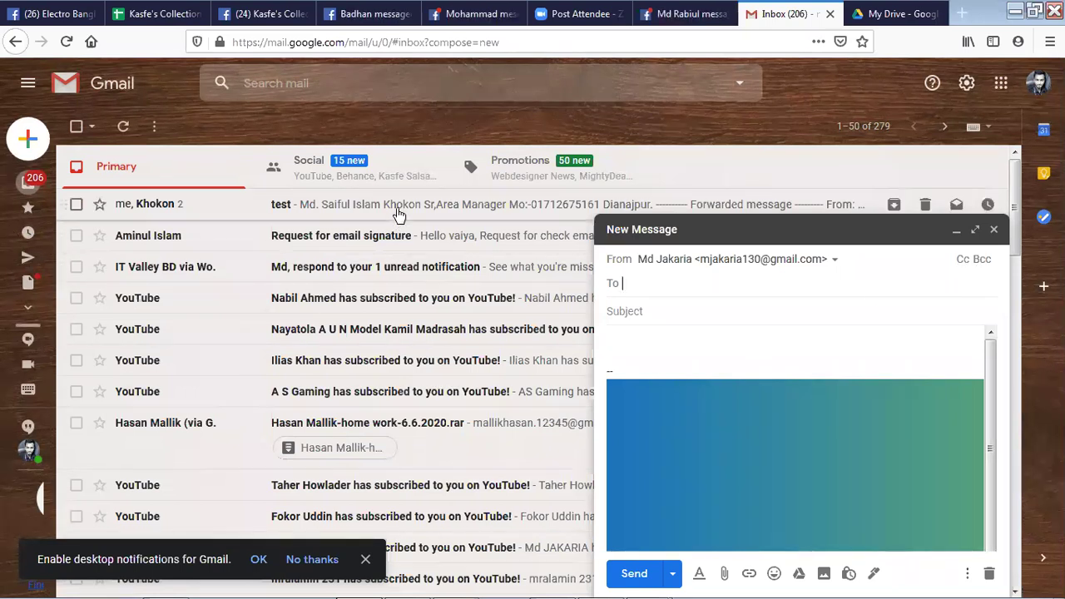
left_click(902, 179)
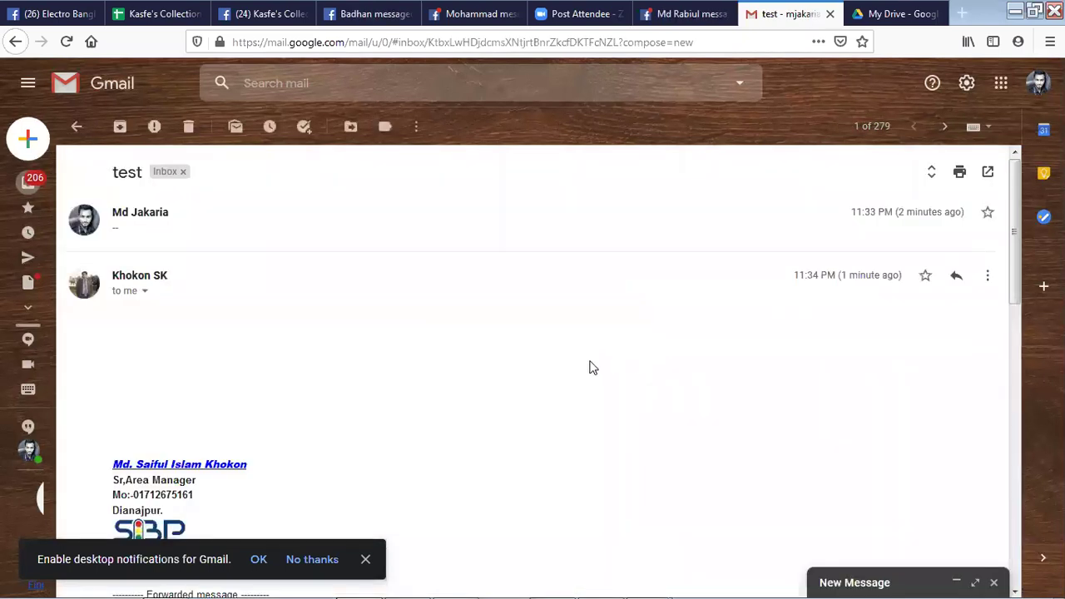
- Examine the reply's text signature with its logo and the signature banner in the forwarded message below it
scroll(589, 368, "down", 3)
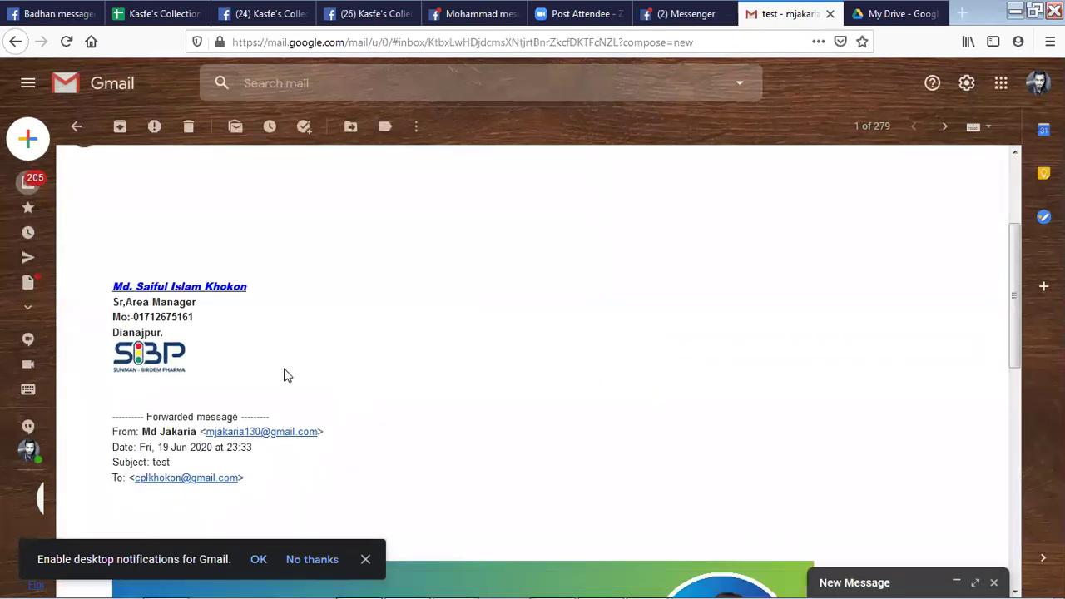
scroll(154, 349, "down", 4)
scroll(149, 349, "up", 3)
scroll(158, 337, "up", 2)
scroll(178, 322, "down", 3)
scroll(180, 315, "up", 1)
scroll(179, 316, "up", 1)
scroll(183, 324, "down", 2)
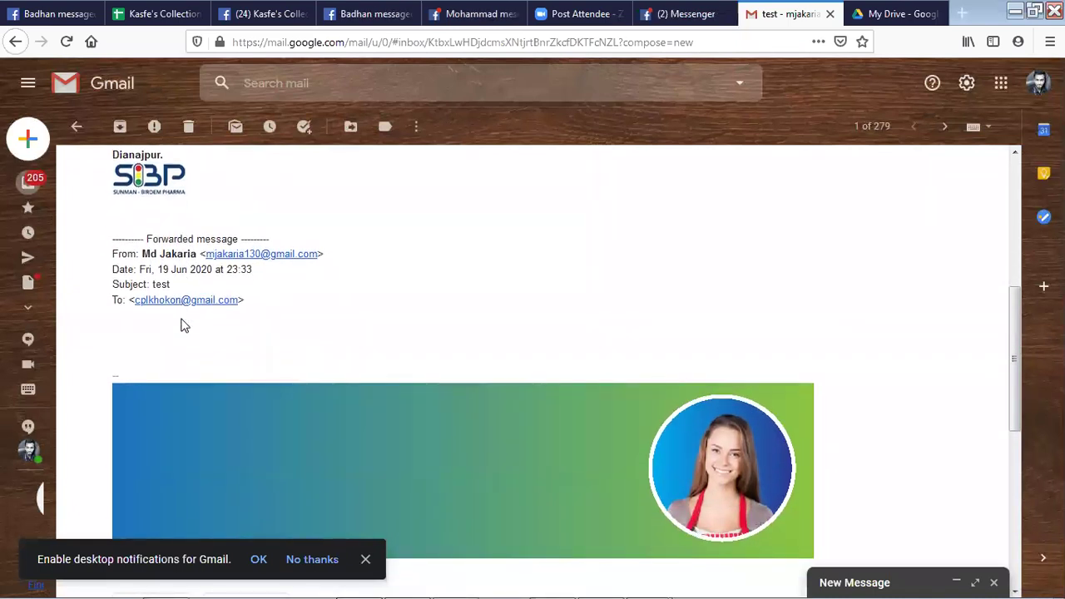
scroll(184, 325, "down", 2)
scroll(184, 325, "up", 2)
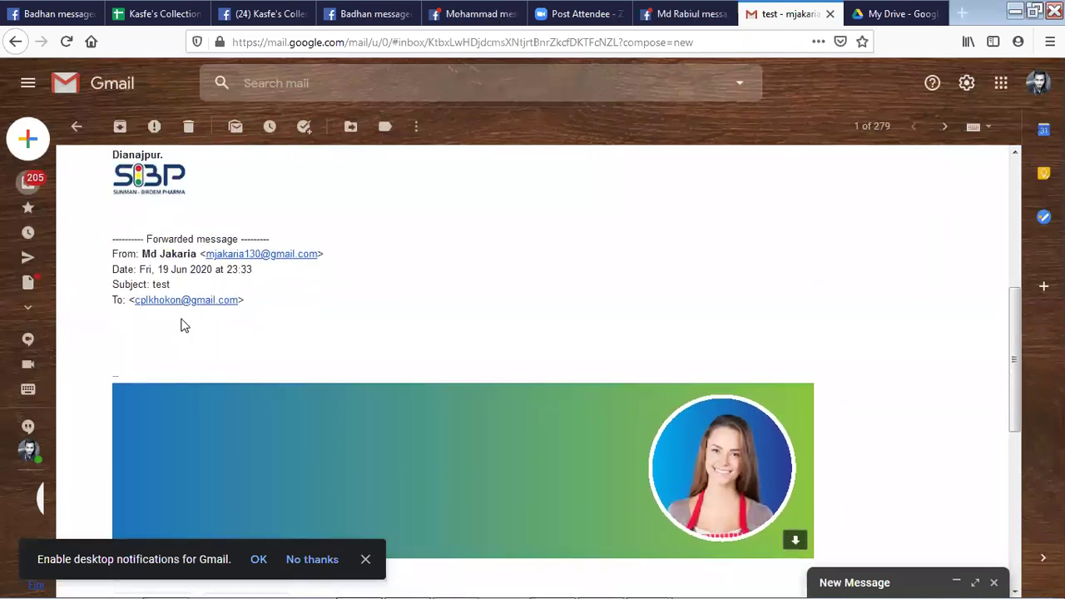
scroll(184, 325, "up", 3)
scroll(184, 326, "down", 3)
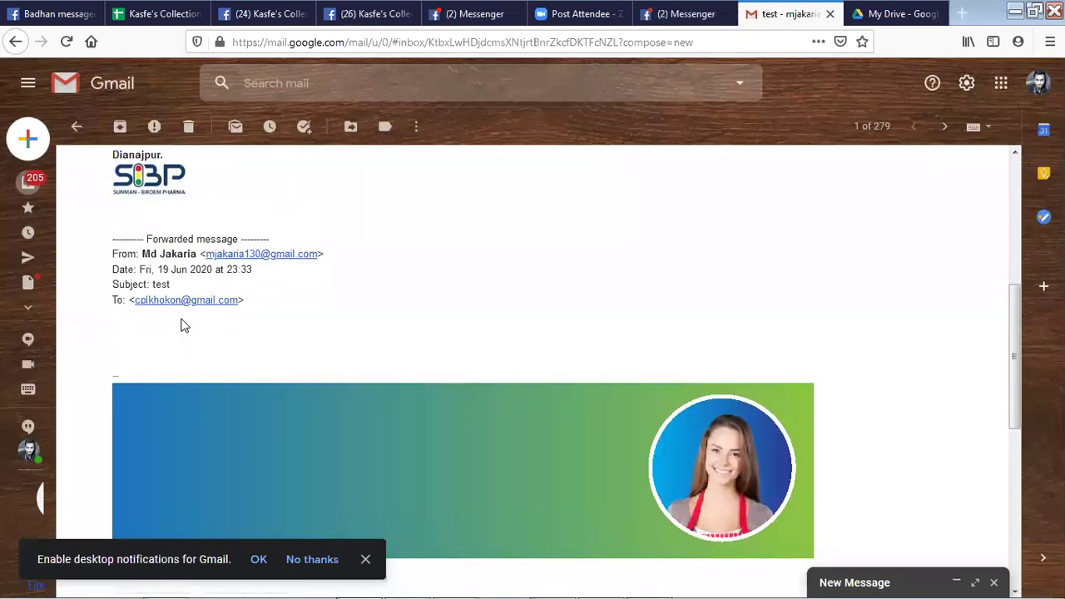
scroll(184, 326, "up", 3)
scroll(184, 325, "down", 3)
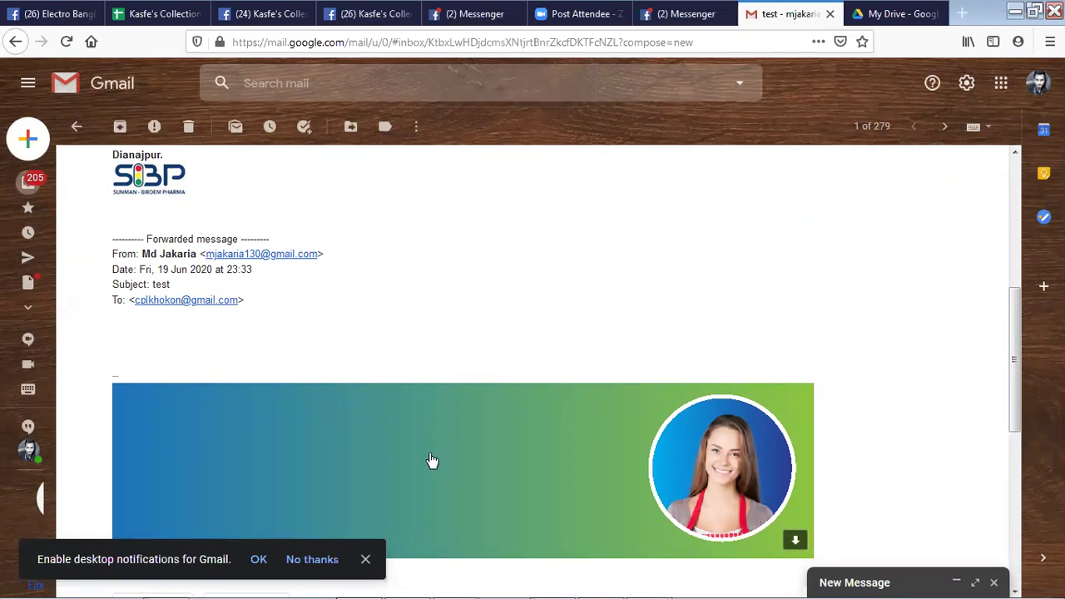
scroll(283, 482, "down", 2)
scroll(186, 410, "up", 5)
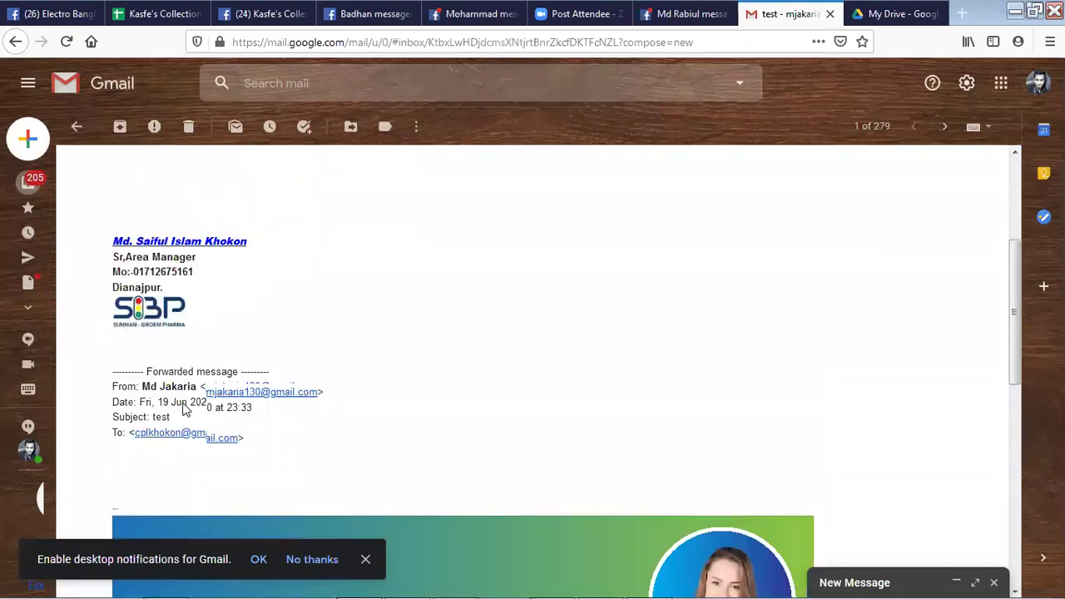
scroll(371, 504, "down", 4)
scroll(373, 504, "down", 2)
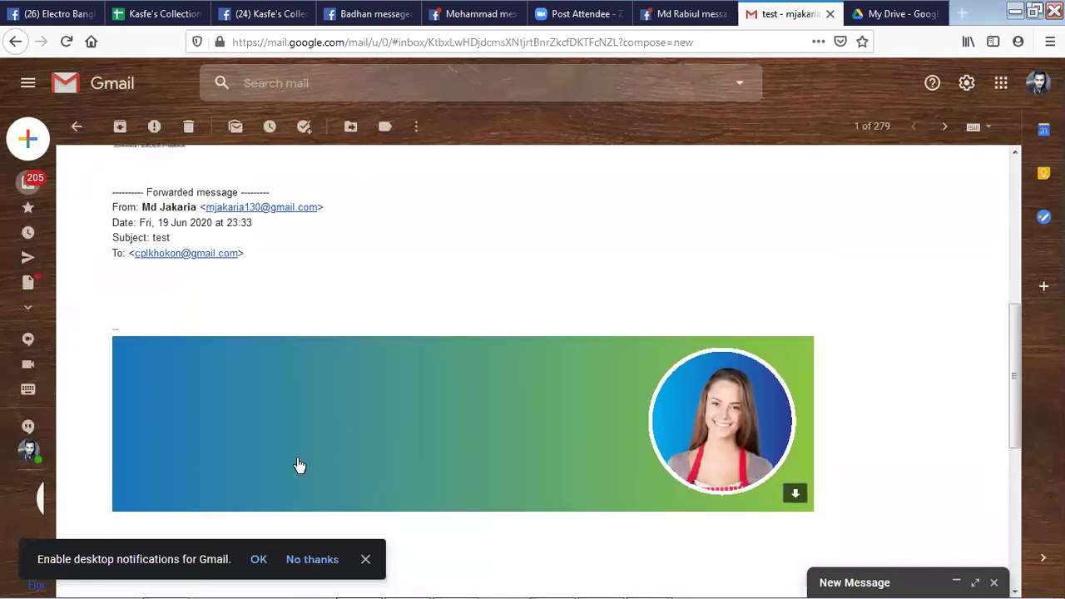
- Highlight the sender's contact details in the reply's text signature and clear the selection
scroll(294, 463, "up", 4)
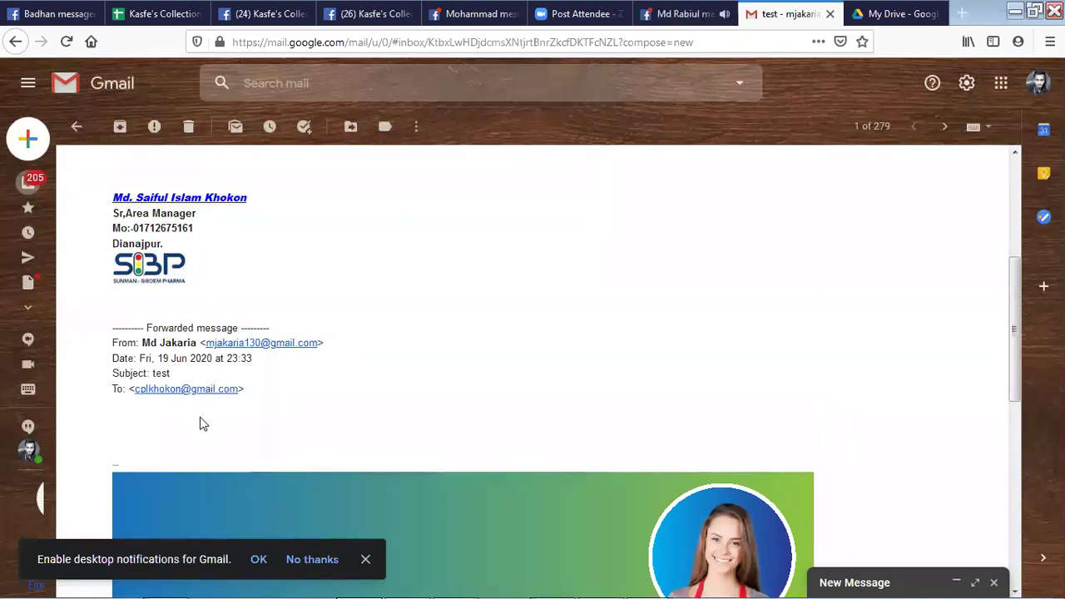
scroll(200, 425, "up", 4)
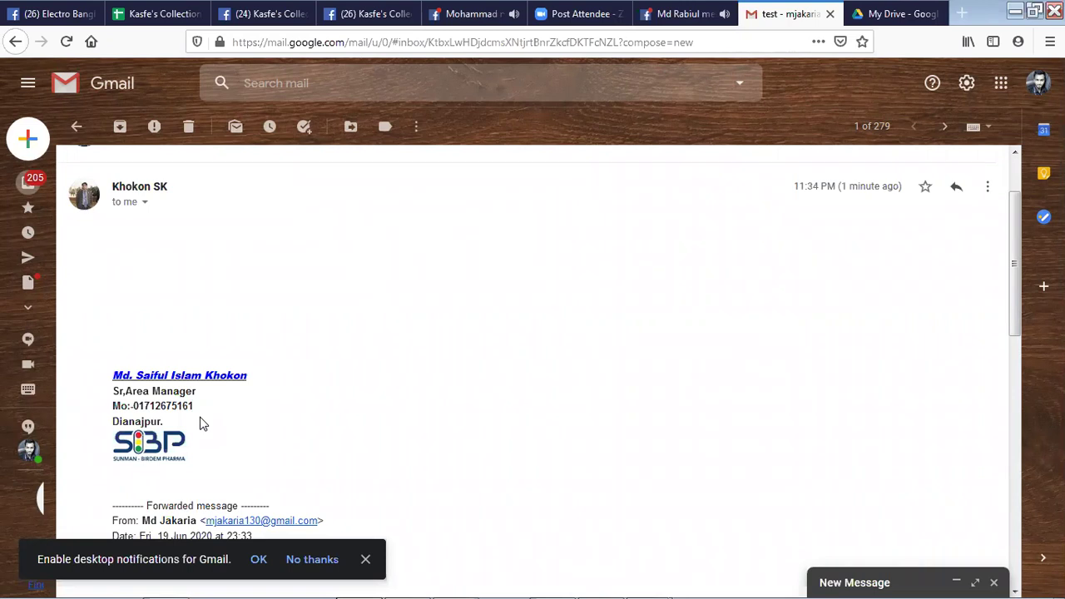
left_click(271, 461, "shift")
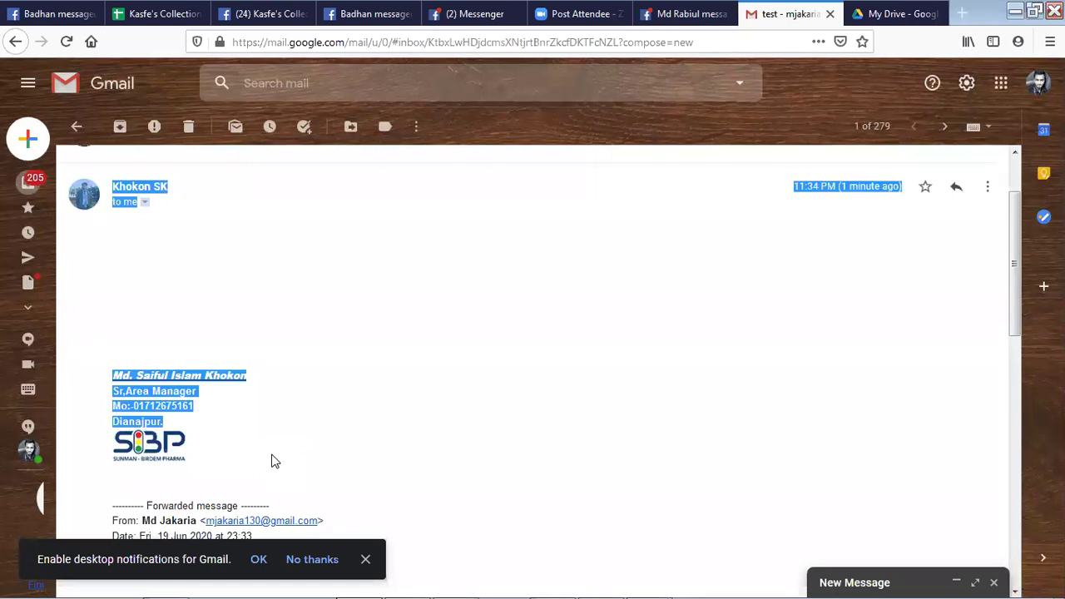
left_click(271, 461)
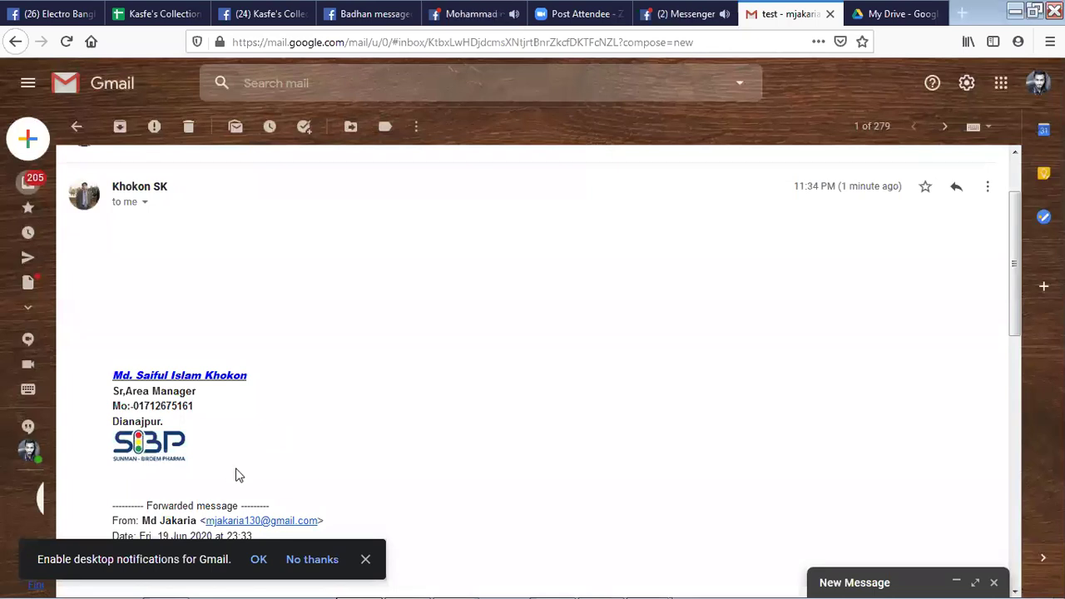
- Compare the banner signature in the forwarded message with the reply sender's text-and-logo signature
scroll(235, 475, "down", 2)
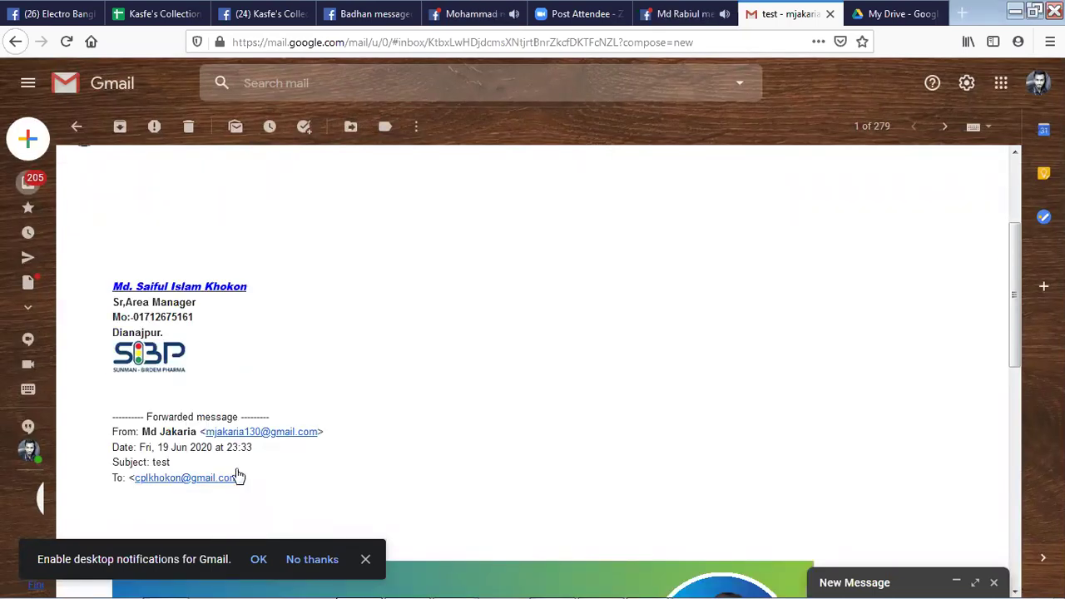
scroll(236, 475, "down", 6)
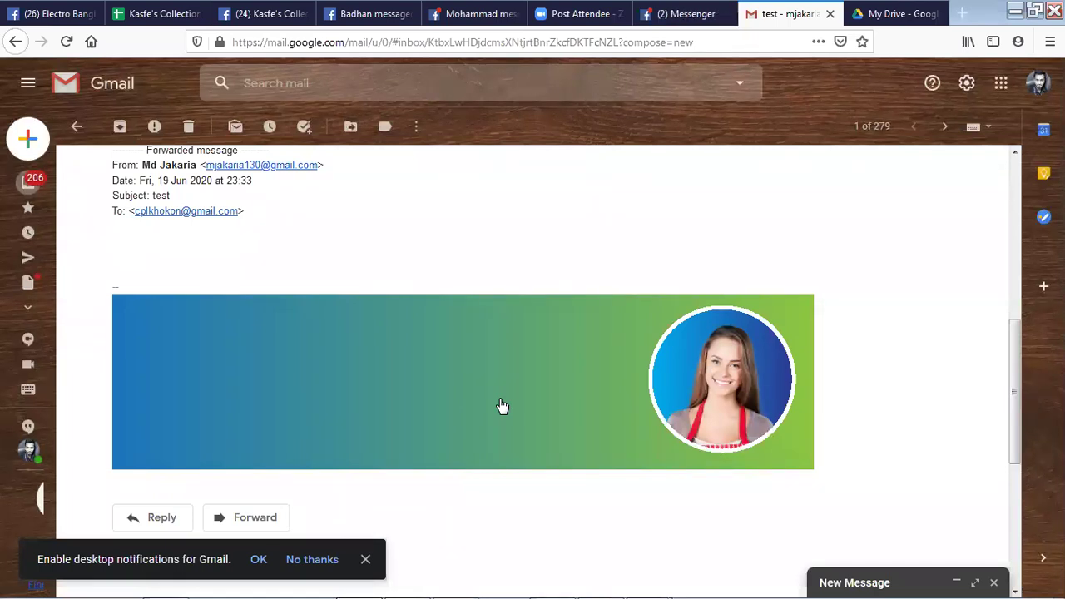
mouse_move(503, 406)
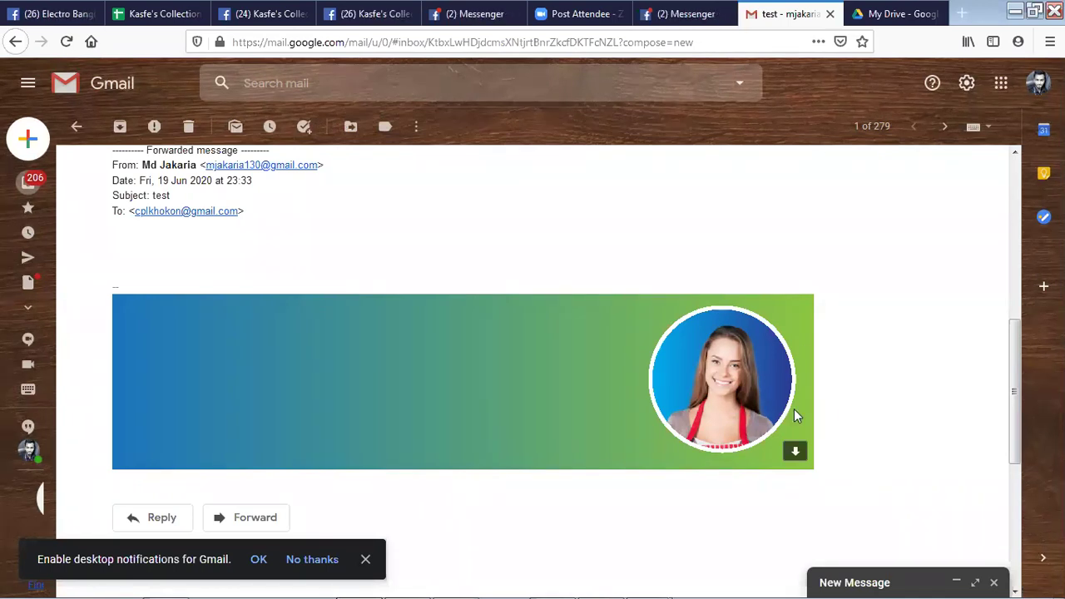
scroll(745, 396, "up", 2)
scroll(744, 396, "up", 4)
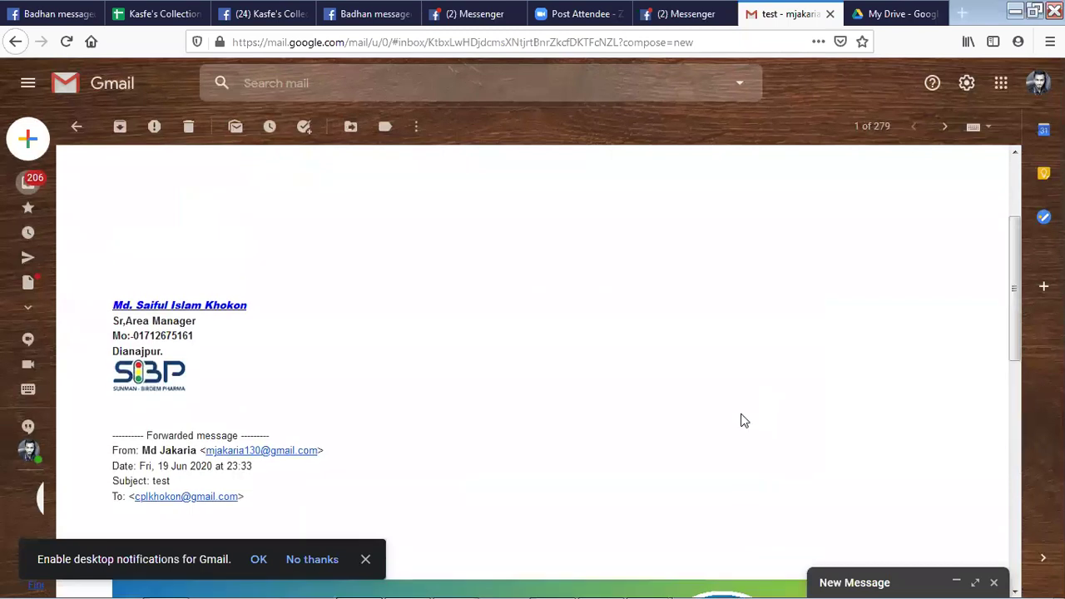
scroll(744, 396, "down", 6)
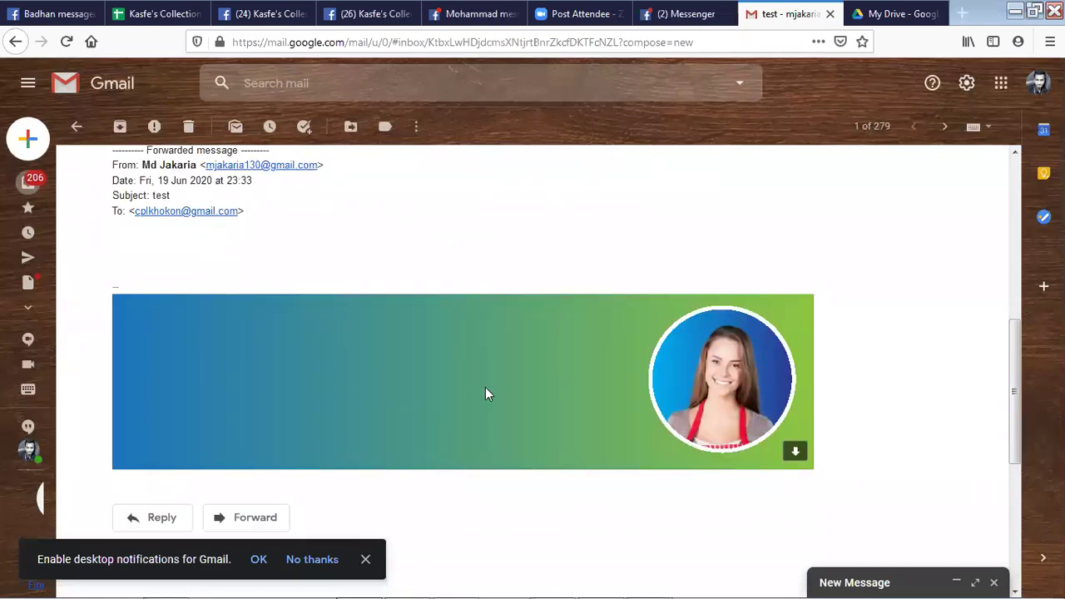
scroll(488, 392, "up", 2)
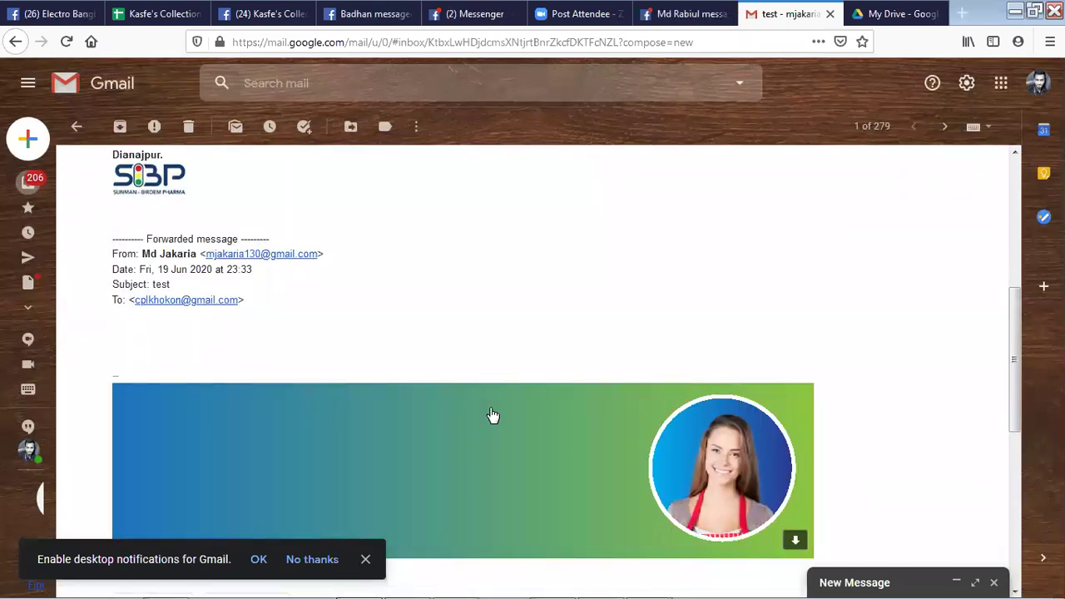
scroll(493, 416, "up", 4)
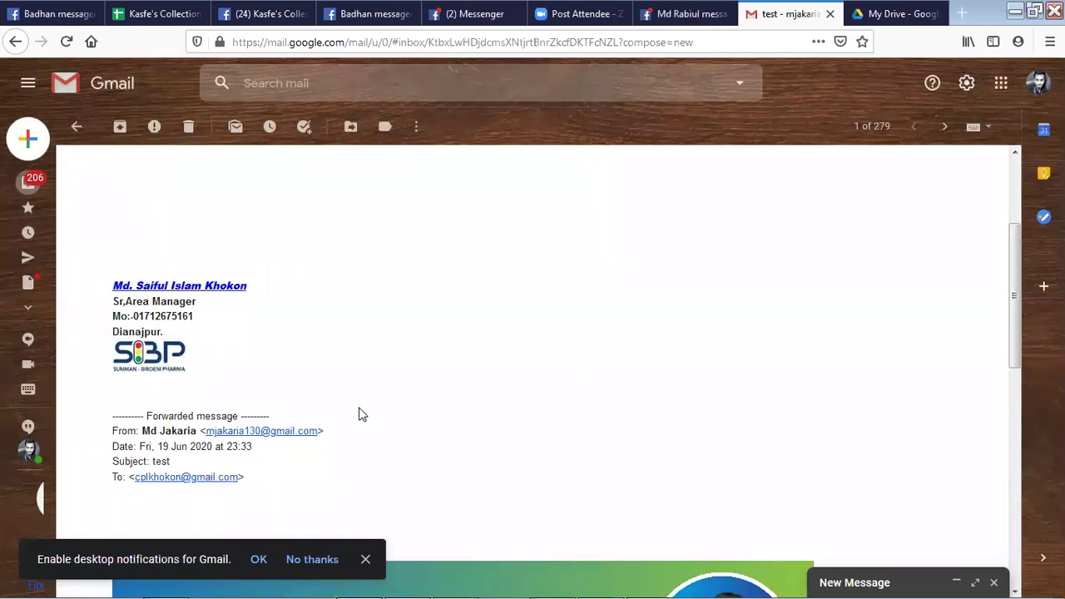
scroll(366, 391, "down", 4)
scroll(219, 305, "up", 2)
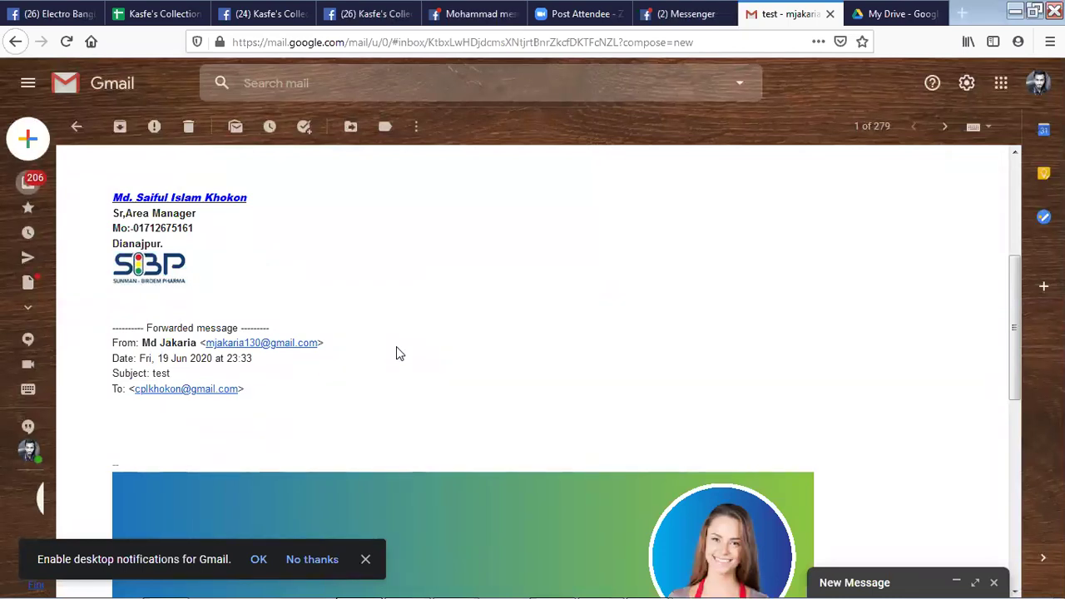
scroll(397, 353, "down", 3)
scroll(397, 352, "up", 5)
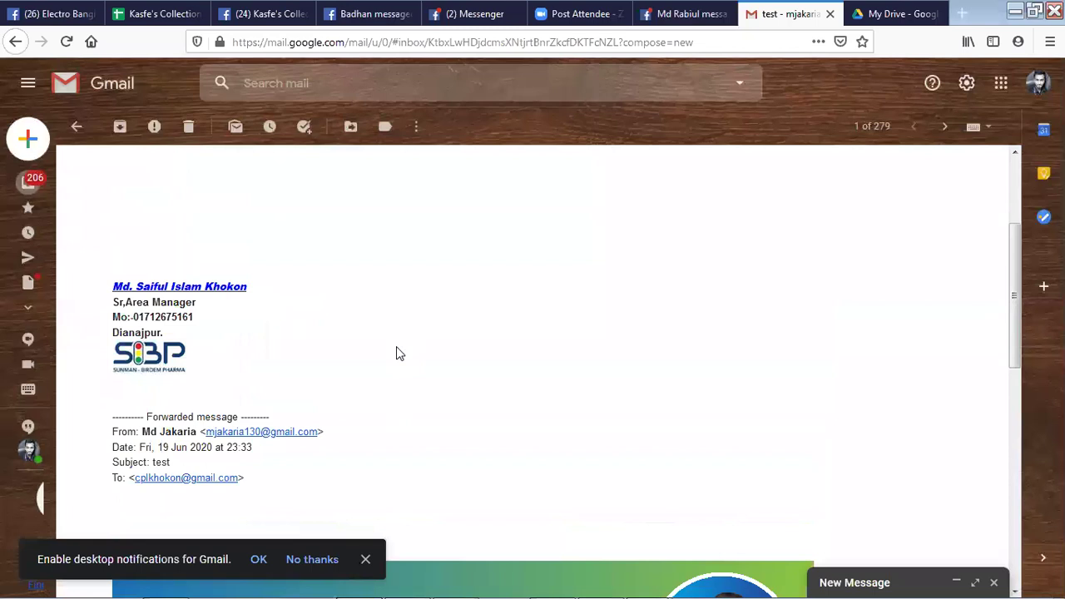
scroll(396, 348, "up", 2)
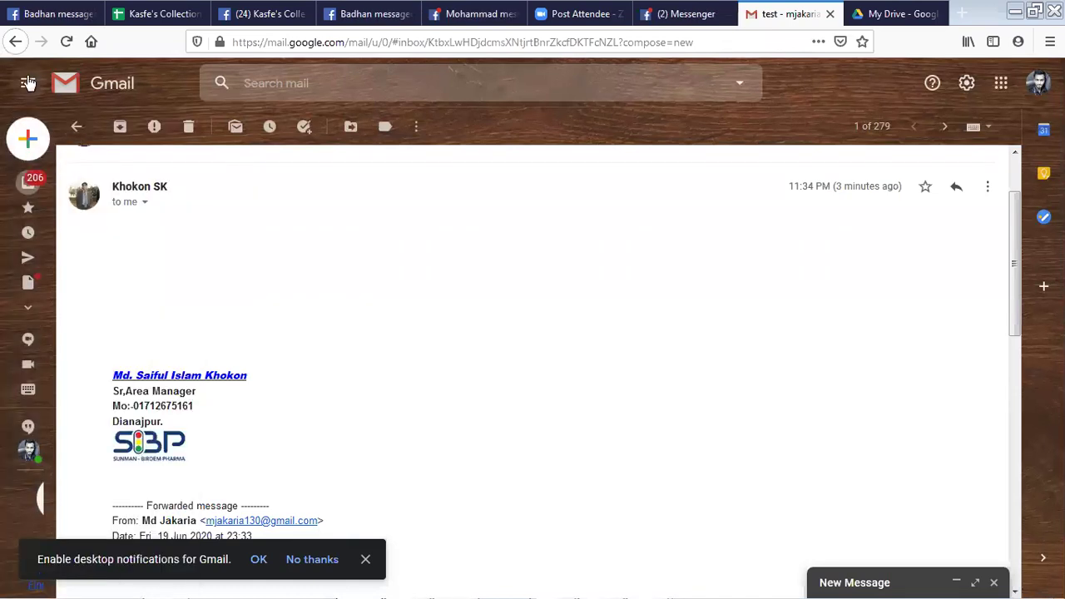
- Return to the inbox and open the newest message, titled Test, to check it for a signature
left_click(27, 83)
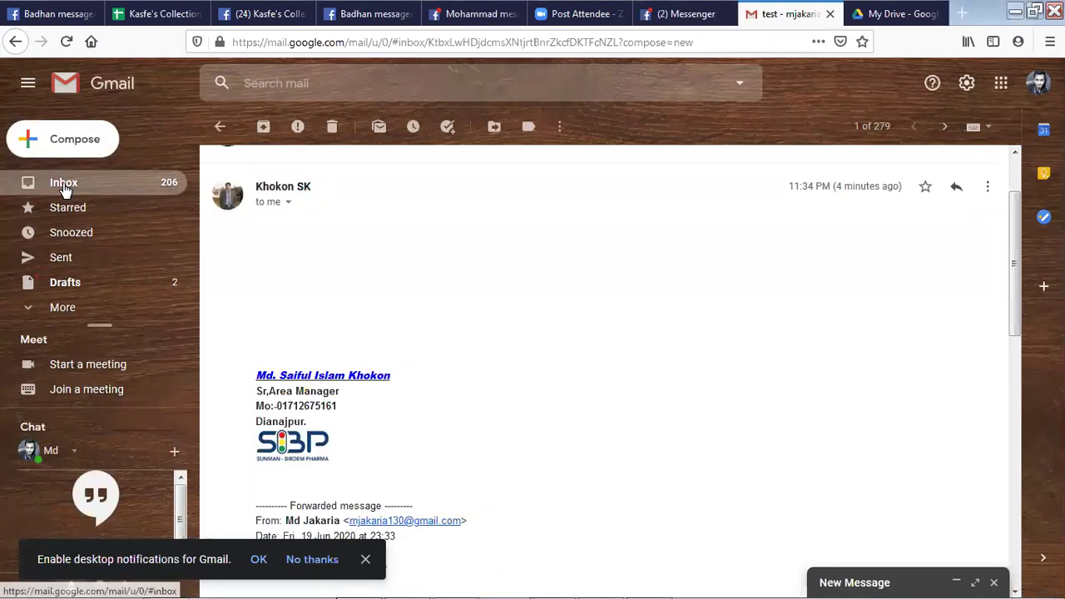
left_click(64, 184)
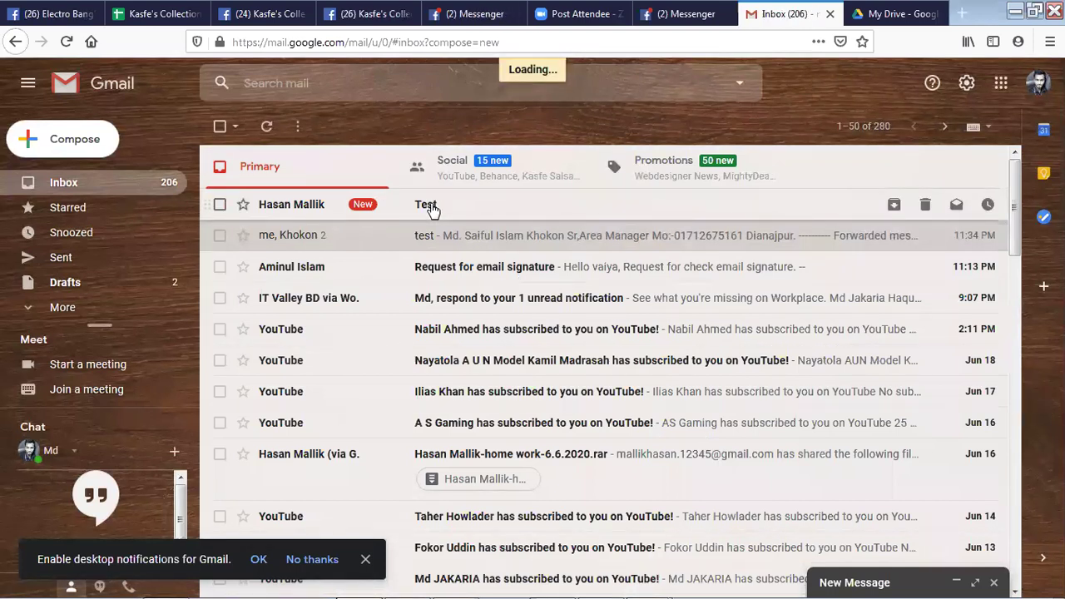
left_click(431, 208)
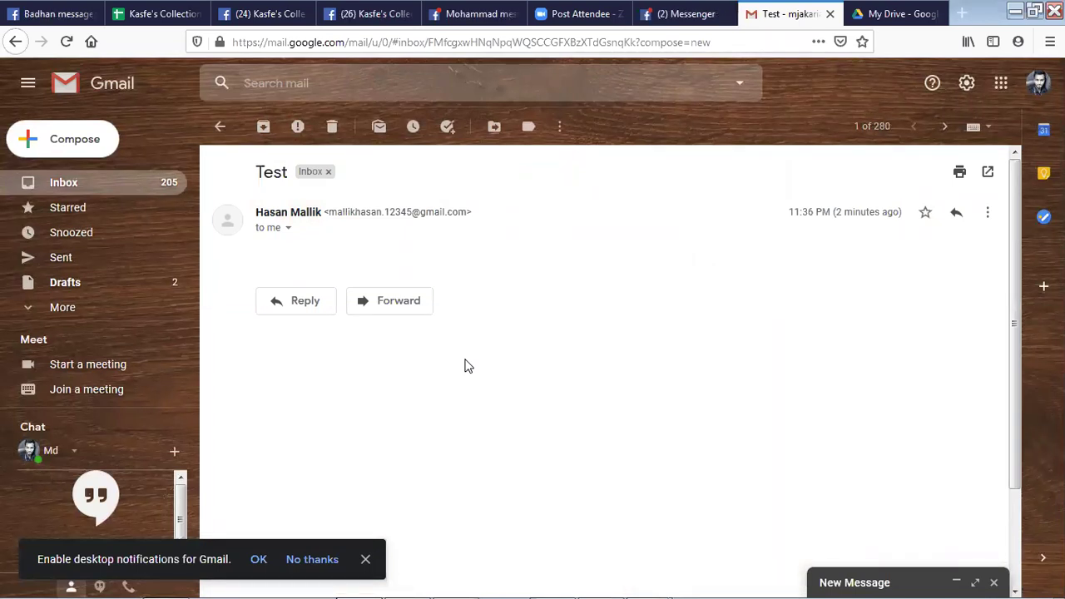
scroll(465, 364, "down", 2)
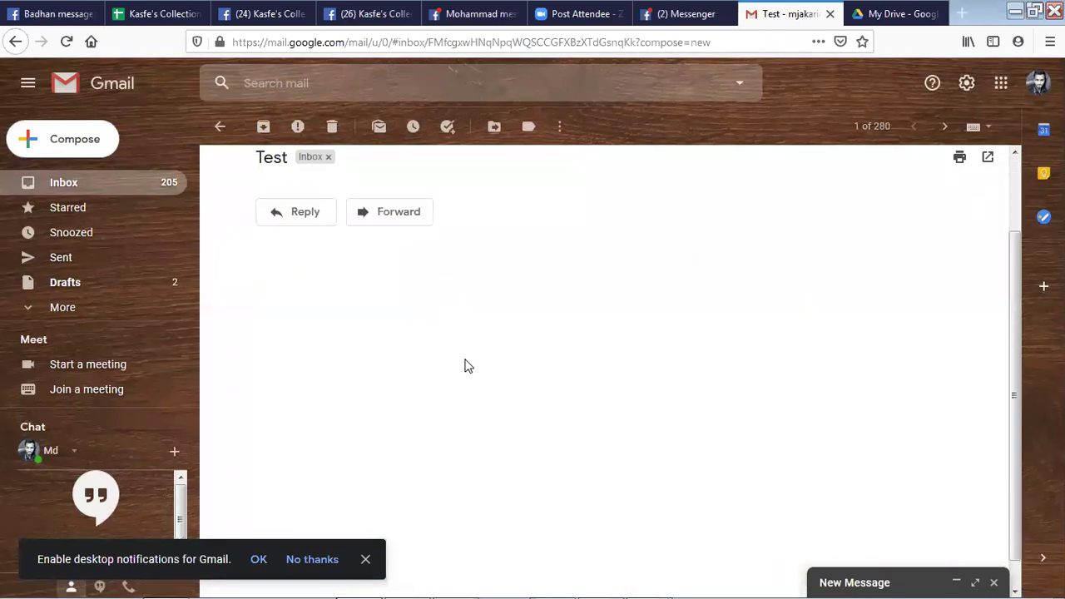
scroll(464, 365, "up", 2)
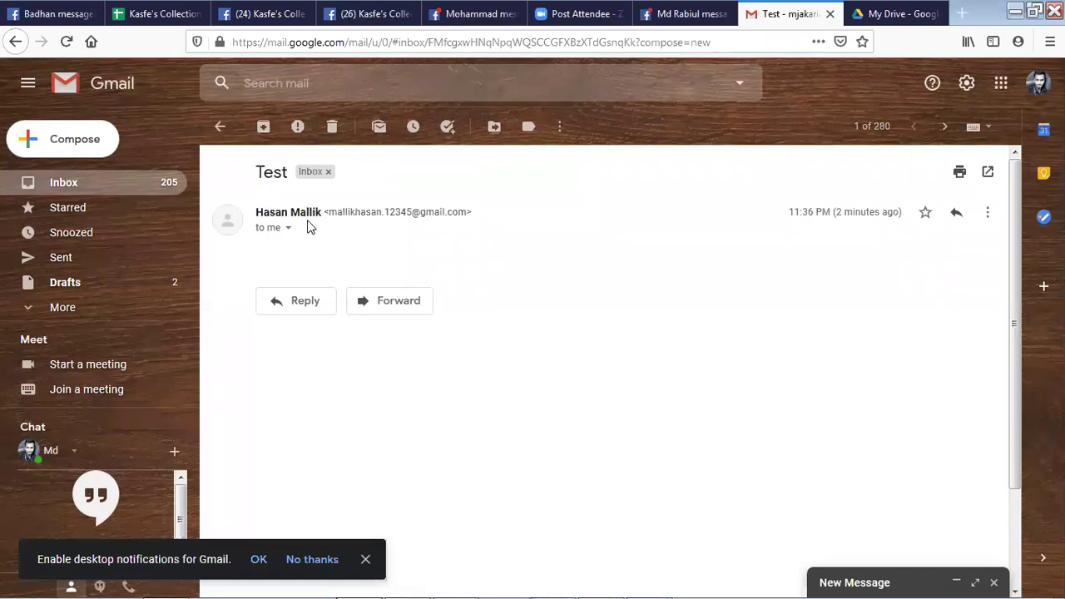
scroll(324, 337, "down", 3)
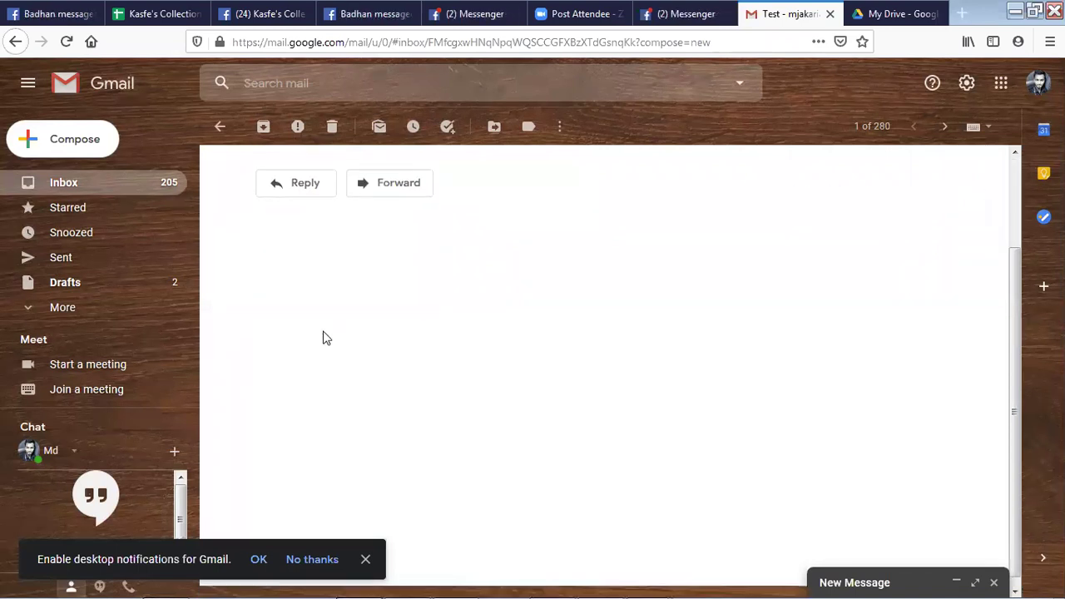
scroll(324, 337, "up", 3)
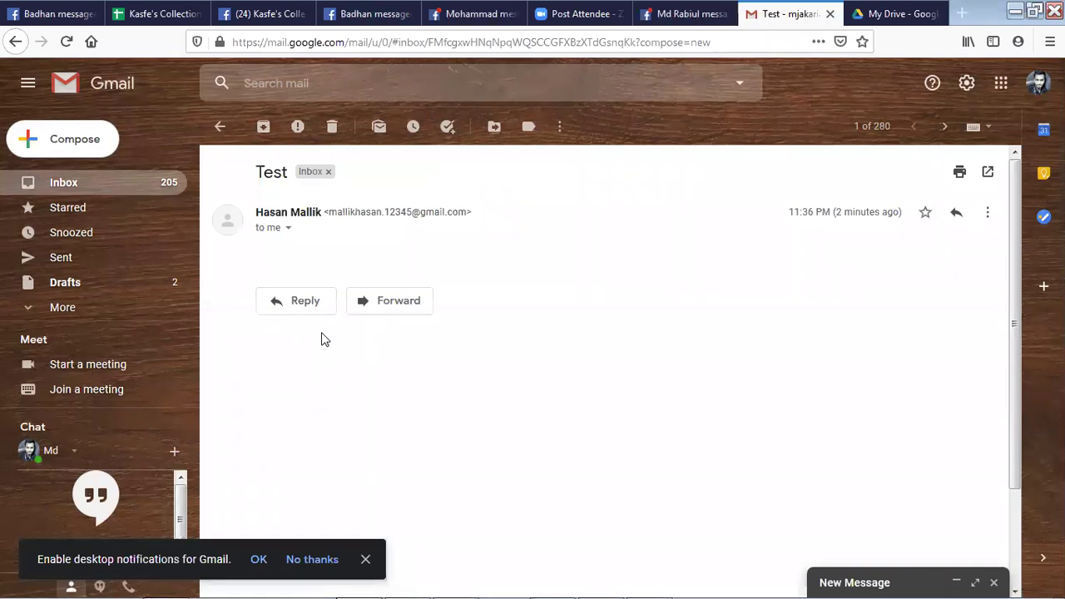
- Switch to Google Drive and open the page for buying more storage
mouse_move(761, 580)
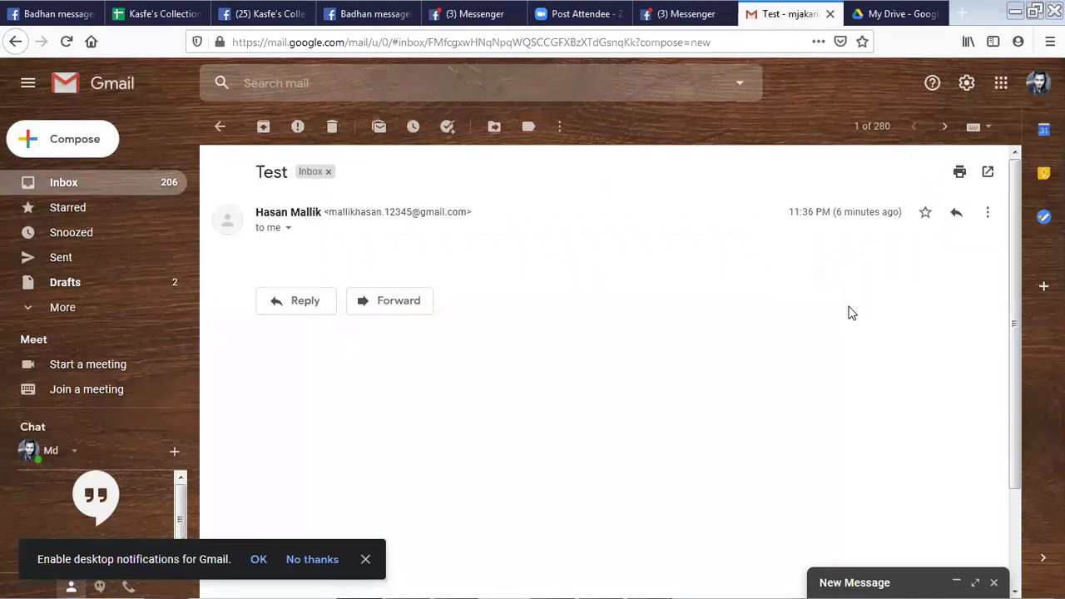
left_click(892, 17)
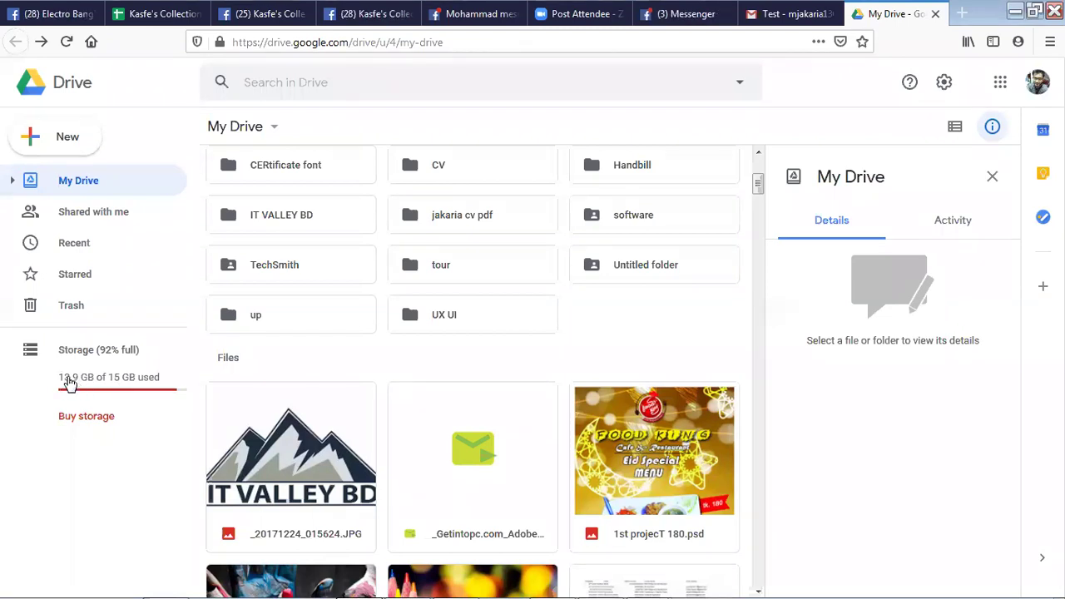
left_click(84, 423)
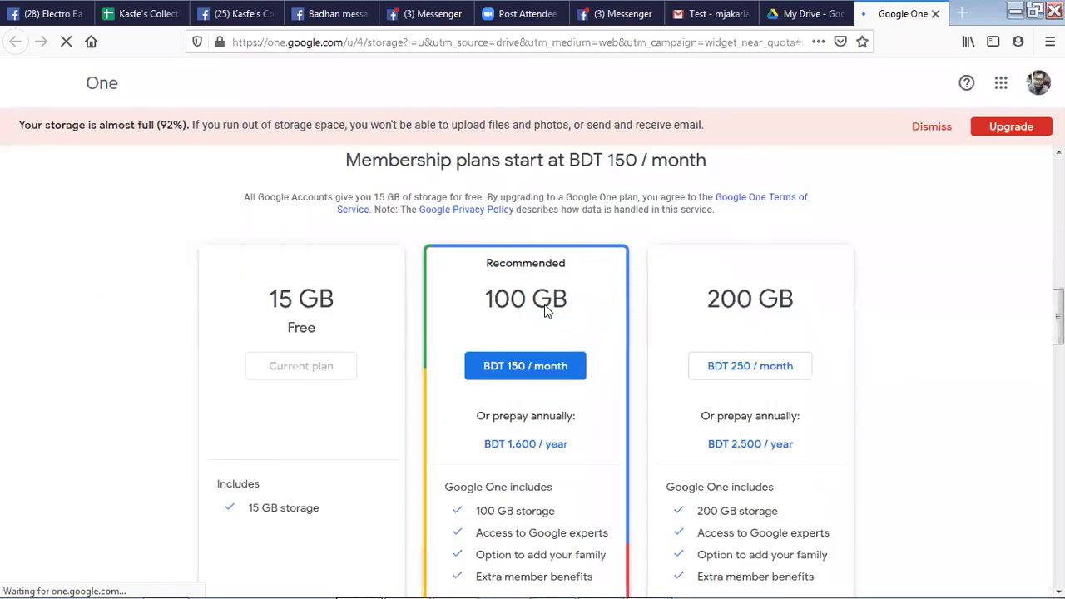
- Compare the monthly and annual prices and included benefits of the Google One storage plans
scroll(540, 325, "up", 2)
scroll(537, 337, "down", 2)
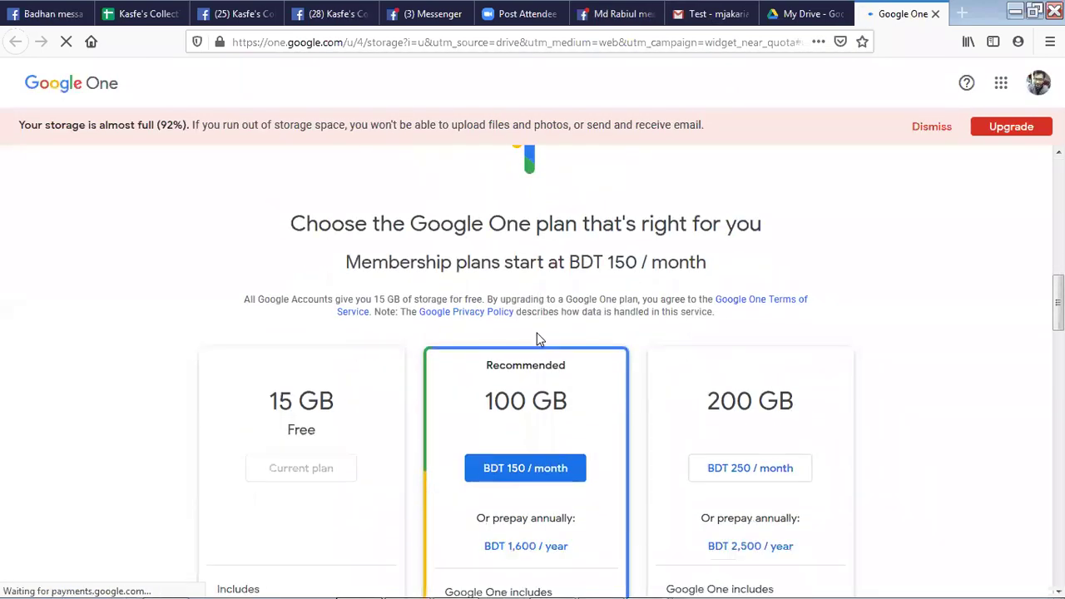
scroll(537, 337, "up", 2)
scroll(540, 327, "down", 2)
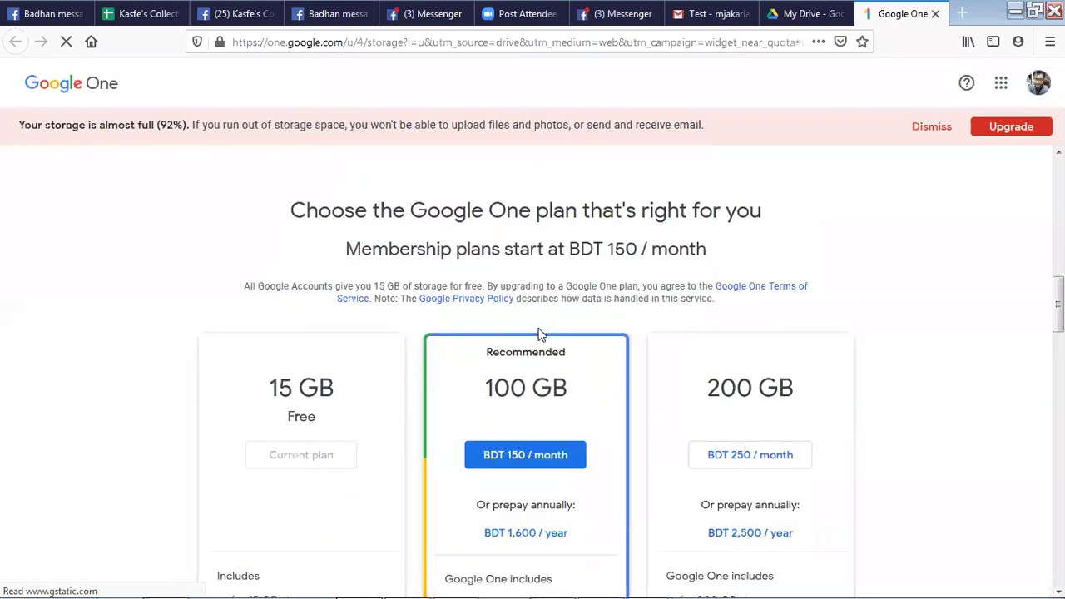
scroll(539, 326, "down", 2)
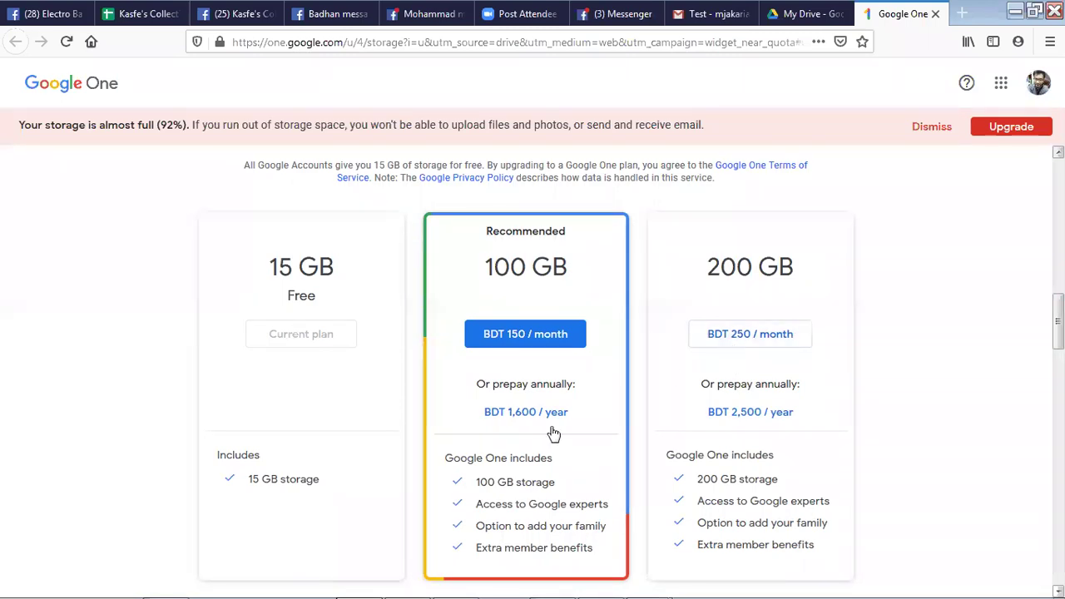
scroll(533, 366, "down", 4)
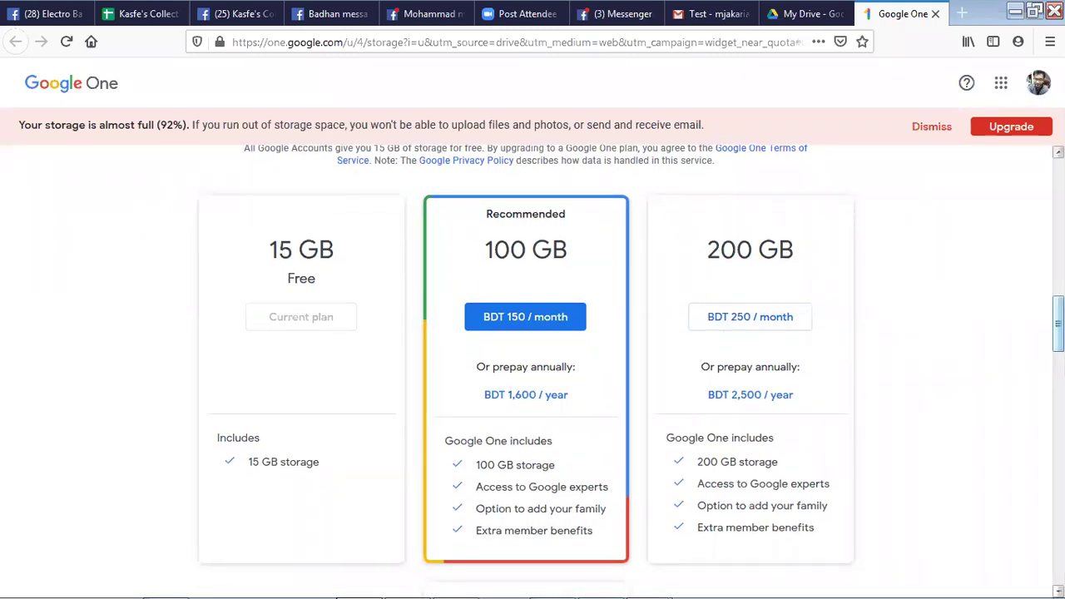
- View the card payment form for the 100 GB plan at BDT 150 per month and cancel the purchase without entering card details
scroll(533, 333, "up", 2)
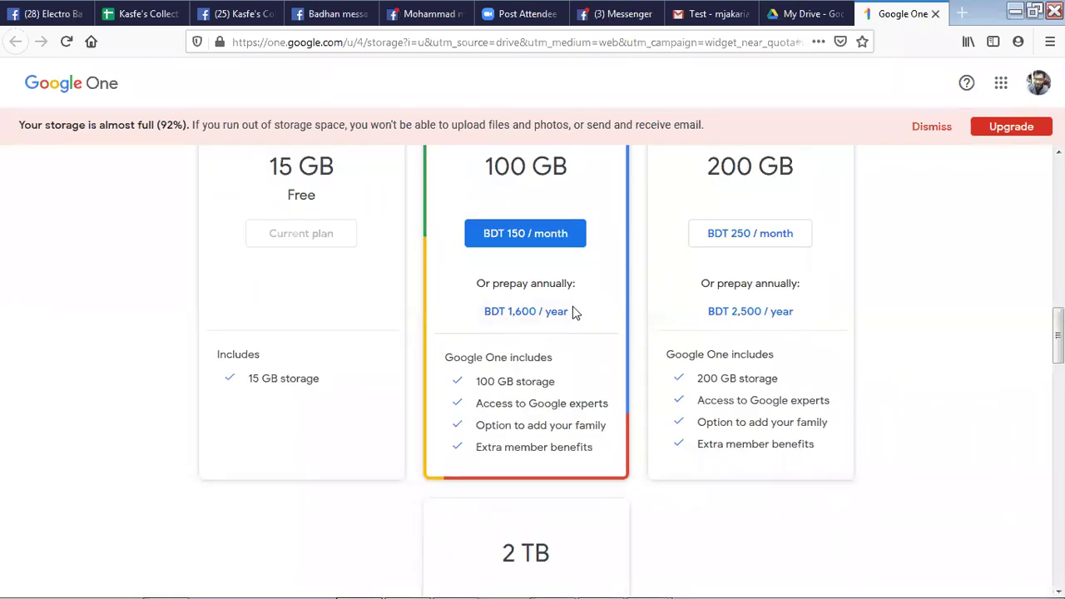
left_click(524, 243)
left_click(745, 391)
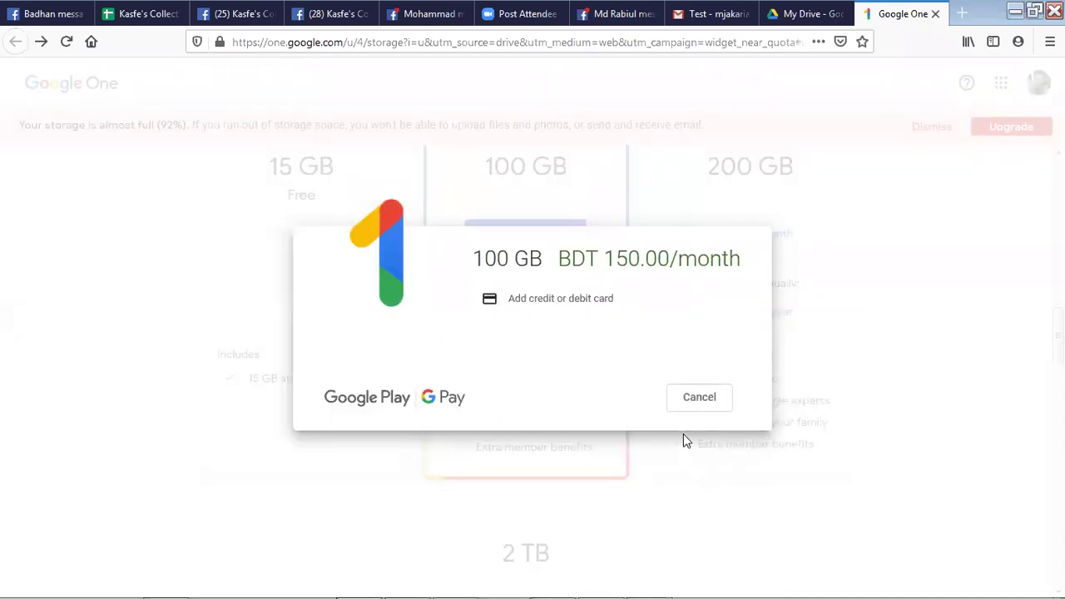
left_click(585, 298)
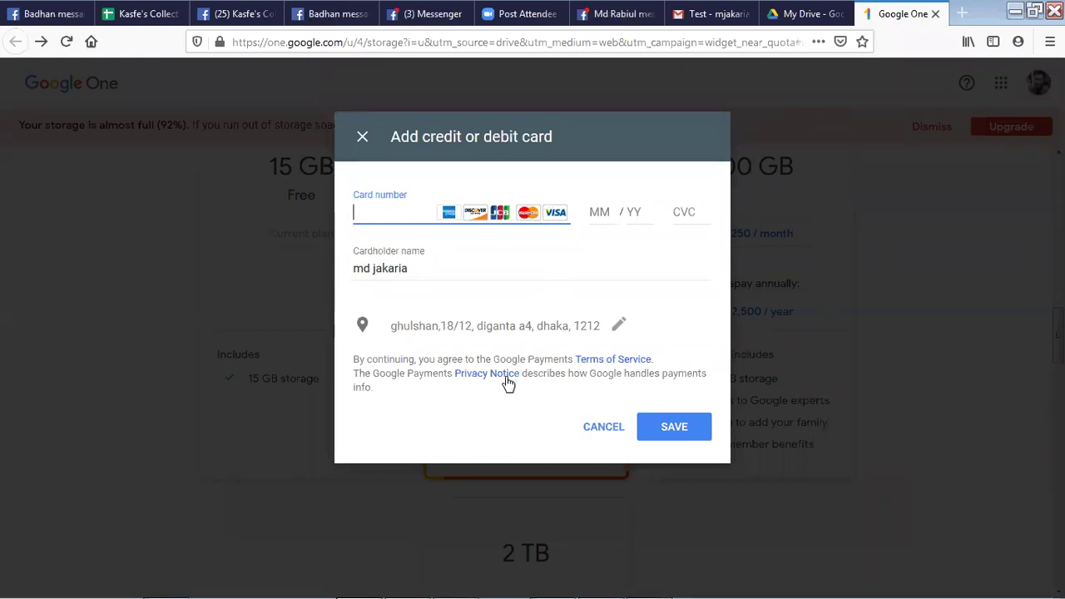
left_click(604, 429)
left_click(722, 404)
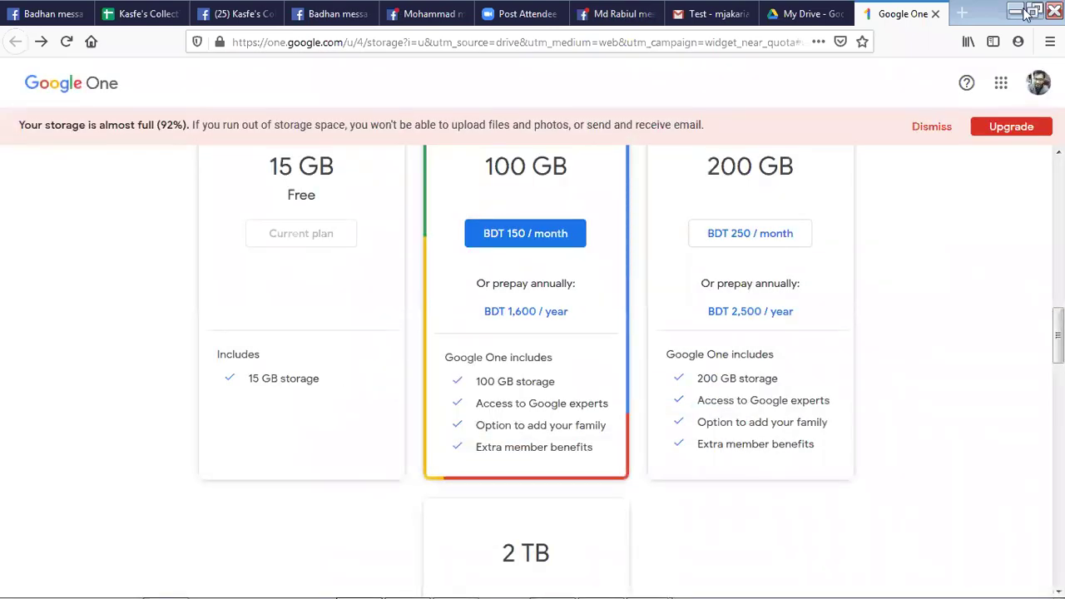
- Switch to Illustrator and delete all the banner artwork from the artboard, including the gradient background and round portrait
key("super+d")
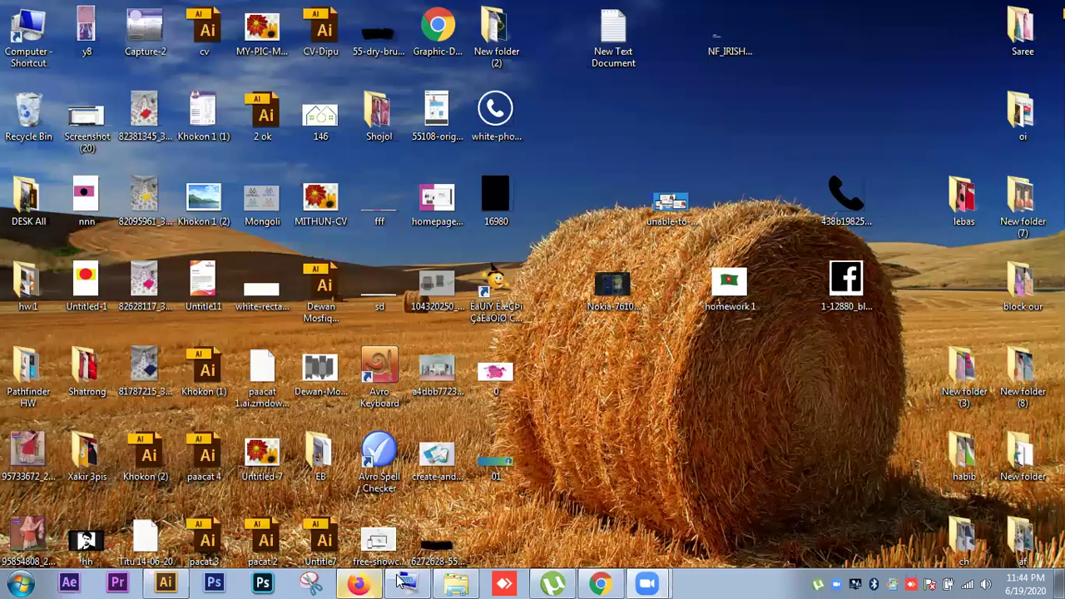
left_click(168, 583)
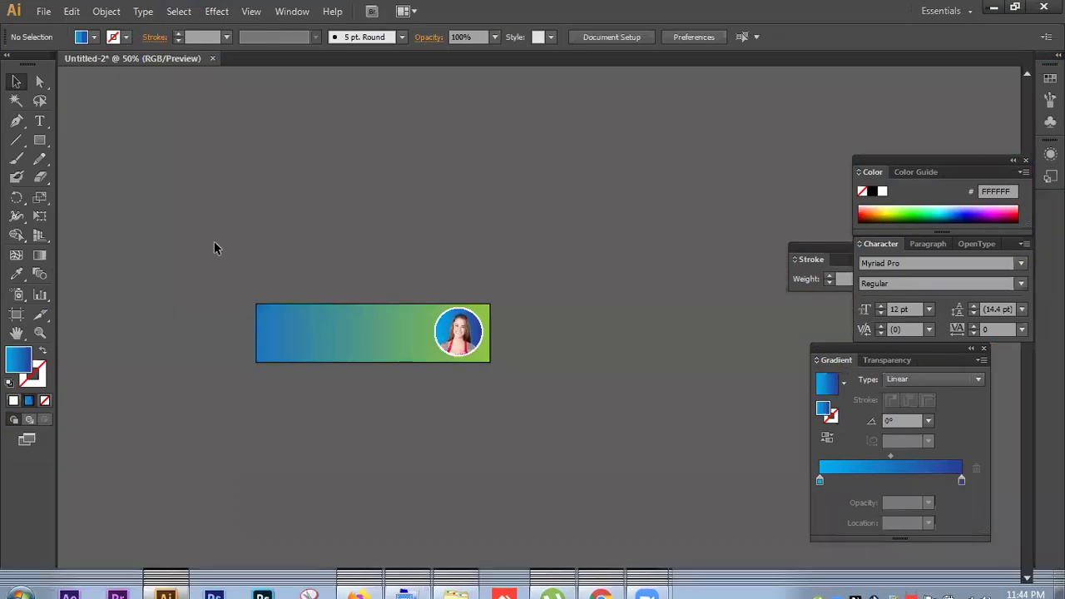
left_click_drag(213, 242, 569, 437)
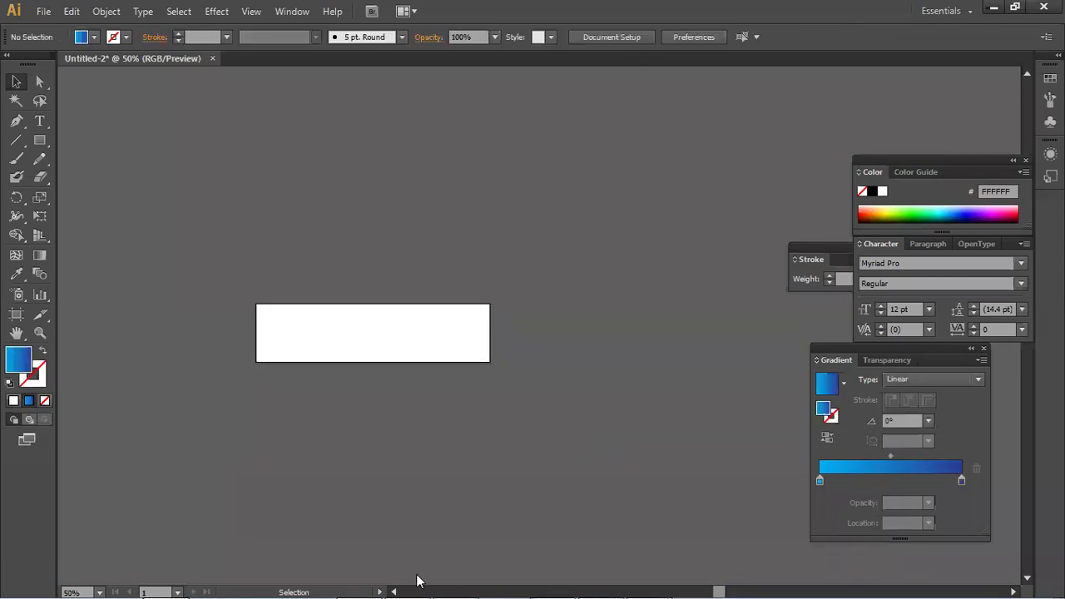
- Switch back to Gmail in the browser and open the inbox message titled hi to check its signature
left_click(359, 587)
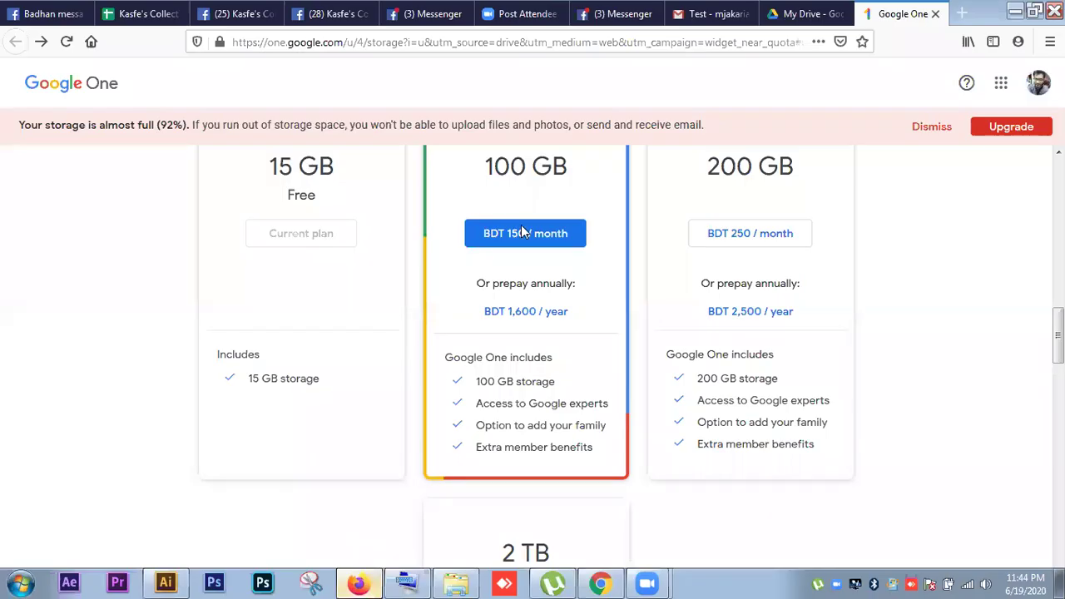
left_click(717, 15)
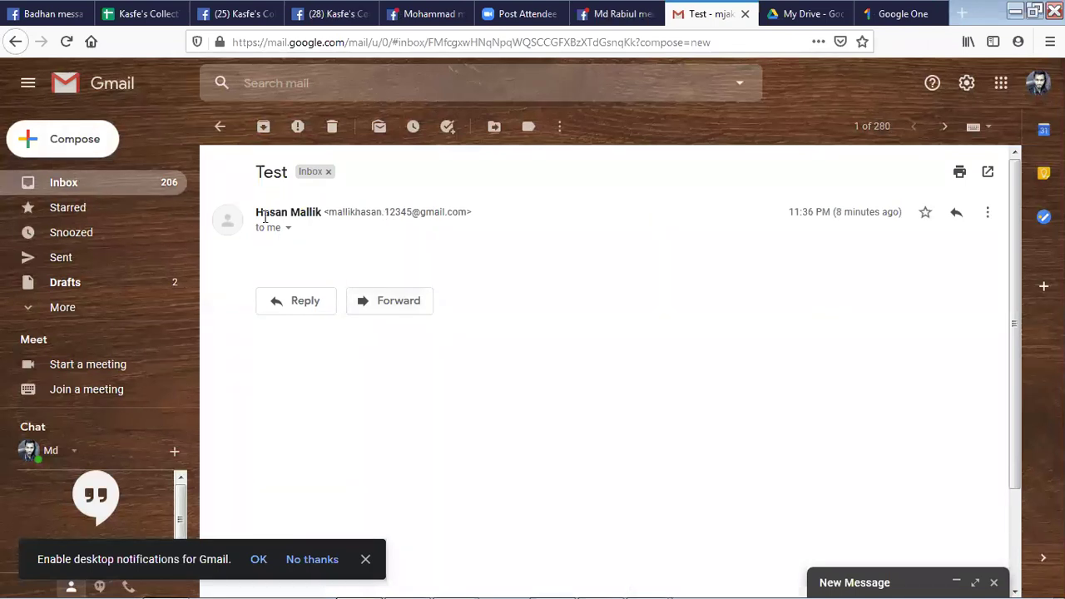
left_click(99, 185)
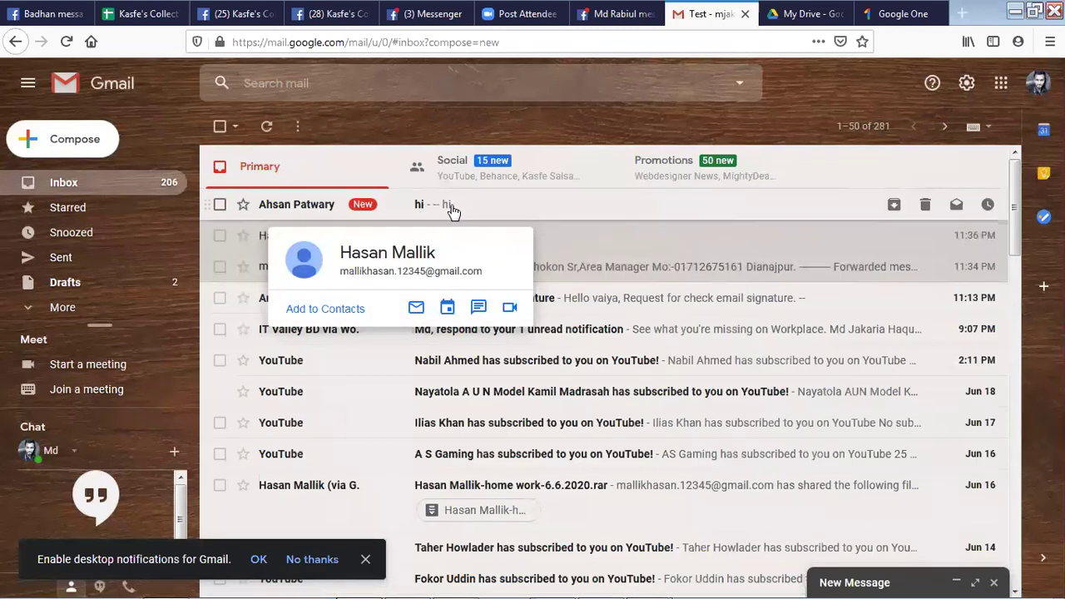
left_click(440, 213)
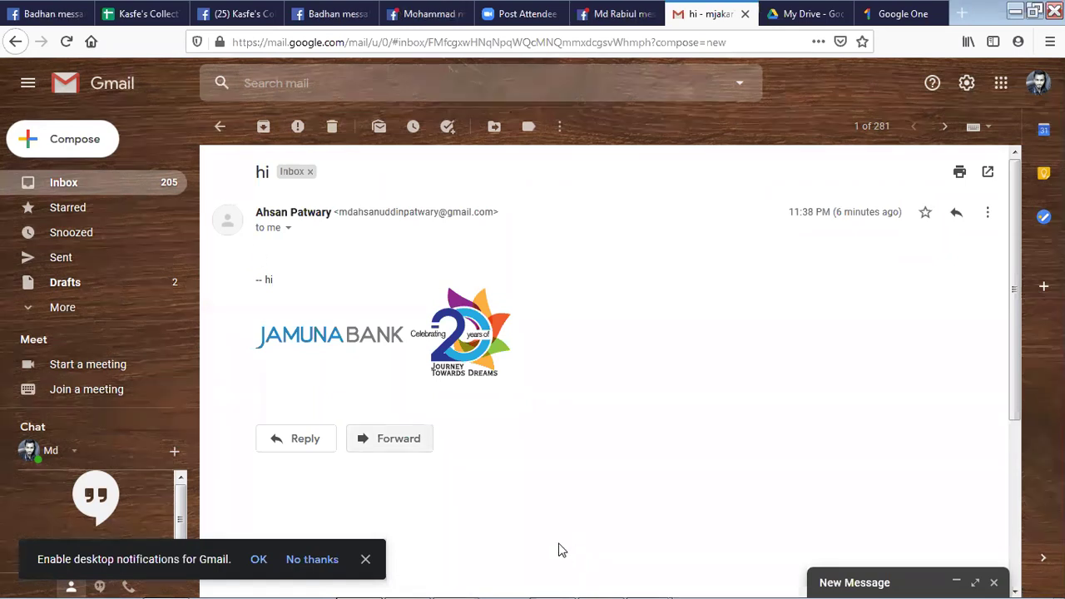
- Open the inbox message titled Request for email signature and examine the sender's banner signature
left_click(143, 191)
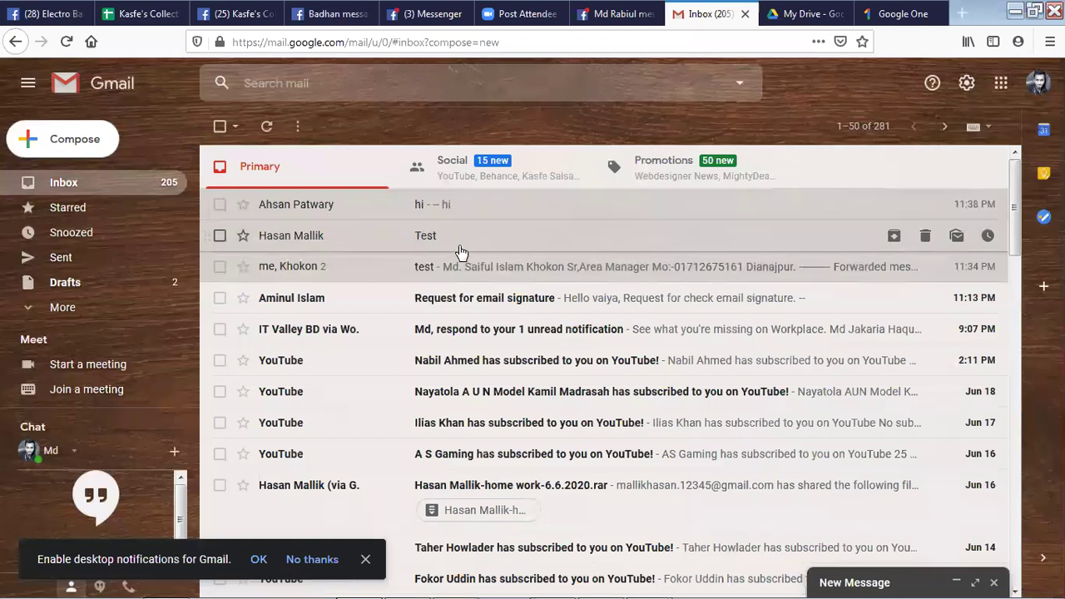
left_click(462, 306)
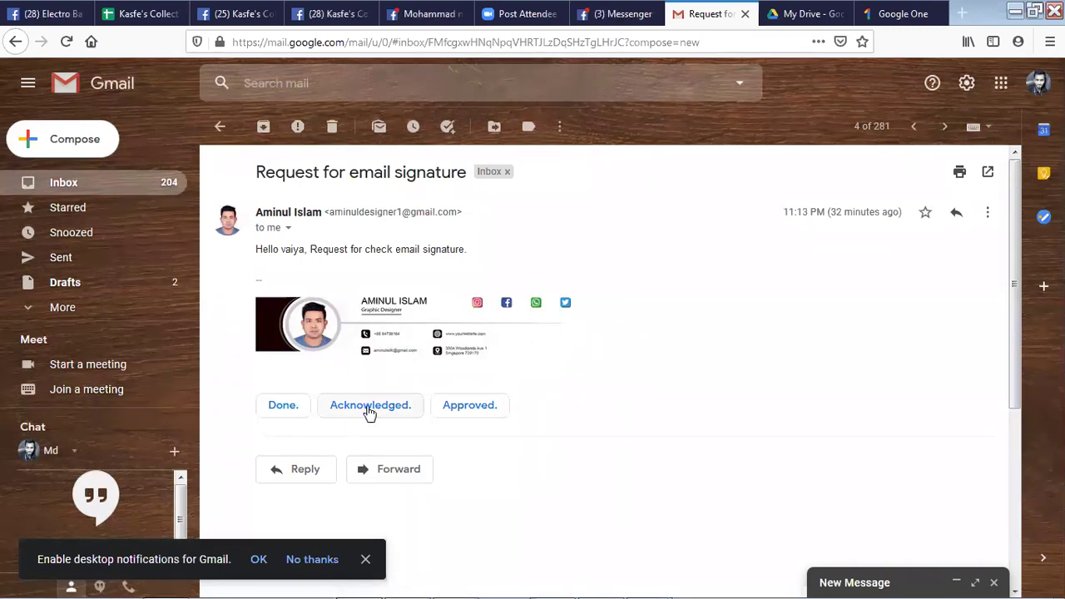
scroll(322, 406, "down", 3)
scroll(323, 407, "up", 3)
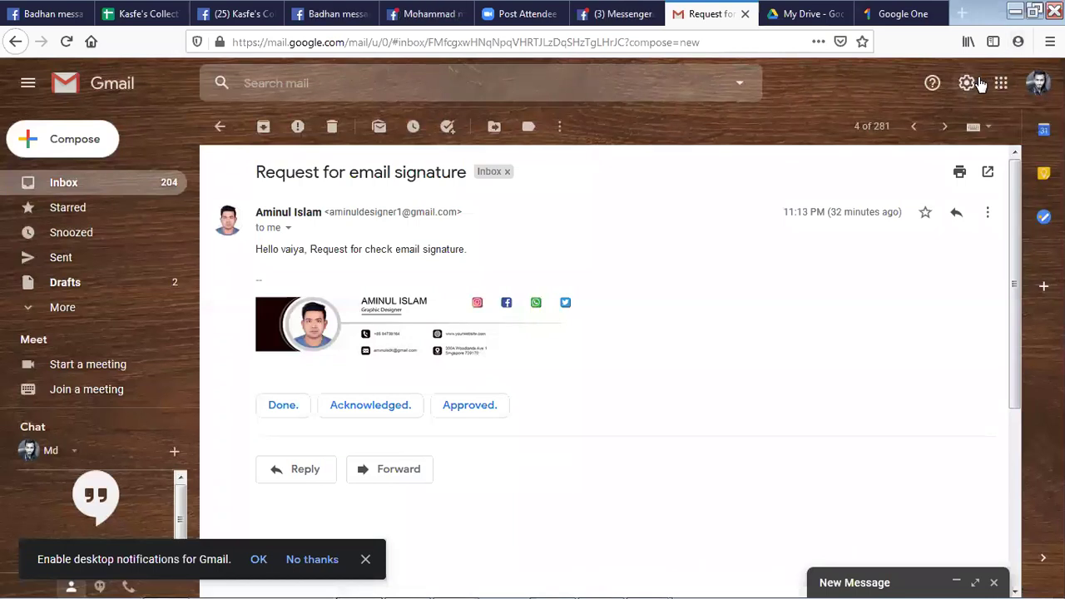
- Open the full Gmail settings and look over the General options
left_click(969, 84)
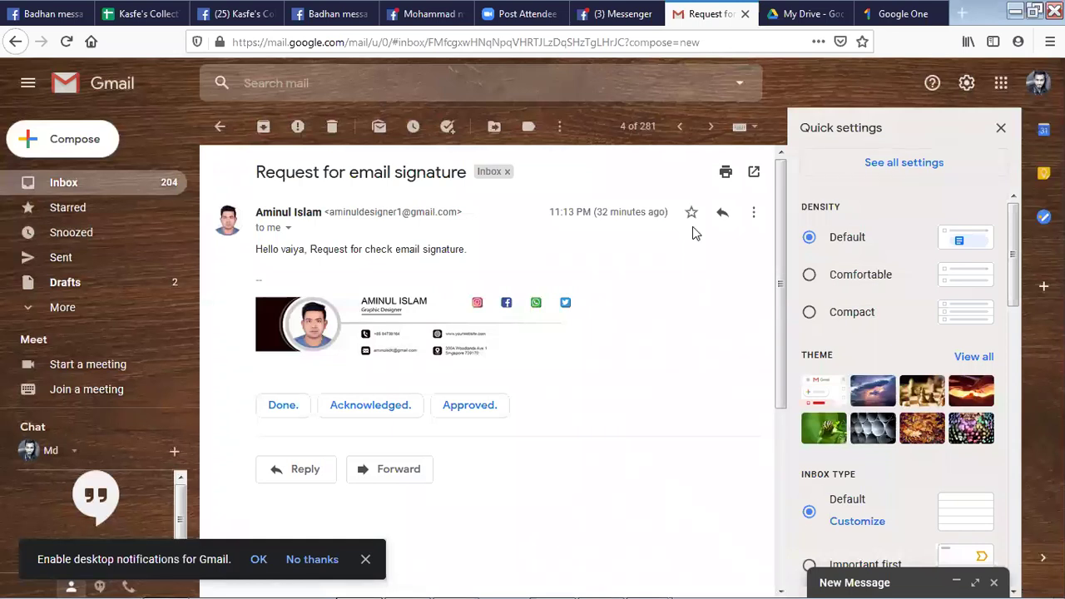
left_click(966, 86)
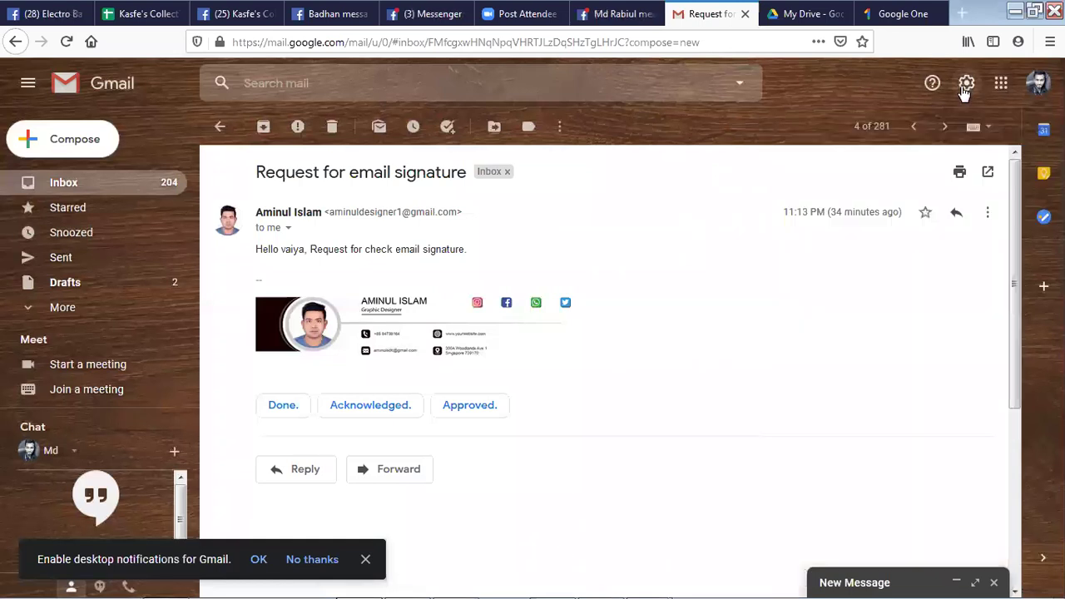
left_click(966, 85)
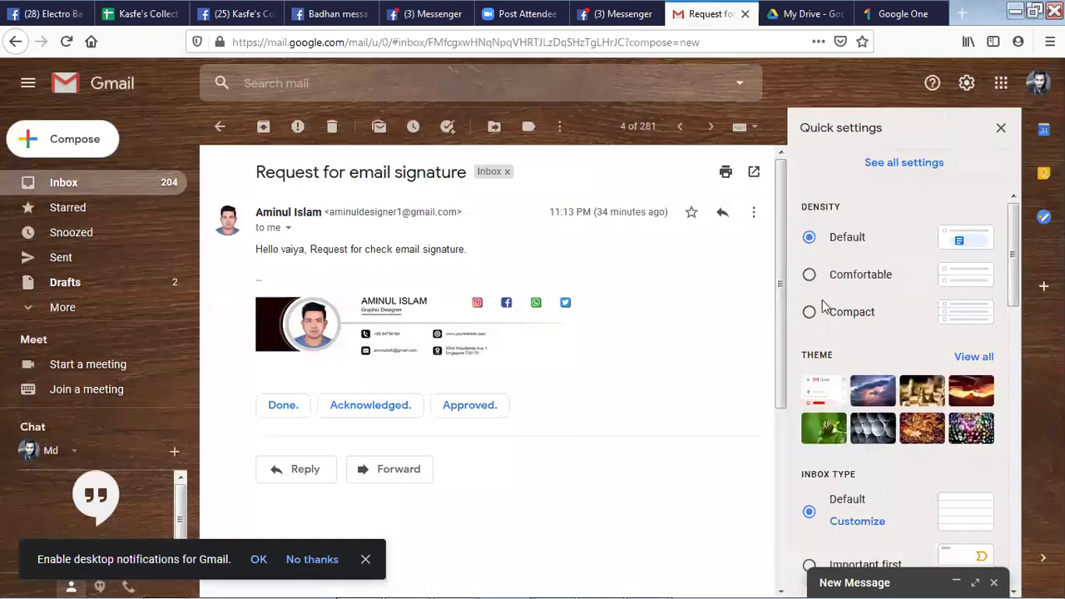
left_click(912, 169)
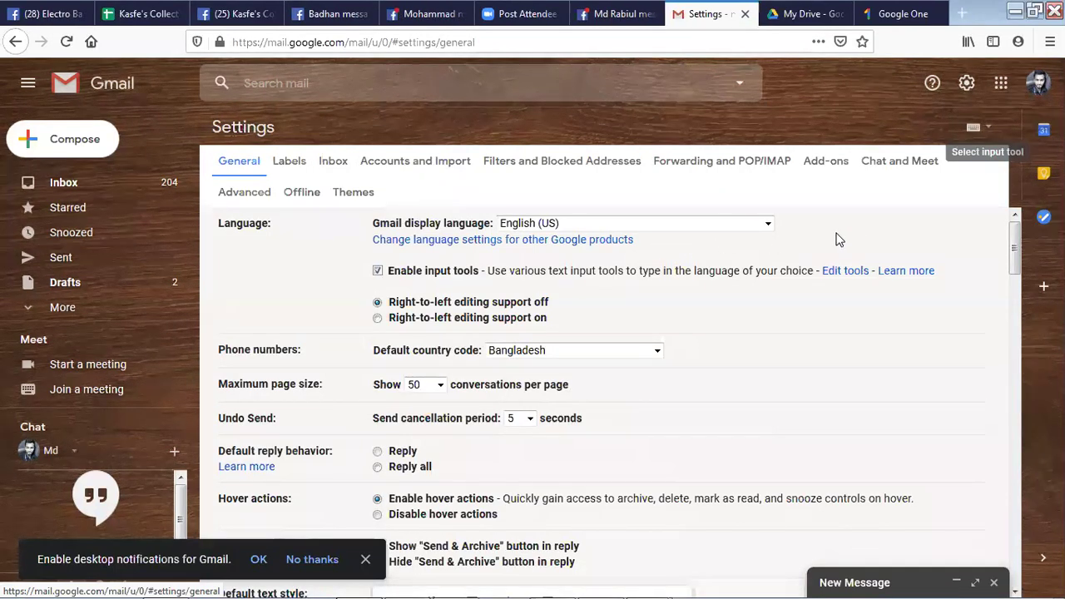
scroll(837, 239, "down", 4)
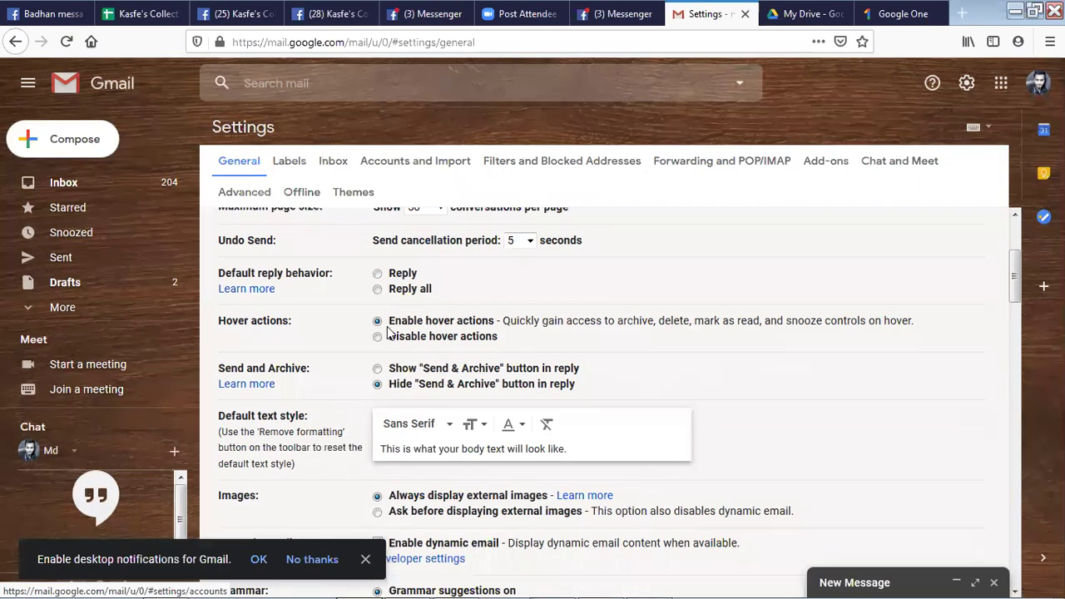
scroll(389, 334, "up", 2)
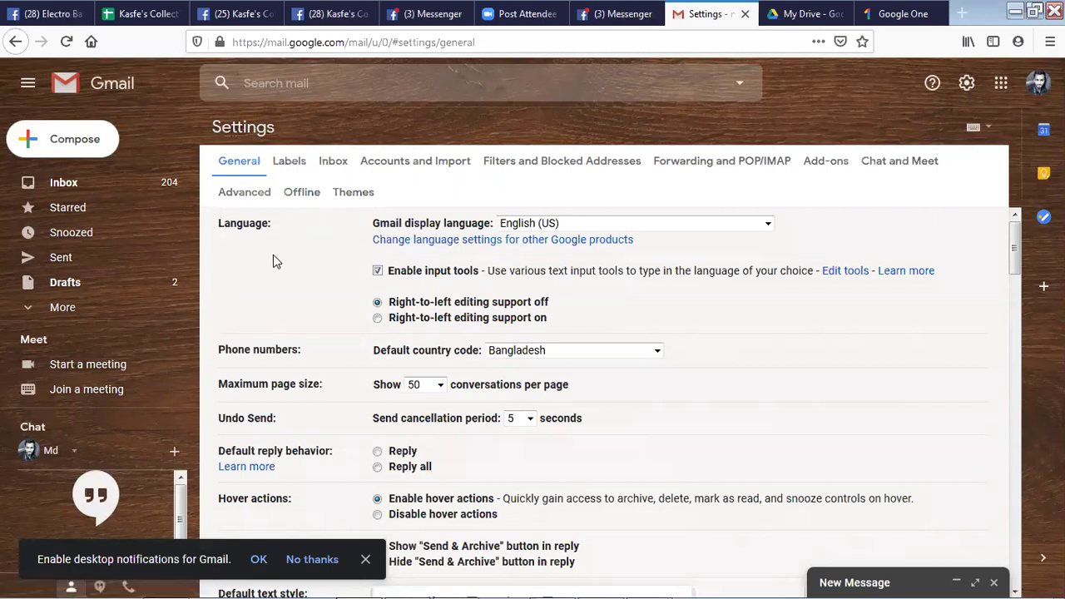
- Apply the green caterpillar photo as the Gmail theme and decline desktop notifications
left_click(360, 198)
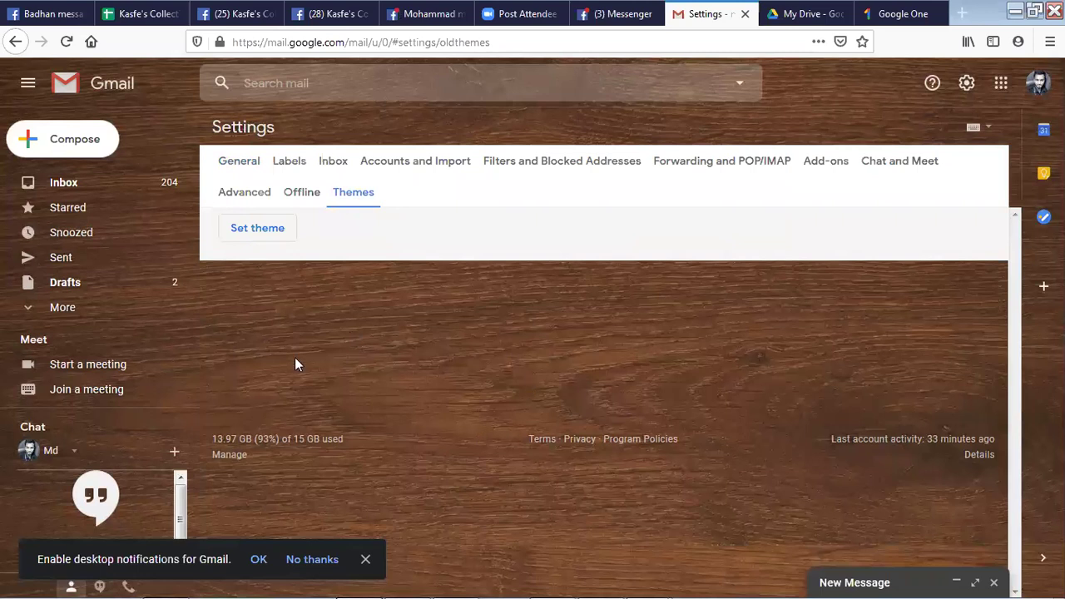
left_click(278, 230)
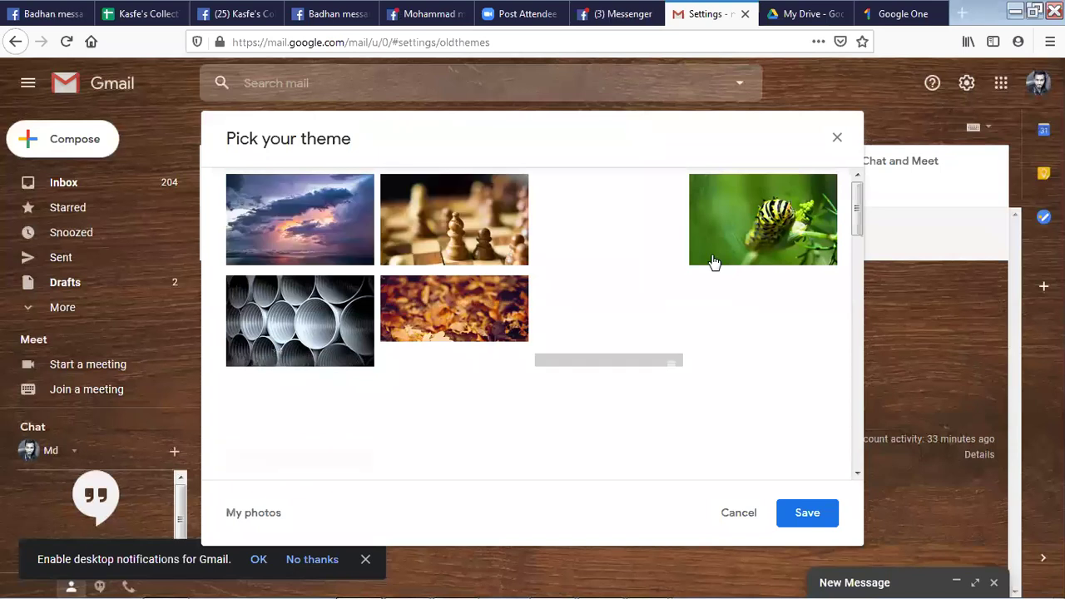
left_click(755, 216)
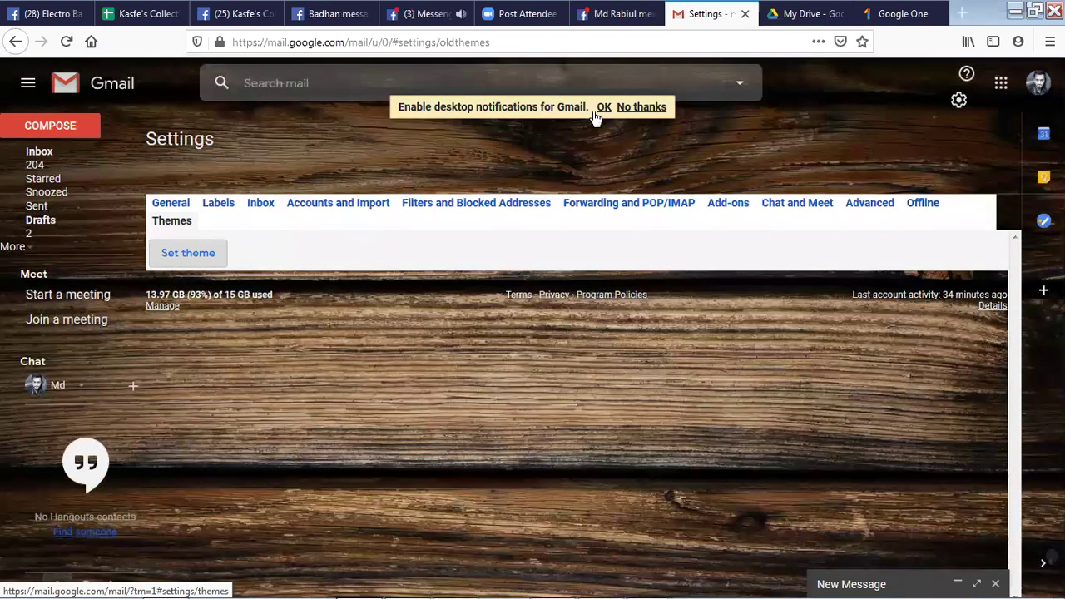
left_click(639, 107)
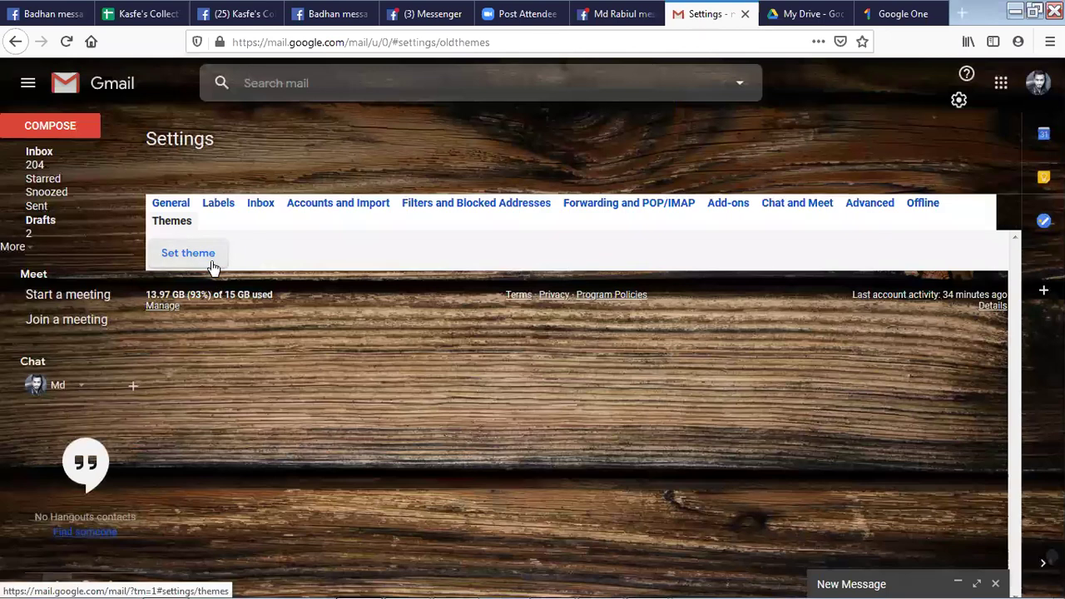
- Change the Gmail theme to Lake Tahoe, save it and reload the page
left_click(213, 265)
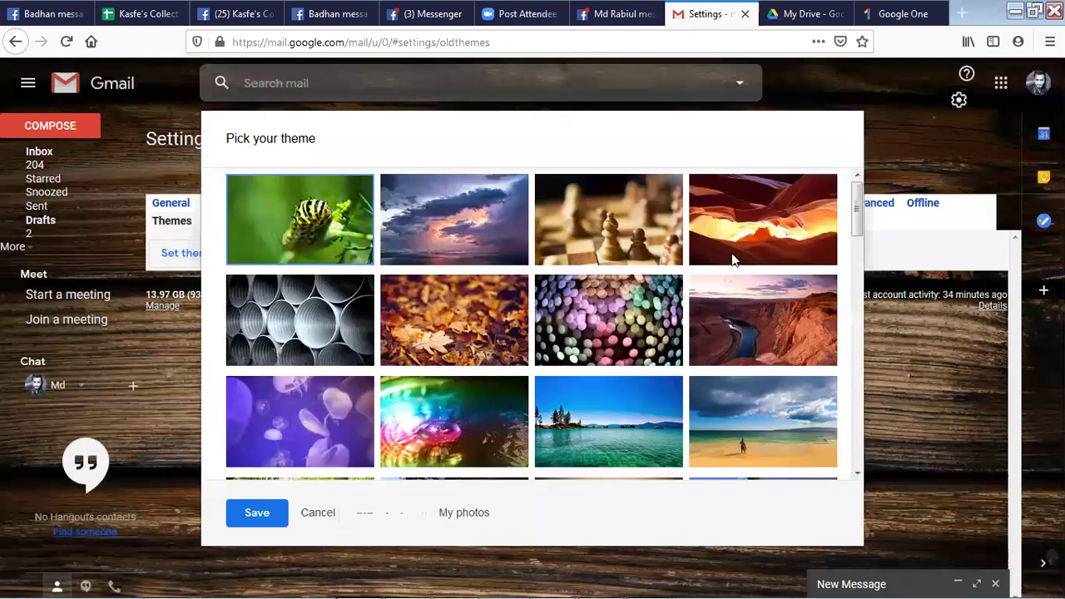
left_click(618, 444)
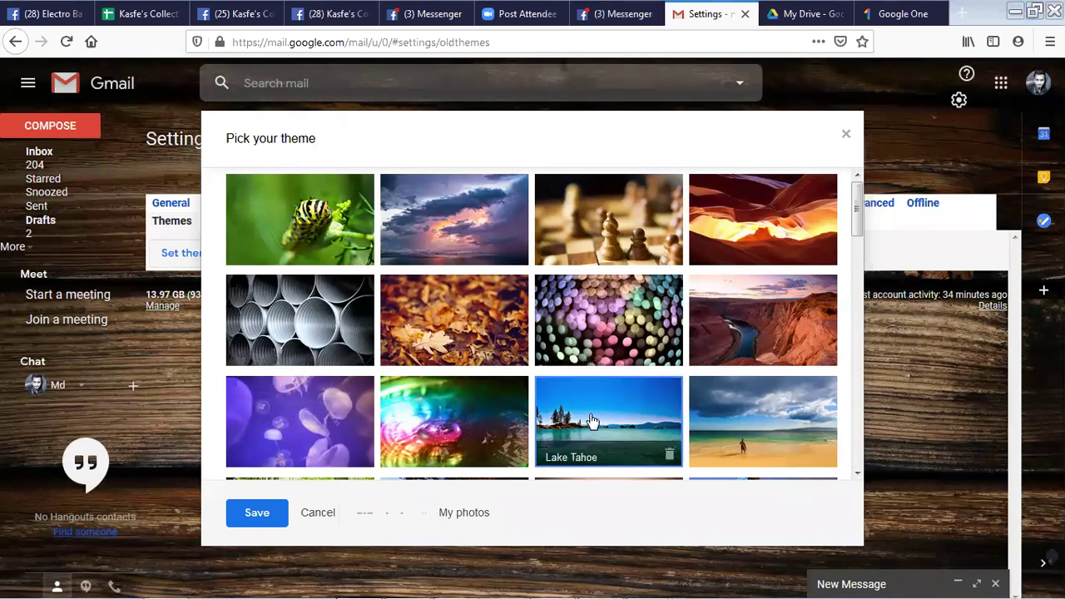
left_click(257, 513)
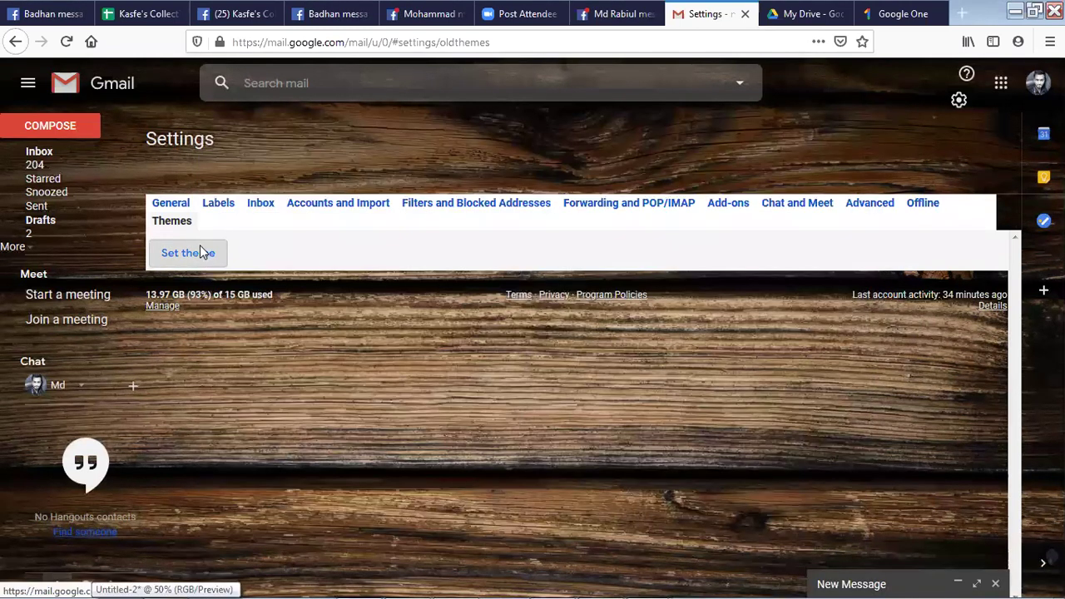
left_click(67, 46)
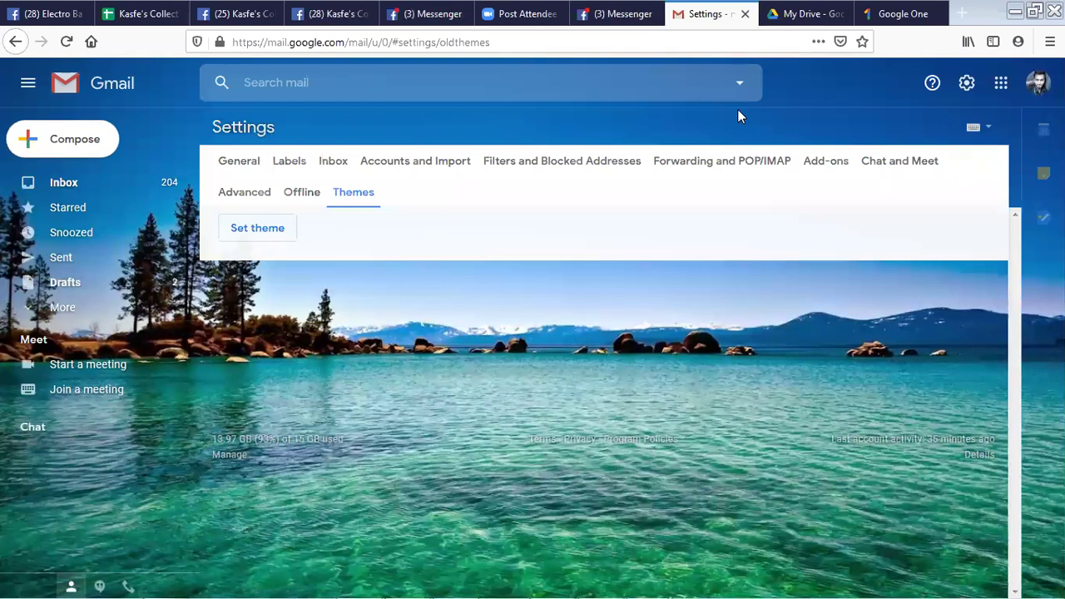
- Open the General settings and delete the existing banner signature
left_click(243, 166)
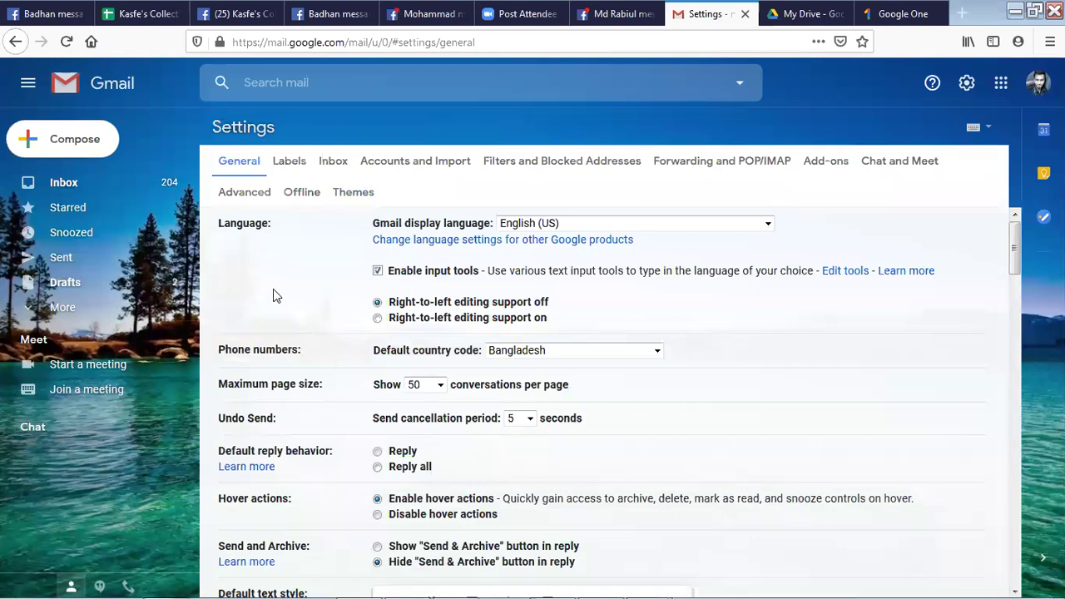
scroll(272, 303, "down", 5)
scroll(273, 304, "down", 5)
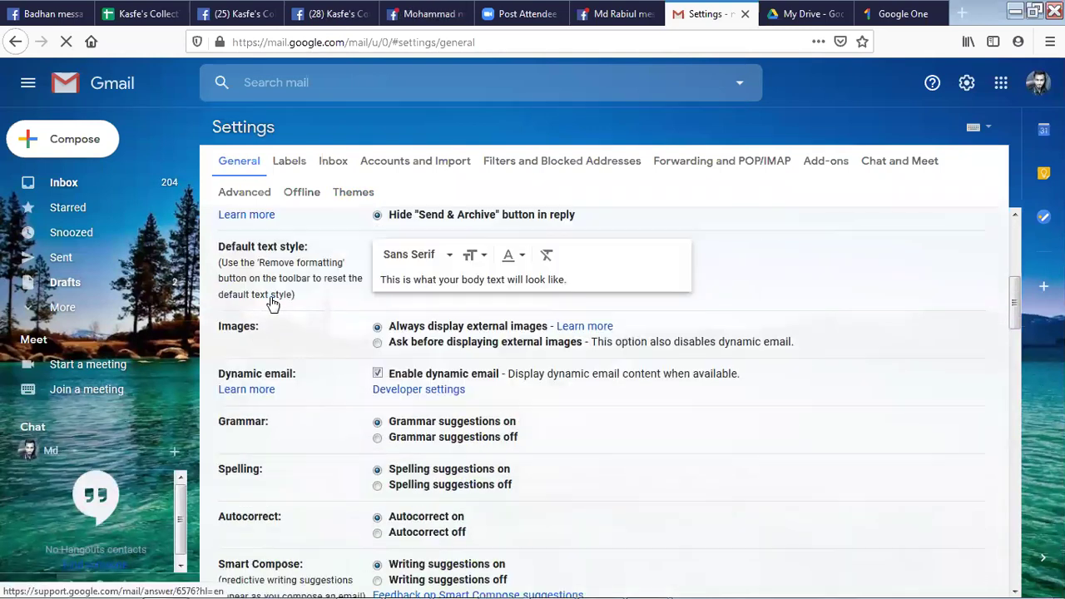
scroll(273, 291, "down", 7)
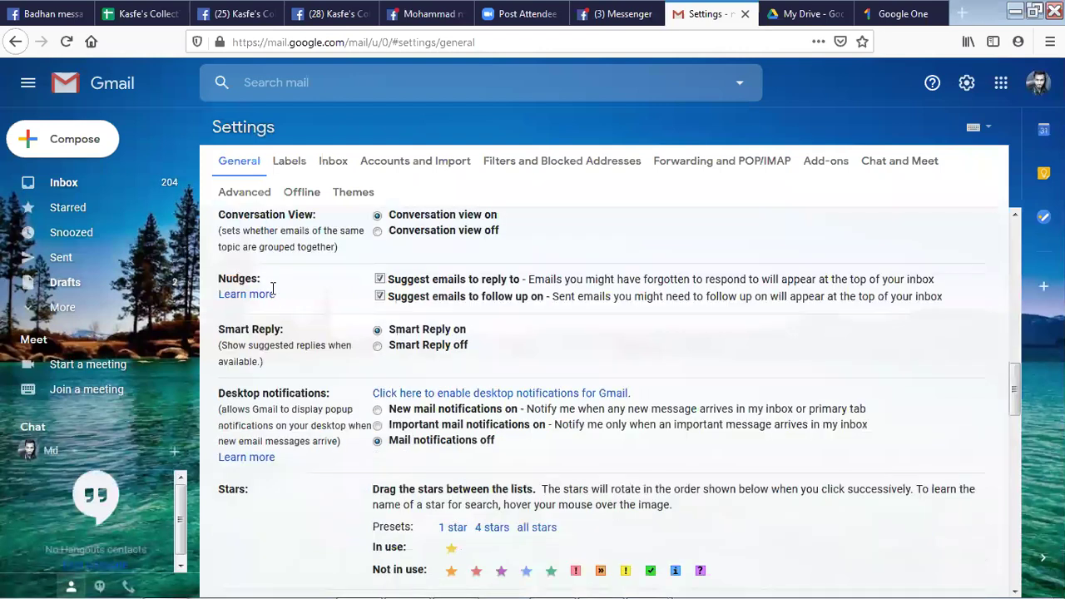
scroll(273, 288, "up", 2)
scroll(575, 414, "down", 7)
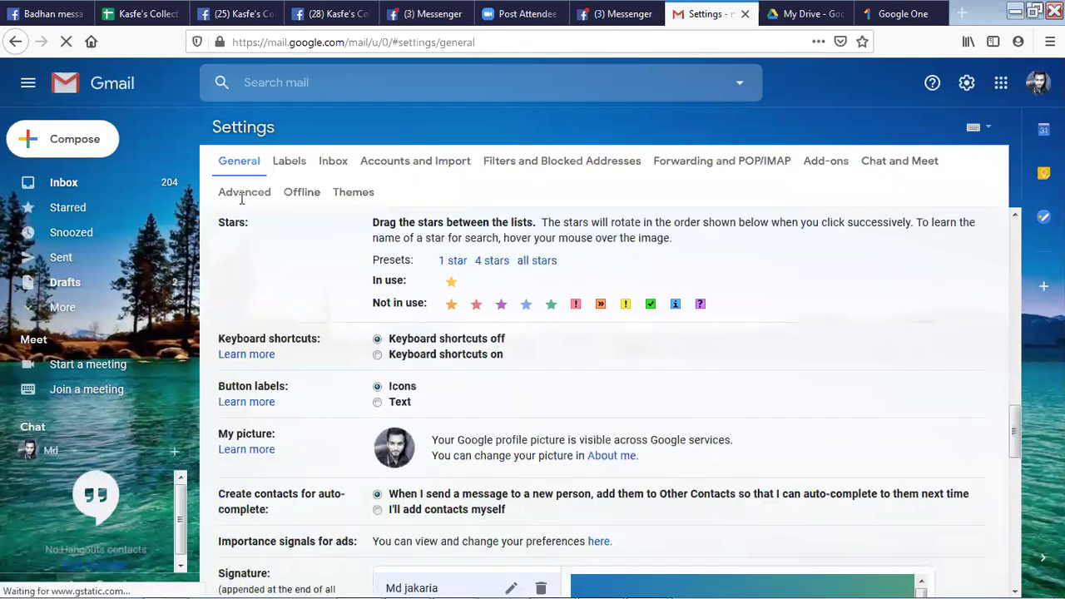
scroll(577, 408, "down", 3)
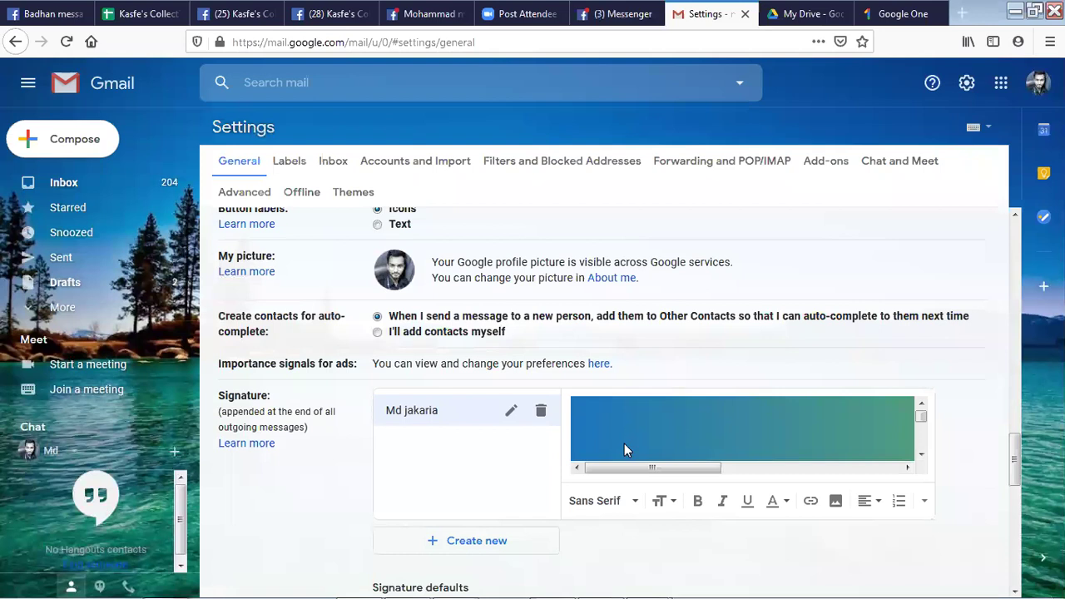
left_click(541, 412)
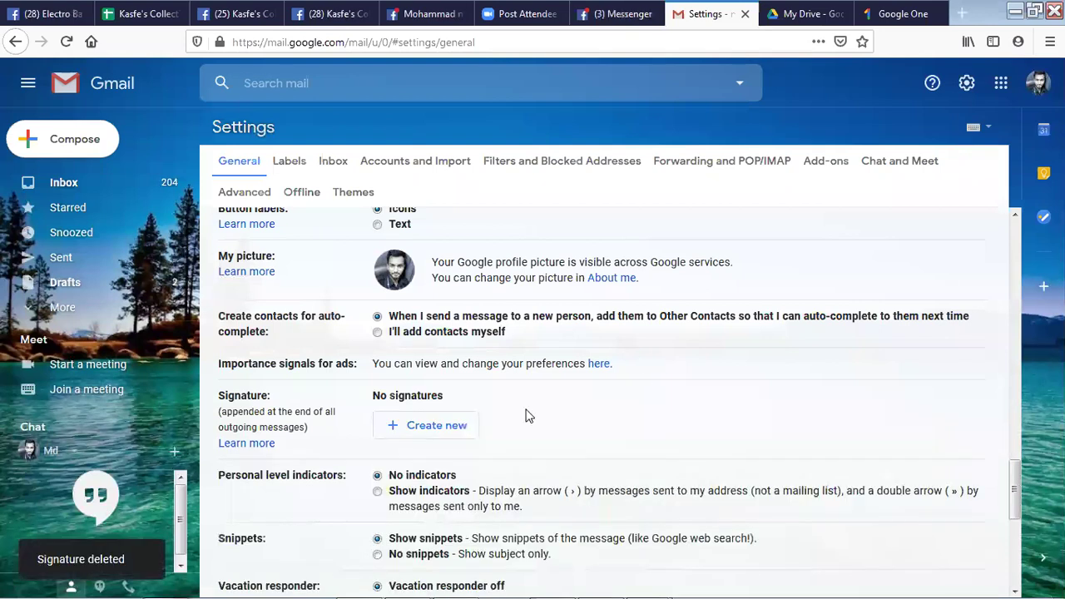
- Create a new signature named with the account owner's name
scroll(524, 414, "down", 3)
scroll(482, 434, "down", 1)
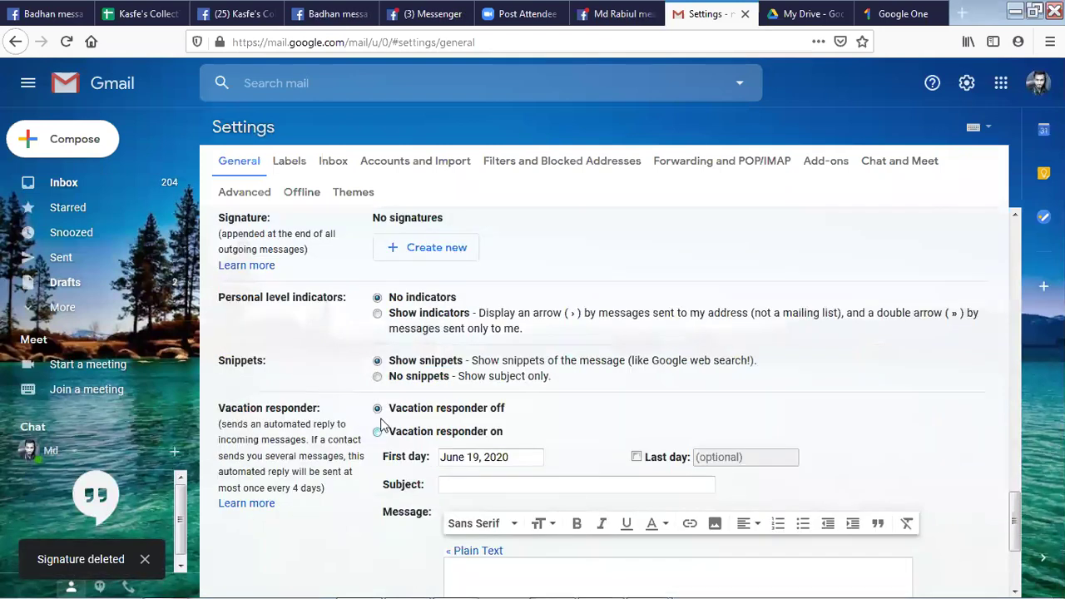
scroll(391, 399, "up", 2)
left_click(409, 340)
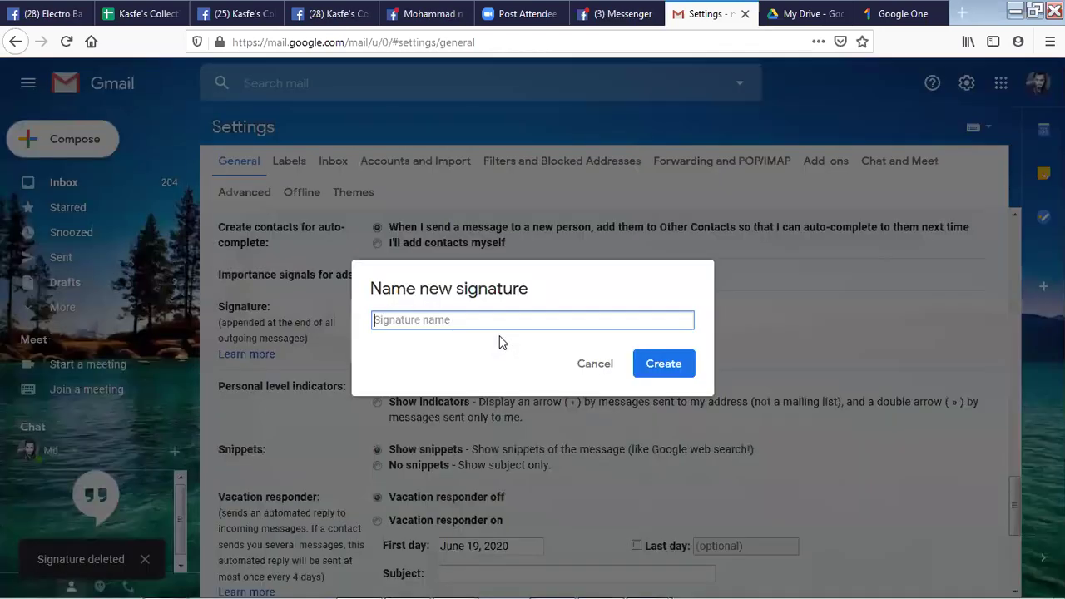
type("Md Jakaria")
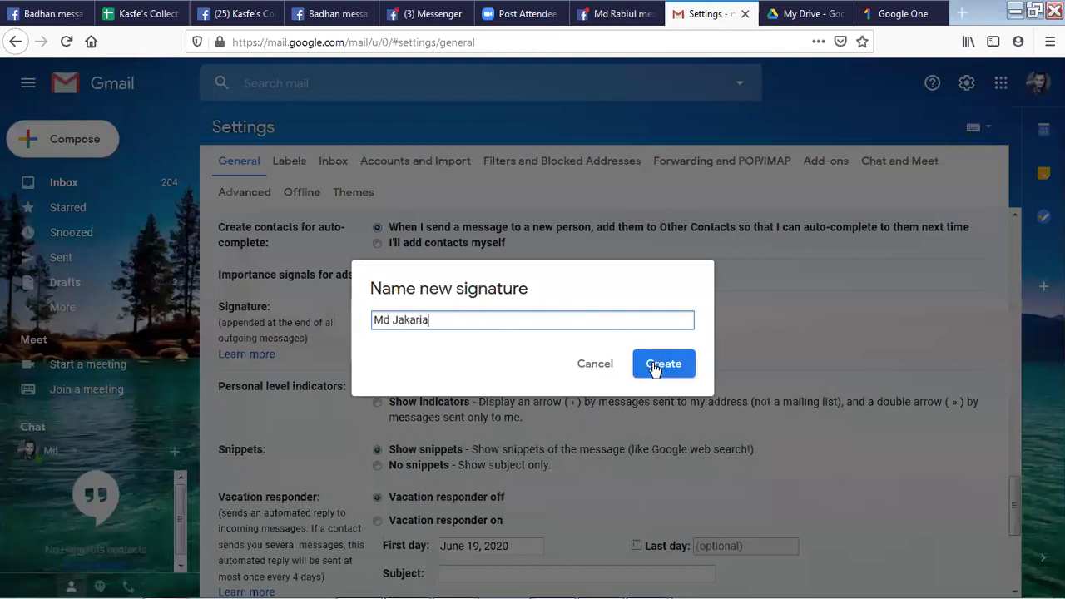
left_click(658, 364)
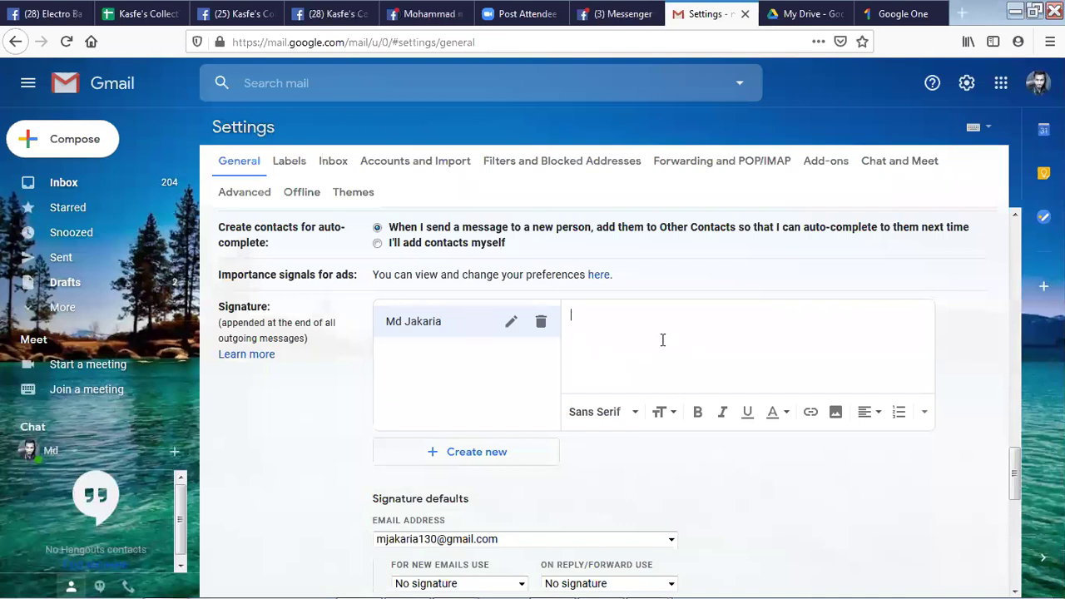
- Write the signature text on two lines: the account owner's name and IT Valley BD
type("Md Ja")
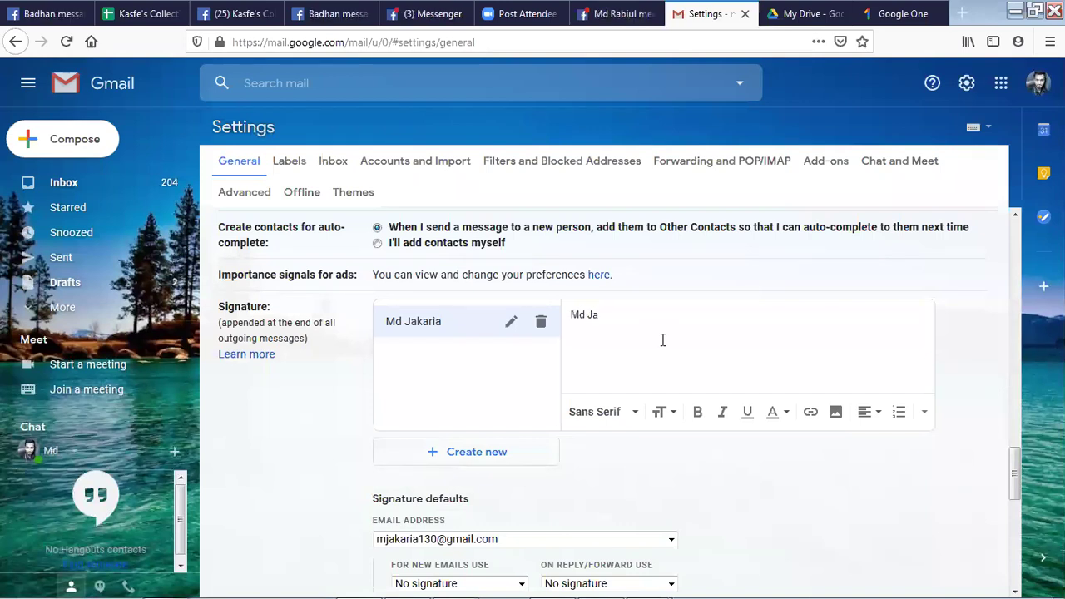
type("karia")
key("Return")
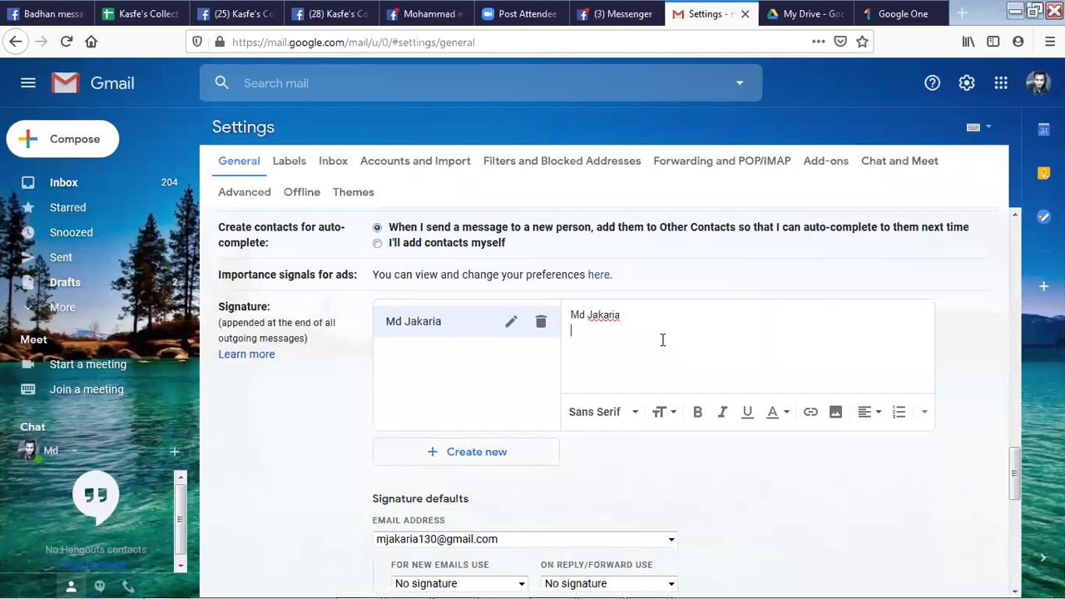
type("It ?")
key("BackSpace")
type("T Vall")
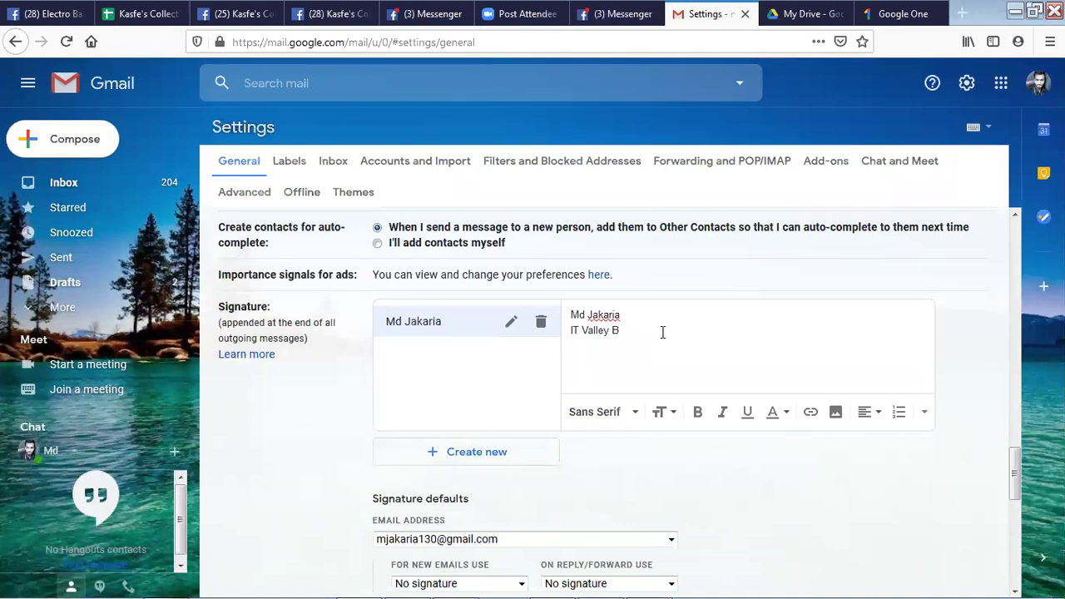
type("ey B")
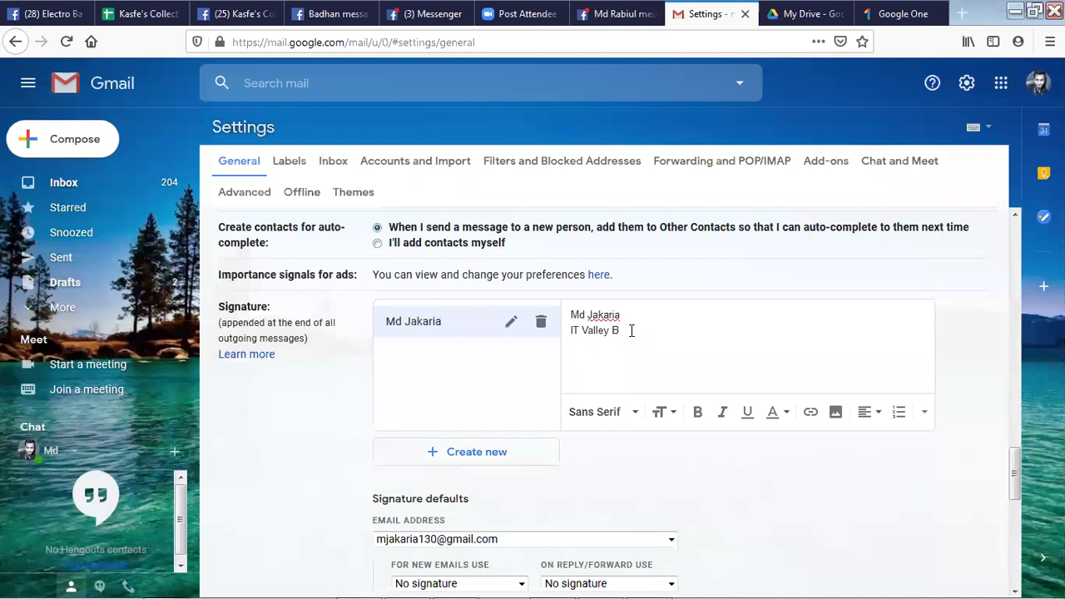
type("Dd")
key("BackSpace")
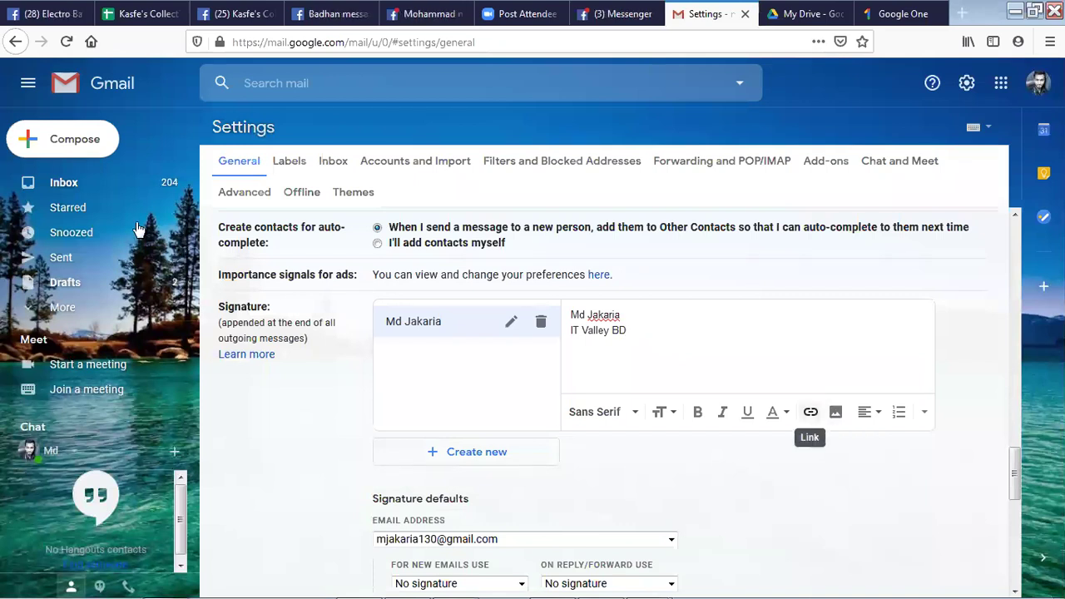
- Return to the inbox, discarding the unsaved signature changes
left_click(85, 182)
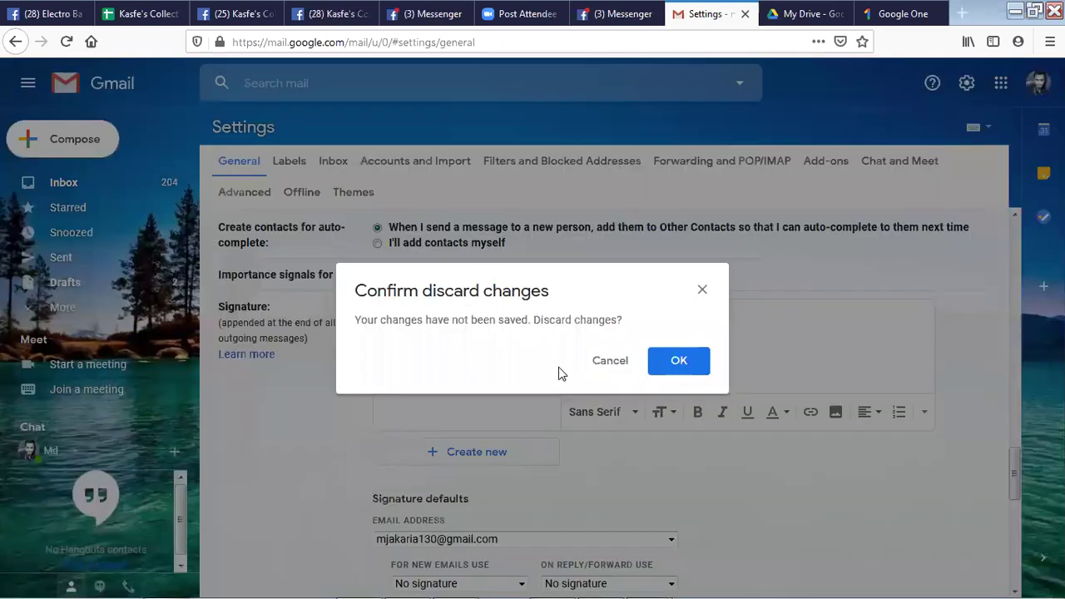
left_click(657, 361)
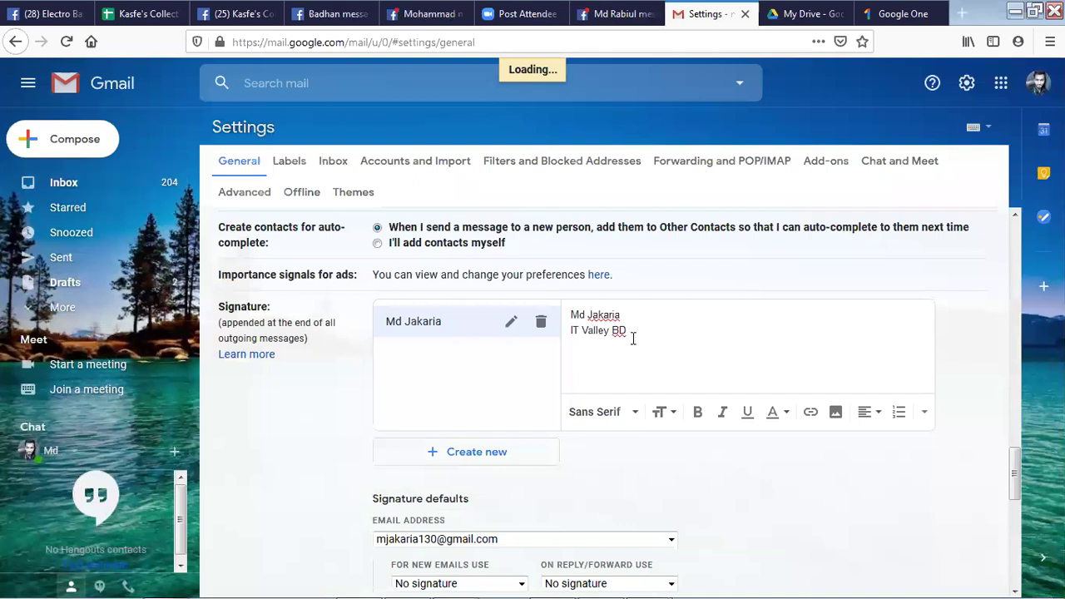
left_click_drag(560, 324, 357, 316)
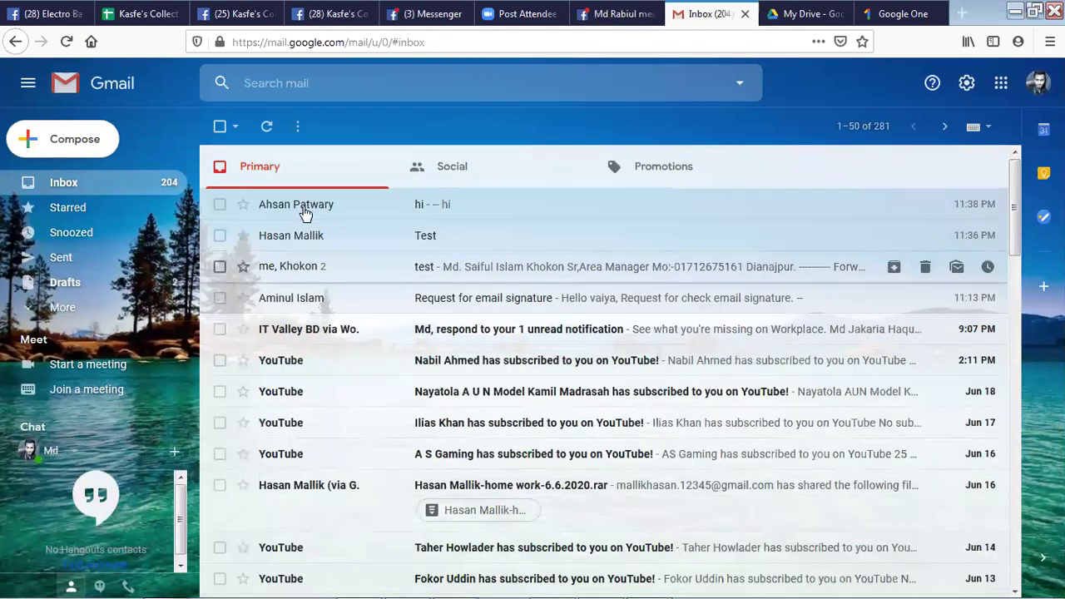
- Open the inbox message titled test and examine the sender's text signature by highlighting the lines above the SBP logo
key("Return")
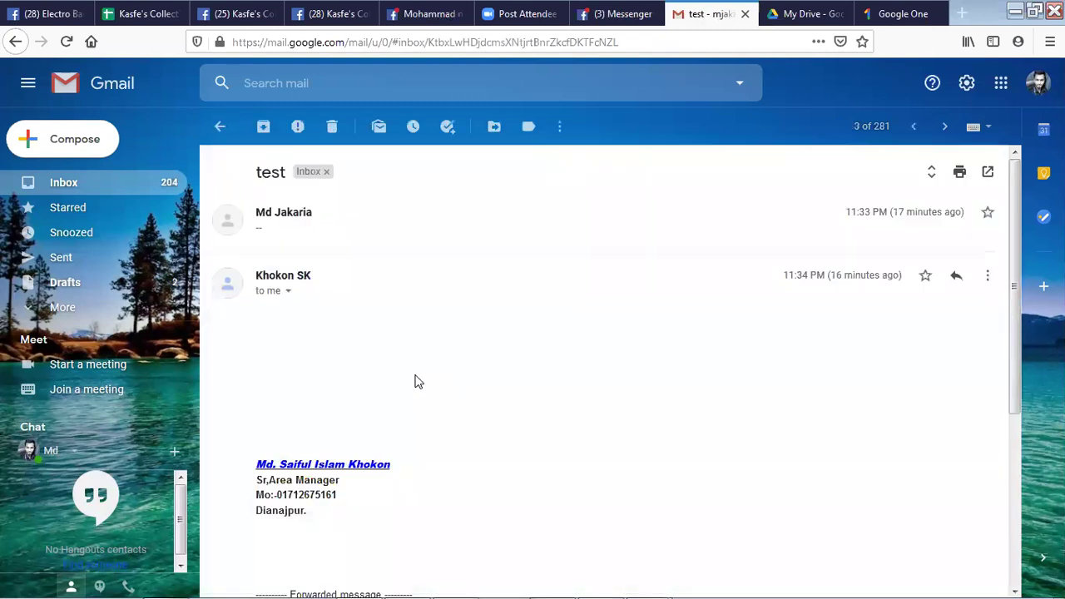
scroll(408, 385, "down", 2)
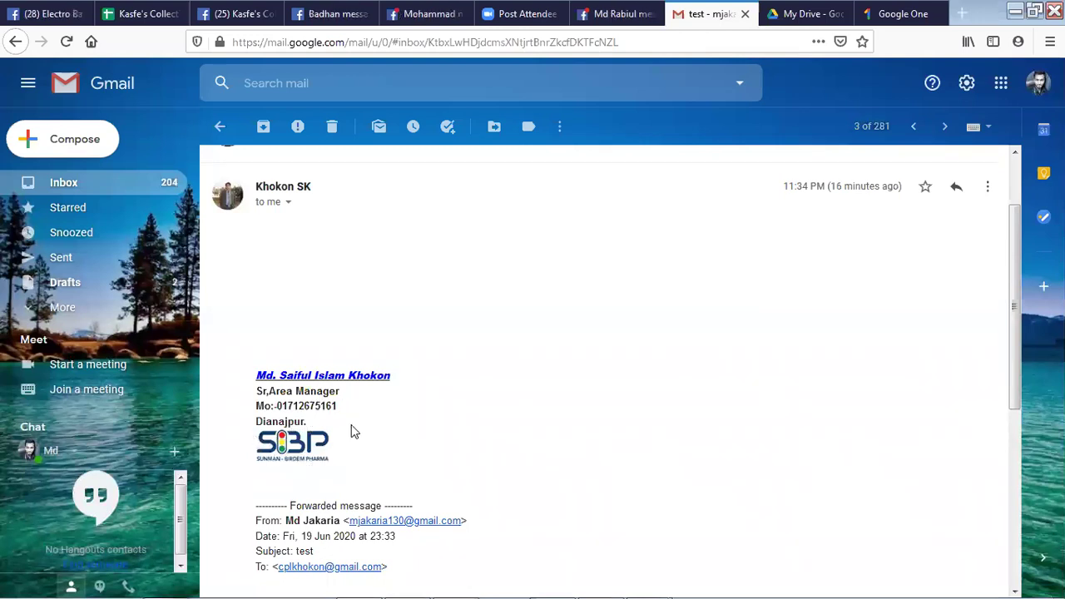
triple_click(308, 412)
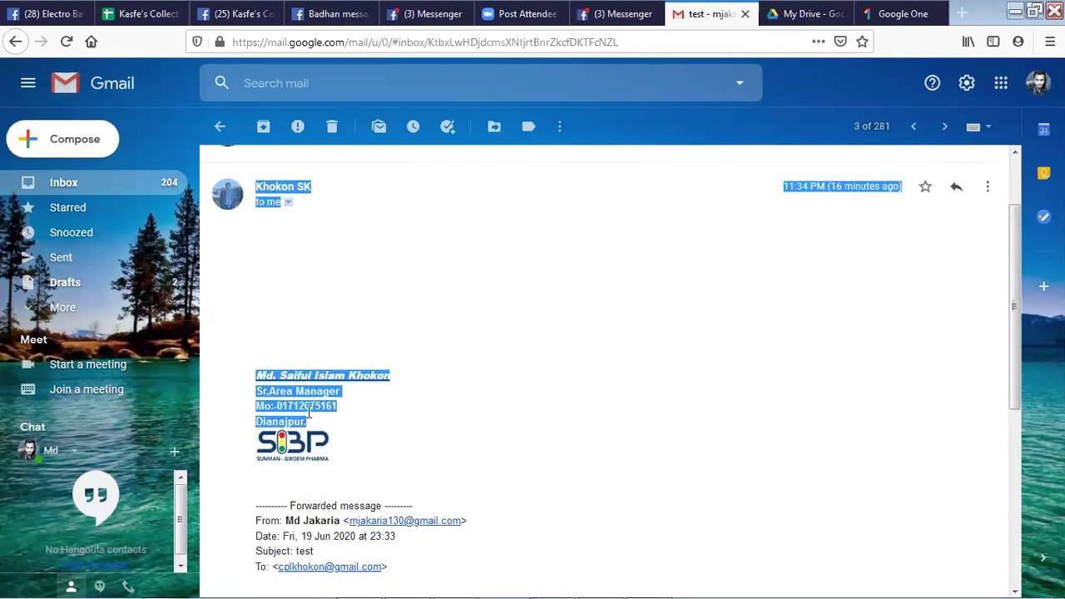
left_click(396, 431)
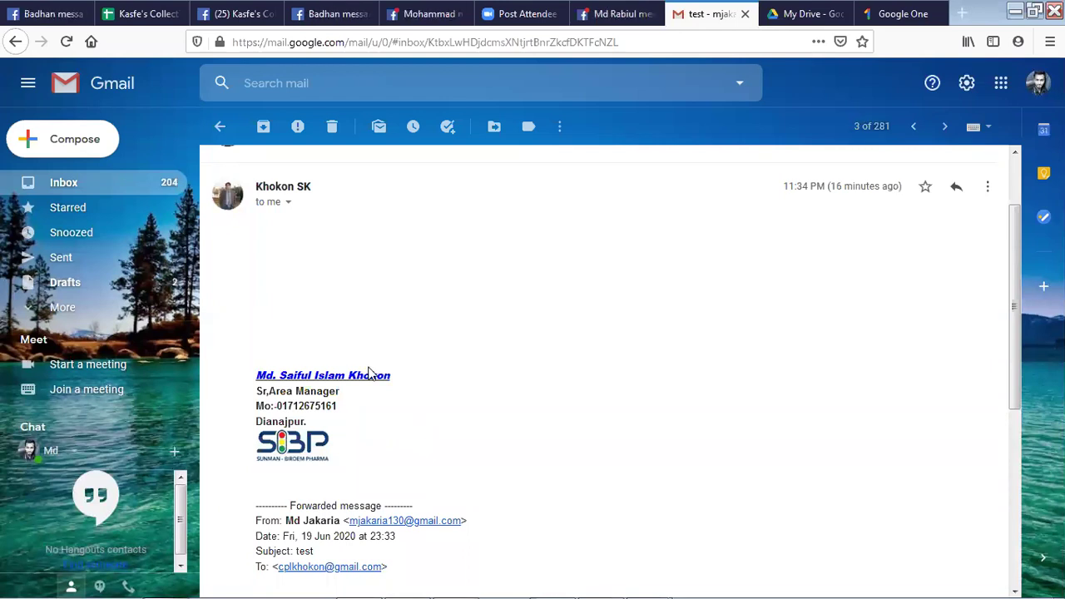
mouse_move(308, 423)
left_mouse_down()
mouse_move(254, 388)
mouse_move(255, 333)
mouse_move(258, 389)
left_mouse_up()
left_click(351, 450)
left_click_drag(318, 427, 258, 374)
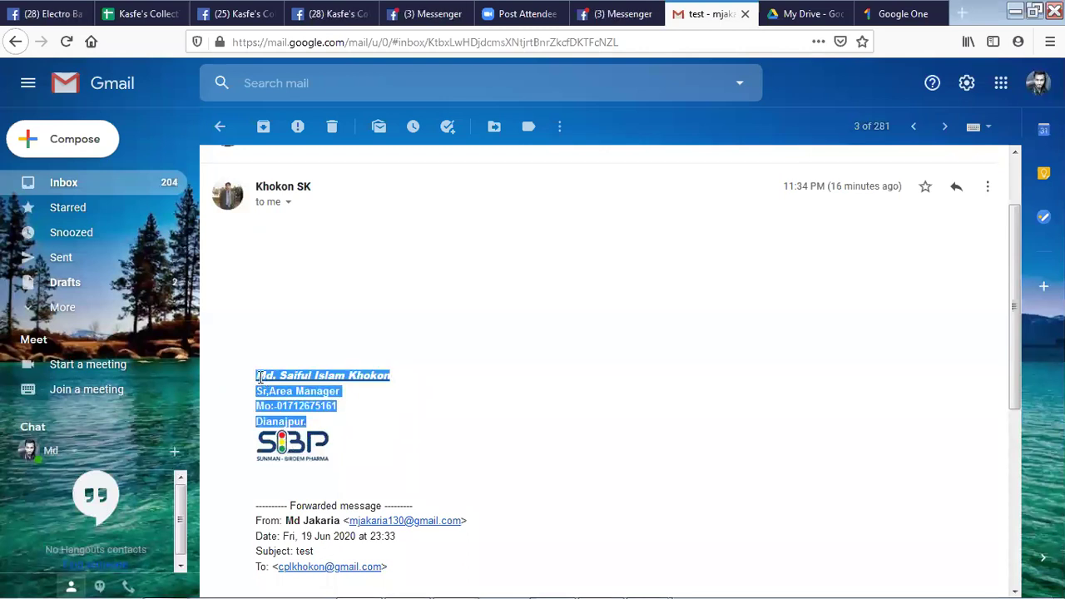
left_click(330, 406)
mouse_move(333, 426)
left_mouse_down()
mouse_move(298, 421)
mouse_move(258, 389)
left_mouse_up()
left_click(363, 402)
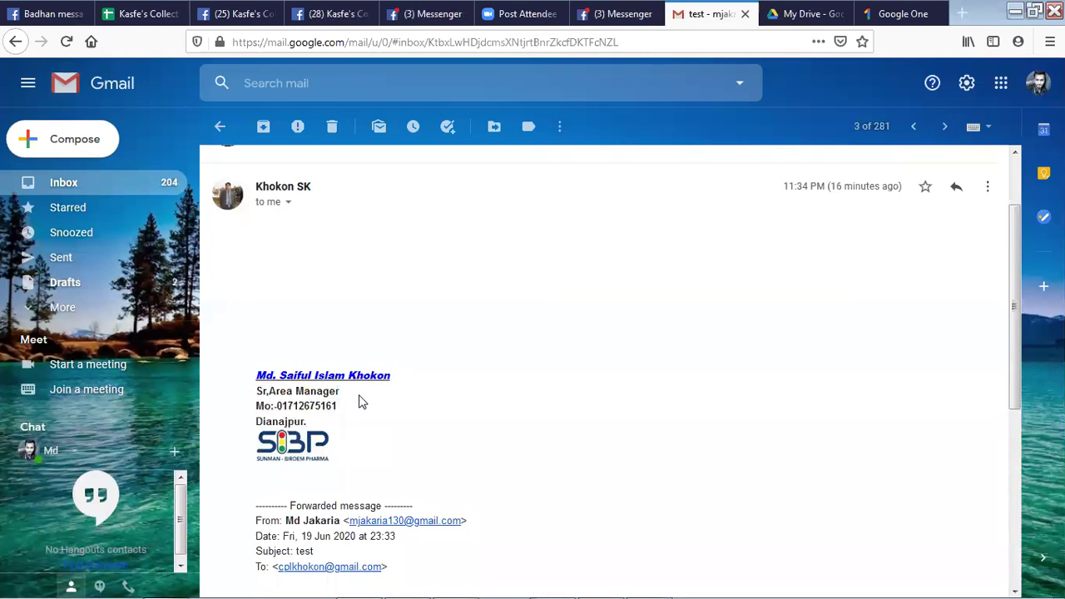
- Select the mobile number in the sender's text signature and copy it
left_click_drag(337, 407, 276, 408)
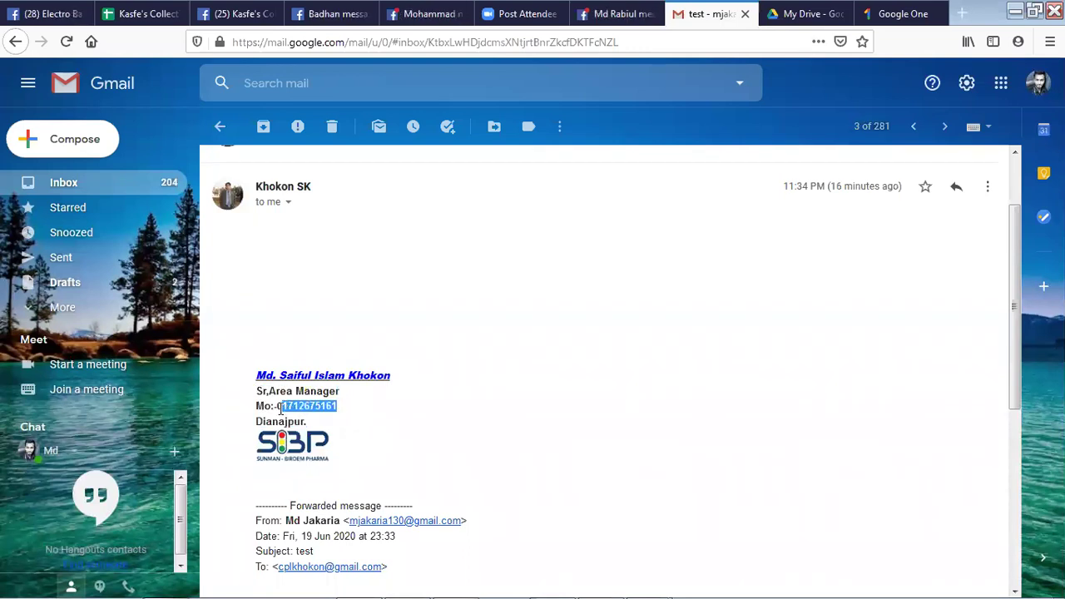
right_click(309, 408)
left_click(342, 414)
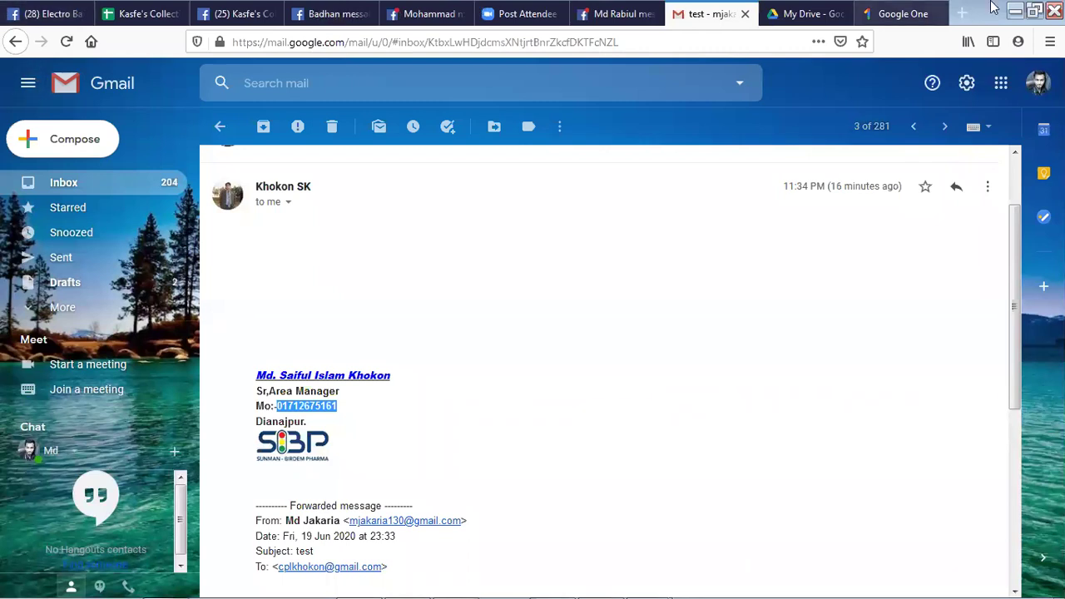
- Switch to Illustrator and close the Untitled-2 document without saving it
left_click(1014, 14)
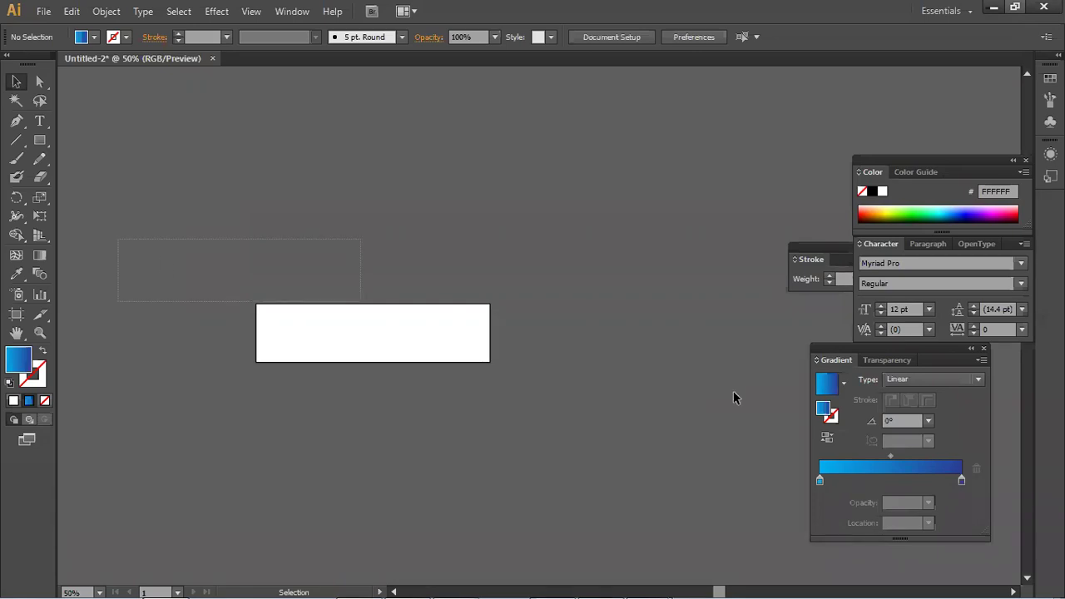
left_click(212, 59)
left_click(606, 326)
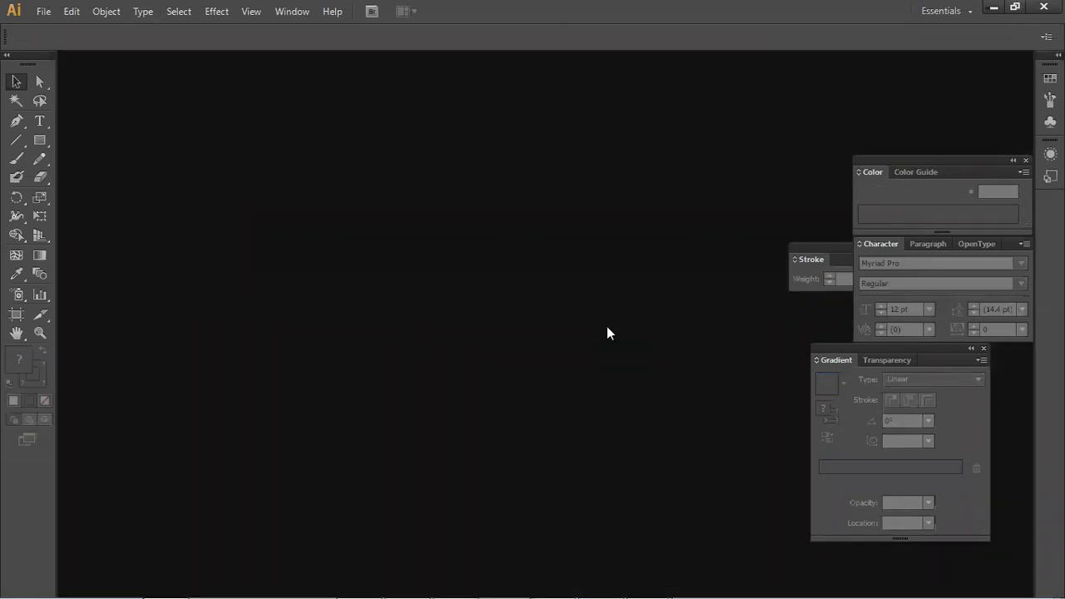
- Switch to Chrome and search Google for calendar design 2020 in a new tab
mouse_move(178, 595)
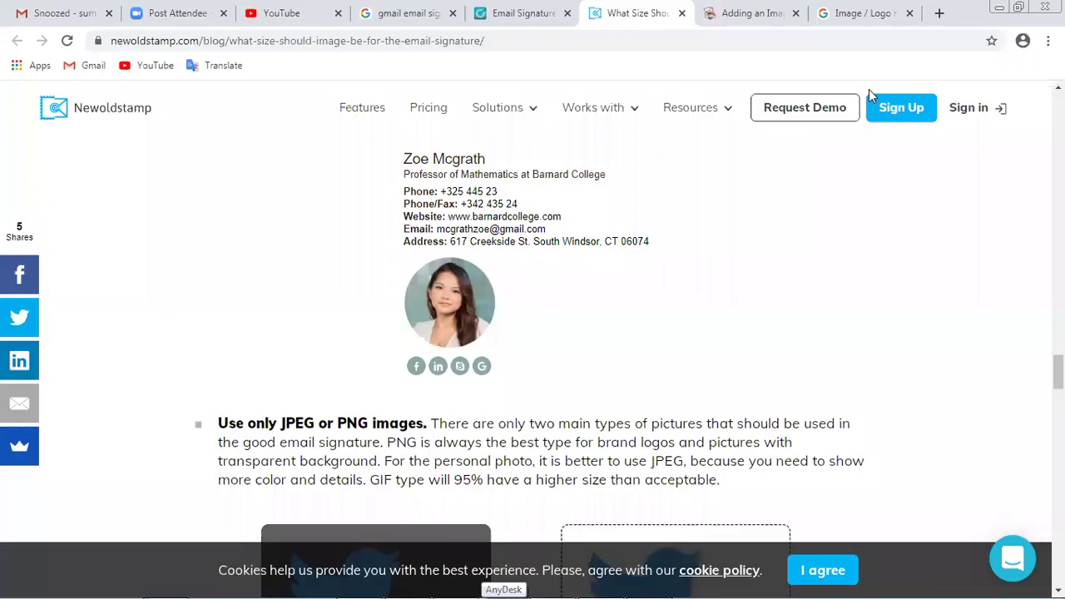
left_click(938, 14)
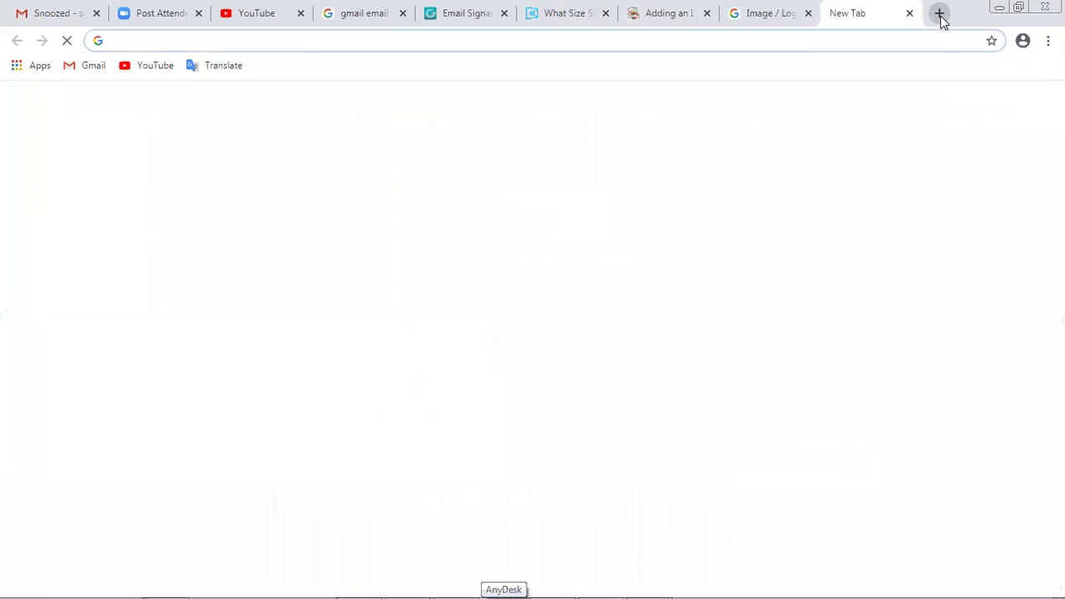
type("Call")
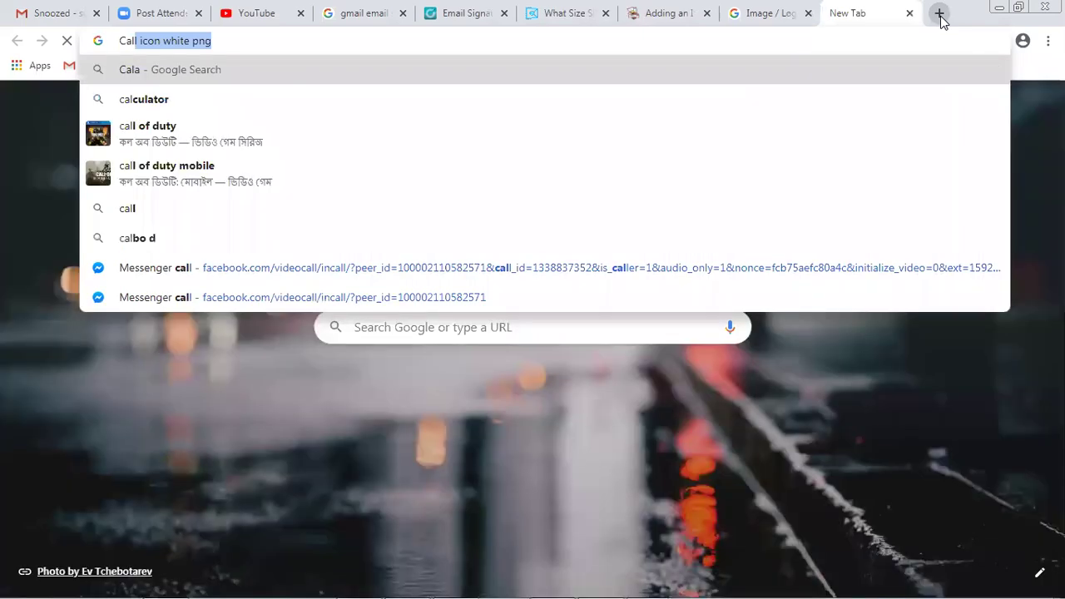
type("nder")
key("Down")
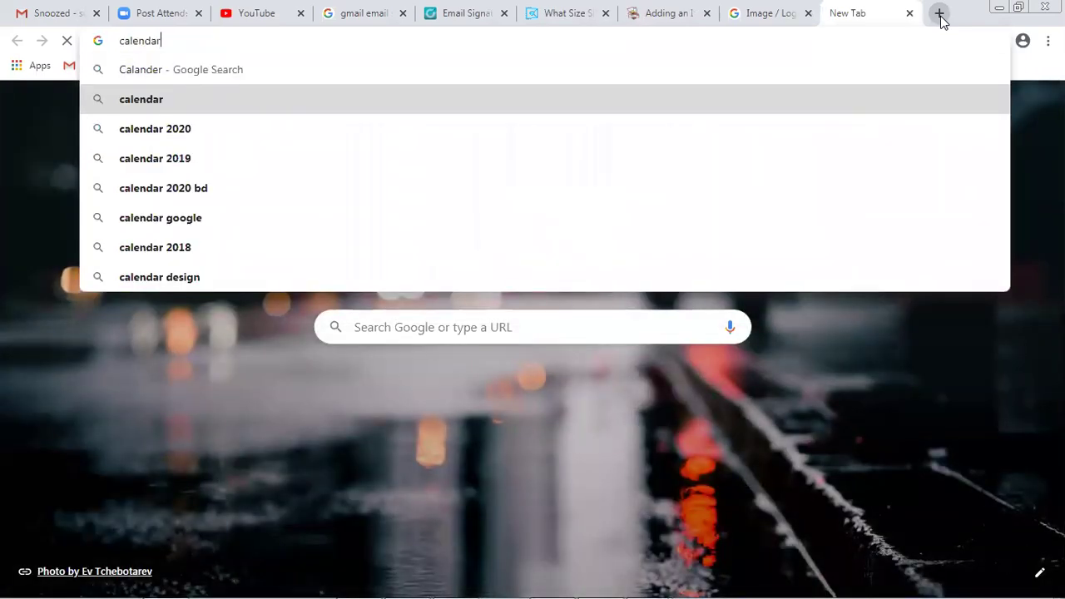
type("de")
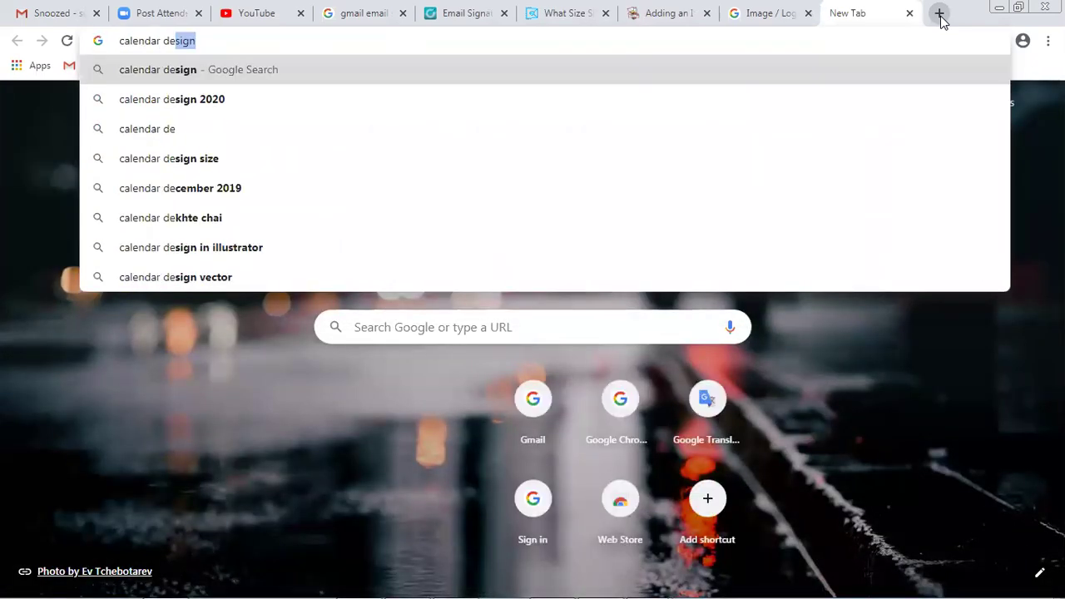
key("Down")
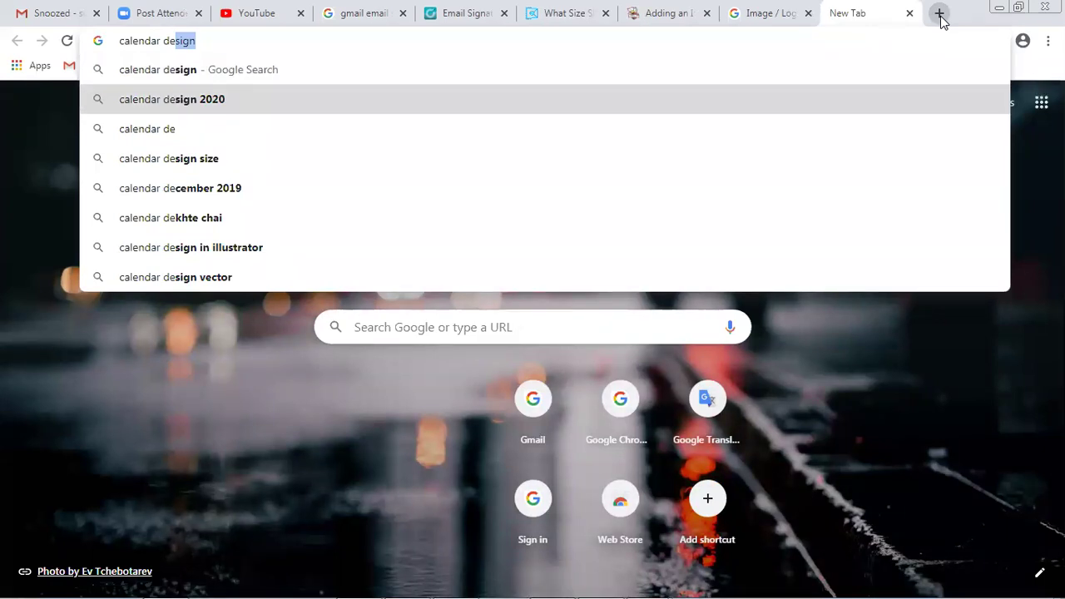
key("Return")
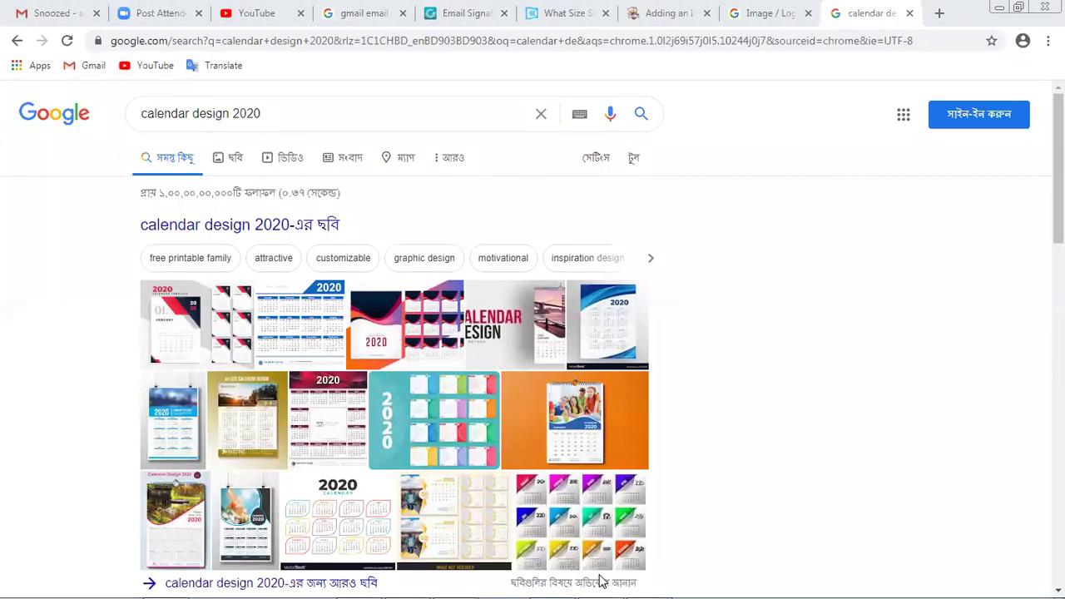
- Show the image results for calendar design 2020 and preview the Freepik 2020 calendar template with its related images
left_click(230, 159)
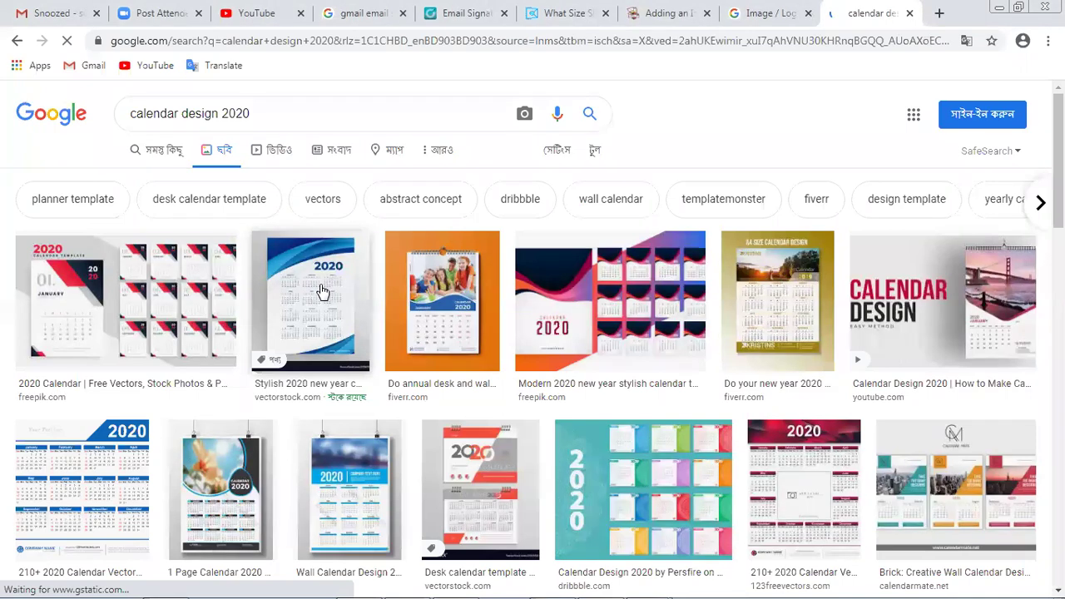
scroll(323, 295, "down", 1)
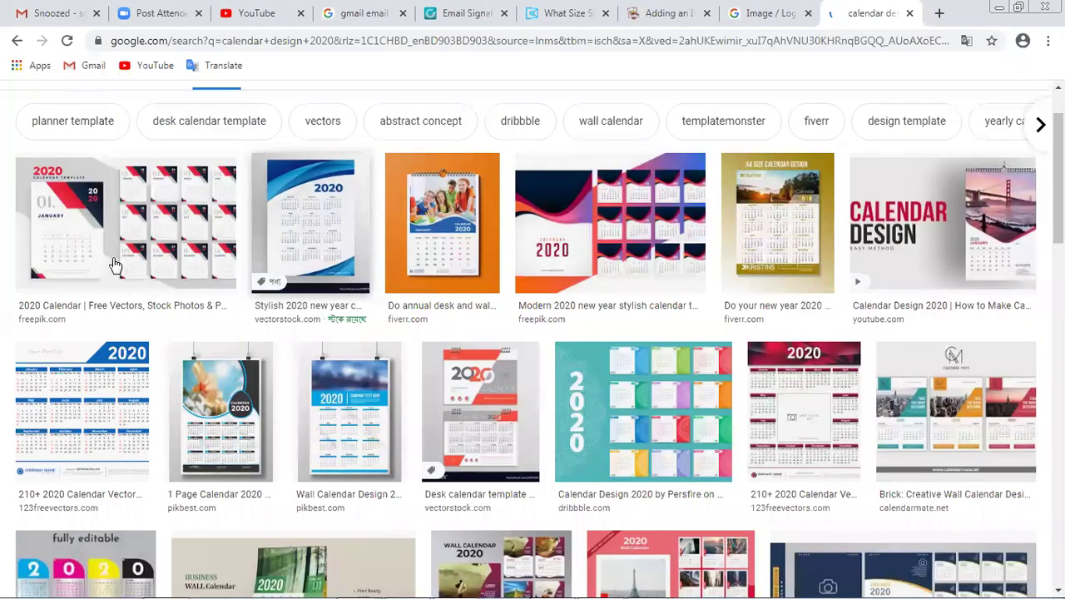
left_click(115, 264)
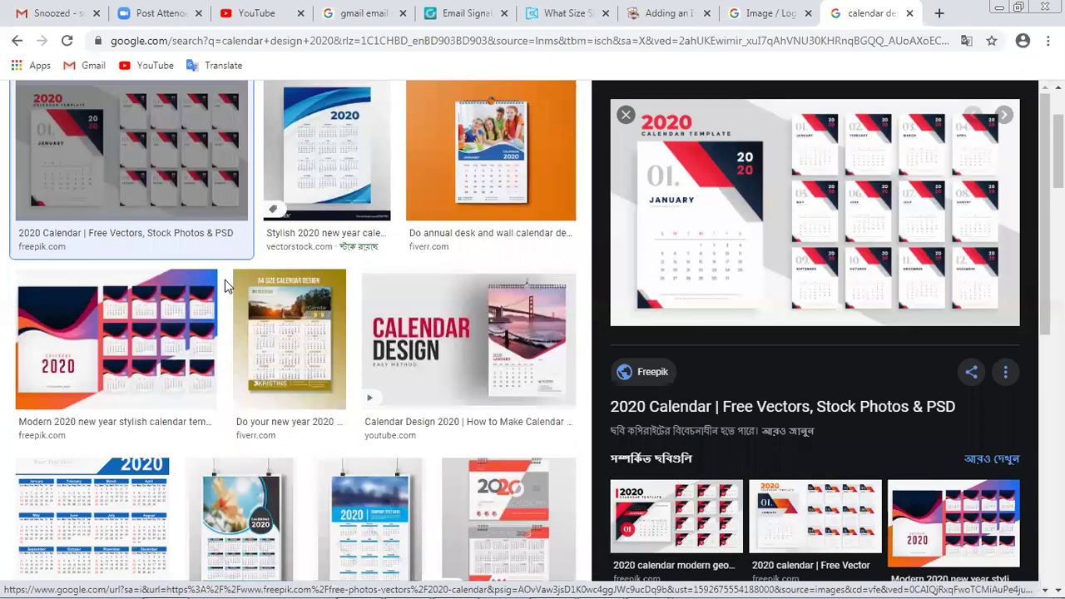
scroll(778, 320, "down", 4)
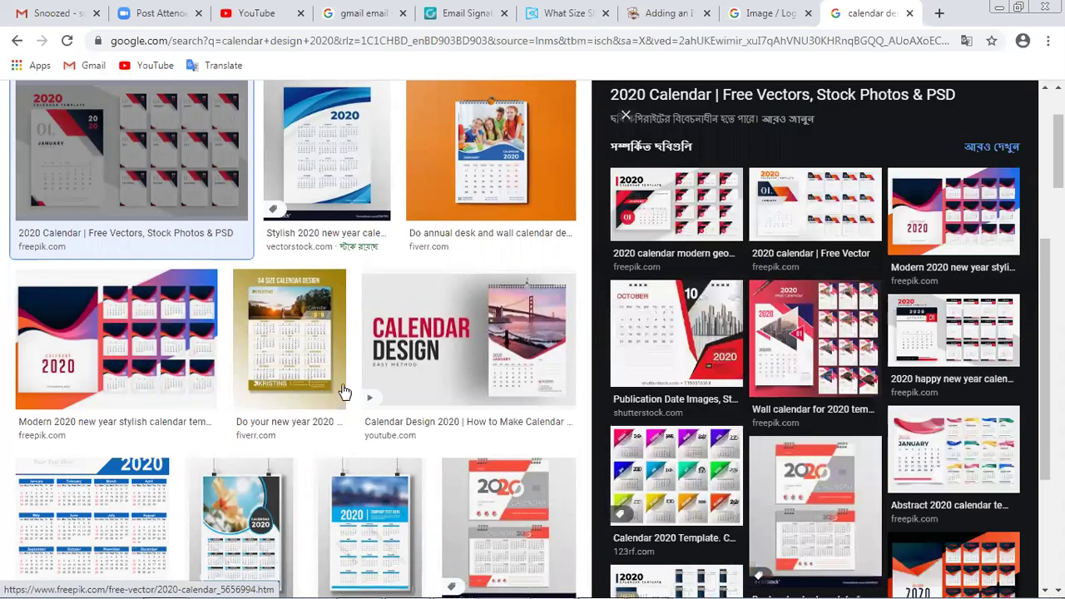
- Preview the YouTube Calendar Design 2020 image and the Graphic Reserve Business Wall Calendar 2020 image
left_click(500, 345)
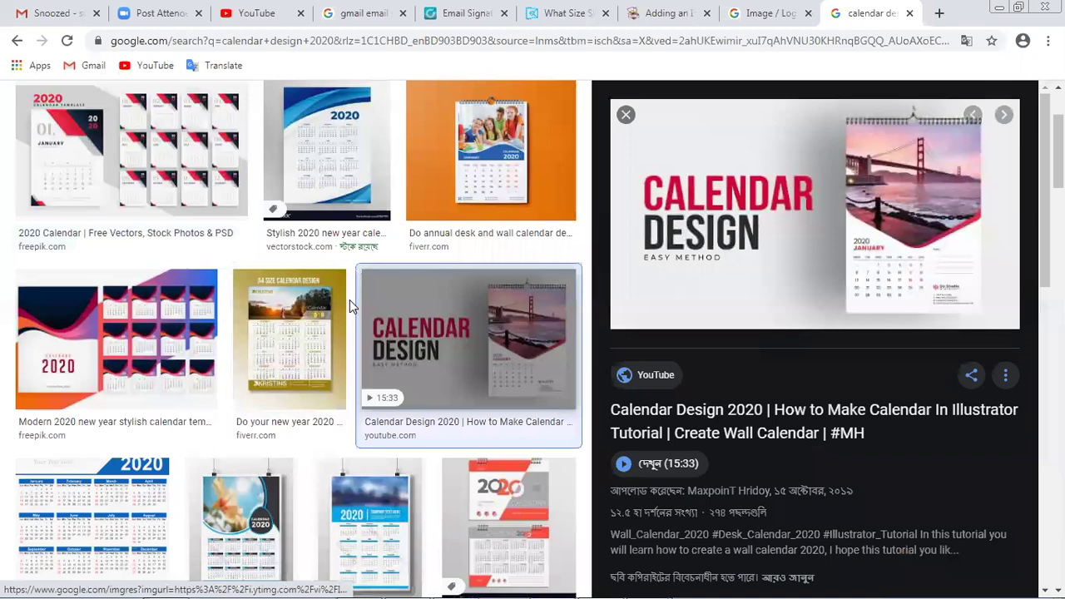
scroll(349, 301, "down", 3)
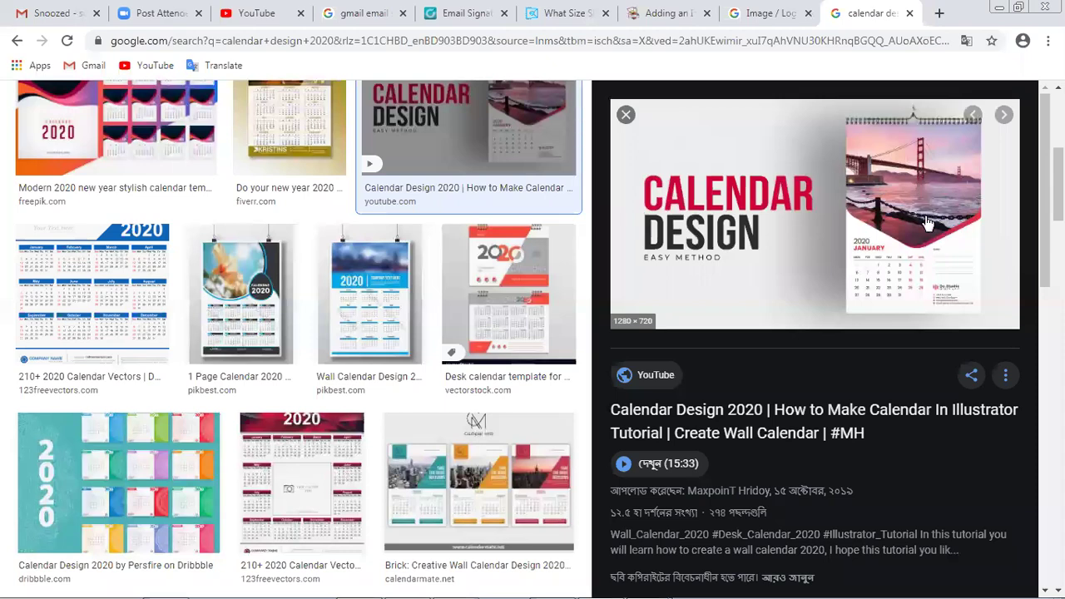
scroll(624, 301, "down", 1)
scroll(518, 316, "down", 2)
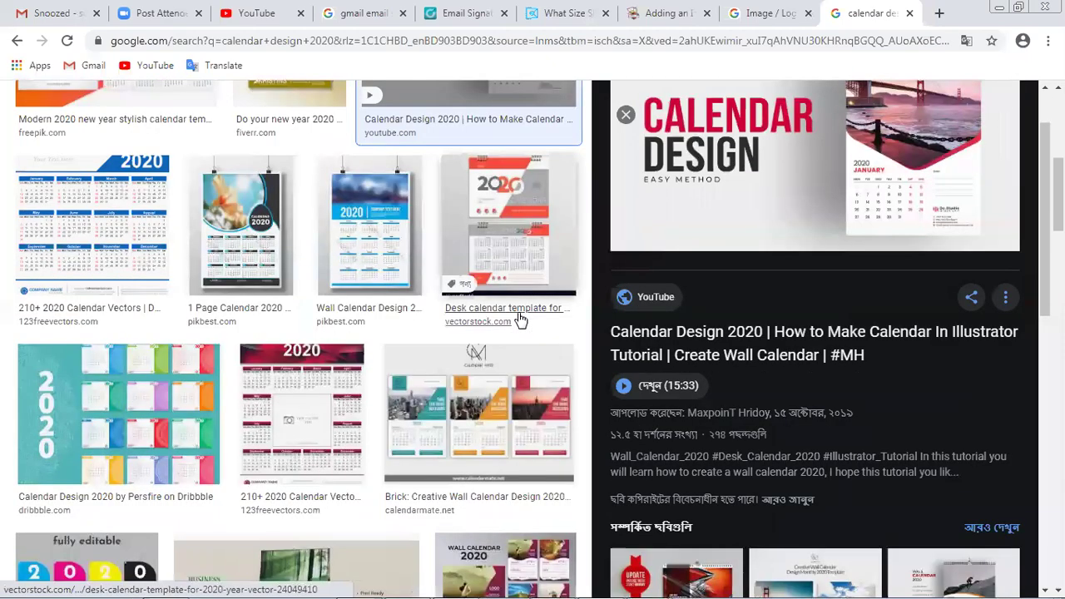
scroll(511, 325, "down", 2)
left_click(308, 370)
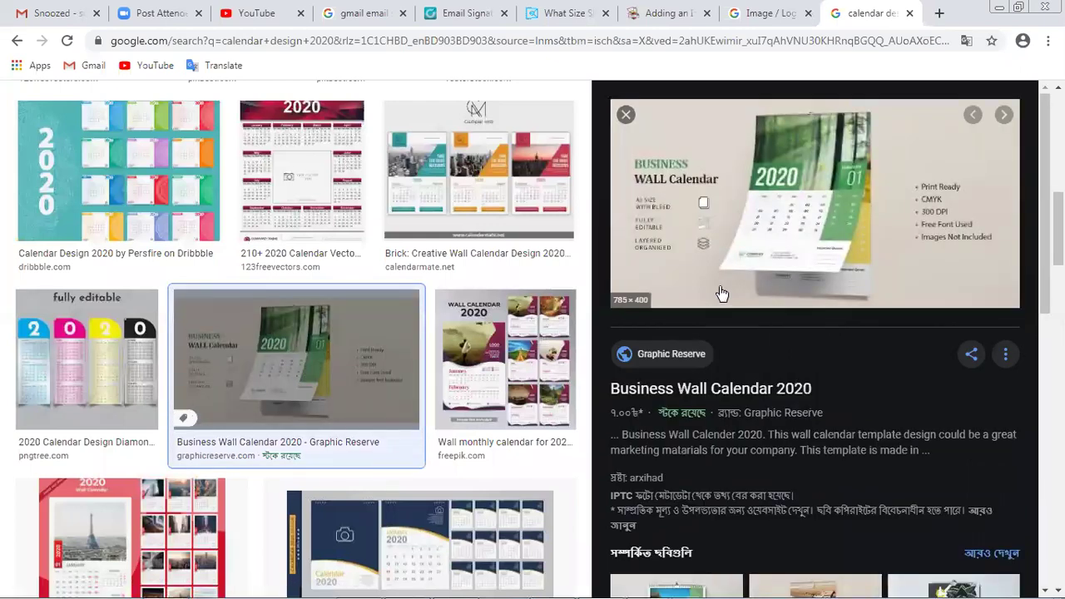
- Find the Creative Desk Calendar 2020 design from Dribbble among the image results and preview it
scroll(407, 320, "down", 1)
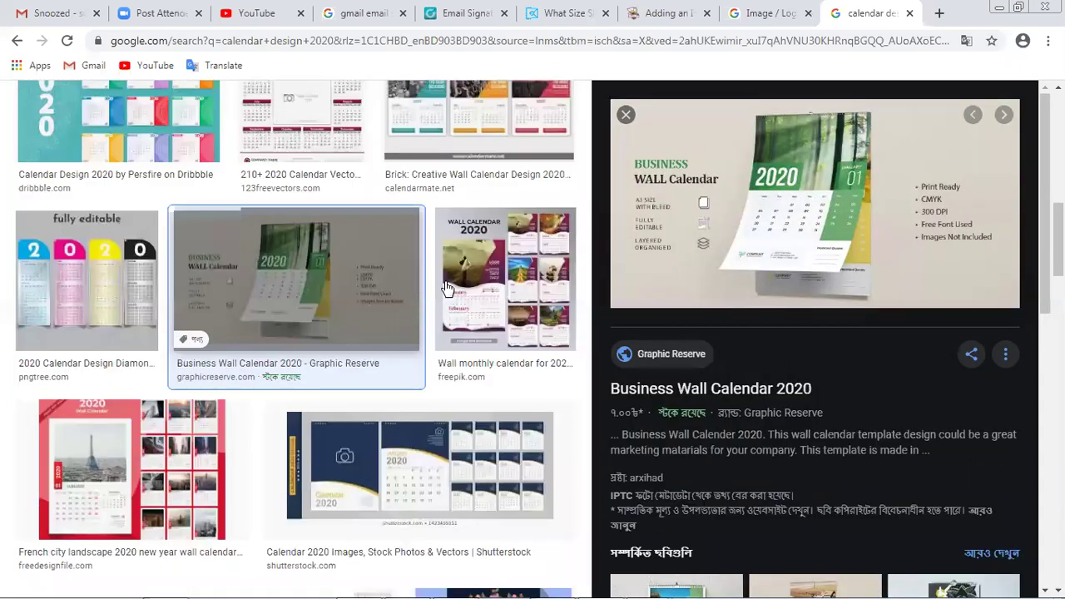
scroll(455, 290, "down", 2)
scroll(433, 295, "down", 3)
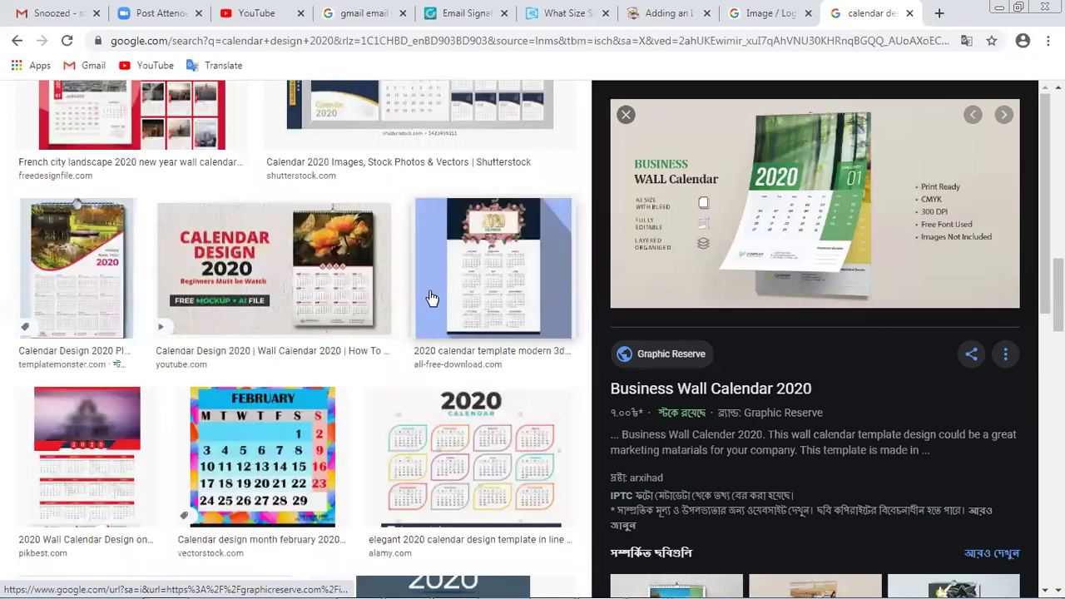
scroll(431, 298, "down", 6)
left_click(520, 376)
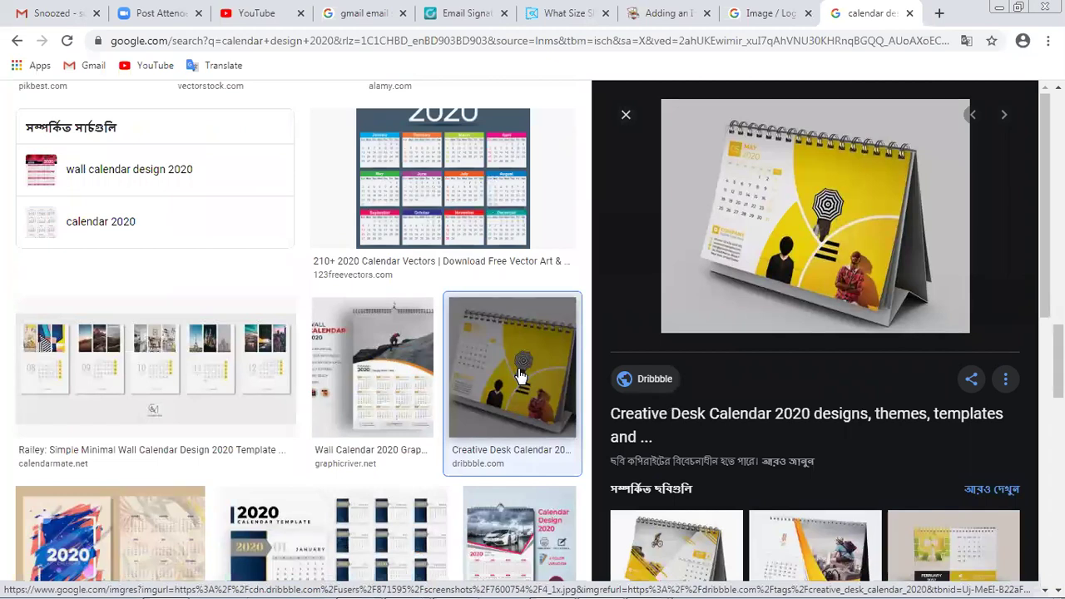
- Preview the Calendar Design 2020 Planner image from Template Monster and examine its full layout
scroll(399, 390, "down", 1)
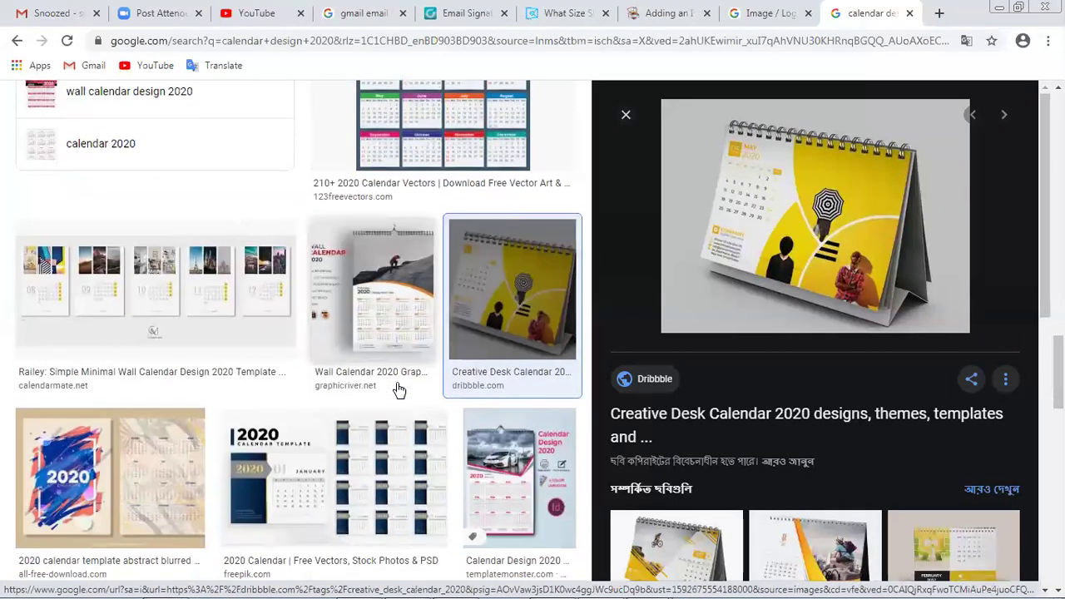
scroll(398, 390, "down", 5)
scroll(374, 399, "up", 5)
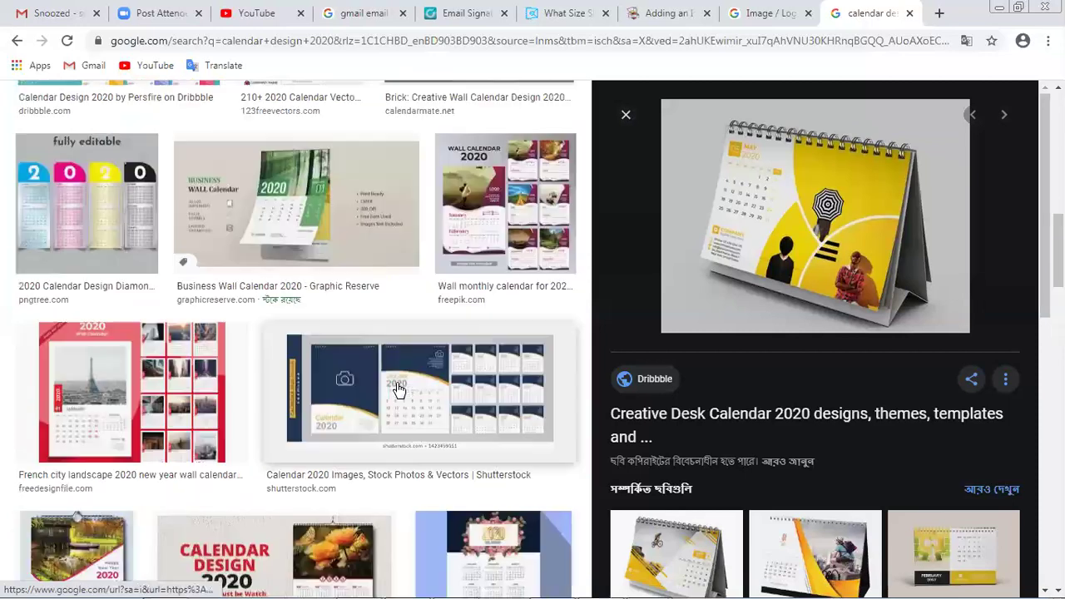
scroll(349, 408, "down", 3)
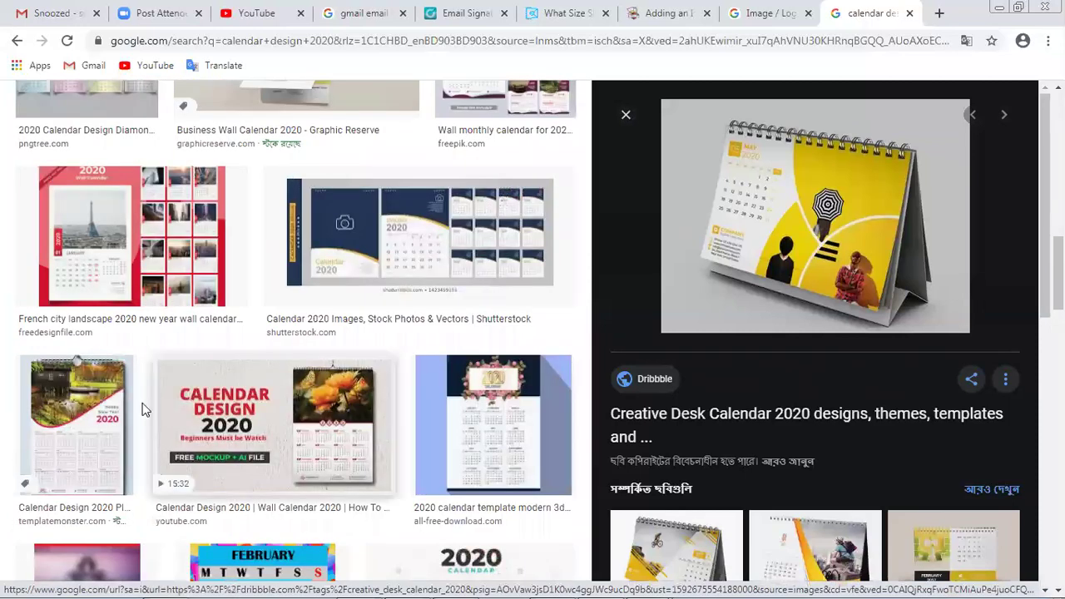
left_click(94, 403)
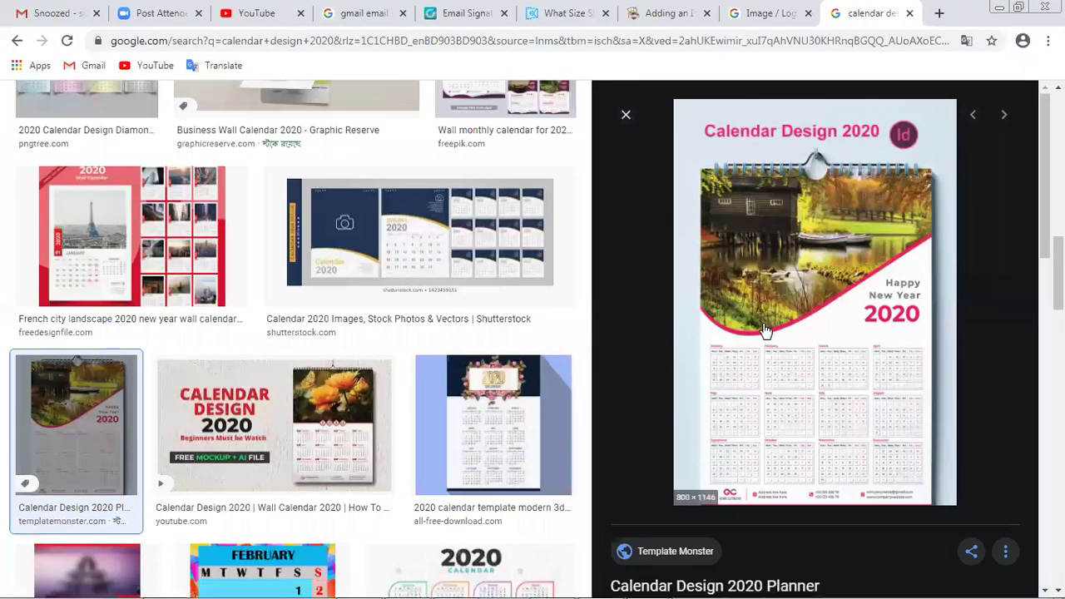
scroll(763, 333, "down", 1)
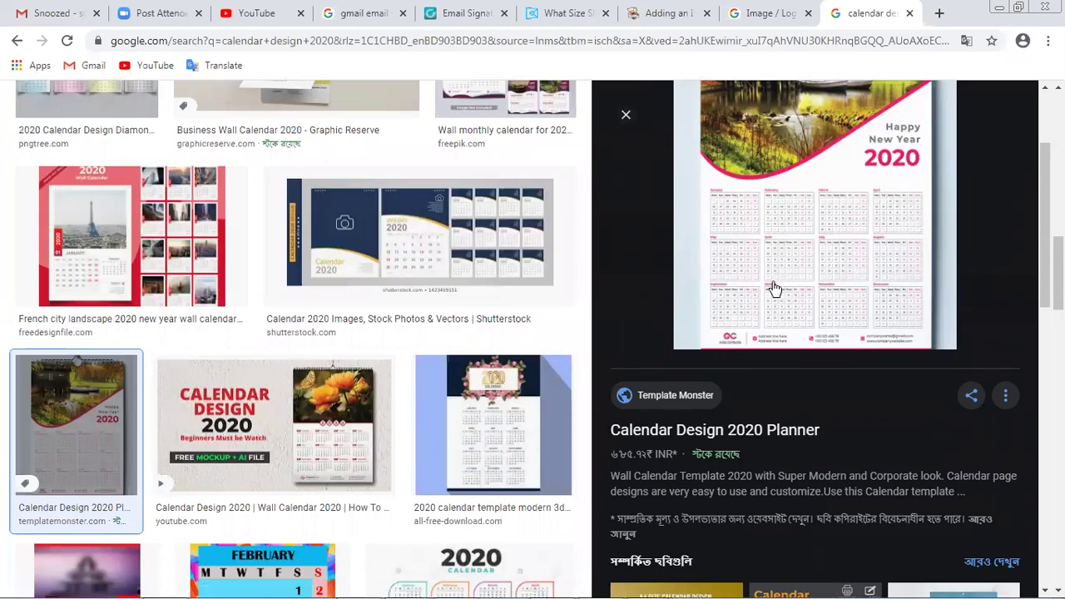
scroll(778, 339, "up", 1)
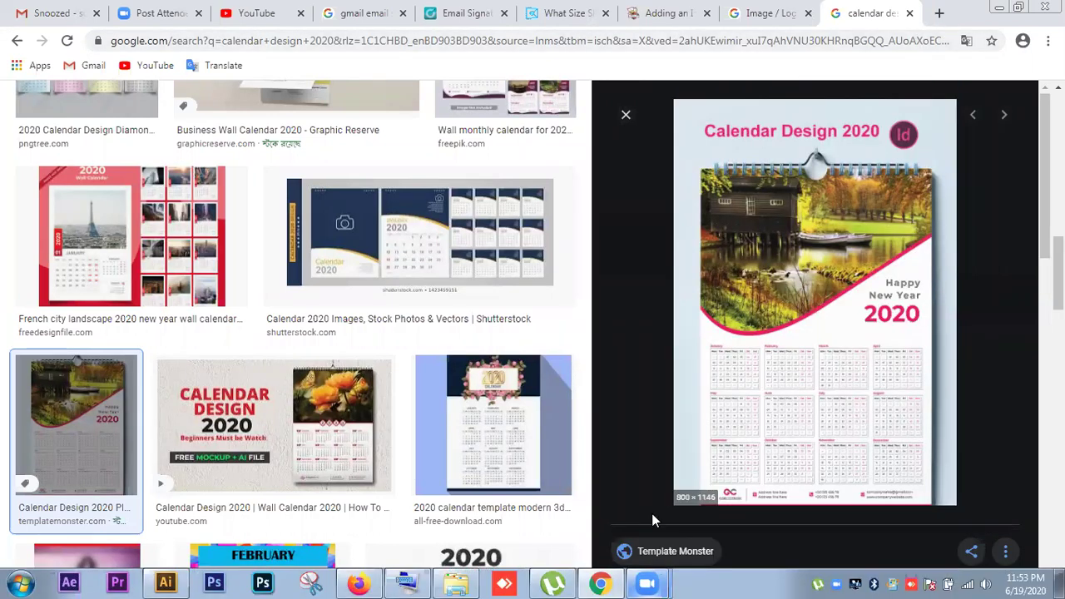
- Search Google for wall calendar size in illustrator in a new tab
left_click(939, 14)
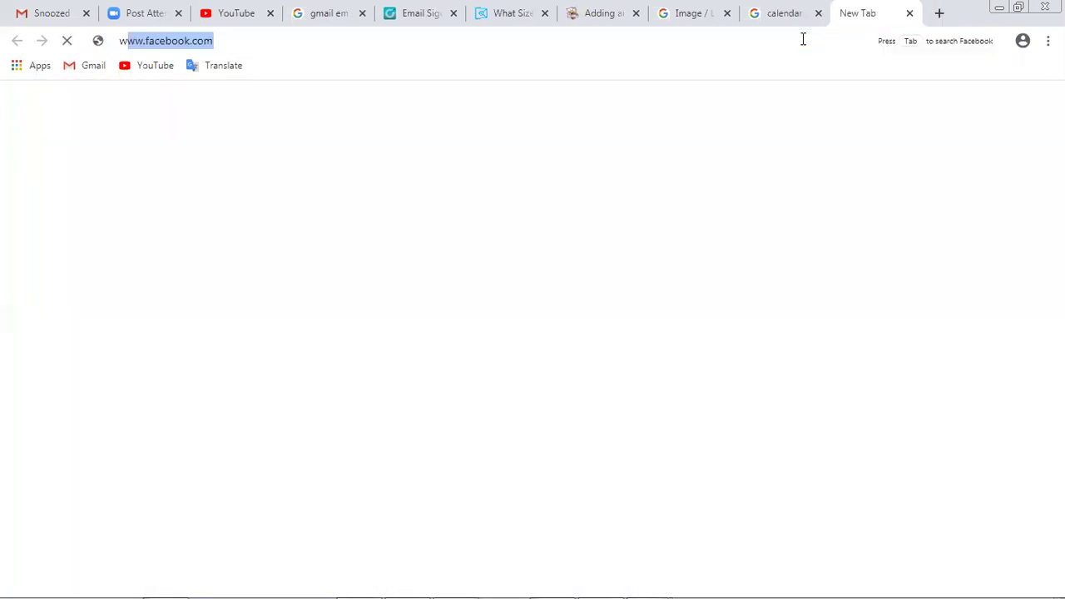
type("all calen")
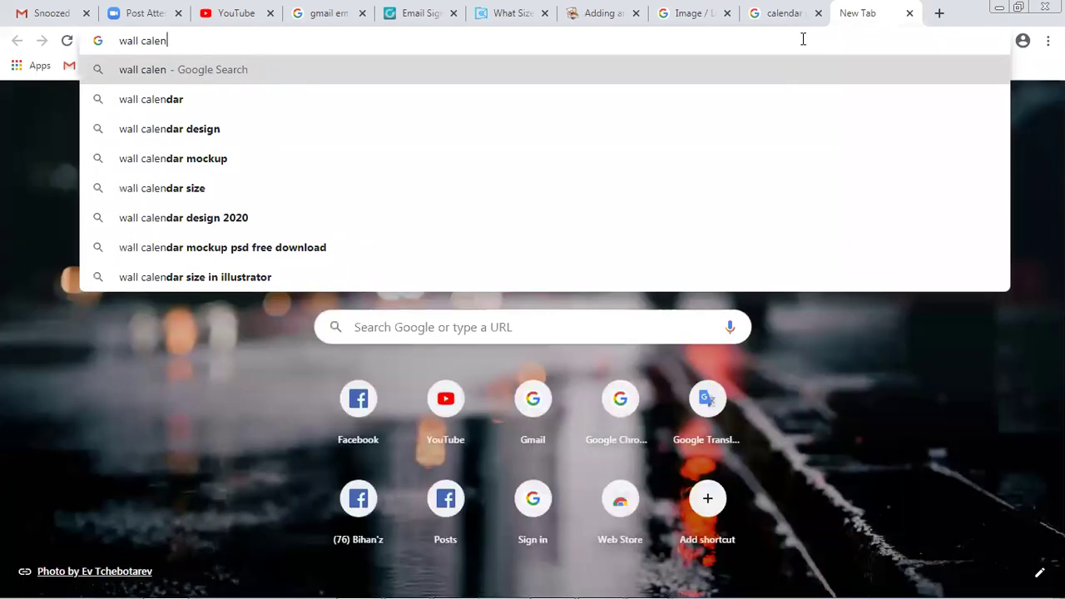
type("dar siz")
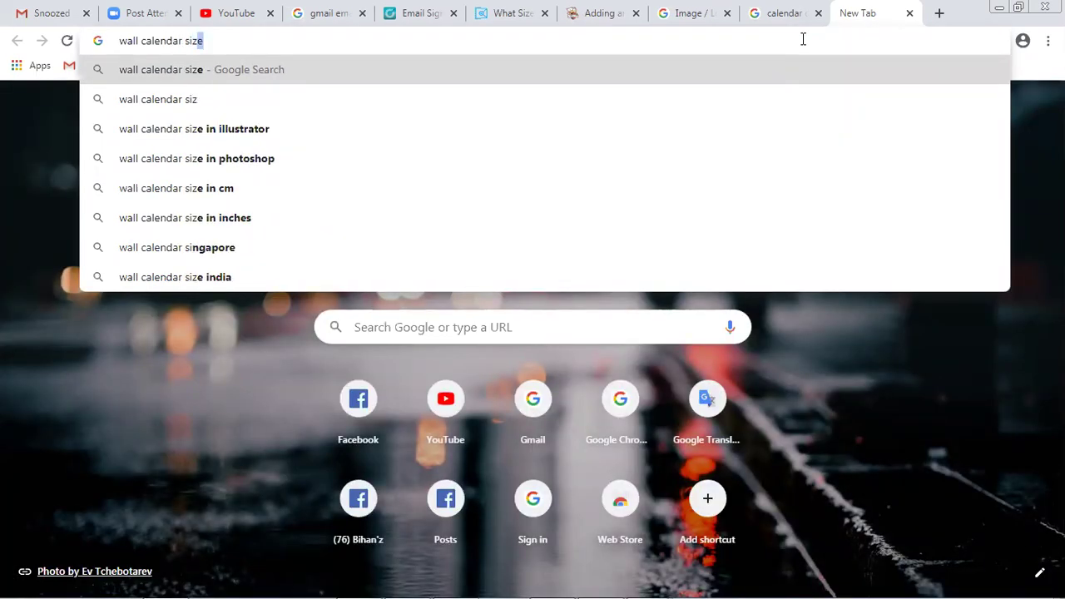
key("Down")
key("Down")
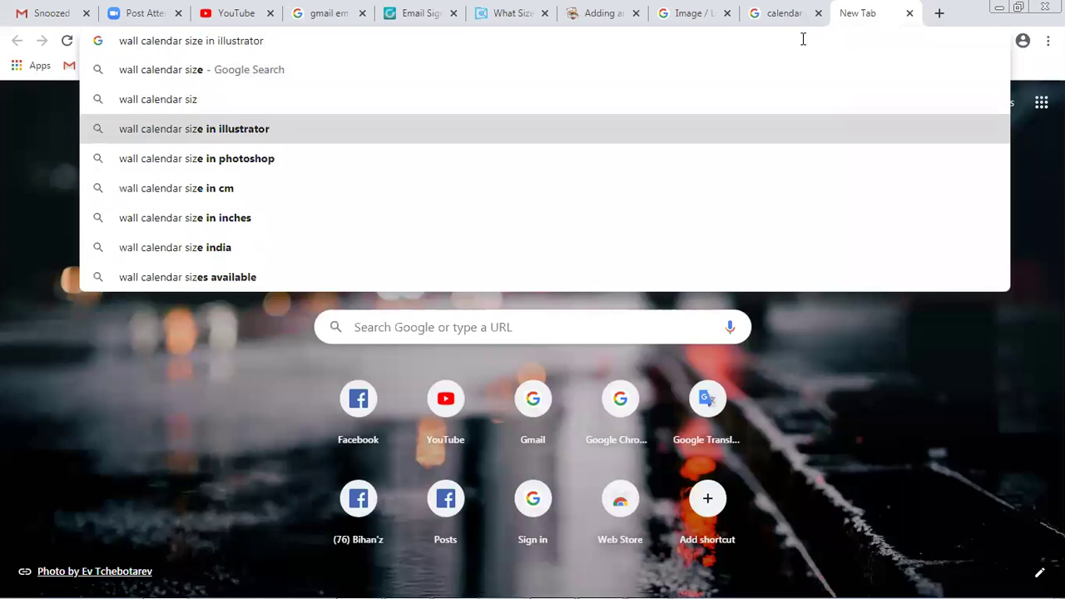
key("Return")
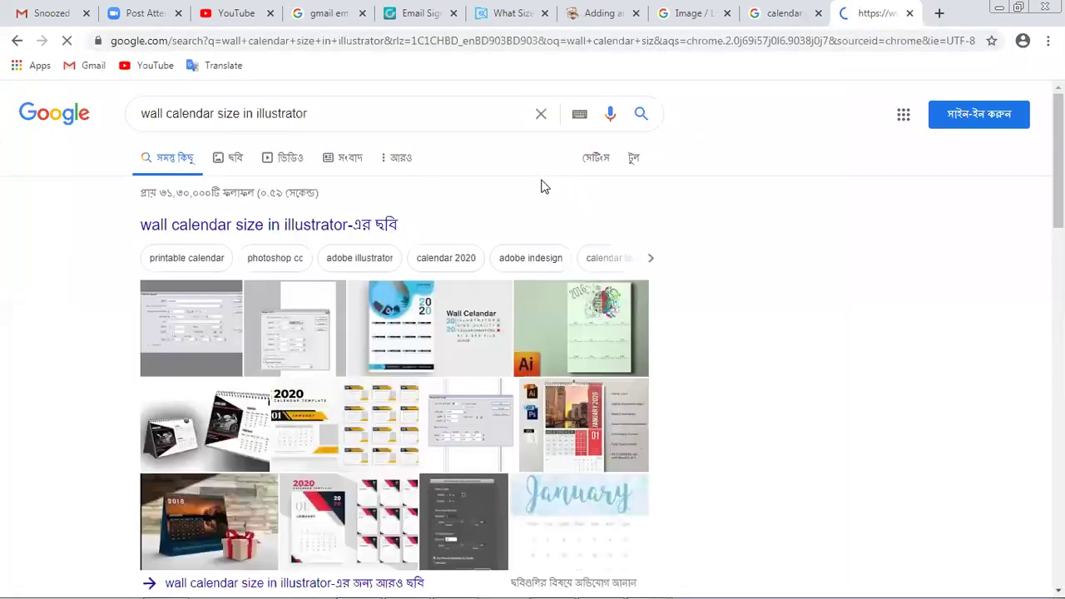
- Look through the results for size information and change the search to wall calendar size in inch
scroll(233, 266, "down", 1)
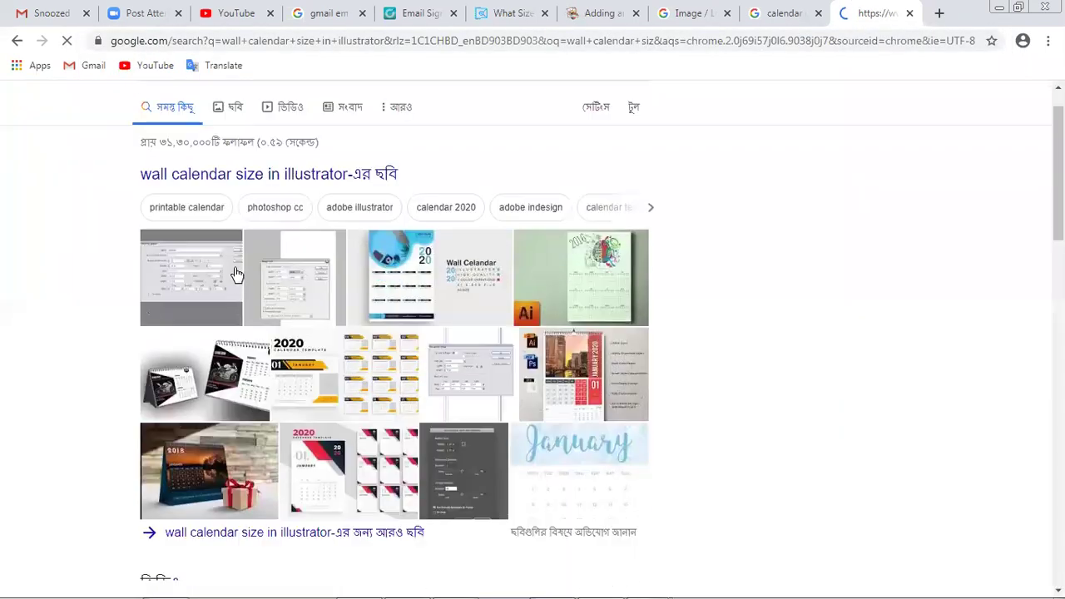
scroll(88, 373, "down", 10)
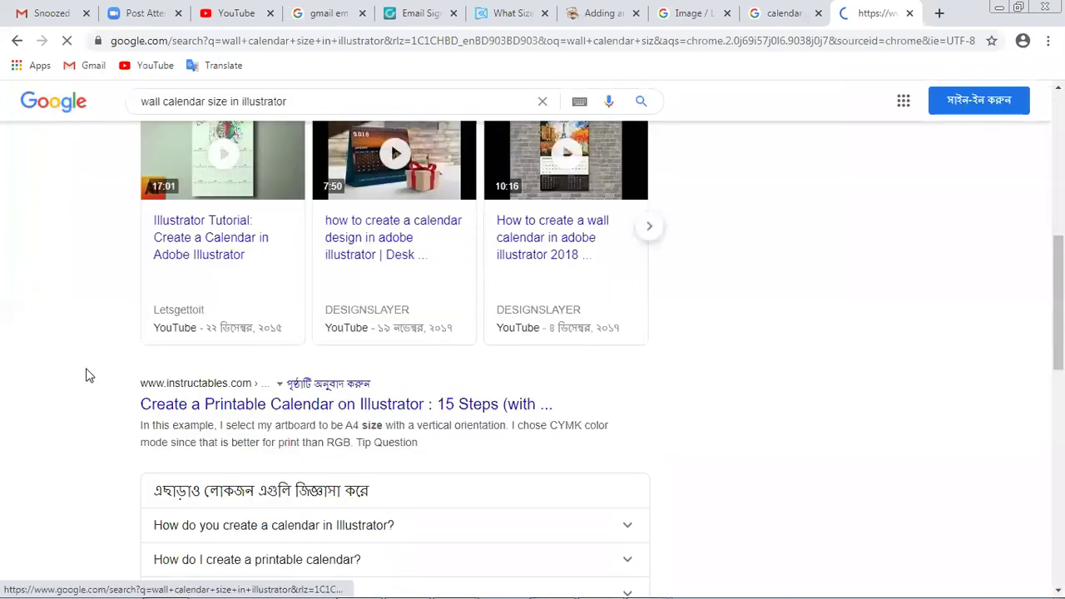
scroll(94, 377, "down", 1)
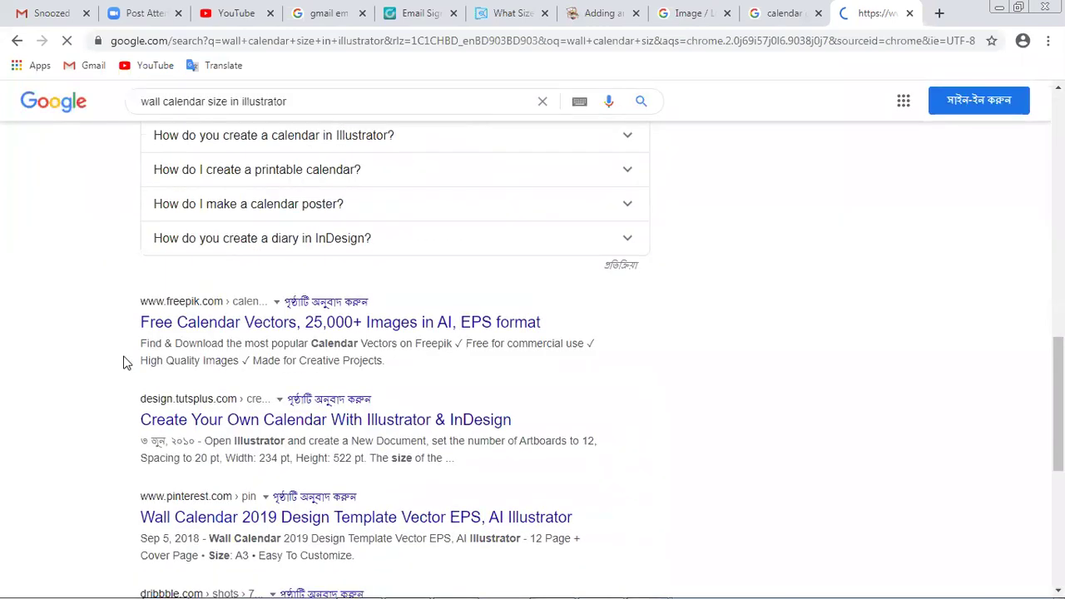
scroll(133, 359, "down", 1)
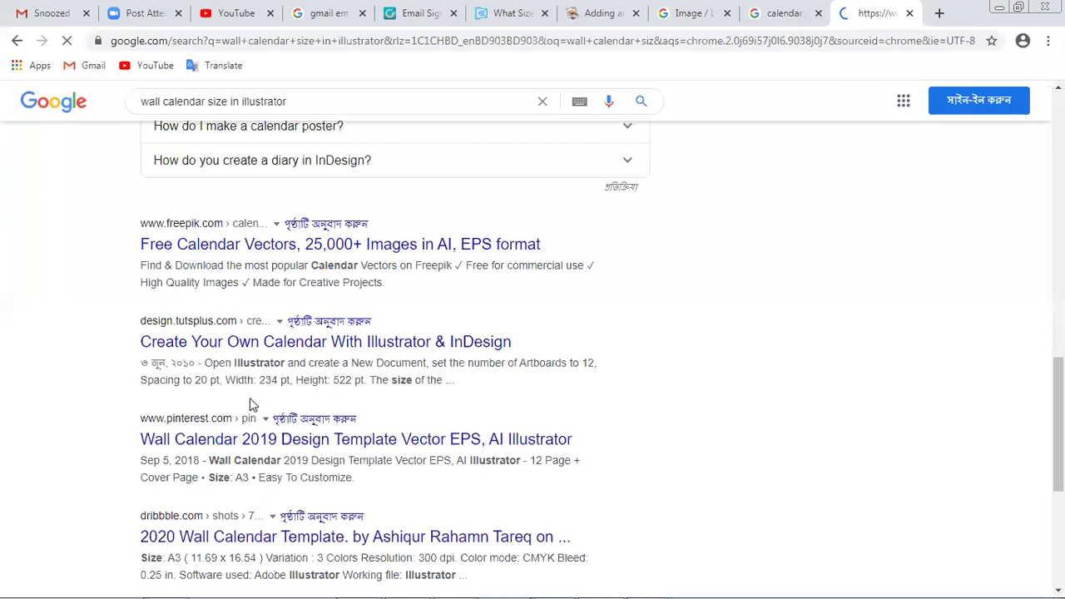
left_click_drag(335, 384, 344, 384)
scroll(339, 376, "up", 10)
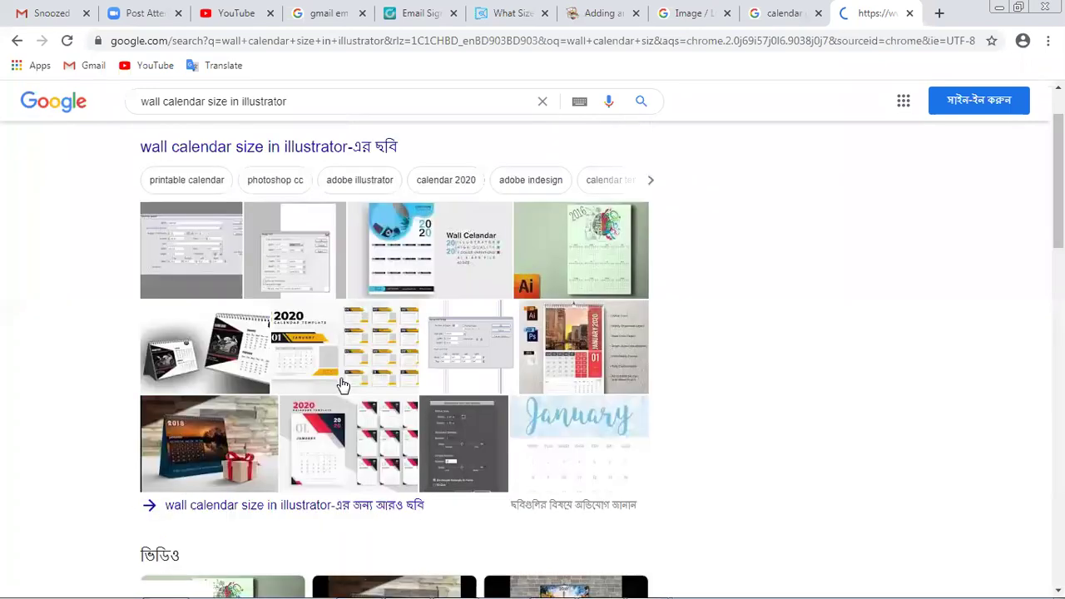
left_click_drag(258, 114, 366, 116)
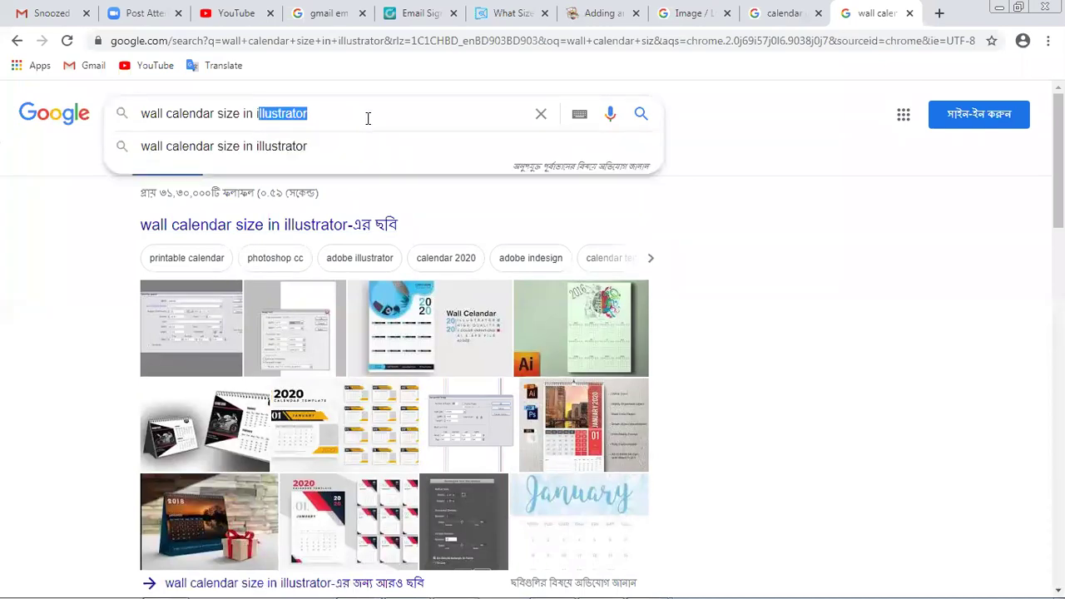
type("nch")
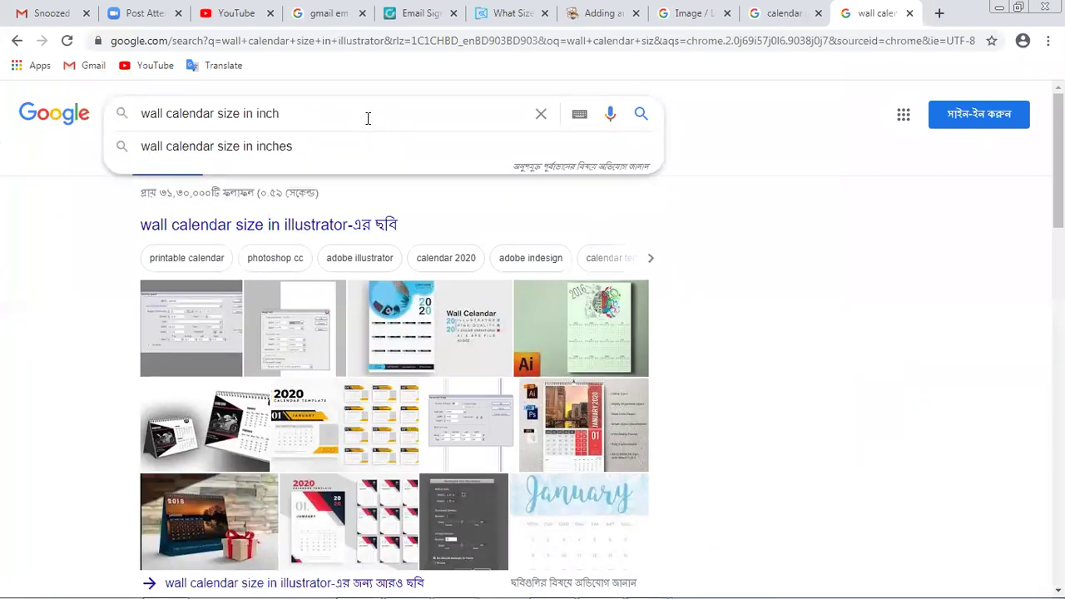
key("Return")
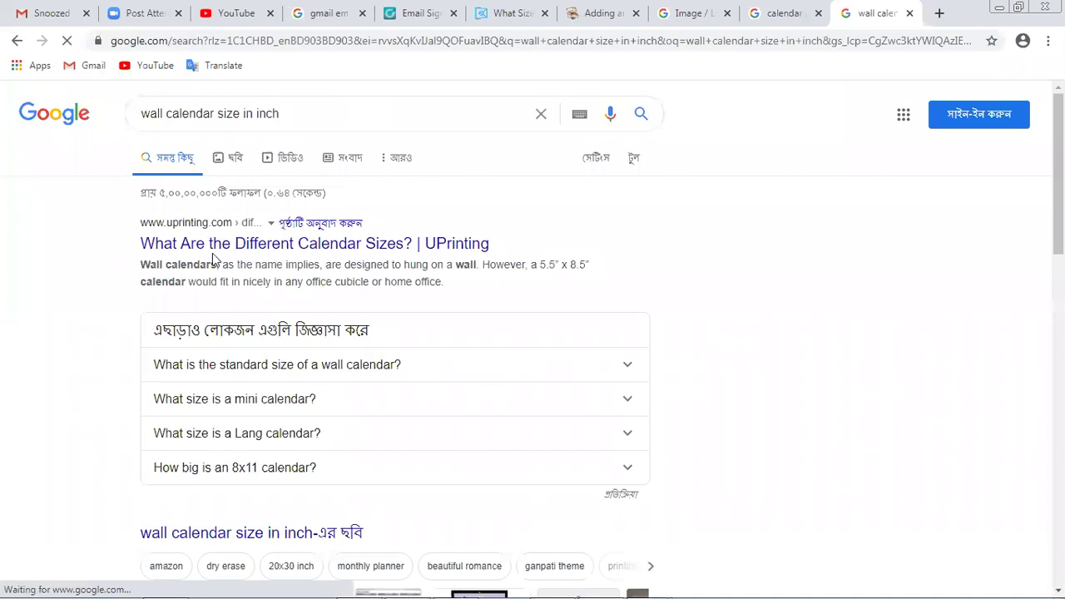
- Open the UPrinting, Printer Studio and PrintSafari calendar size results in separate new tabs
scroll(214, 259, "down", 1)
right_click(275, 173)
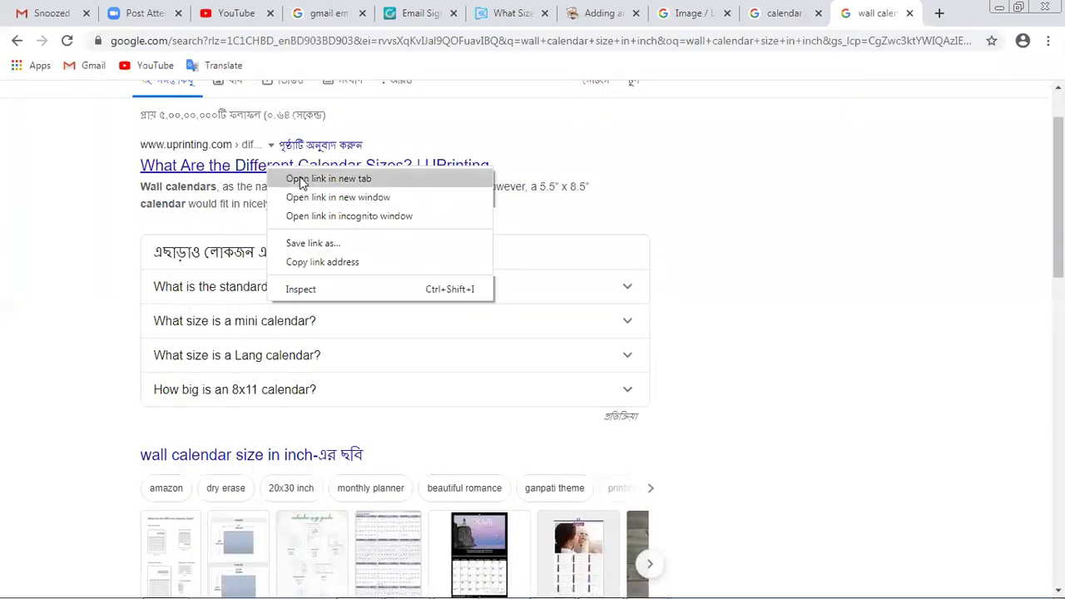
left_click(302, 178)
scroll(301, 183, "down", 3)
scroll(231, 349, "down", 1)
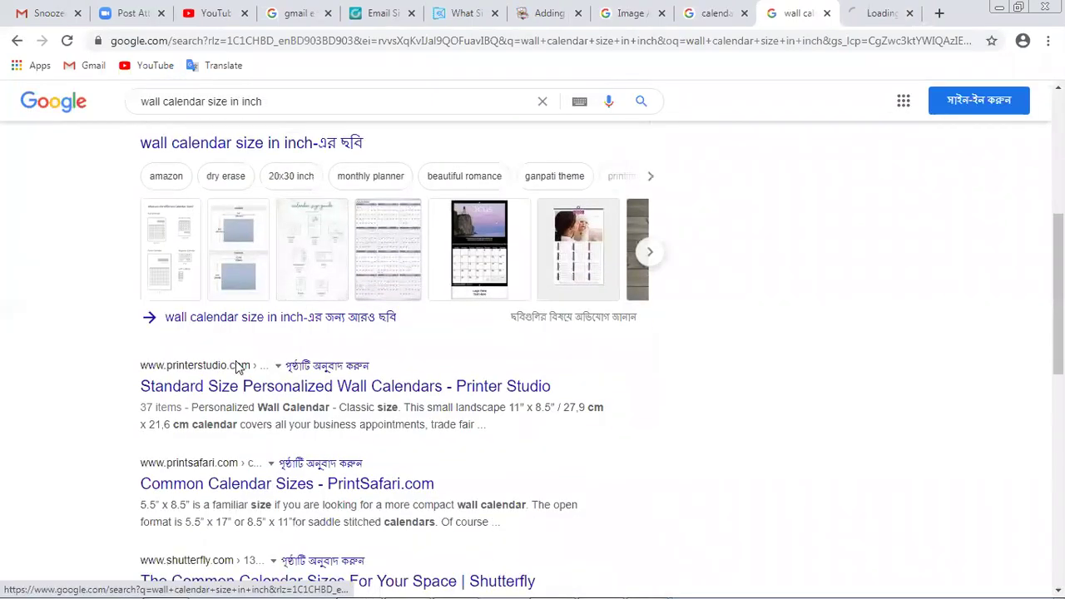
right_click(249, 388)
left_click(311, 400)
scroll(301, 408, "down", 1)
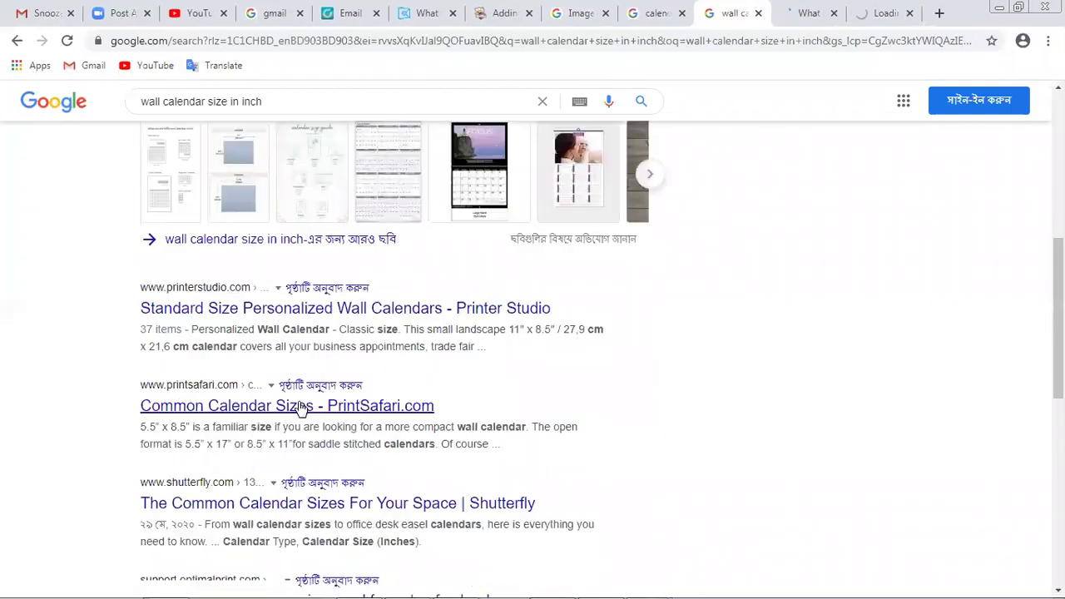
right_click(317, 412)
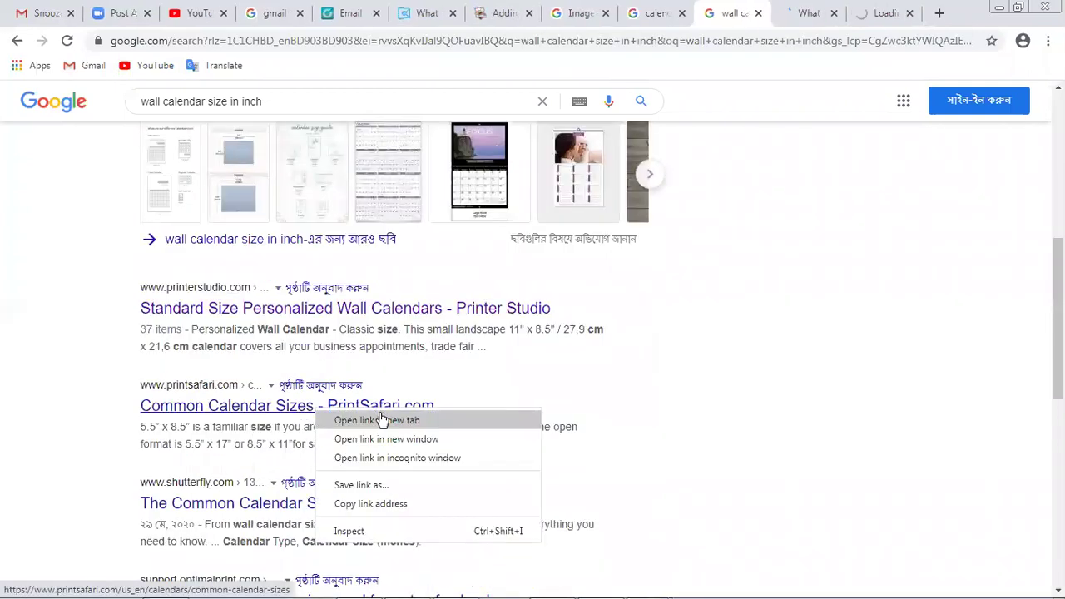
left_click(381, 420)
scroll(379, 416, "down", 2)
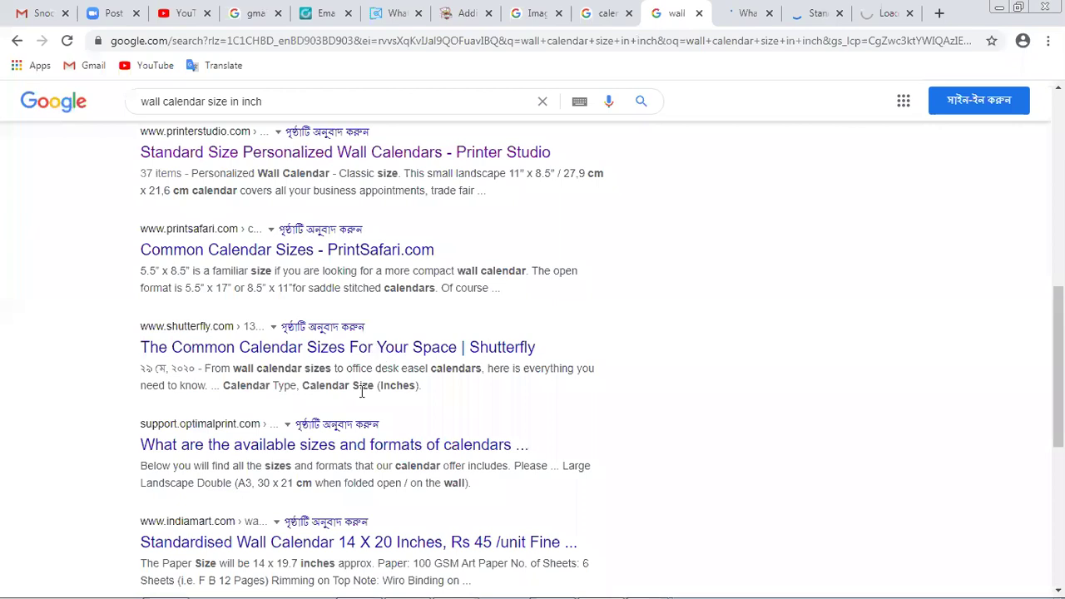
- Open the Optimalprint calendar formats and IndiaMART Standardised Wall Calendar 14 X 20 Inches results in separate new tabs
scroll(348, 422, "down", 1)
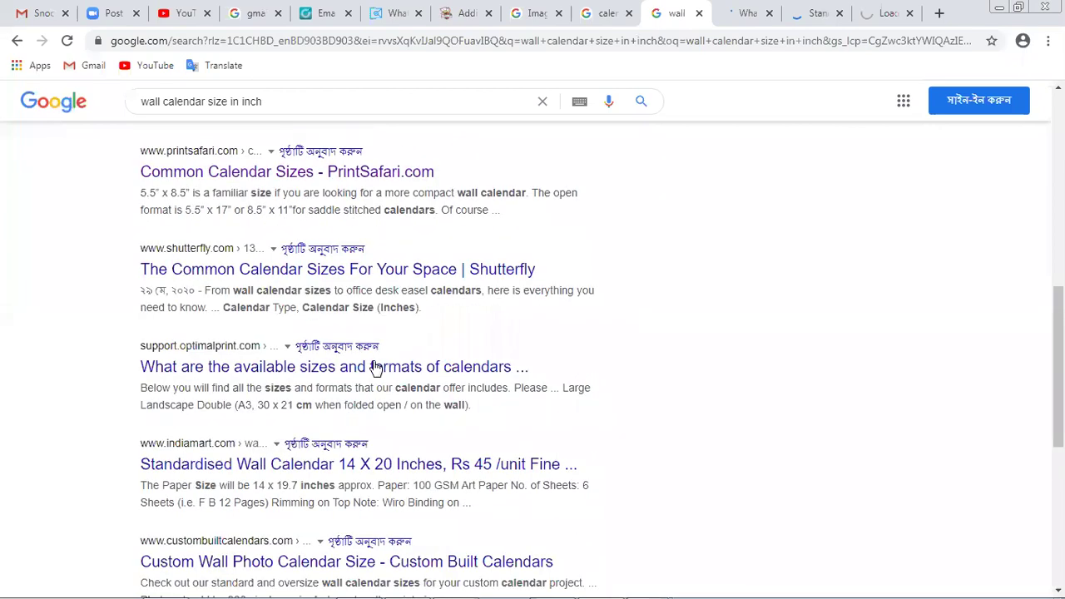
right_click(375, 375)
left_click(437, 389)
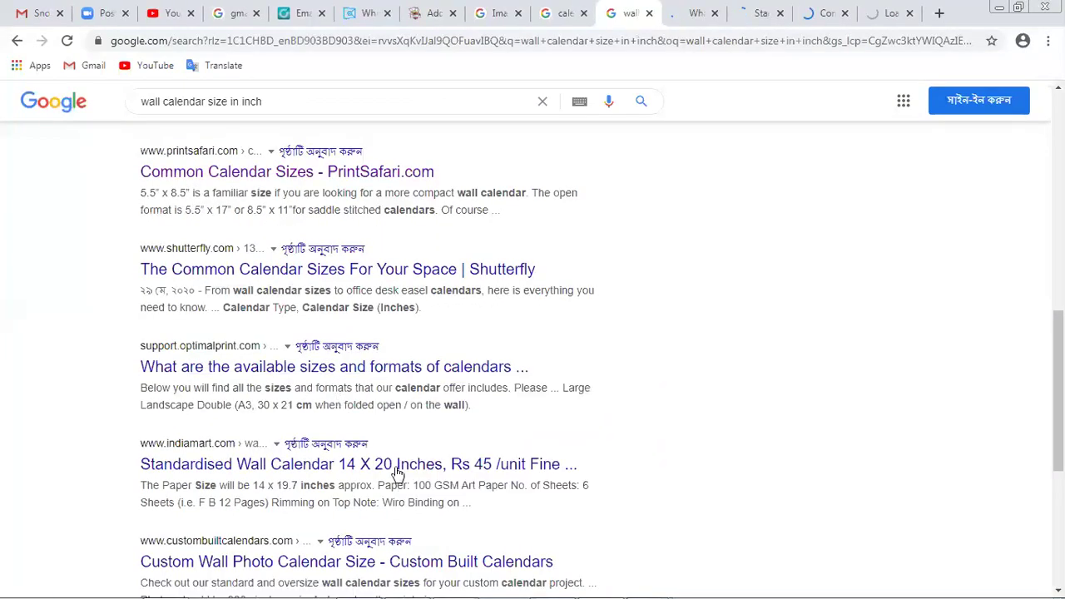
right_click(336, 471)
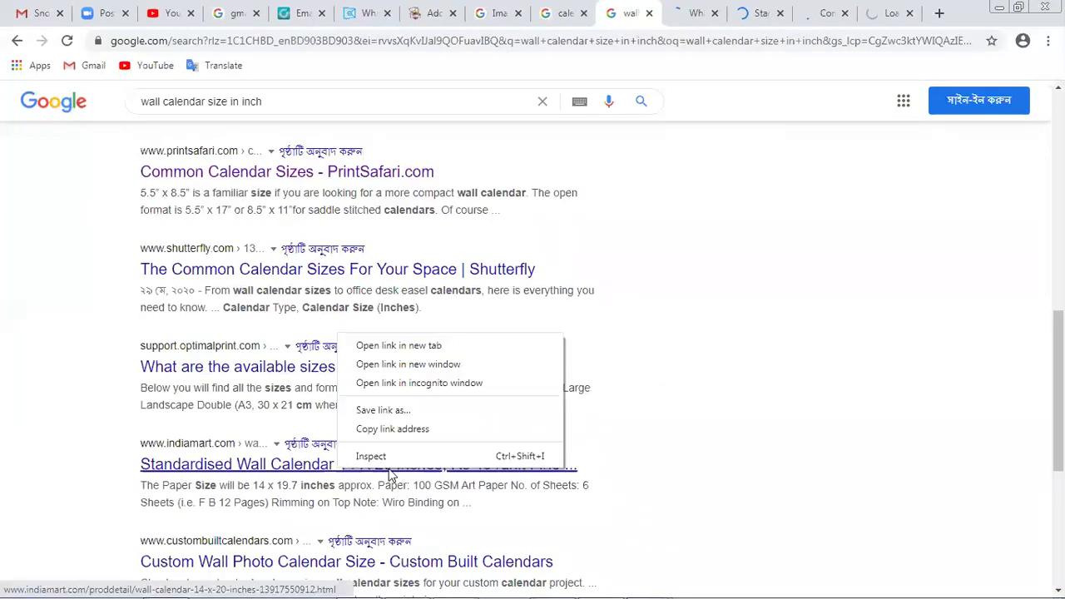
left_click(399, 348)
- View the IndiaMART page for the Standardised Wall Calendar 14 X 20 Inches and dismiss its login prompt
left_click(896, 11)
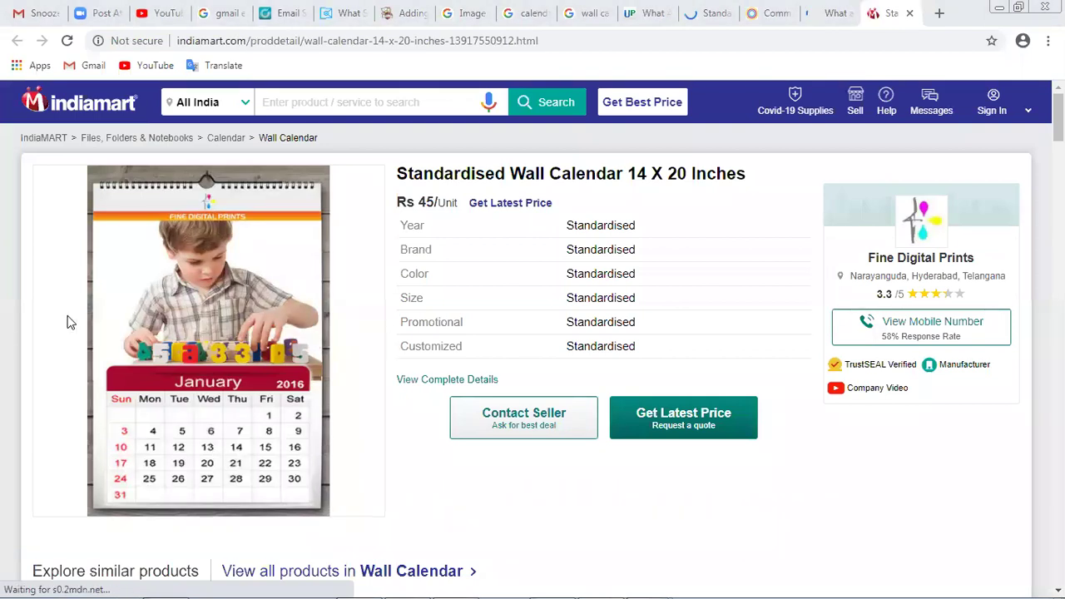
scroll(70, 323, "down", 2)
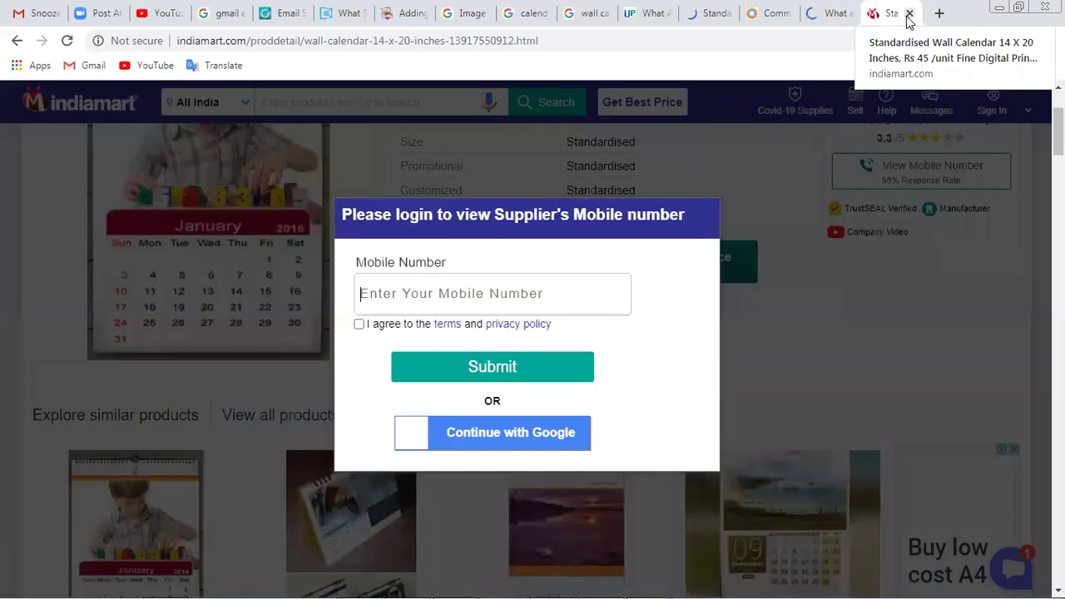
left_click(835, 14)
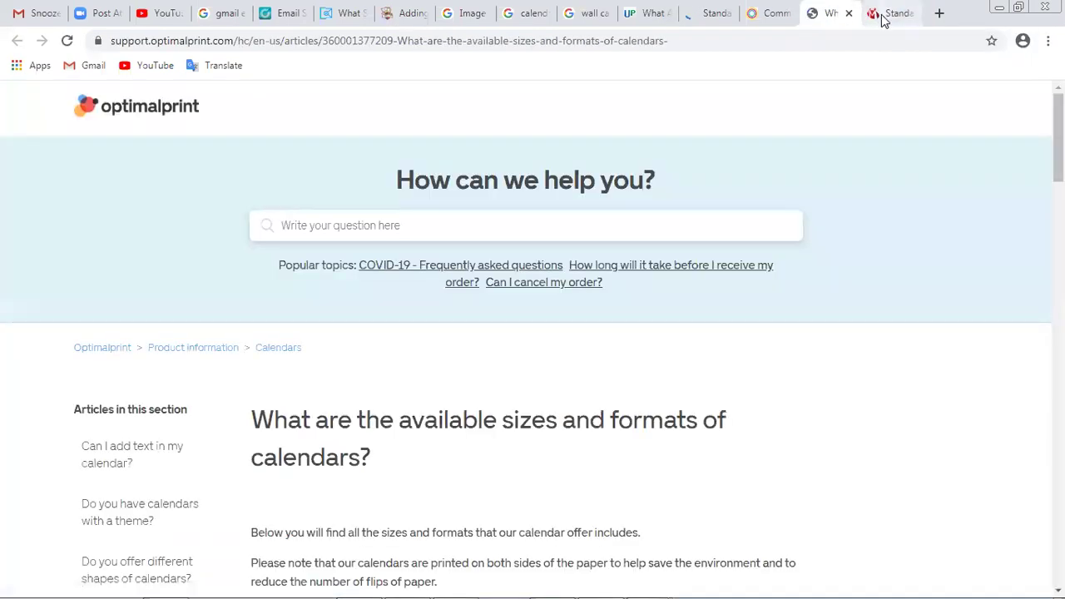
left_click(902, 17)
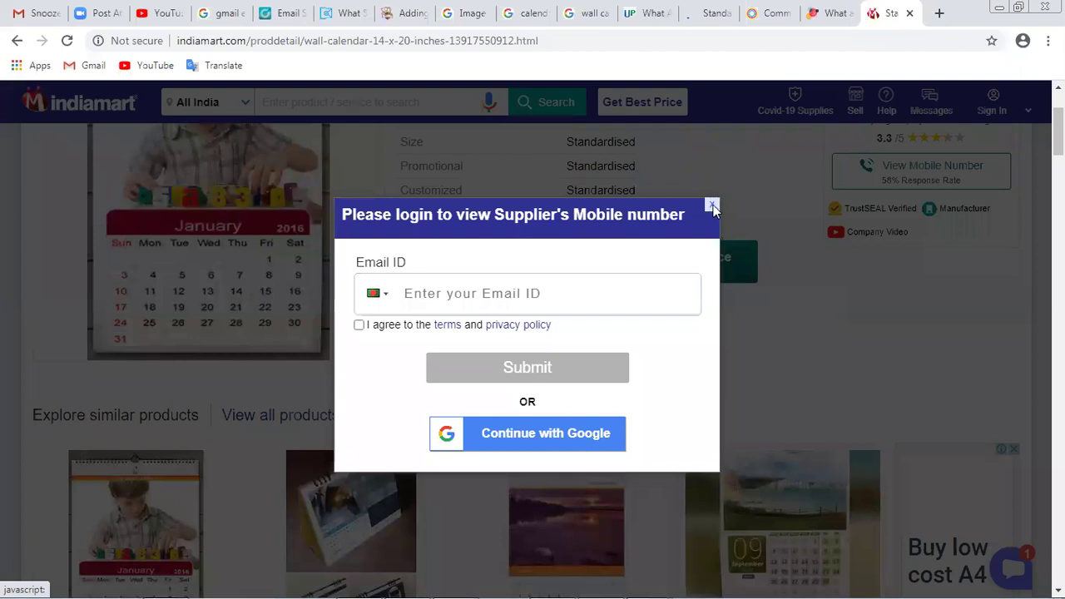
left_click(712, 206)
scroll(257, 454, "down", 1)
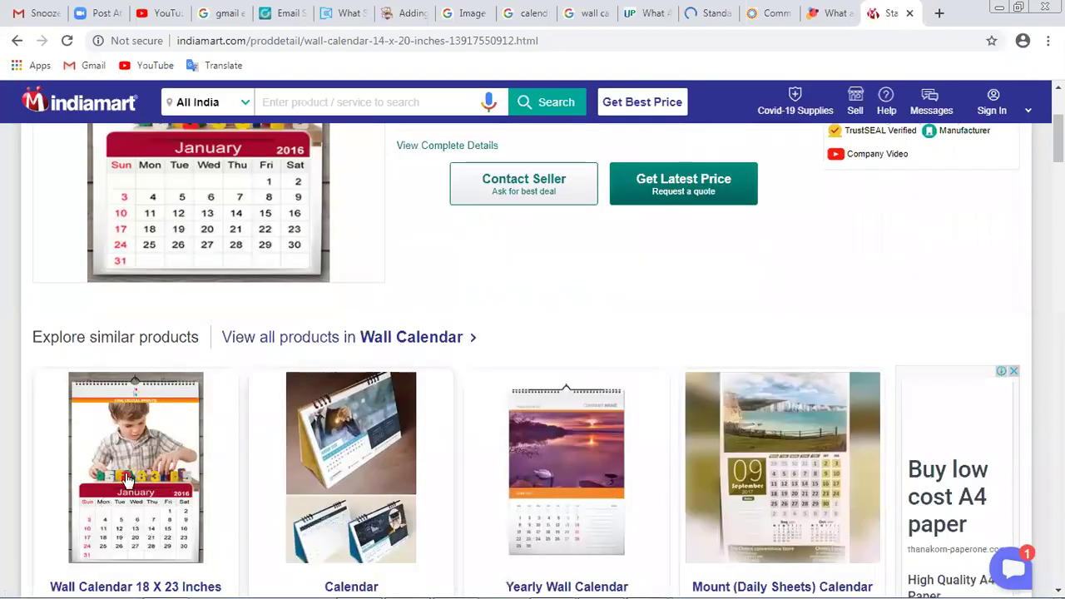
- Check the Wall Calendar 18 X 23 Inches listing, close its contact form, and look over the similar products
left_click(127, 480)
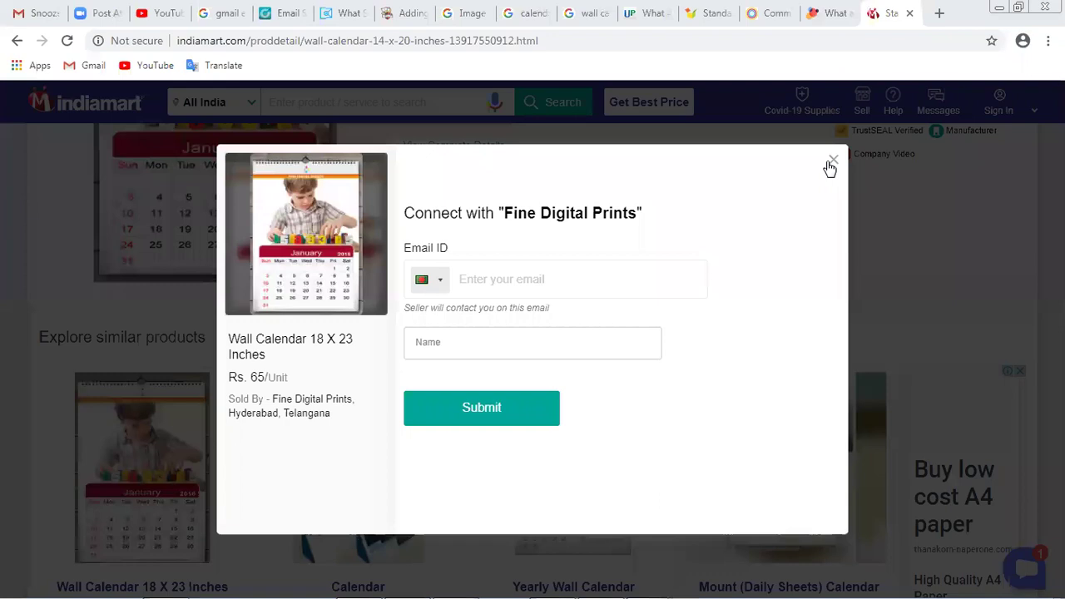
left_click(829, 167)
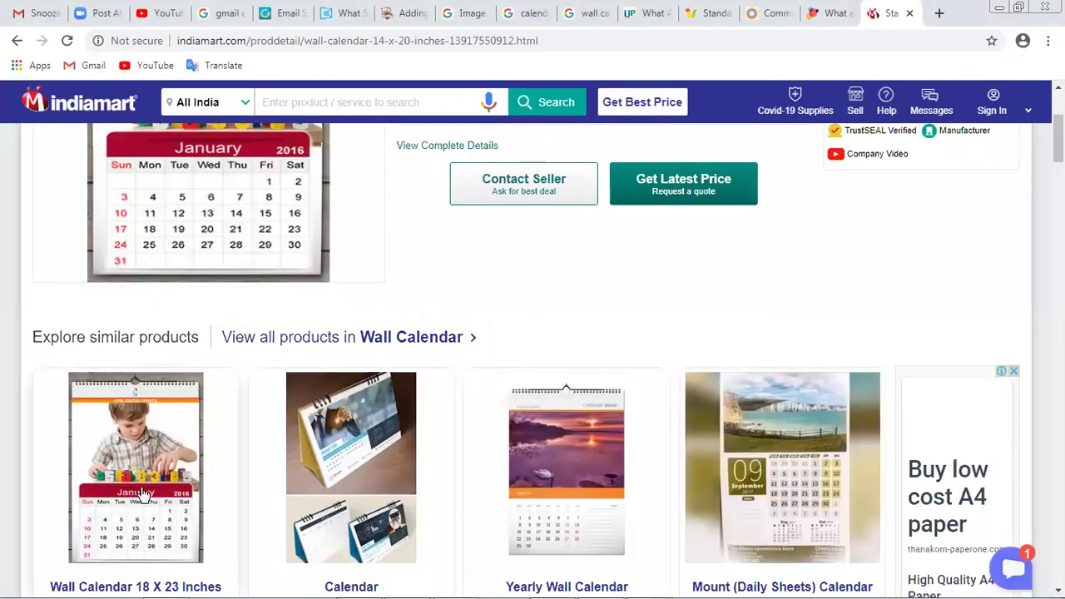
scroll(140, 466, "down", 1)
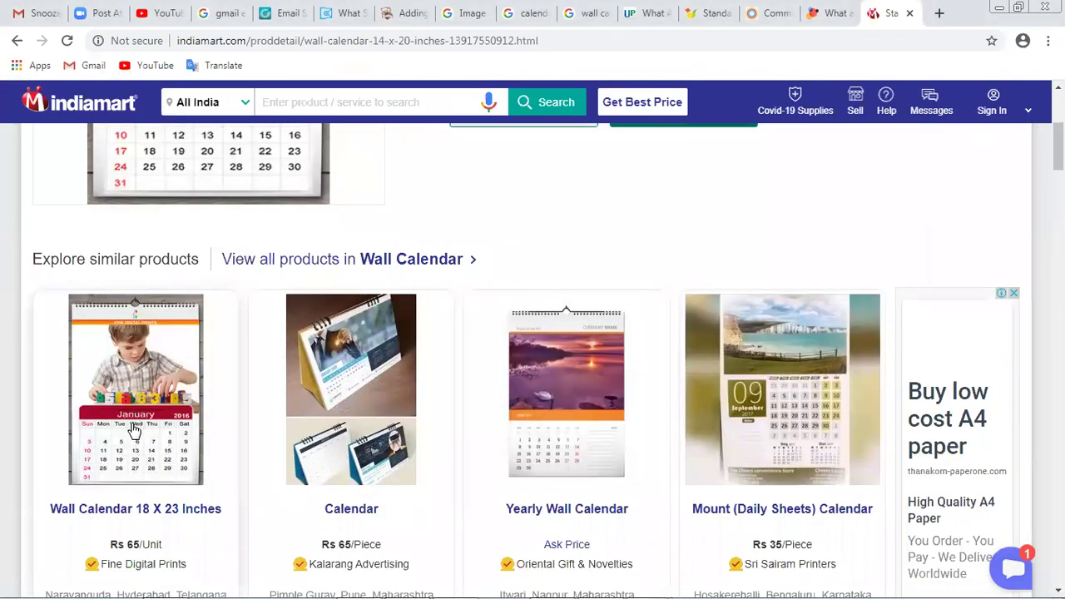
scroll(140, 420, "down", 1)
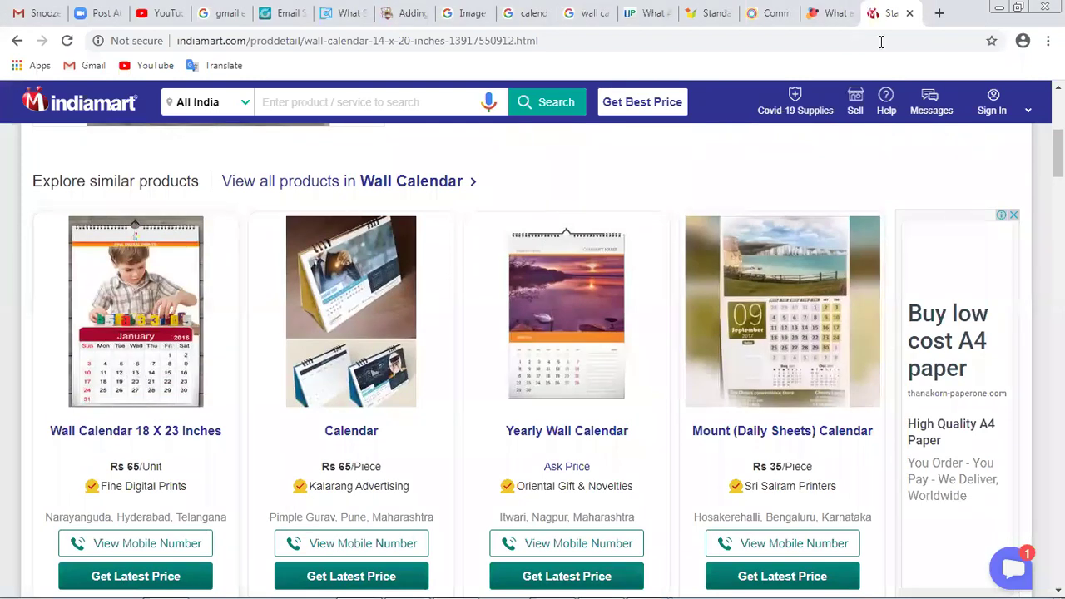
- Switch to the PrintSafari page and read its common calendar sizes for printing
left_click(811, 15)
left_click(777, 21)
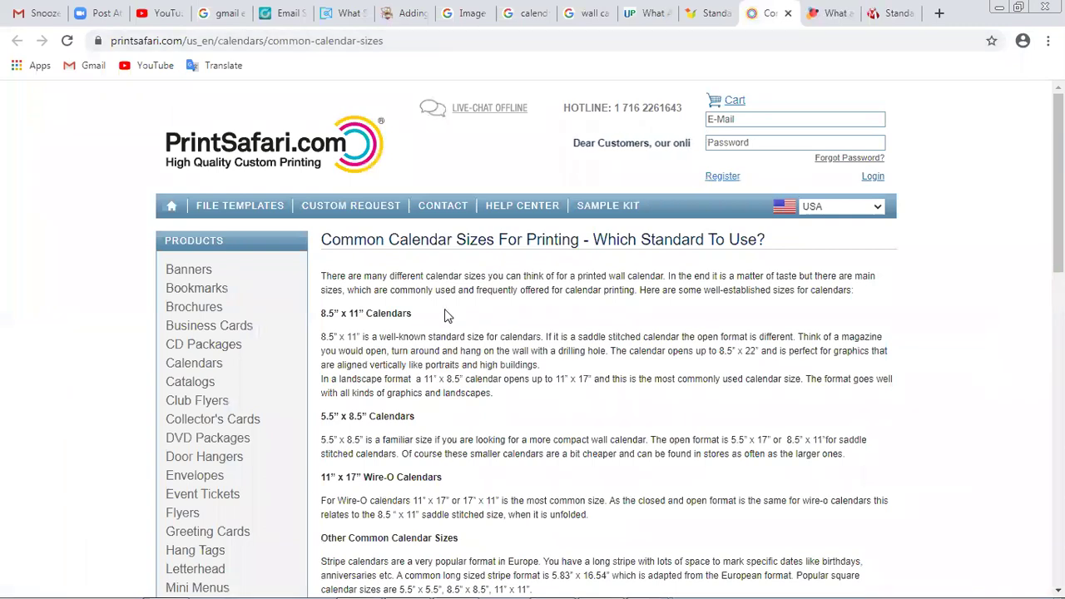
scroll(450, 314, "down", 1)
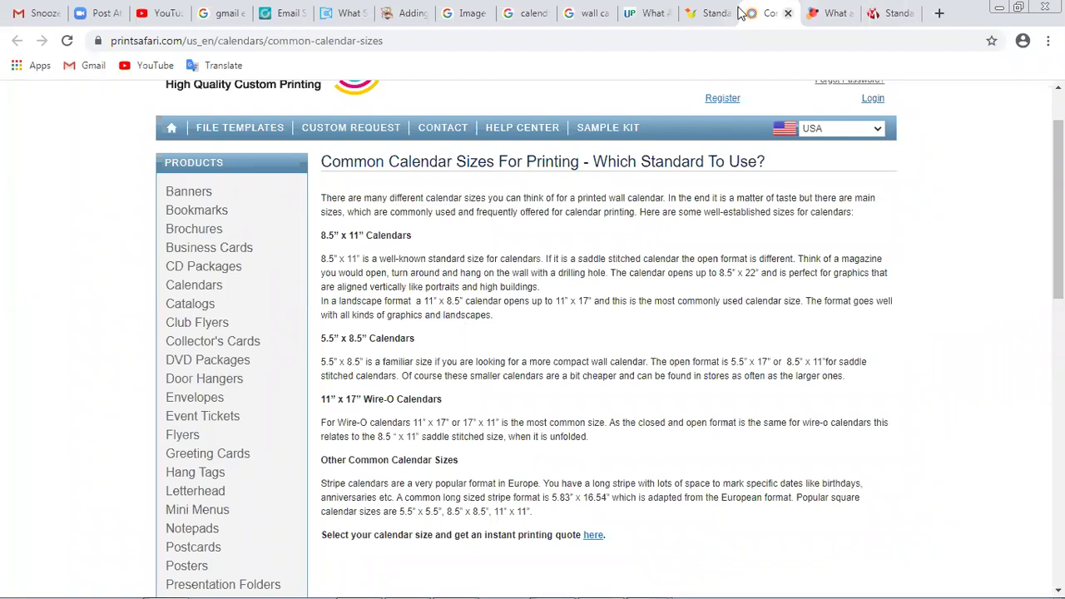
- On the Printer Studio page, highlight the Wall Calendars 8.5" x 11" heading and look through the calendar designs
left_click(709, 14)
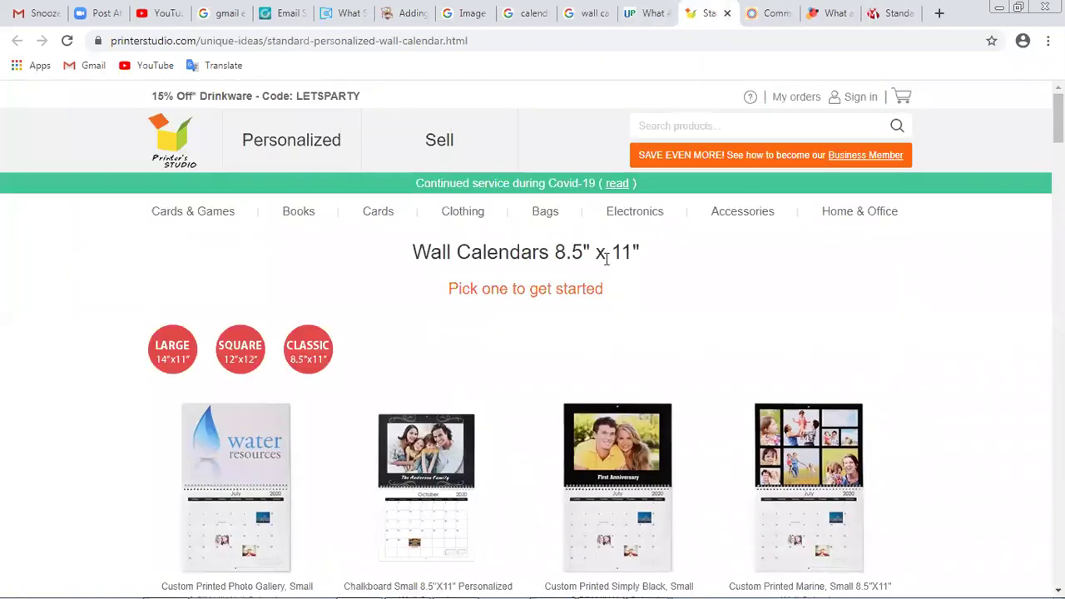
left_click_drag(655, 262, 447, 249)
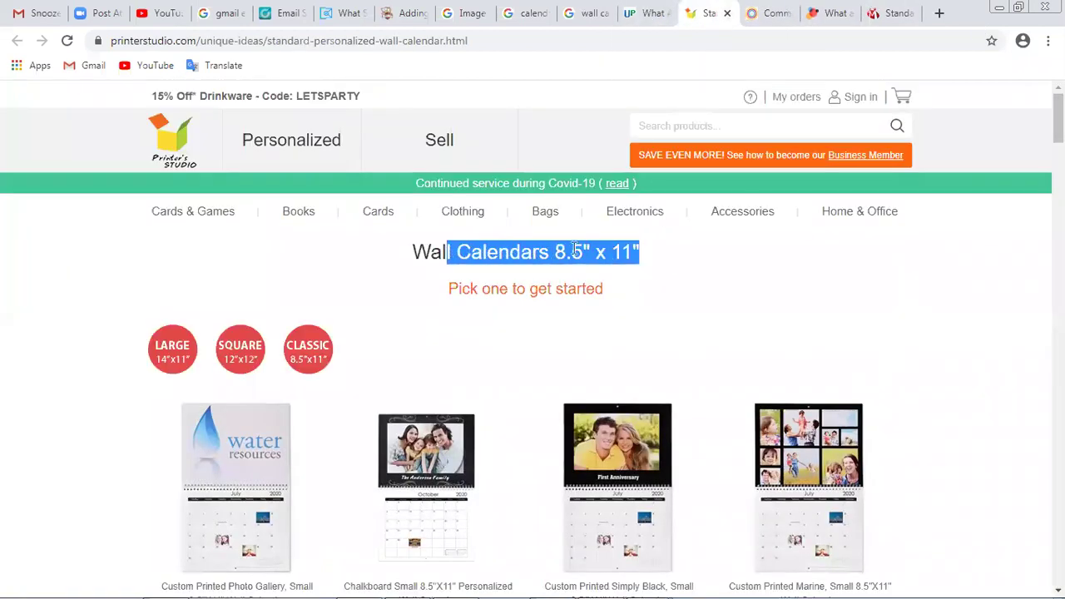
left_click(679, 260)
left_click_drag(641, 249, 412, 249)
left_click(687, 264)
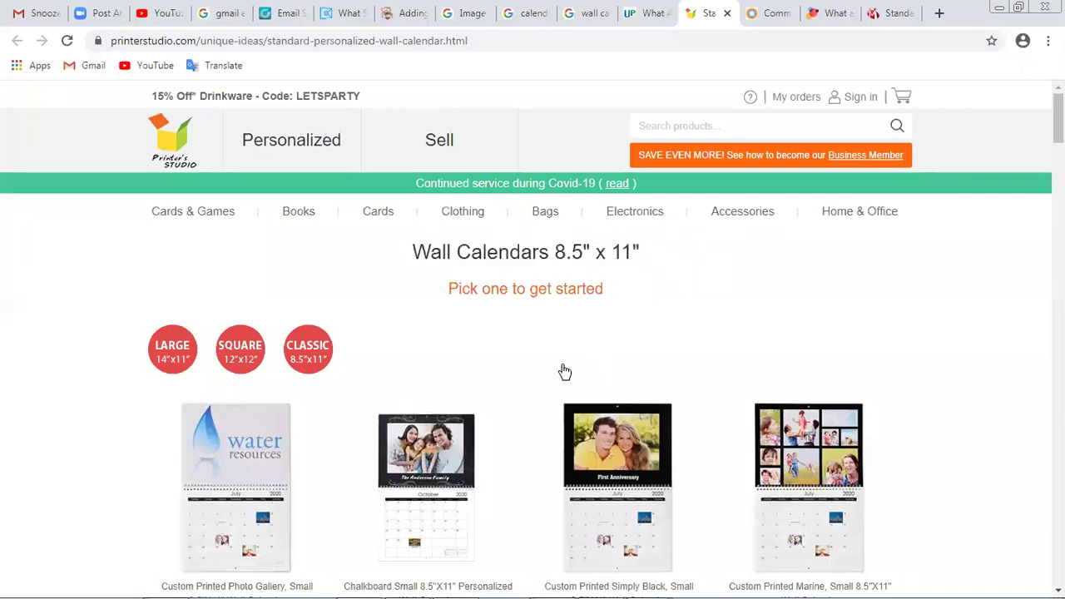
scroll(565, 371, "down", 3)
scroll(586, 383, "up", 3)
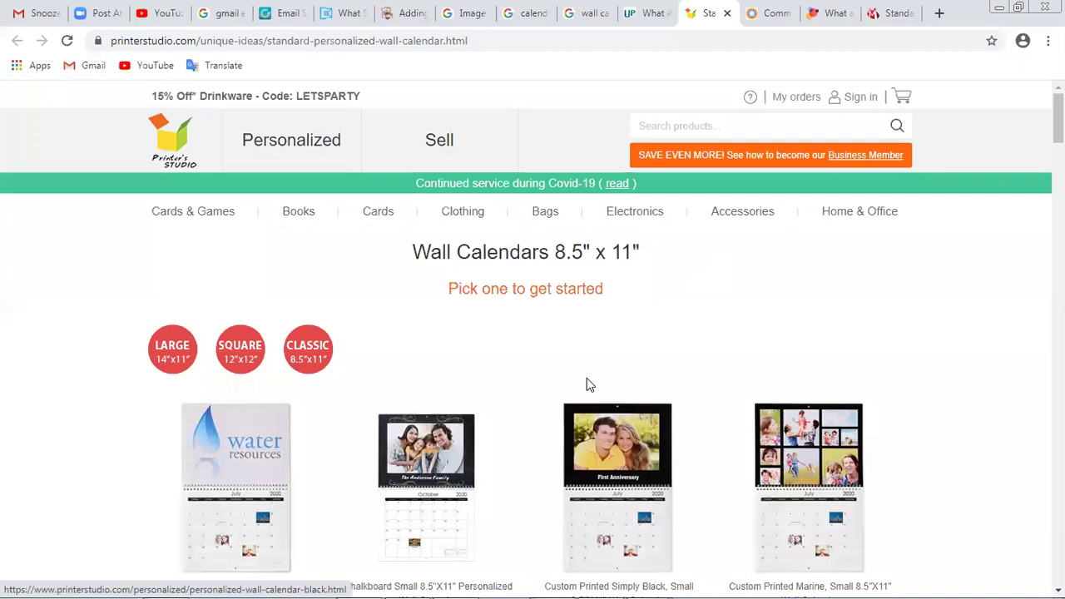
- Open the UPrinting calendar sizes page, dismiss its newsletter pop-up, and examine the wall, poster, magnetic and card calendar diagrams
left_click(646, 13)
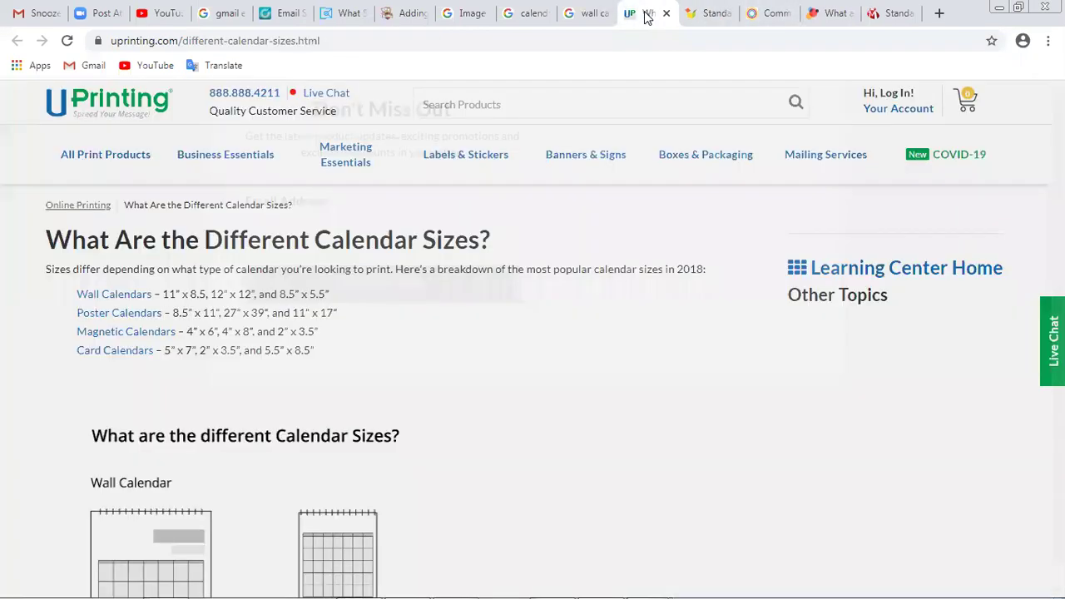
left_click(824, 191)
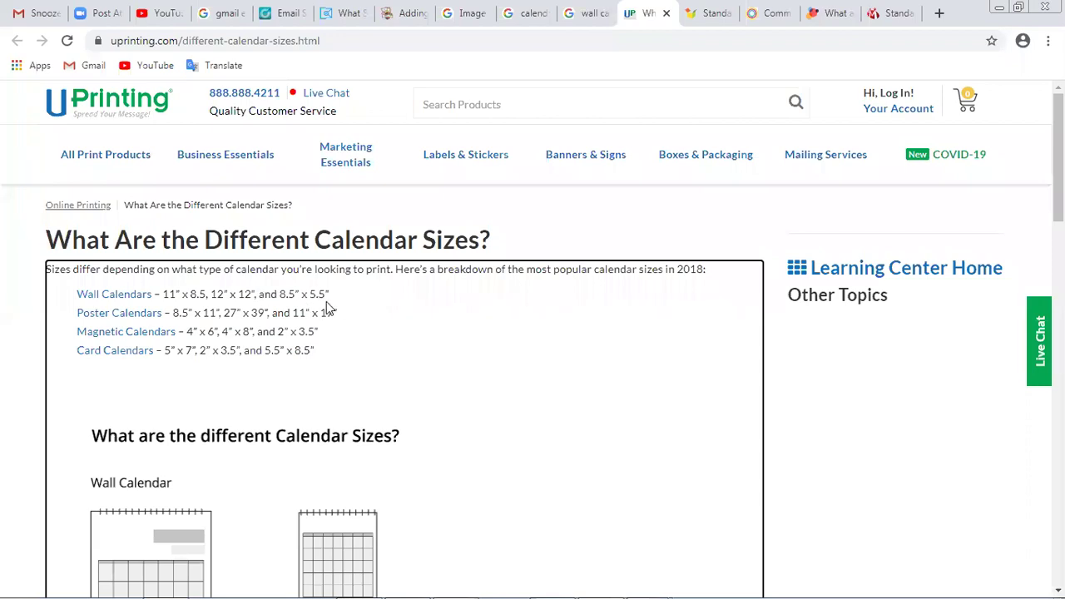
scroll(361, 333, "down", 4)
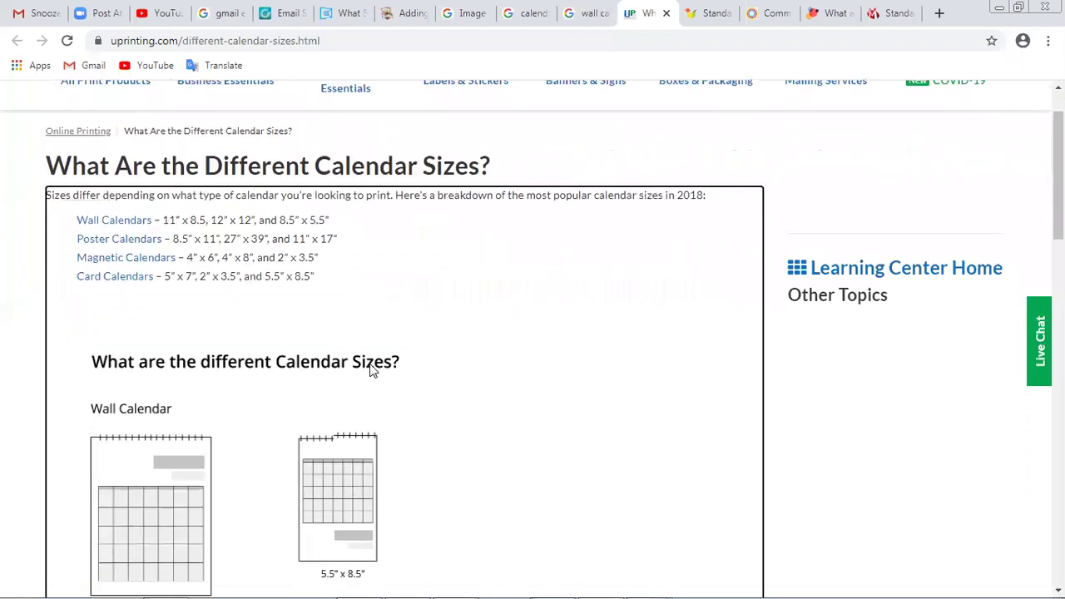
scroll(372, 371, "down", 1)
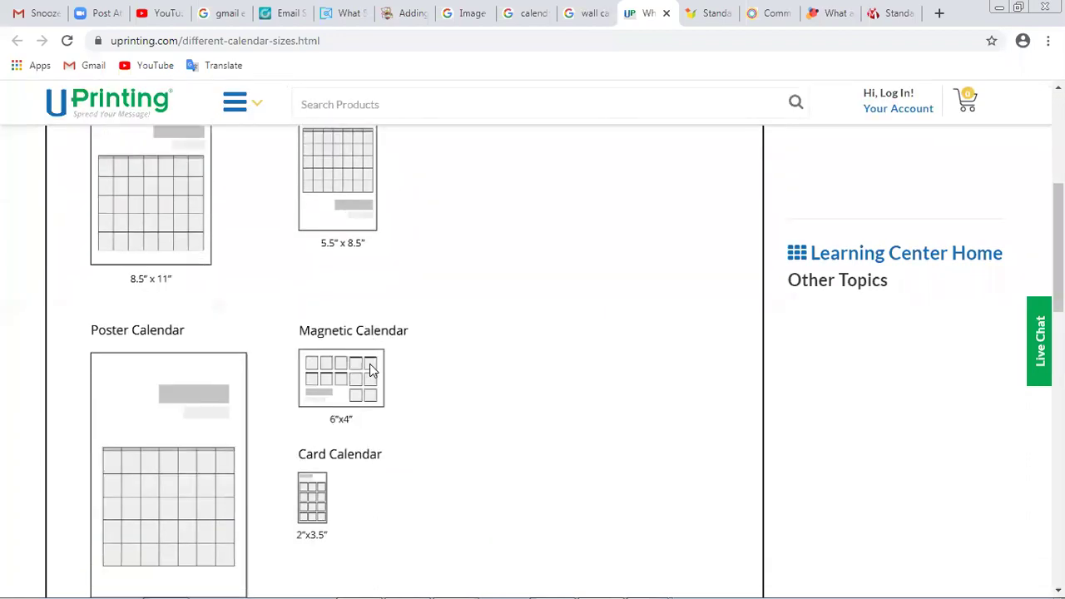
scroll(219, 338, "down", 1)
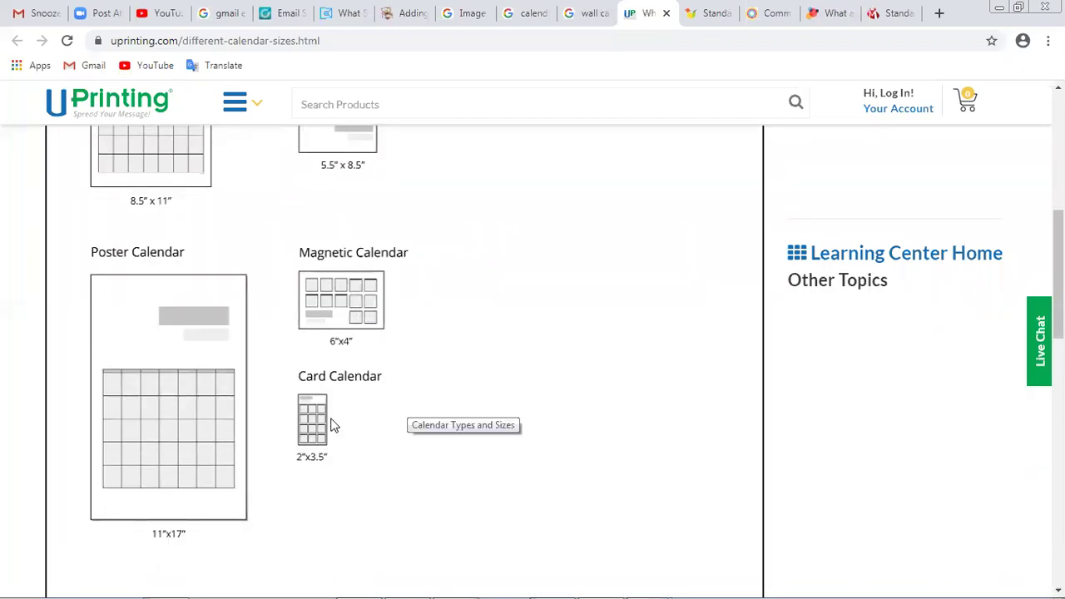
scroll(331, 425, "down", 3)
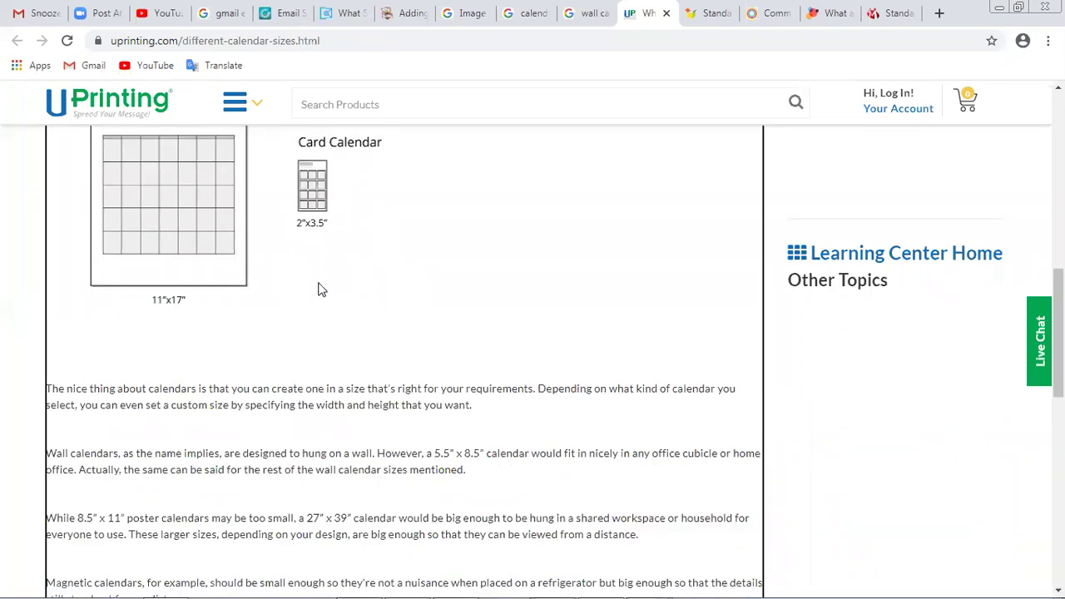
scroll(278, 241, "down", 5)
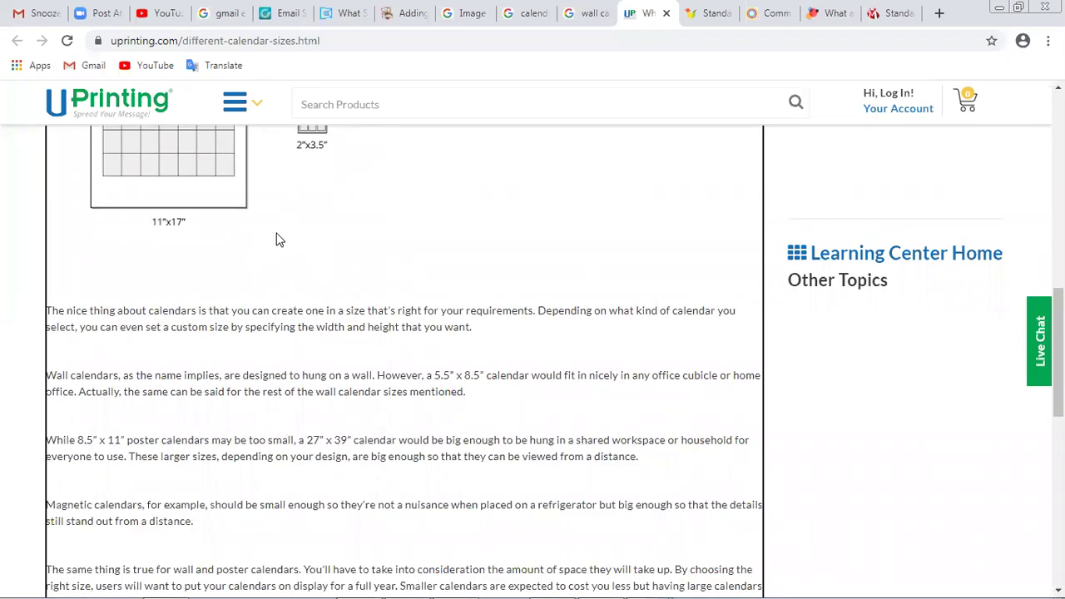
- Read the order quantity and pricing sections of the UPrinting article, highlighting part of the 8.5" x 11" wall calendar line
scroll(279, 241, "down", 4)
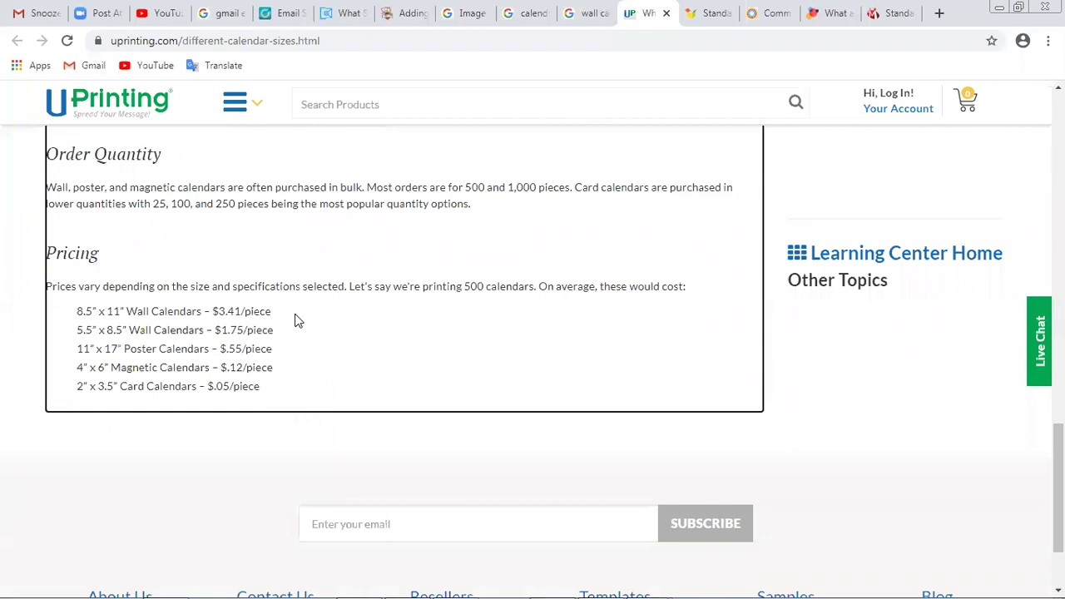
scroll(297, 321, "up", 4)
scroll(297, 321, "down", 4)
left_click_drag(169, 310, 221, 304)
left_click(285, 311)
- Go back to the size list at the start of the UPrinting article and highlight the wall calendar sizes
scroll(294, 328, "up", 6)
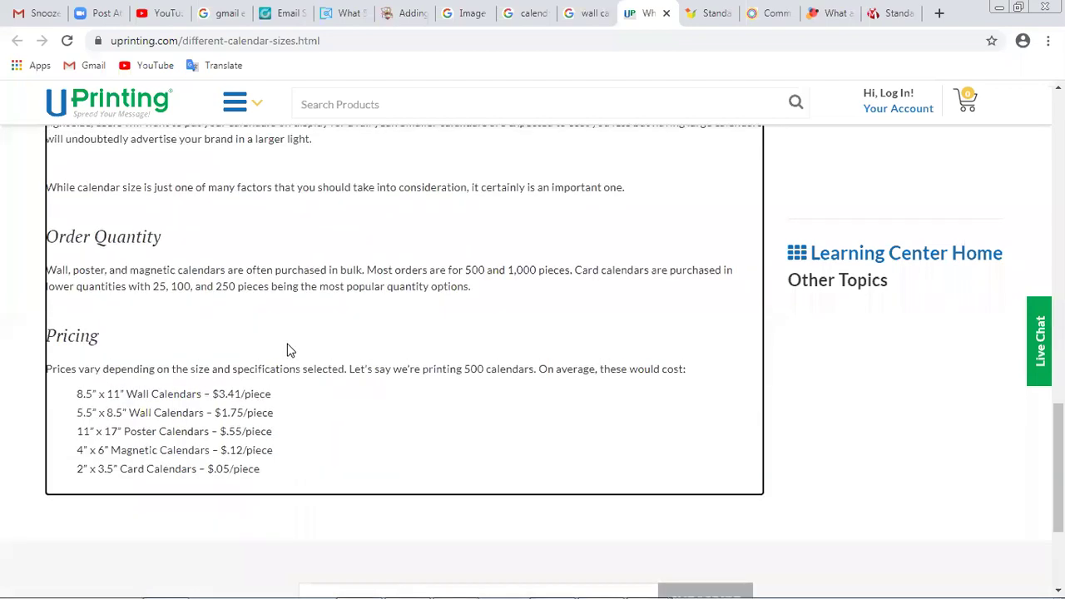
scroll(289, 349, "up", 10)
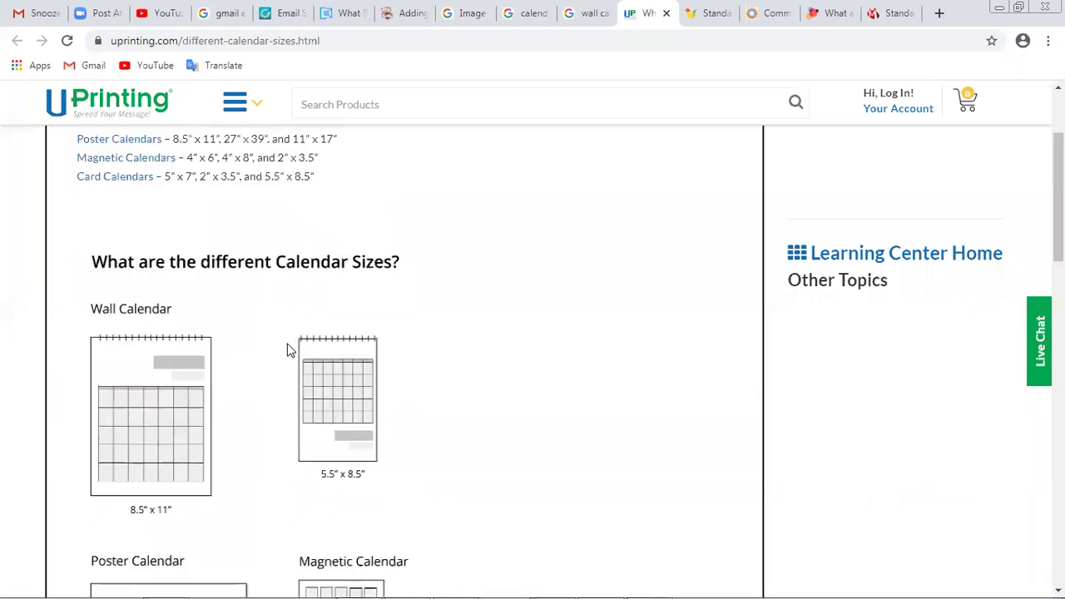
scroll(288, 349, "up", 2)
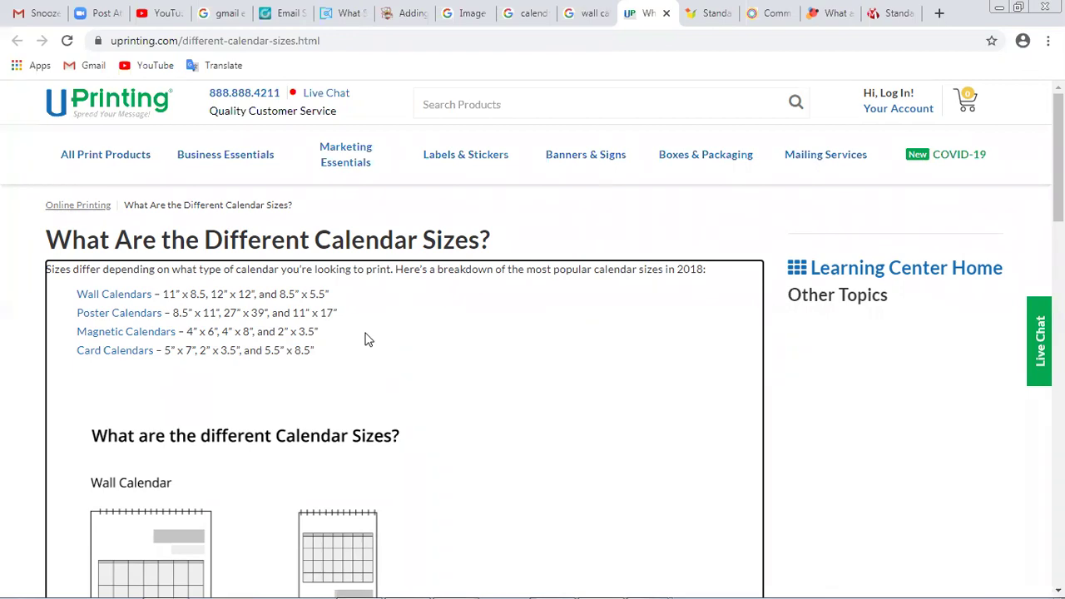
double_click(167, 294)
left_click(207, 296)
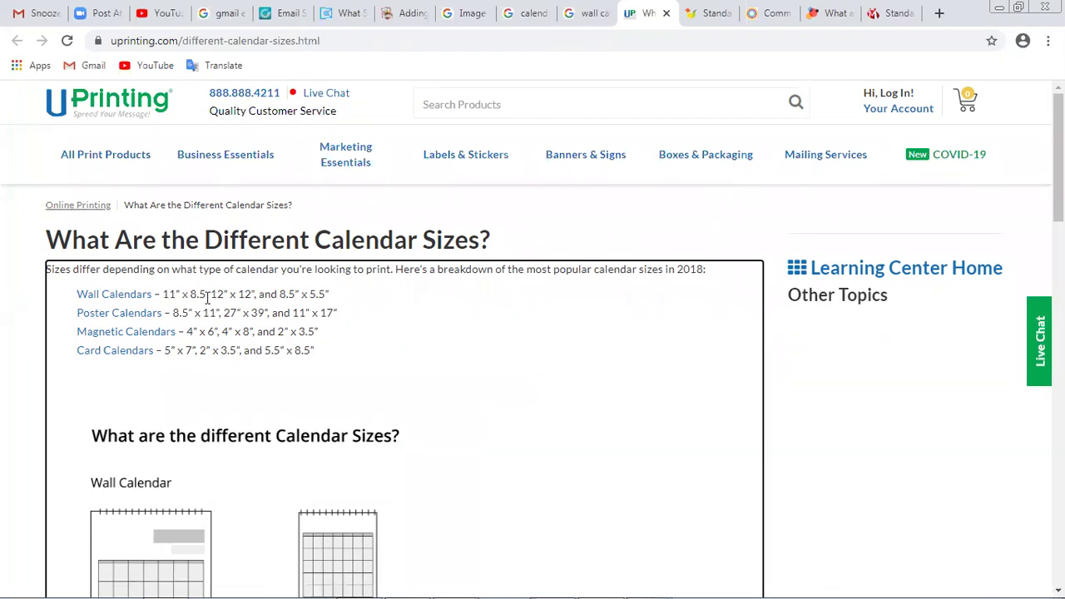
left_click_drag(164, 296, 332, 302)
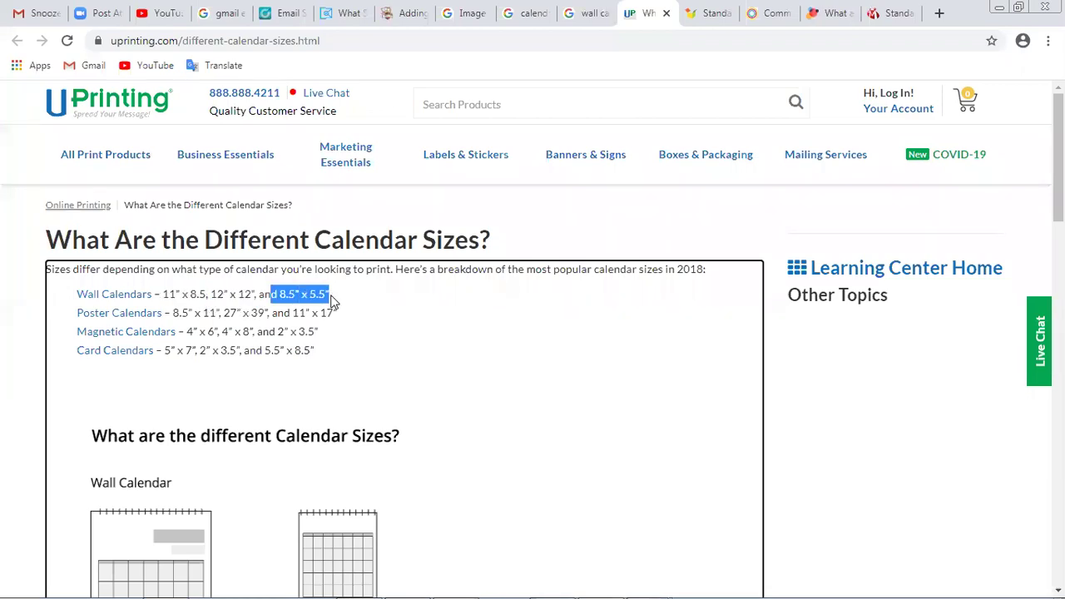
left_click(404, 302)
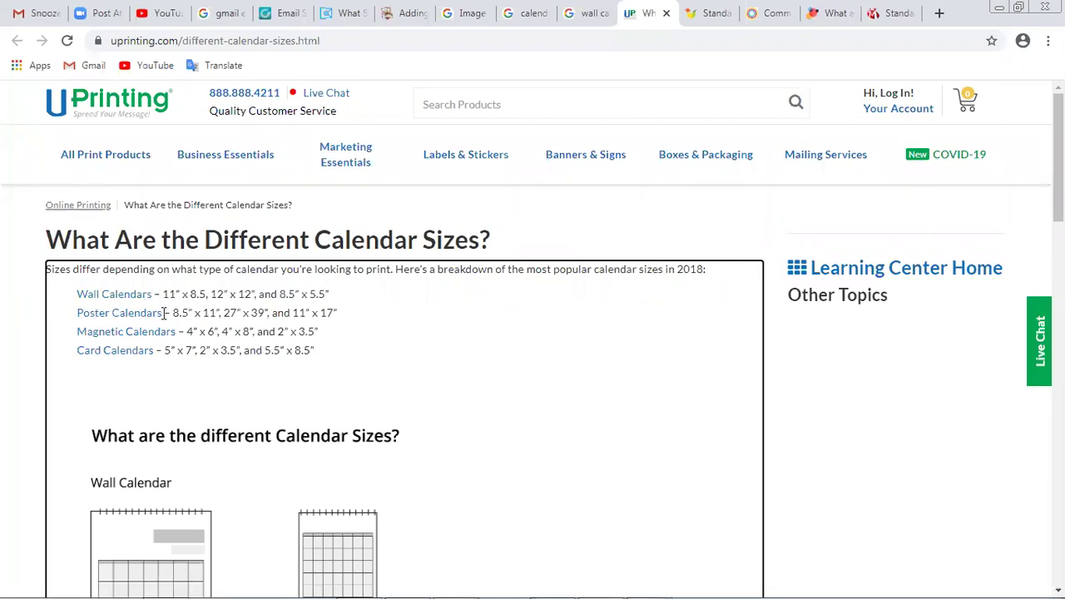
- Highlight the 11" x 17" size in the poster calendars line of the UPrinting list
left_click_drag(343, 313, 301, 324)
left_click(357, 326)
left_click_drag(336, 315, 298, 319)
left_click(375, 342)
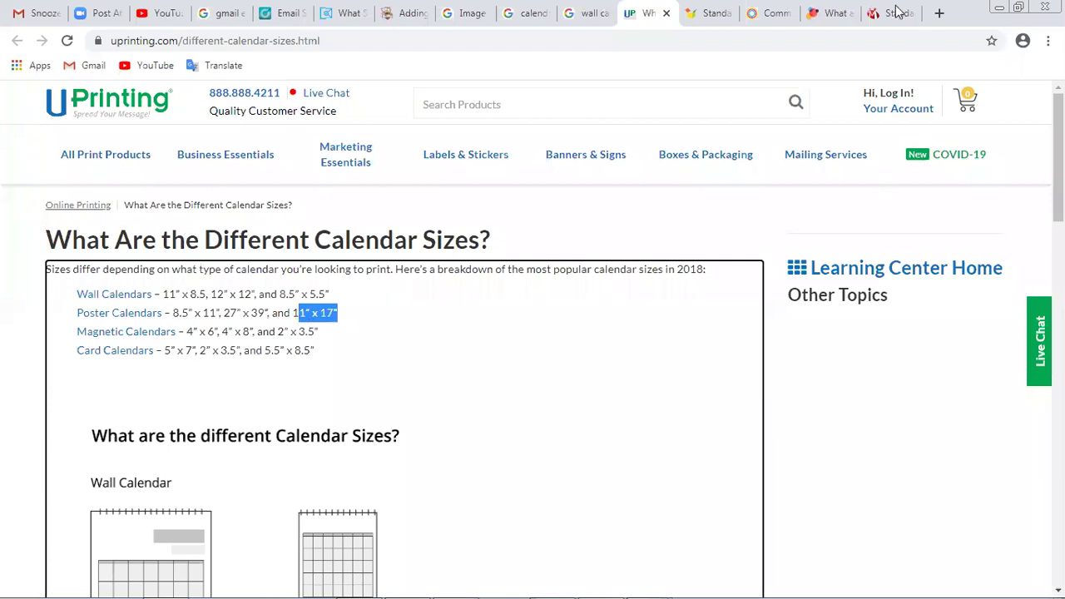
- Search Google Images for "wall calendar size" and preview the UPrinting diagram of the different calendar sizes
left_click(593, 14)
scroll(343, 198, "up", 9)
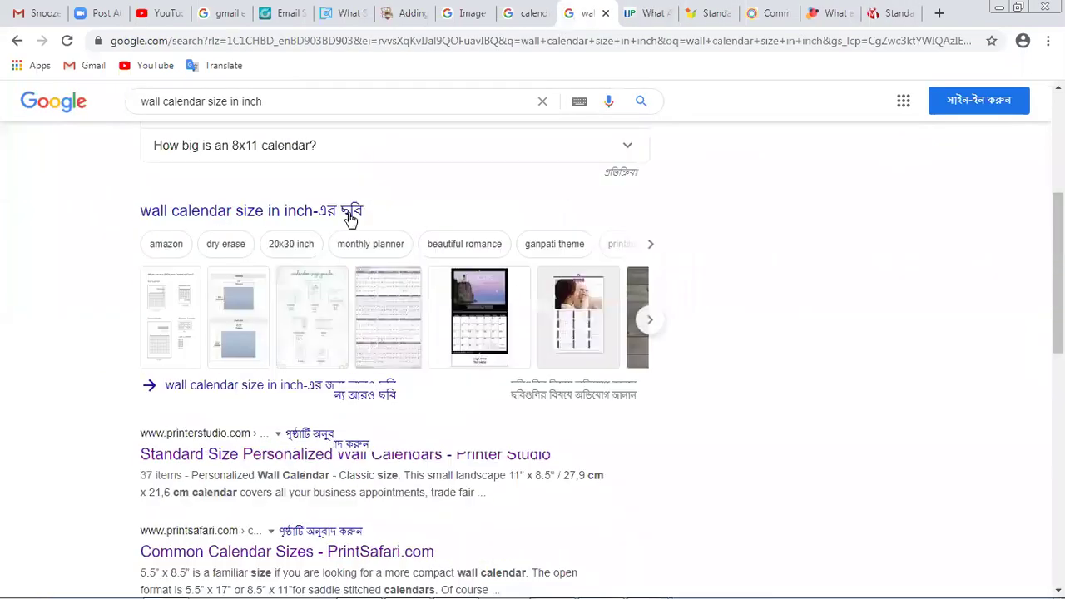
left_click_drag(242, 117, 364, 114)
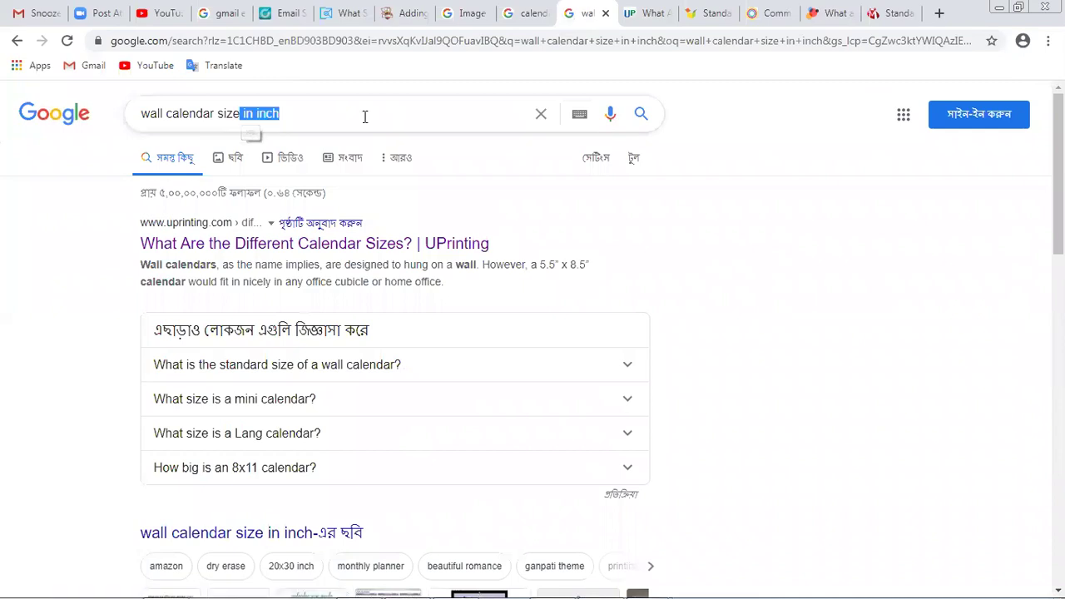
key("BackSpace")
key("Return")
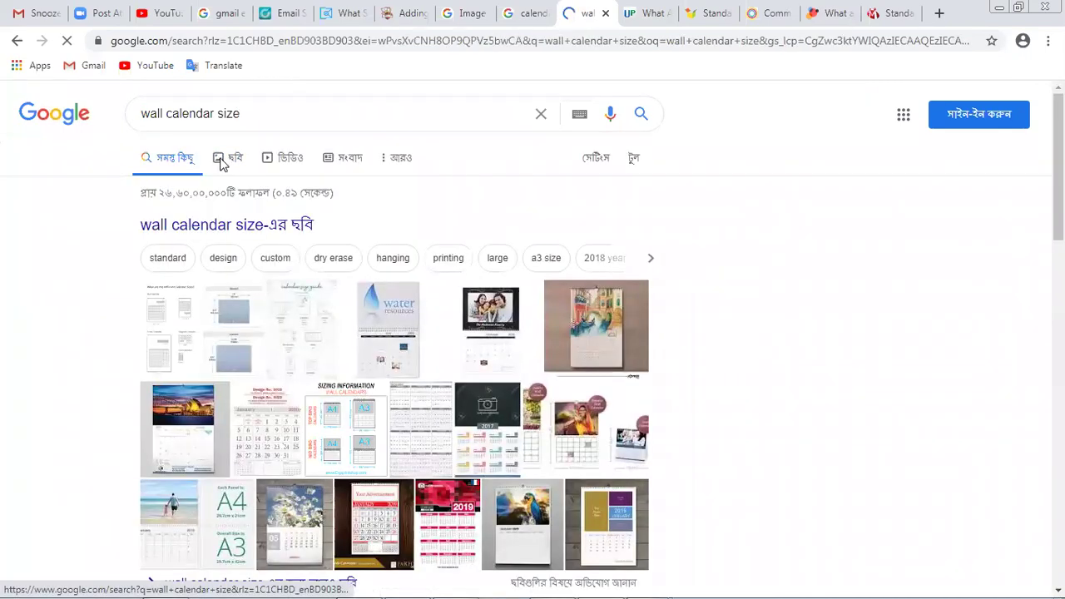
left_click(223, 163)
left_click(63, 320)
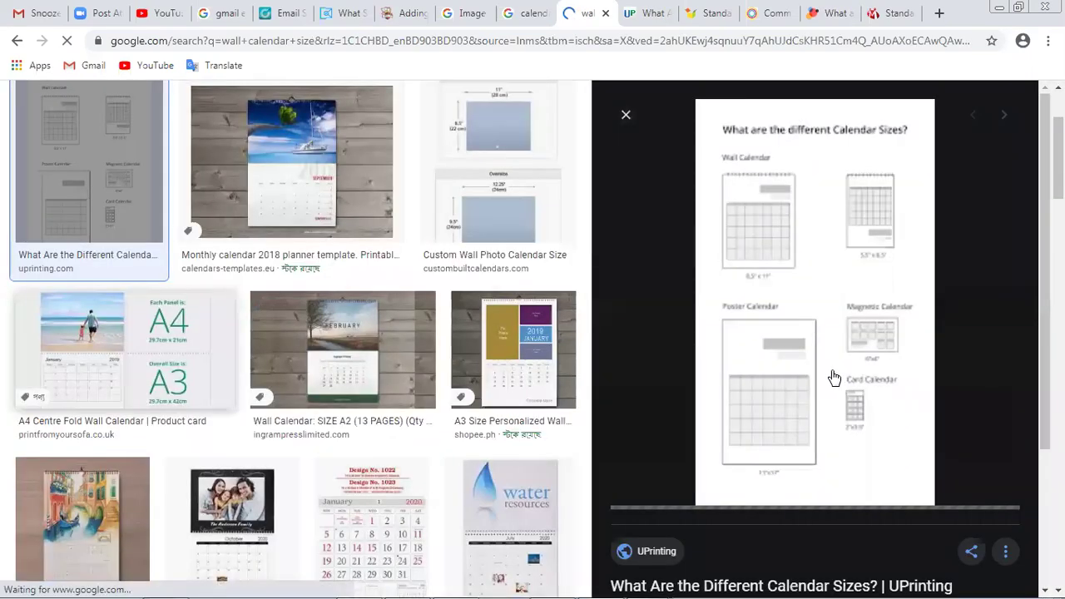
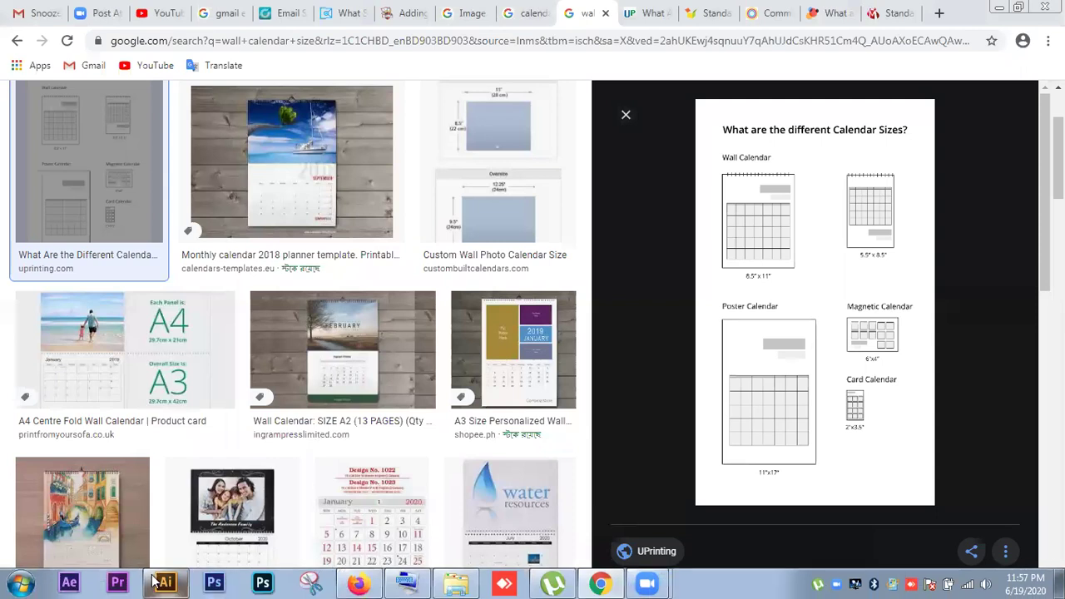
- Switch to Illustrator and start a new document measured in inches, 11 in wide and 17 in high
left_click(166, 582)
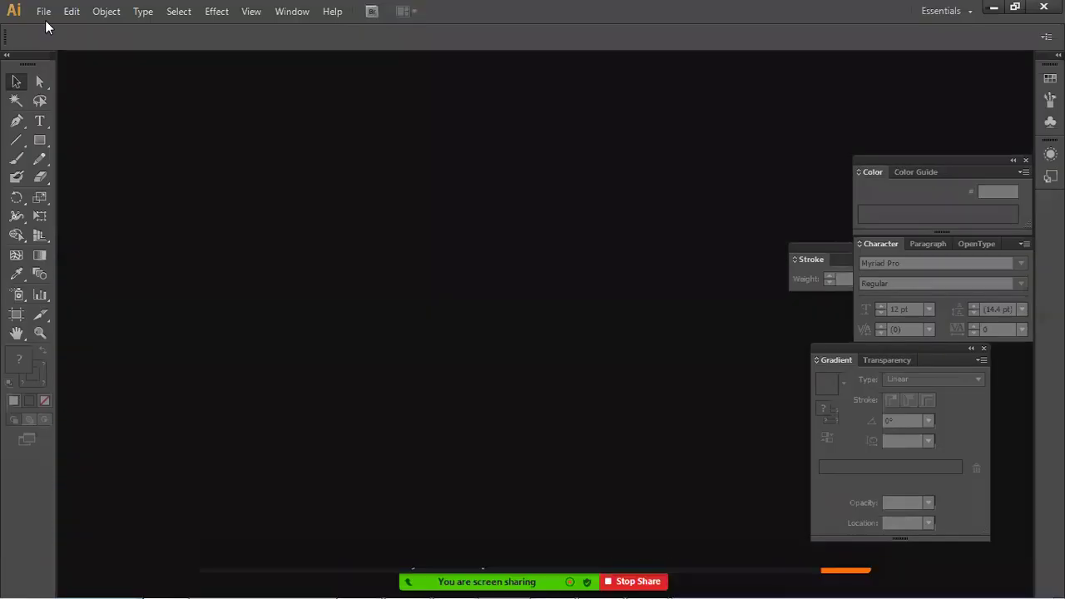
left_click(45, 18)
left_click(53, 29)
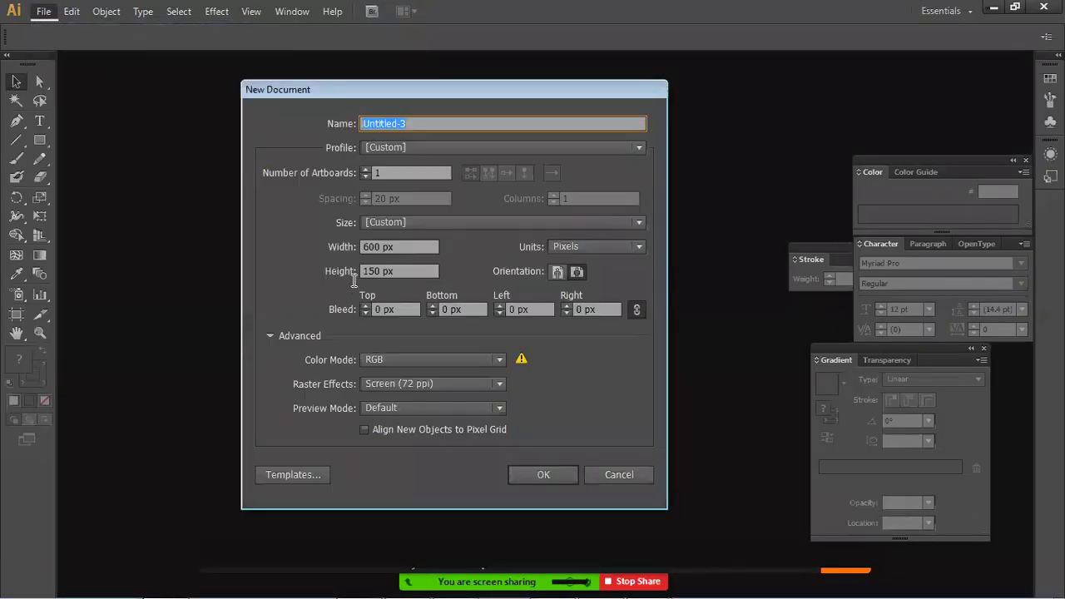
left_click(564, 248)
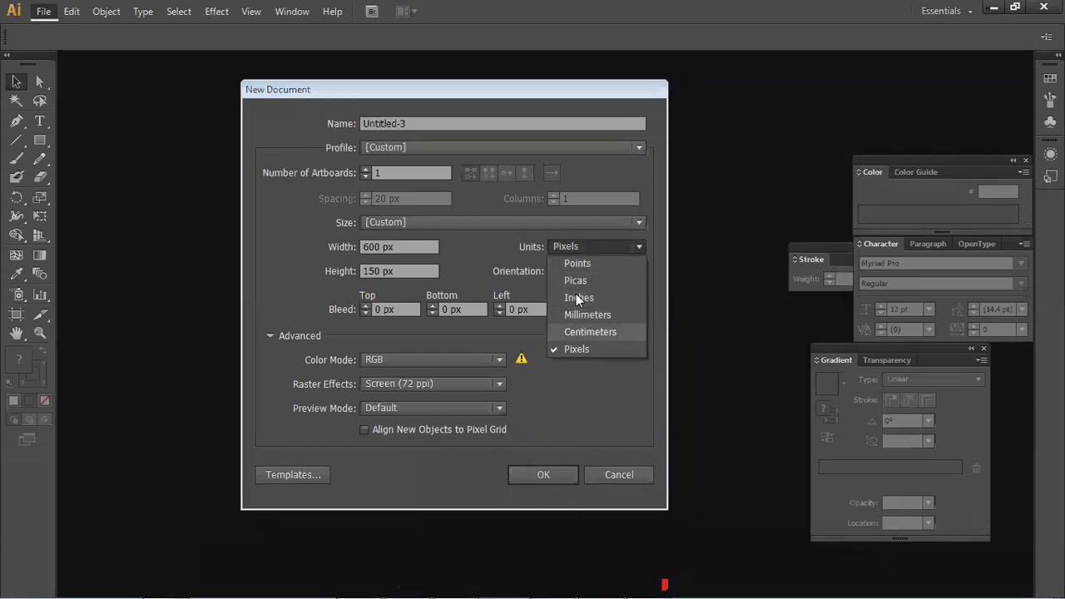
left_click(587, 296)
left_click_drag(431, 249, 305, 248)
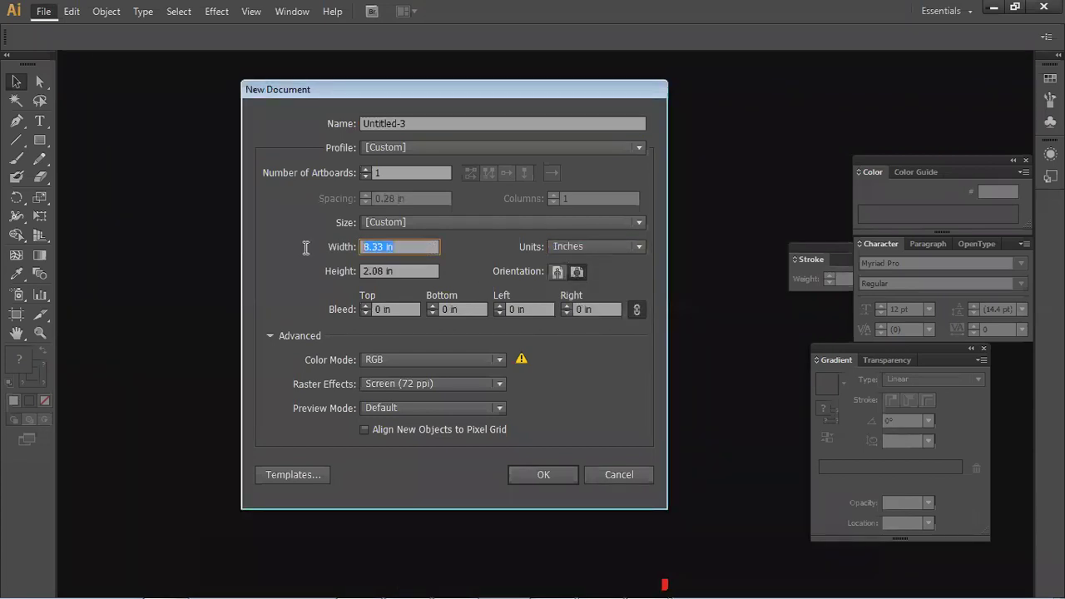
type("8.5")
key("Tab")
type("17")
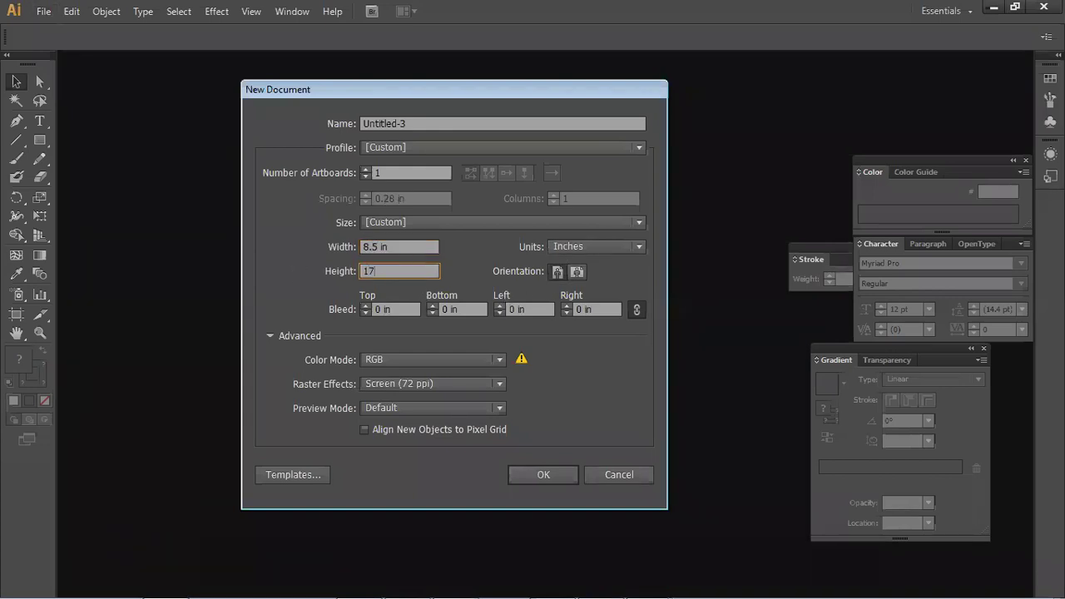
key("shift+Tab")
type("11")
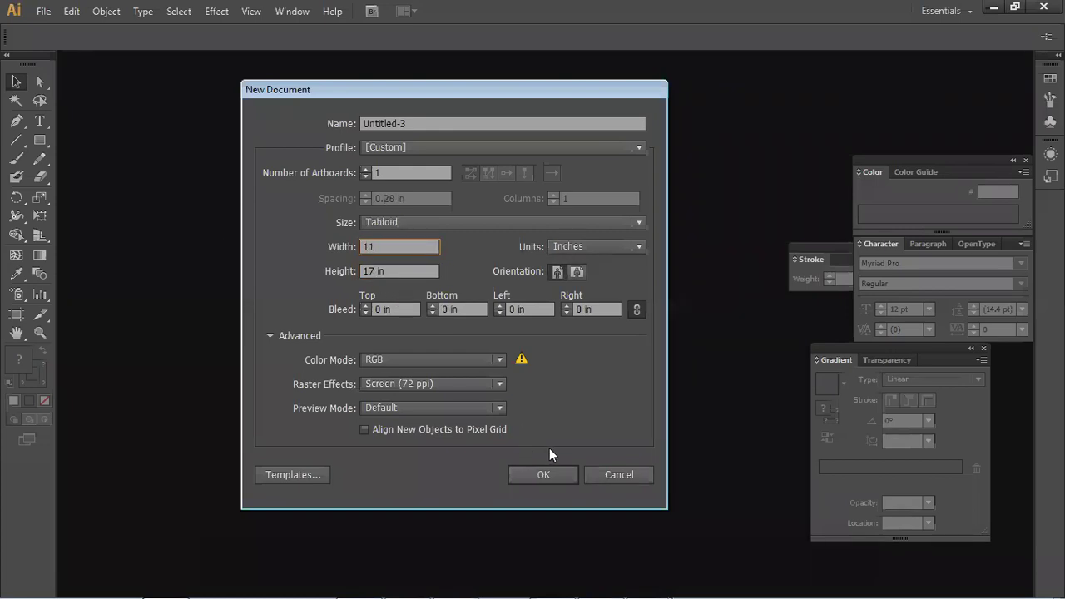
- Set raster effects to High (300 ppi) and the color mode to CMYK, and create the Tabloid-size document
left_click(437, 389)
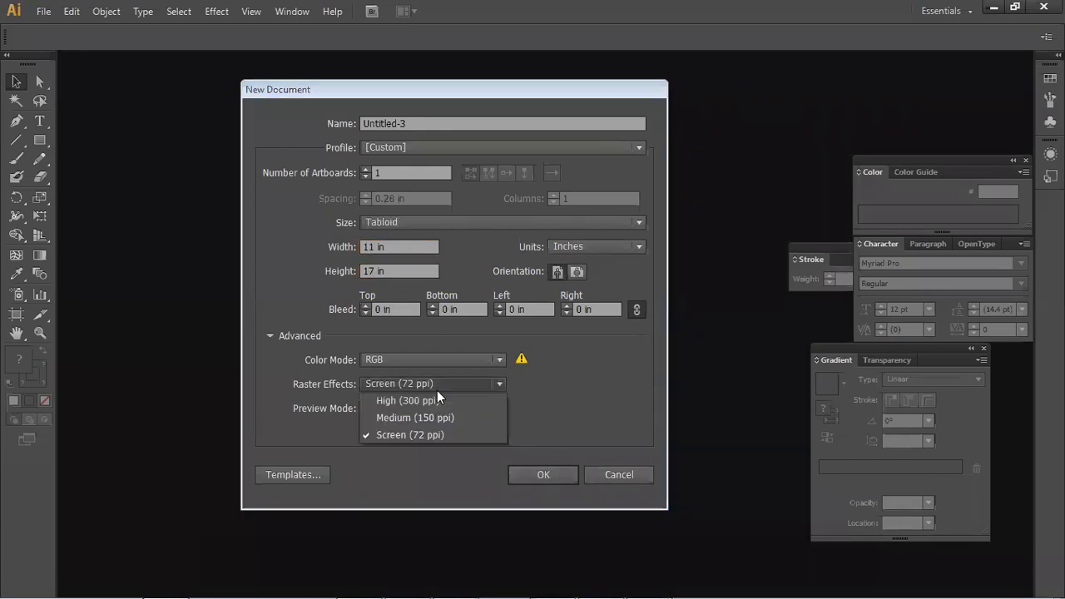
left_click(416, 403)
left_click(416, 361)
left_click(401, 381)
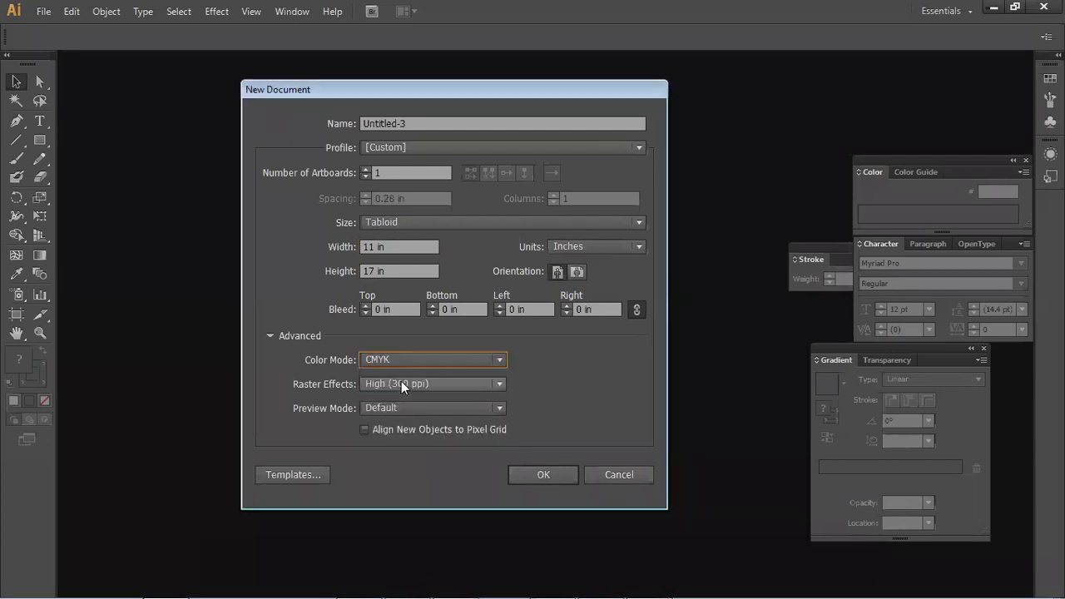
left_click(432, 219)
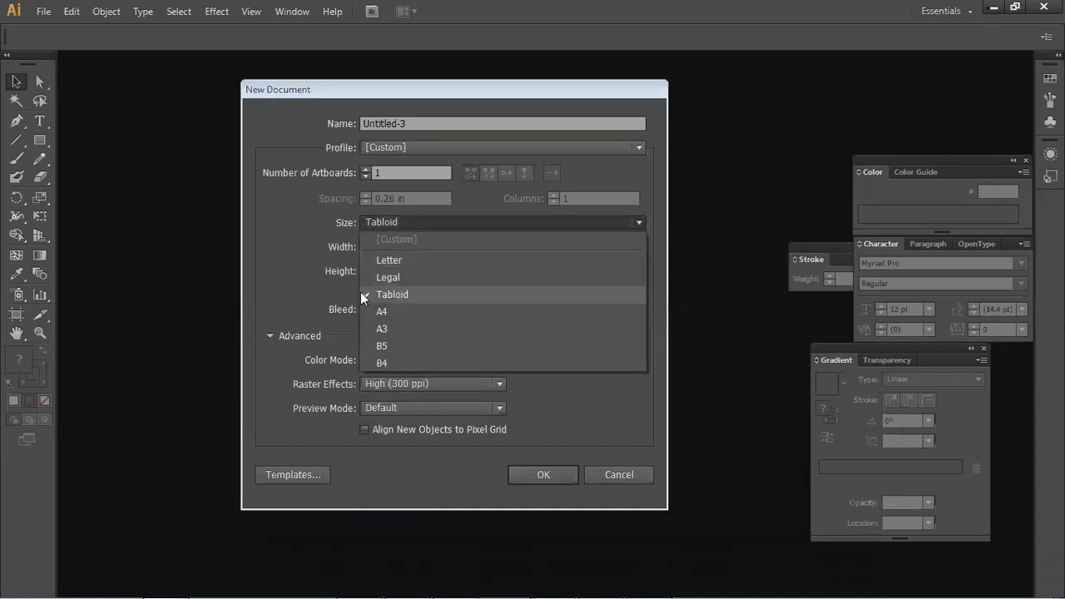
left_click(290, 260)
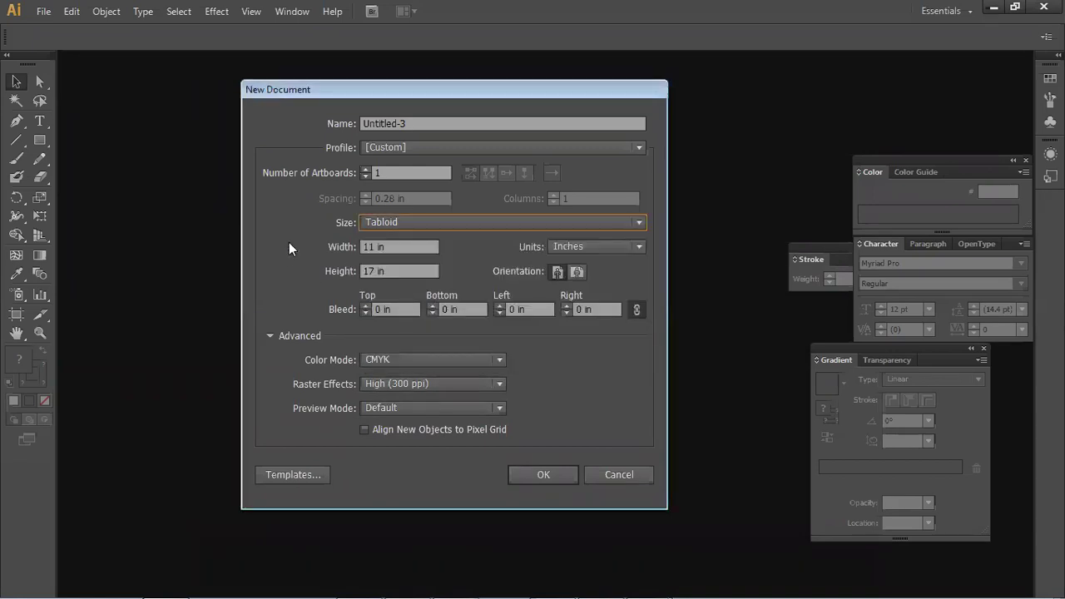
left_click(540, 472)
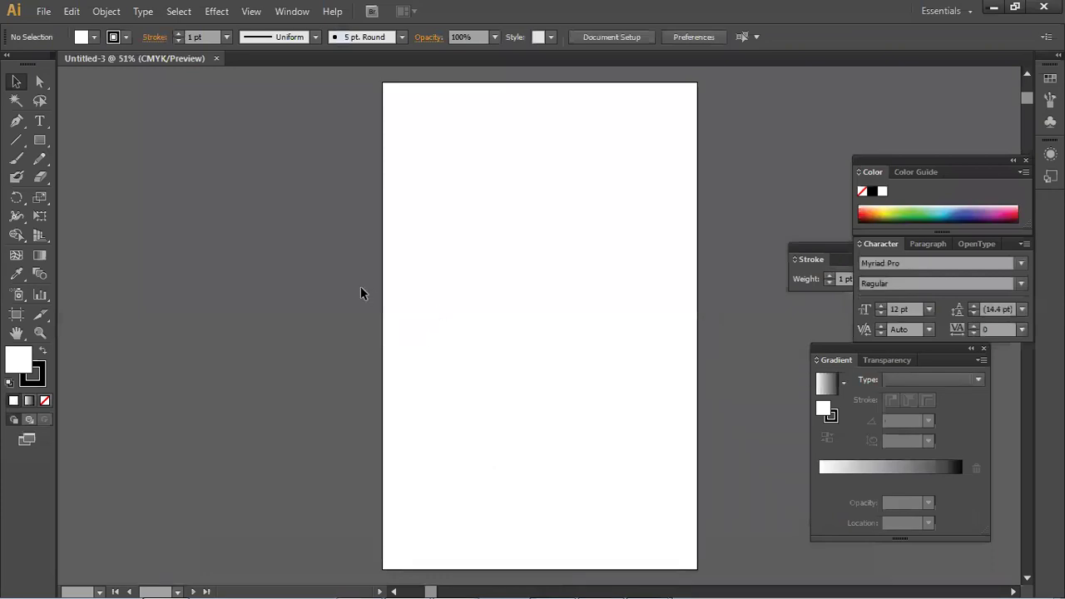
- Draw a white rectangle covering the whole artboard from its upper-left to its lower-right corner
left_click_drag(454, 294, 385, 283)
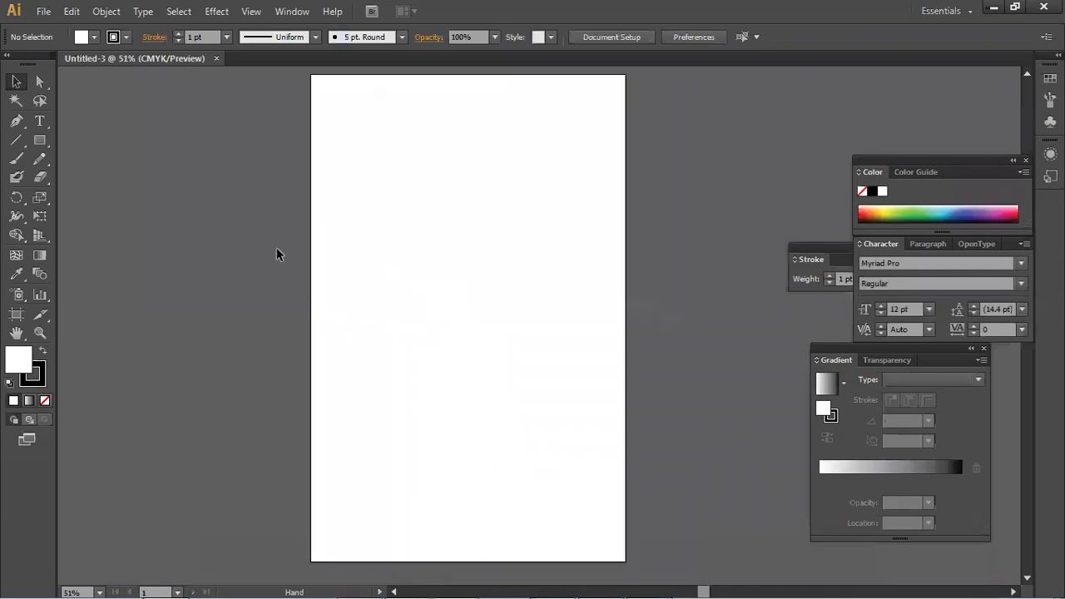
left_click(43, 146)
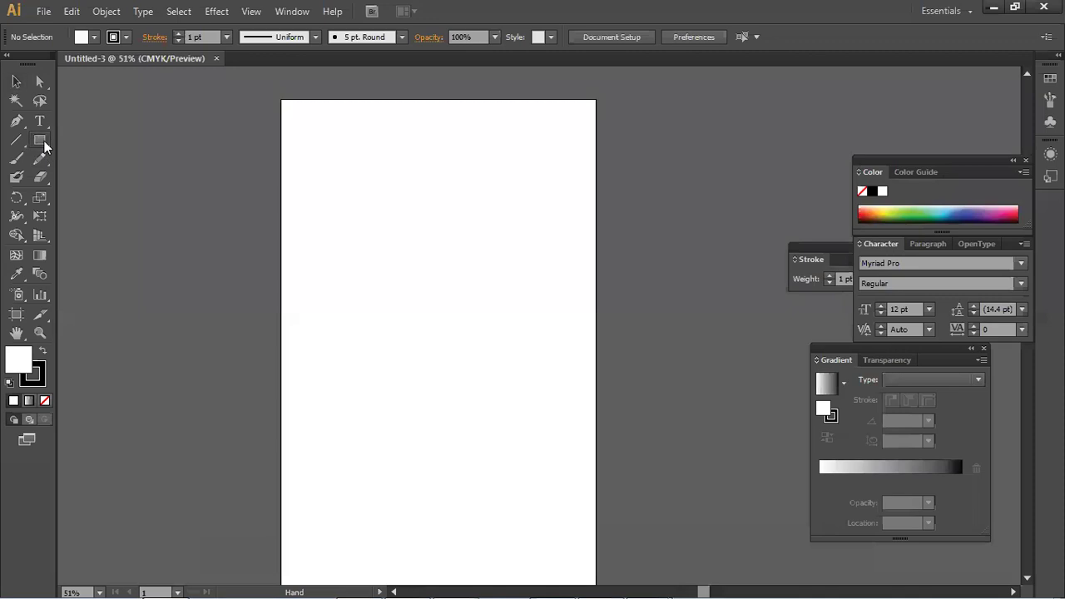
left_click(44, 147)
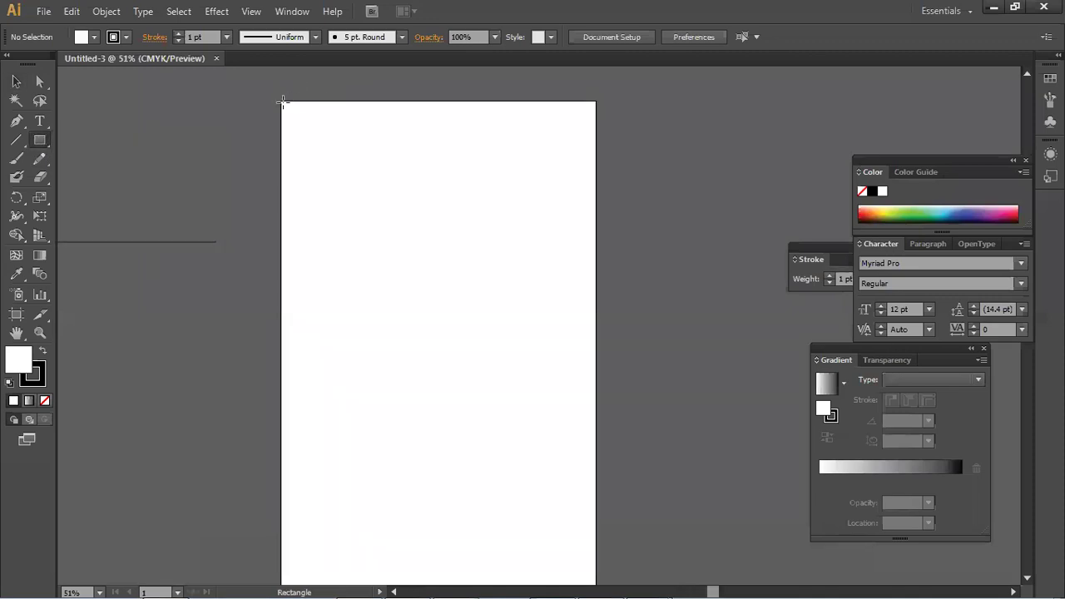
left_click_drag(283, 100, 595, 513)
left_click(18, 83)
left_click(83, 198)
- Remove the stroke from the artboard-sized rectangle, keeping its white fill
left_click(290, 392)
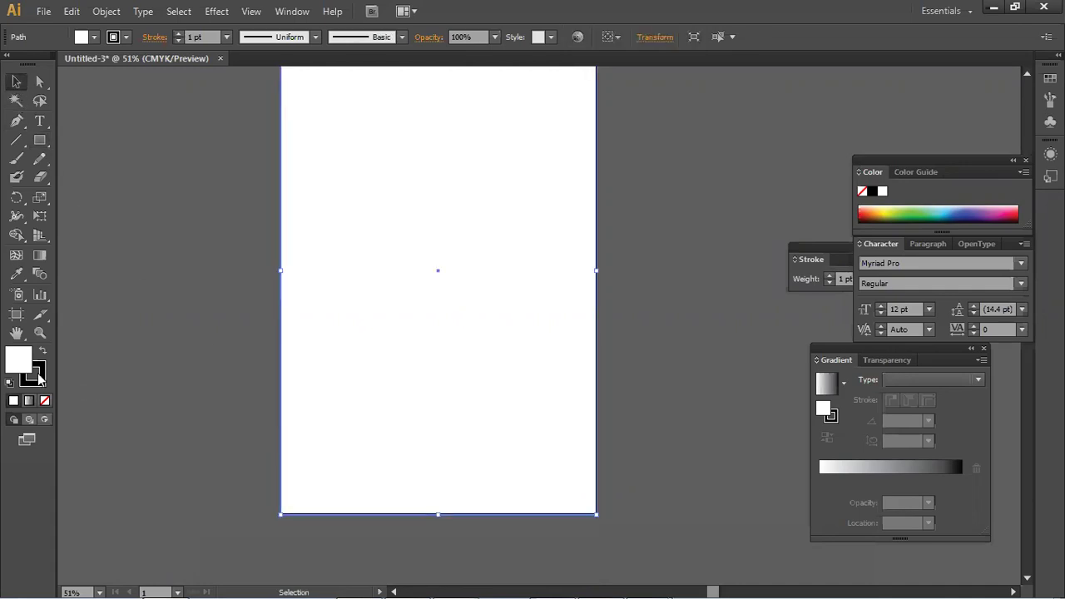
left_click(39, 376)
key("slash")
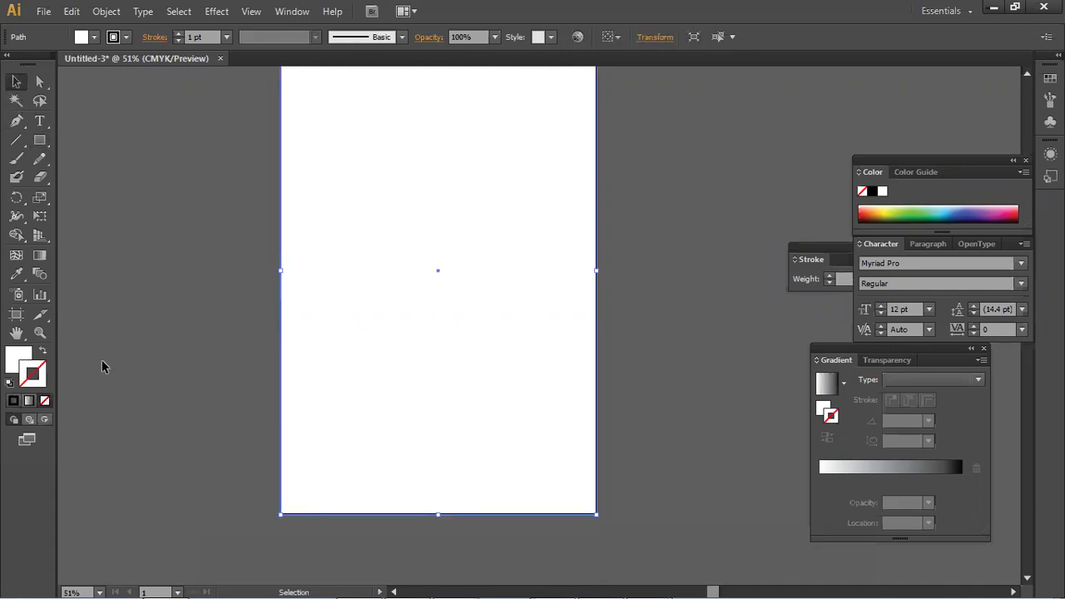
key("x")
left_click(187, 360)
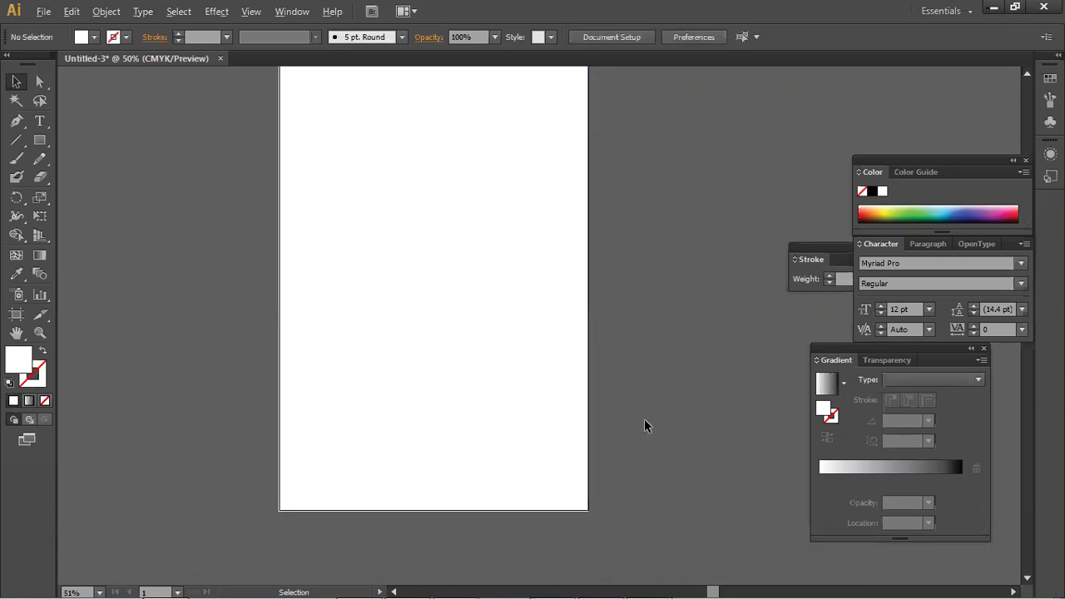
- Pull the rectangle's lower edge up to align with the bottom boundary of the artboard
scroll(636, 449, "up", 1)
scroll(604, 476, "up", 1)
scroll(605, 480, "up", 1)
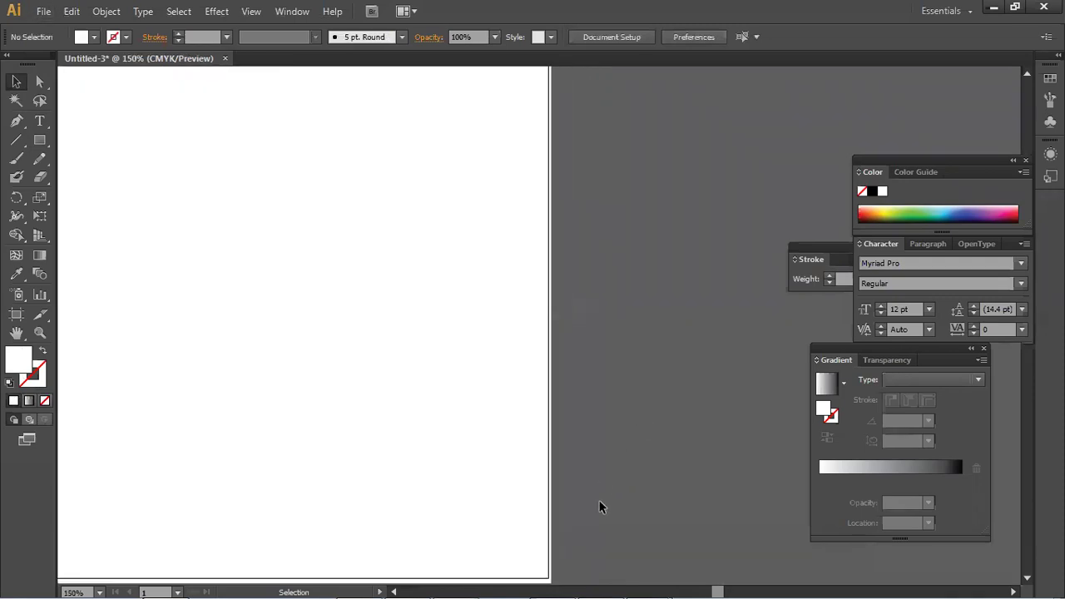
left_click(442, 424)
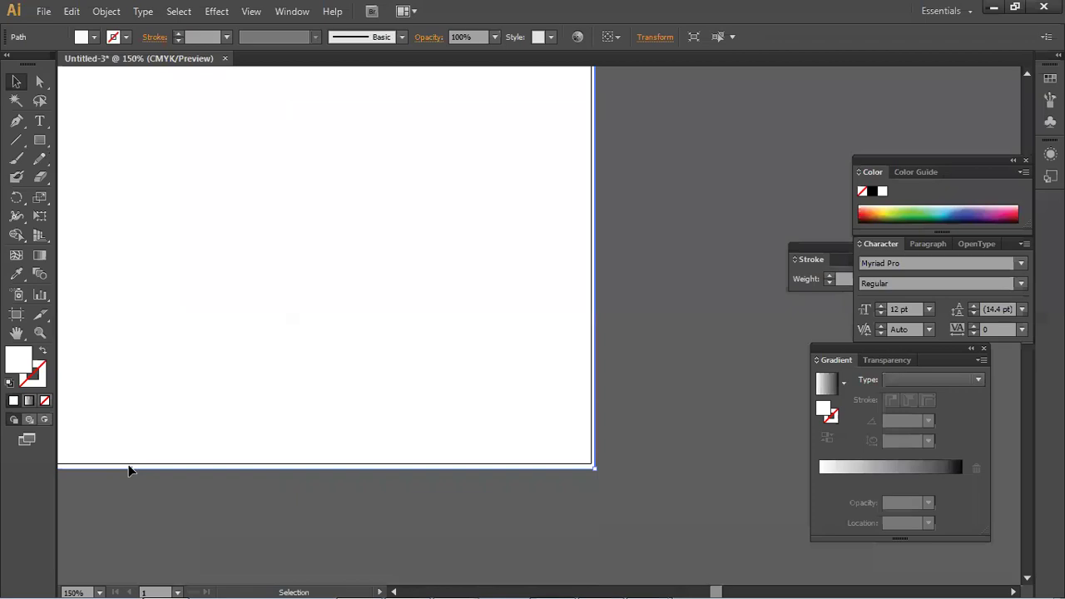
left_click_drag(129, 470, 128, 466)
left_click(599, 399)
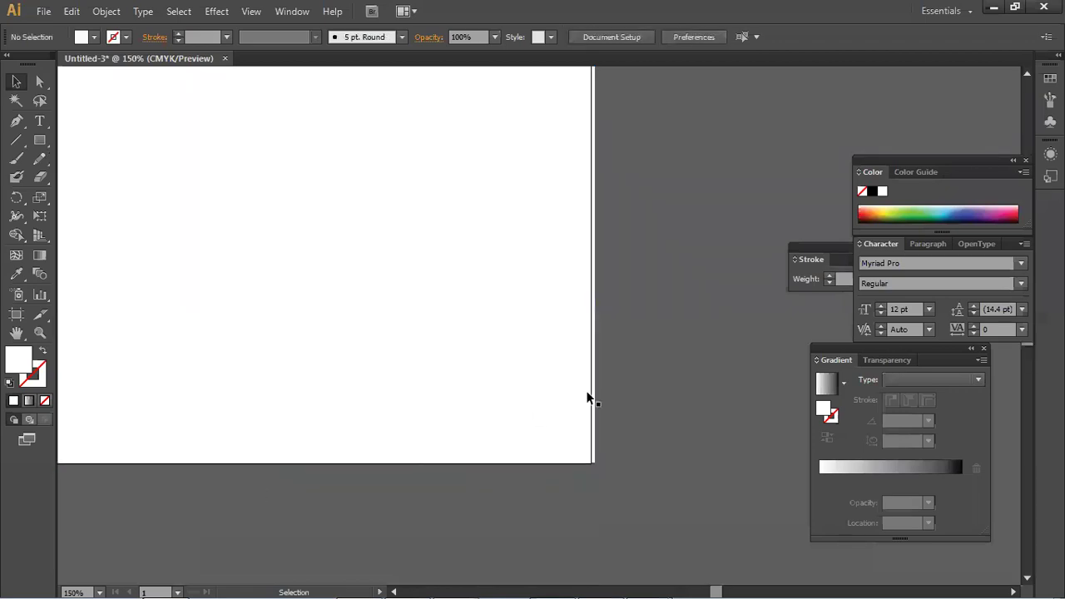
- Move the rectangle's right edge inward to align exactly with the artboard's right boundary, and deselect it
scroll(559, 360, "up", 1)
left_click_drag(613, 181, 590, 316)
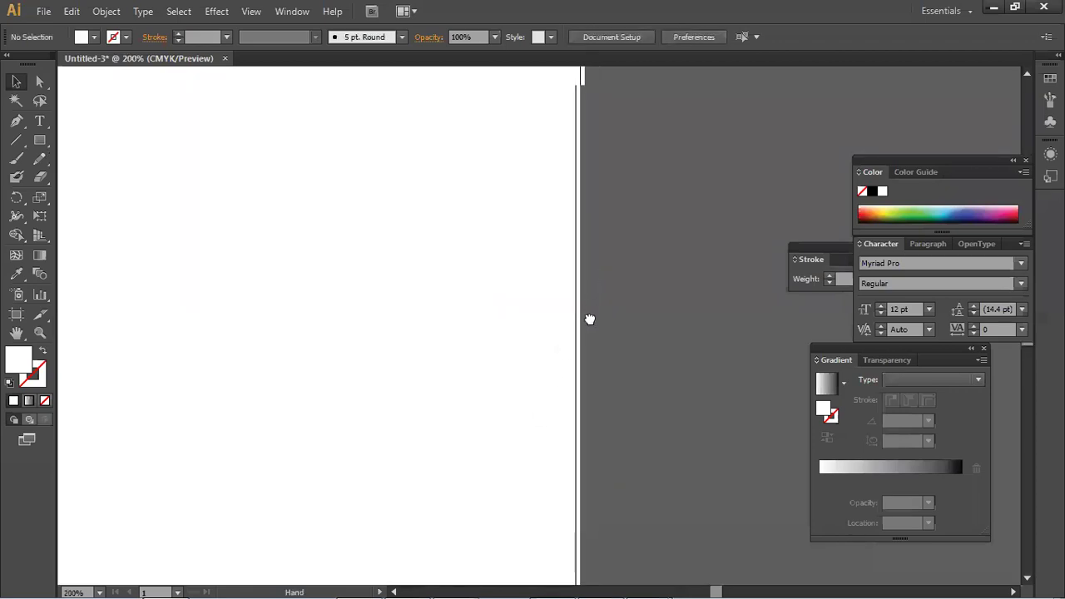
left_click(577, 243)
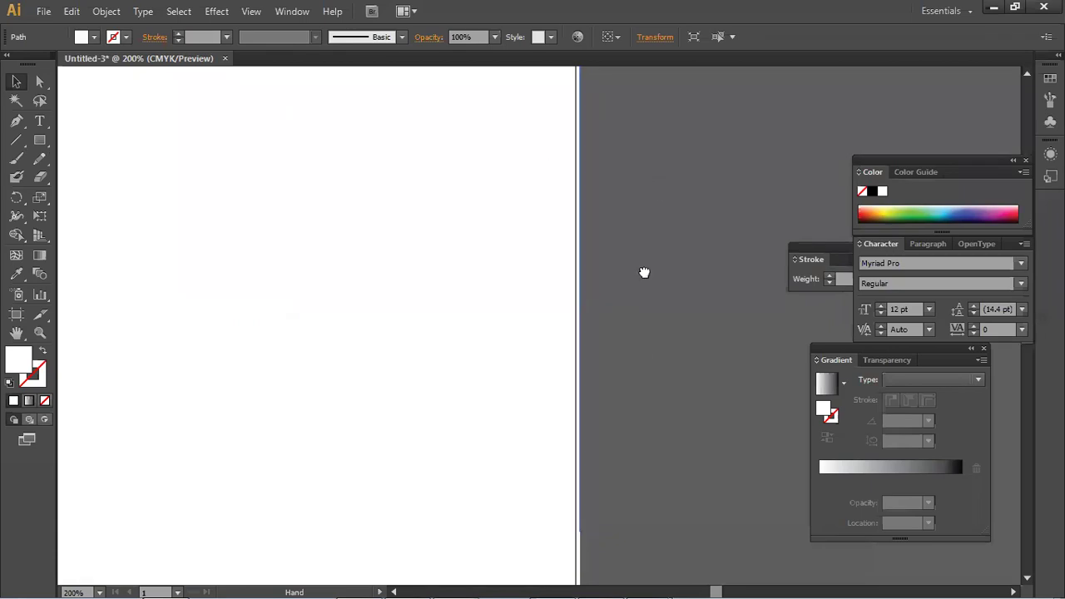
scroll(637, 381, "down", 1)
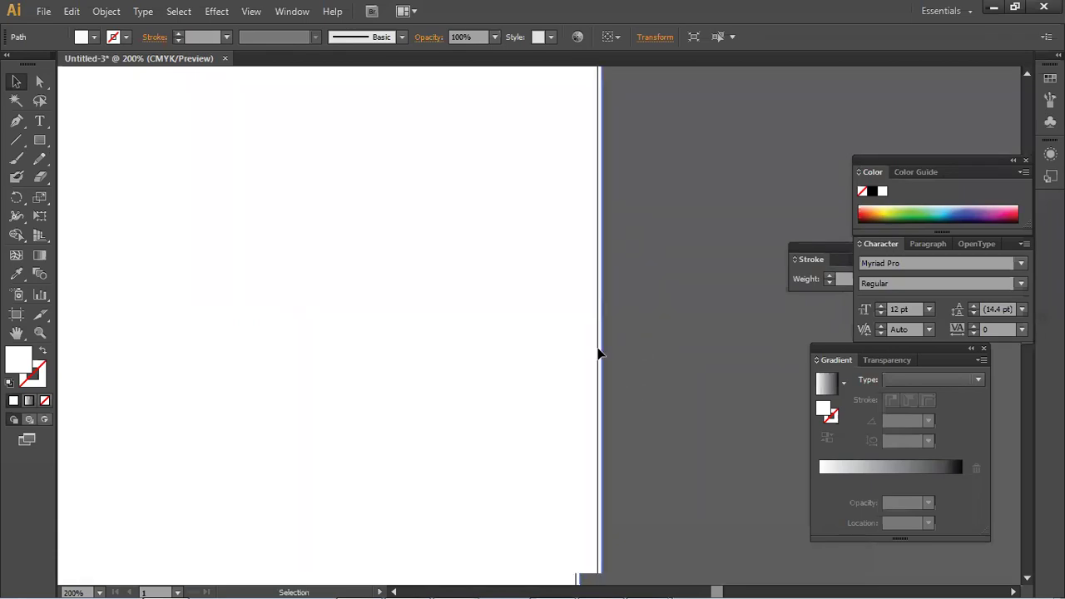
scroll(594, 246, "down", 1)
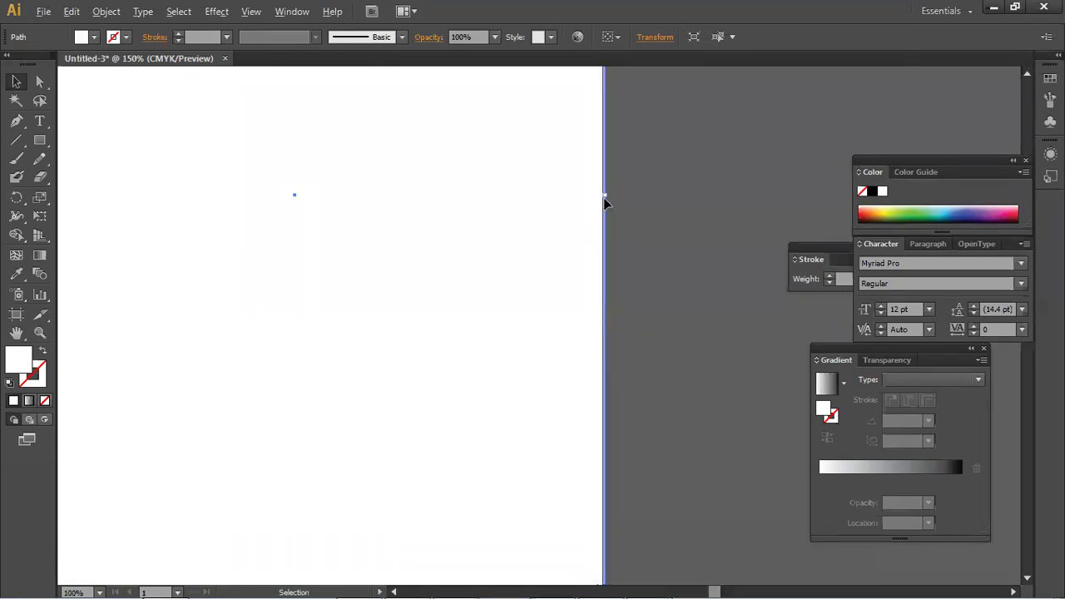
scroll(604, 202, "up", 4)
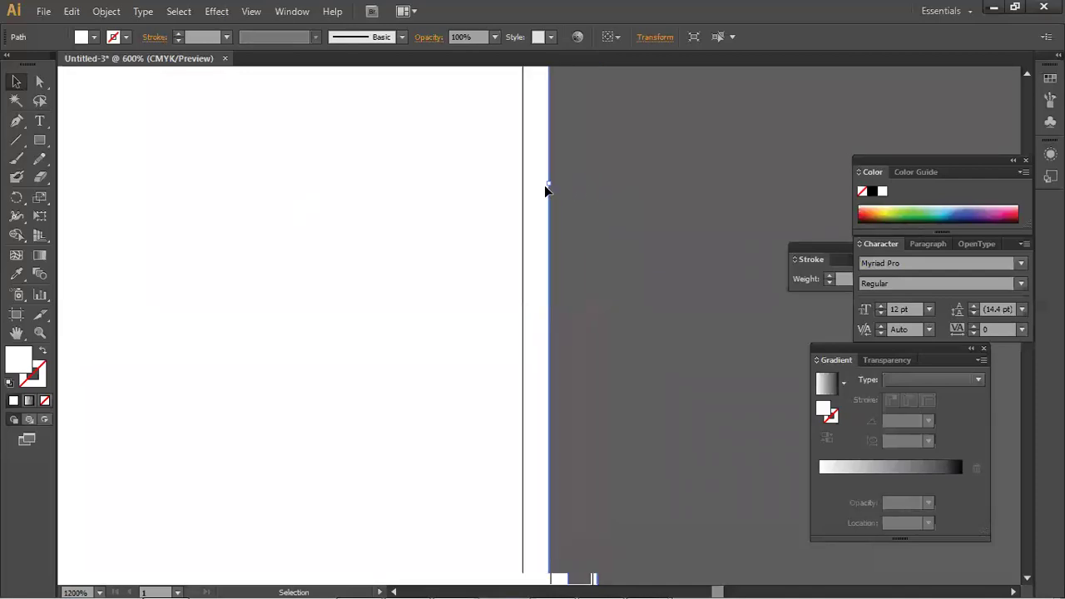
left_click_drag(546, 183, 523, 183)
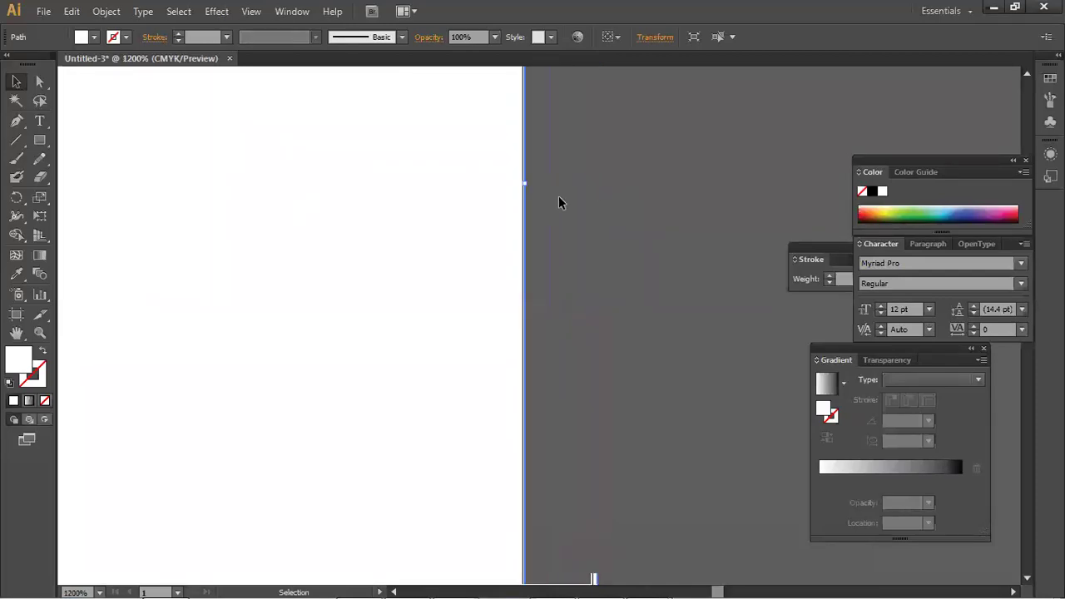
scroll(387, 249, "down", 1)
key("ctrl+shift+a")
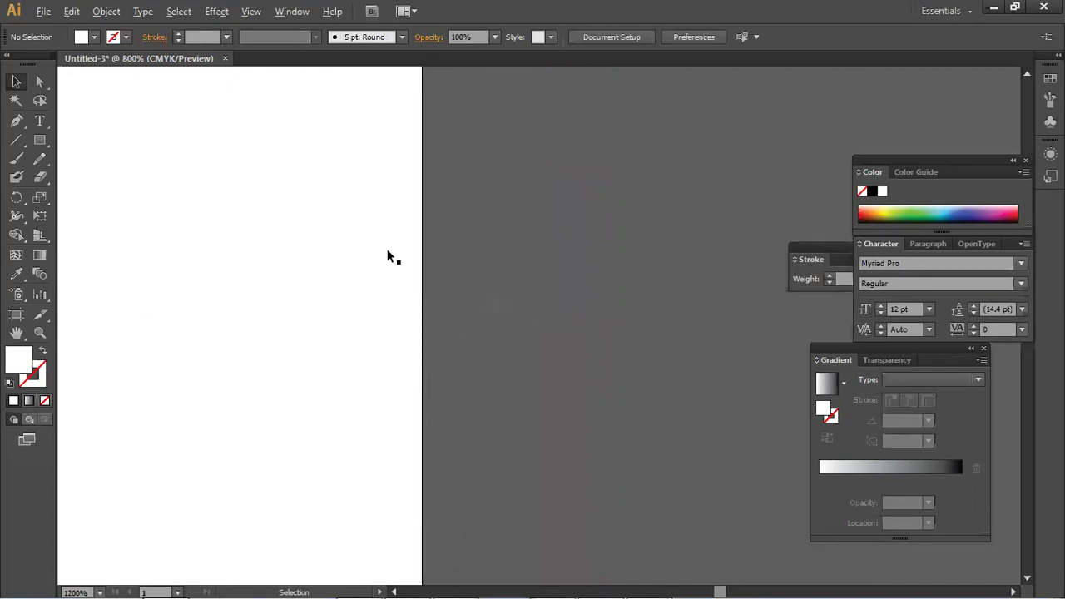
- Examine the white rectangle's edges and corners against the artboard boundary to check their alignment
scroll(623, 283, "down", 4)
scroll(537, 301, "down", 2)
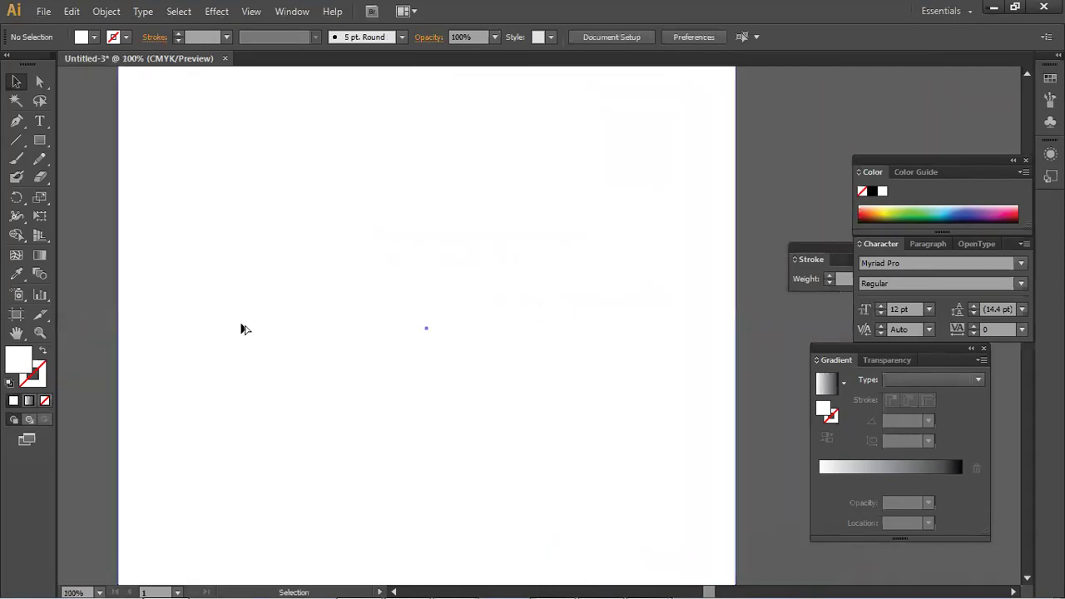
scroll(241, 329, "down", 2)
left_click_drag(368, 271, 374, 291)
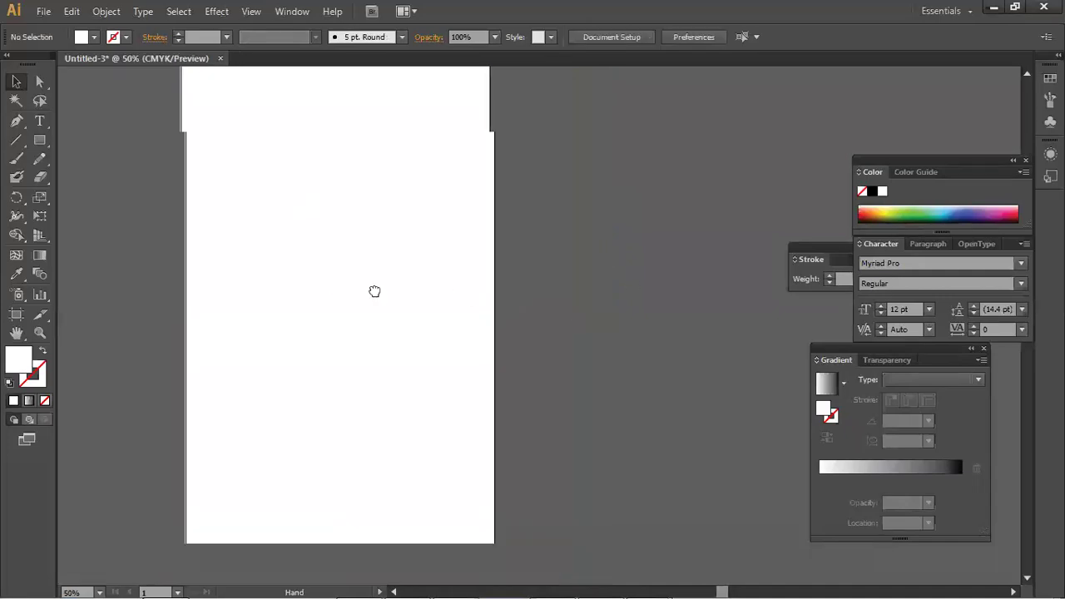
scroll(185, 441, "up", 1)
scroll(185, 441, "up", 6)
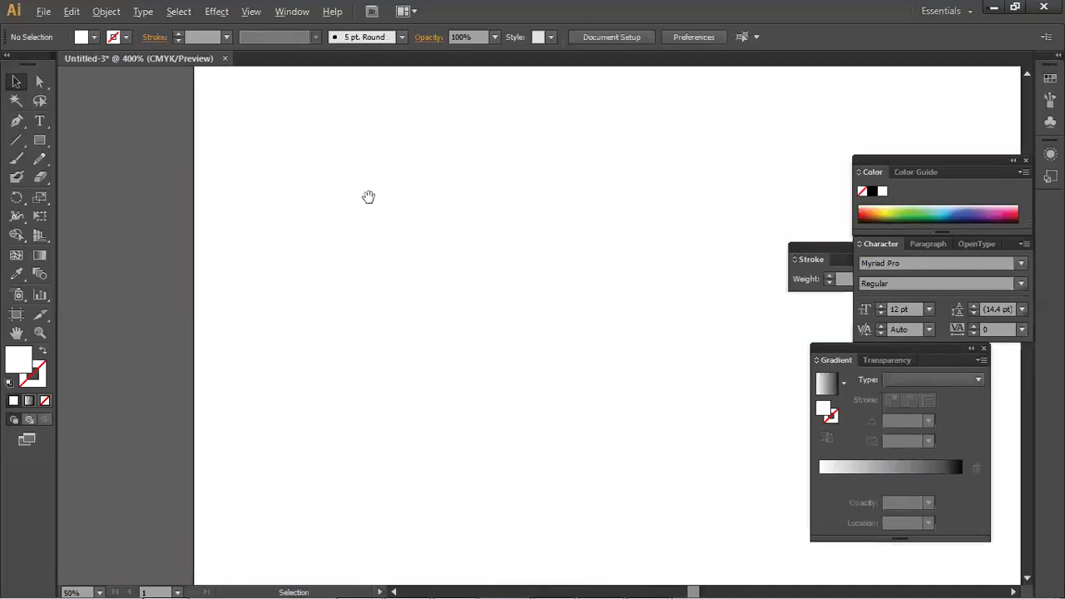
scroll(363, 430, "down", 4)
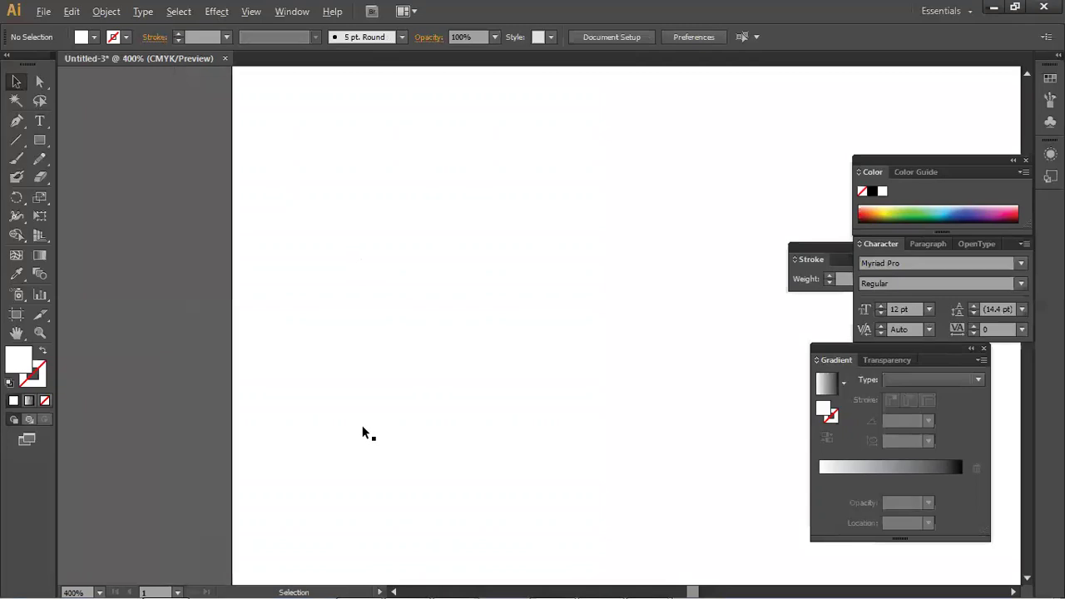
scroll(354, 440, "down", 2)
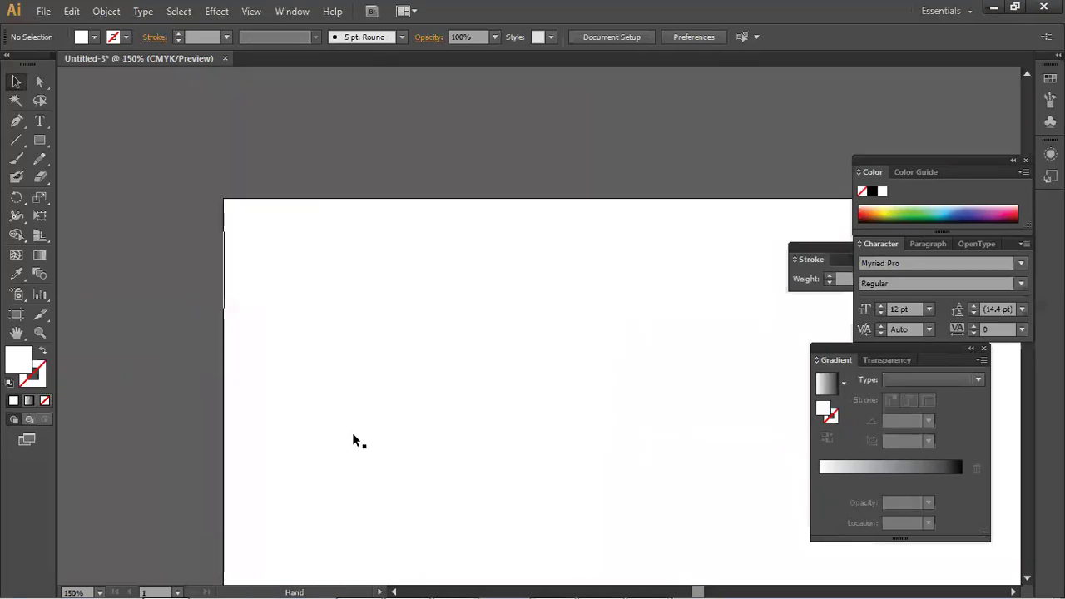
scroll(608, 264, "up", 3)
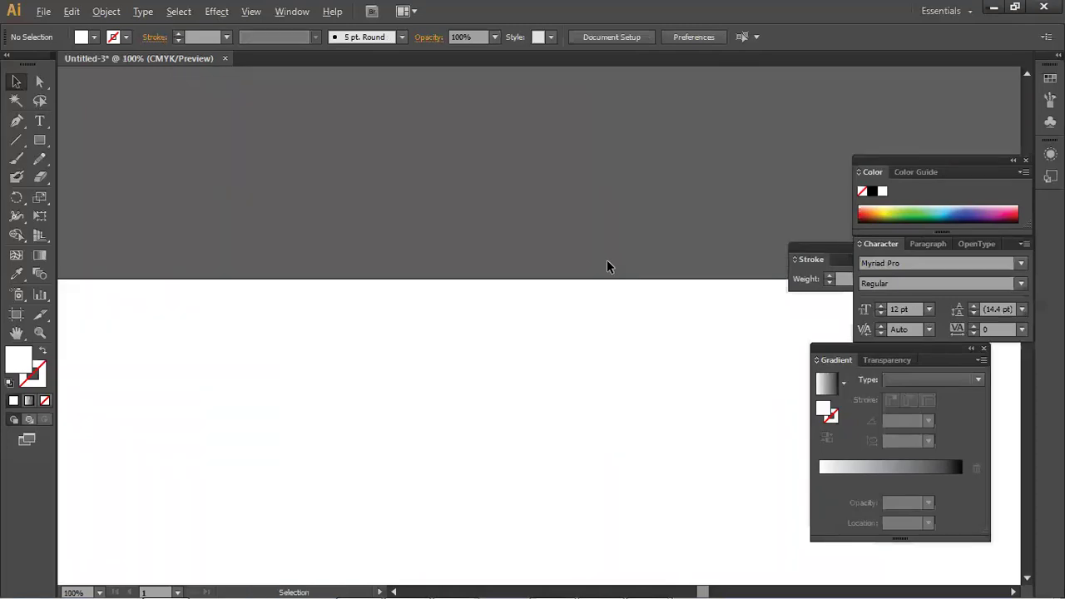
scroll(531, 317, "down", 2)
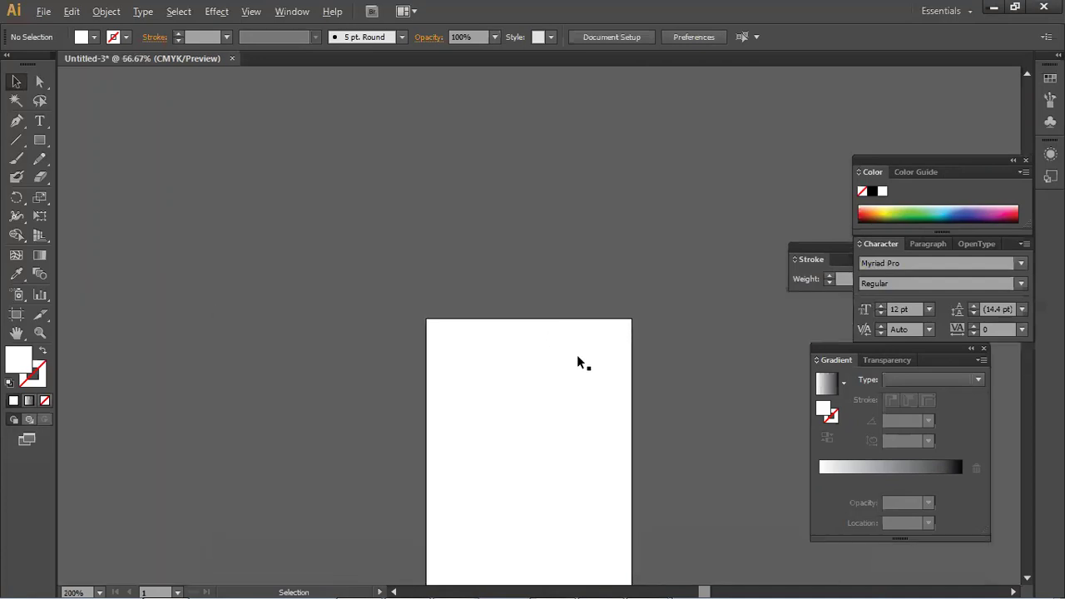
scroll(542, 231, "down", 2)
scroll(594, 350, "down", 2)
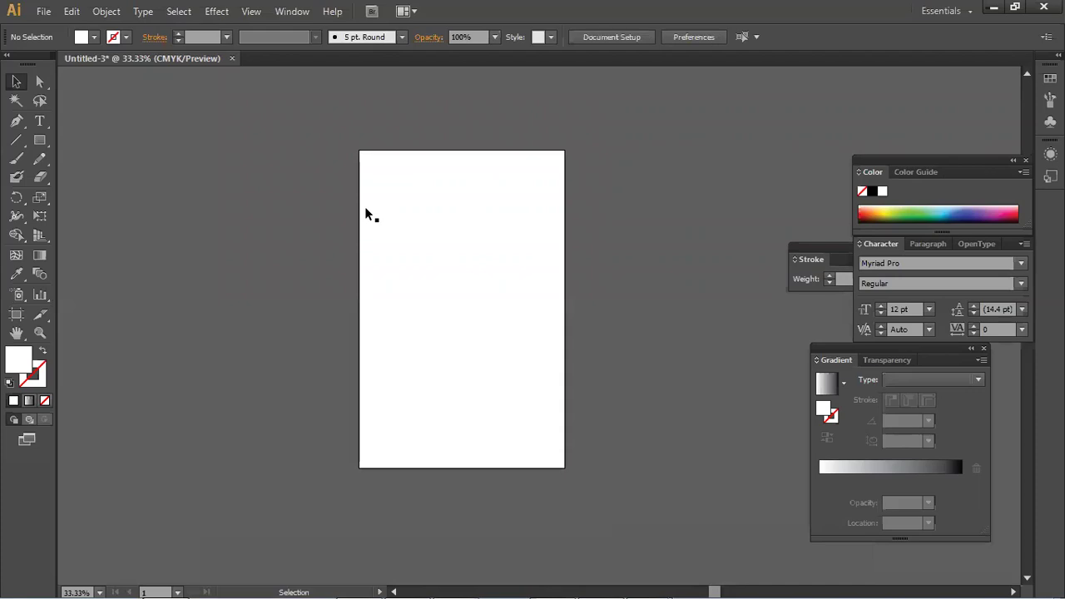
- Fill the artboard-sized rectangle with light grey #EFEFEF and deselect it
key("alt")
key("alt")
left_click(363, 251)
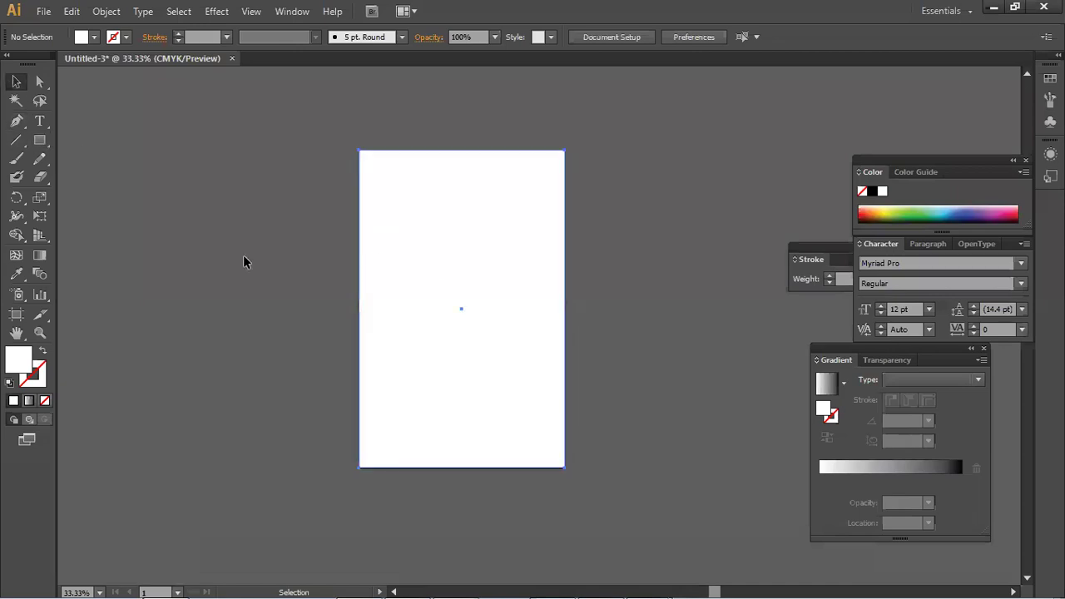
left_click(91, 37)
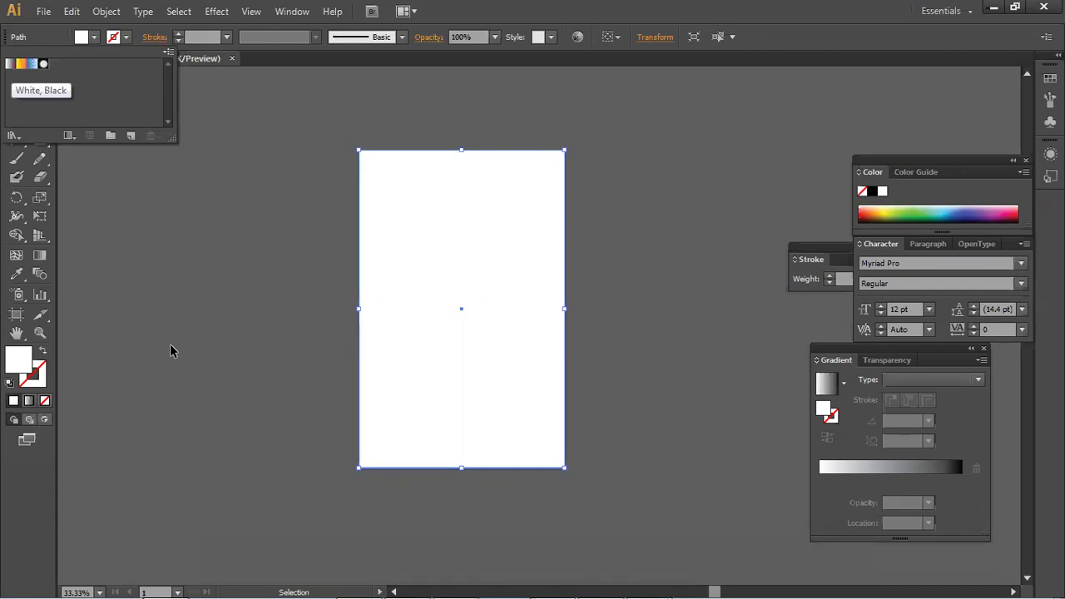
double_click(18, 360)
left_click_drag(201, 193, 177, 170)
left_click(580, 164)
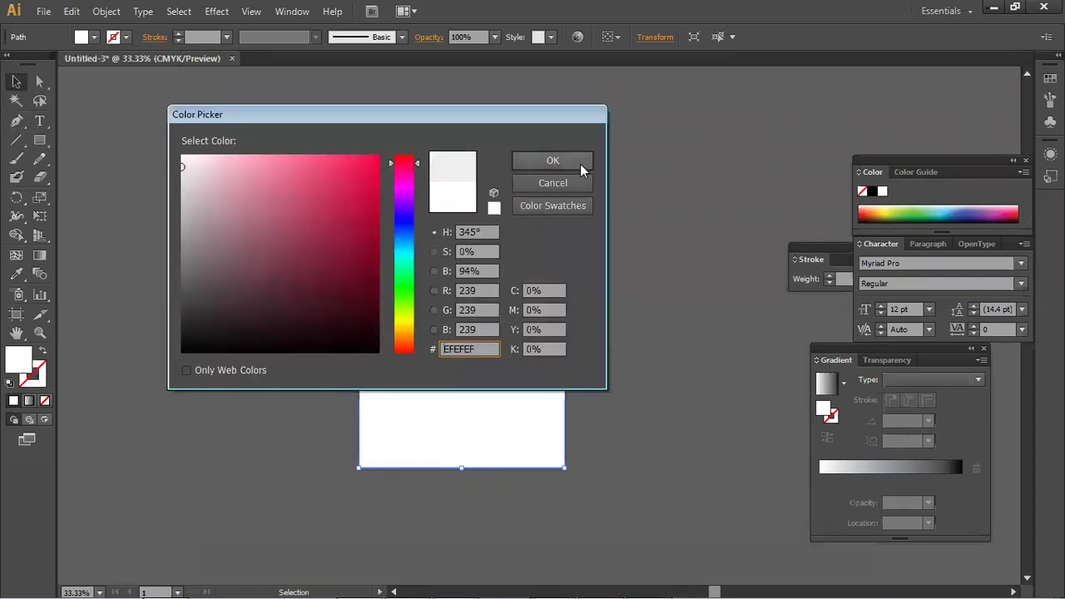
left_click(662, 245)
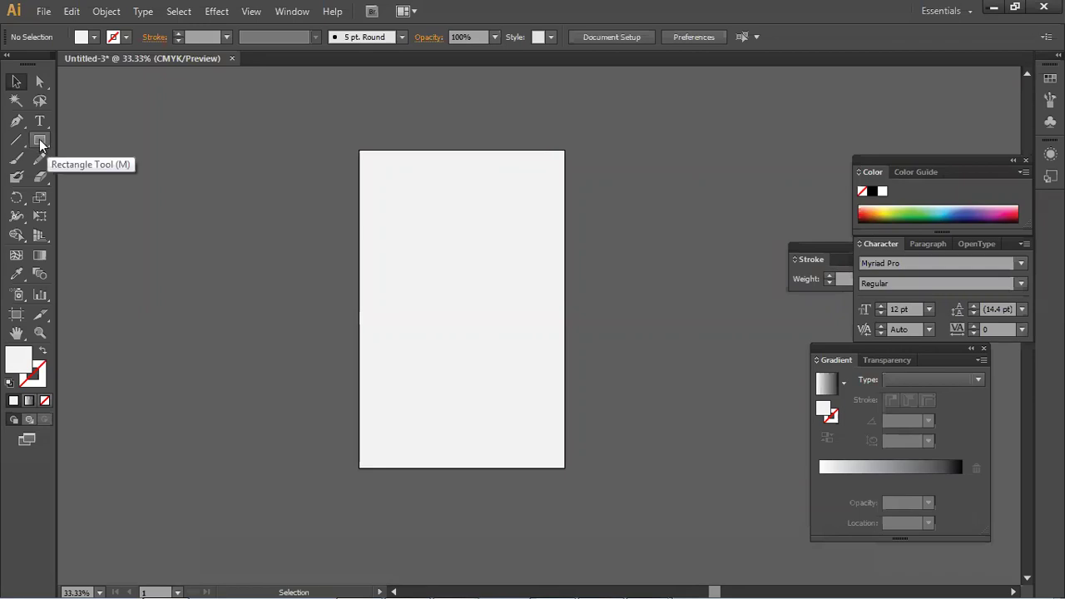
- Start an Offset Path on the grey rectangle with a 0.5 in offset and Miter joins
left_click(434, 220)
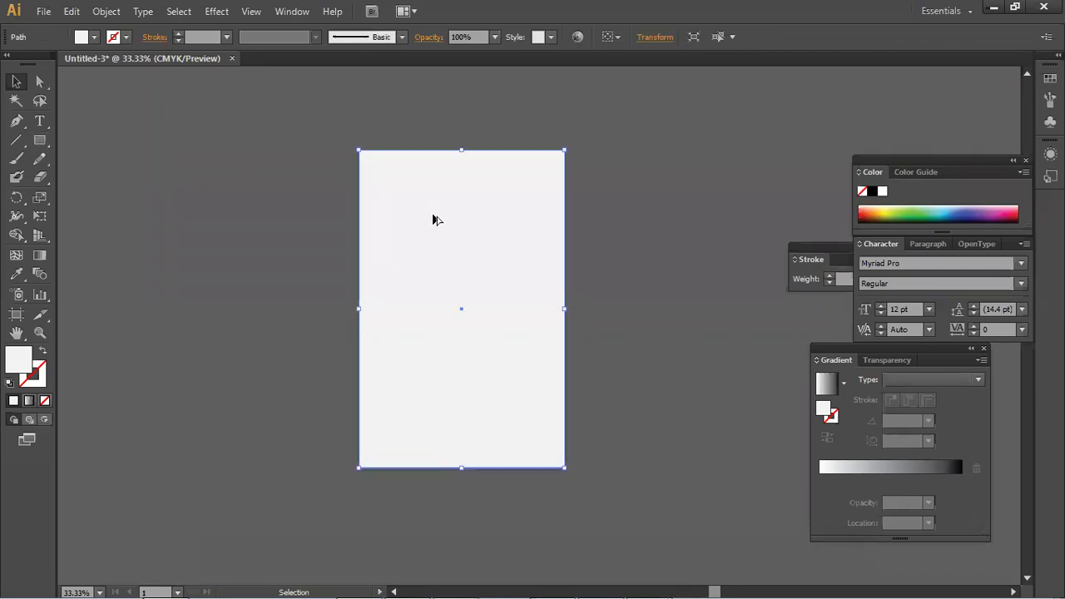
scroll(432, 220, "up", 2)
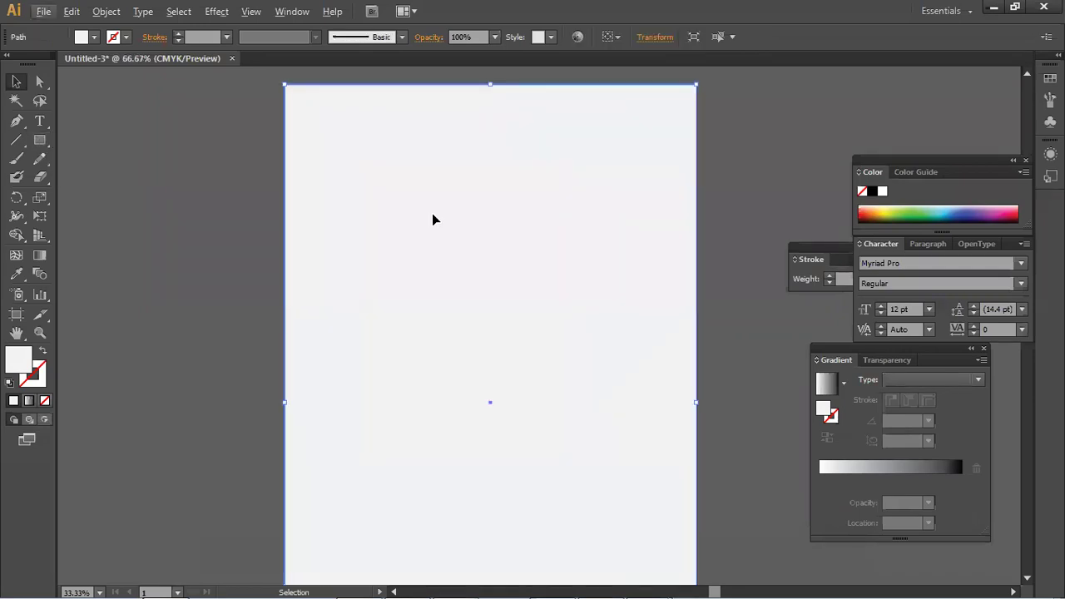
left_click(102, 17)
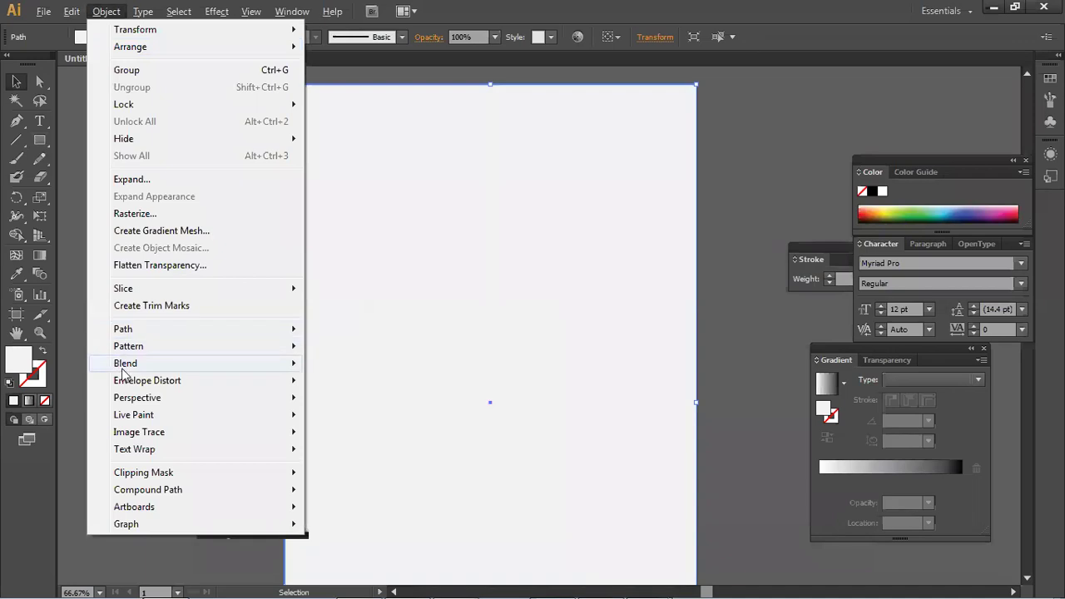
mouse_move(149, 333)
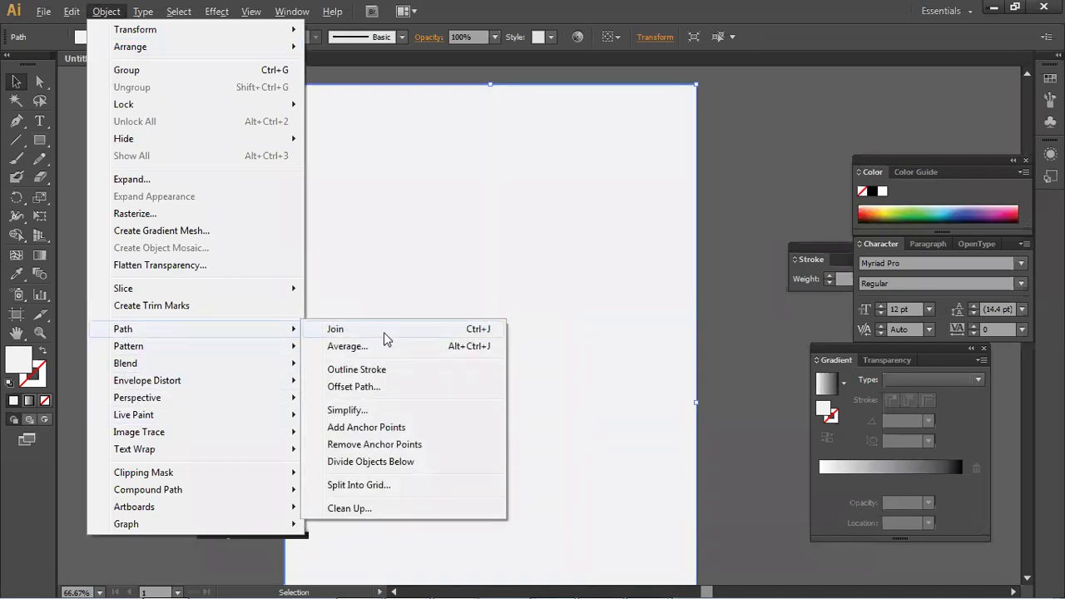
left_click(391, 387)
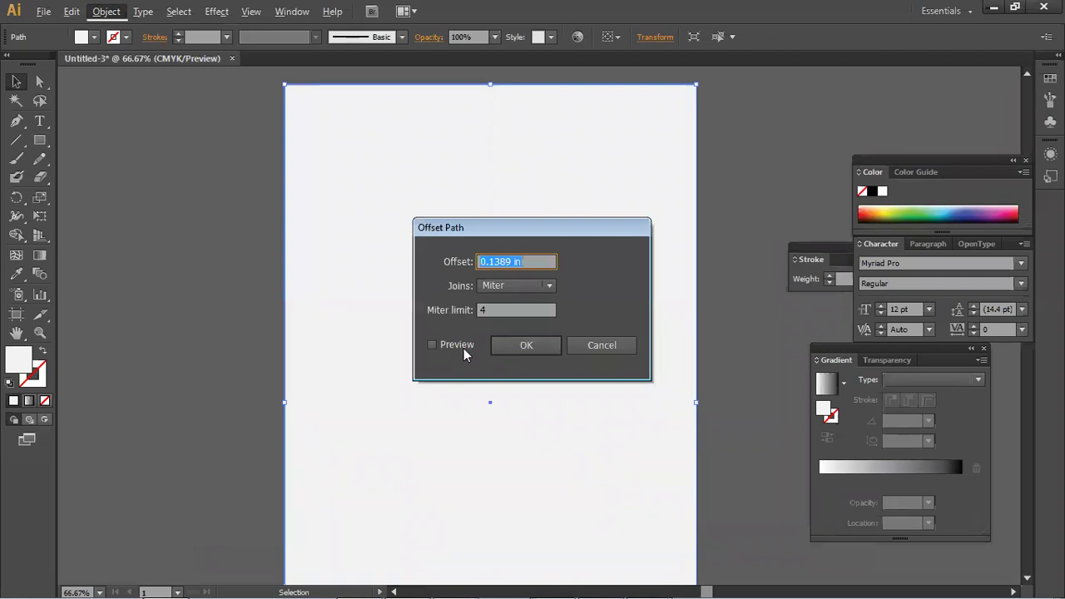
left_click(523, 285)
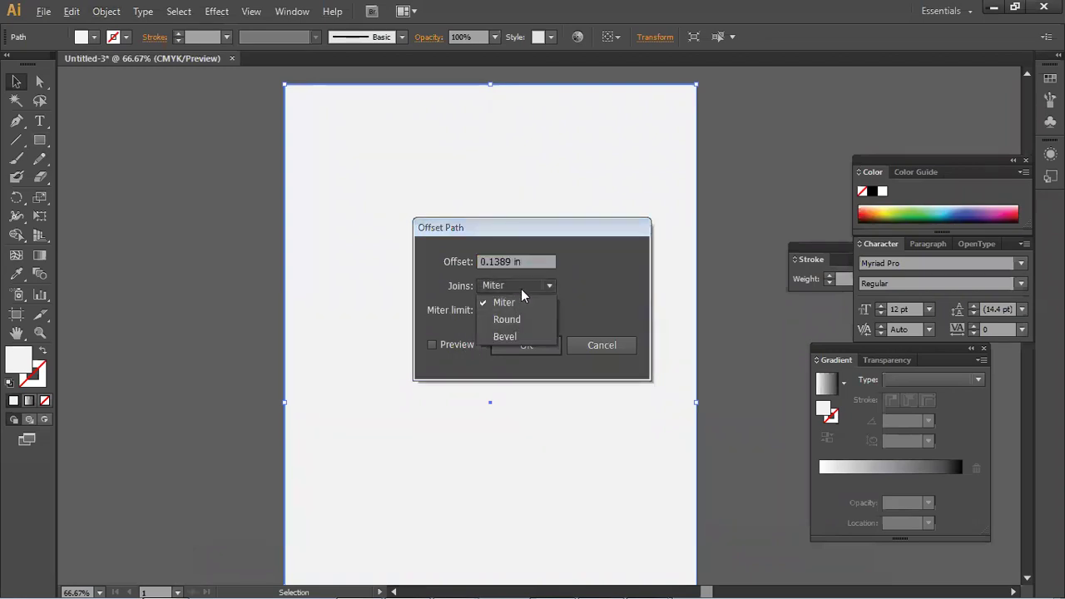
left_click(520, 287)
left_click(496, 264)
key("BackSpace")
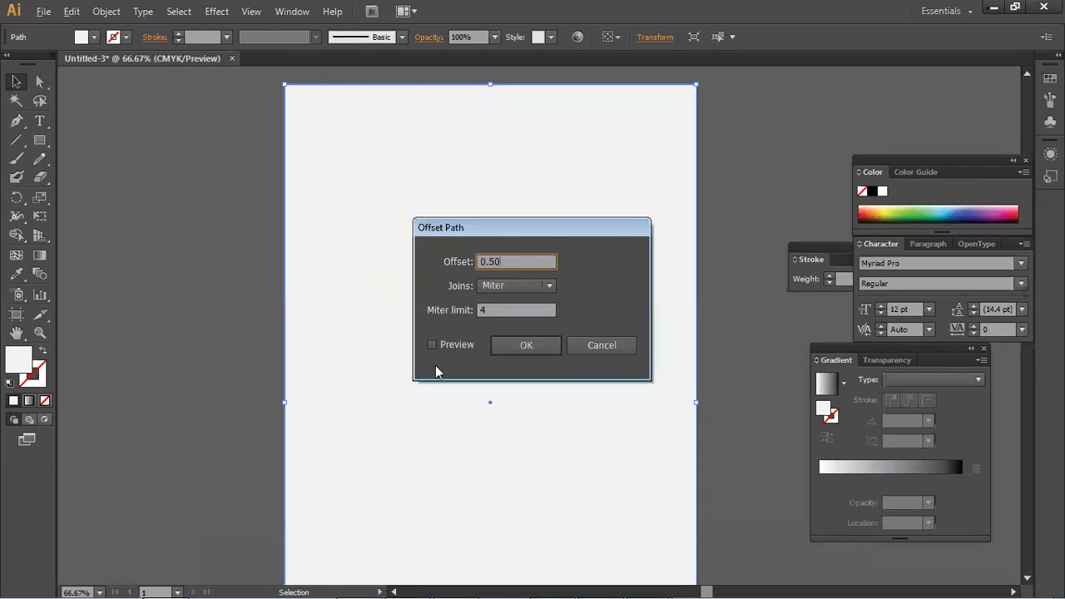
left_click(449, 347)
left_click(453, 348)
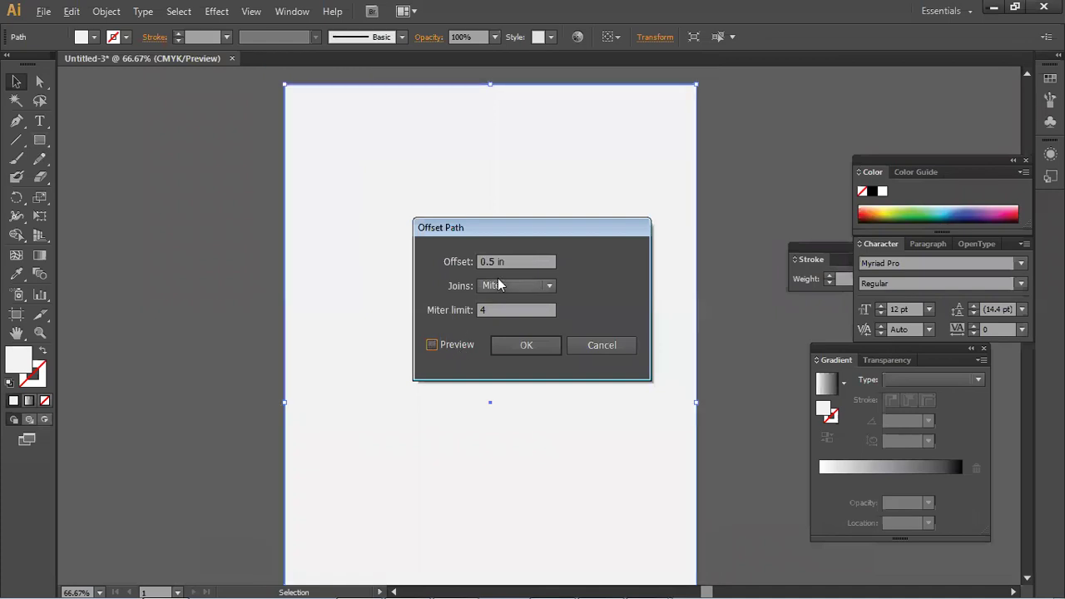
- Change the offset to -0.5 in, preview it, and create the inset rectangle
left_click(480, 262)
type("-")
left_click(456, 344)
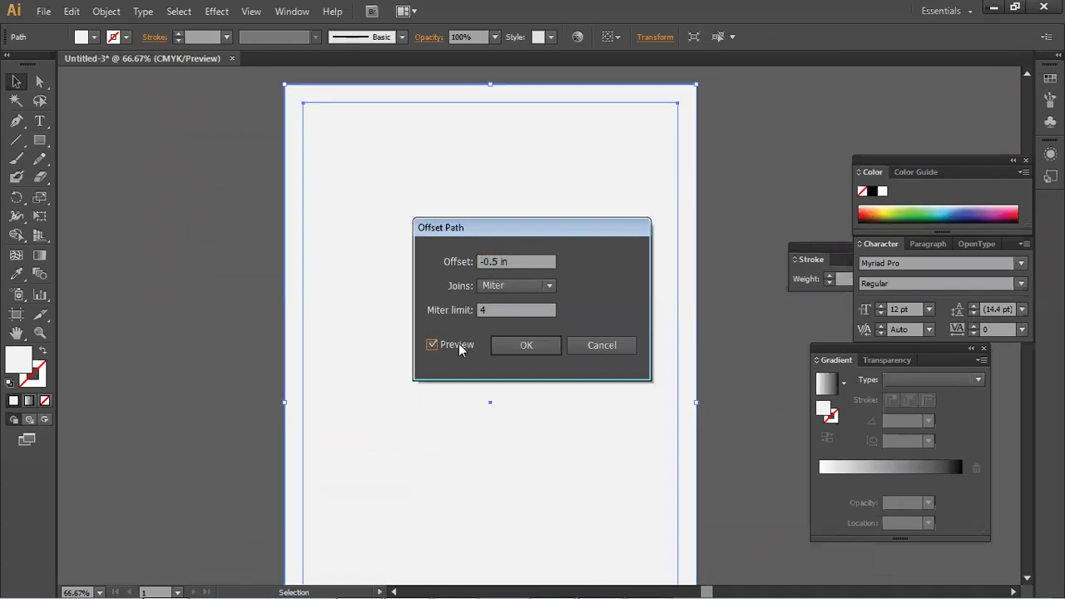
left_click(525, 345)
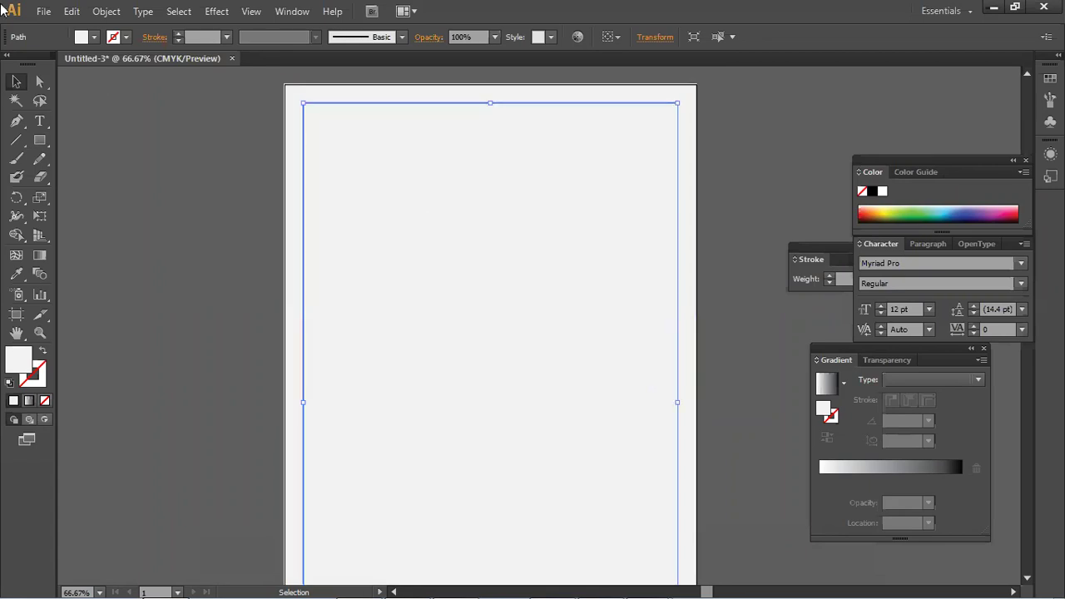
- Fill the inset rectangle with white and deselect it
left_click(95, 157)
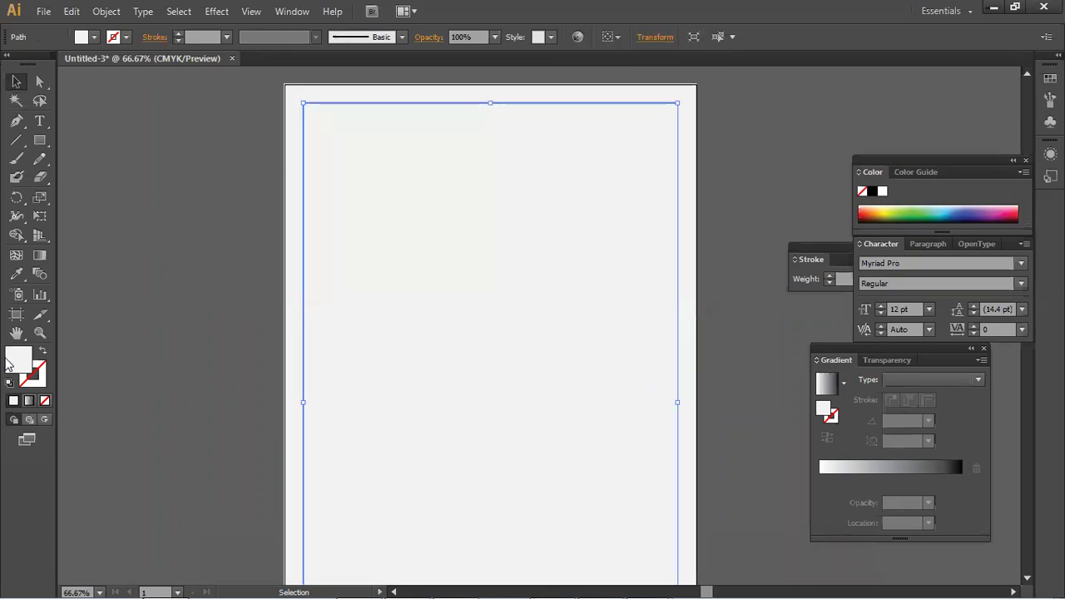
double_click(10, 361)
type("EAEAEA")
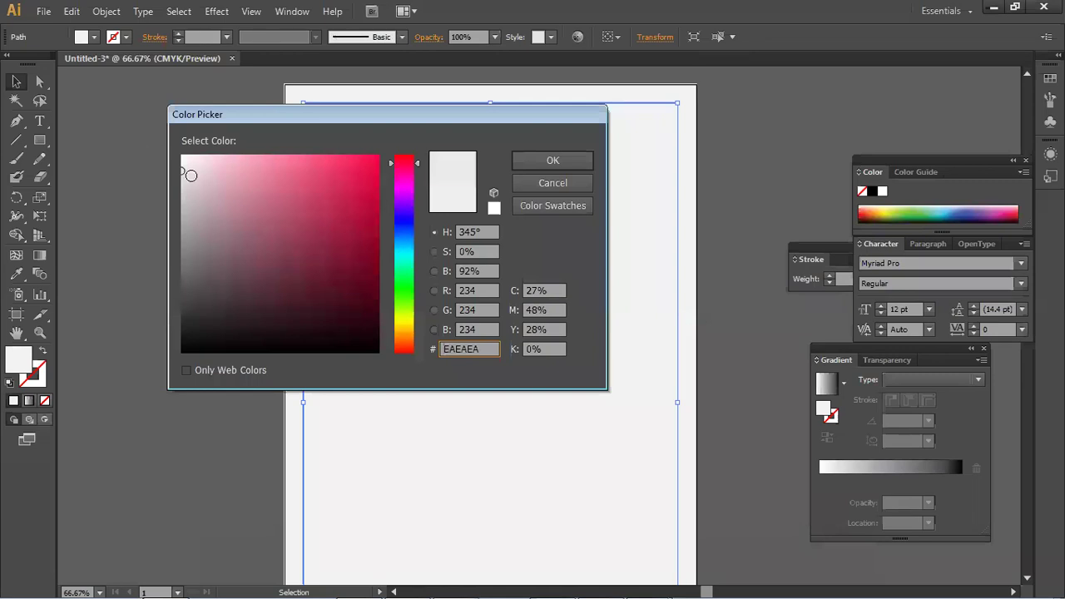
left_click(587, 161)
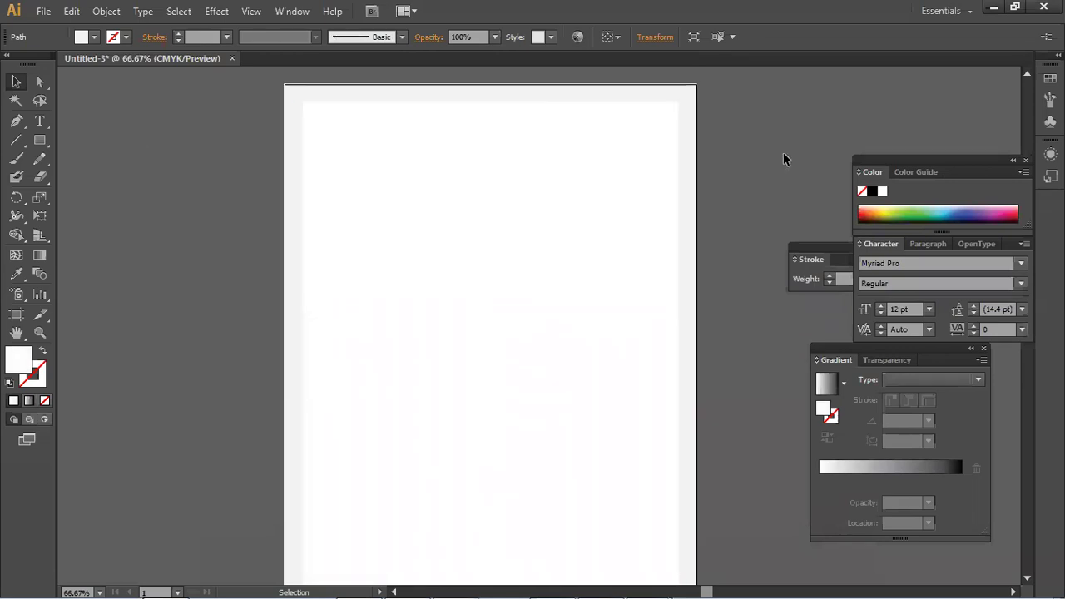
left_click(785, 160)
- Move the inset rectangle off the artboard to its left side and recolor it dark green
key("ctrl+minus")
left_click_drag(588, 218, 348, 219)
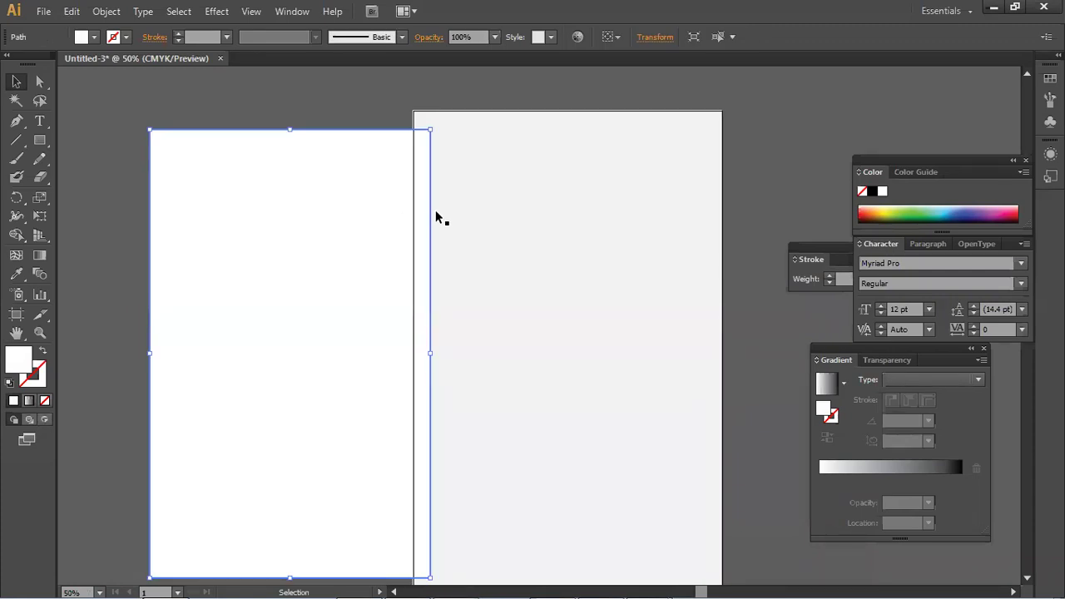
key("ctrl+z")
key("ctrl+shift+z")
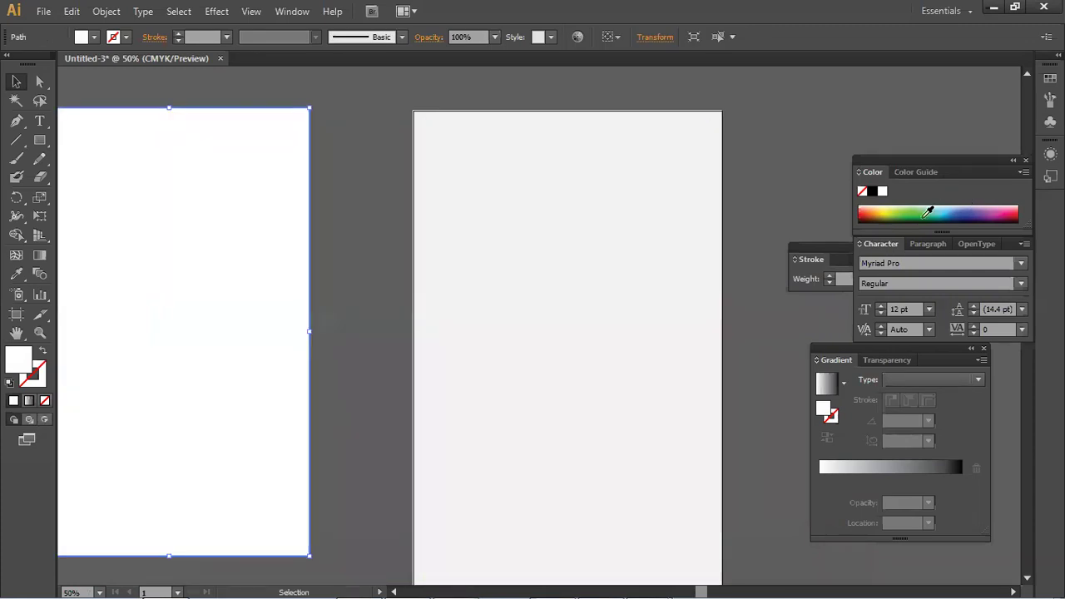
left_click(927, 212)
left_click(756, 159)
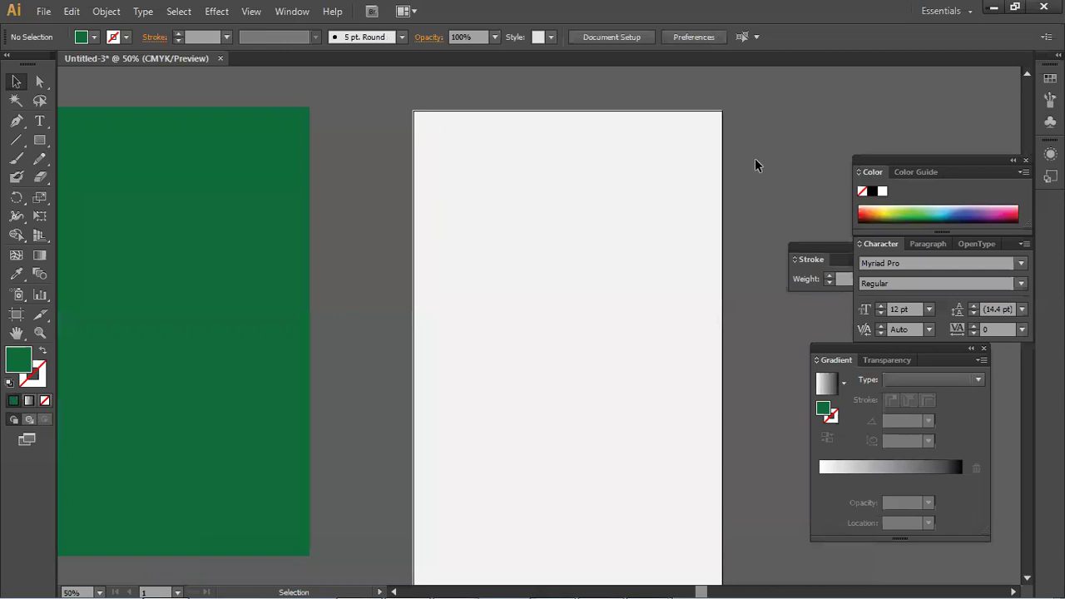
- Move the green rectangle back onto the artboard and nudge it upward to even out the margins around it
scroll(754, 158, "down", 1)
left_click_drag(751, 159, 538, 141)
left_click_drag(159, 244, 458, 265)
left_click(556, 265)
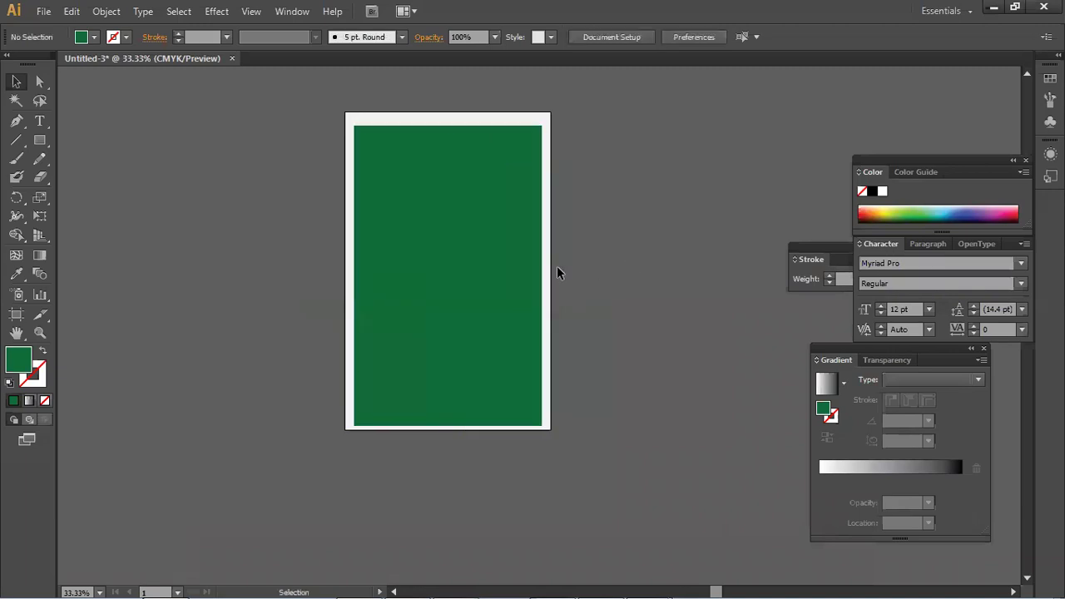
left_click(461, 267)
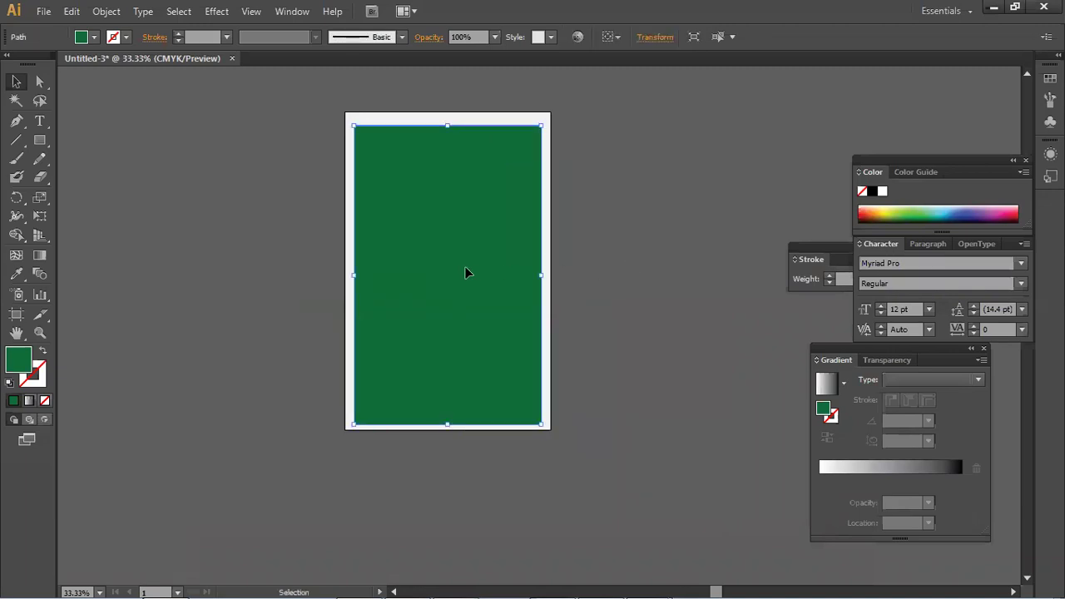
key("shift+Up")
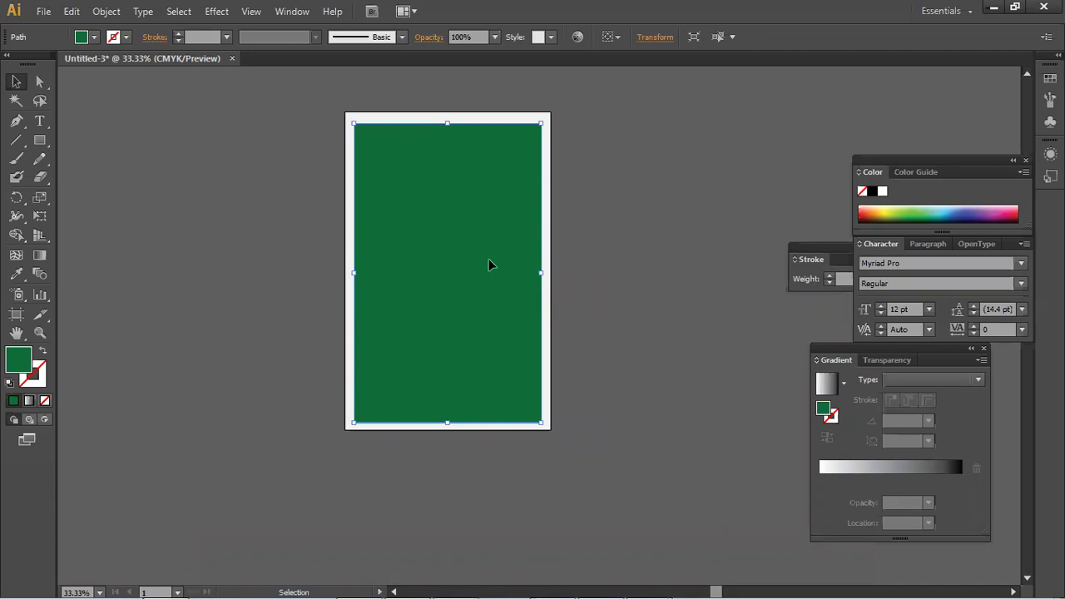
left_click(684, 256)
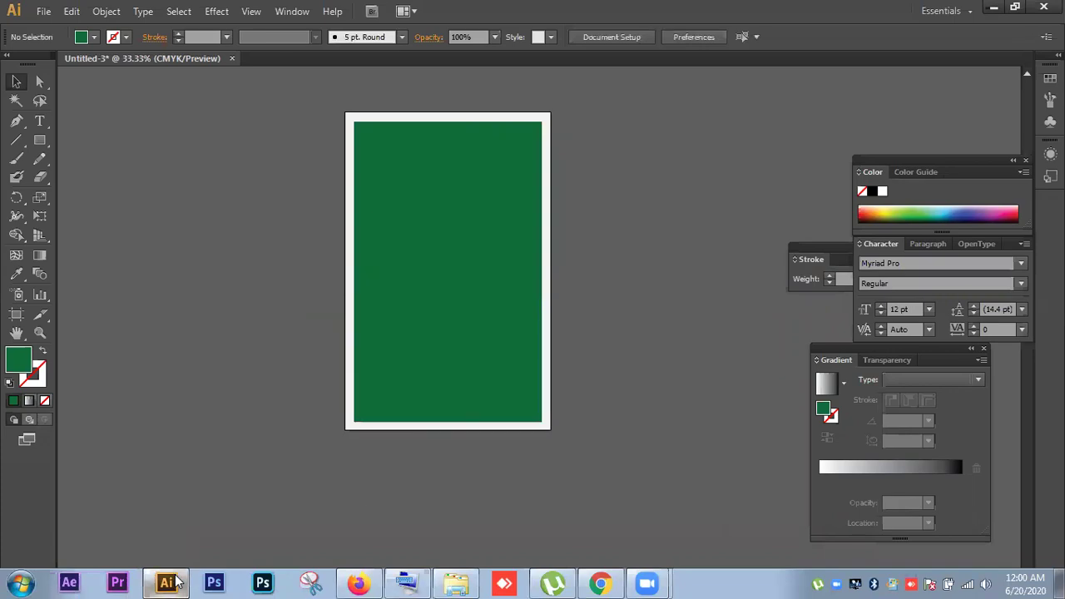
- Switch to Chrome's wall calendar image results and preview the A3 7-sheet and A3 personalized calendars as layout references
left_click(168, 582)
left_click(374, 390)
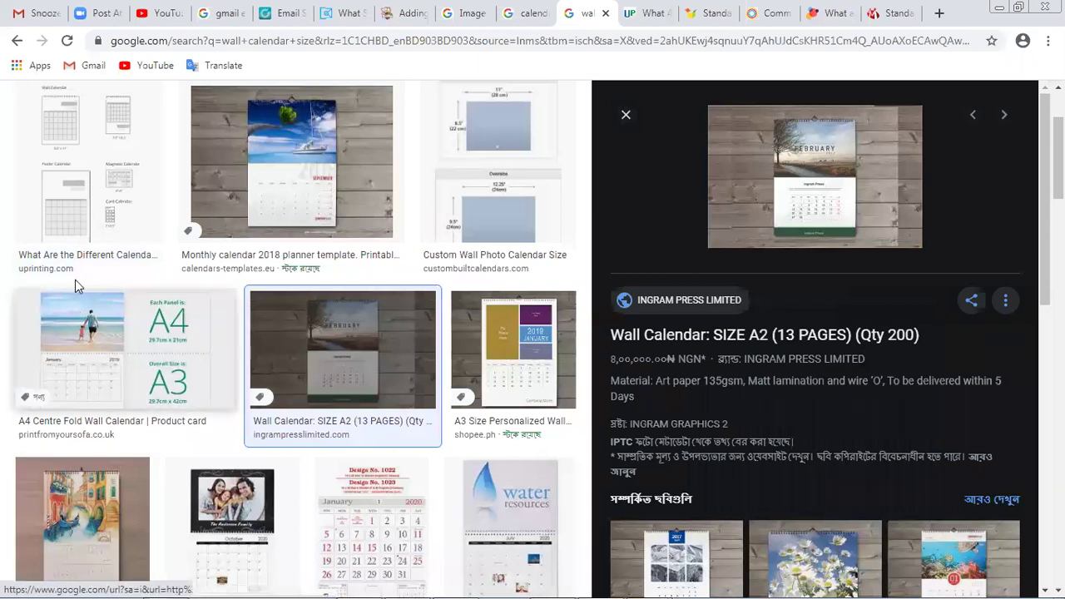
left_click(83, 516)
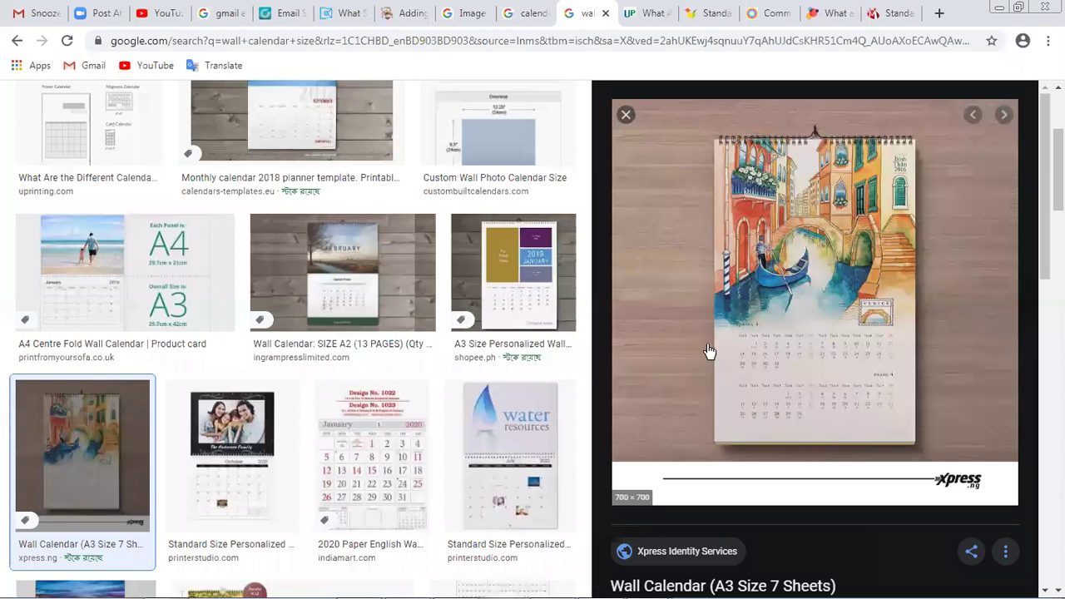
left_click(530, 331)
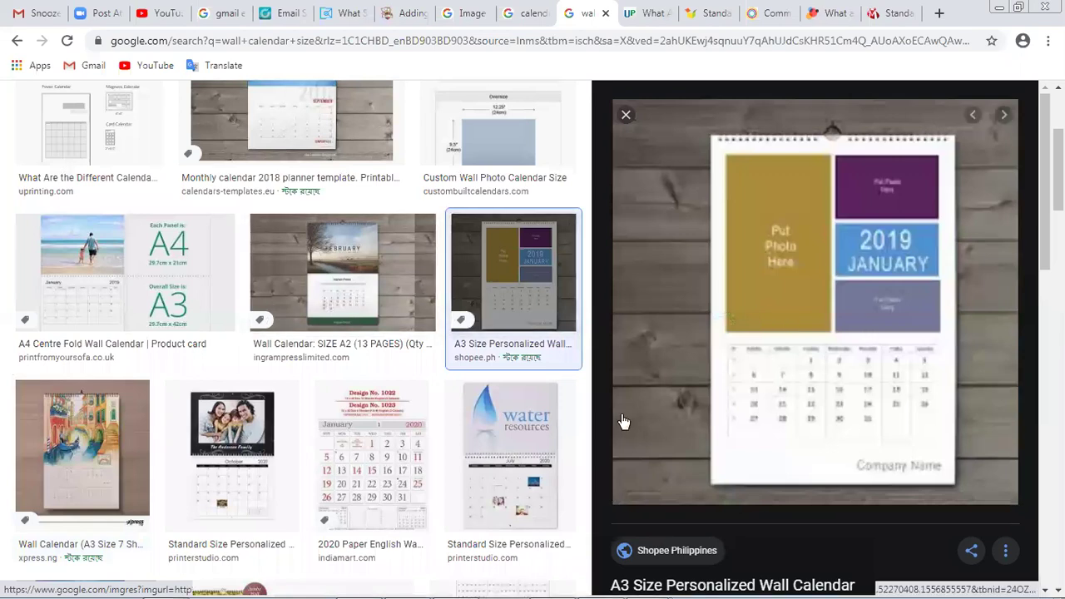
- Preview the A2 13-page and A3 7-sheet wall calendars as layout references, and switch back to Illustrator
left_click(346, 293)
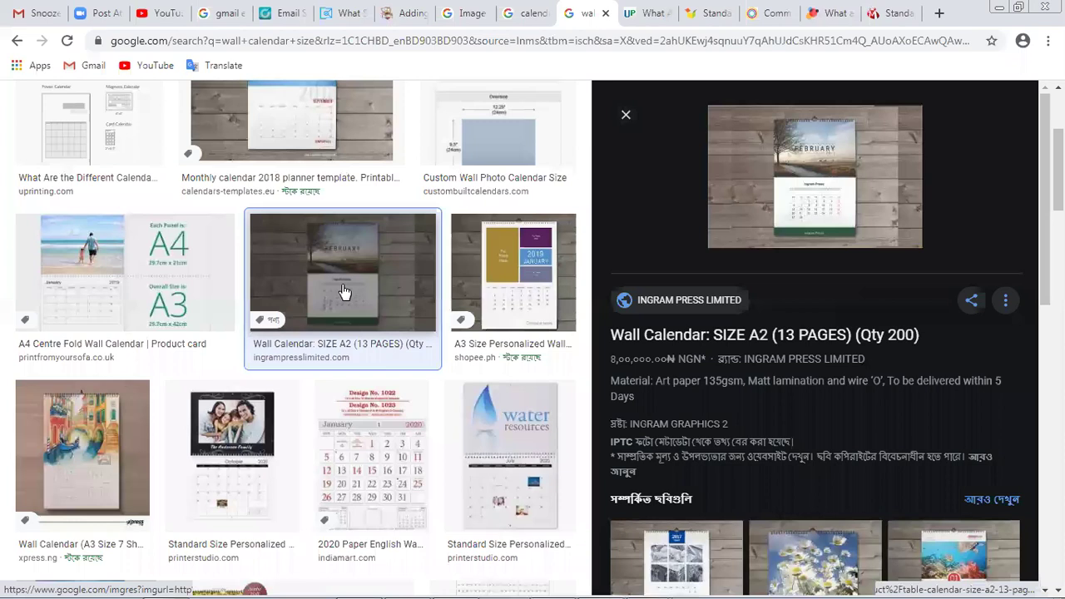
left_click(117, 454)
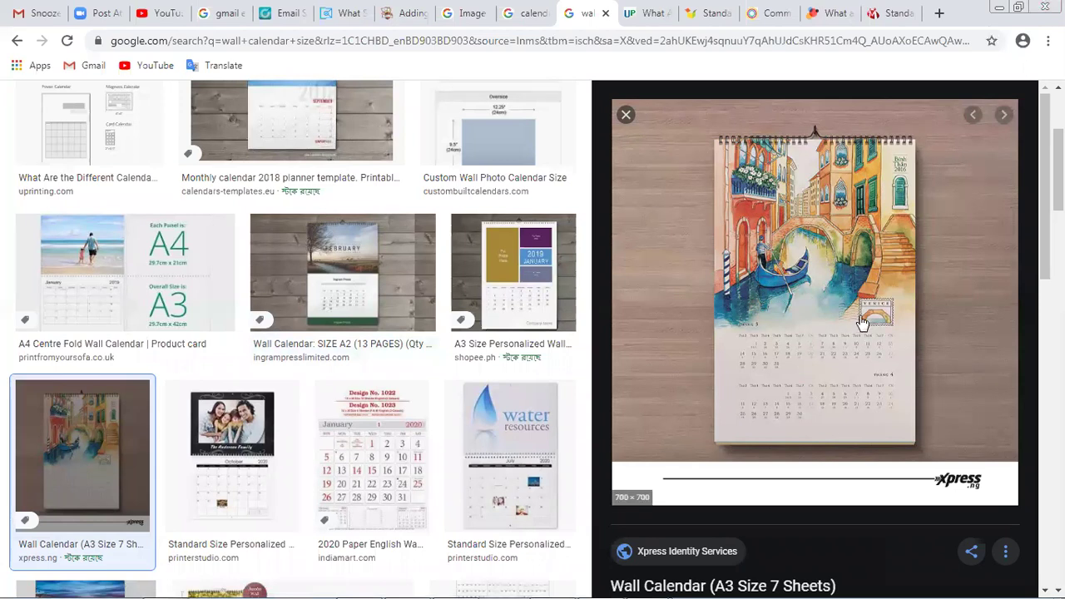
left_click(1001, 7)
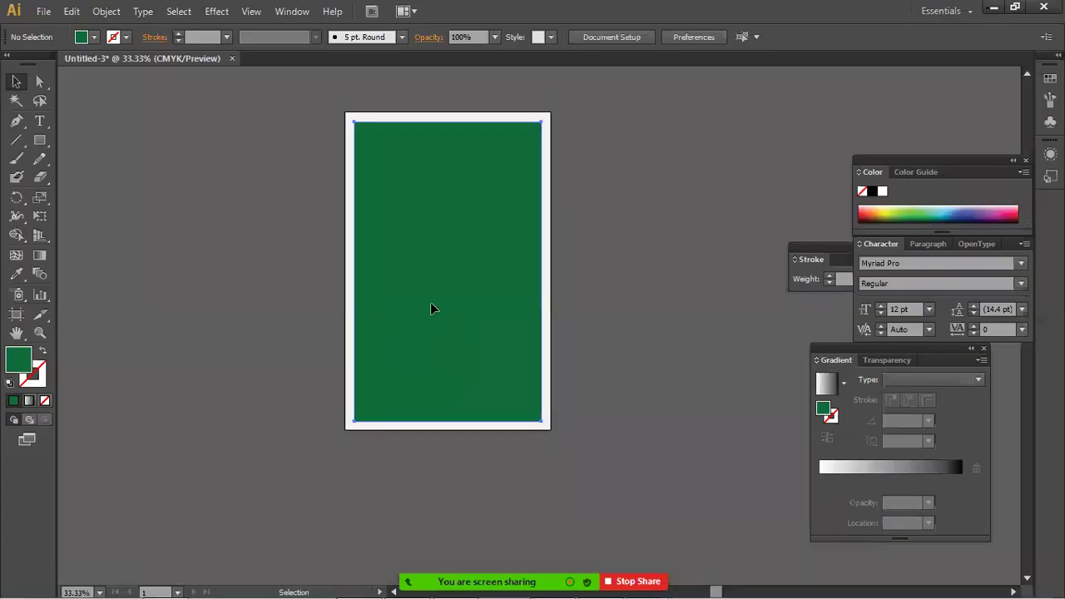
- Delete the green rectangle and create a new inset copy of the white background rectangle with a path offset of -0.5 in
left_click_drag(430, 302, 499, 318)
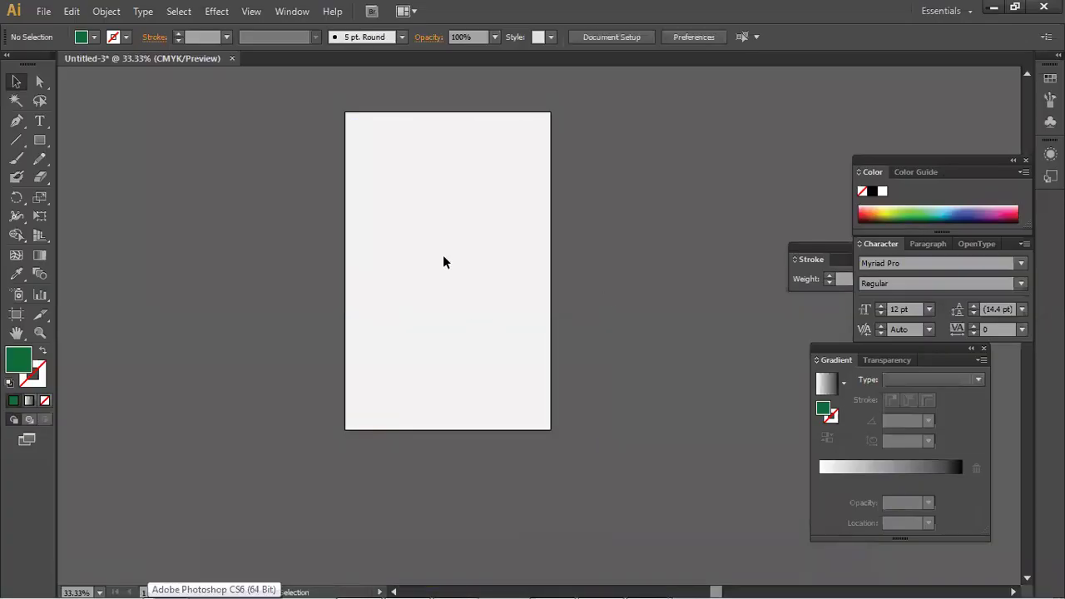
left_click(442, 262)
left_click(106, 11)
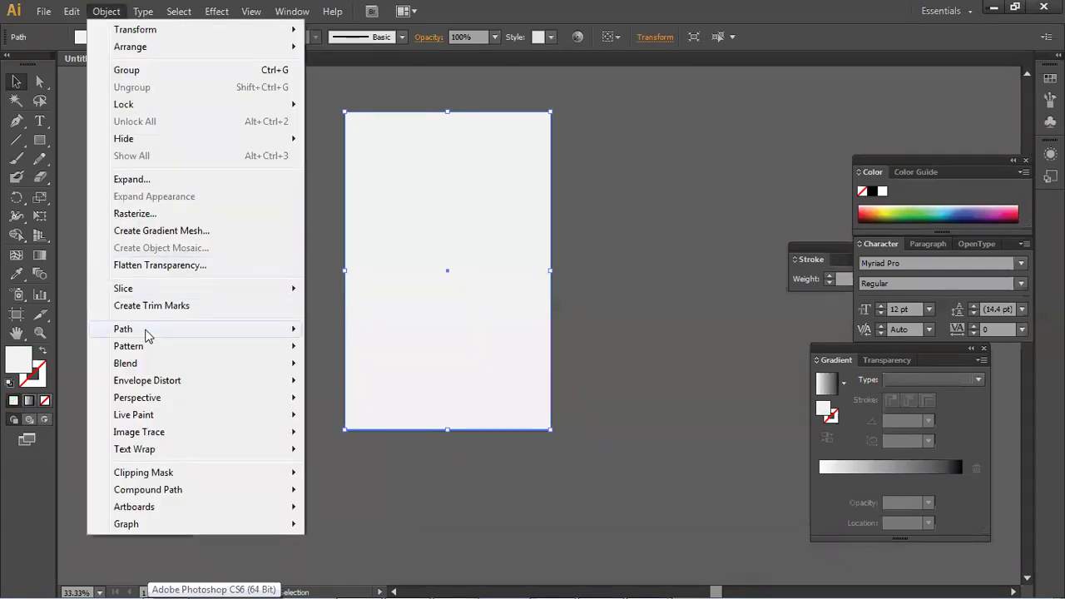
mouse_move(159, 333)
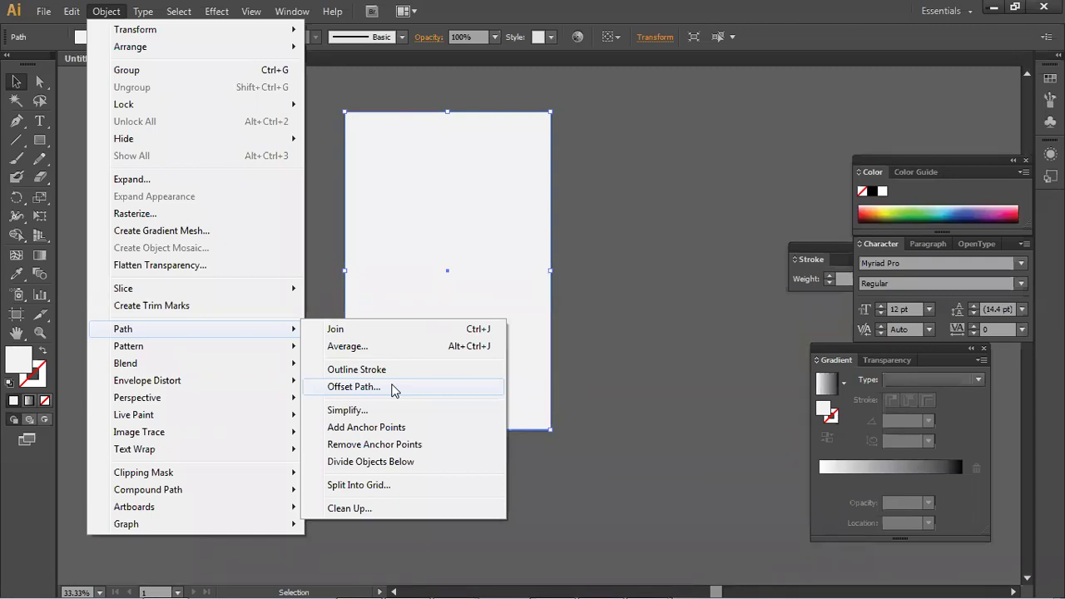
left_click(455, 507)
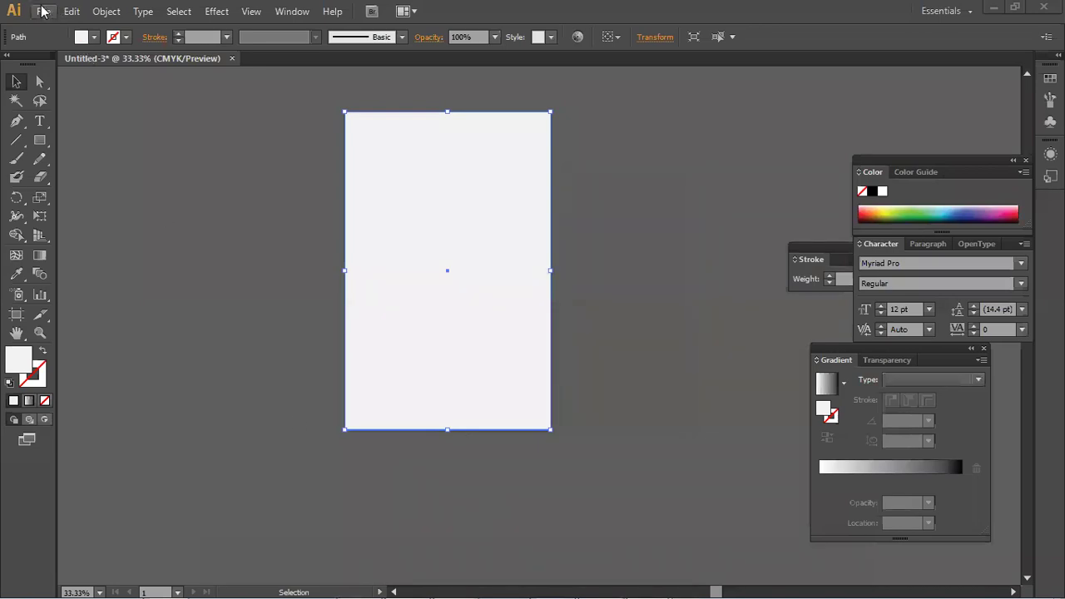
left_click(106, 11)
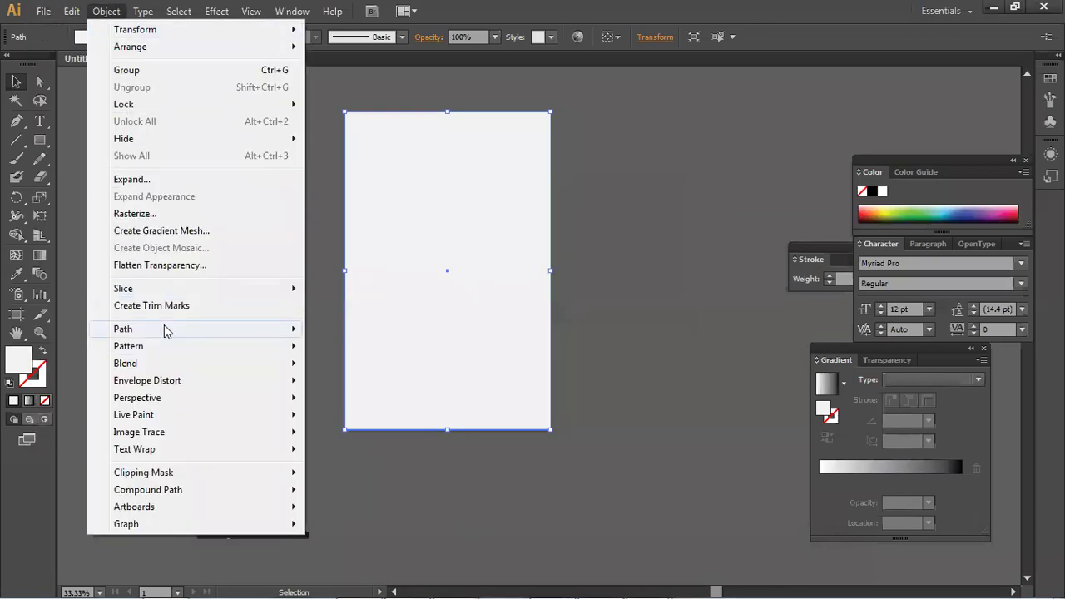
left_click(360, 387)
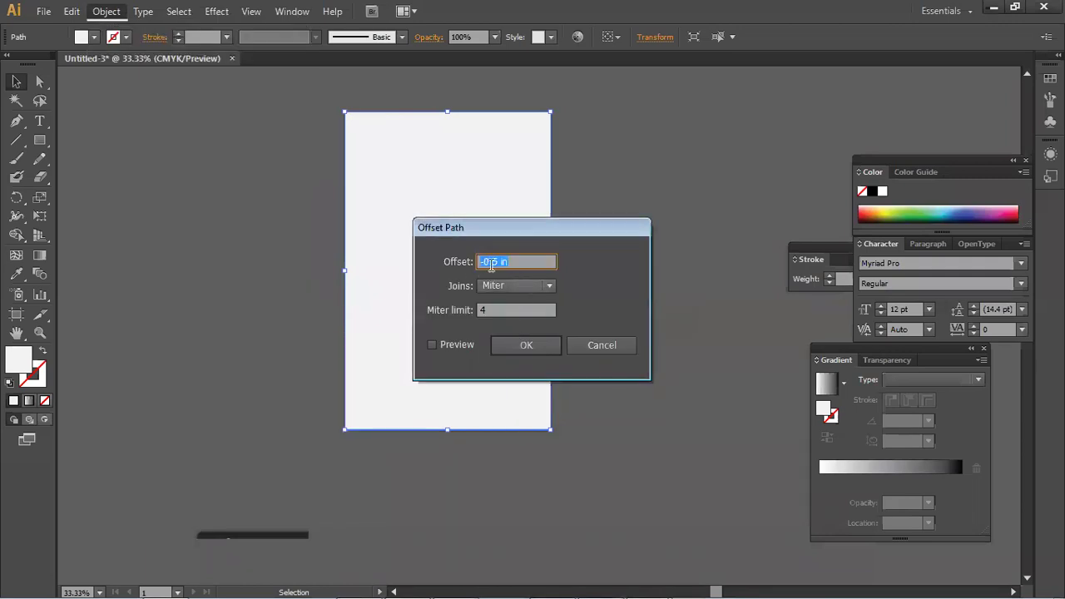
left_click(457, 342)
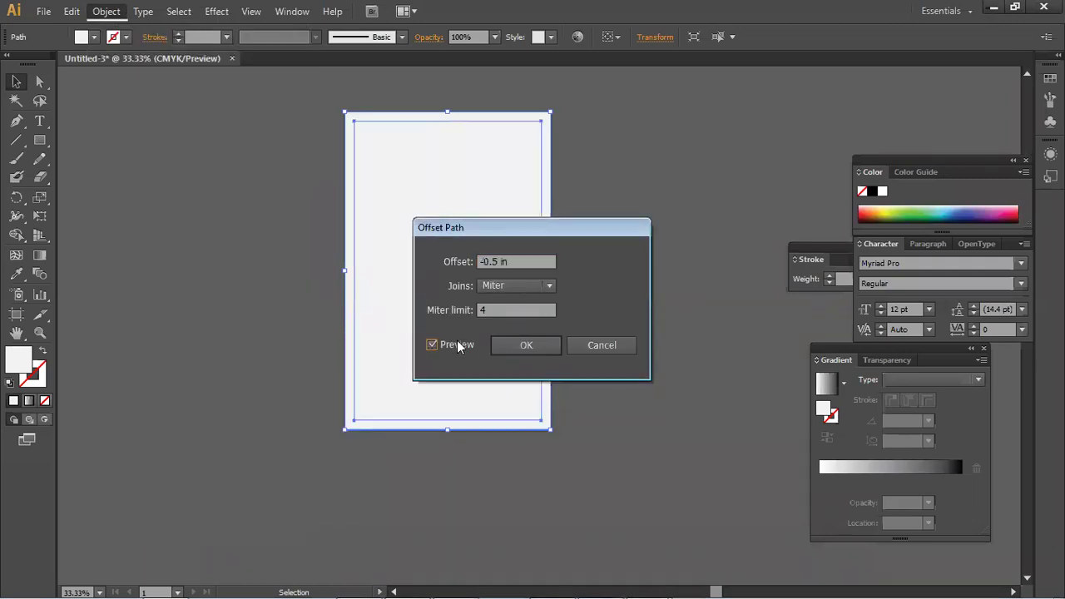
left_click(520, 346)
- Fill the new inset rectangle with yellow and move it off the artboard to its left side
left_click(598, 366)
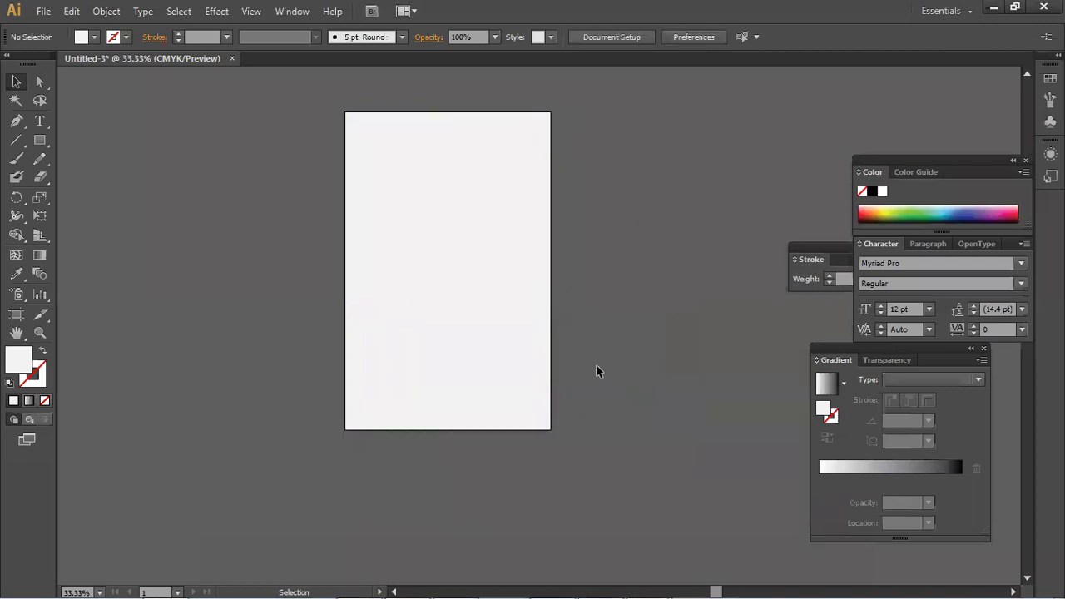
left_click(886, 209)
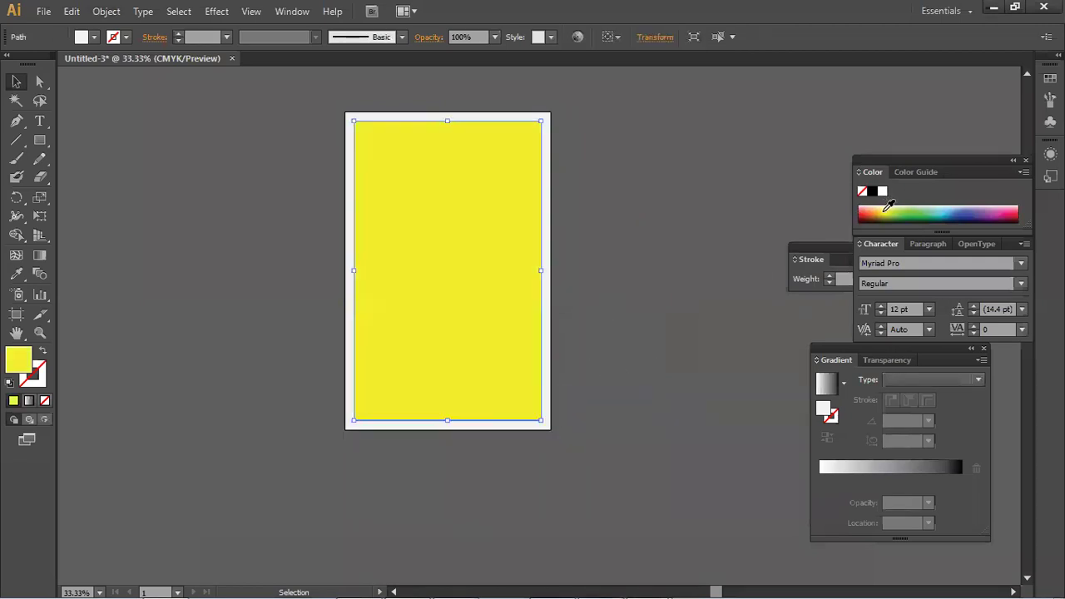
left_click(316, 293)
left_click(433, 289)
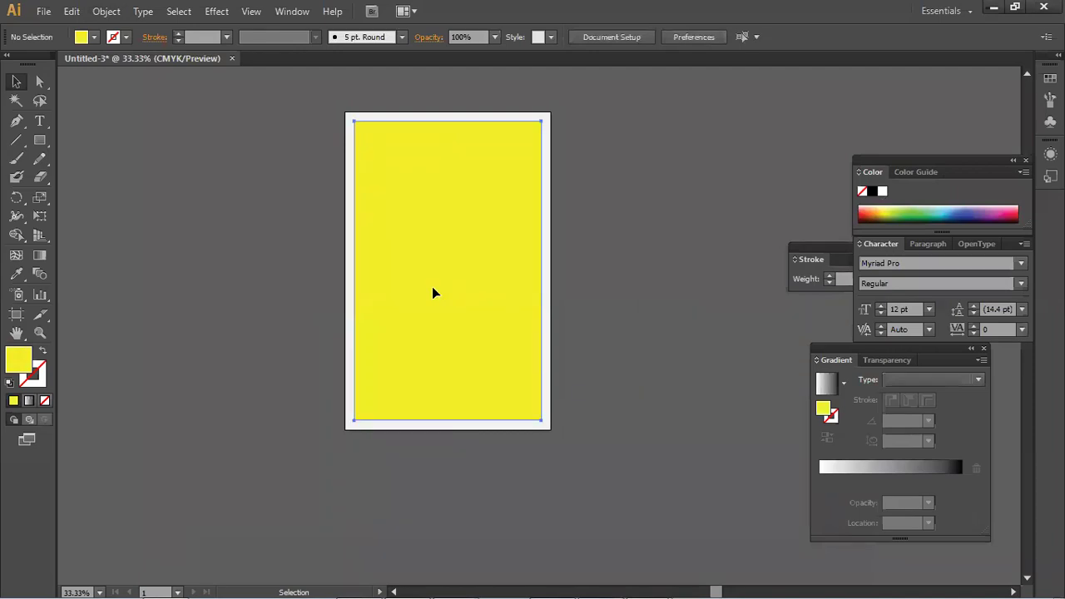
left_click(433, 288)
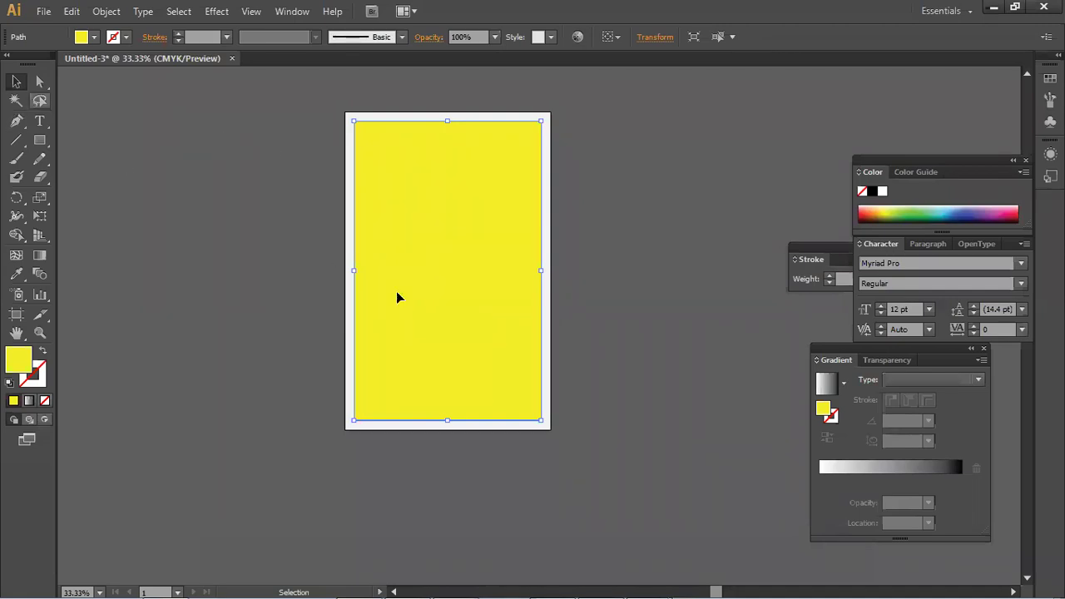
left_click_drag(431, 313, 184, 290)
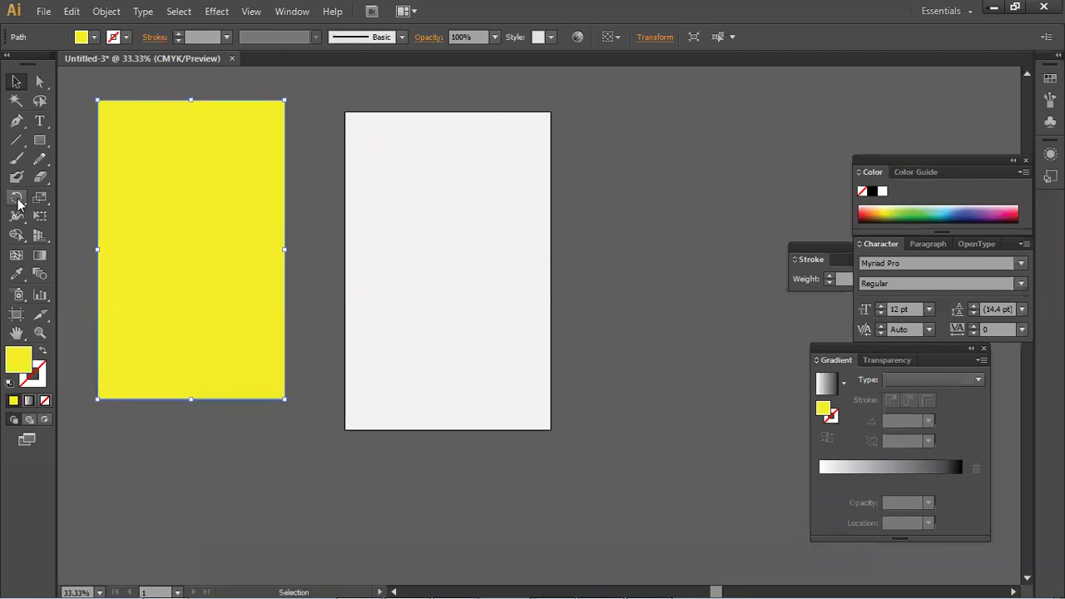
- Draw a horizontal line across the middle of the yellow rectangle, extending slightly past both sides
left_click(15, 140)
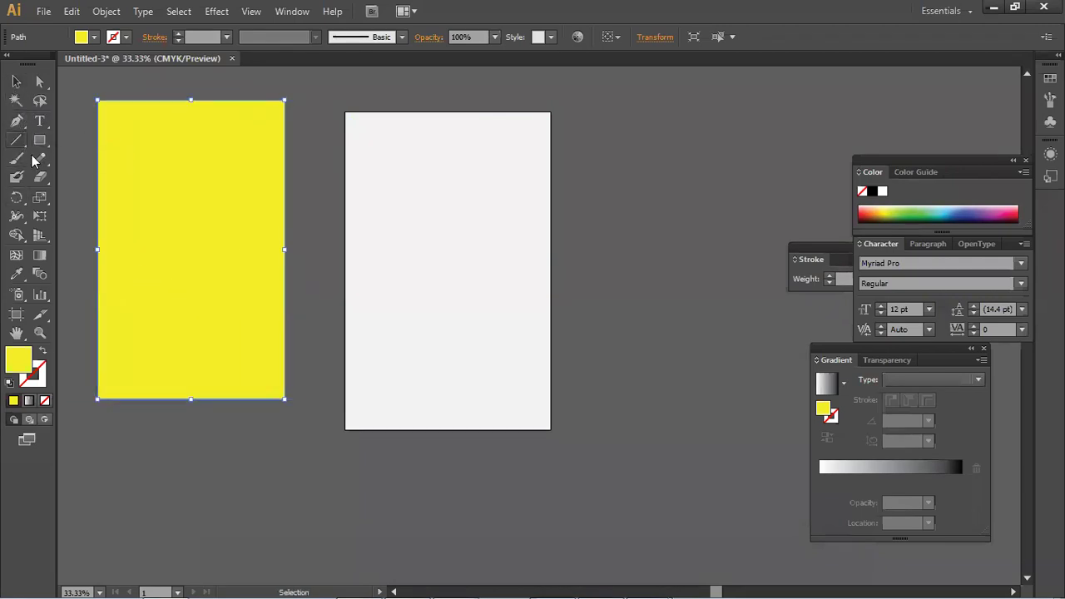
left_click_drag(88, 248, 296, 250)
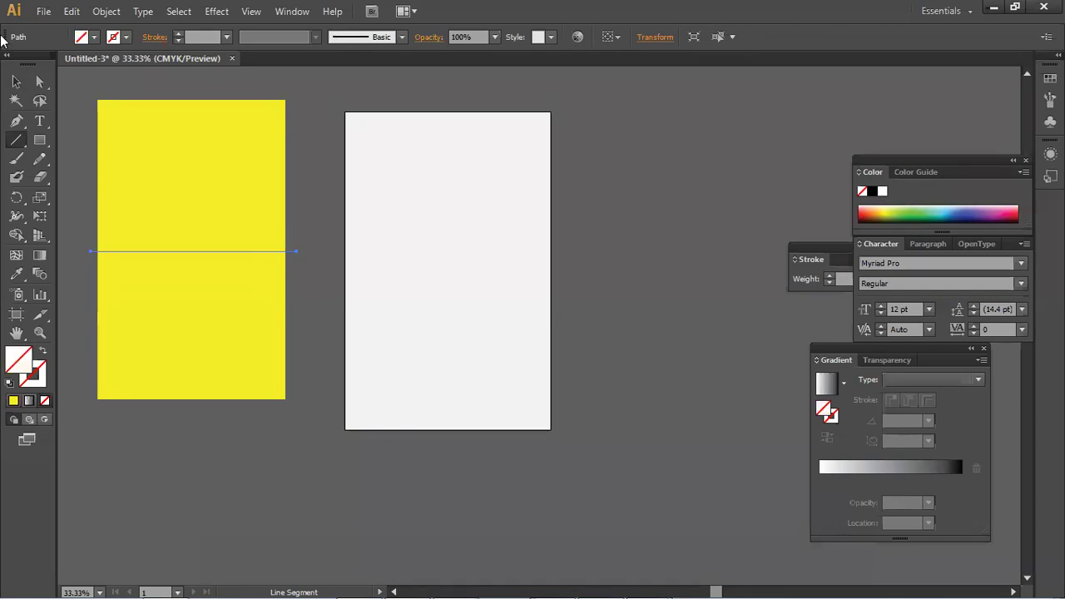
left_click(15, 81)
- Select the horizontal line and move it down below the yellow rectangle's middle
left_click(299, 263)
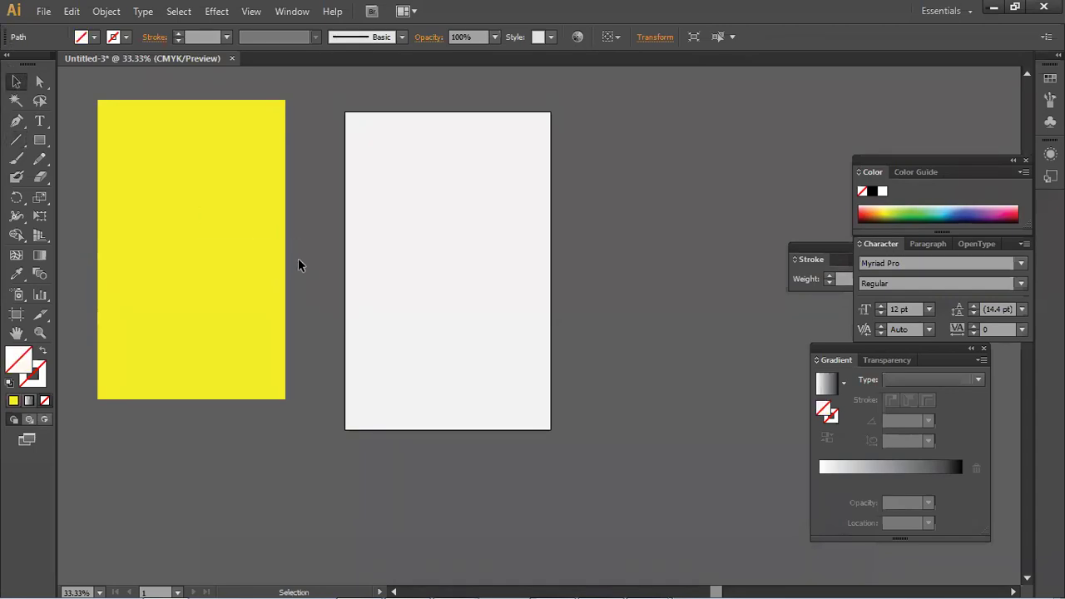
left_click(294, 248)
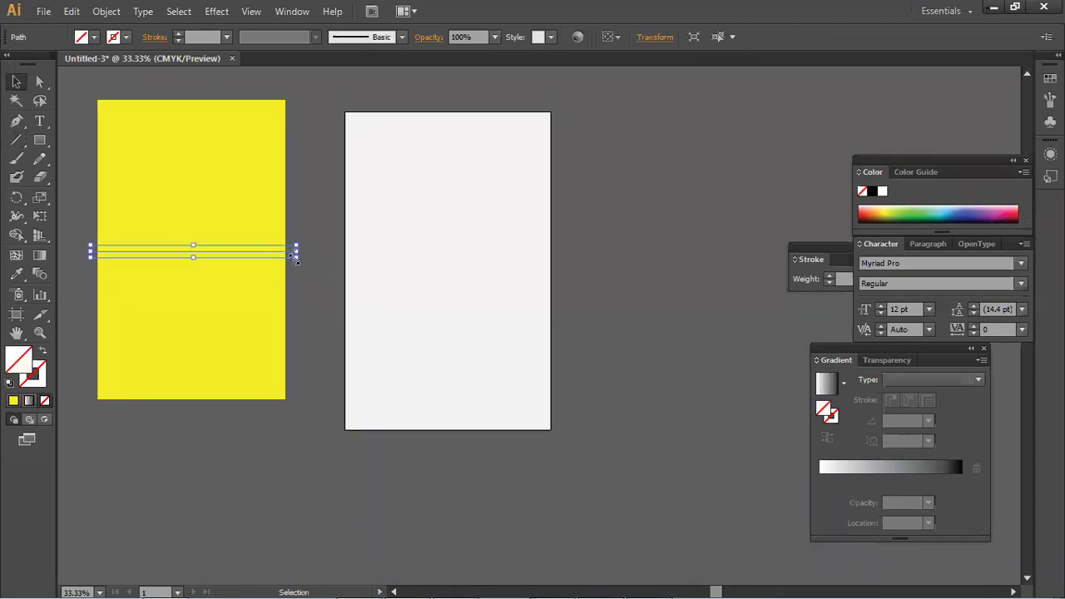
key("shift+Down")
key("shift+Down")
key("shift+Down")
key("shift+Down")
key("shift+Down")
key("shift+Down")
key("shift+Down")
key("shift+Down")
key("shift+Down")
key("shift+Down")
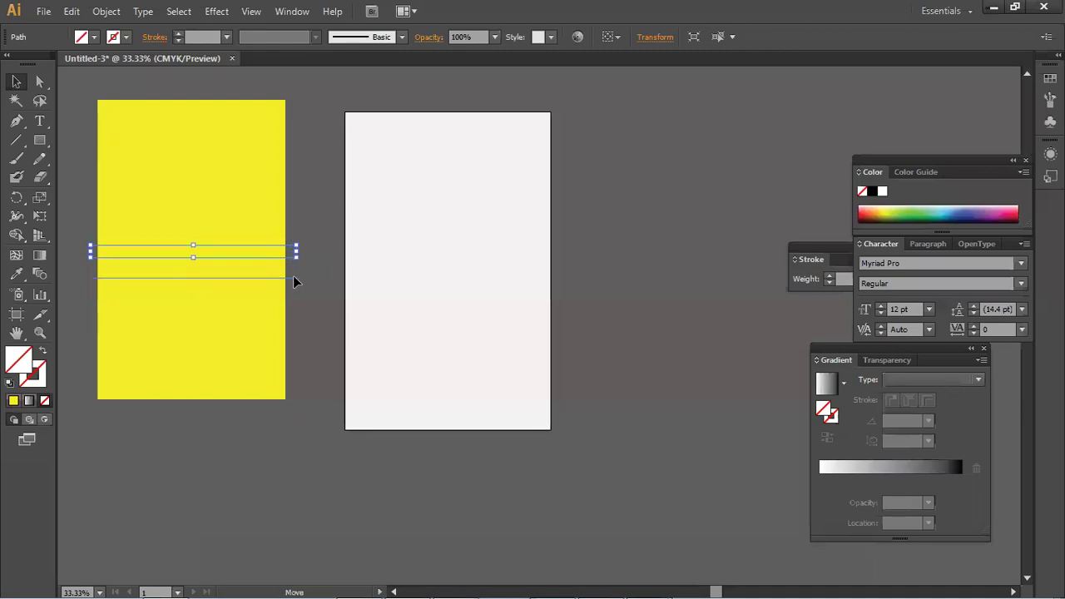
- Select the yellow rectangle together with the horizontal line crossing it and show the Pathfinder panel
left_click_drag(309, 293, 224, 248)
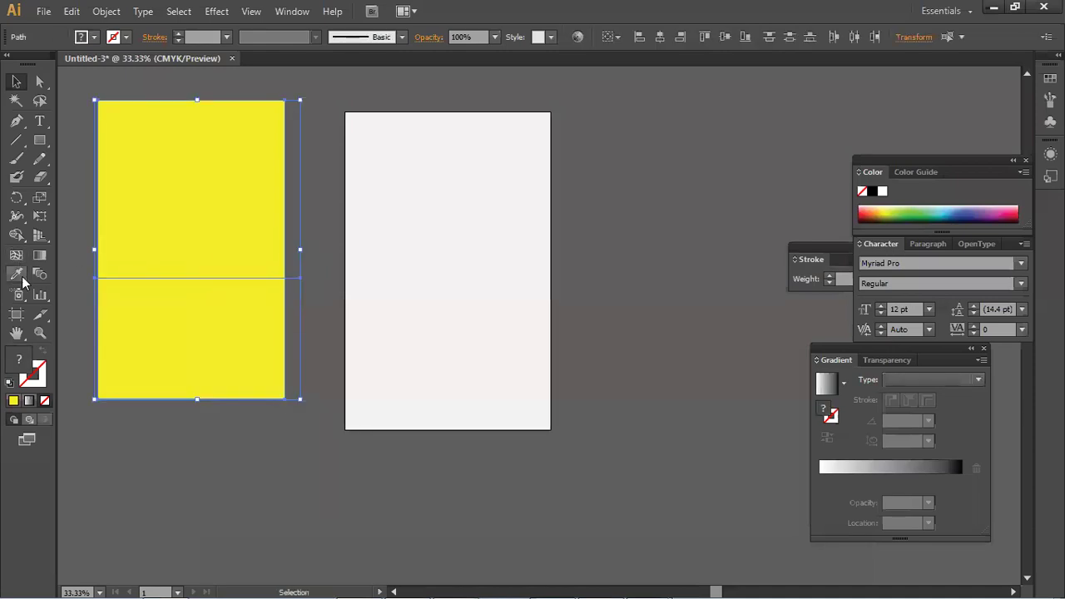
left_click(43, 11)
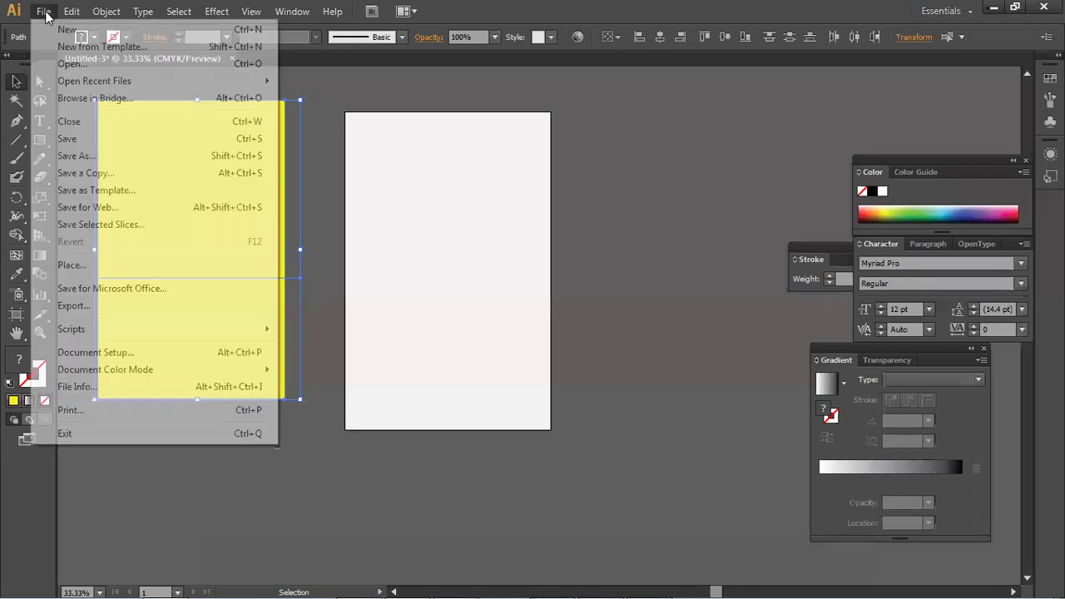
left_click(293, 12)
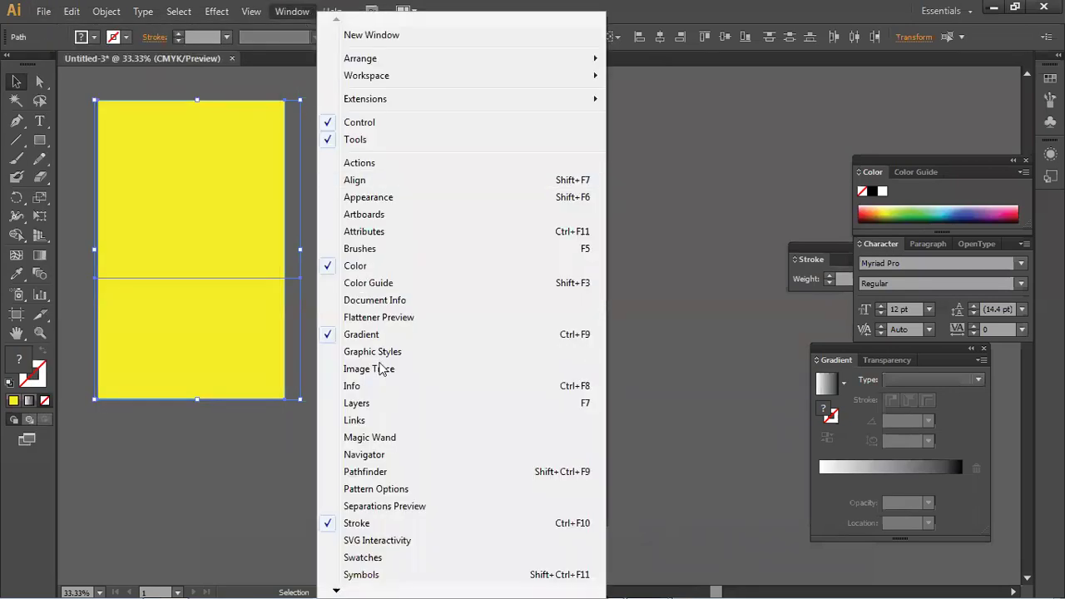
left_click(385, 472)
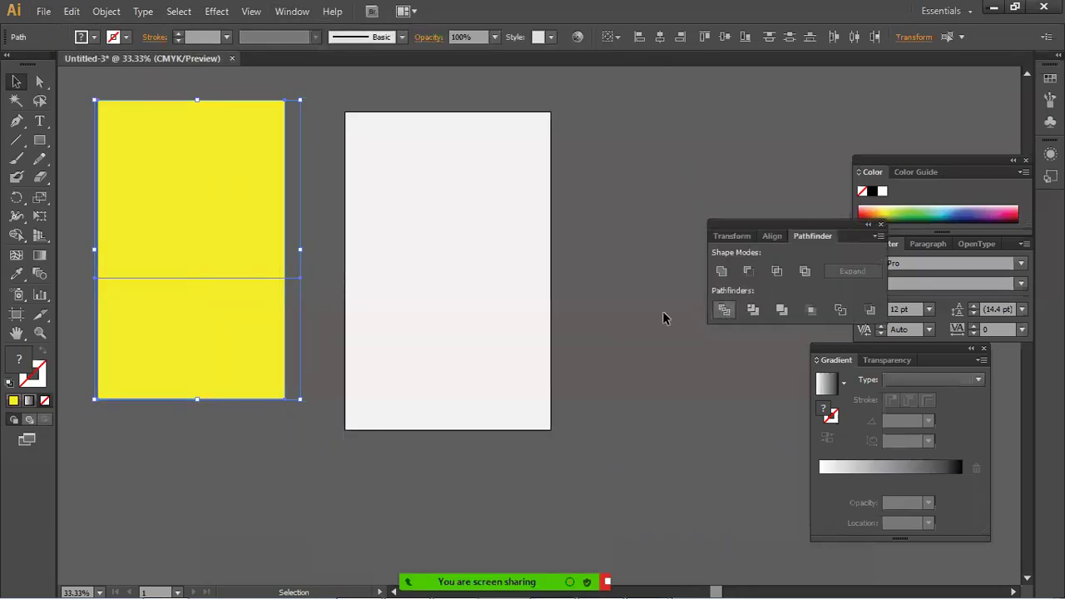
- Split the yellow rectangle along the line with Pathfinder Divide and ungroup the resulting pieces
right_click(279, 304)
left_click(328, 400)
left_click(282, 499)
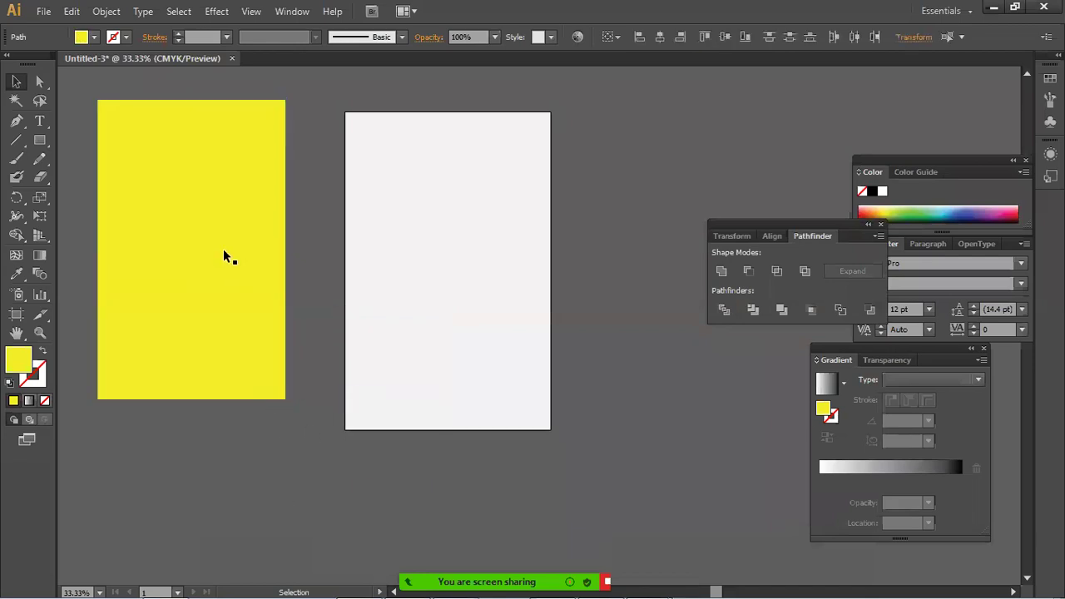
- Separate the two yellow pieces and move the smaller one onto the lower page area and the larger one above it
left_click_drag(226, 254, 239, 221)
left_click_drag(240, 337, 496, 355)
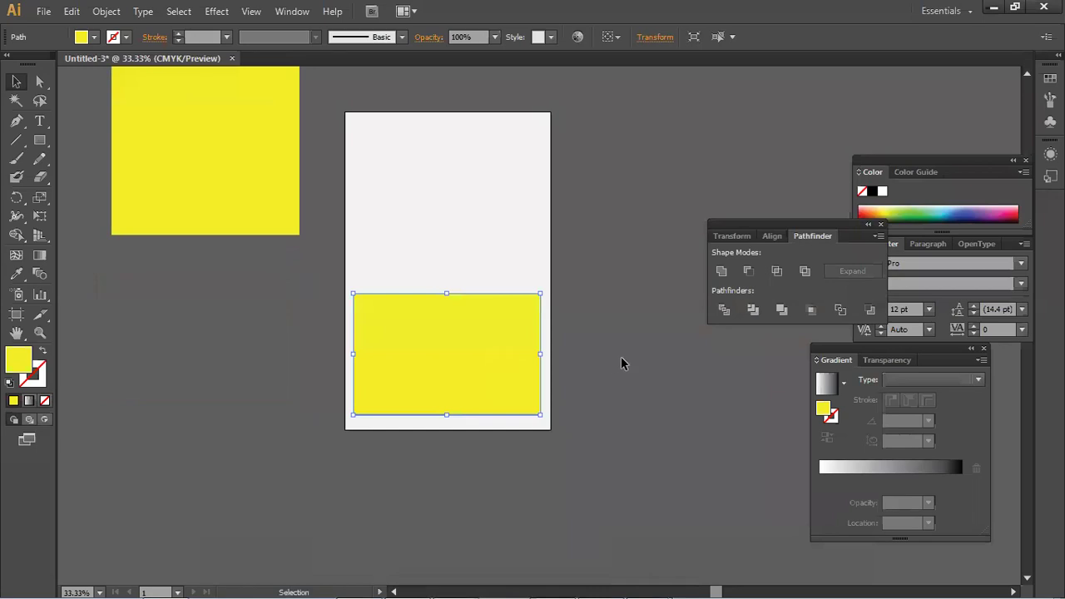
left_click(620, 356)
left_click_drag(234, 231, 451, 230)
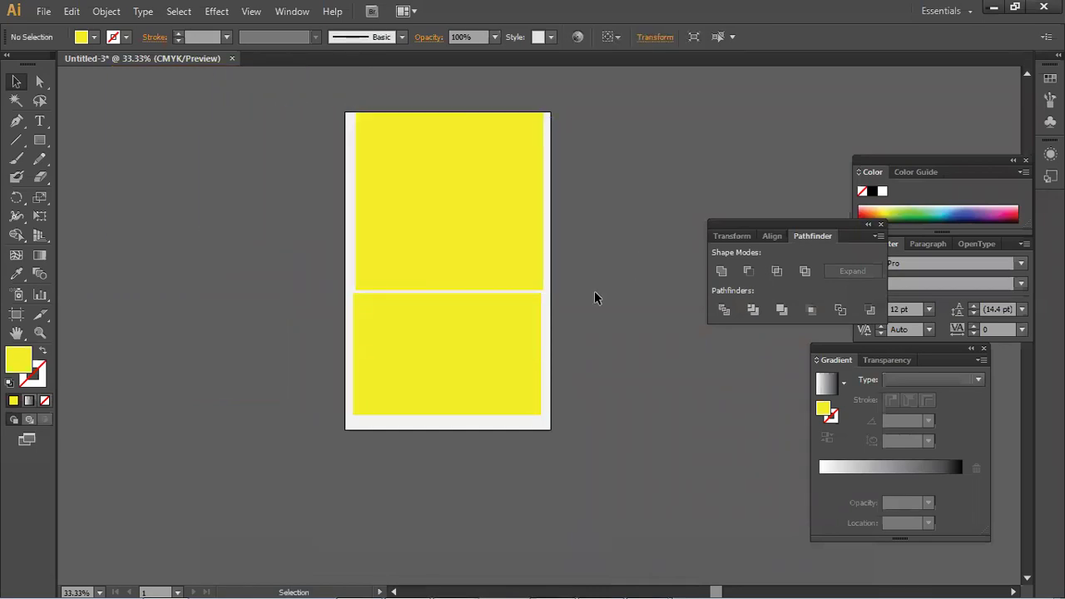
scroll(594, 293, "up", 1)
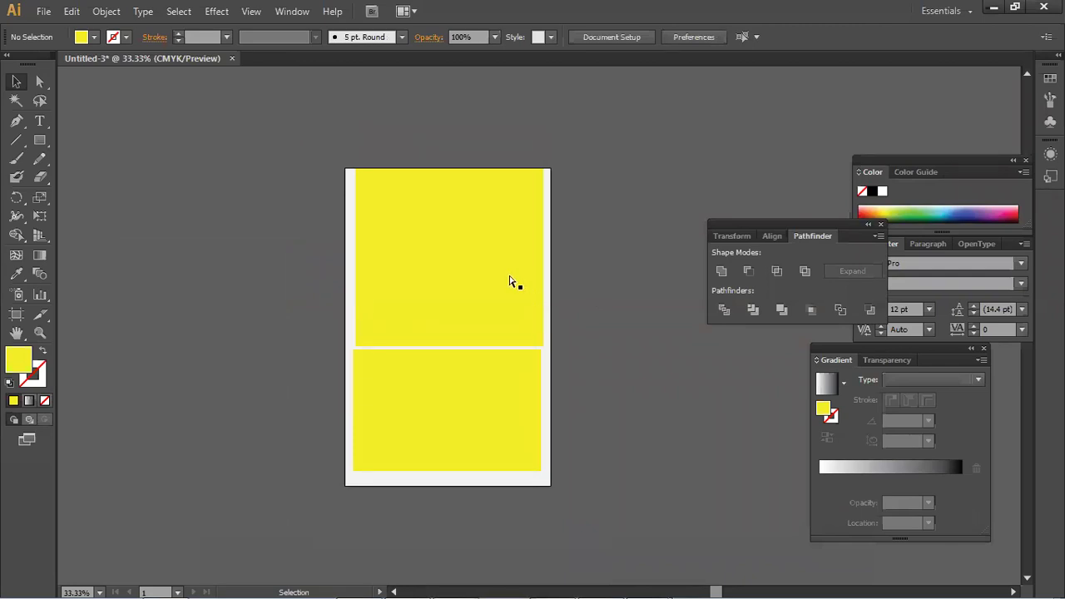
- Undo the piece moves, the split and the earlier edits back to the undivided yellow rectangle on the white page
key("ctrl+z")
key("ctrl+z")
key("ctrl+z")
key("ctrl+z")
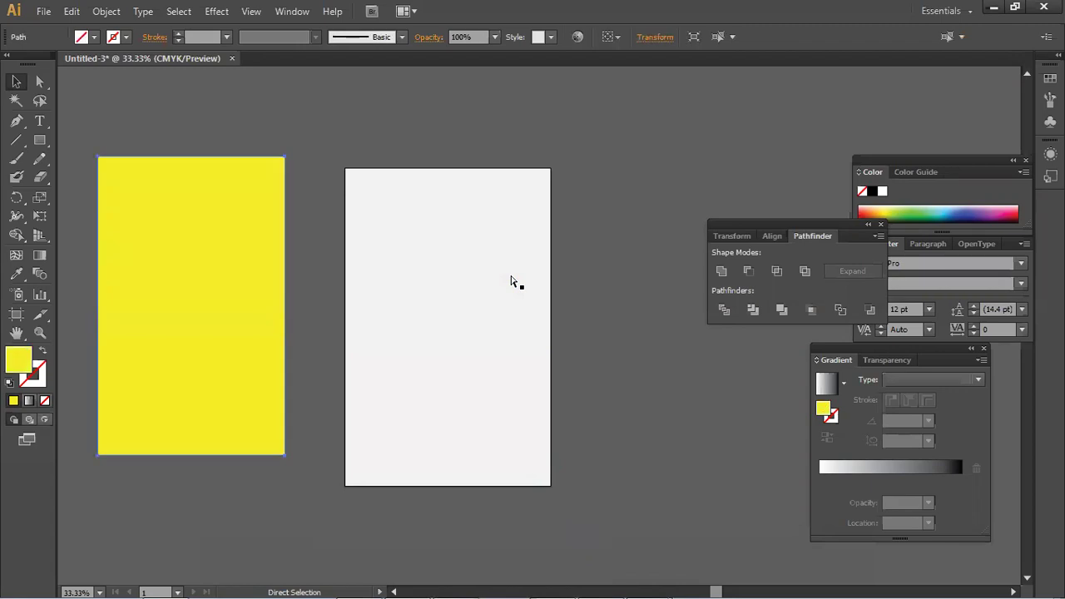
key("ctrl+shift+z")
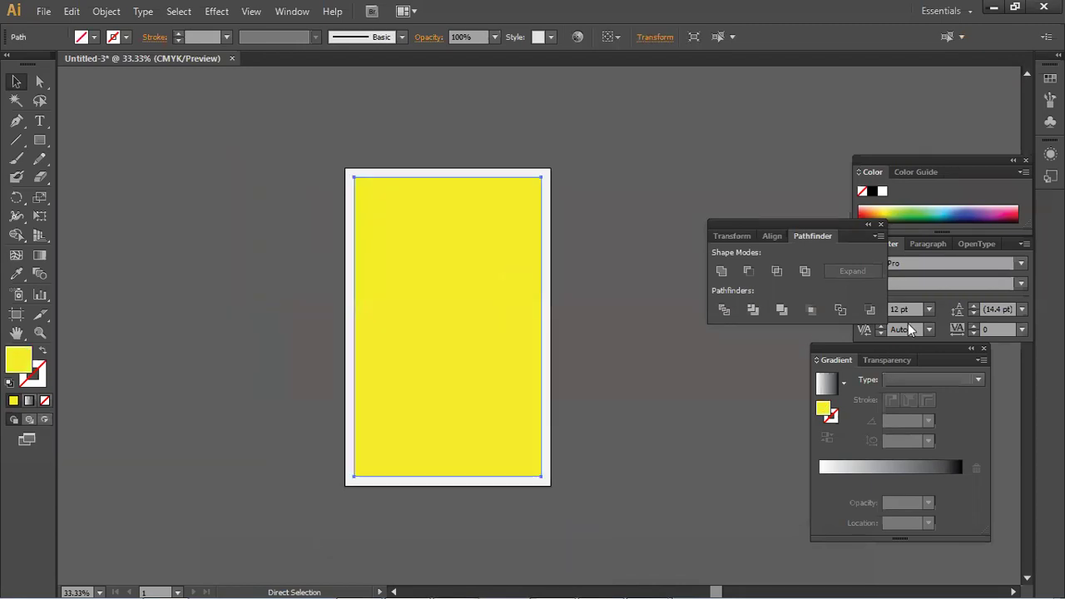
- Draw a straight horizontal line across the yellow rectangle below its middle, extending past both sides of the page
left_click(599, 313)
left_click(495, 358)
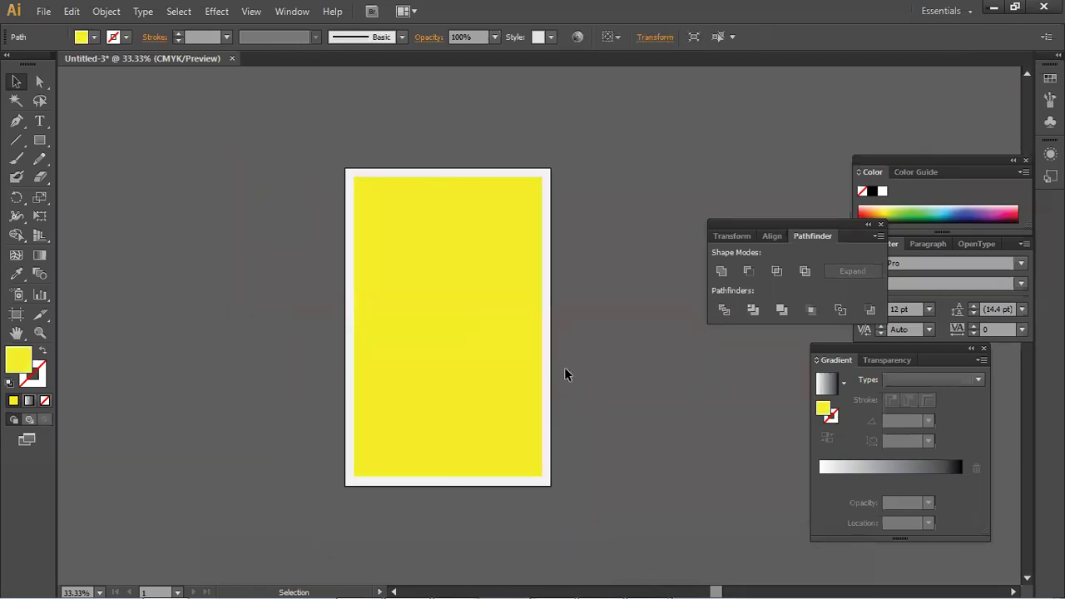
left_click(549, 372)
key("ctrl")
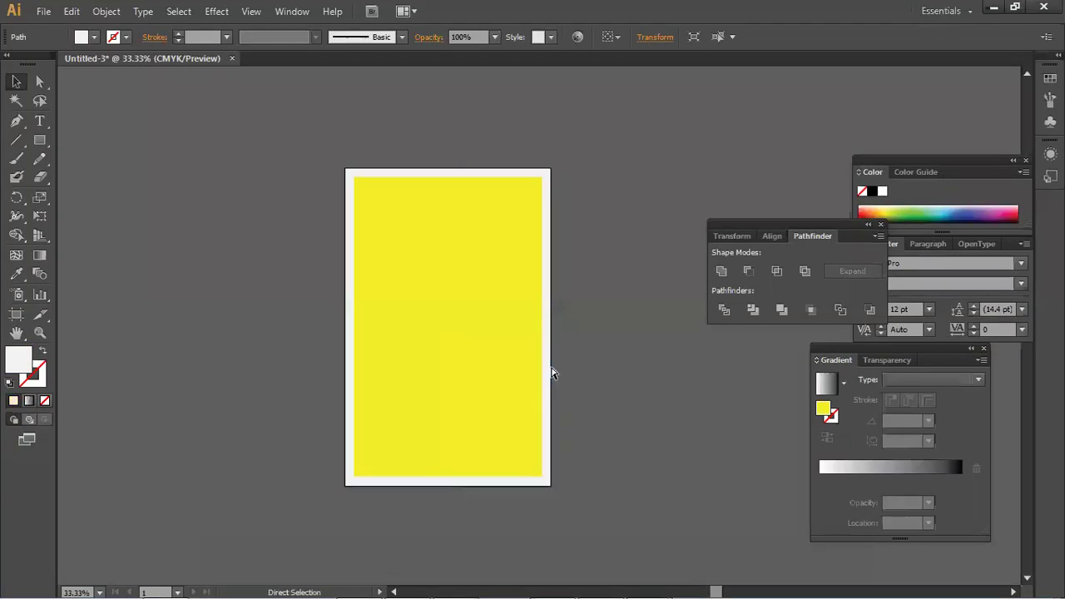
left_click(497, 340, "ctrl")
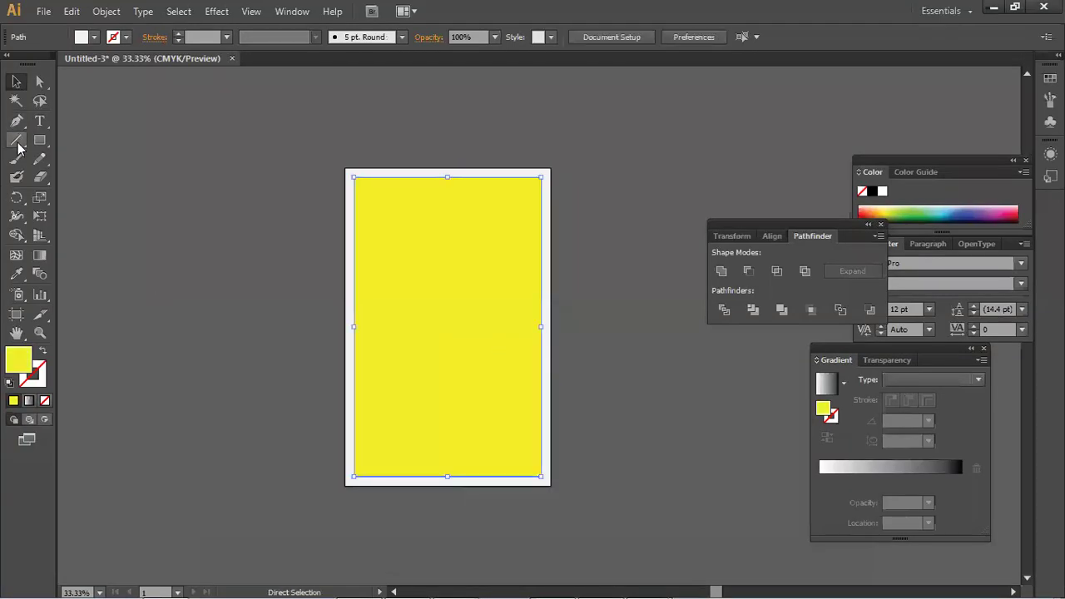
left_click_drag(314, 365, 620, 399)
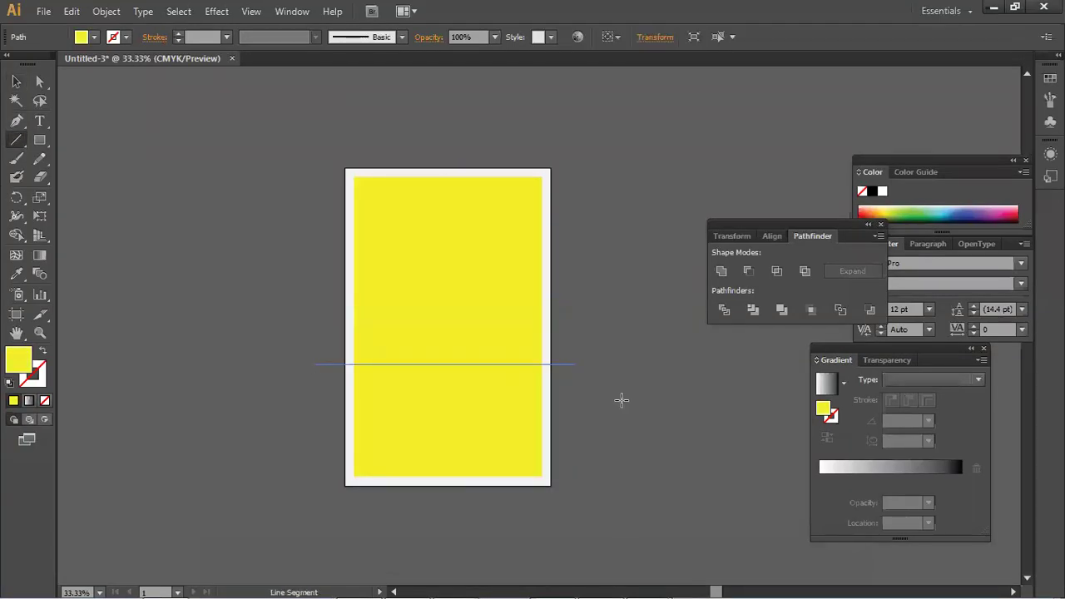
- Select the yellow rectangle and the line, split the rectangle with Pathfinder Divide and ungroup the pieces
key("v")
left_click_drag(257, 265, 412, 397)
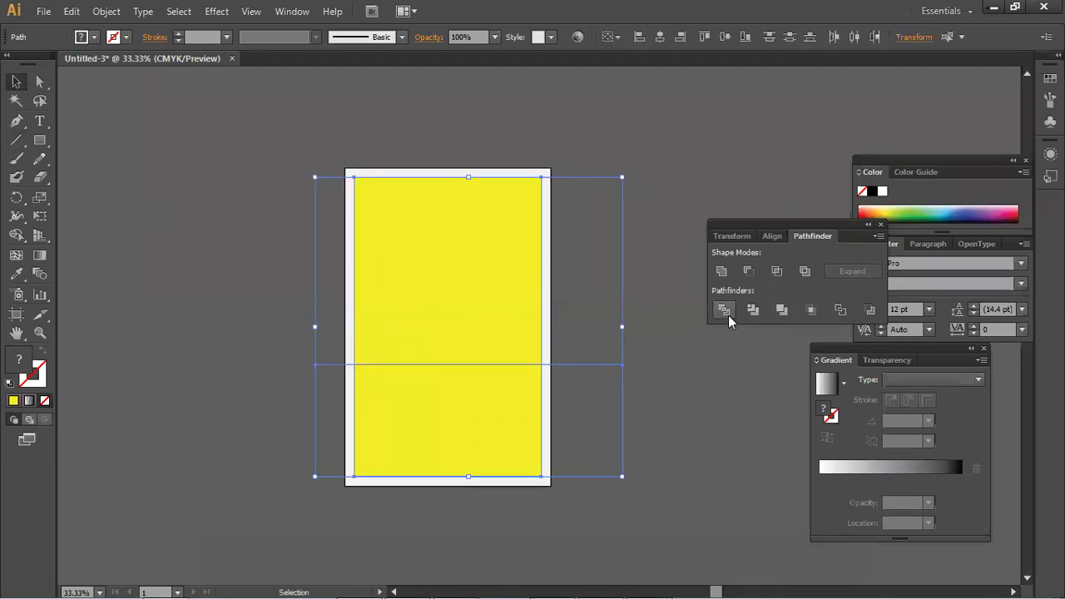
left_click(725, 313)
right_click(447, 385)
left_click(526, 479)
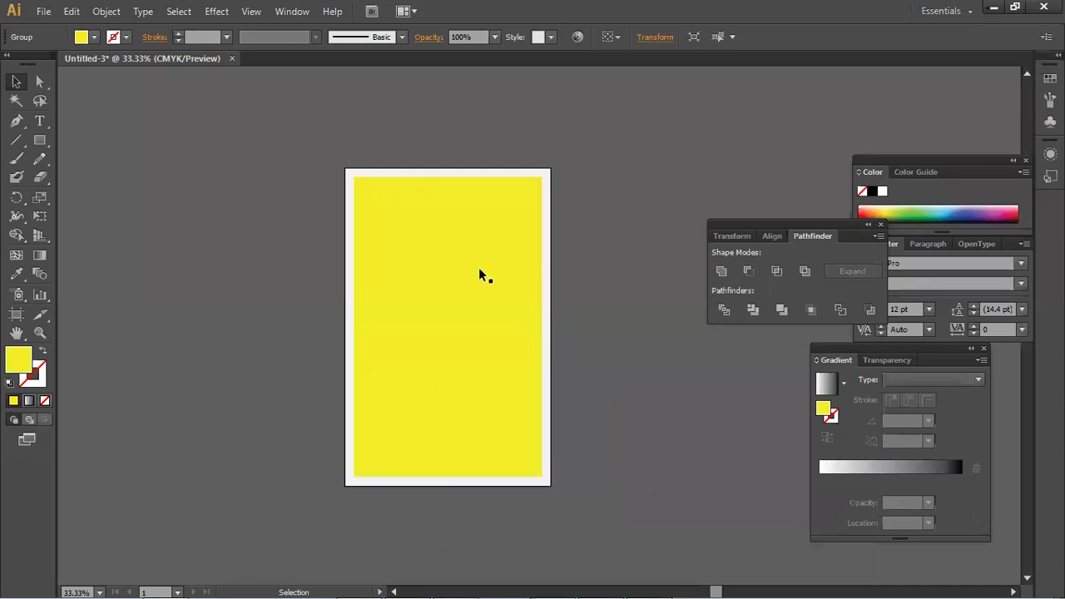
- Delete the upper yellow piece, keeping only the lower block on the page
left_click(481, 275)
key("Delete")
left_click(463, 406)
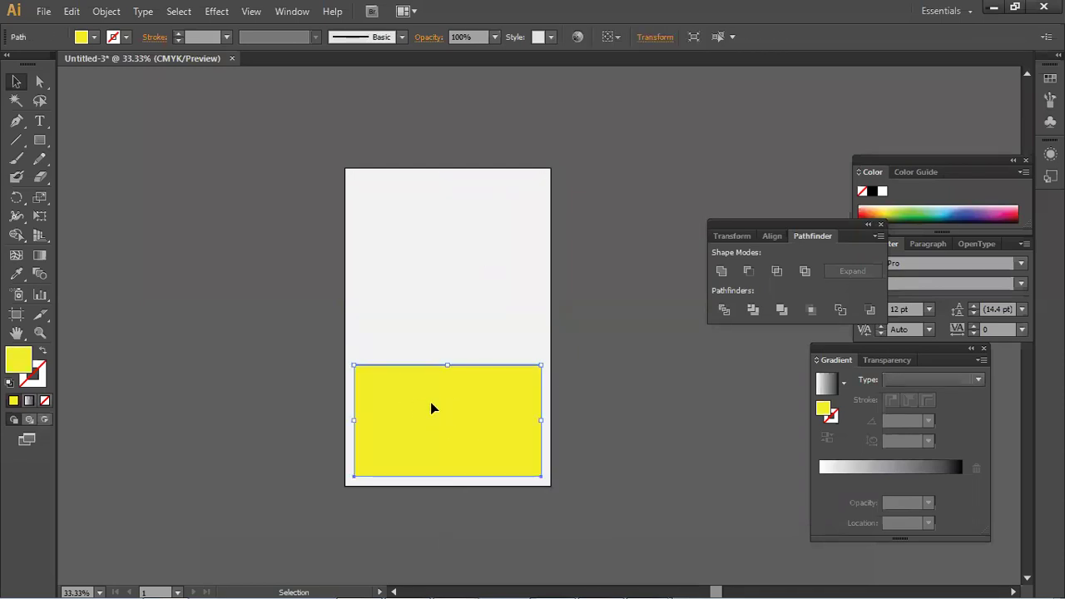
left_click(640, 374)
- Draw a thin horizontal rectangle just above the left half of the yellow block and fill it with green
left_click(39, 140)
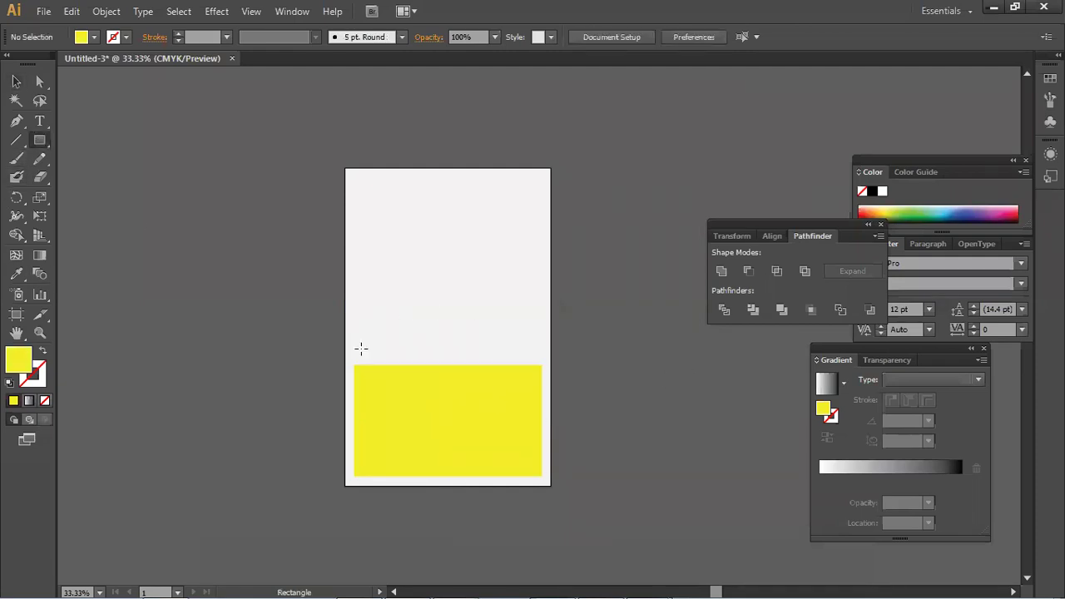
left_click_drag(361, 343, 449, 359)
left_click(923, 205)
left_click(16, 80)
left_click(249, 330)
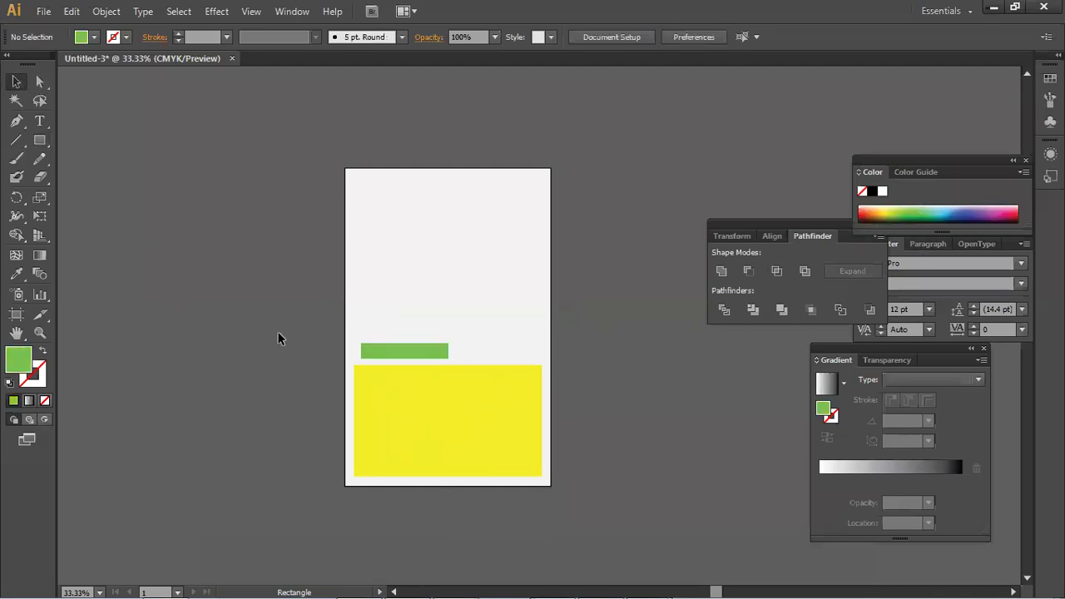
- Draw a circle much larger than the page, overlapping its upper part, and fill it with purple
left_click(39, 140)
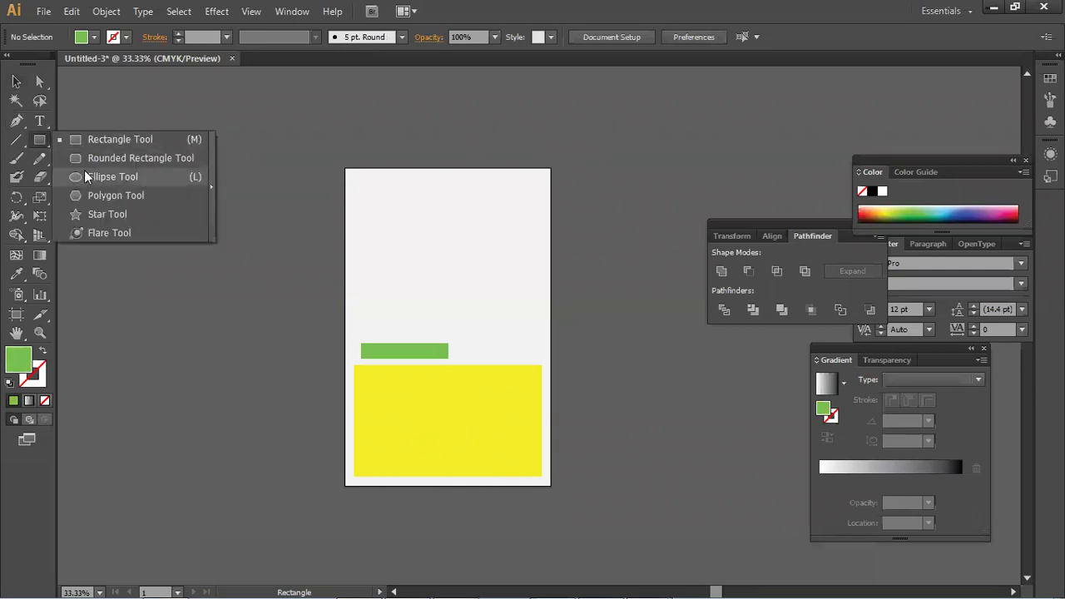
left_click(89, 177)
left_click(16, 80)
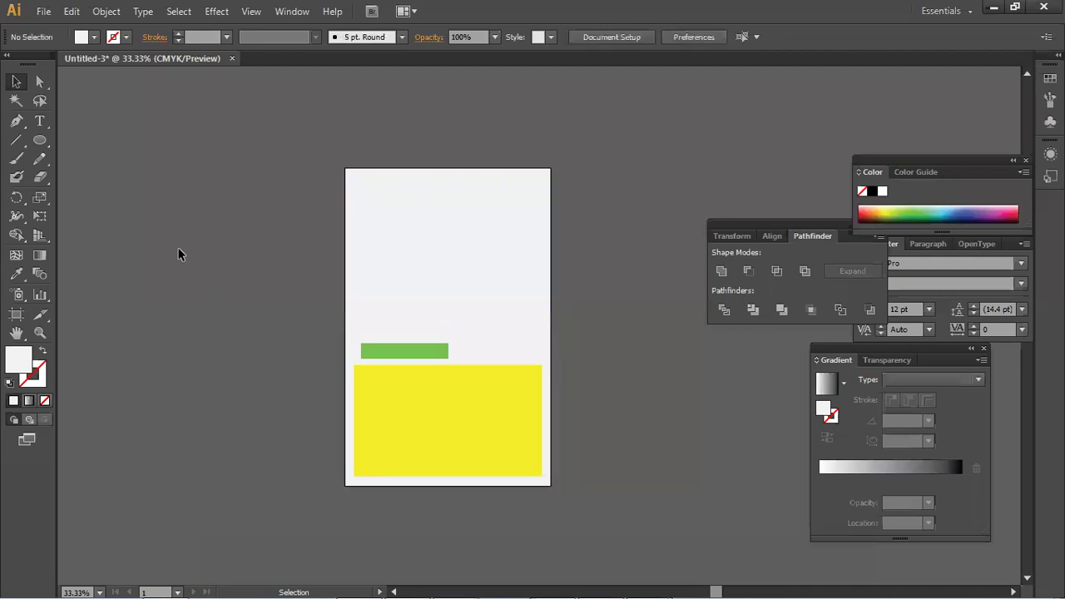
left_click(39, 139)
left_click(106, 173)
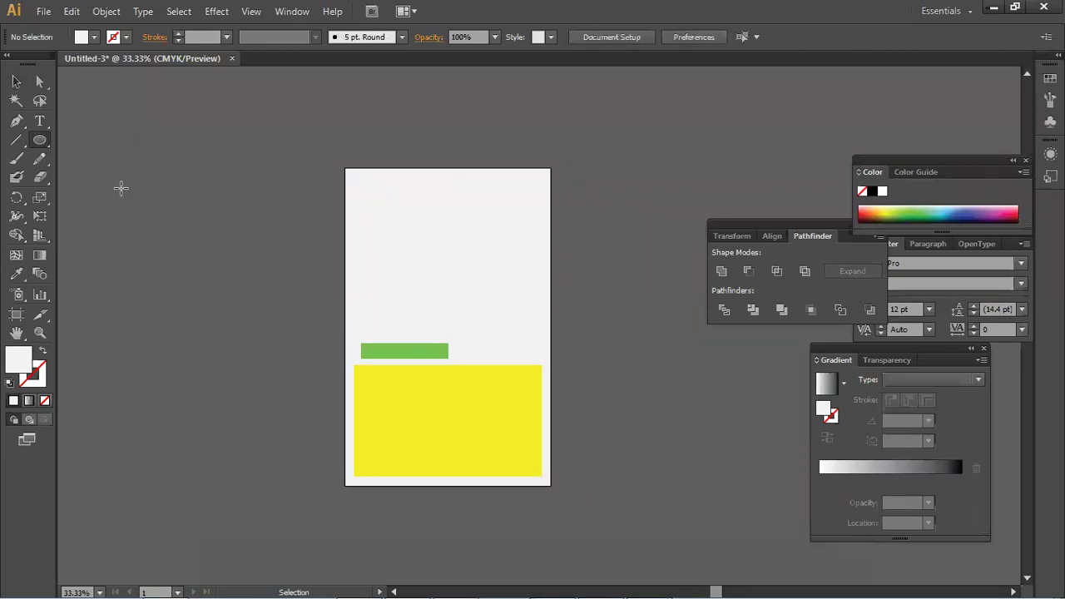
scroll(122, 188, "down", 2)
left_click_drag(197, 189, 291, 171)
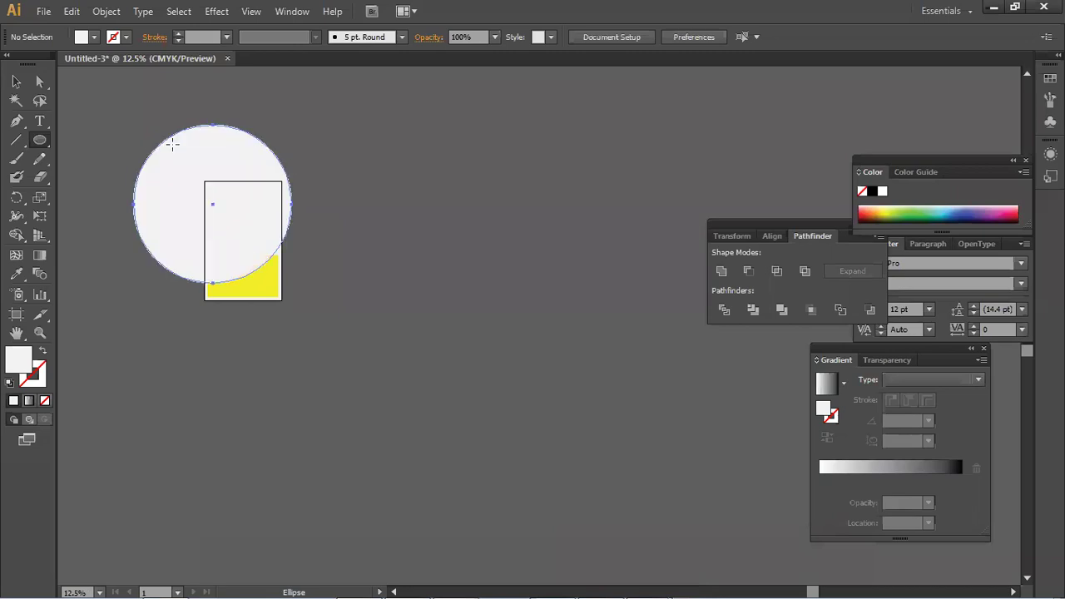
left_click(997, 214)
left_click(15, 81)
scroll(516, 382, "up", 5)
scroll(514, 377, "down", 5)
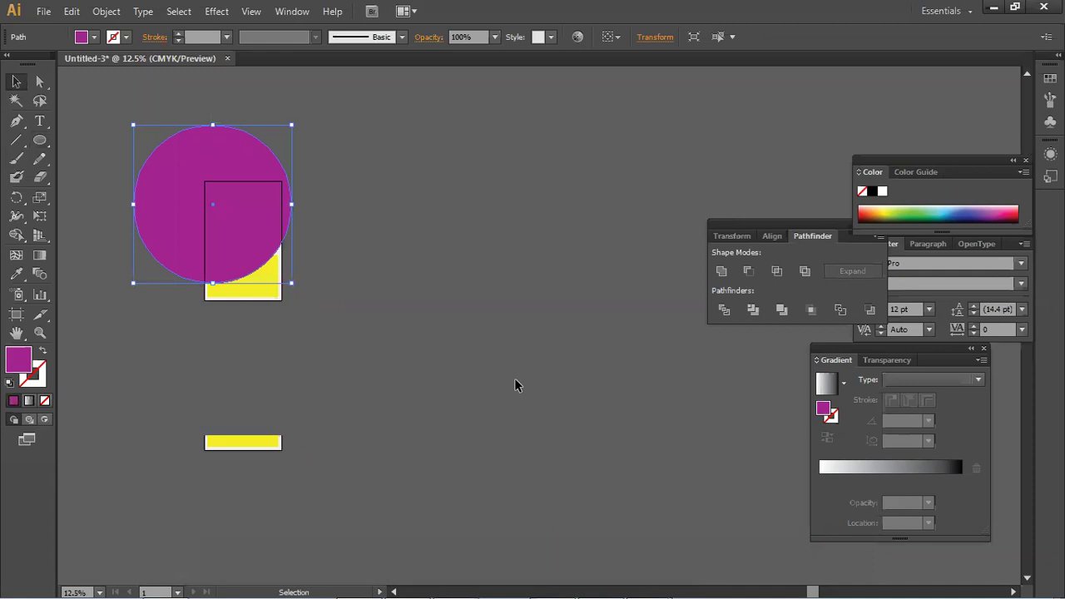
left_click(515, 377)
- Move the purple circle so its lower-left edge curves across the page just above the yellow block
left_click_drag(388, 290, 490, 332)
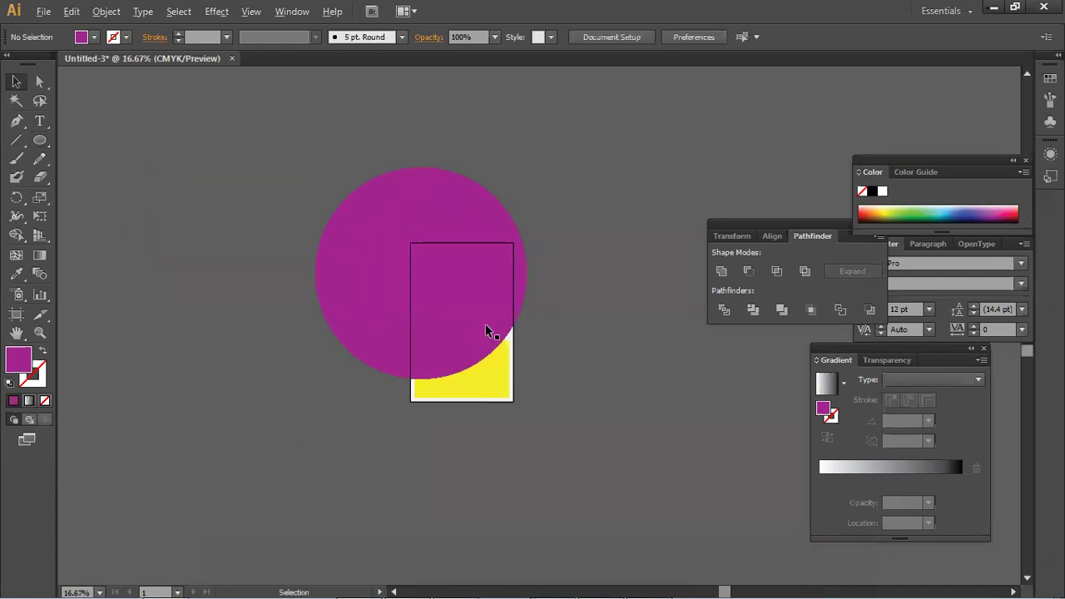
scroll(486, 328, "up", 1)
left_click_drag(541, 267, 515, 284)
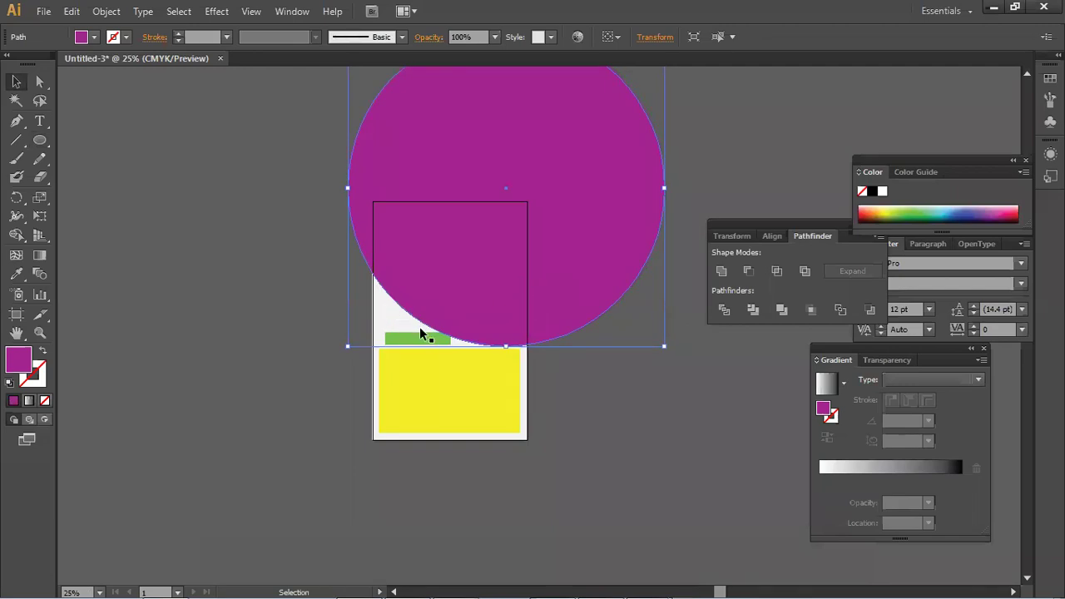
- Select the circle and the page background rectangle and remove the circle's area outside the page with Shape Builder
left_click(402, 321)
left_click(638, 440)
left_click(538, 303)
left_click(381, 324, "shift")
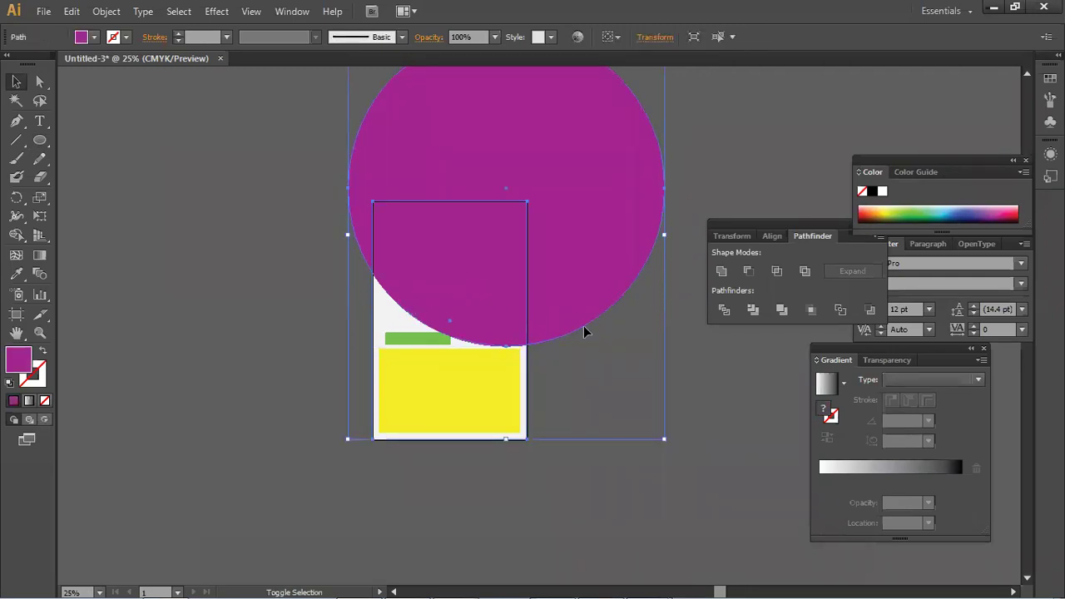
left_click(17, 234)
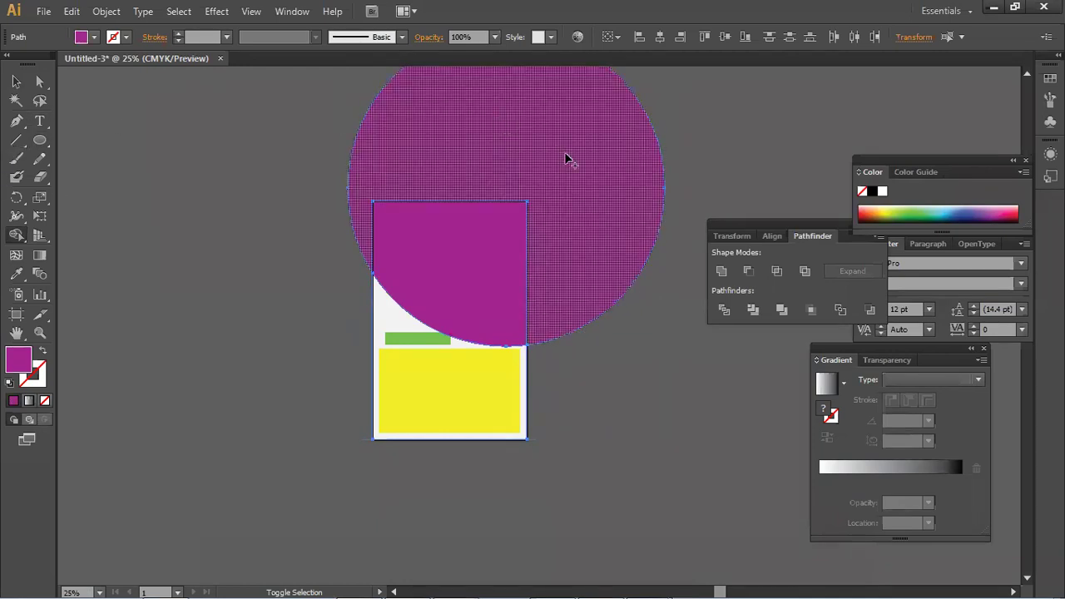
left_click(565, 161, "alt")
left_click(15, 81)
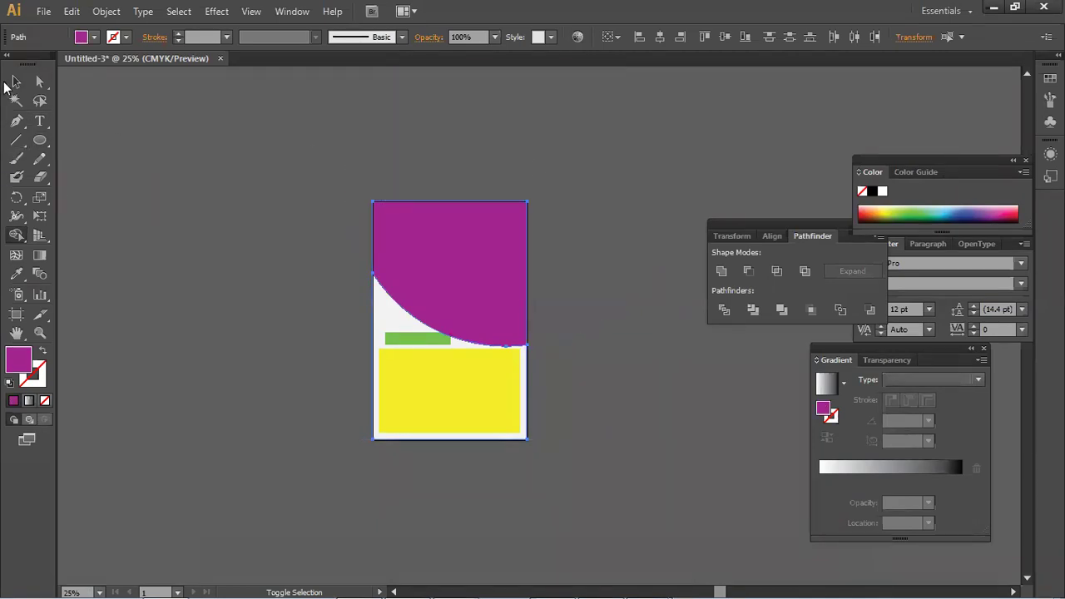
left_click(173, 258)
- Shorten the green bar from its right end so it clears the purple curve
left_click(406, 338)
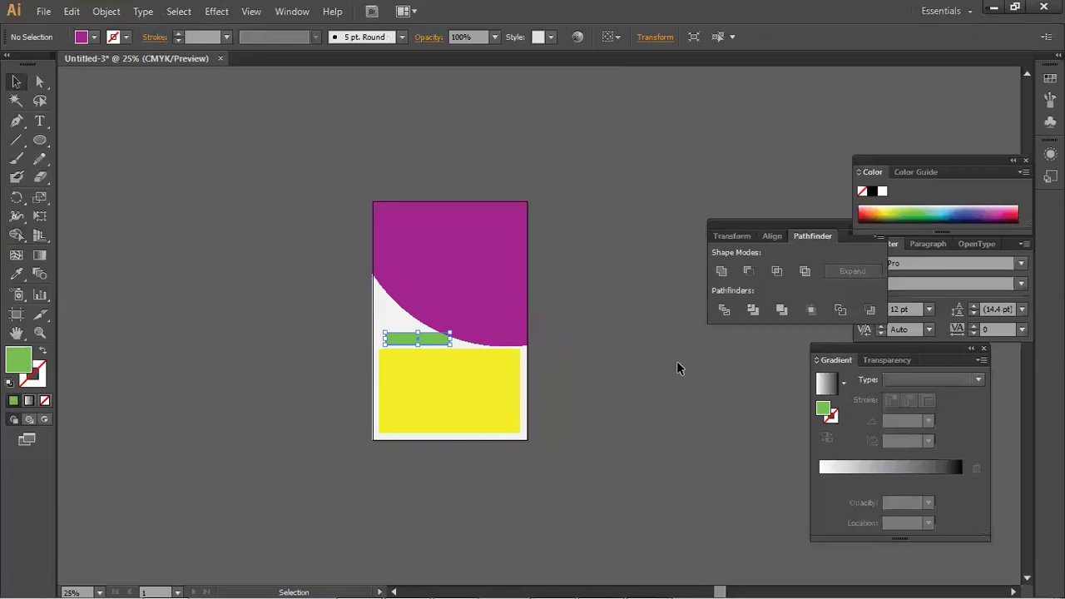
left_click_drag(451, 337, 434, 339)
left_click(549, 358)
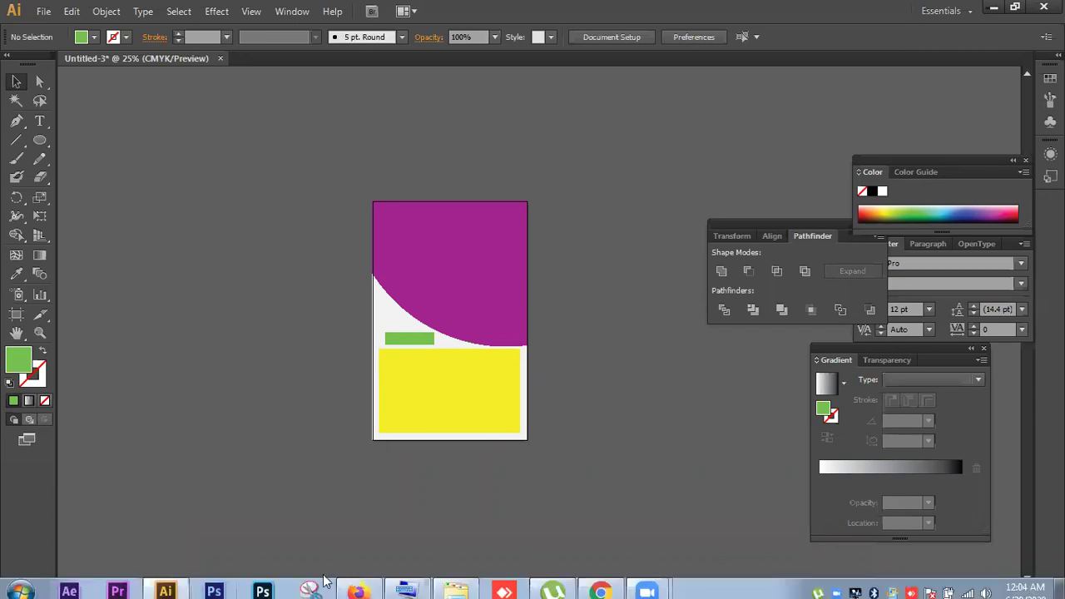
- Switch to Firefox and open the Amazon website in a new tab
left_click(356, 583)
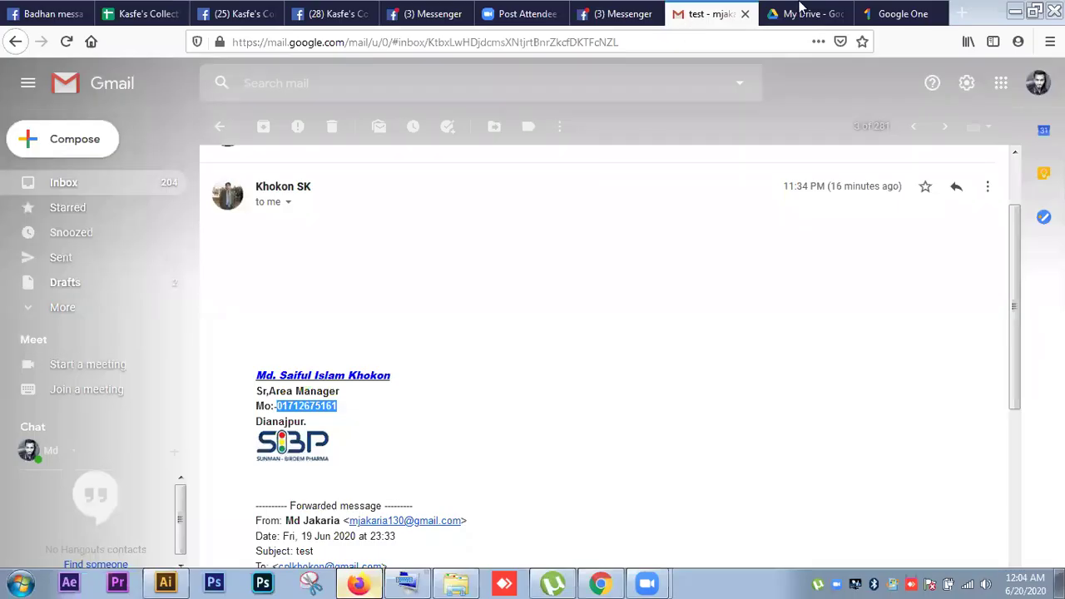
left_click(960, 13)
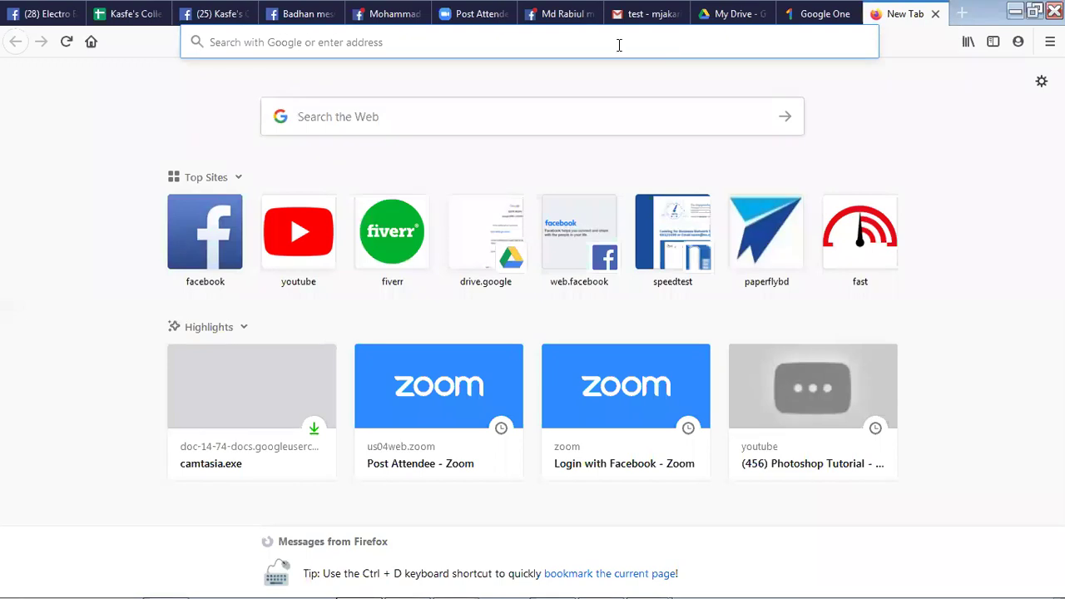
type("a")
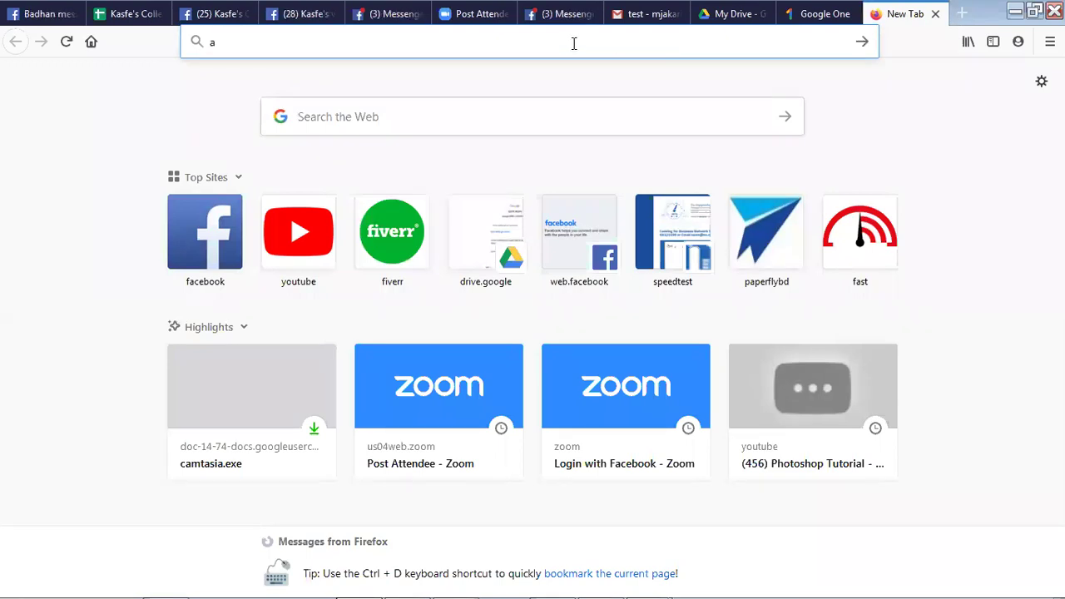
type("mazon")
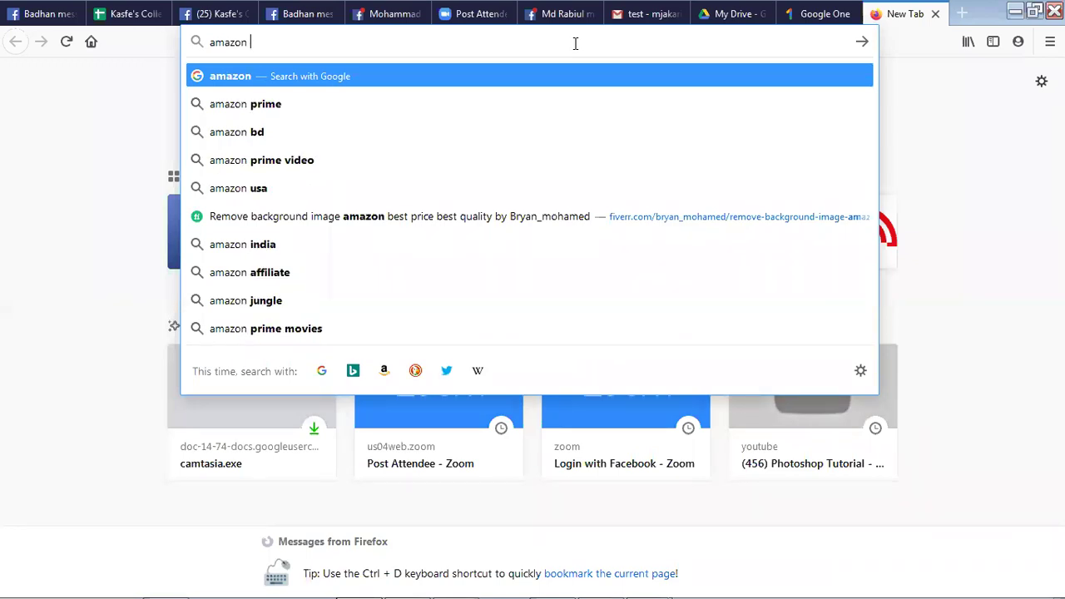
key("Return")
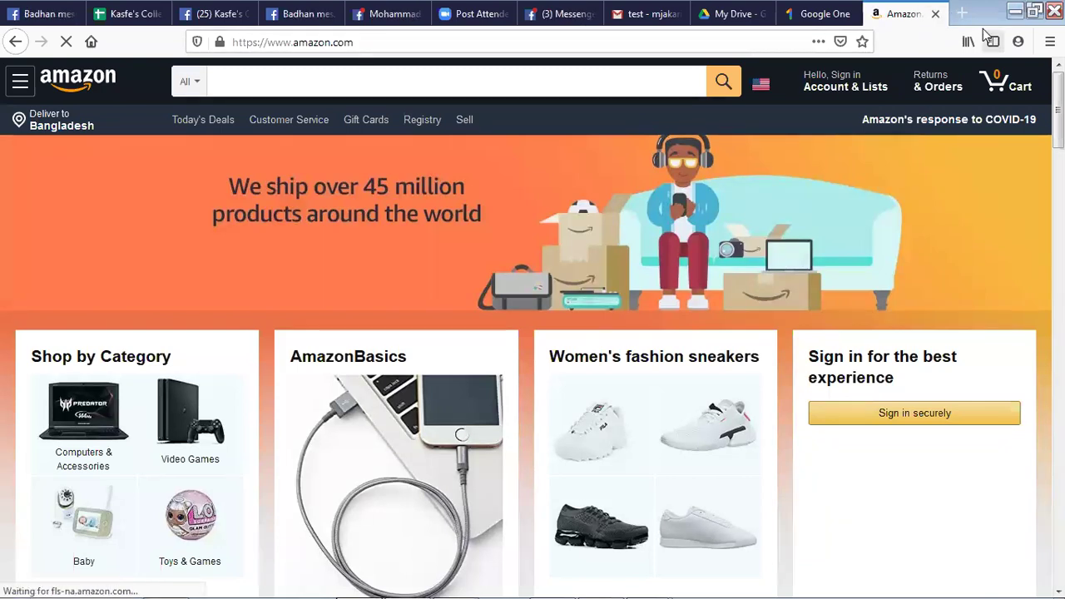
- Search the web for "masjid pic" in another new tab
left_click(962, 14)
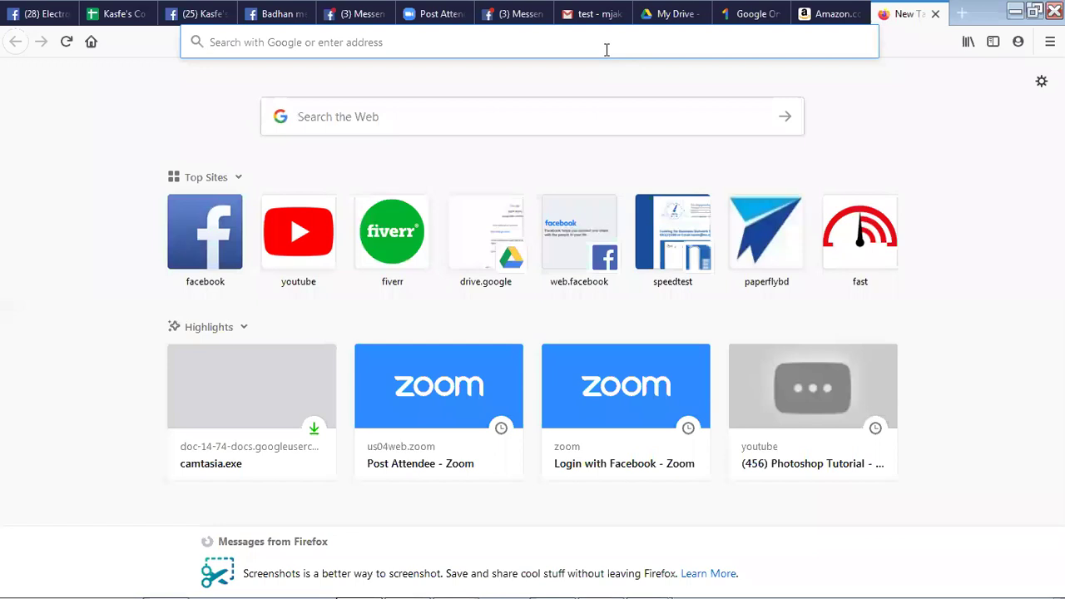
type("moj")
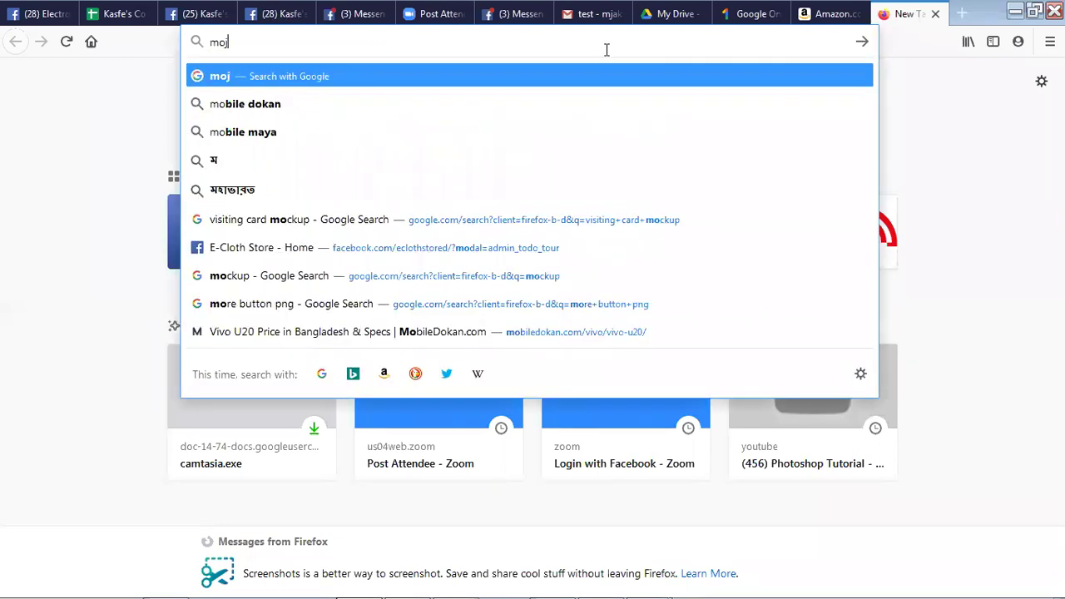
key("BackSpace")
type("sjid")
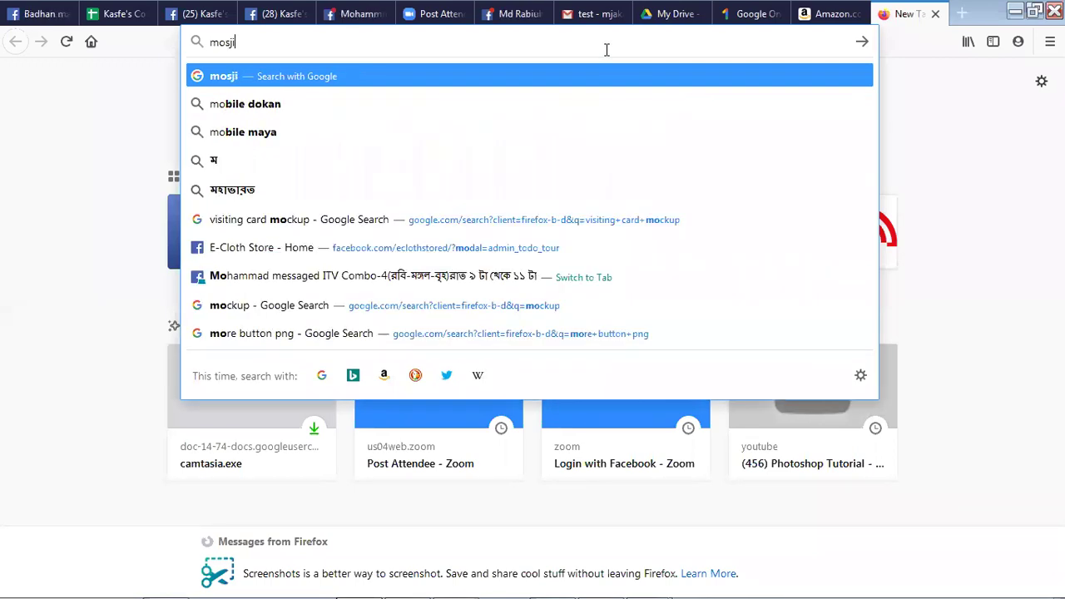
key("Down")
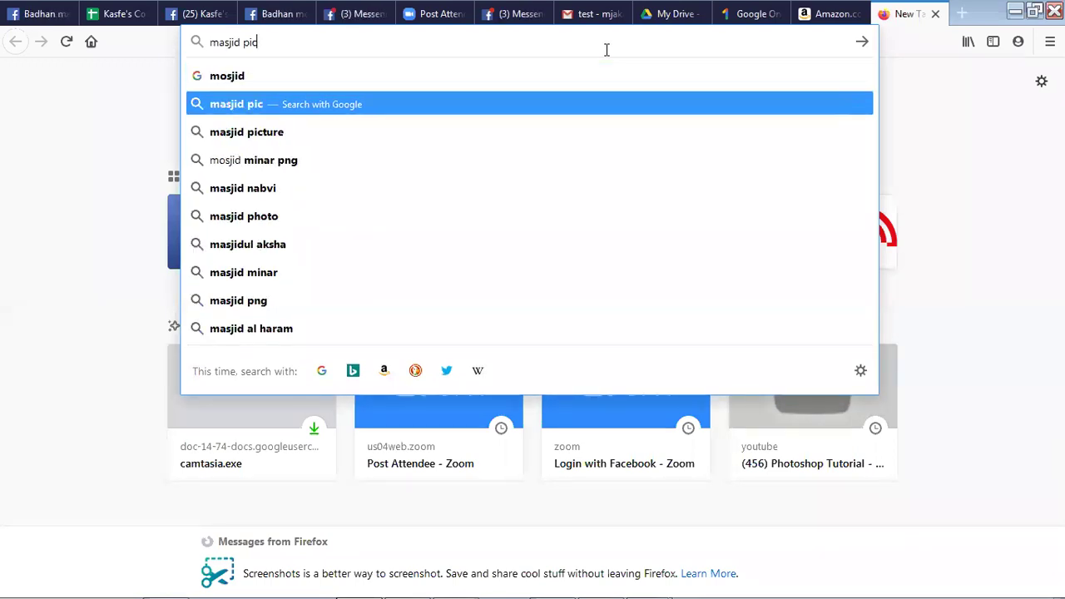
key("Return")
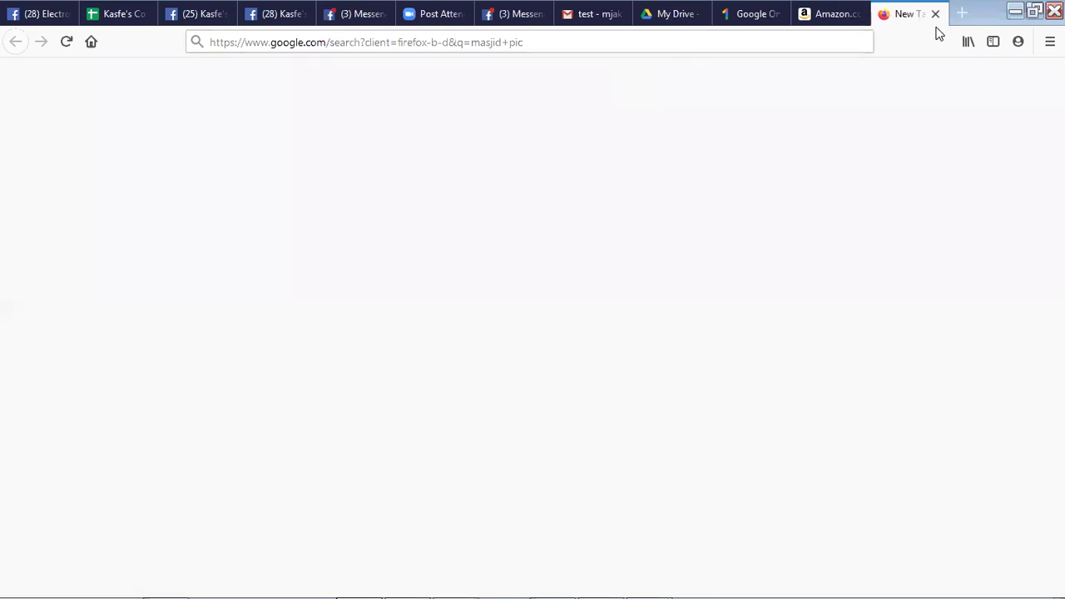
- Switch to Chrome and search Google for "masjid al haram" in a new tab
mouse_move(757, 582)
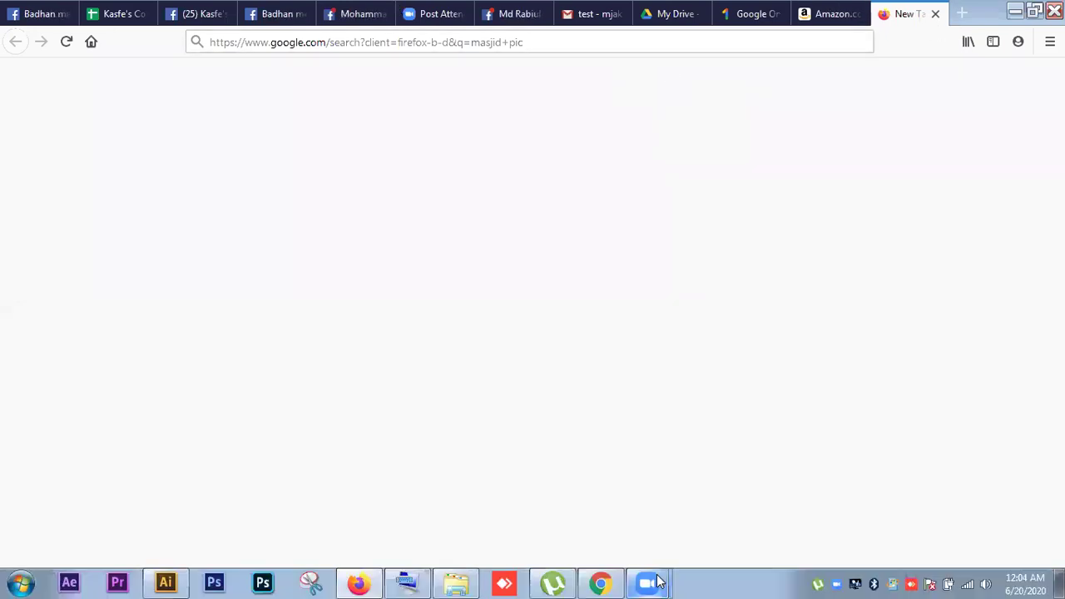
left_click(597, 582)
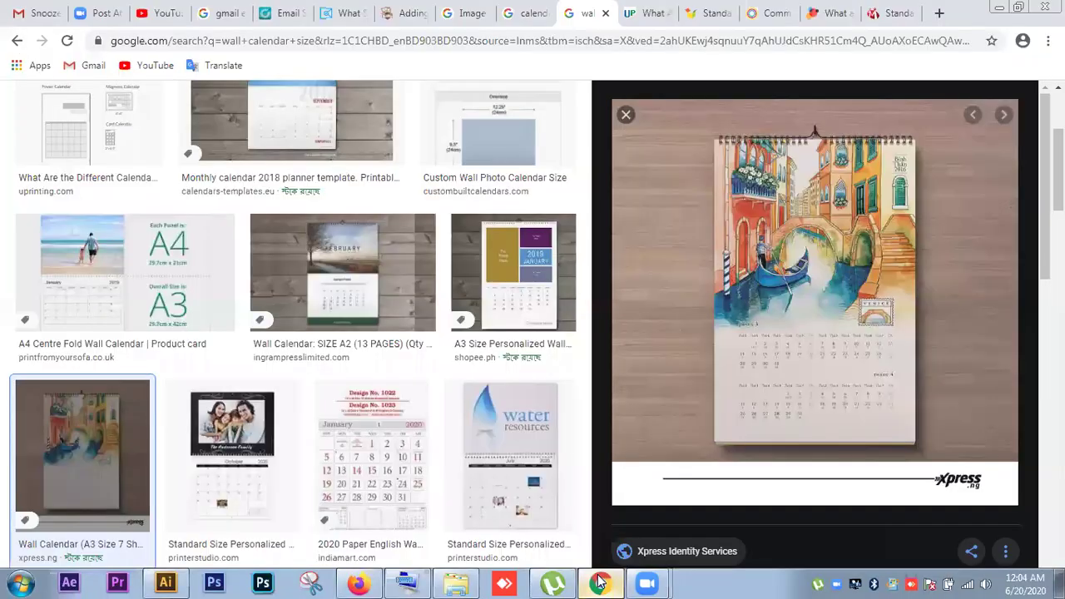
left_click(939, 13)
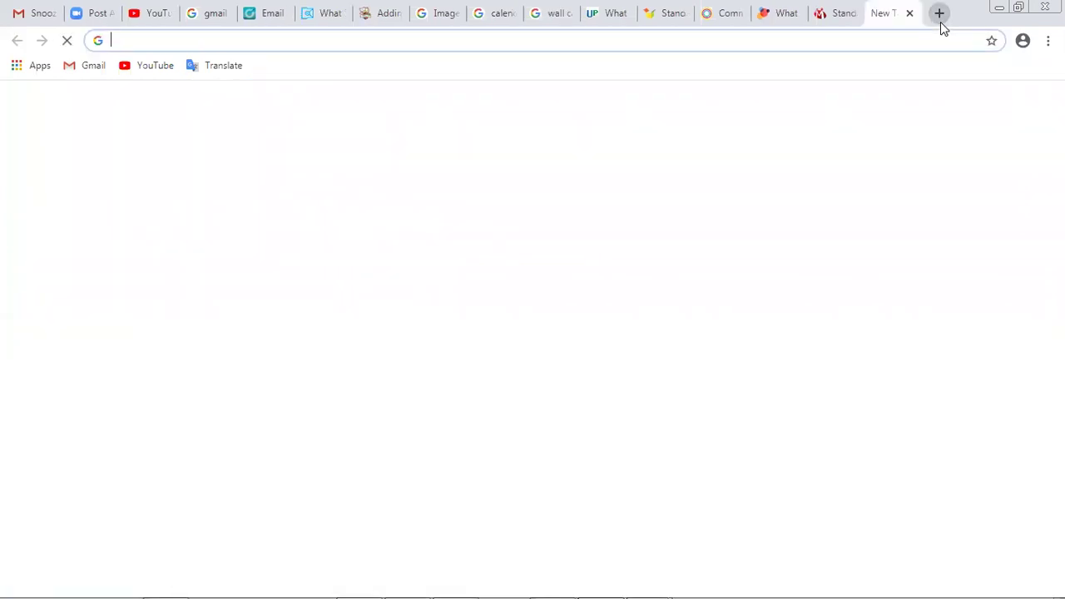
type("mos")
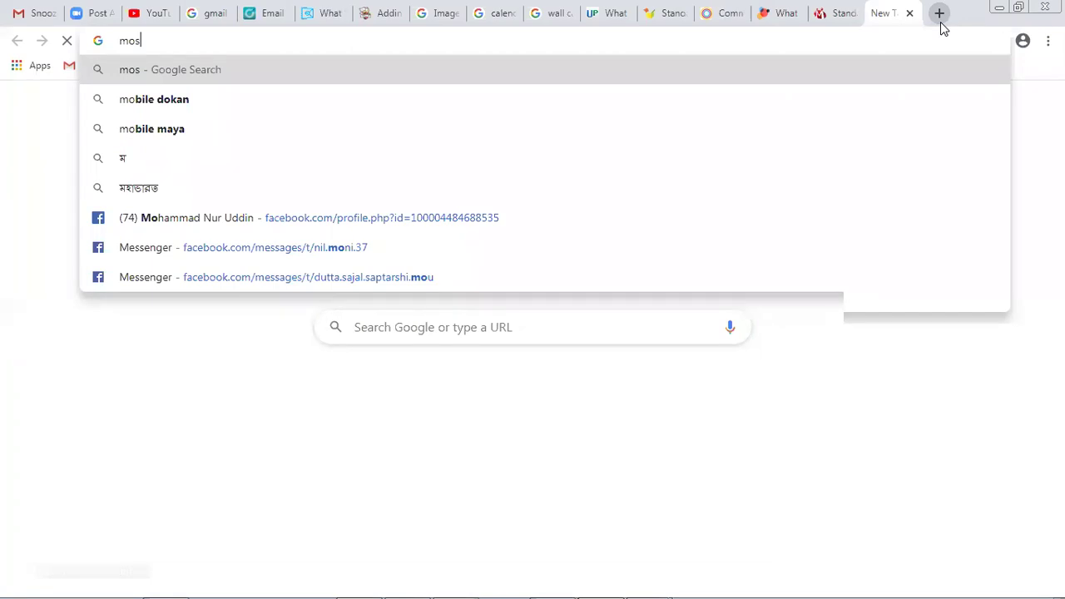
key("Down")
key("Down")
key("Return")
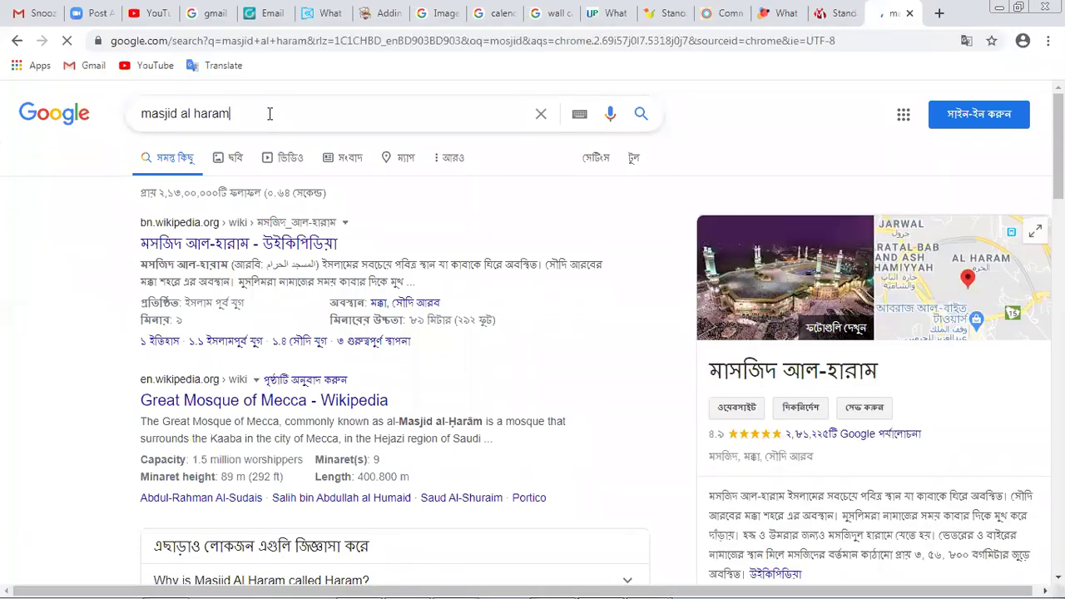
- Show the image results for "masjid al haram" and look through them
left_click(270, 113)
type("hd")
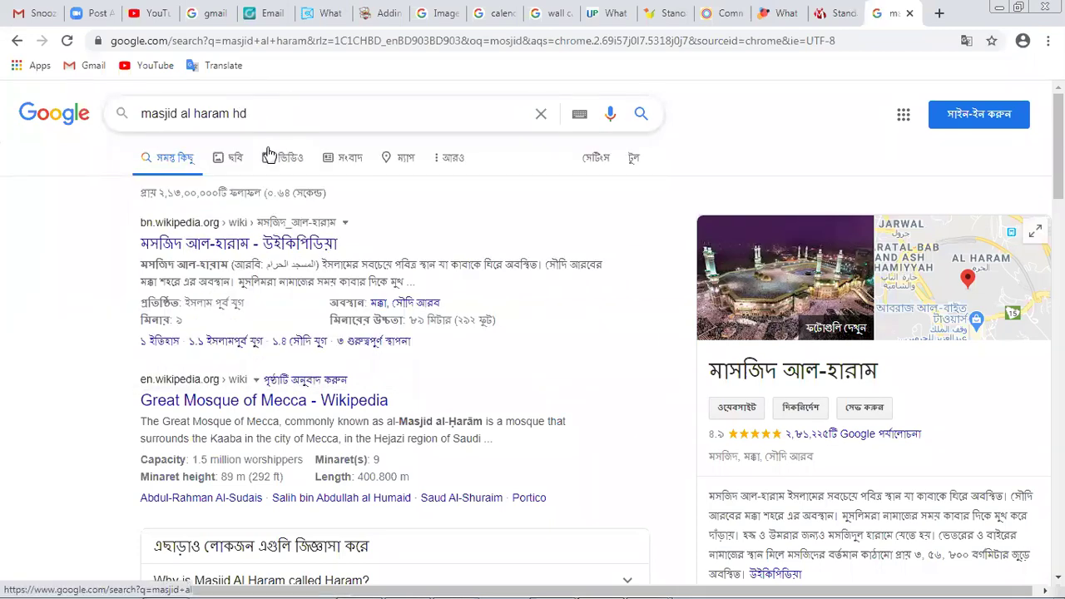
left_click(236, 160)
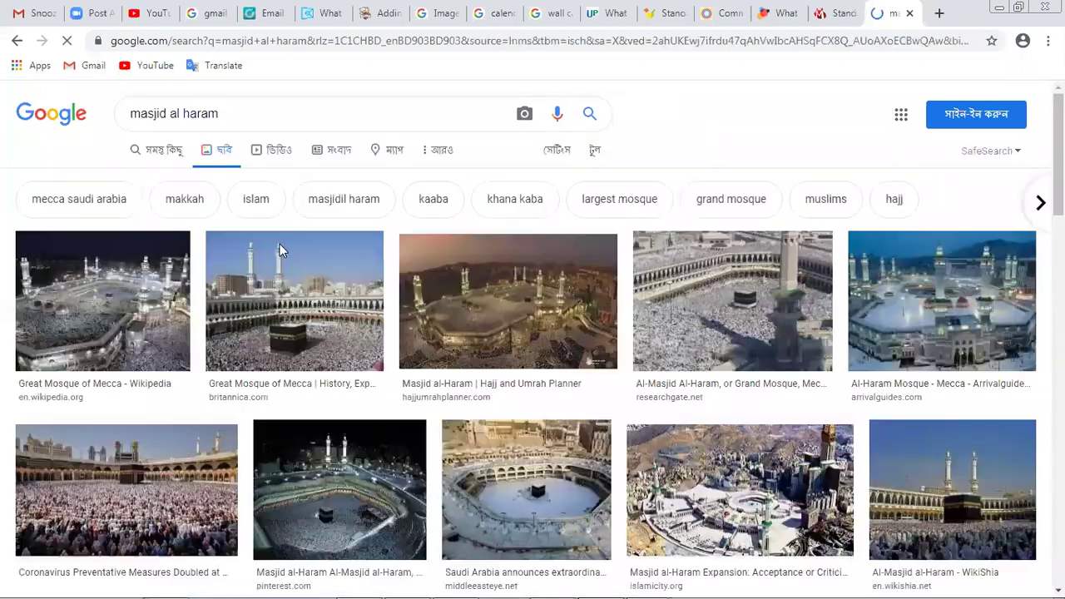
scroll(645, 298, "down", 2)
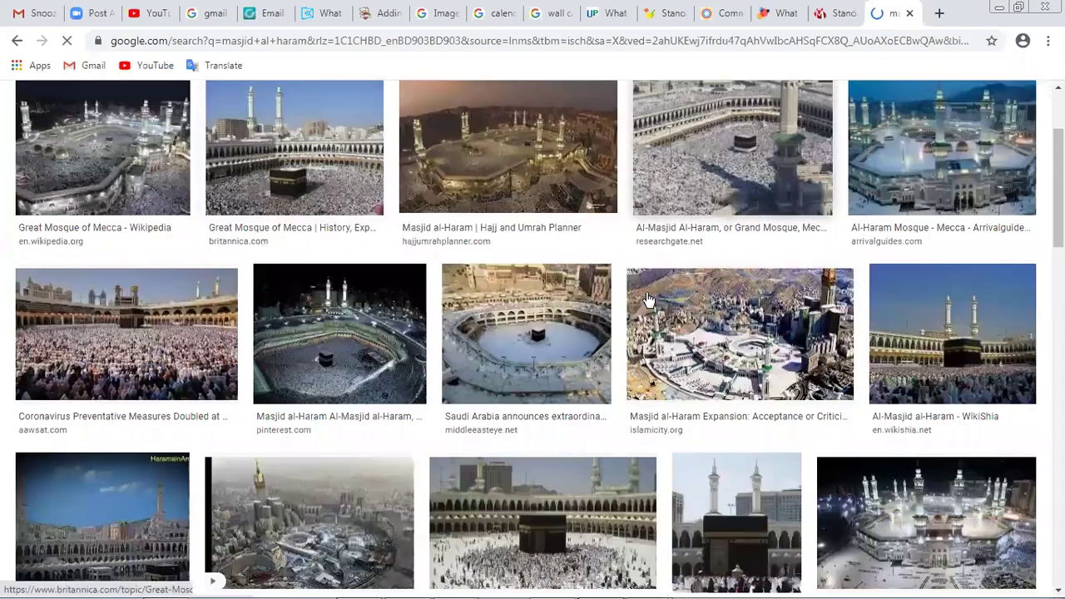
scroll(527, 173, "up", 2)
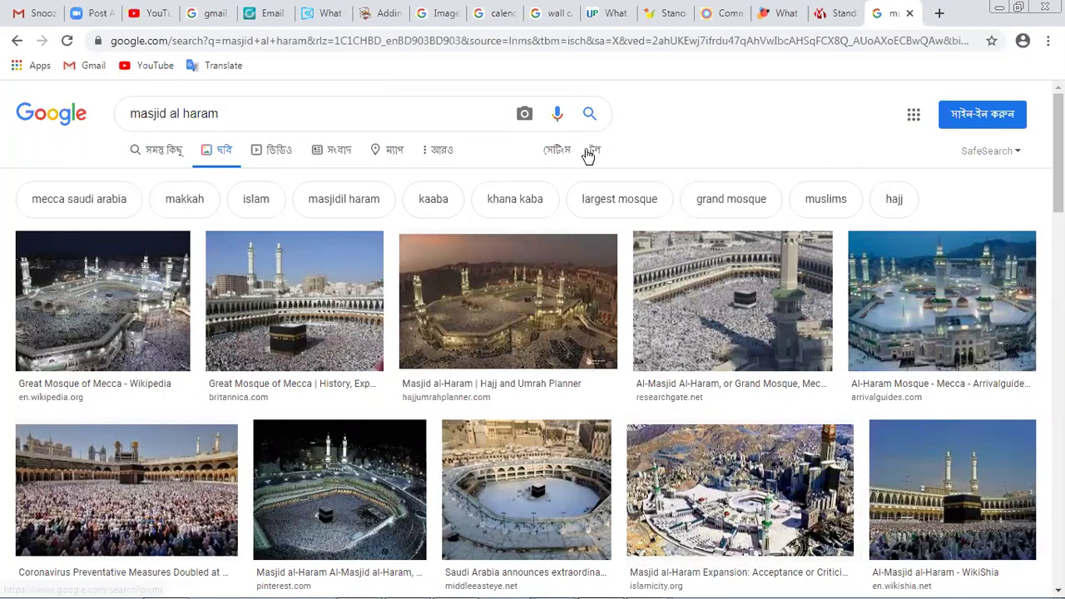
- Filter the image results to large pictures only
left_click(589, 155)
left_click(139, 180)
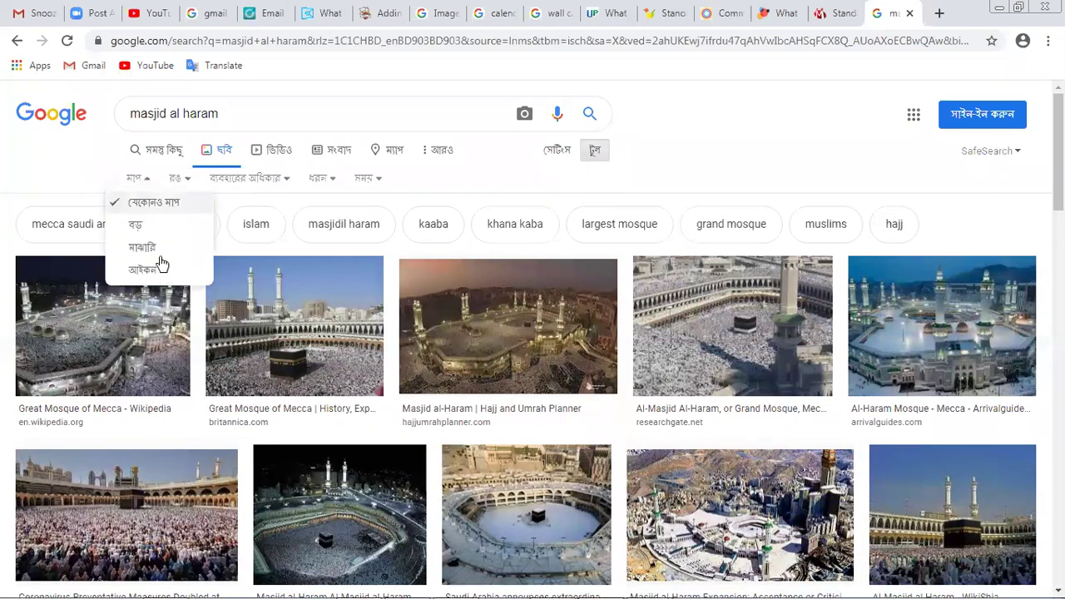
left_click(164, 227)
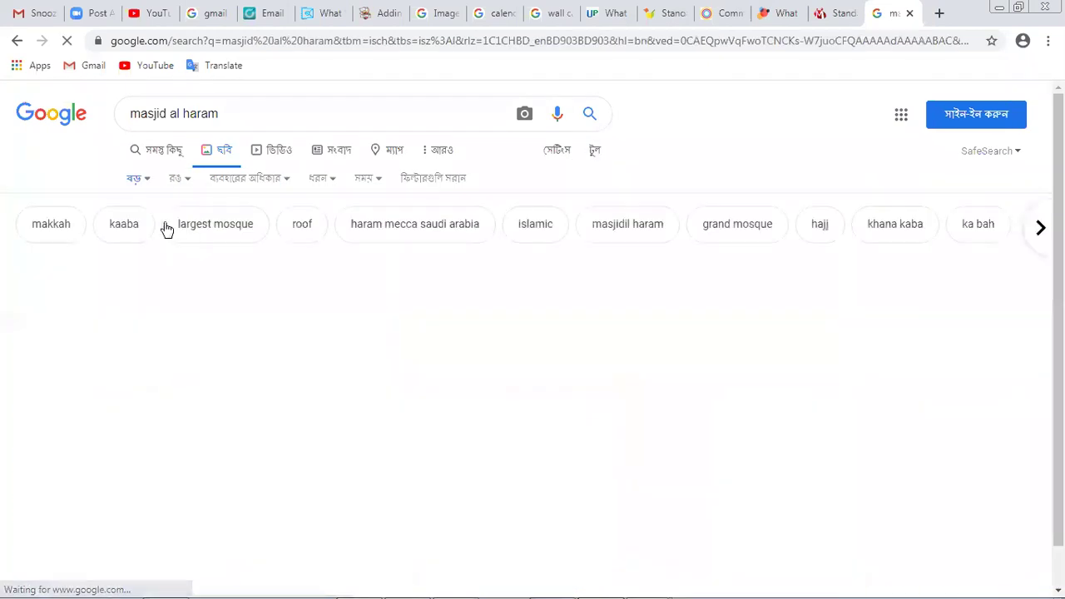
- Open the Pinterest night photo of the sanctuary around the Kaaba and save it to the Desktop as a JPEG
scroll(231, 274, "down", 1)
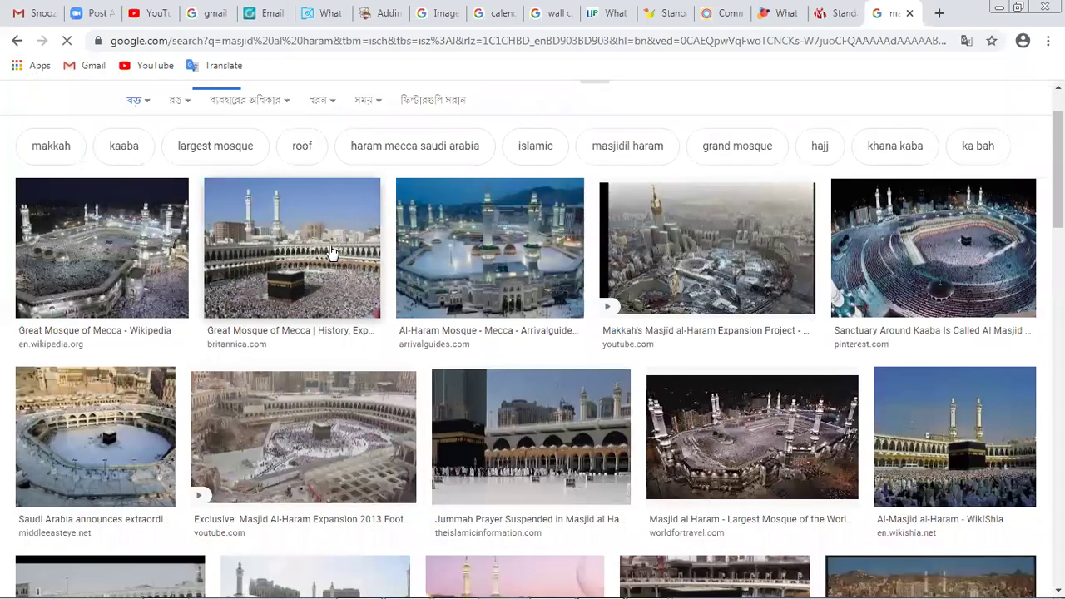
left_click(922, 256)
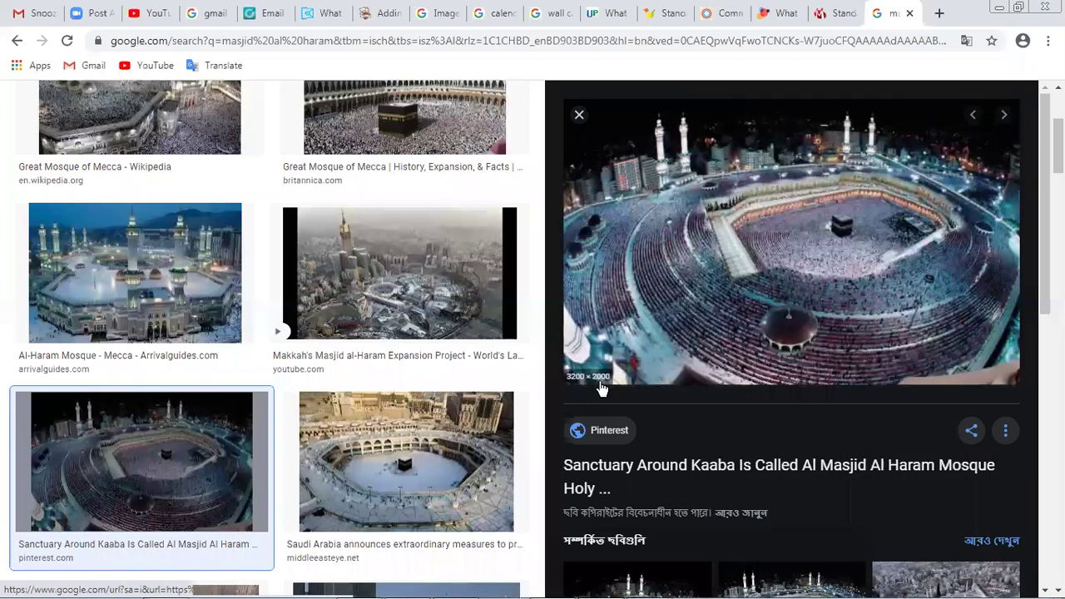
right_click(640, 264)
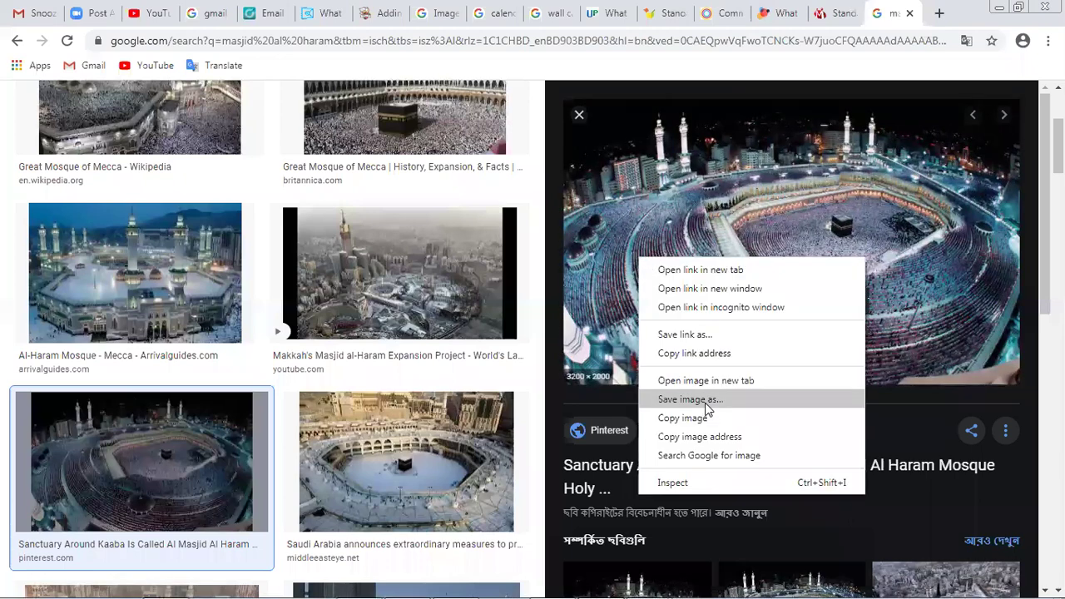
left_click(706, 406)
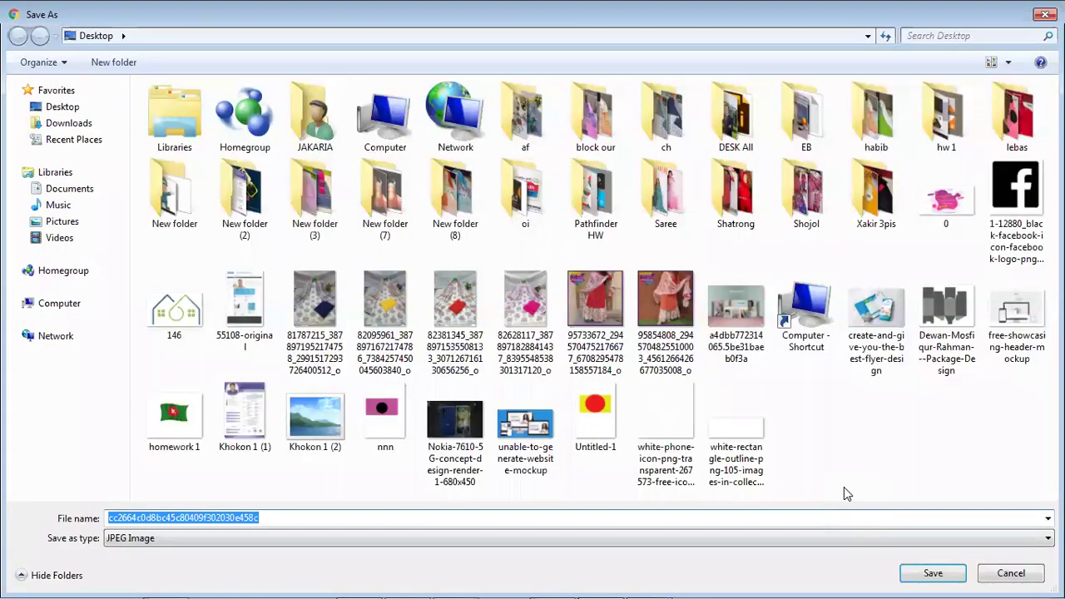
left_click(933, 573)
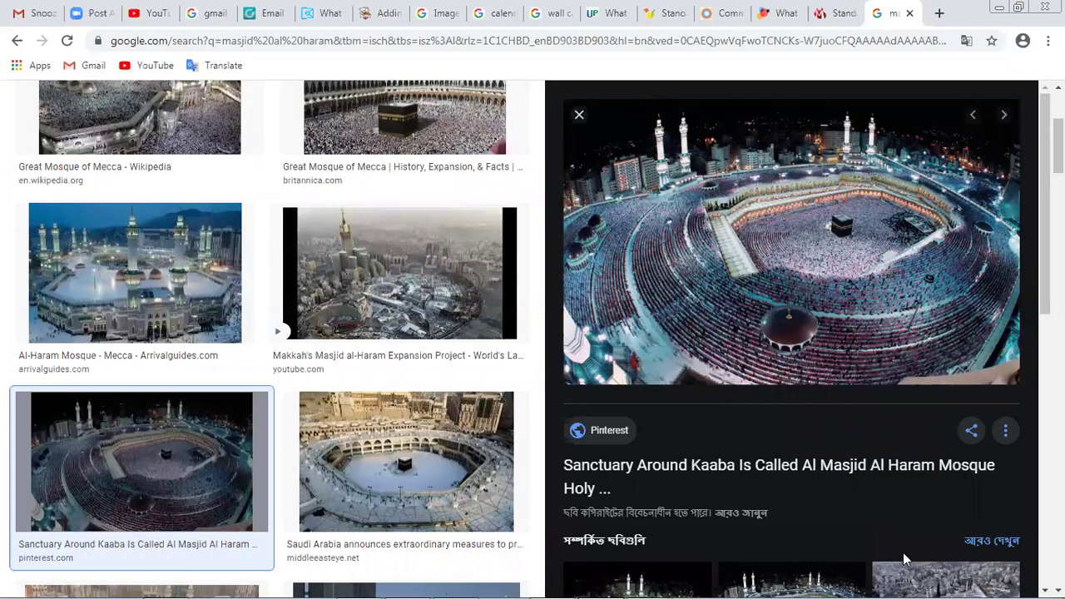
- Place the saved mosque photo in the Illustrator document and scale it to about 17.4 by 10.9 in, covering the purple shape
left_click_drag(90, 580, 320, 373)
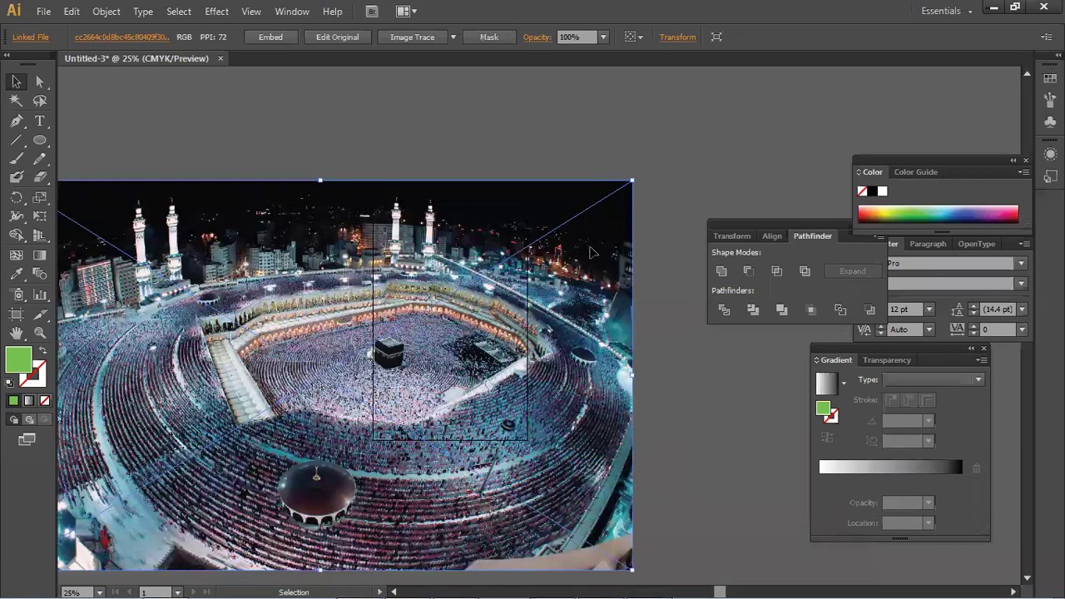
left_click(349, 362, "shift")
left_click_drag(280, 421, 621, 189)
left_click_drag(686, 130, 572, 202)
left_click(626, 217)
left_click(525, 238)
left_click_drag(526, 220, 524, 216)
left_click(585, 250)
left_click(559, 304)
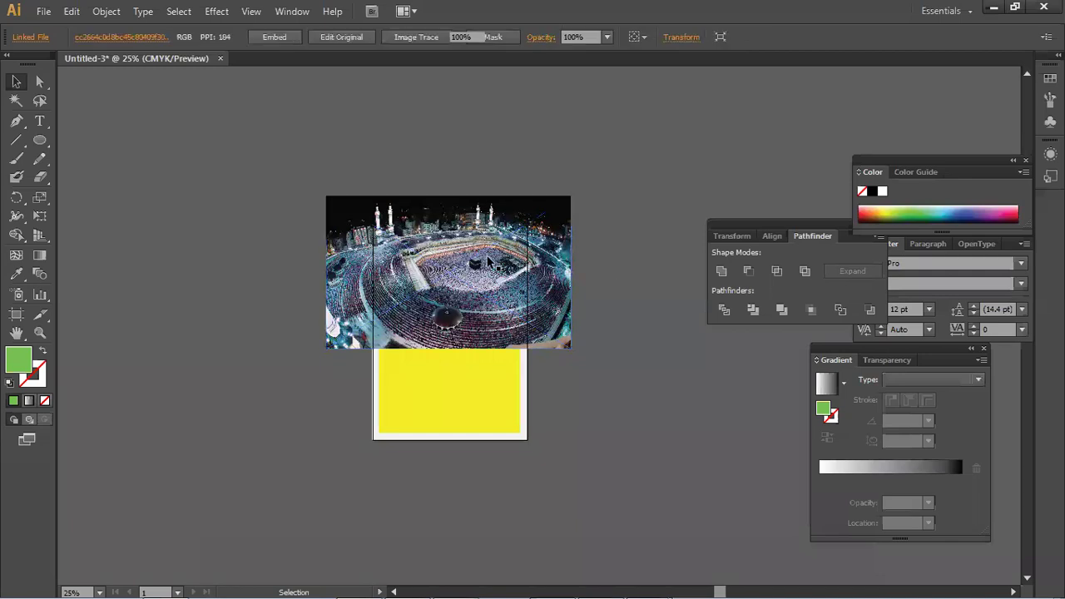
- Send the mosque photo to the back, behind all the page shapes
right_click(488, 259)
mouse_move(571, 354)
left_click(718, 400)
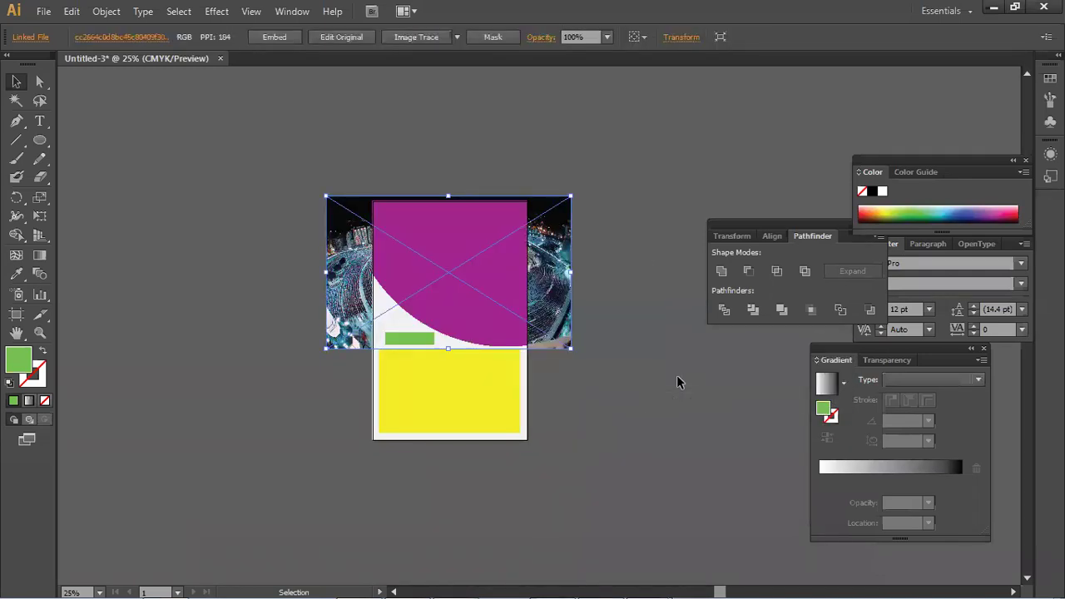
left_click(676, 378)
- Select the mosque photo and the purple shape and make a clipping mask from them
left_click(567, 320)
left_click(496, 274, "shift")
left_click(489, 270, "shift")
left_click(532, 266, "shift")
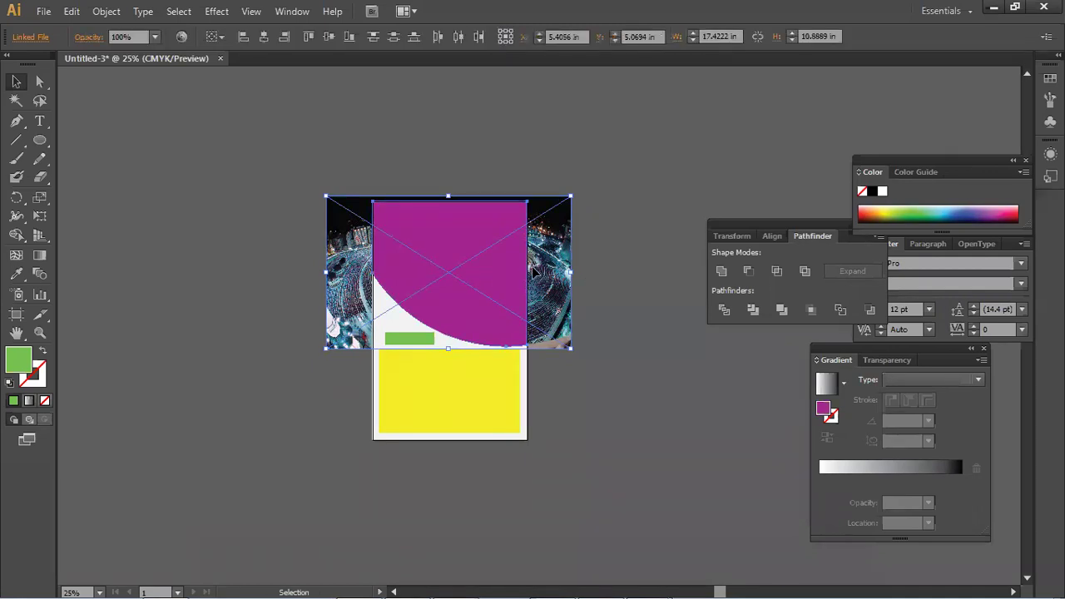
key("ctrl+7")
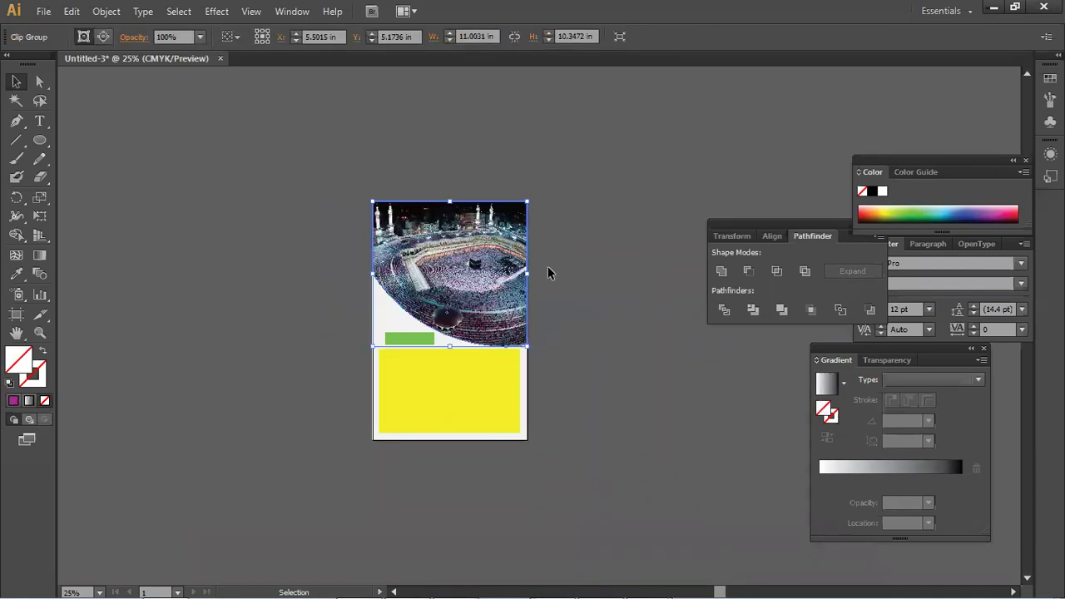
left_click(547, 273)
- Delete the green bar above the yellow block
scroll(476, 319, "up", 1)
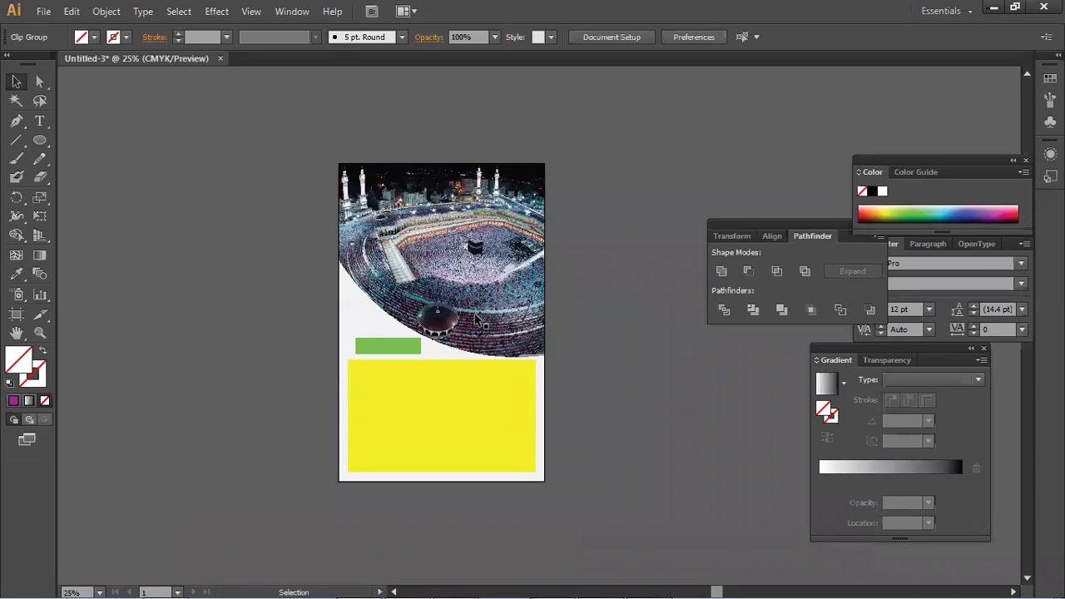
scroll(476, 319, "up", 1)
left_click(351, 364)
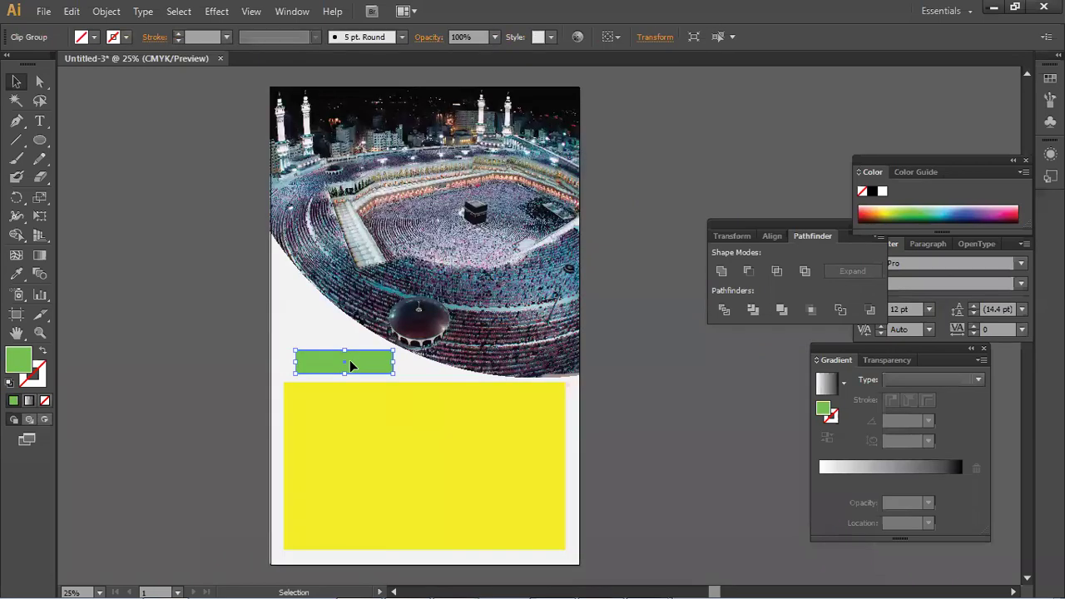
key("Delete")
- Add the text "May" on the empty canvas beside the page and set its size to 60 pt
key("t")
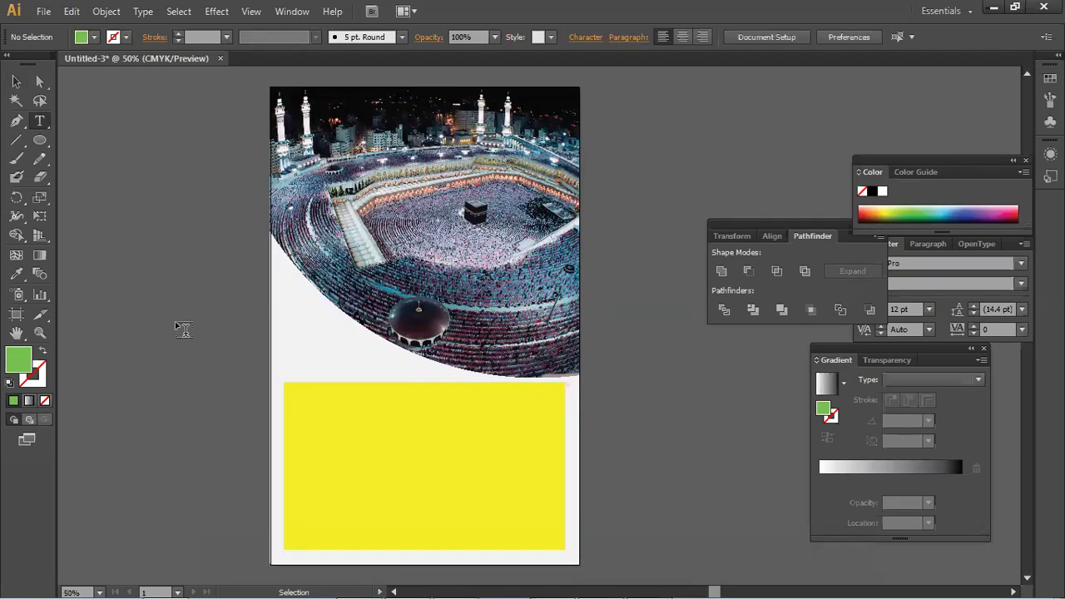
left_click(198, 341)
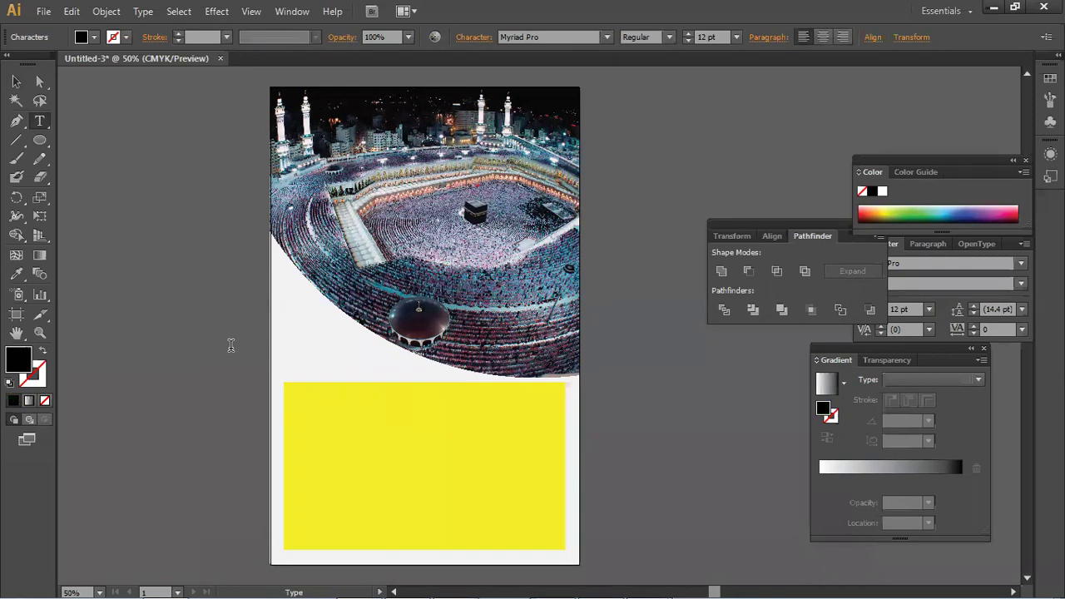
key("ctrl")
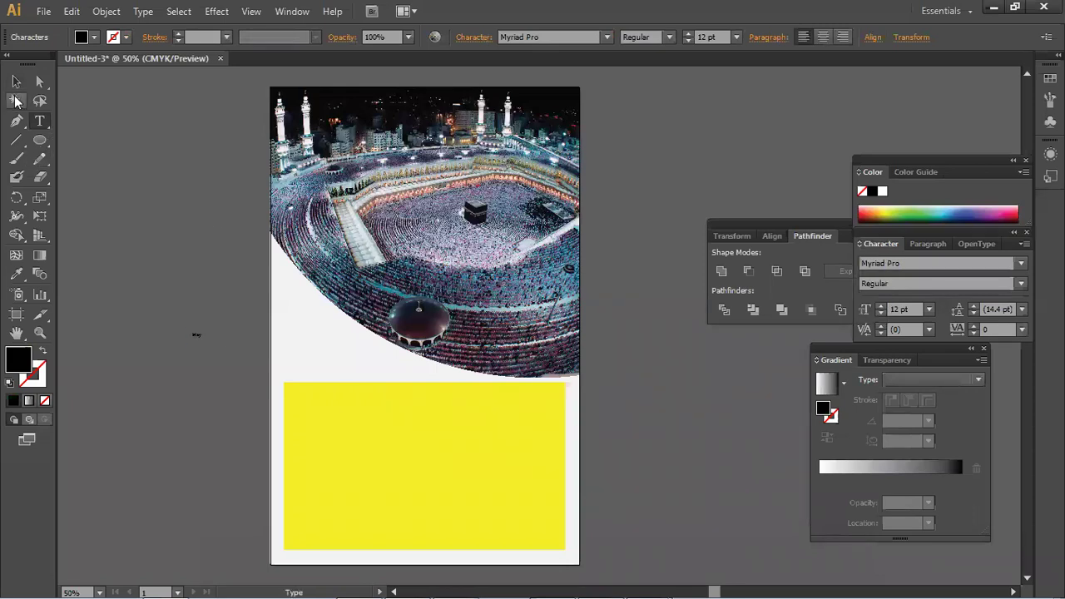
key("ctrl")
left_click(850, 310)
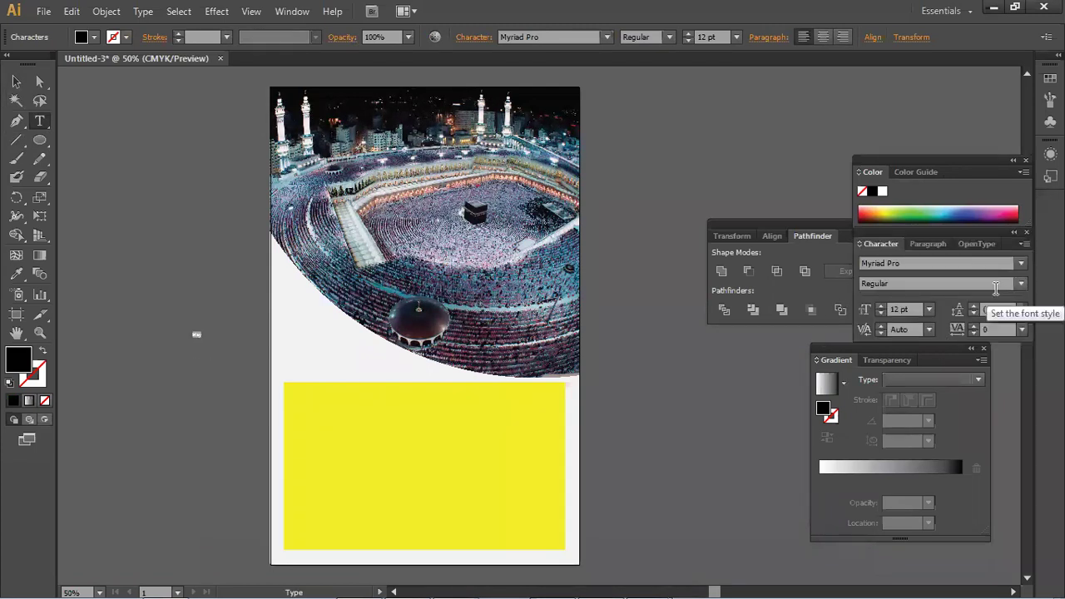
left_click(929, 309)
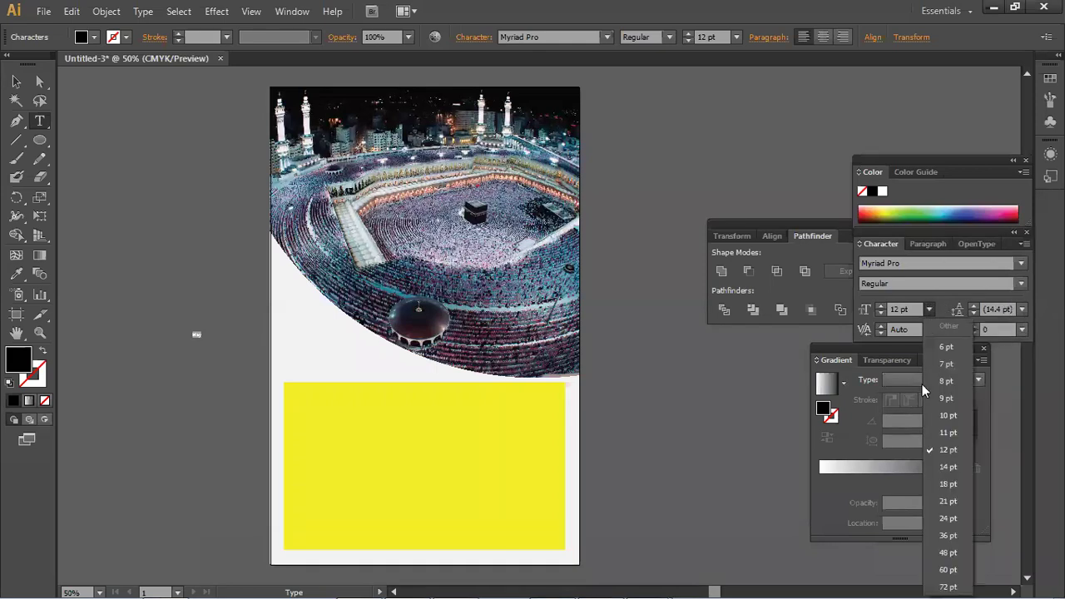
left_click(947, 570)
- Move the May text onto the white area of the page above the yellow block
left_click(16, 82)
left_click_drag(223, 337, 287, 347)
left_click(142, 317)
- Set the font style of the May text to Bold
left_click(38, 121)
key("ctrl")
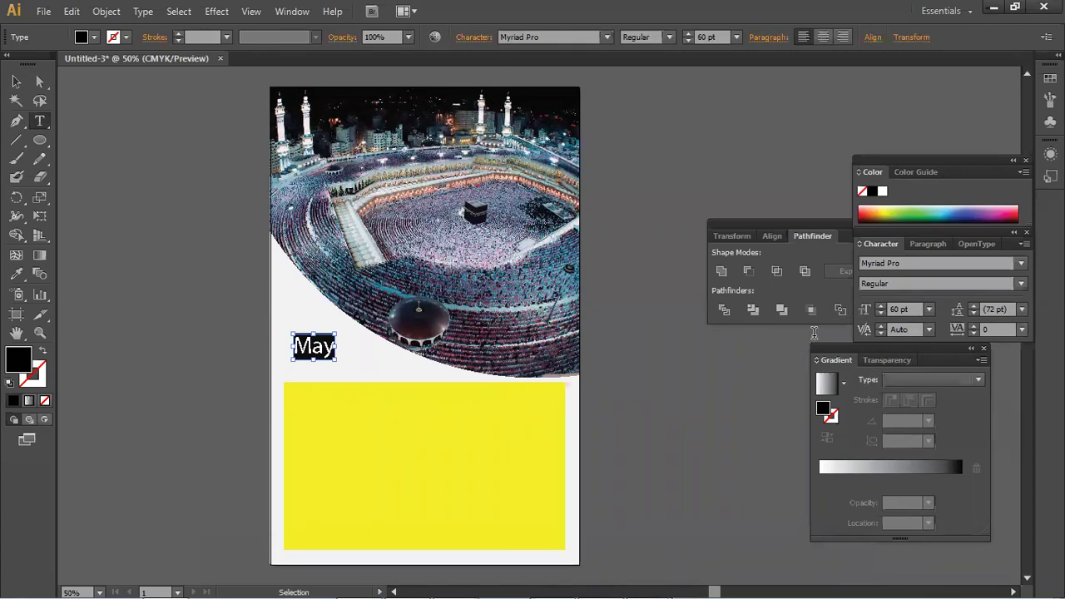
left_click(973, 283)
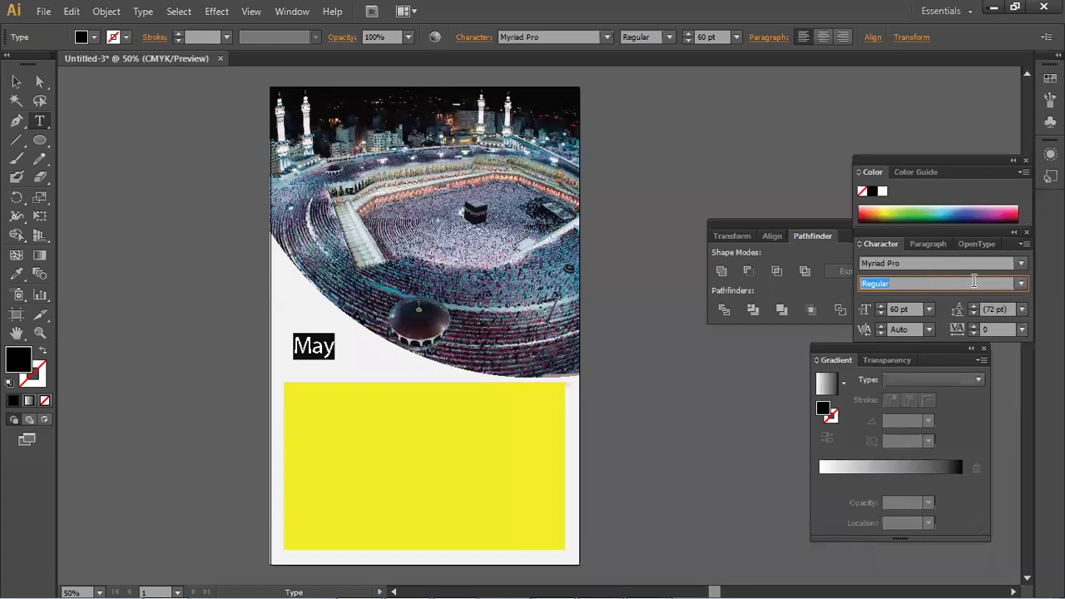
left_click(1017, 284)
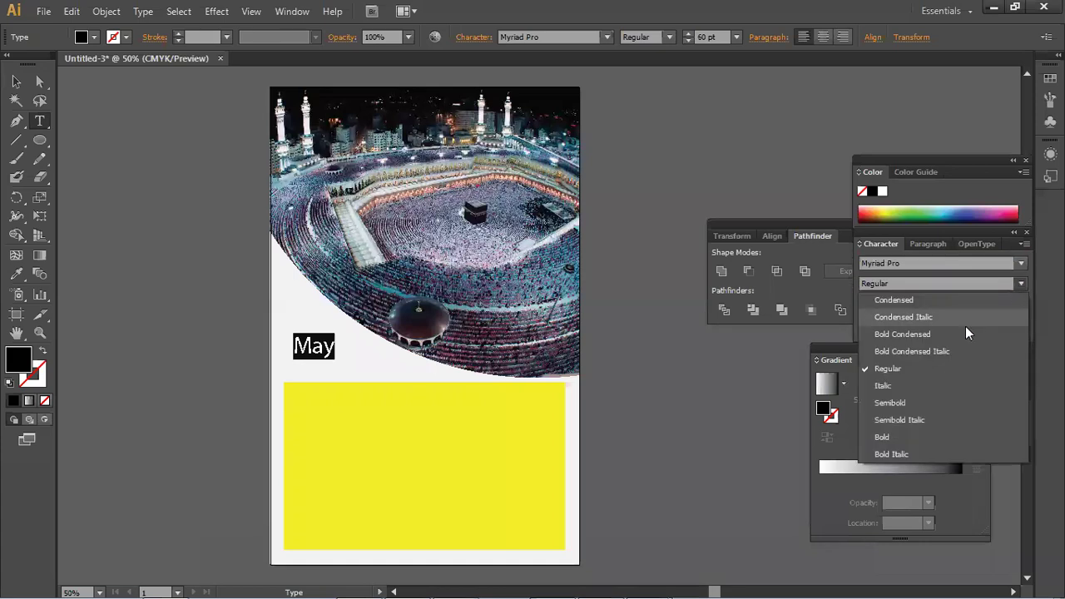
left_click(922, 441)
key("Escape")
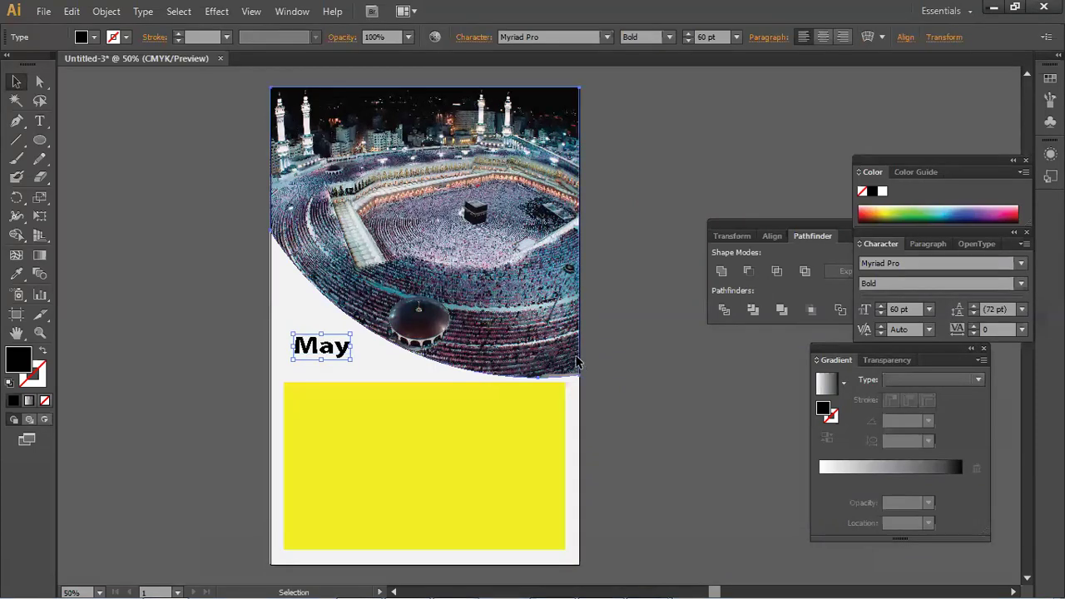
- Shift the May text slightly lower, closer to the yellow block
left_click(344, 361)
left_click(603, 355)
left_click_drag(326, 355, 326, 363)
left_click(187, 359)
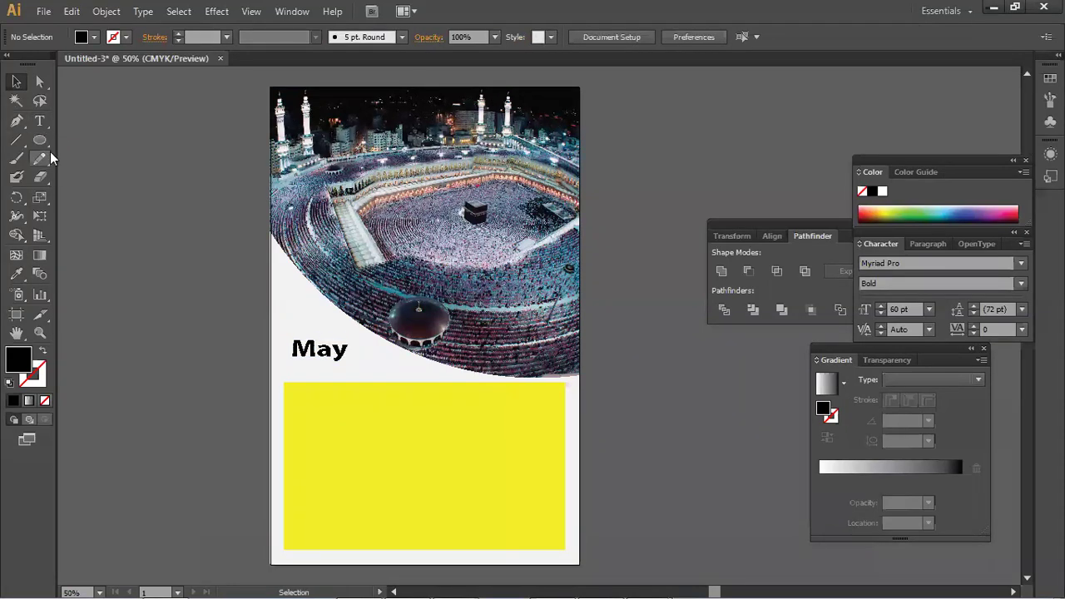
left_click(40, 122)
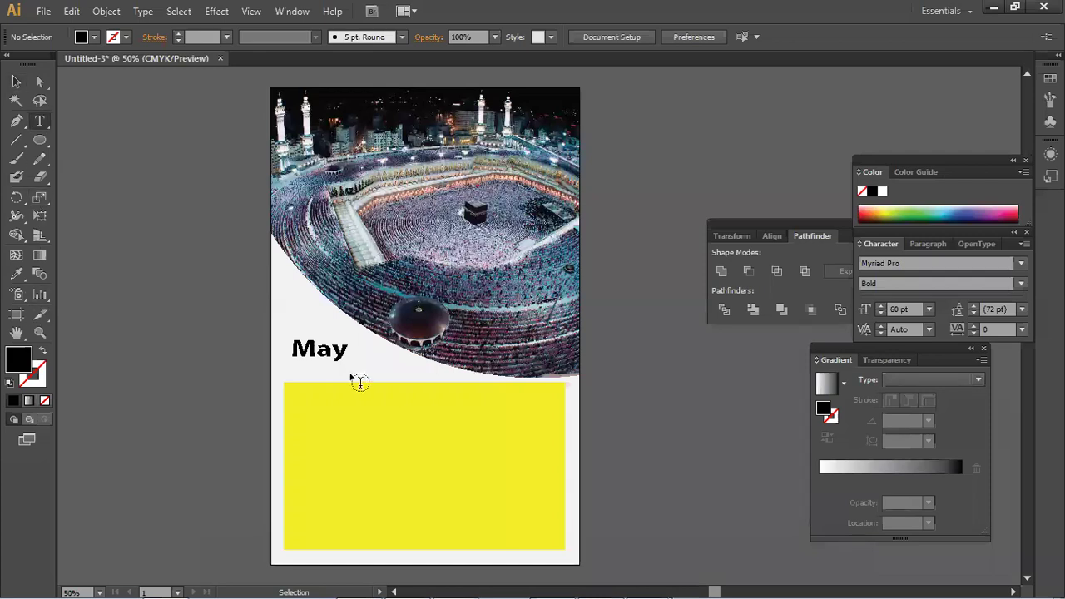
left_click(365, 360)
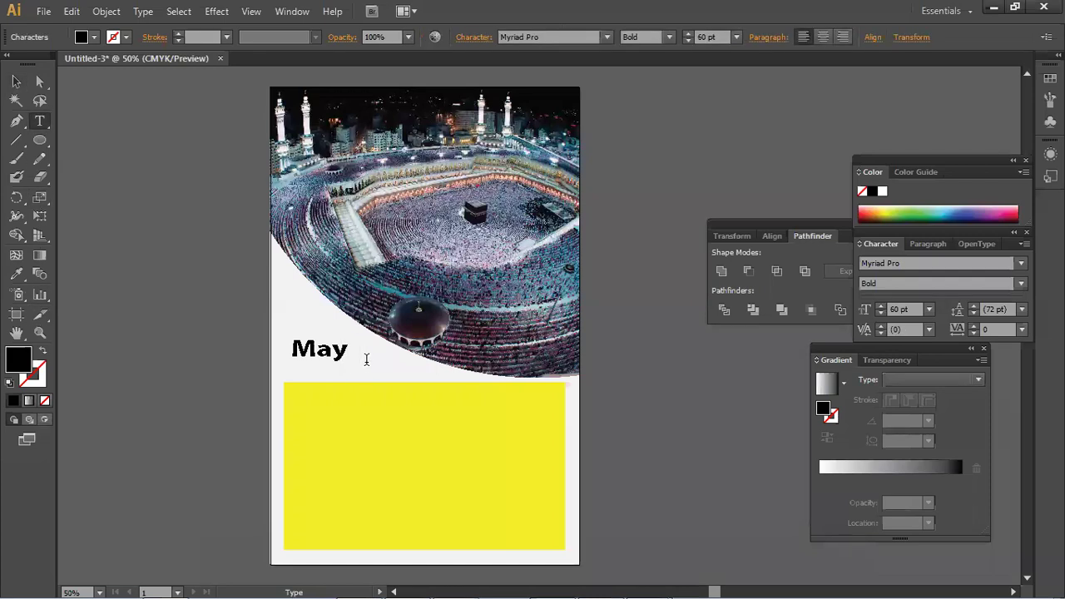
type("2")
key("BackSpace")
key("BackSpace")
key("BackSpace")
- Duplicate the May text directly below itself and change the copy to "2020"
left_click(16, 82)
mouse_move(302, 347)
left_mouse_down()
mouse_move(303, 370)
mouse_move(294, 357)
left_mouse_up()
left_click(39, 121)
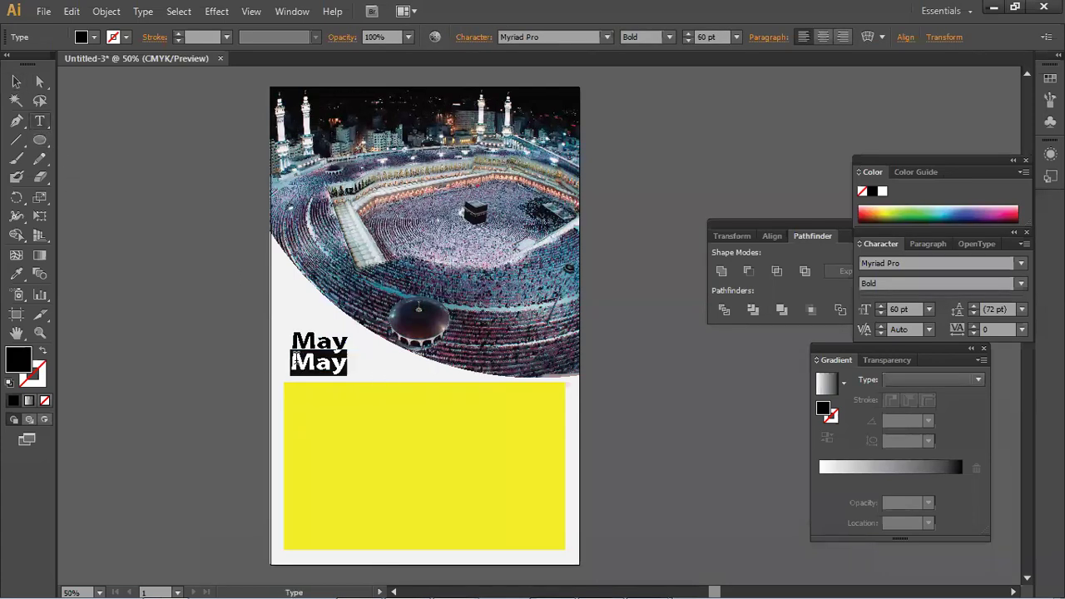
type("2020")
left_click(15, 82)
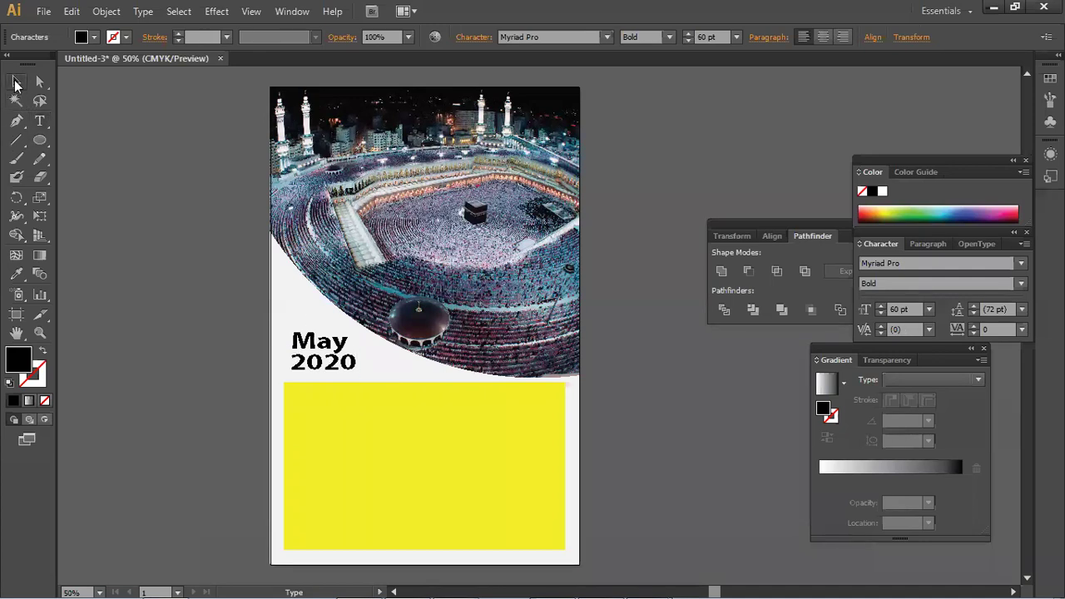
- Select both the May and 2020 texts and fill them with dark blue
left_click(356, 225)
left_click(333, 366)
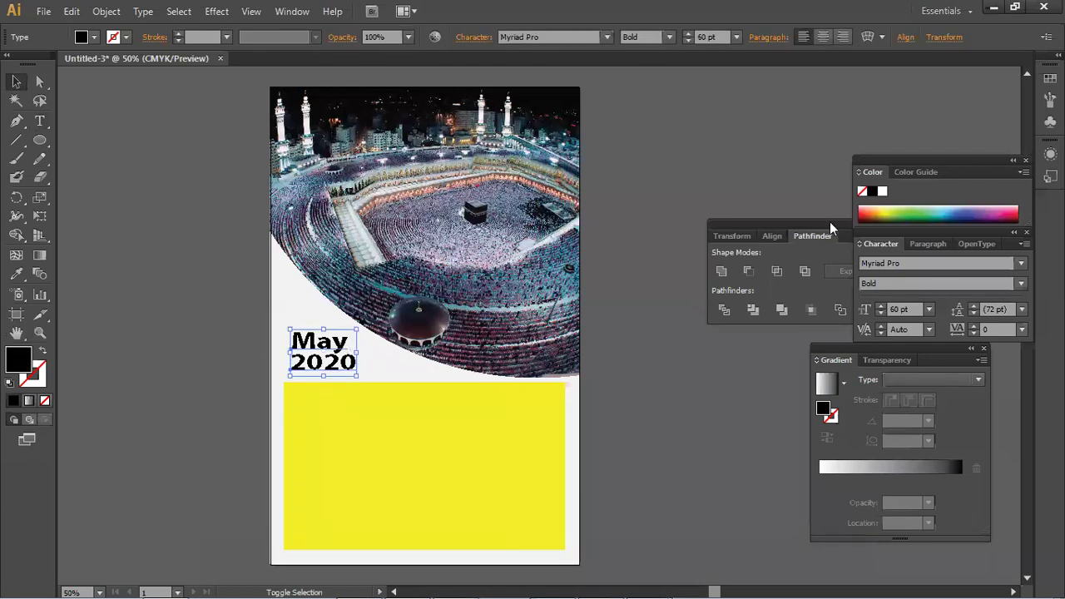
left_click(922, 213)
left_click(958, 213)
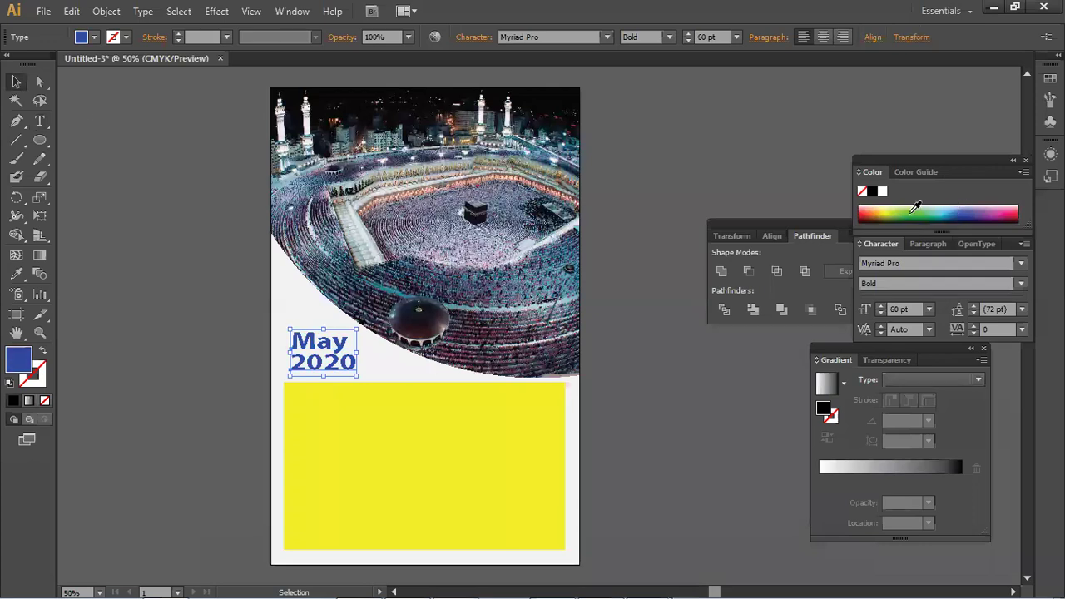
left_click(17, 82)
left_click(485, 452)
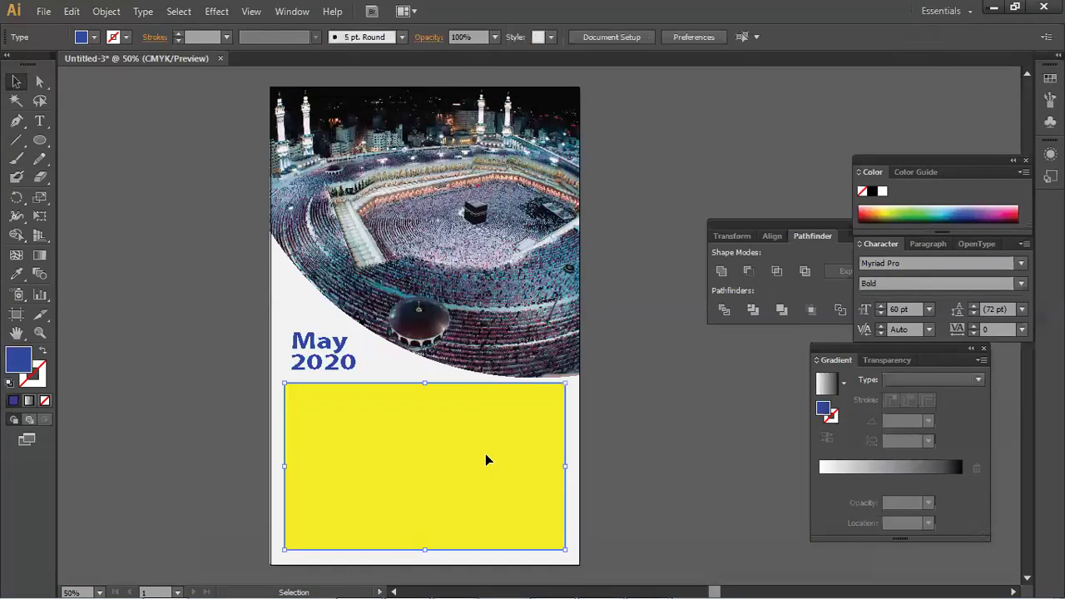
scroll(485, 453, "down", 5)
left_click(650, 320)
left_click(469, 296)
left_click(626, 333)
left_click(460, 309)
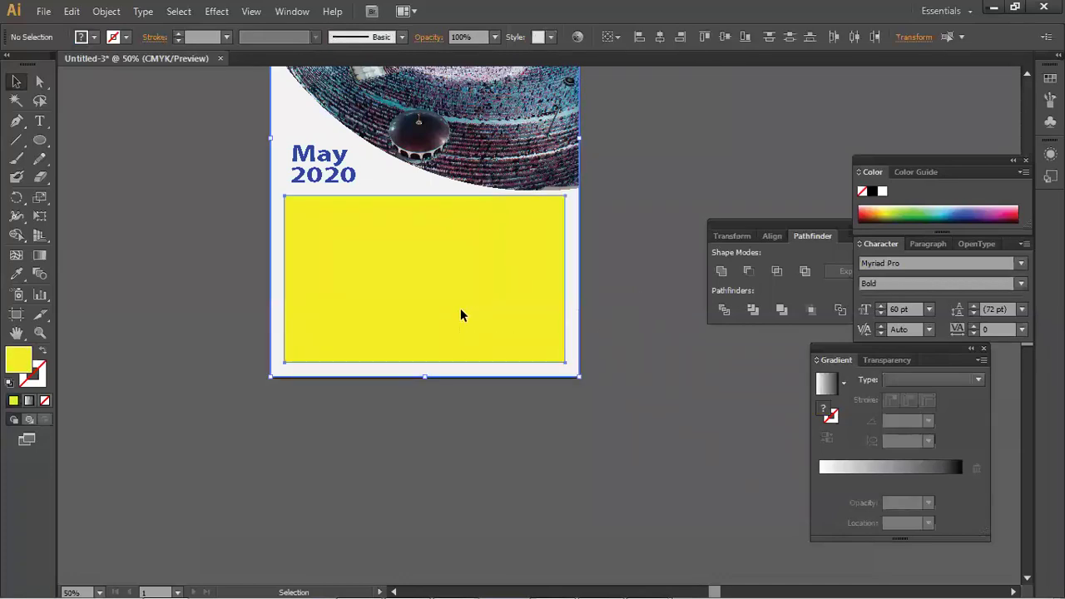
key("ctrl")
key("ctrl+equal")
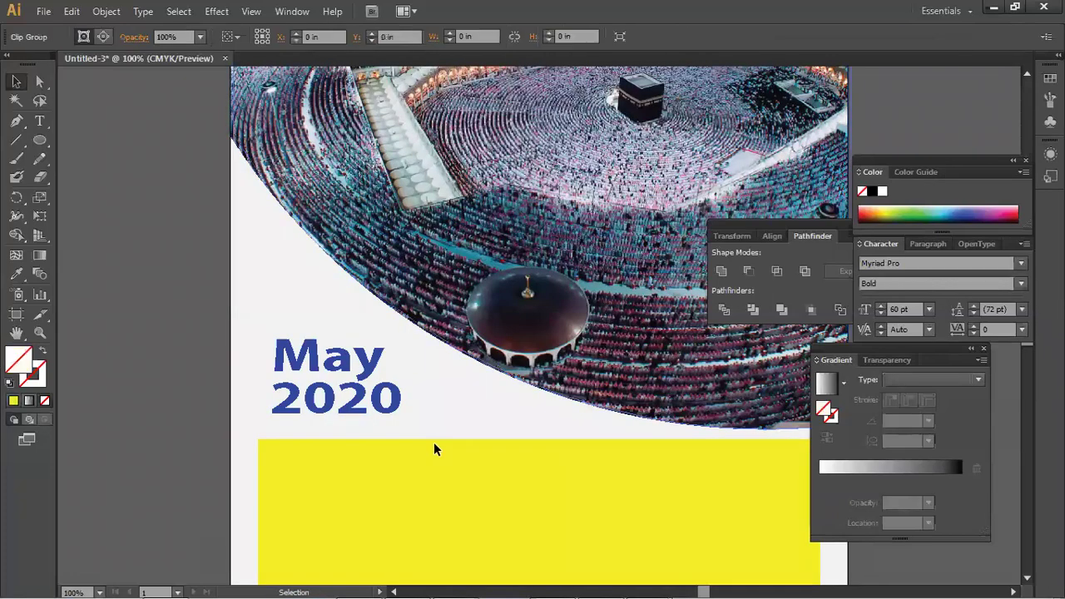
scroll(426, 441, "down", 3)
key("ctrl+minus")
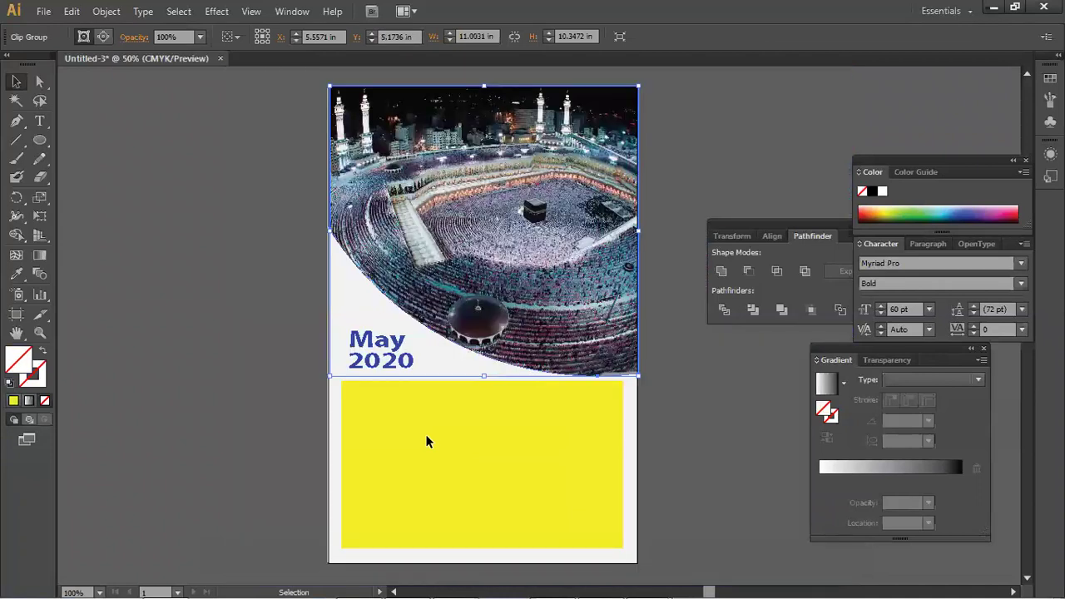
left_click_drag(654, 456, 574, 430)
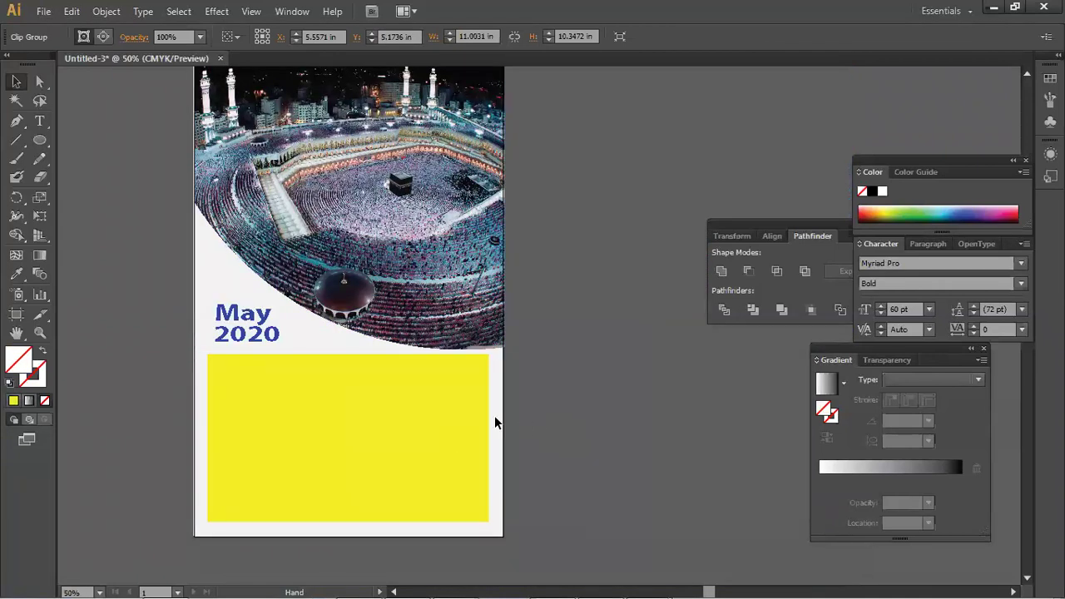
left_click_drag(580, 463, 359, 291)
left_click(494, 364)
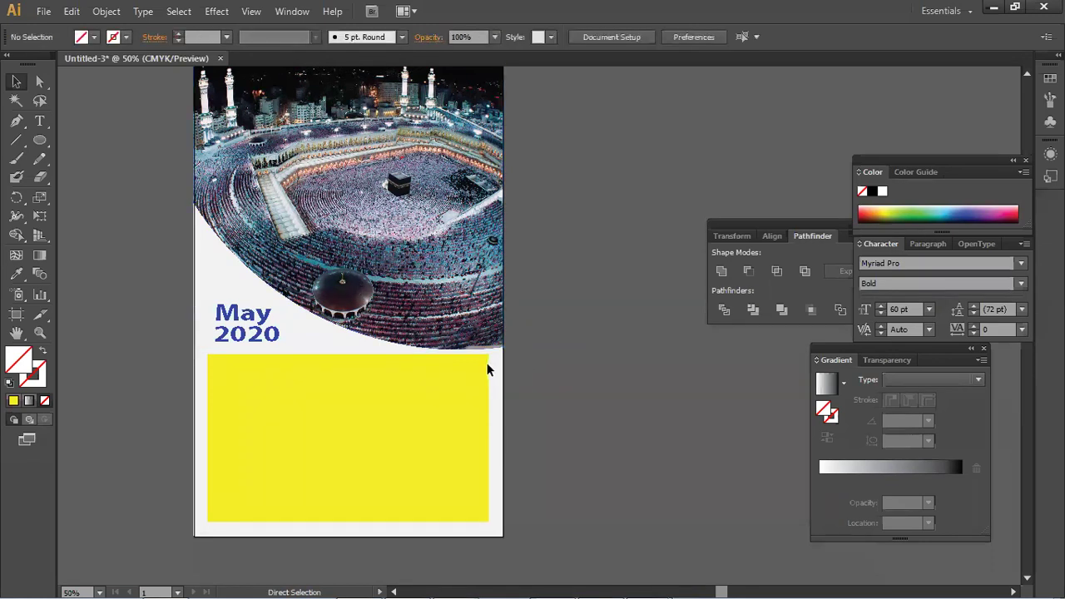
- Try to start area type inside the yellow block with the Area Type Tool
left_click(41, 123)
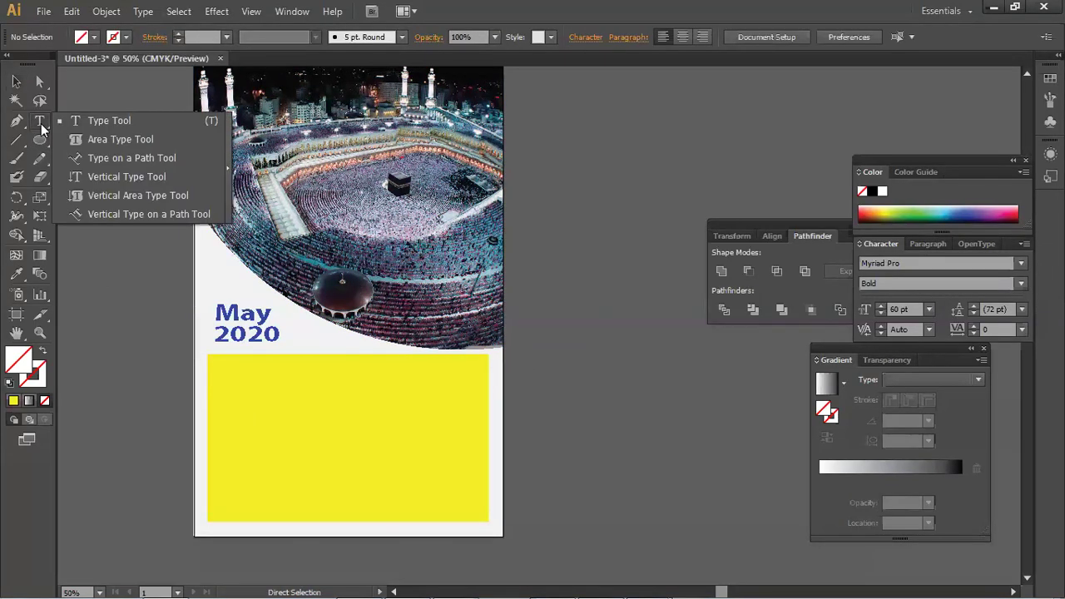
left_click(95, 139)
left_click_drag(43, 127, 75, 139)
left_click(216, 364)
left_click(678, 330)
left_click(696, 449)
left_click(677, 330)
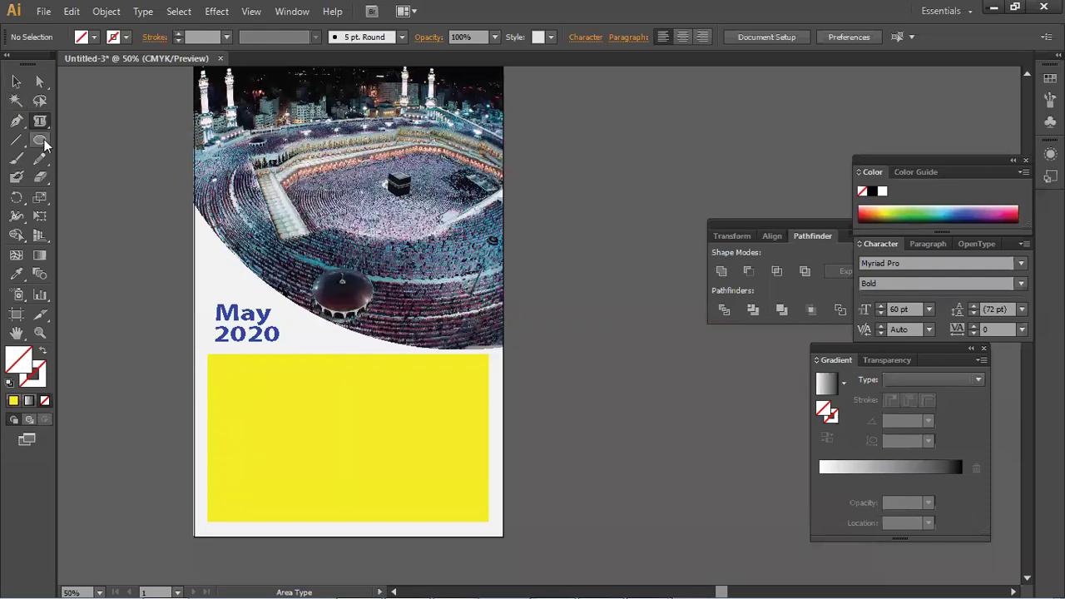
- Select the yellow block and try to turn it into an area type frame
key("ctrl+a")
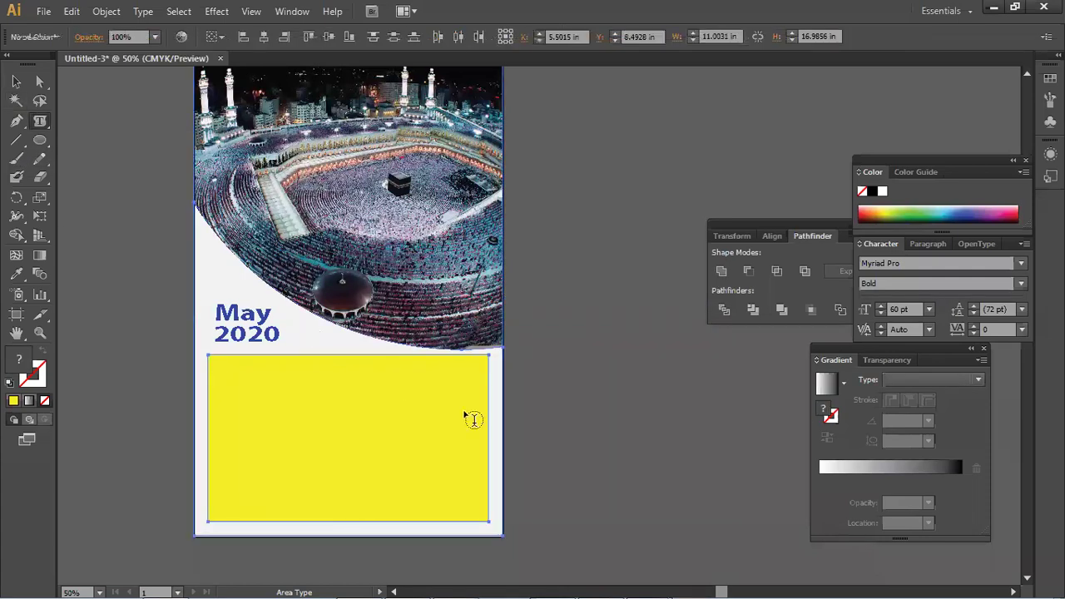
key("v")
left_click(591, 349)
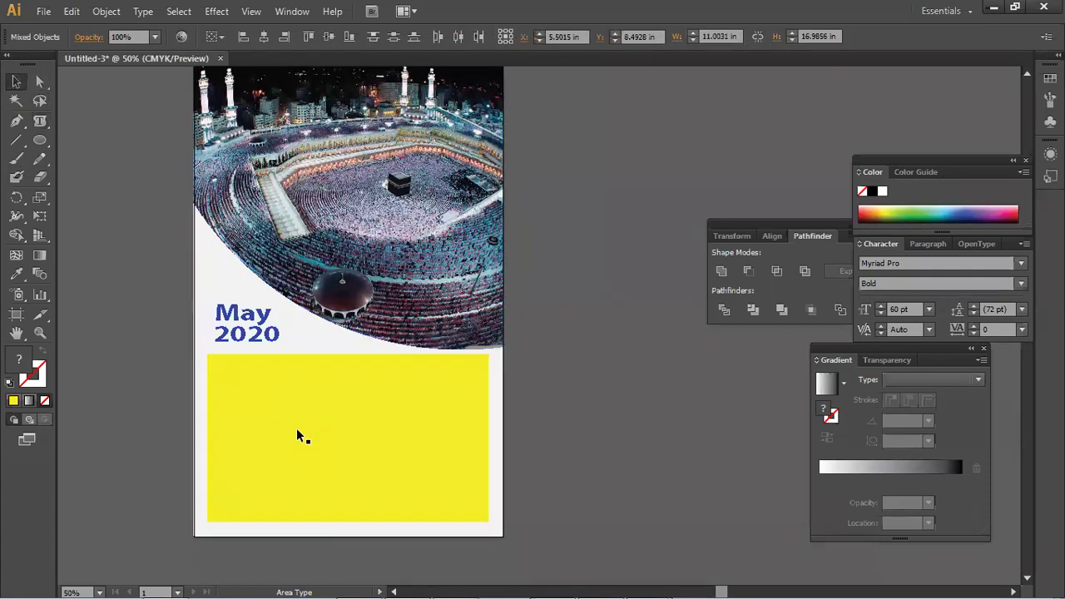
left_click(293, 433)
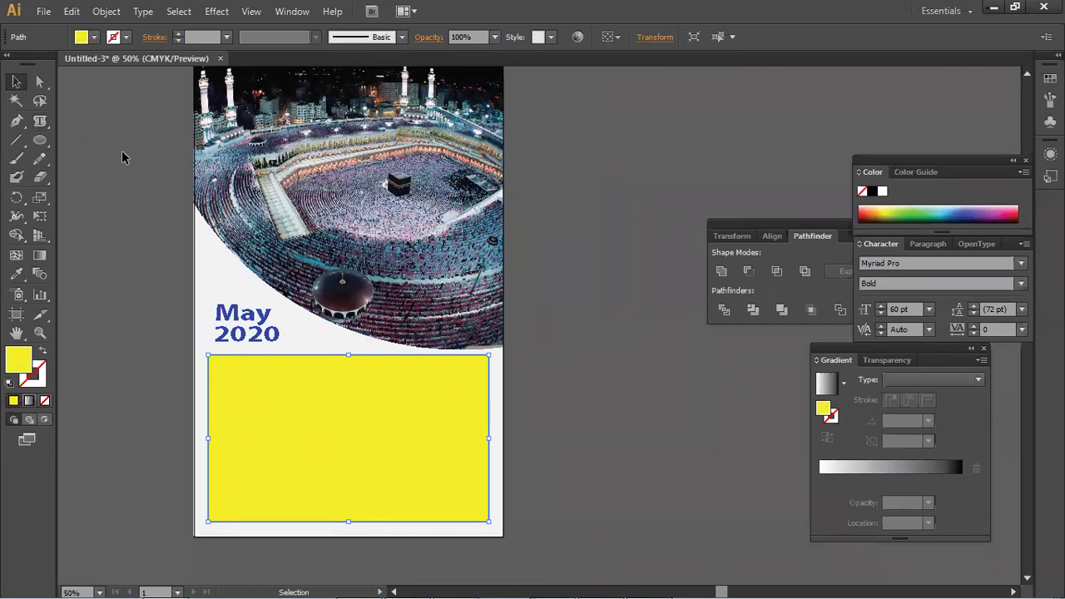
left_click_drag(44, 118, 81, 139)
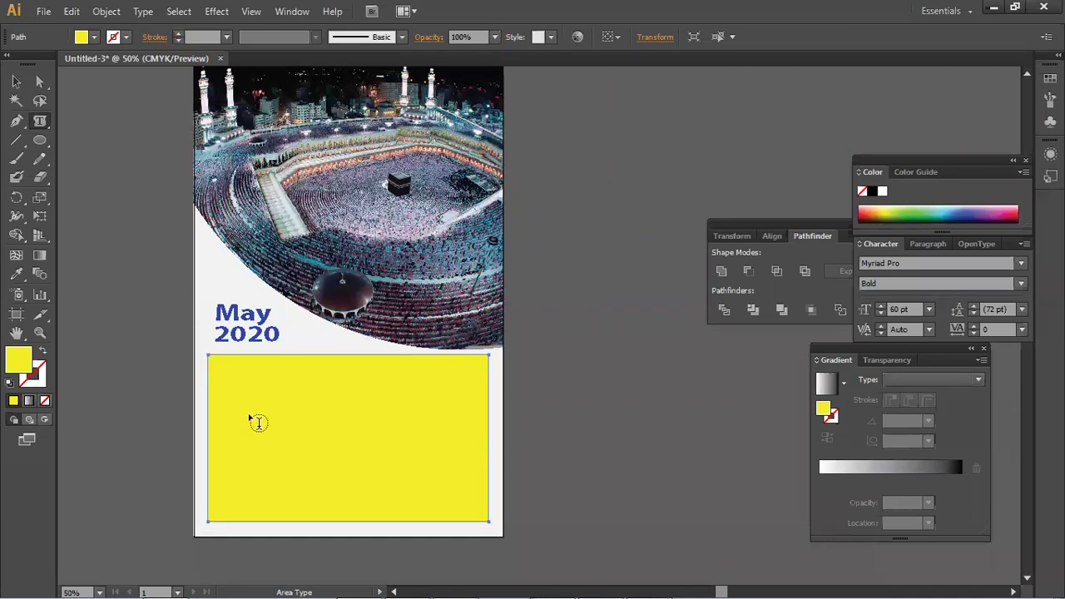
left_click(213, 362)
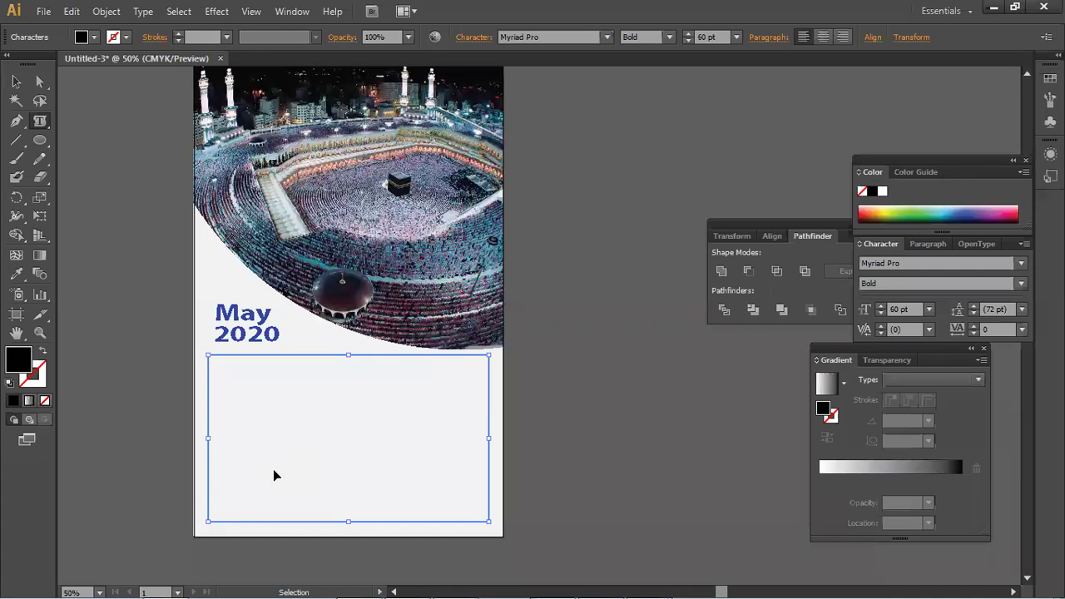
key("ctrl+z")
left_click(16, 80)
left_click(183, 366)
left_click(308, 474)
left_click(106, 10)
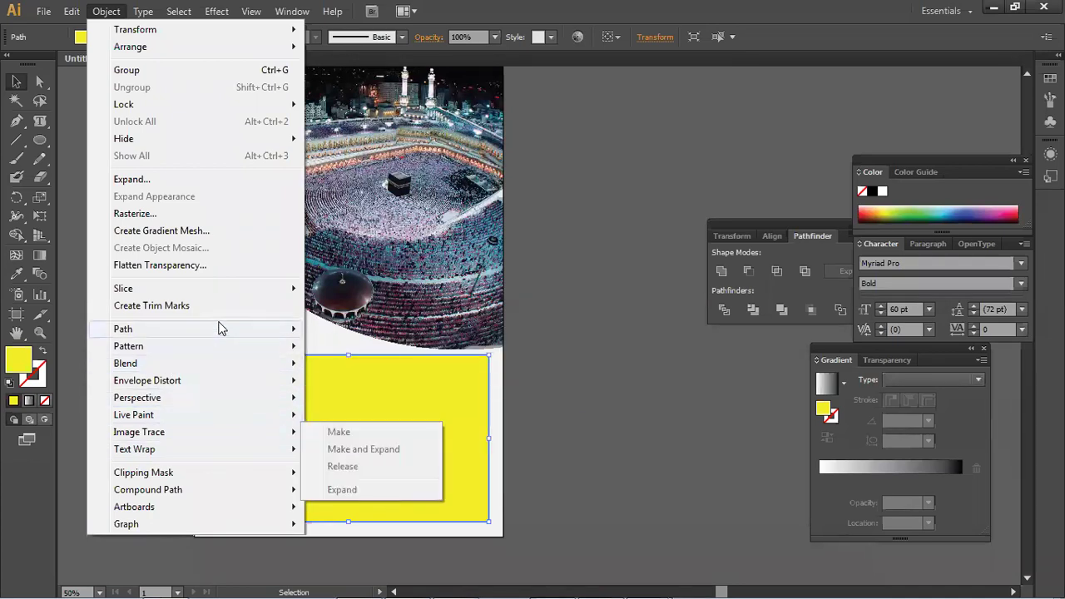
mouse_move(225, 335)
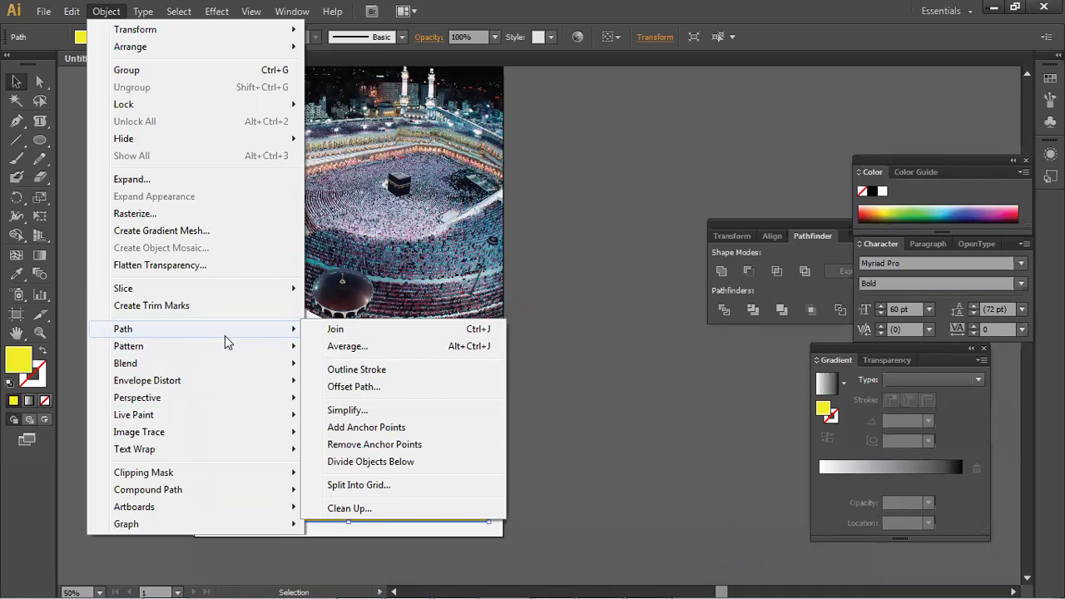
left_click(71, 102)
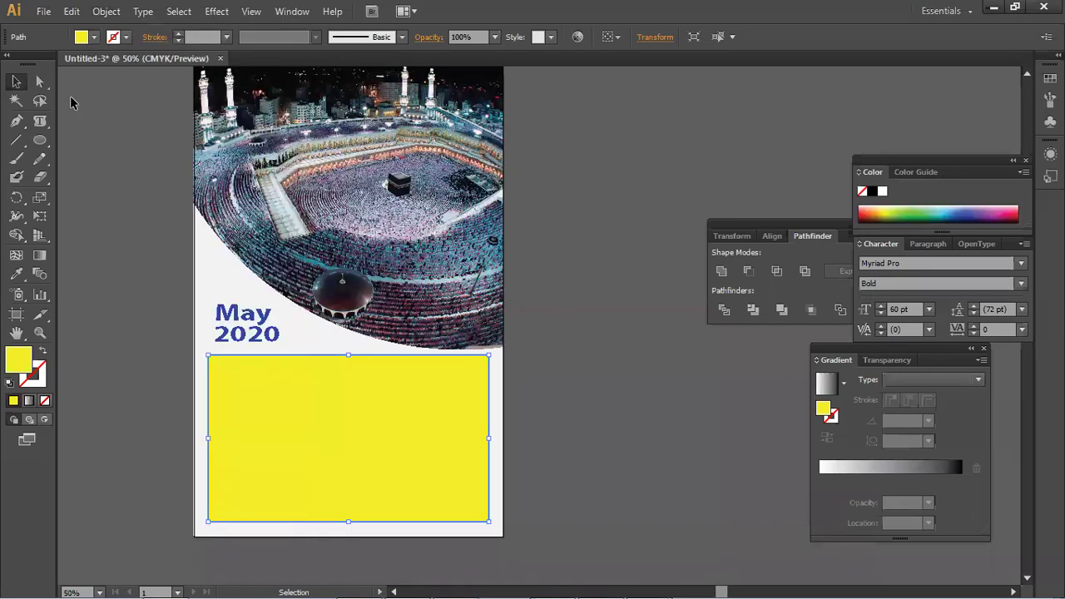
left_click(71, 101)
left_click_drag(680, 293, 298, 340)
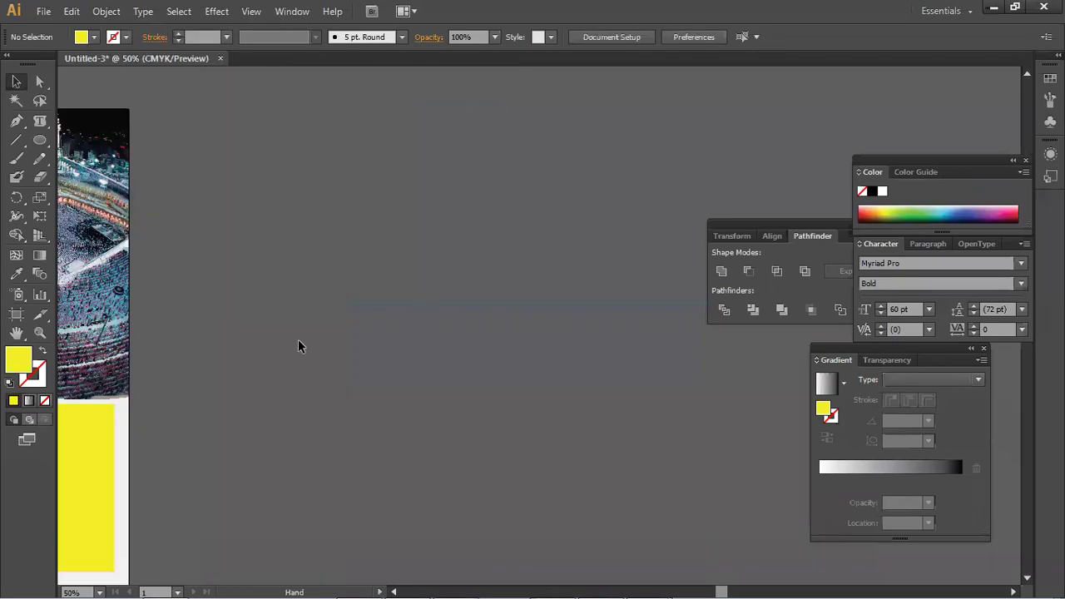
left_click_drag(438, 302, 258, 314)
left_click(144, 11)
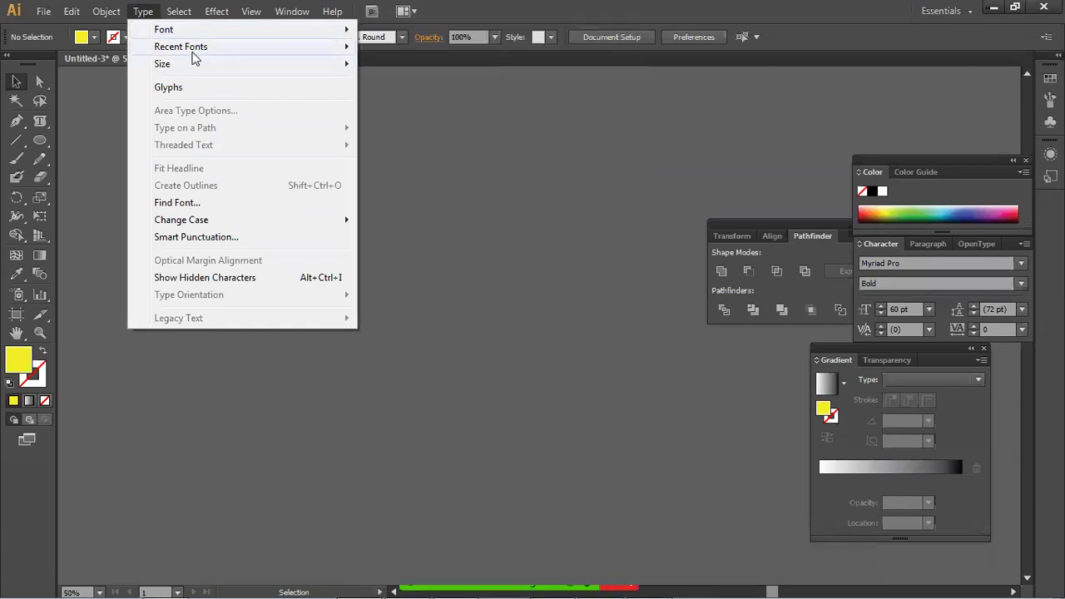
mouse_move(105, 10)
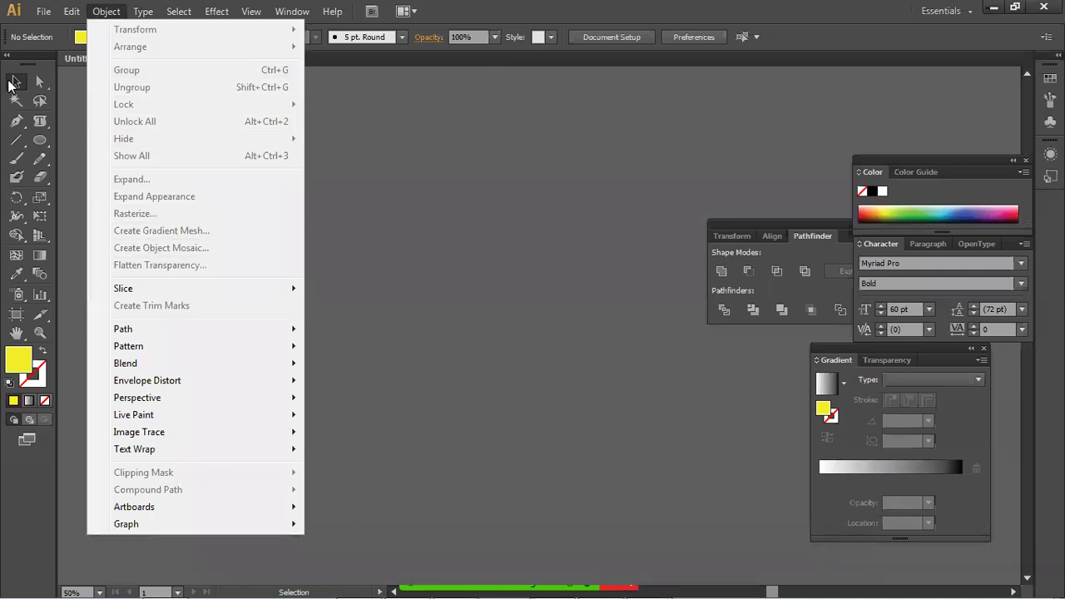
- Try to start area type on the empty canvas with the Area Type Tool
left_click(43, 124)
left_click_drag(42, 124, 185, 19)
left_click(178, 14)
mouse_move(207, 17)
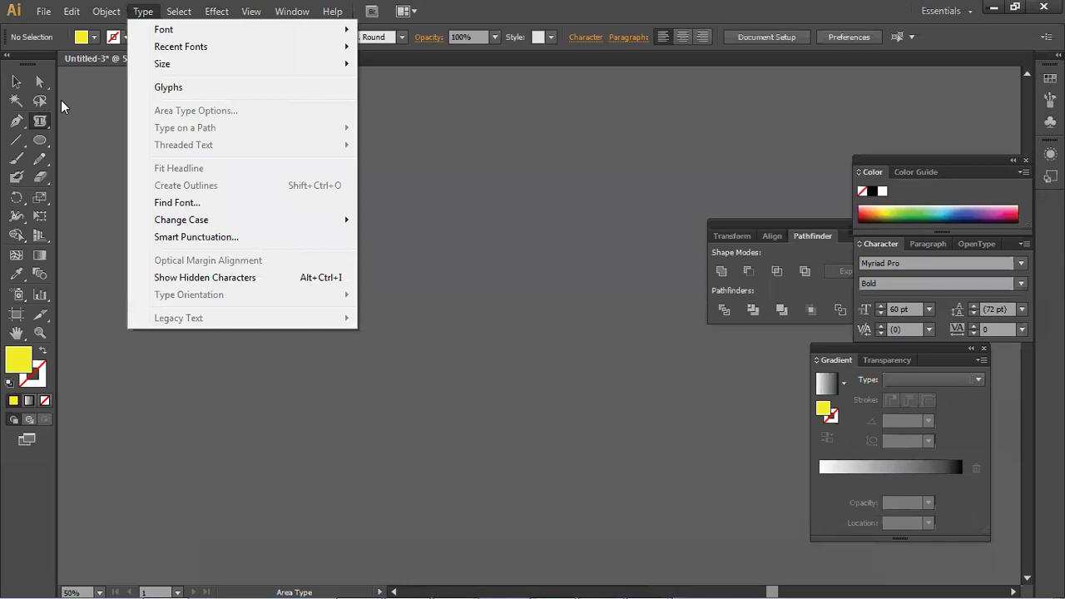
left_click_drag(41, 122, 54, 119)
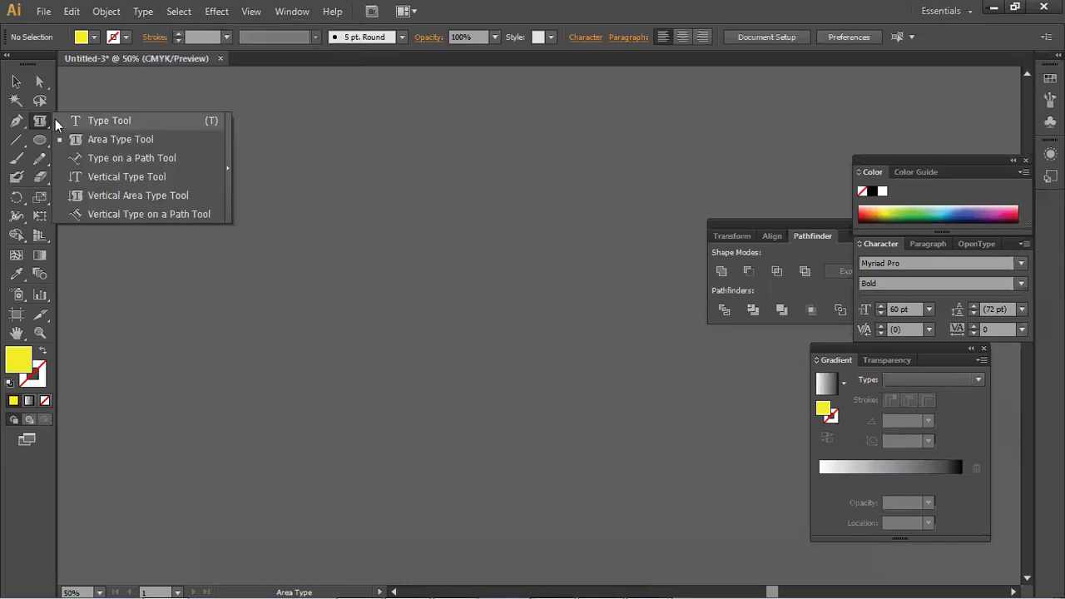
left_click(107, 139)
left_click(495, 334)
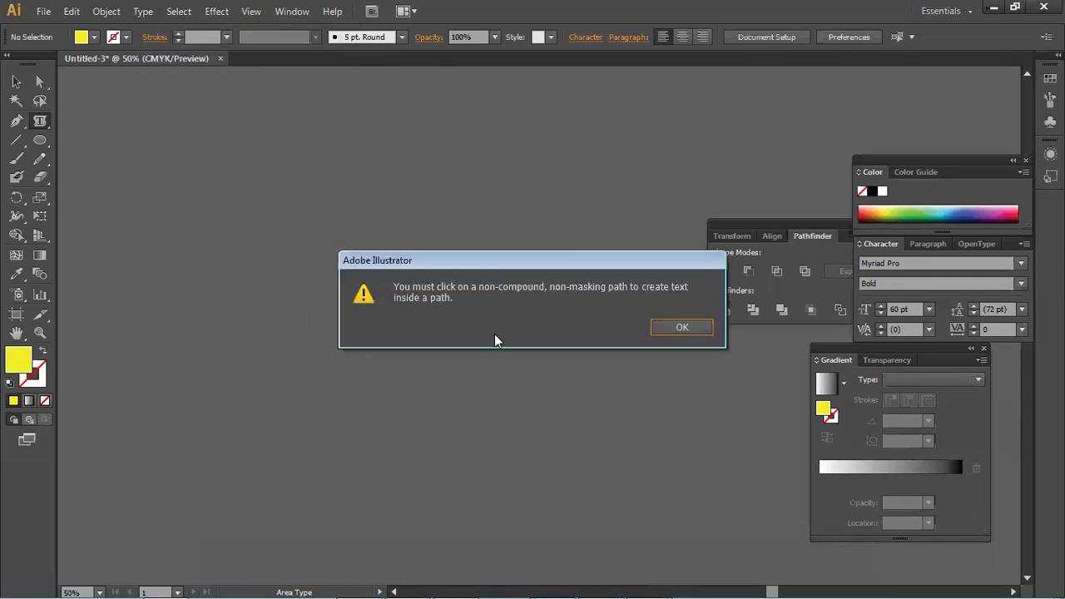
left_click(683, 330)
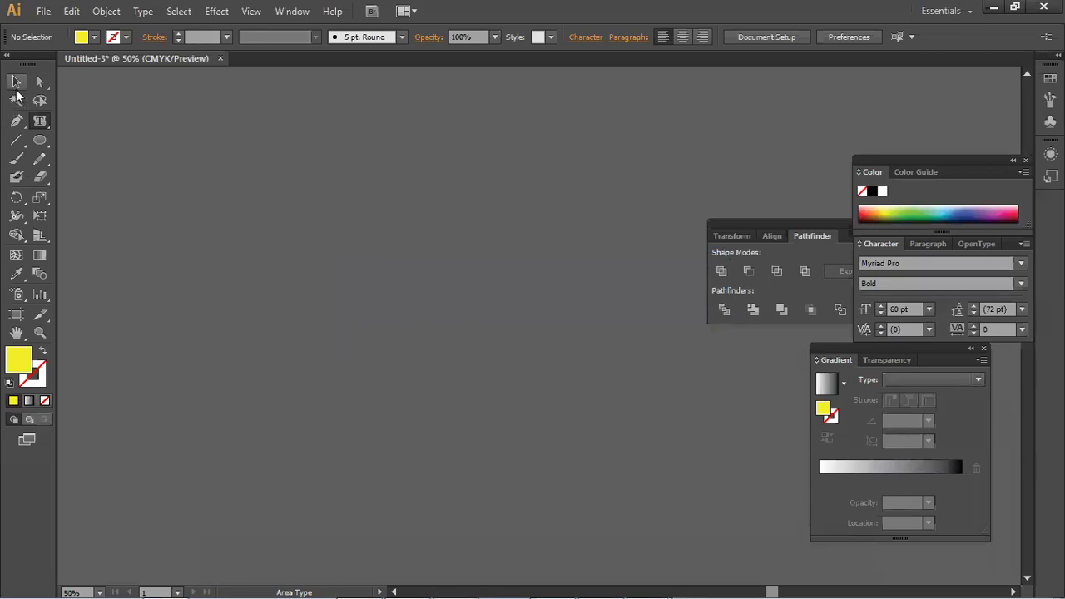
- Draw a yellow rectangle about 18.1 in wide and 10.2 in high on the empty canvas with the Rectangle Tool
left_click(14, 83)
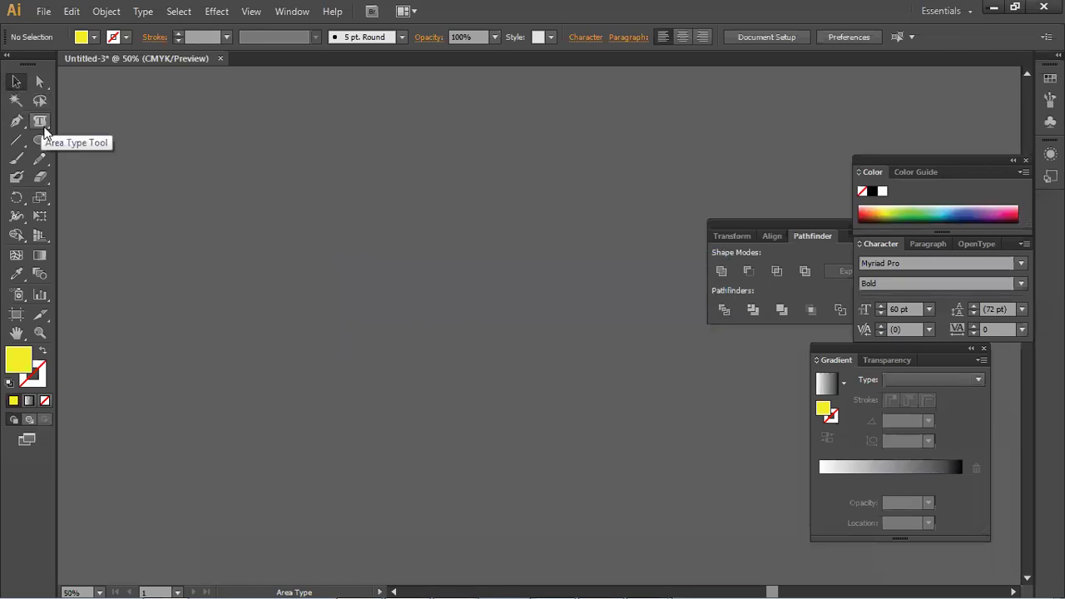
left_click(41, 125)
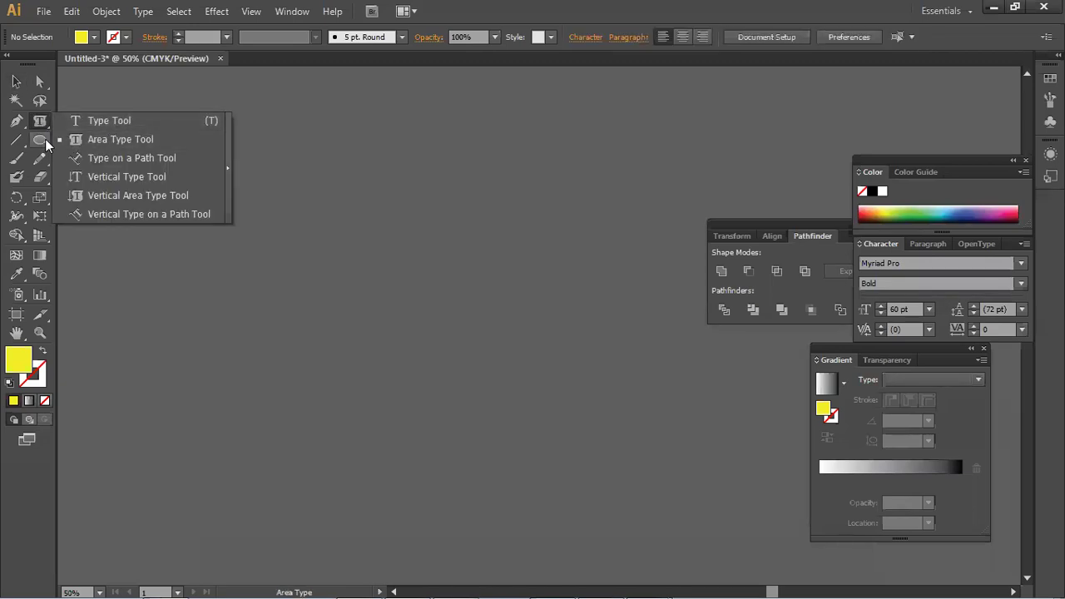
left_click(39, 140)
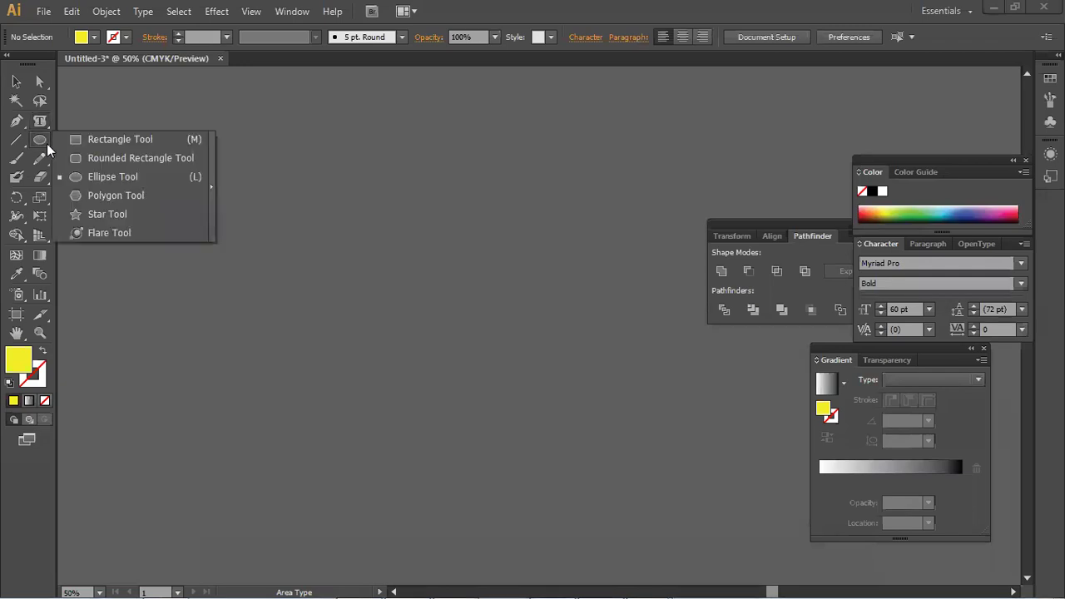
left_click(100, 142)
left_click_drag(152, 168, 660, 453)
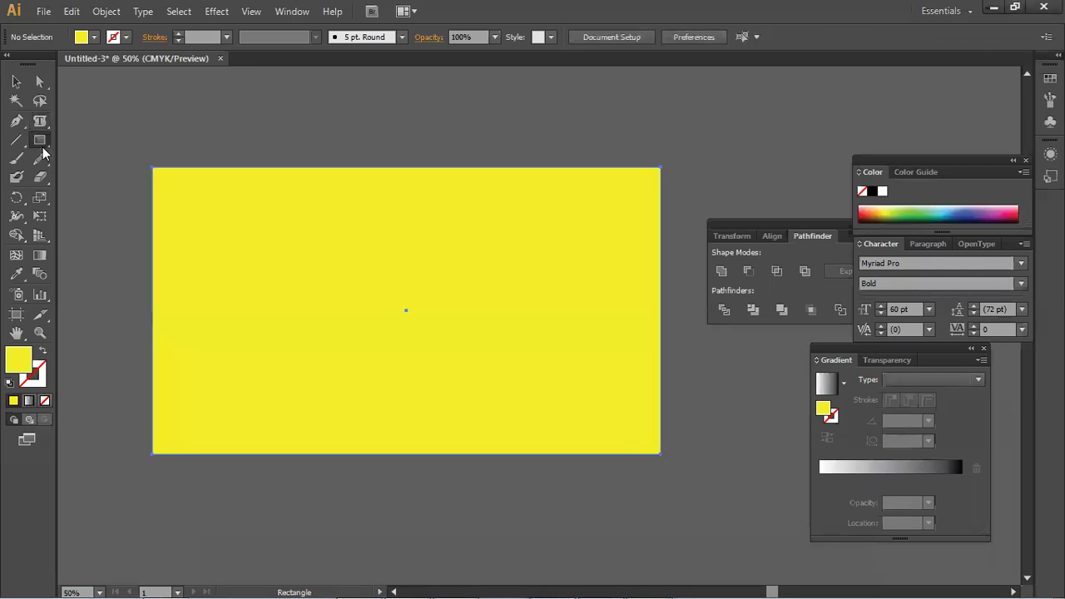
- Split the yellow rectangle into a grid of 7 rows and 6 columns
left_click(16, 80)
left_click(264, 158)
left_click(271, 196)
left_click(257, 188)
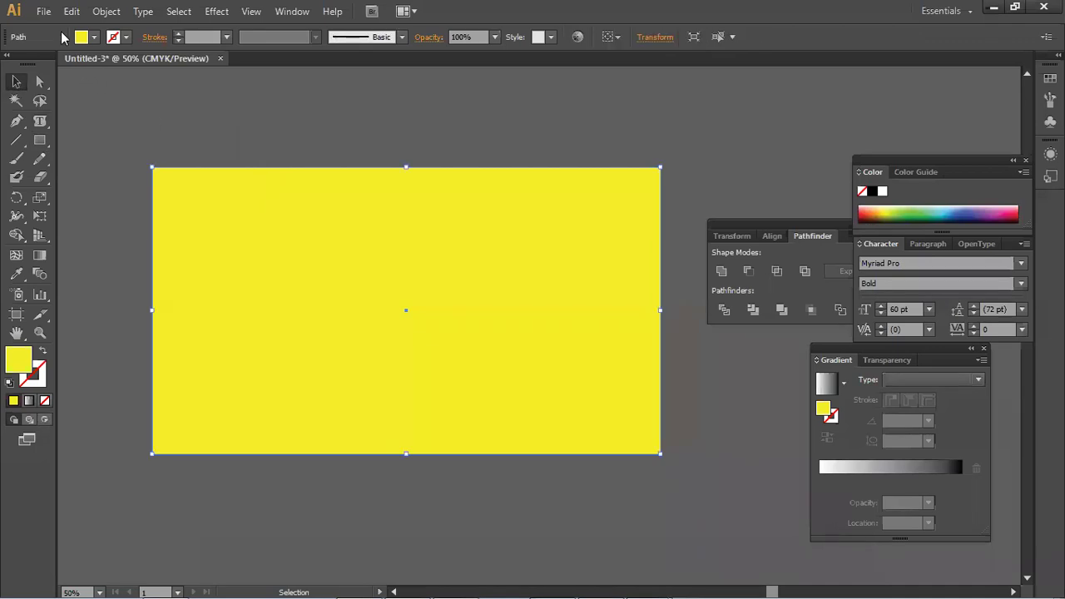
left_click(106, 10)
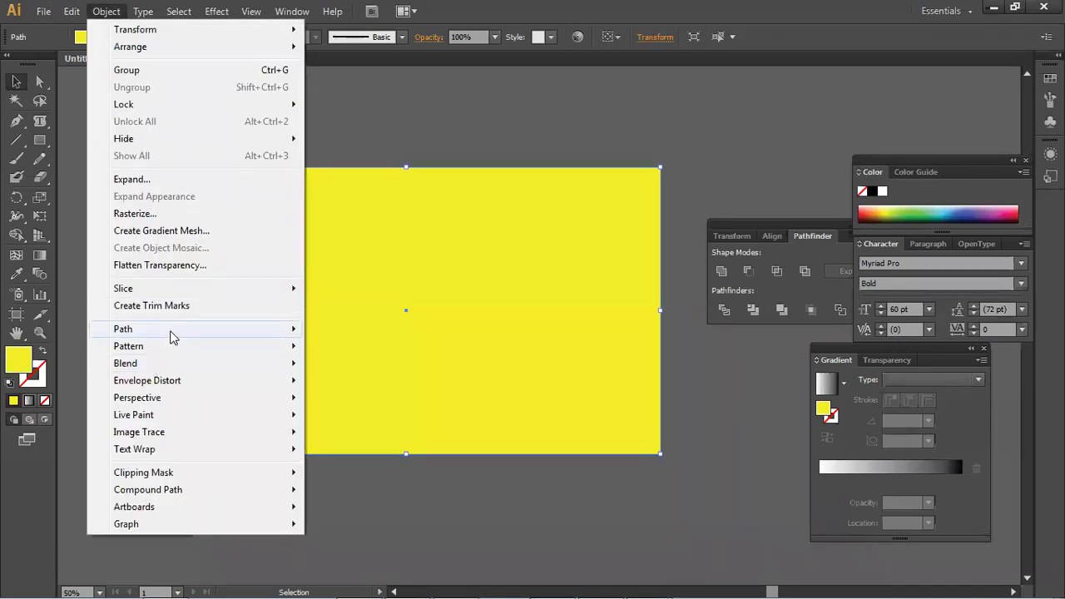
mouse_move(215, 331)
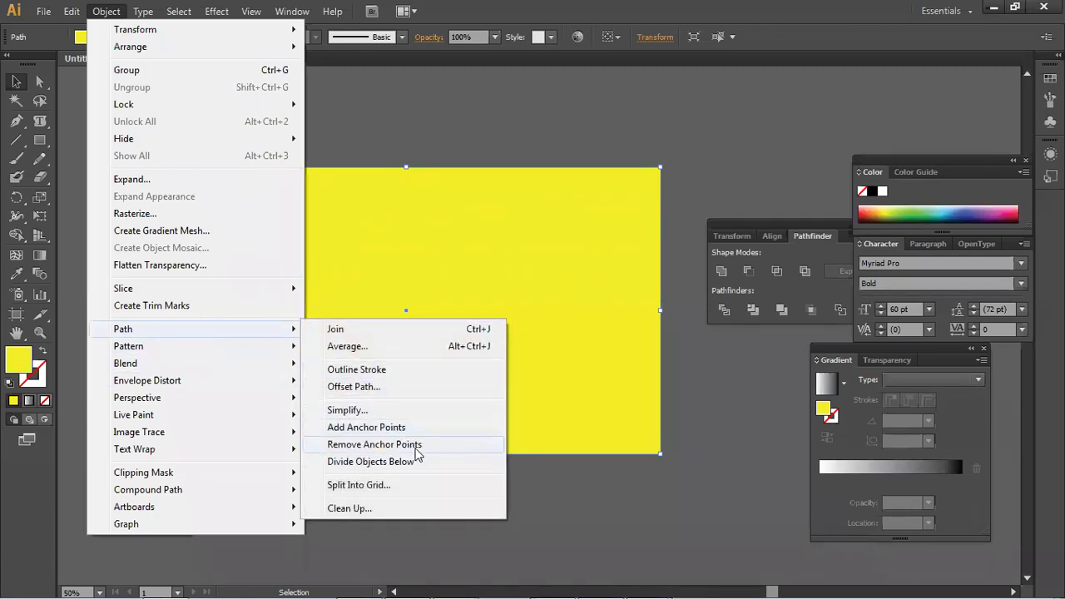
left_click(412, 490)
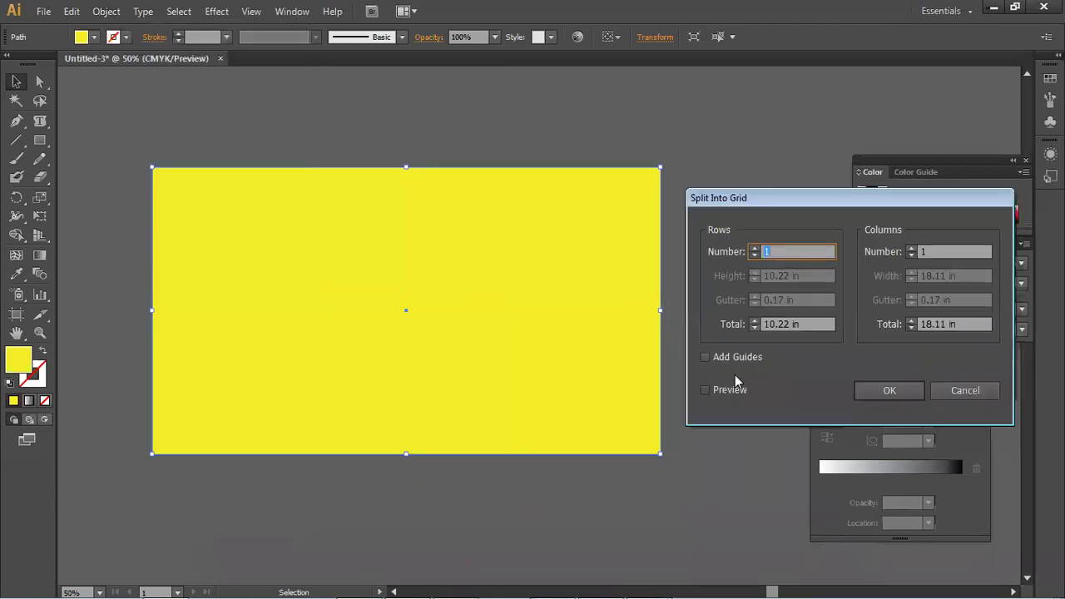
left_click_drag(759, 197, 705, 173)
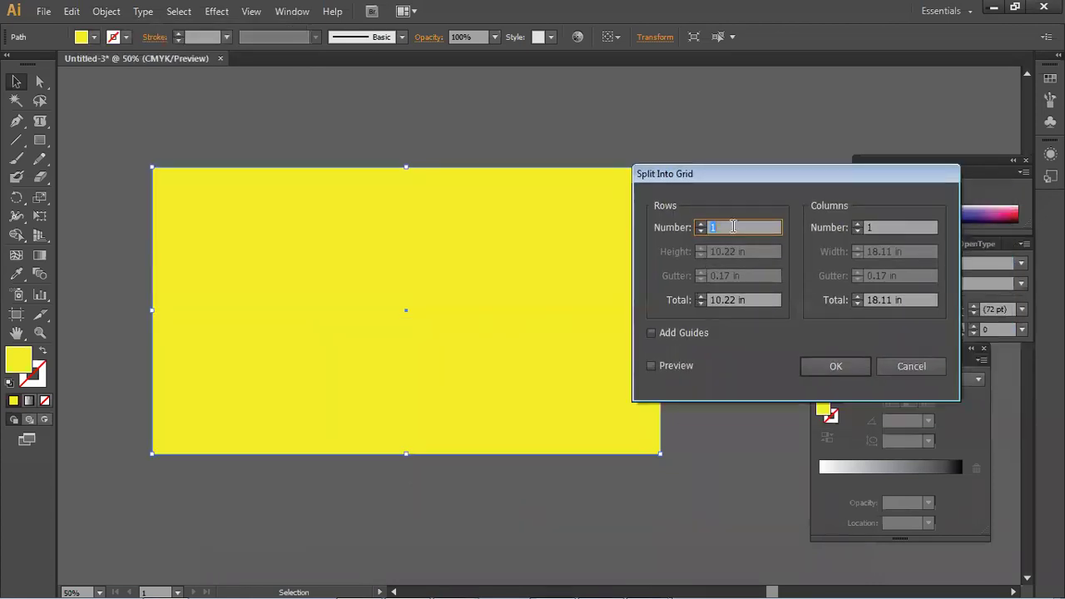
type("7")
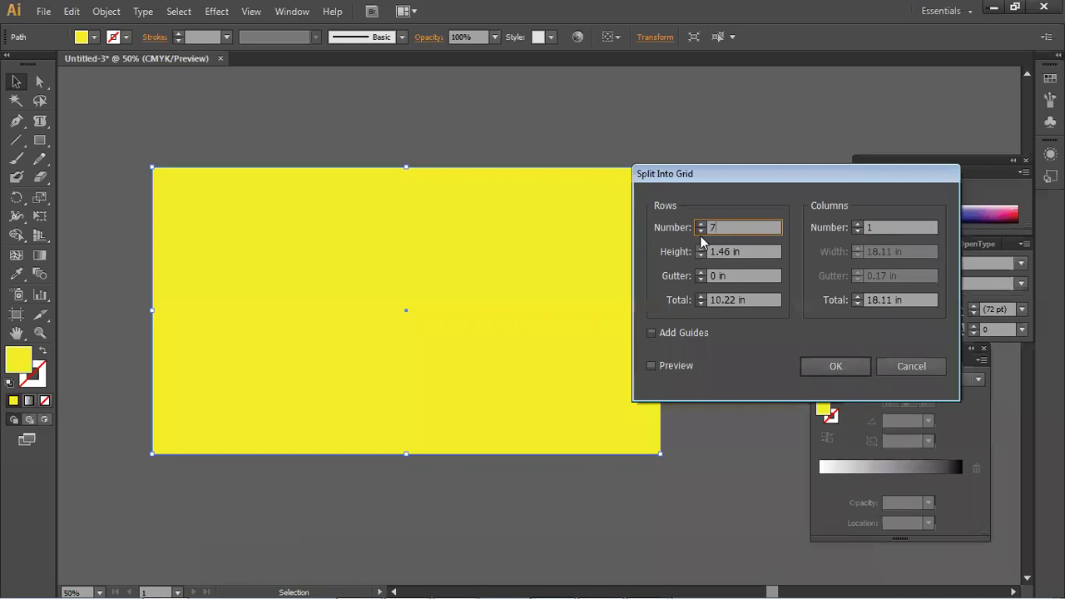
left_click(874, 227)
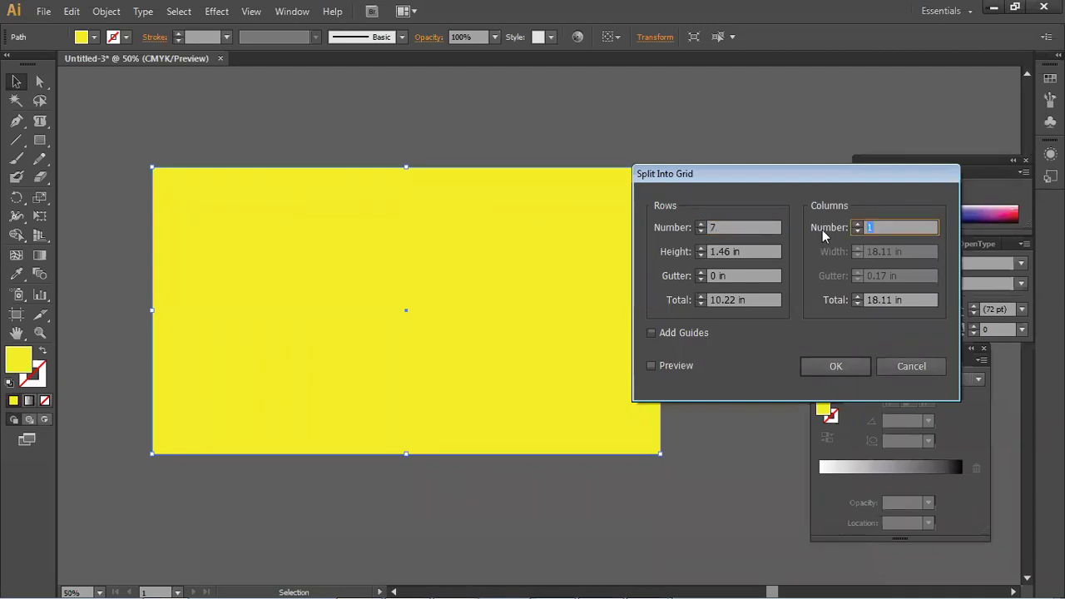
type("6")
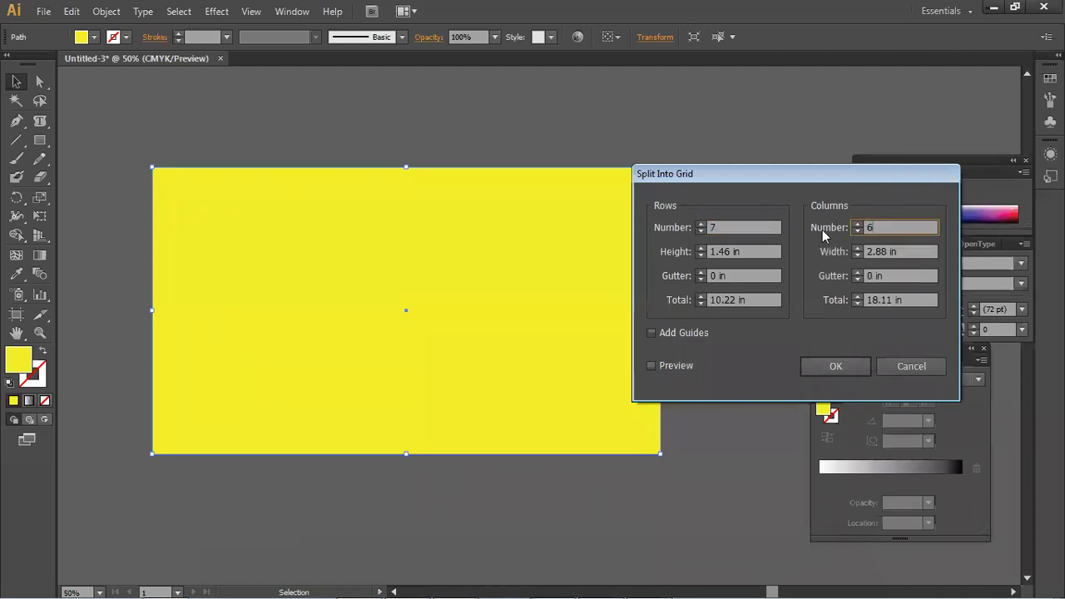
left_click(650, 366)
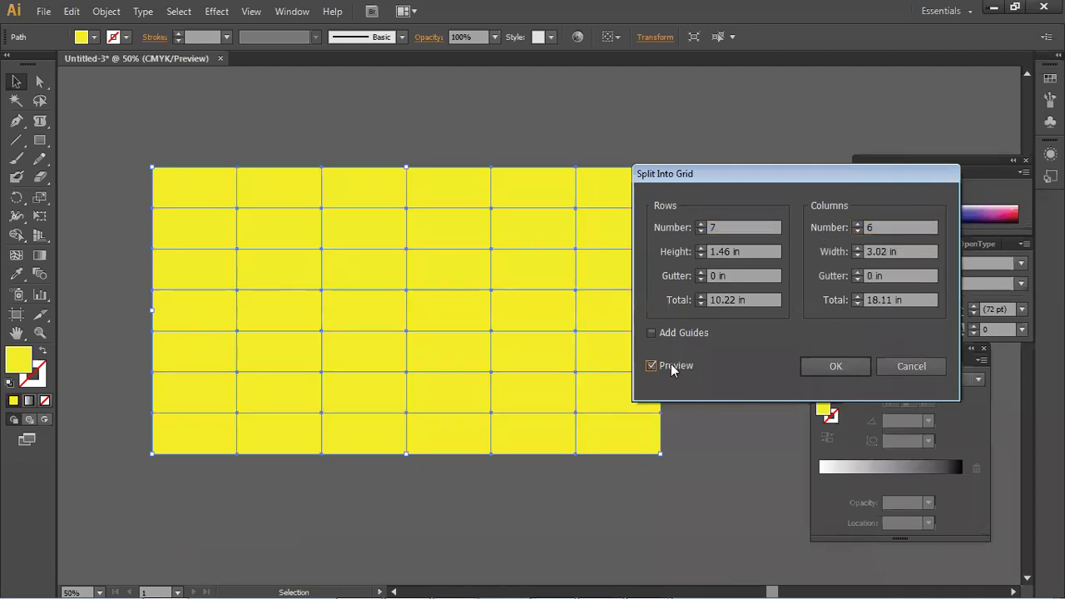
left_click(835, 366)
- Select several individual cells of the split grid to check how the rectangle was divided
left_click(714, 388)
left_click(414, 292)
left_click(204, 196)
left_click(453, 300)
left_click(302, 164)
left_click(185, 198)
- Add text over the first grid cell with 05, 06 and 07 on separate lines, using the Type Tool
left_click(39, 122)
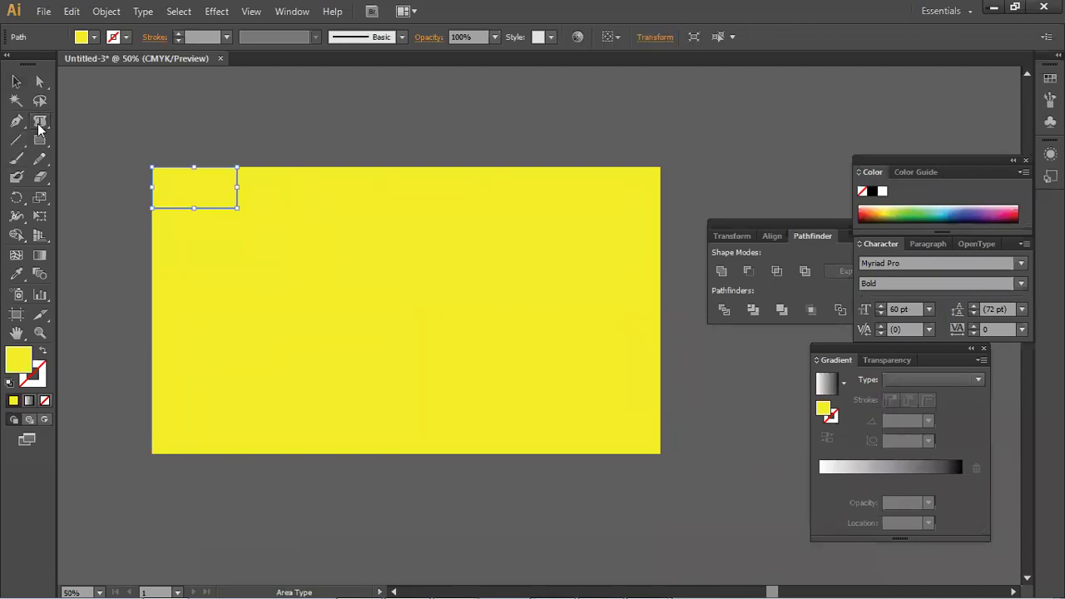
left_click_drag(40, 125, 66, 121)
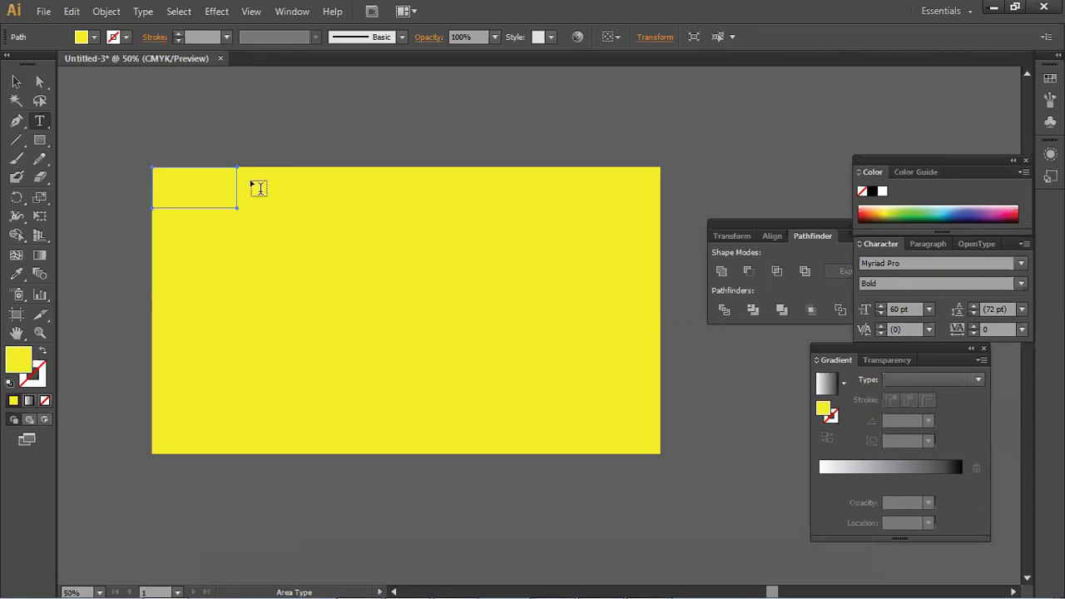
left_click(199, 189)
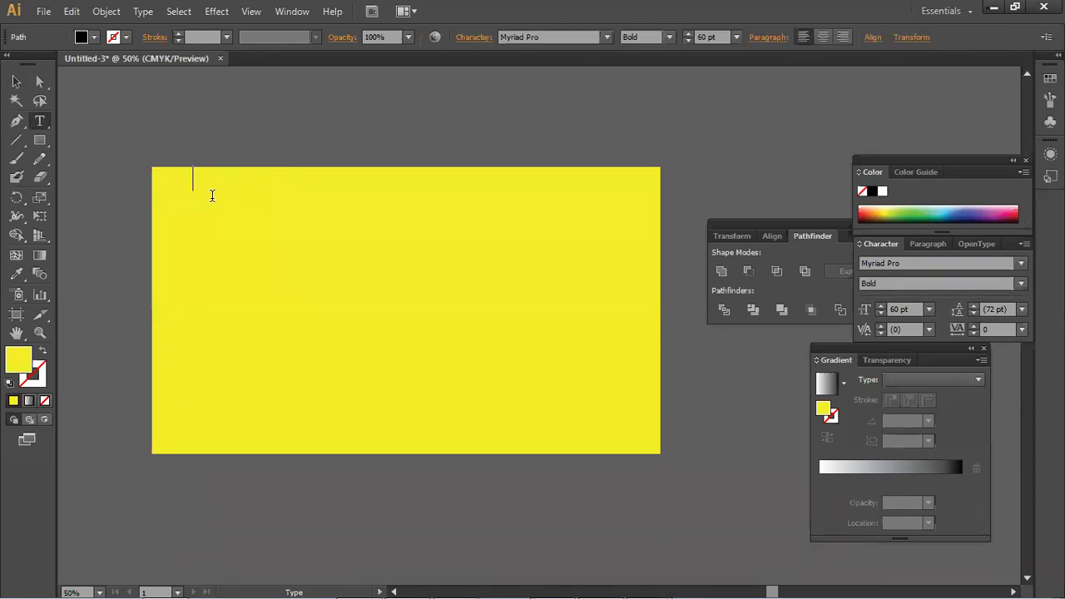
type("05")
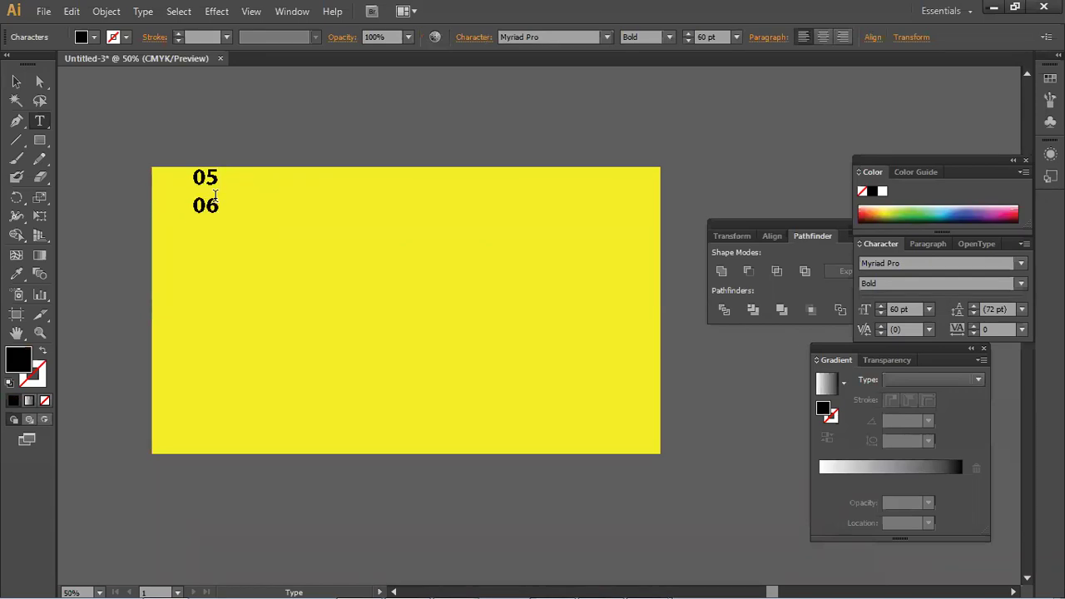
key("Return")
type("07")
left_click(15, 79)
left_click(116, 124)
- Recolor four scattered grid cells, one green and the others in different shades of purple
left_click(211, 231)
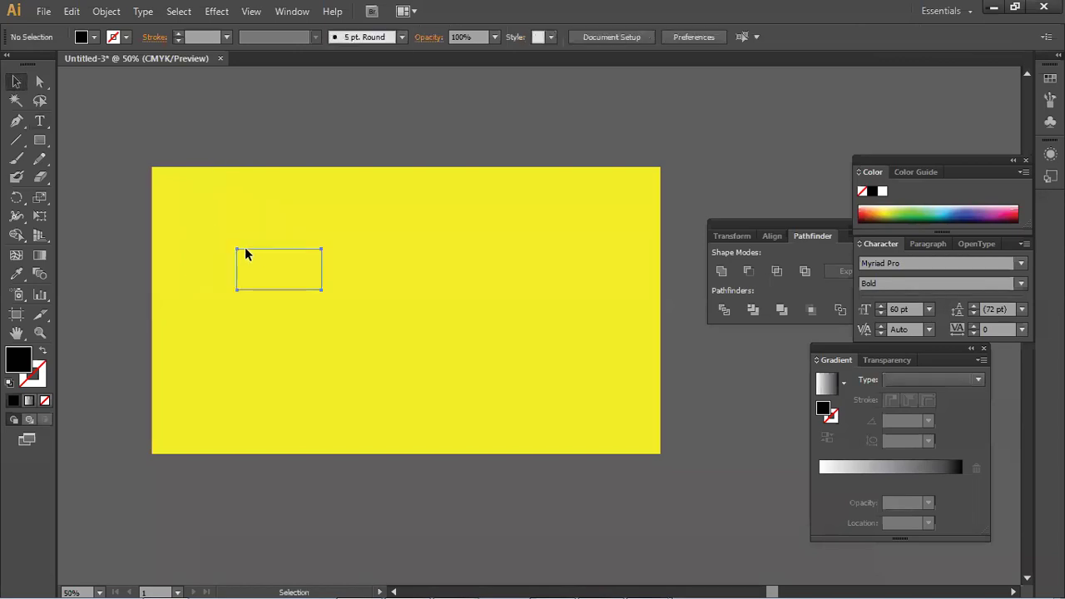
left_click(884, 212)
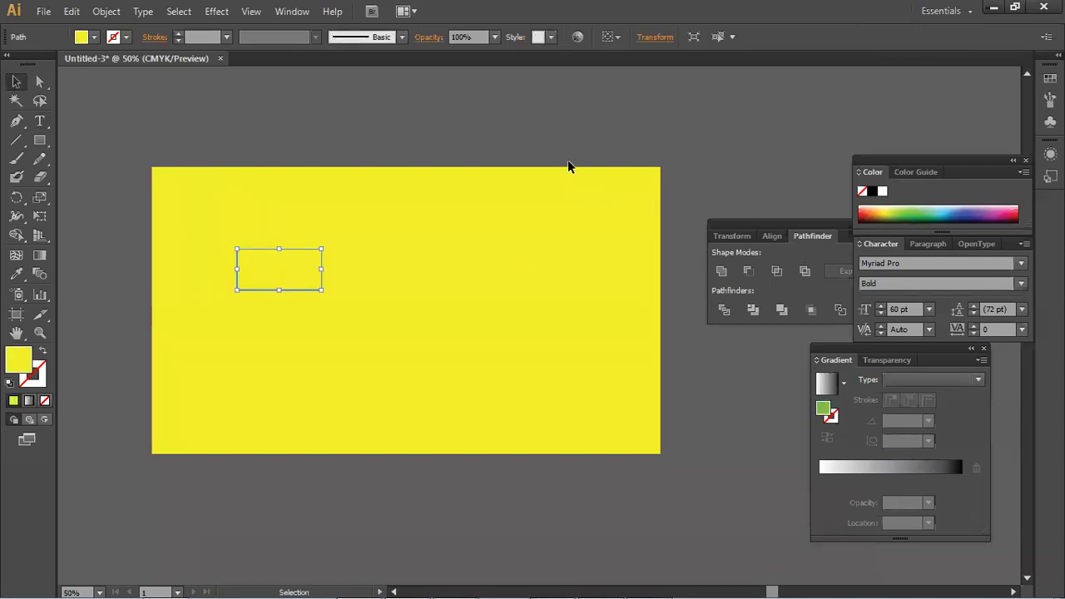
left_click_drag(318, 268, 482, 309)
left_click(985, 204)
mouse_move(490, 208)
left_mouse_down()
mouse_move(575, 247)
mouse_move(388, 242)
left_mouse_up()
left_click(988, 210)
left_click(991, 211)
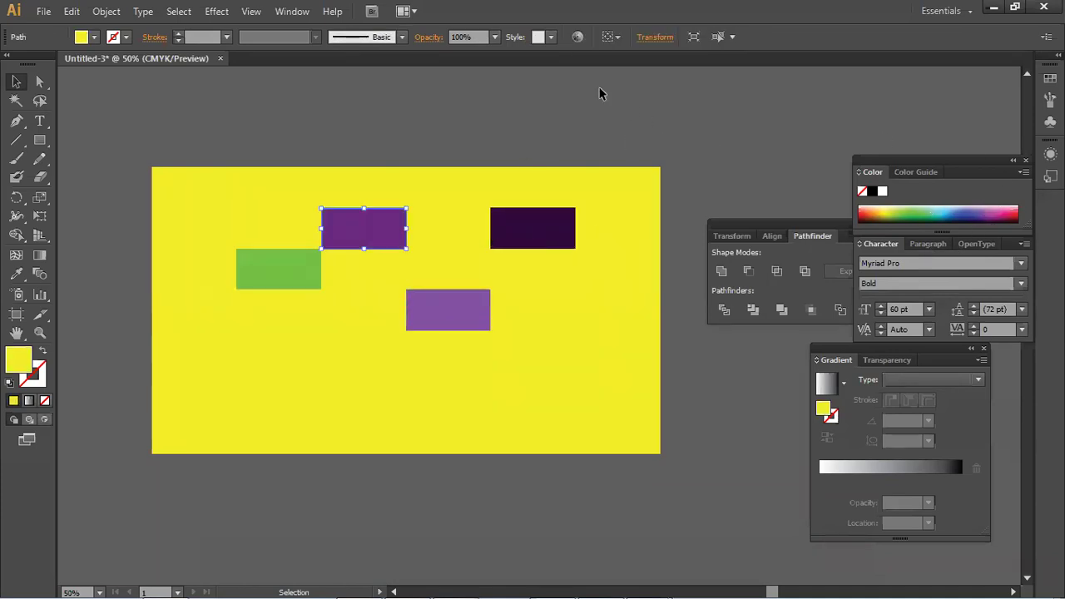
left_click(599, 88)
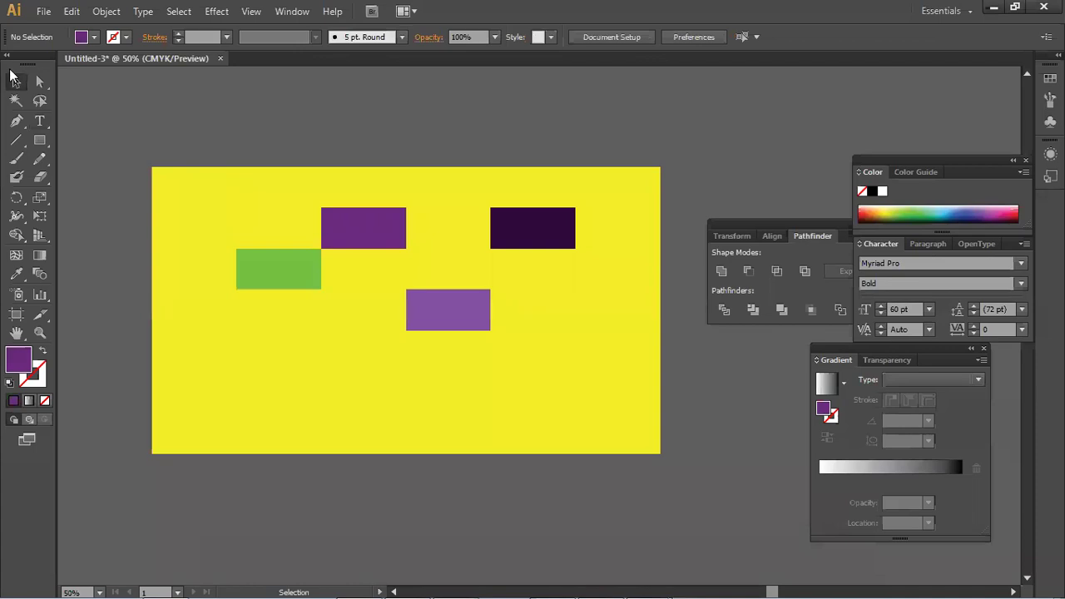
scroll(172, 197, "up", 3)
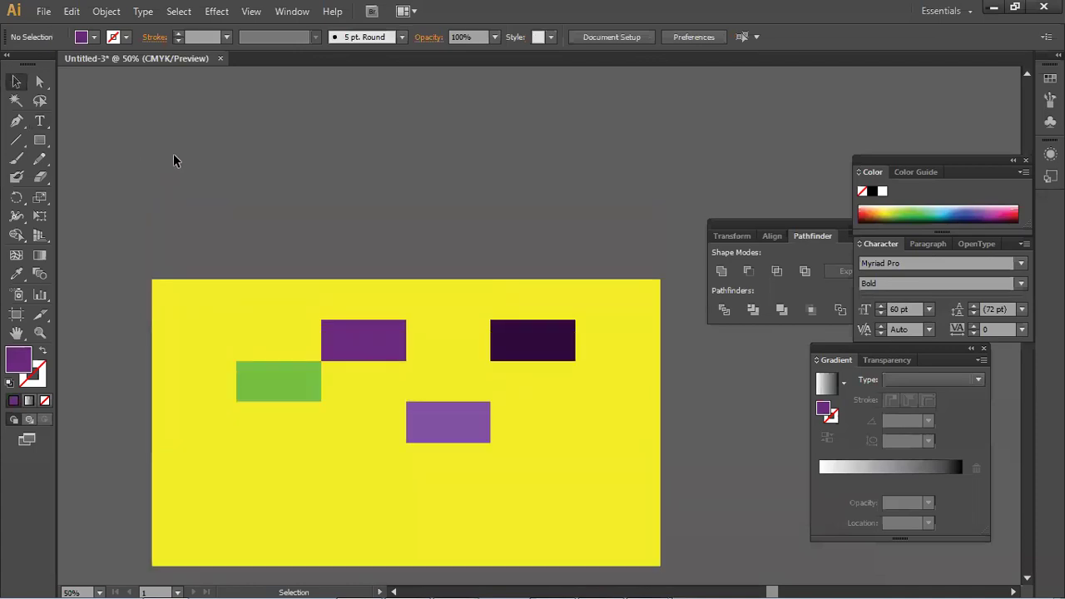
scroll(171, 184, "down", 4)
scroll(159, 171, "up", 2)
scroll(184, 189, "down", 2)
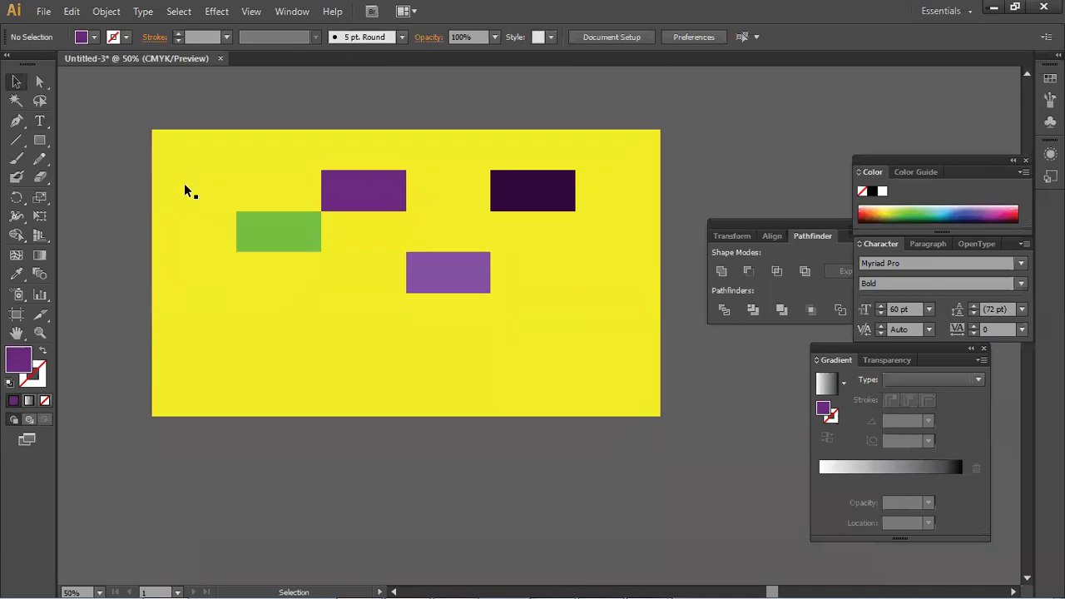
scroll(185, 191, "up", 3)
scroll(177, 188, "up", 2)
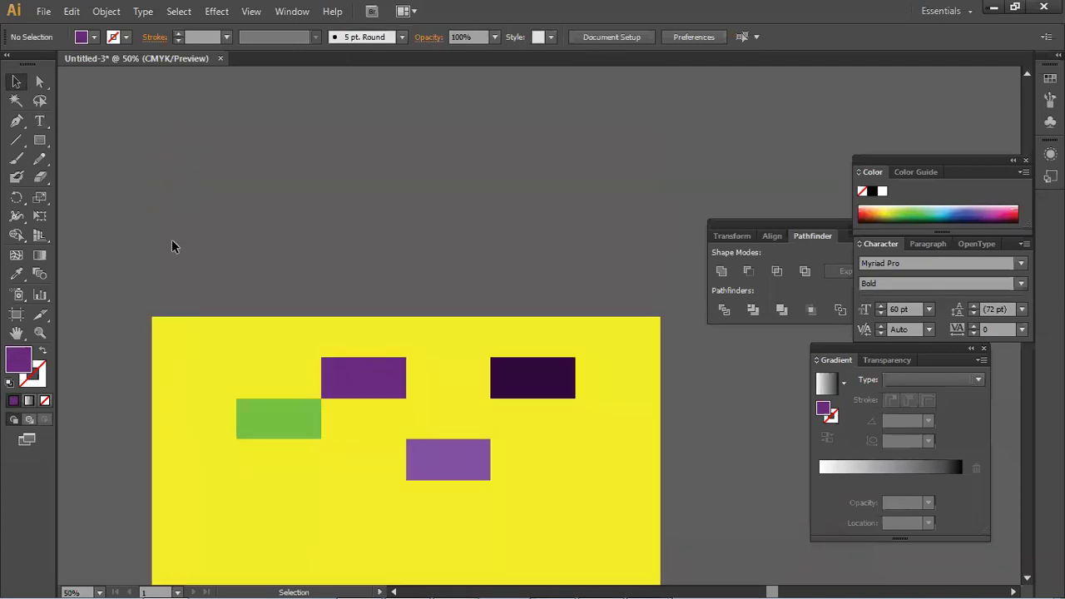
- Undo the cell colors and the grid split, restoring the undivided yellow rectangle
key("ctrl+z")
key("ctrl+z")
key("ctrl+z")
key("ctrl+z")
key("ctrl+z")
key("ctrl+z")
key("ctrl+z")
key("ctrl+z")
key("ctrl+z")
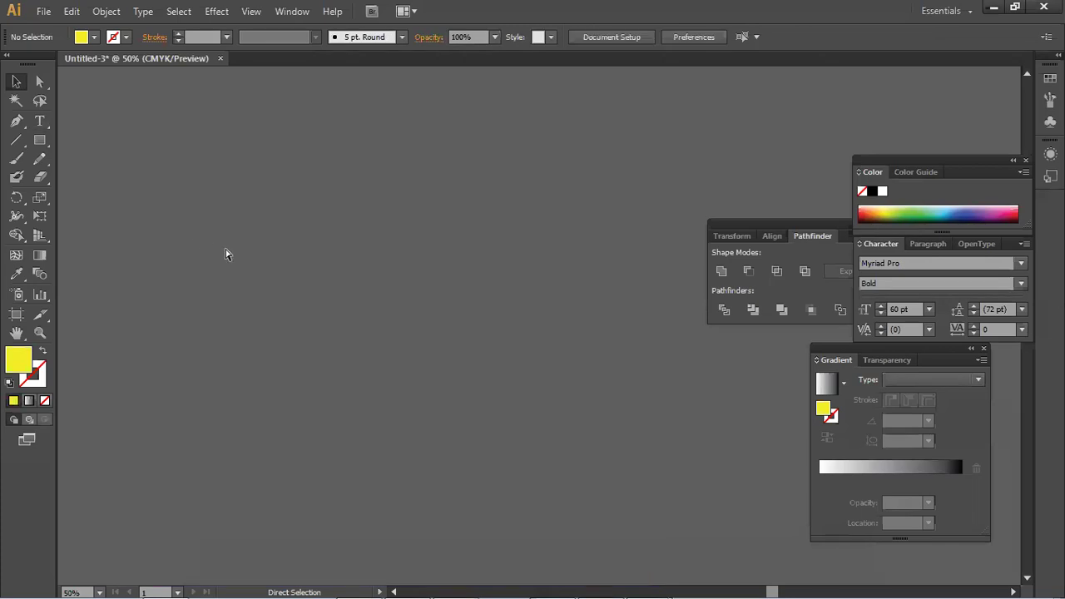
key("ctrl+shift+z")
scroll(356, 287, "down", 4)
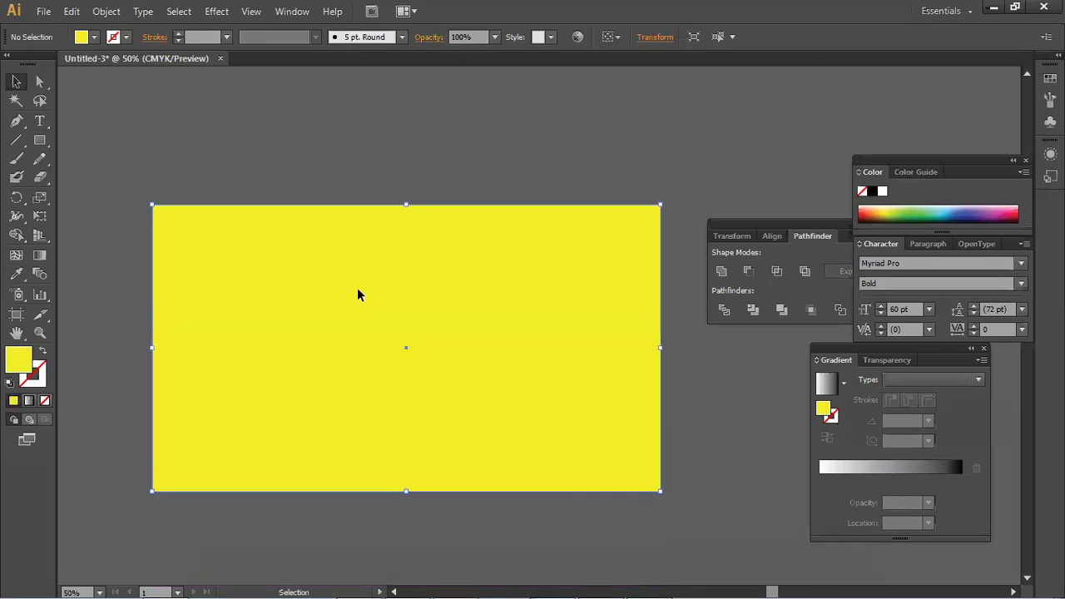
left_click(106, 13)
mouse_move(143, 336)
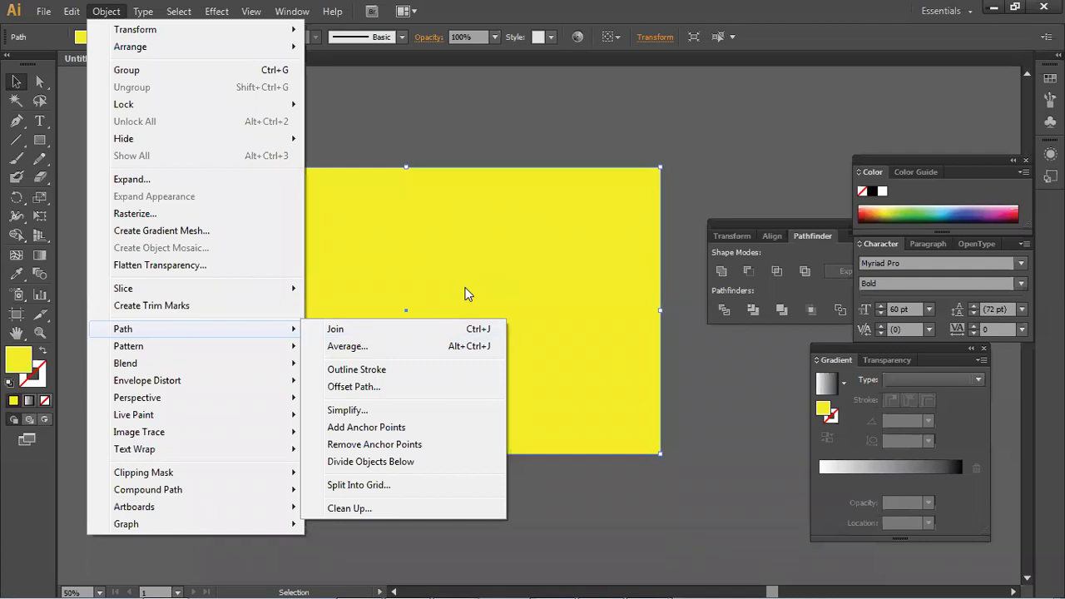
left_click(220, 188)
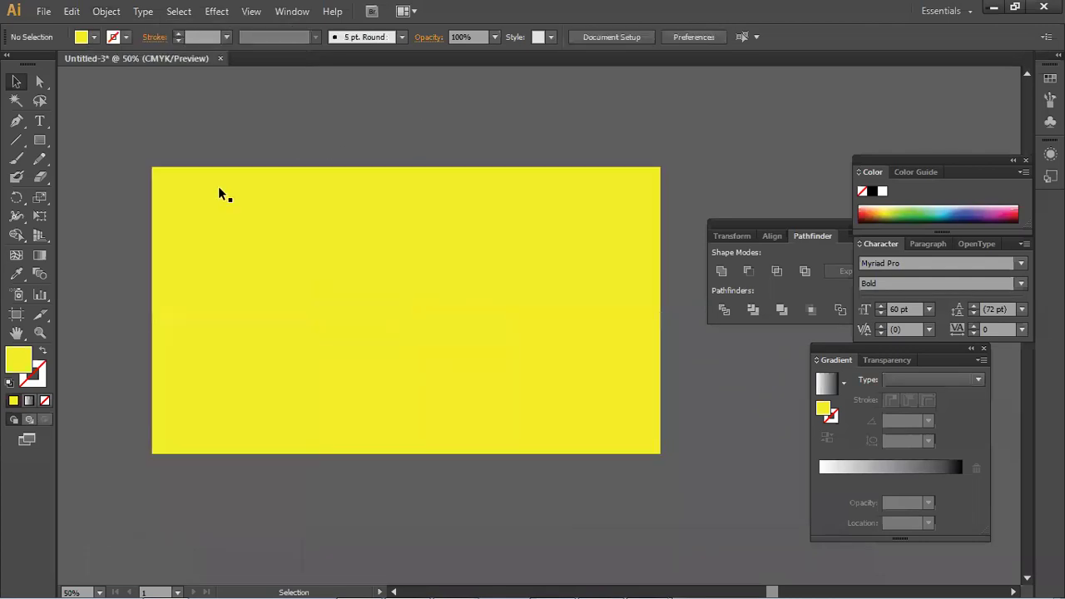
scroll(212, 212, "up", 3)
- Try again to start area type on the empty canvas above the yellow rectangle with the Area Type Tool
left_click_drag(38, 130, 153, 176)
left_click_drag(42, 119, 114, 138)
left_click(143, 12)
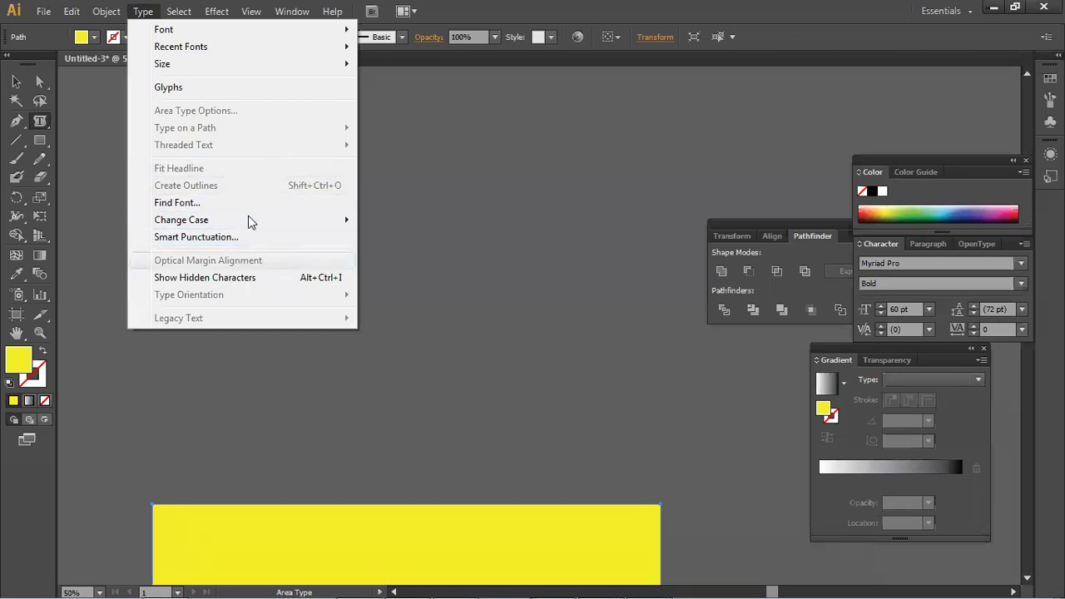
left_click(189, 392)
left_click(683, 331)
- Move the yellow rectangle slightly down and to the right on the canvas
left_click(15, 80)
scroll(397, 302, "down", 8)
left_click_drag(338, 271, 358, 343)
scroll(350, 330, "down", 3)
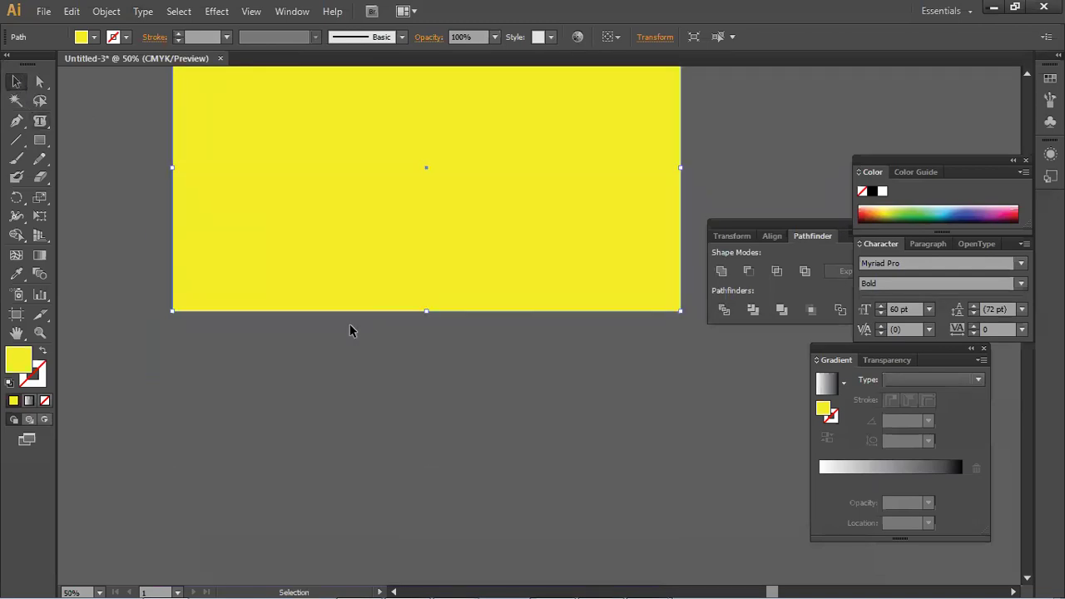
scroll(349, 324, "up", 8)
scroll(111, 235, "up", 2)
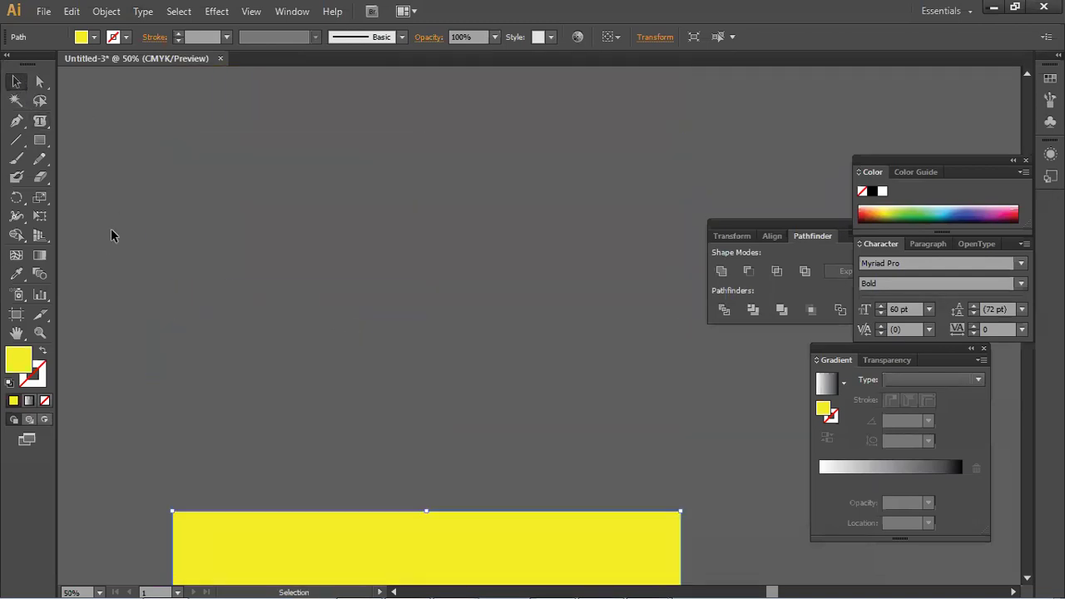
- Draw a second yellow rectangle on the empty canvas above the existing yellow rectangle with the Rectangle Tool
left_click_drag(39, 121, 92, 134)
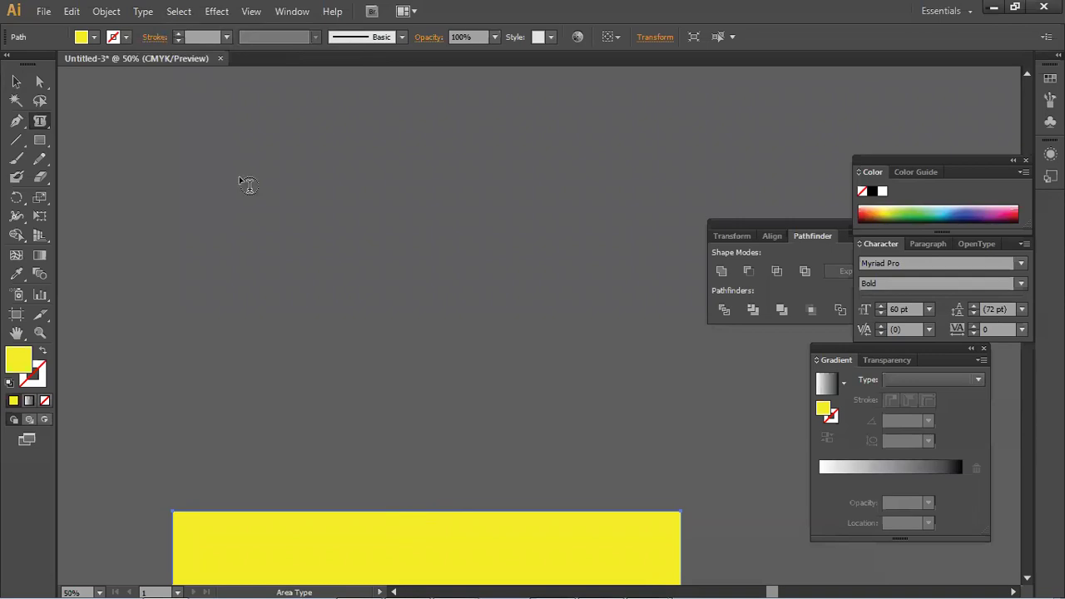
left_click_drag(48, 141, 145, 145)
left_click_drag(146, 129, 636, 388)
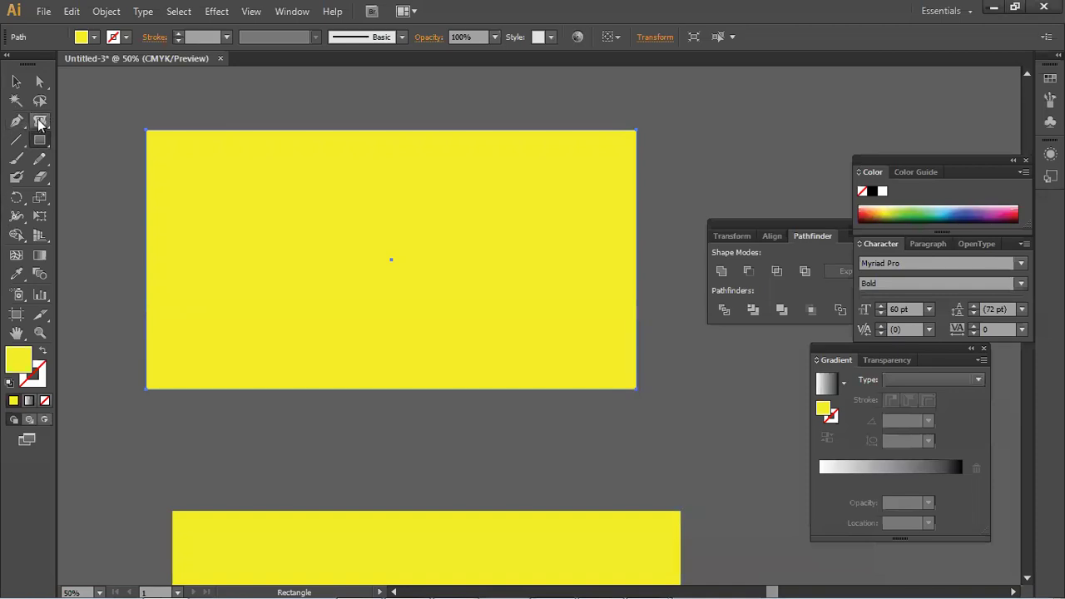
- Examine which text commands and type tool variants are available for the newly drawn yellow rectangle
left_click_drag(46, 132, 158, 142)
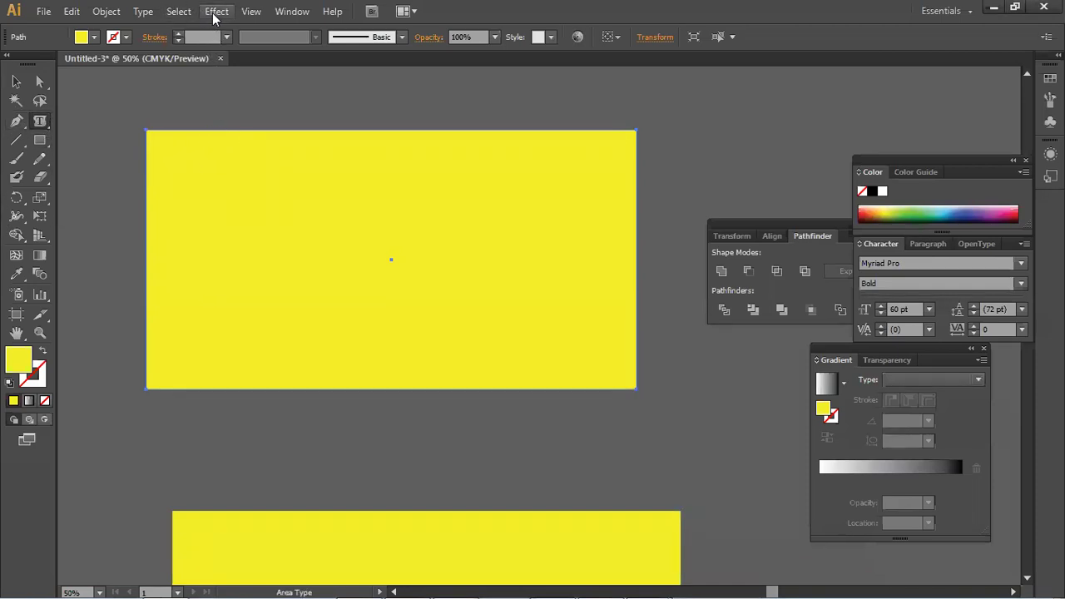
left_click(144, 11)
mouse_move(192, 70)
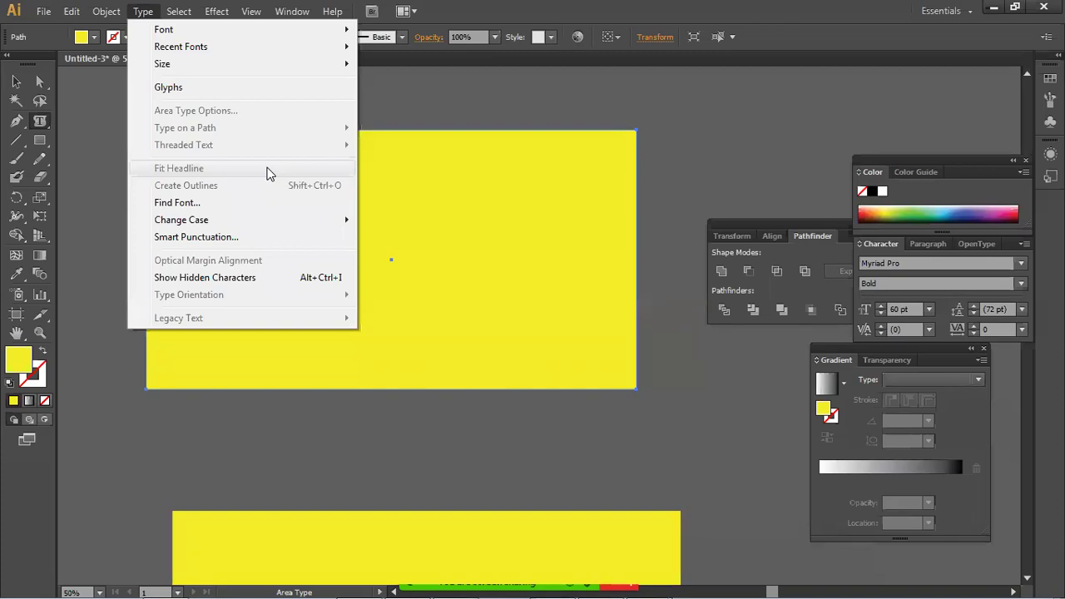
left_click(375, 497)
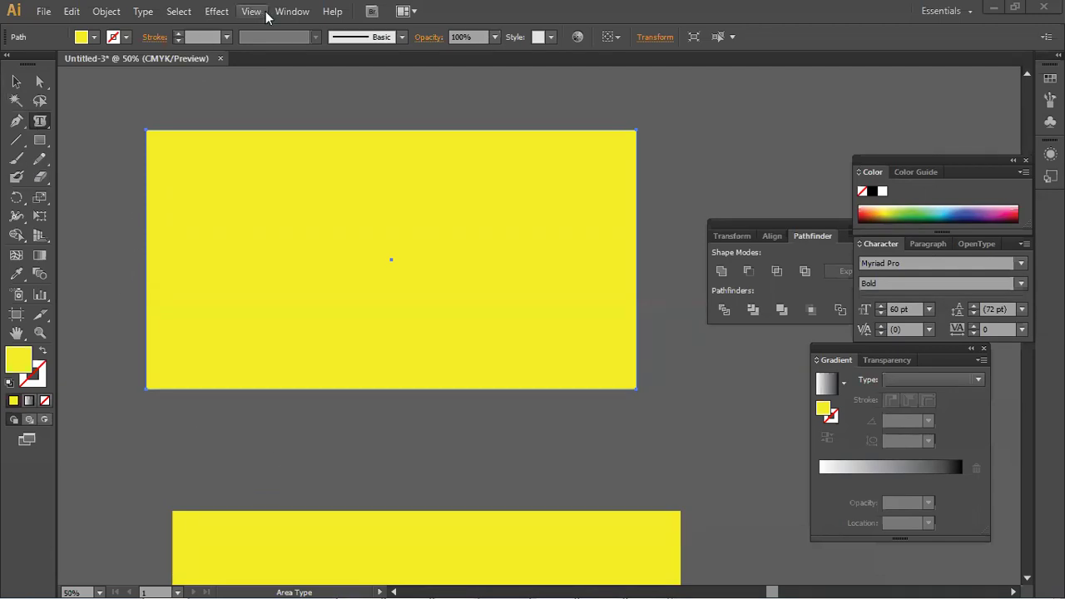
left_click(143, 14)
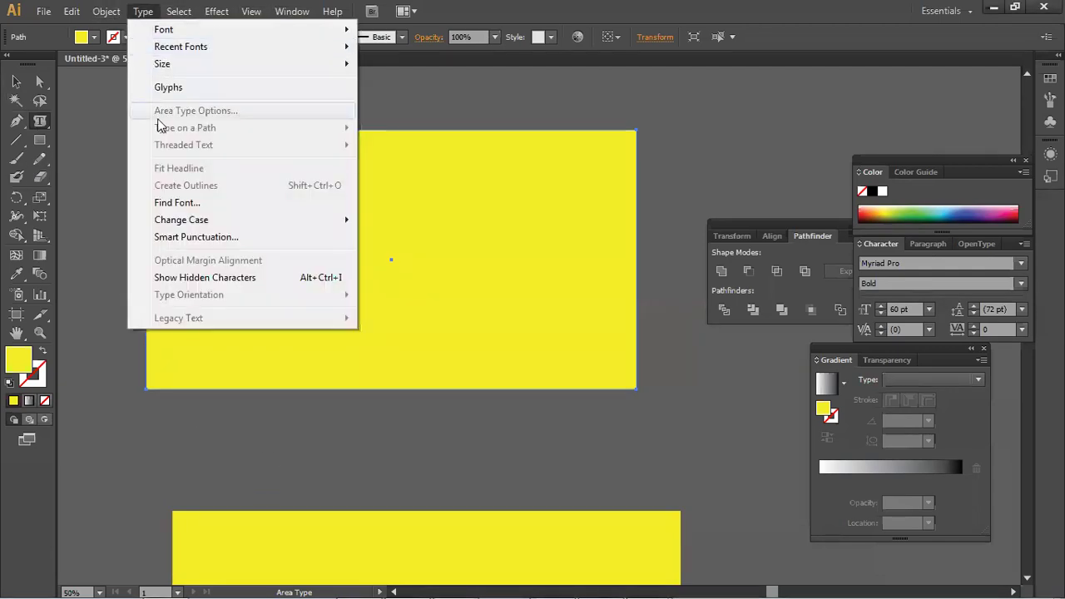
mouse_move(187, 221)
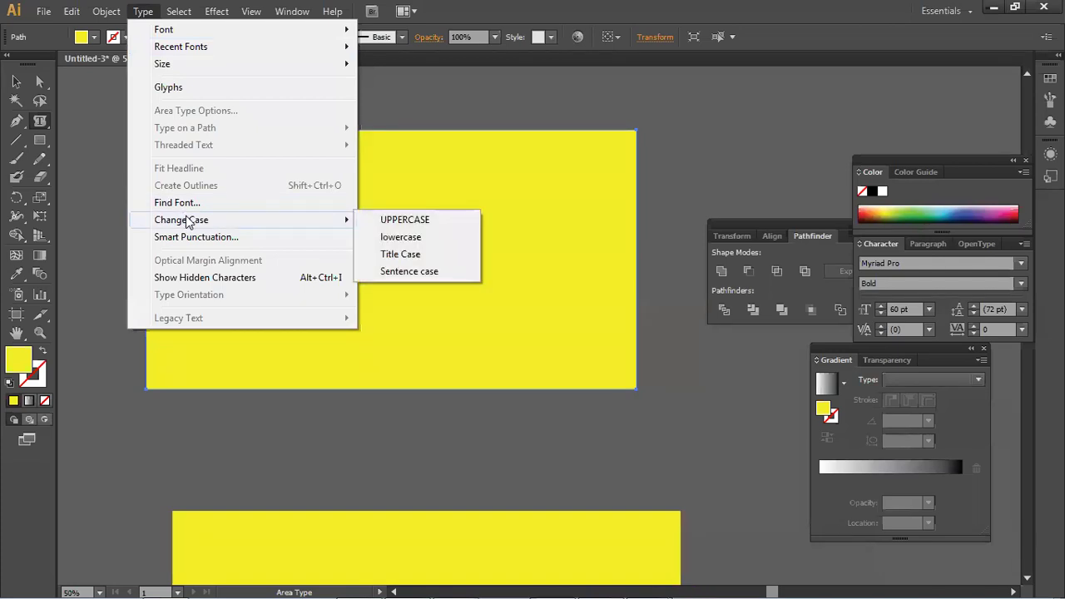
left_click(40, 127)
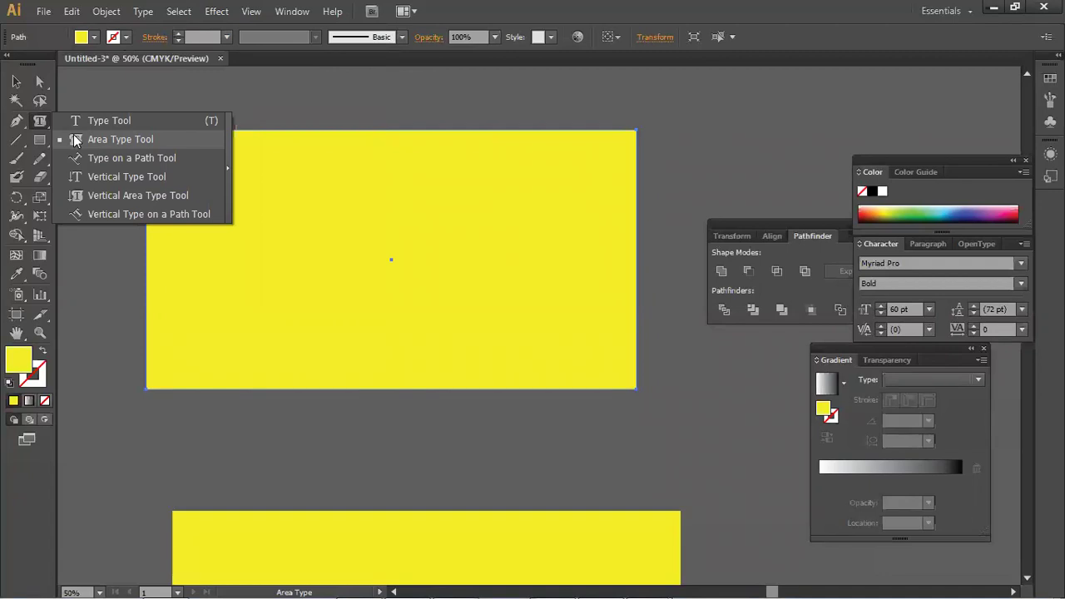
left_click(117, 197)
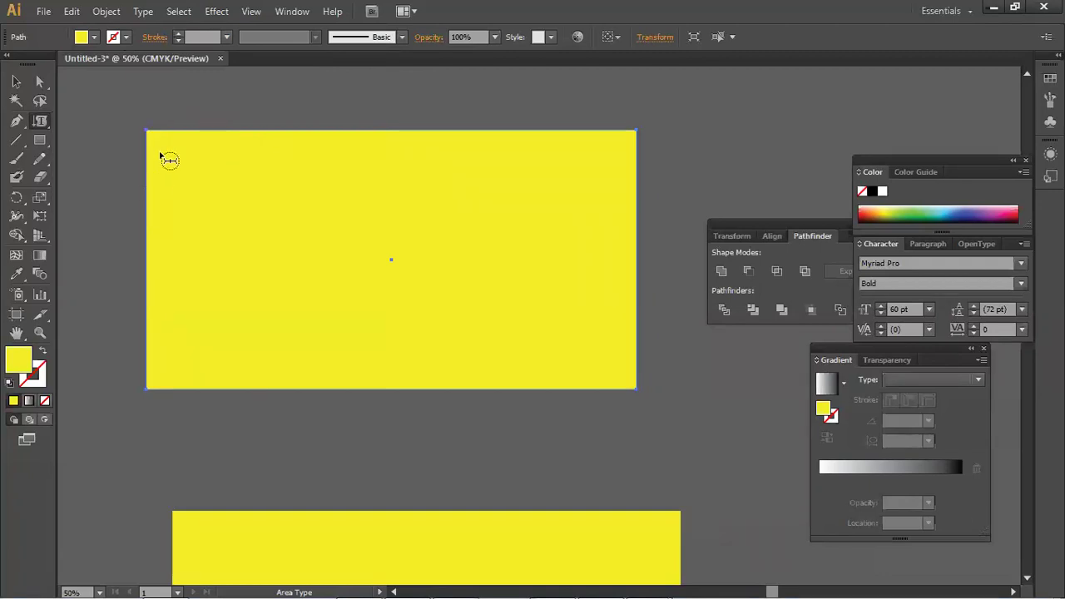
left_click(41, 126)
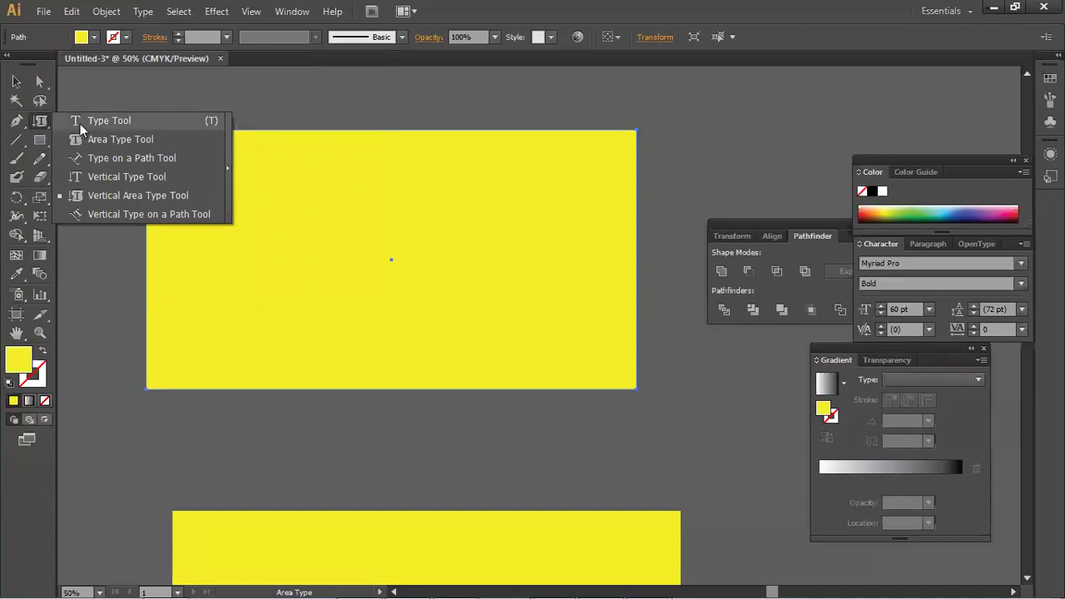
left_click(83, 121)
mouse_move(214, 581)
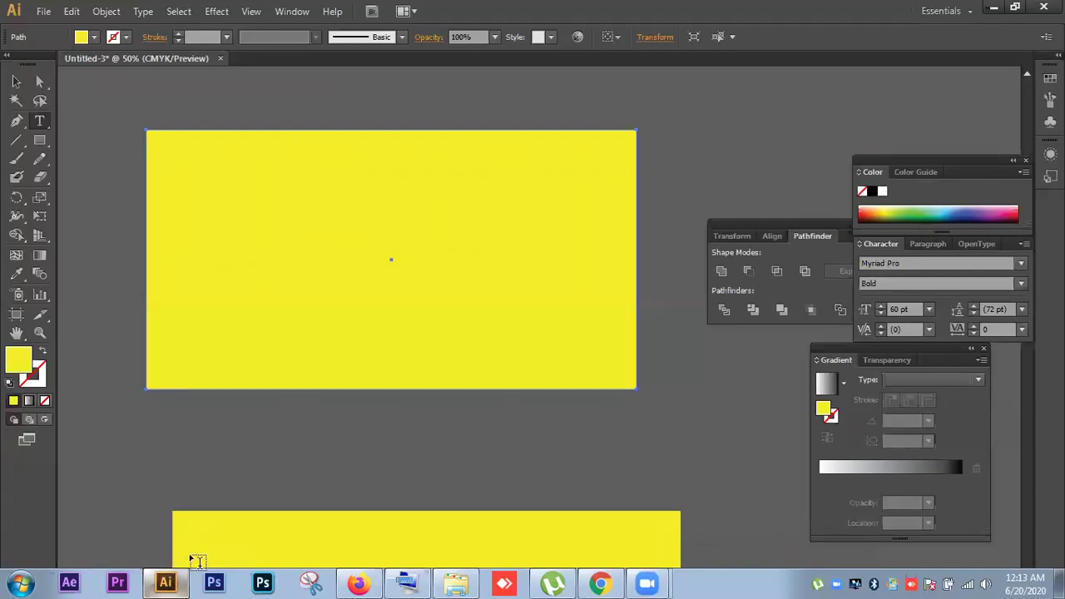
left_click(168, 580)
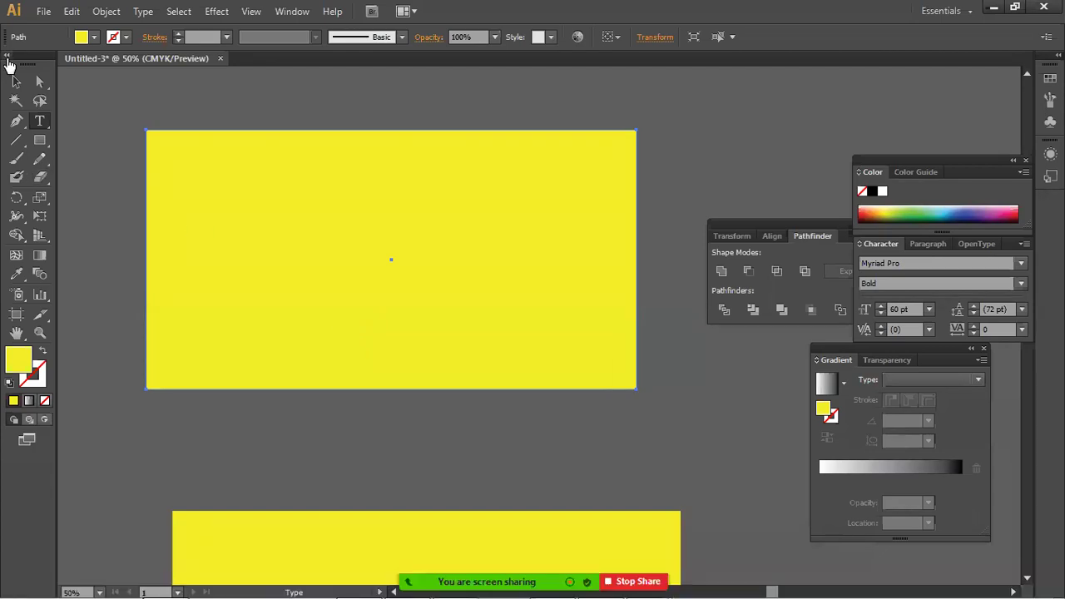
left_click(16, 80)
left_click(391, 264)
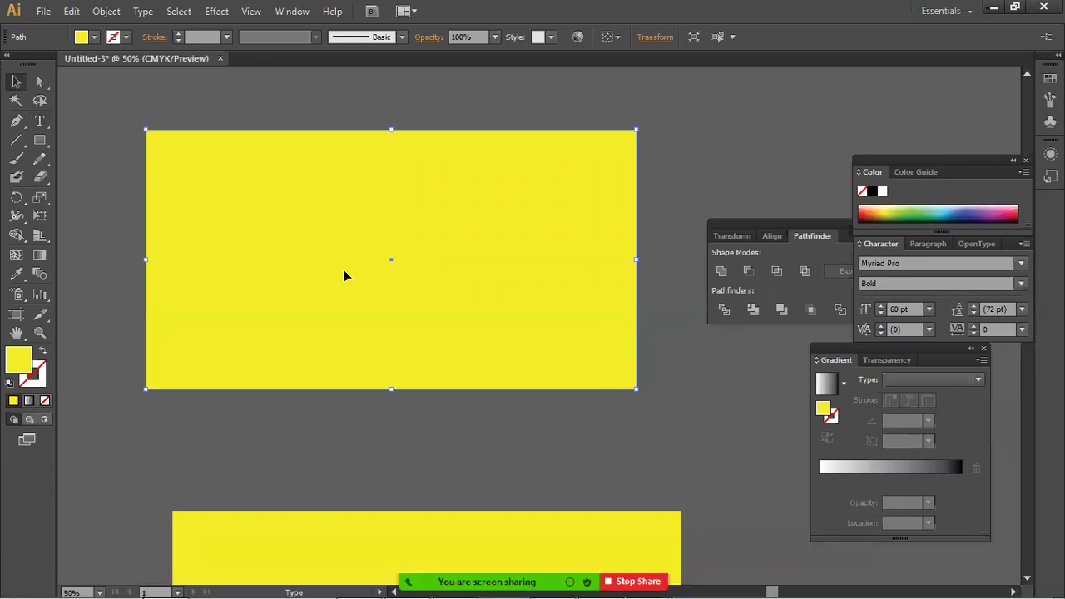
scroll(324, 250, "down", 1)
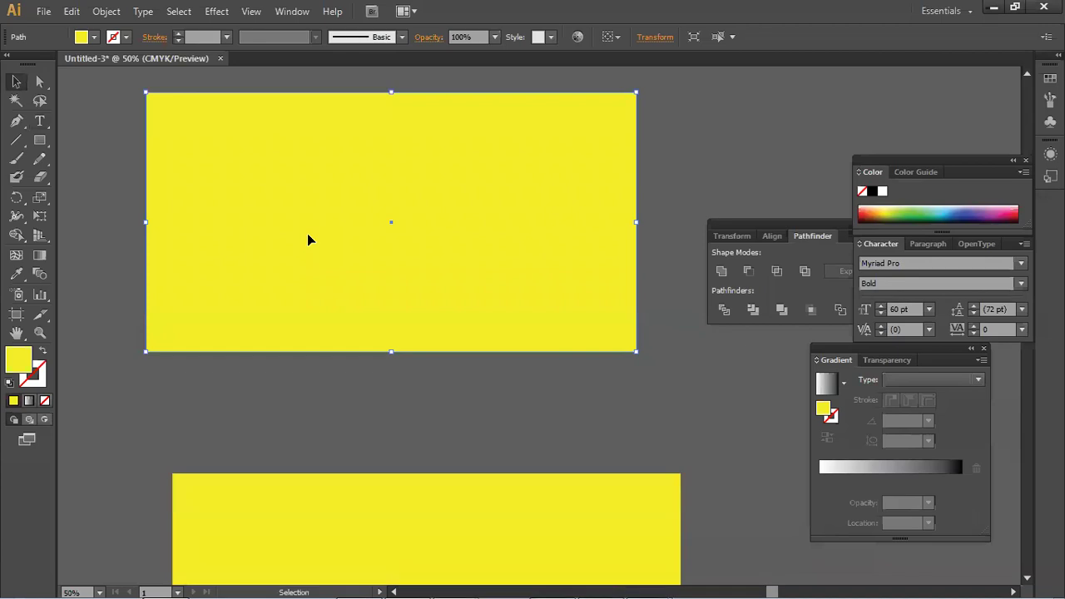
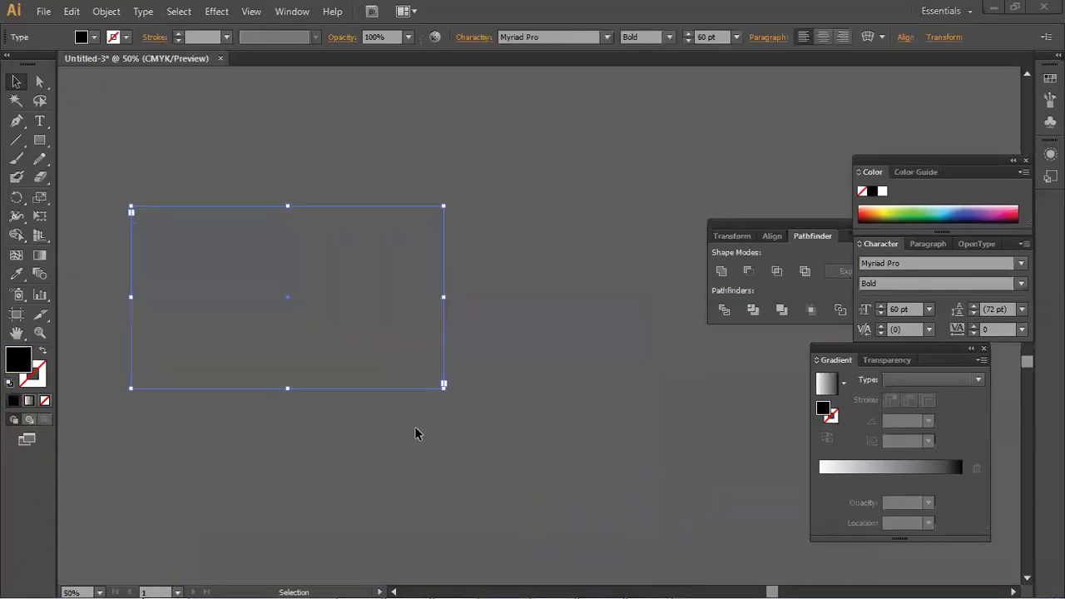
- Move the lower yellow rectangle further down the canvas, away from the upper one, and deselect it
left_click(421, 367)
scroll(399, 317, "down", 4)
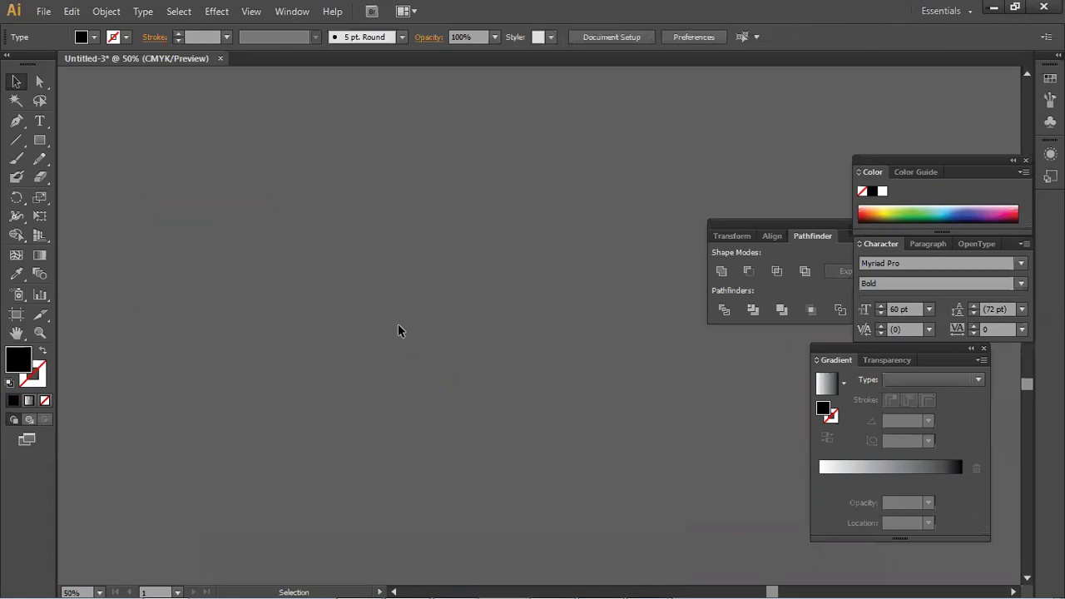
key("ctrl+minus")
key("ctrl+minus")
key("ctrl+minus")
key("ctrl+minus")
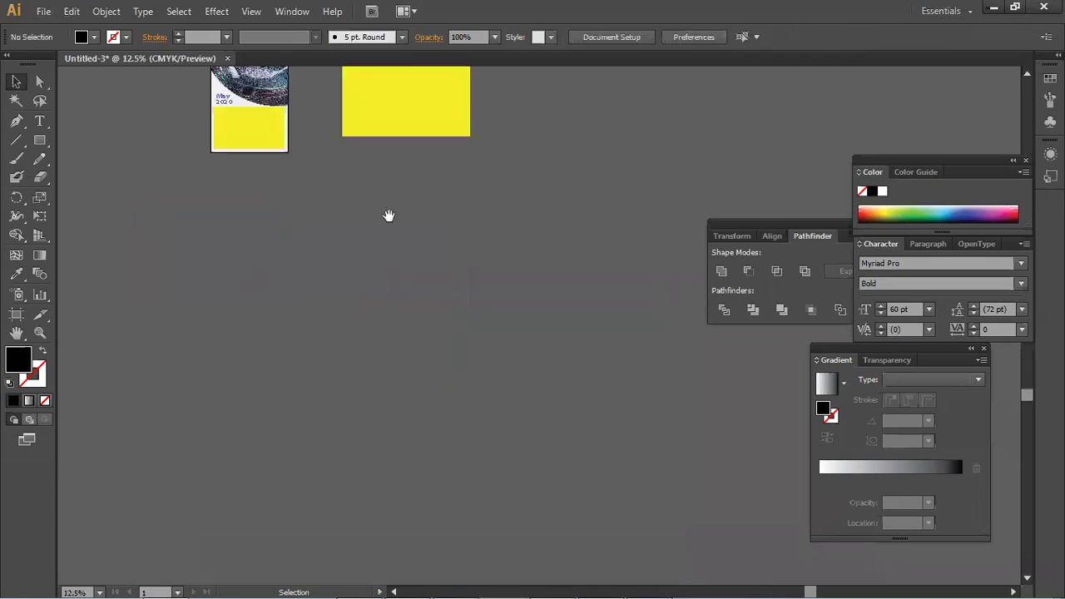
left_click_drag(388, 216, 423, 383)
scroll(419, 319, "up", 2)
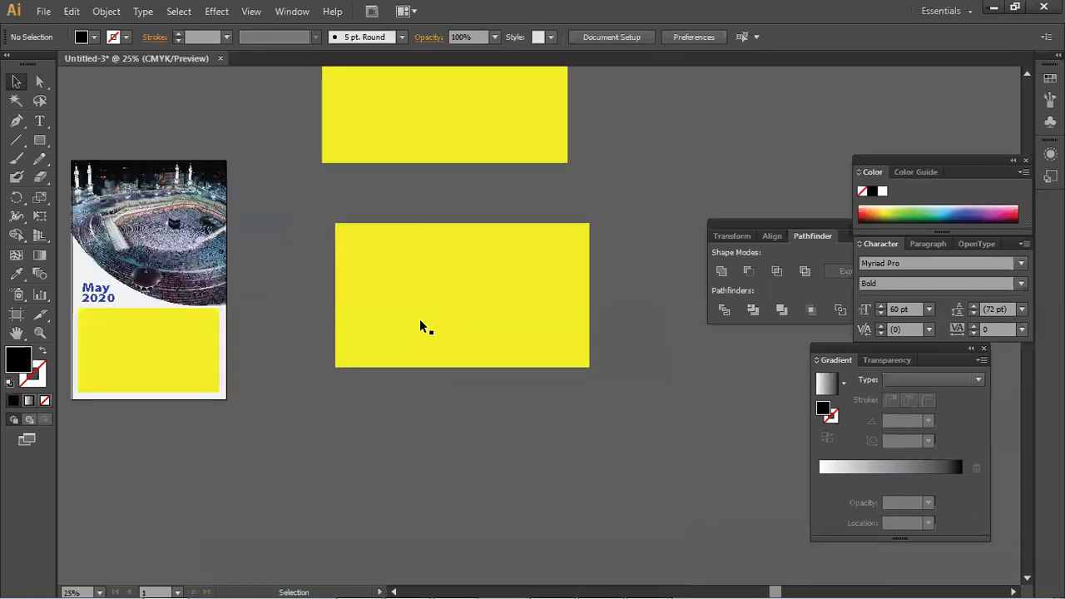
left_click_drag(451, 334, 446, 328)
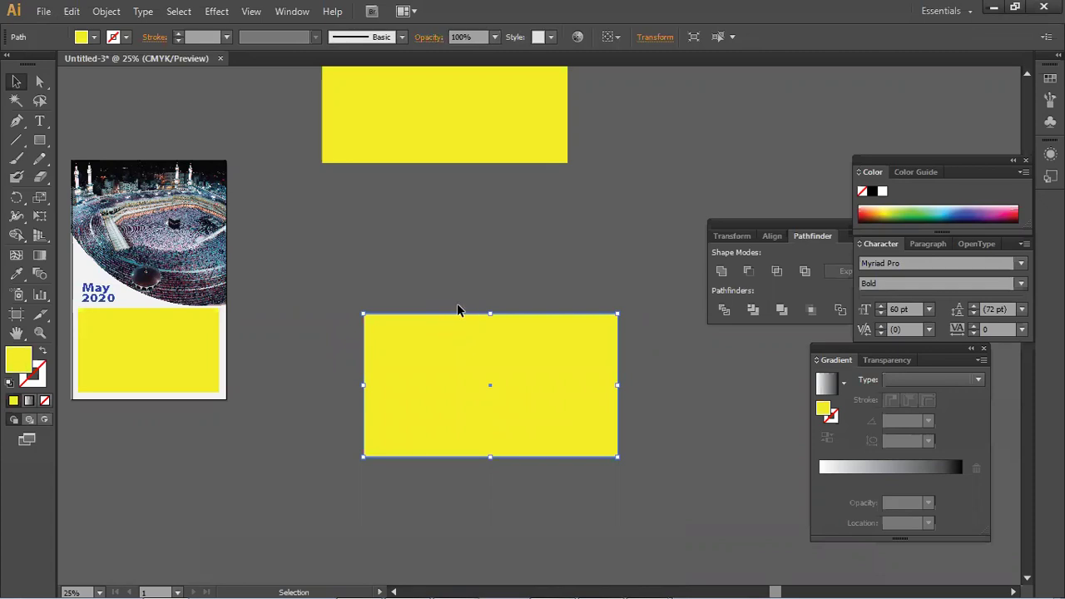
left_click_drag(454, 336, 438, 331)
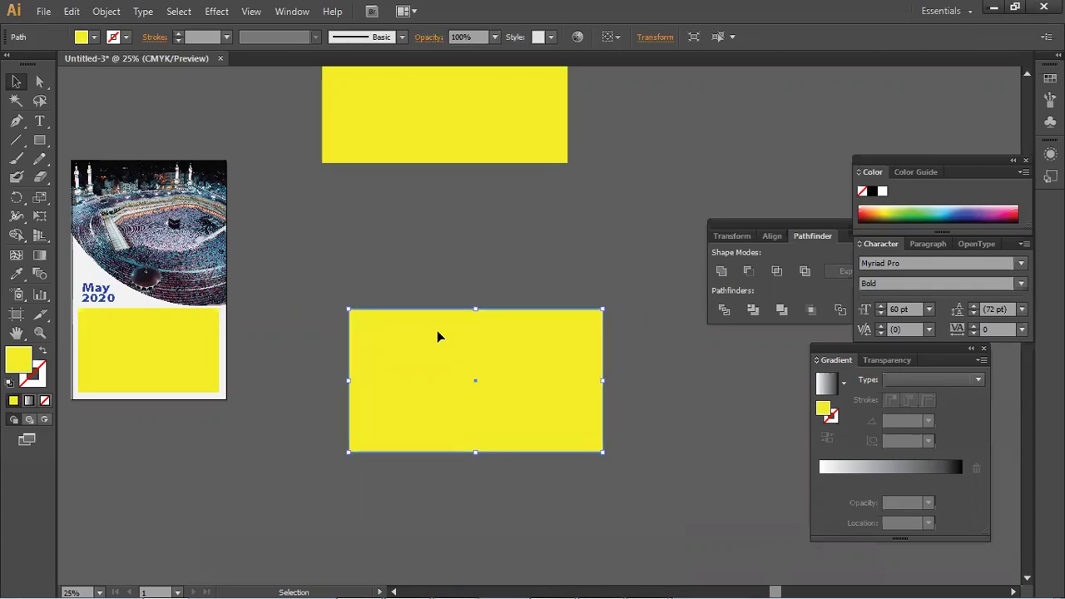
key("ctrl+shift+a")
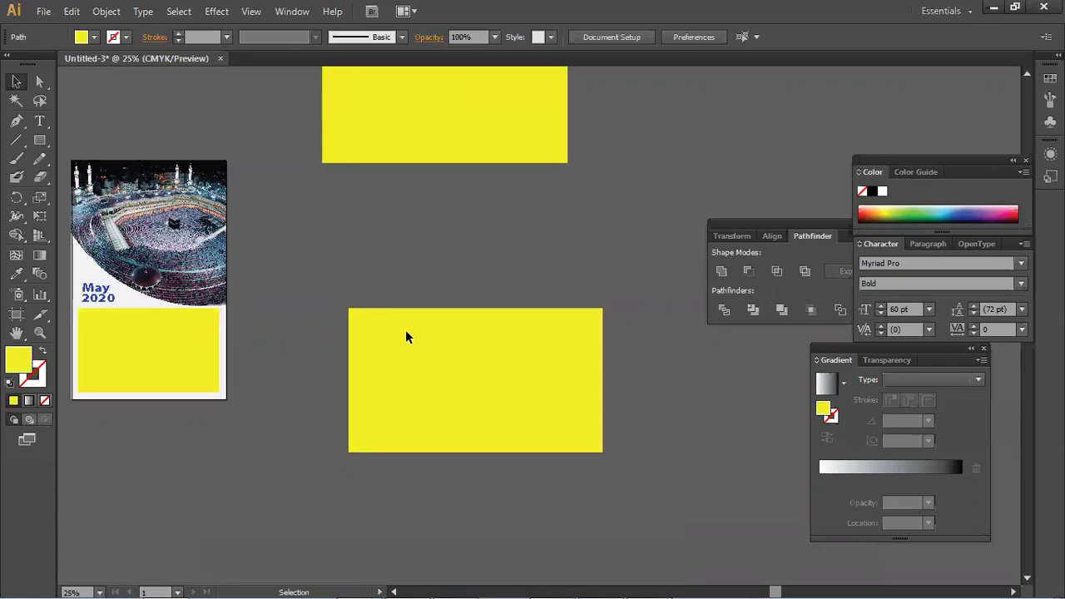
key("ctrl+shift+a")
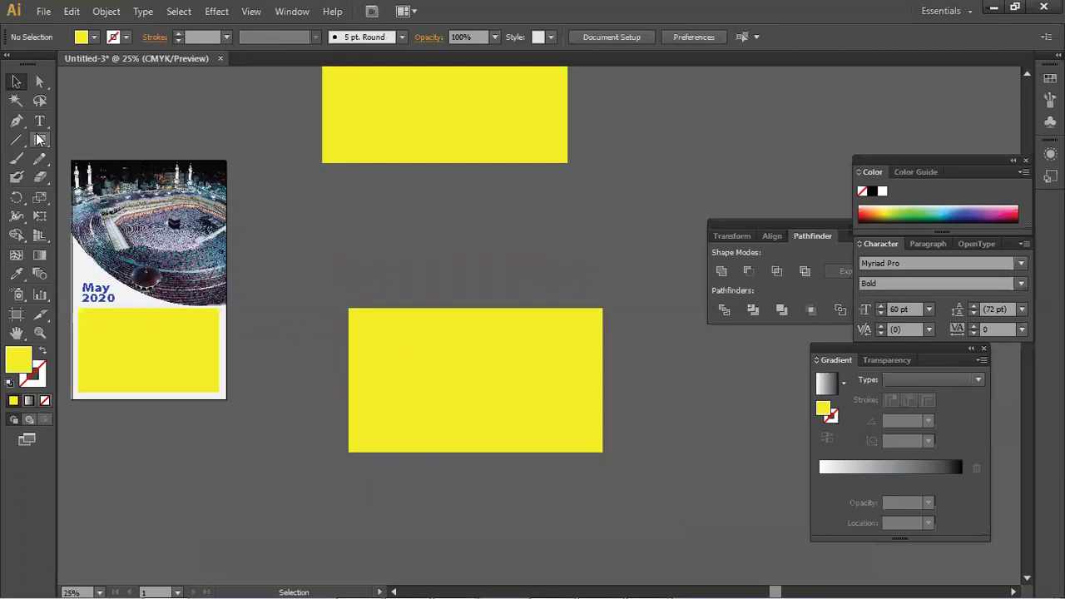
- Draw a thin horizontal bar along the upper edge of the lower yellow rectangle and fill it with dark blue
left_click_drag(39, 140, 93, 138)
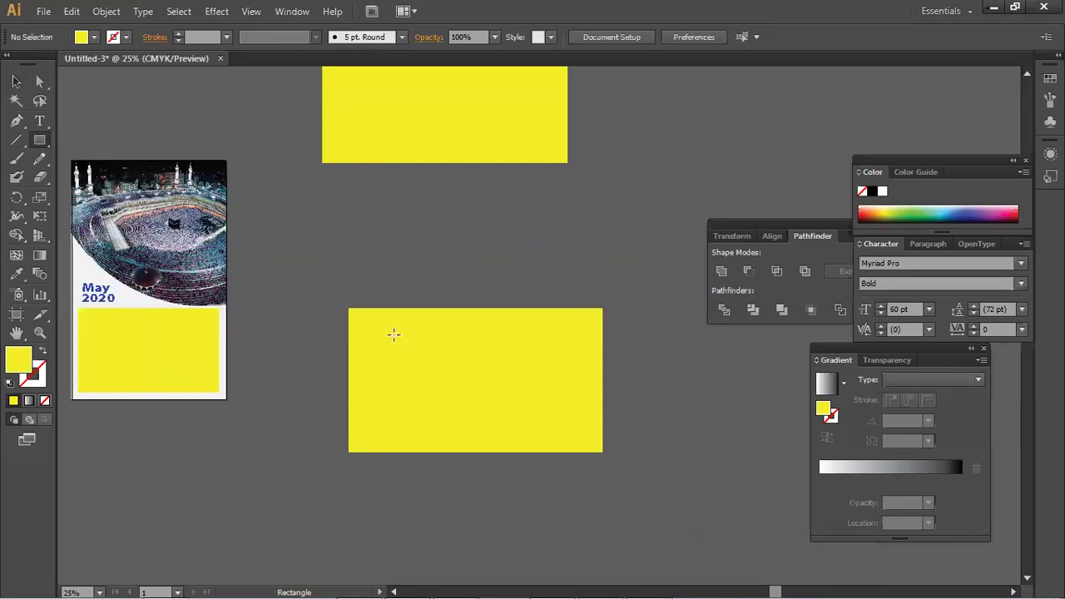
left_click_drag(349, 308, 594, 333)
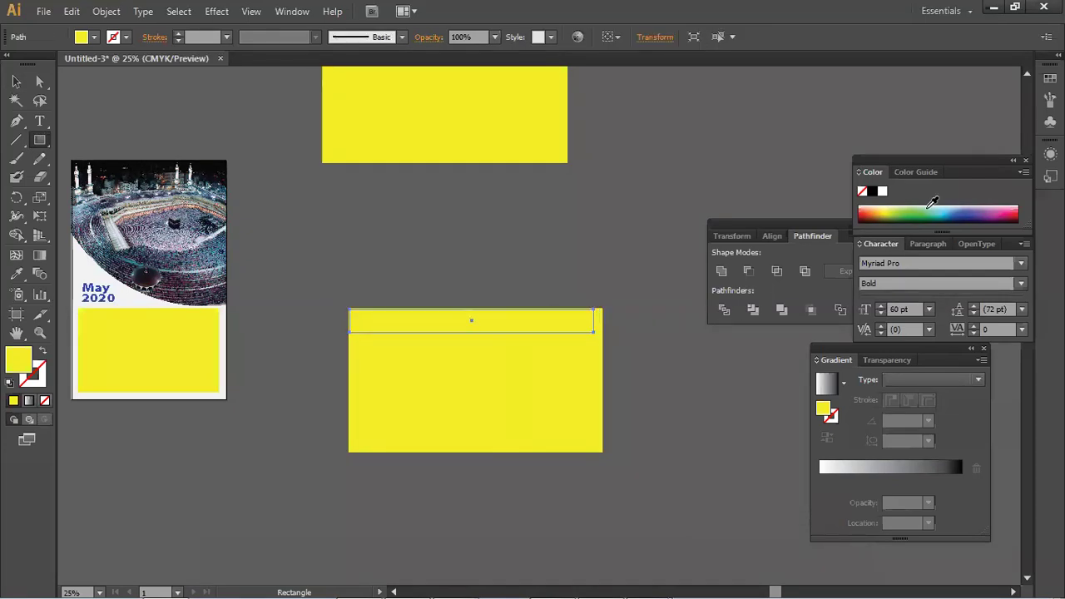
left_click(972, 210)
left_click(16, 81)
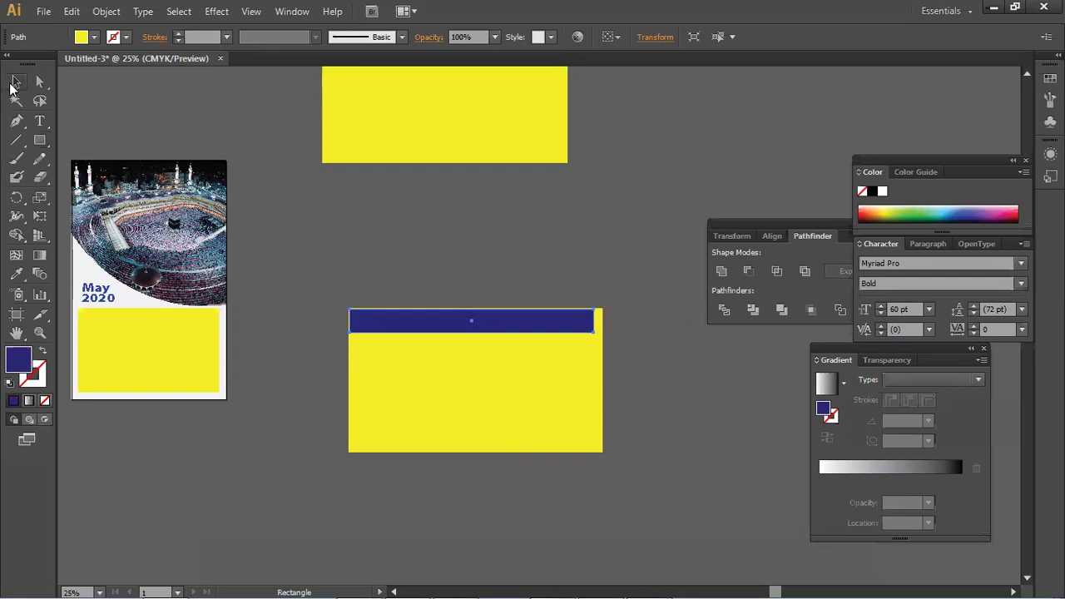
left_click(349, 236)
left_click(385, 324)
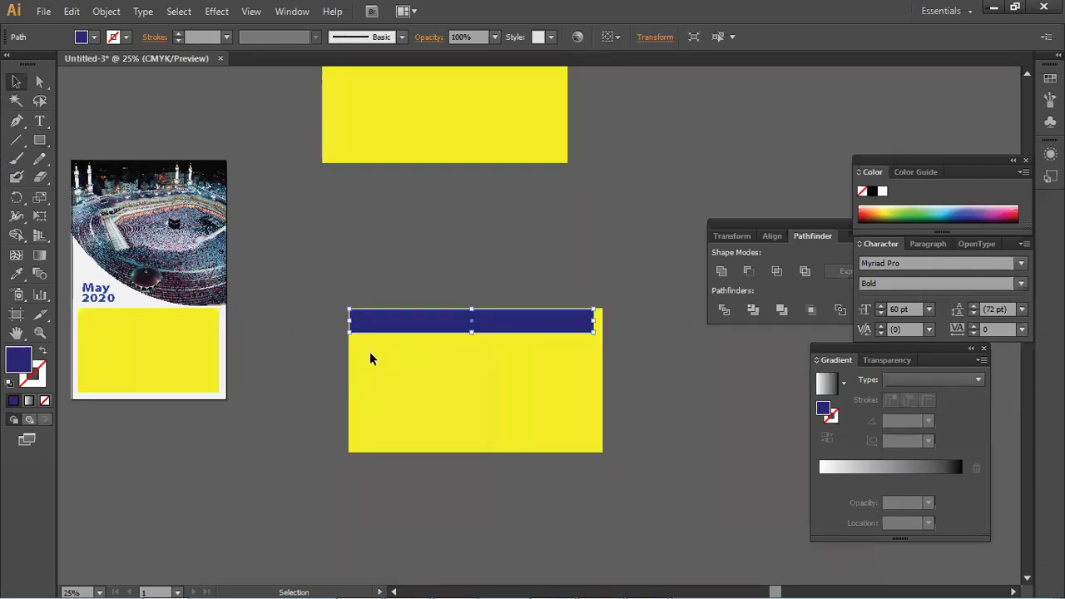
- Draw a narrow dark blue vertical bar down the left edge of the yellow rectangle, beneath the horizontal bar
left_click(39, 158)
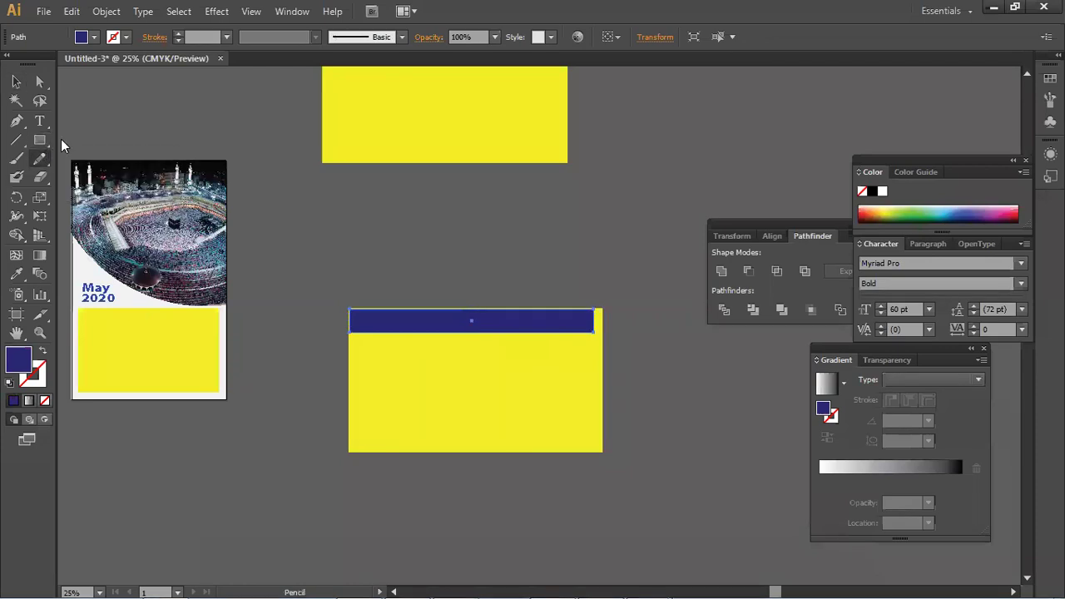
left_click_drag(39, 139, 62, 139)
left_click_drag(347, 334, 374, 450)
key("v")
- Select both dark blue bars together and delete them from the yellow rectangle
left_click_drag(298, 275, 432, 404)
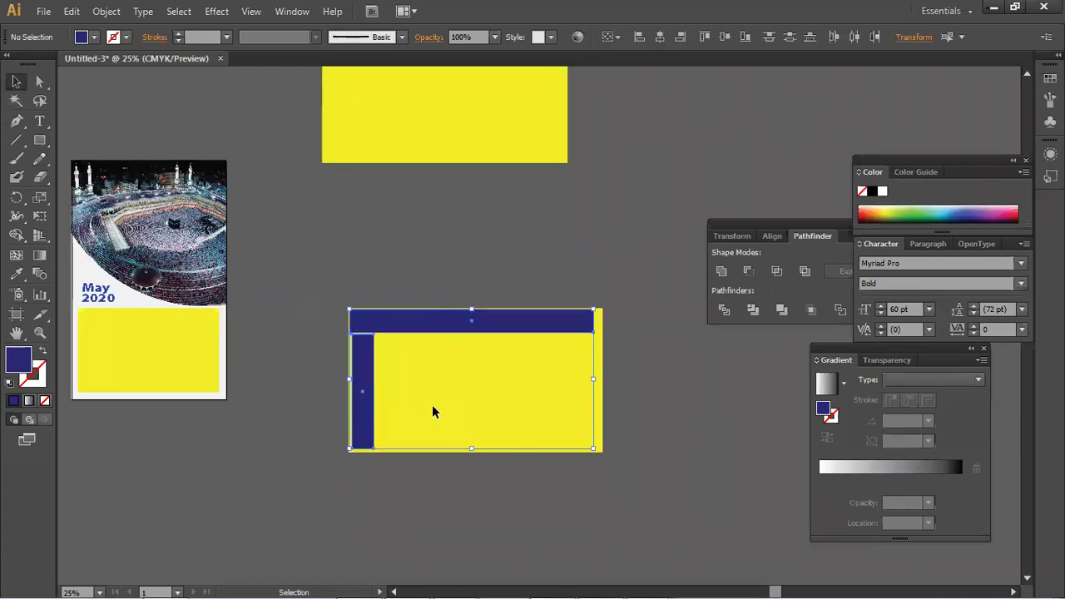
left_click(307, 304)
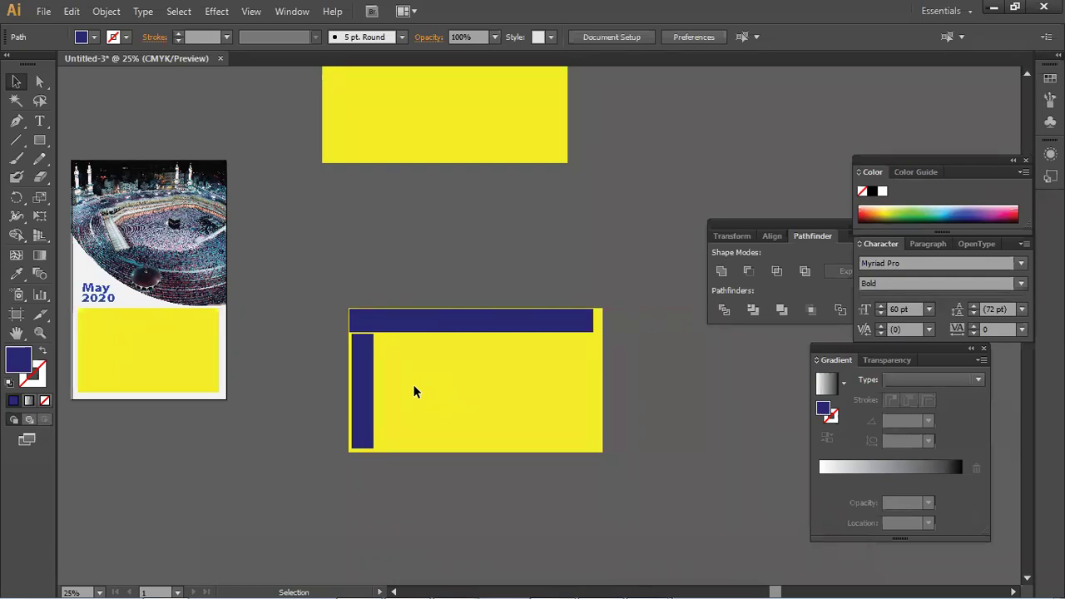
left_click_drag(625, 430, 321, 295)
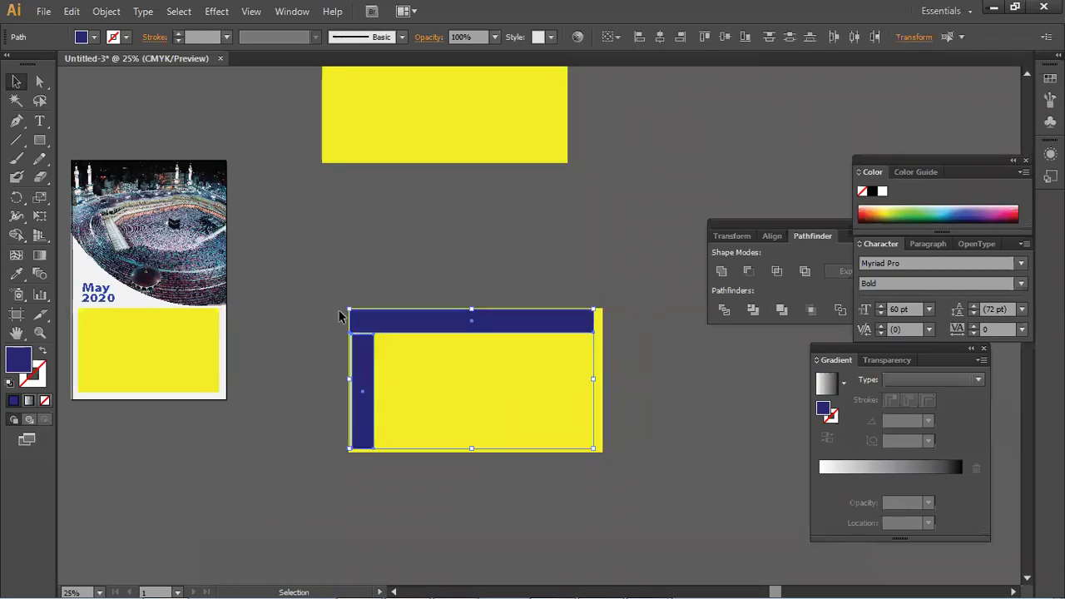
key("Delete")
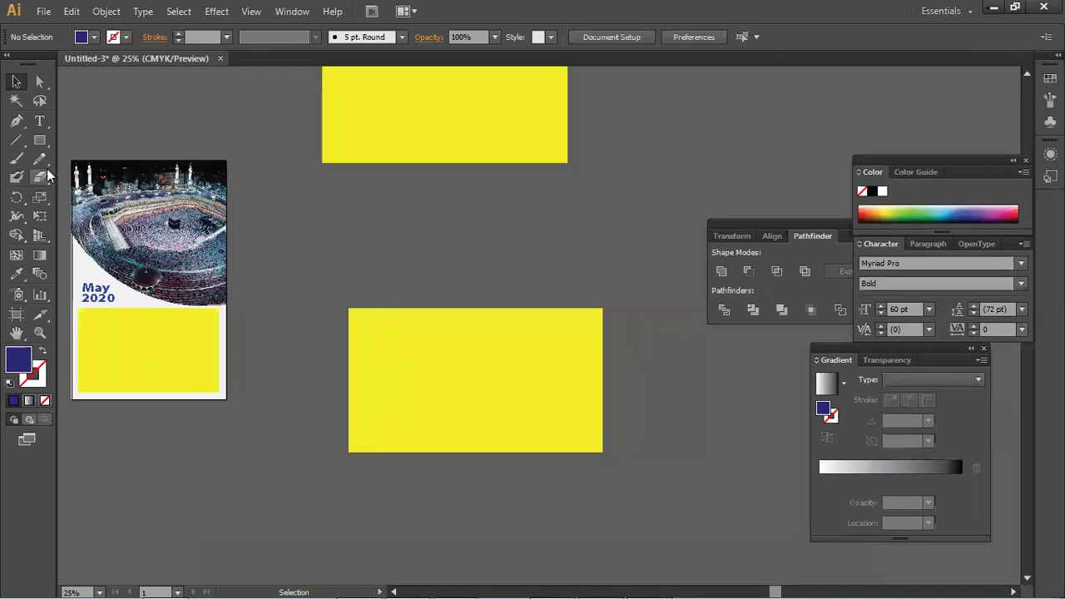
- Create an empty text frame covering the lower yellow rectangle with the Type Tool
left_click(41, 121)
left_click_drag(43, 121, 70, 119)
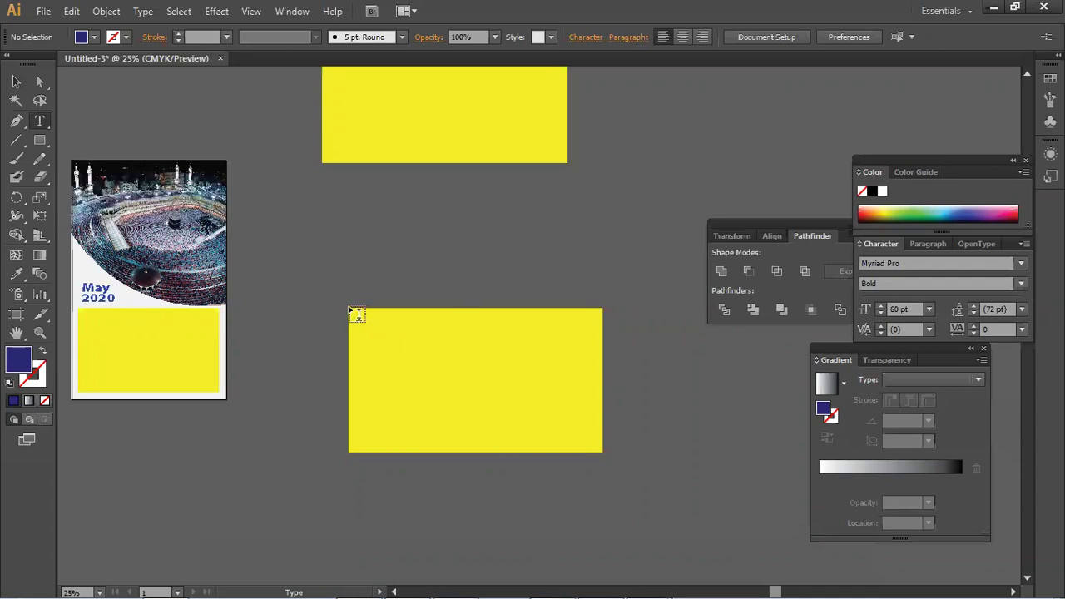
left_click_drag(350, 309, 614, 456)
right_click(511, 349)
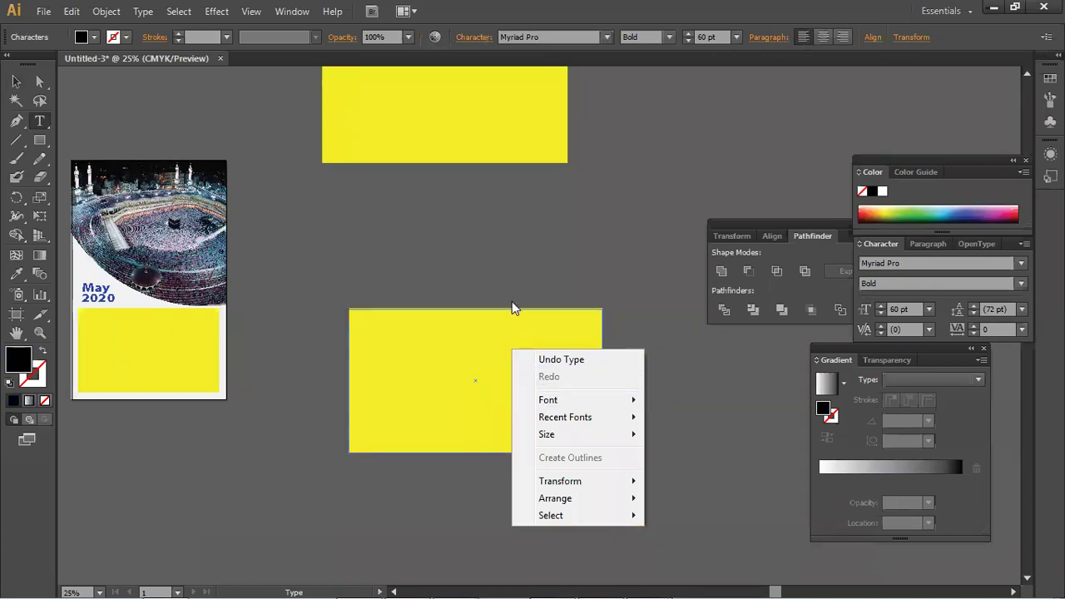
left_click(513, 314)
right_click(513, 314)
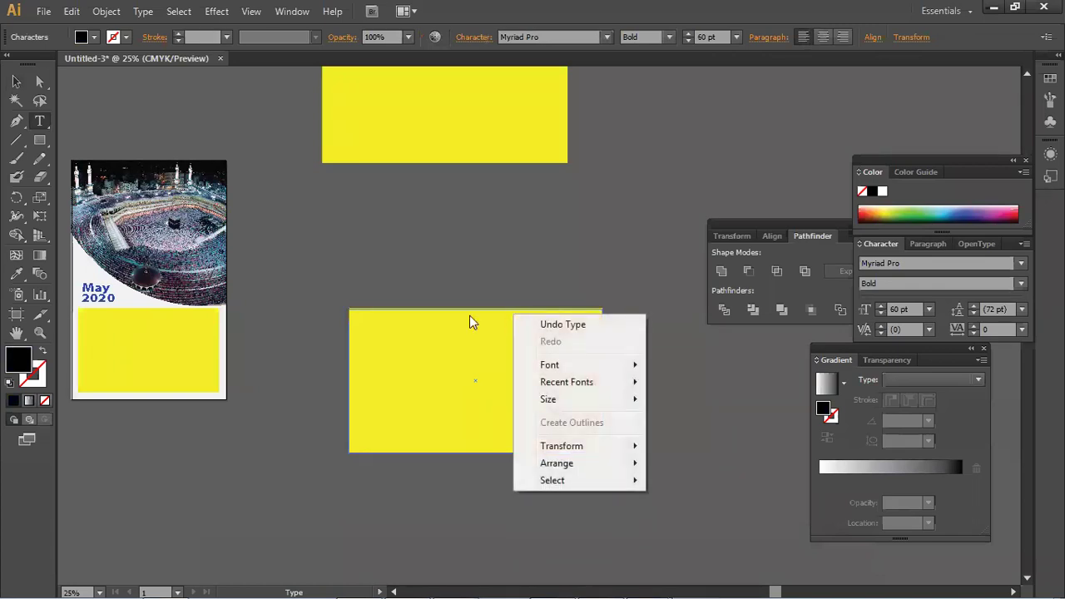
left_click(138, 12)
left_click(139, 13)
left_click(139, 12)
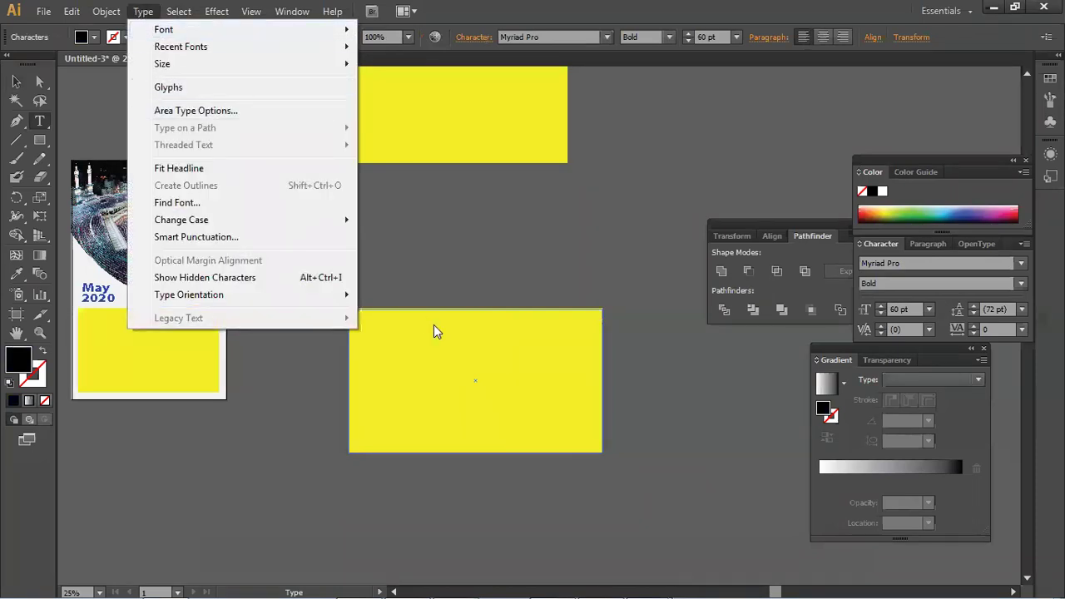
left_click(380, 309)
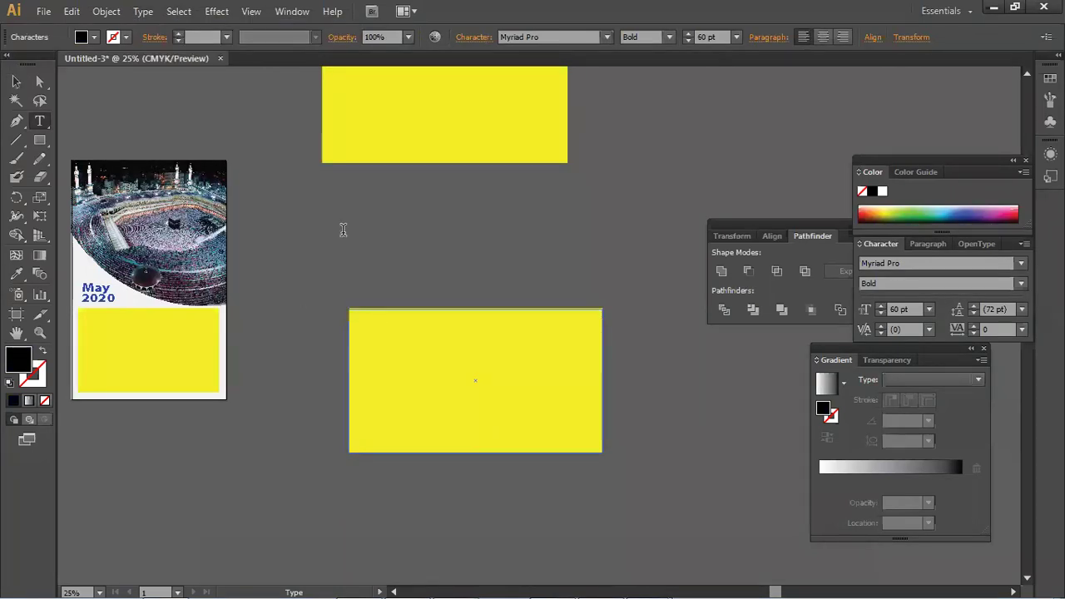
- Draw a fresh empty area type frame over the full lower yellow rectangle with the Type Tool
left_click(16, 81)
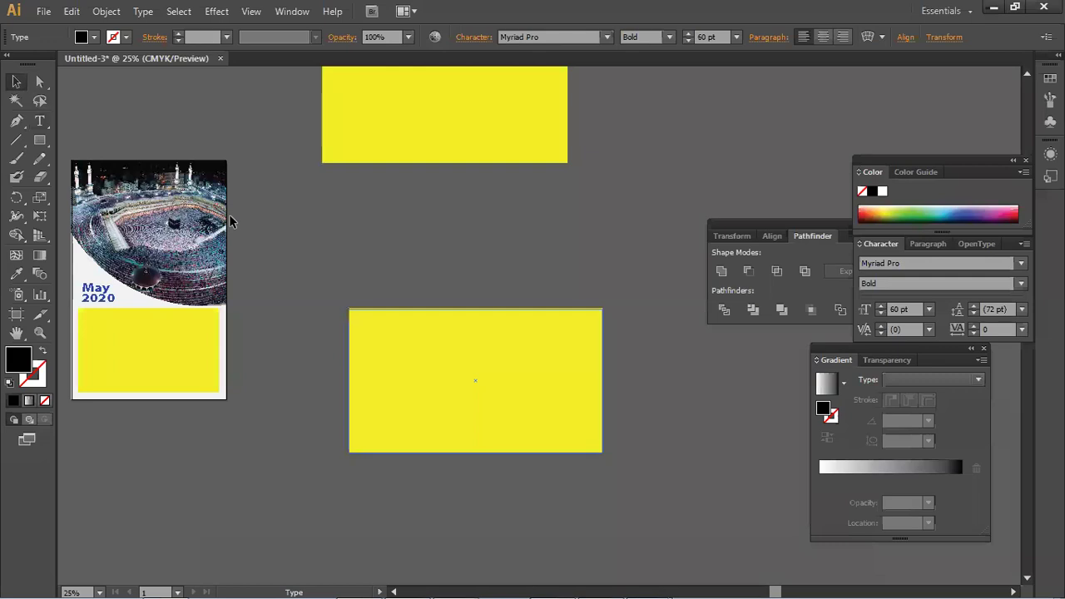
left_click_drag(39, 121, 70, 118)
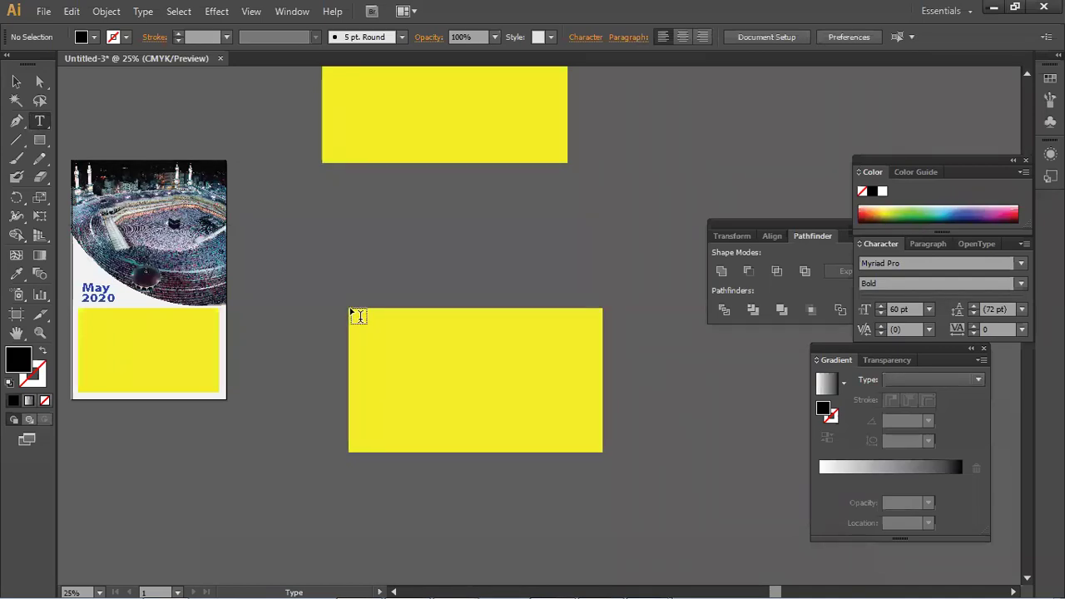
left_click_drag(350, 310, 600, 457)
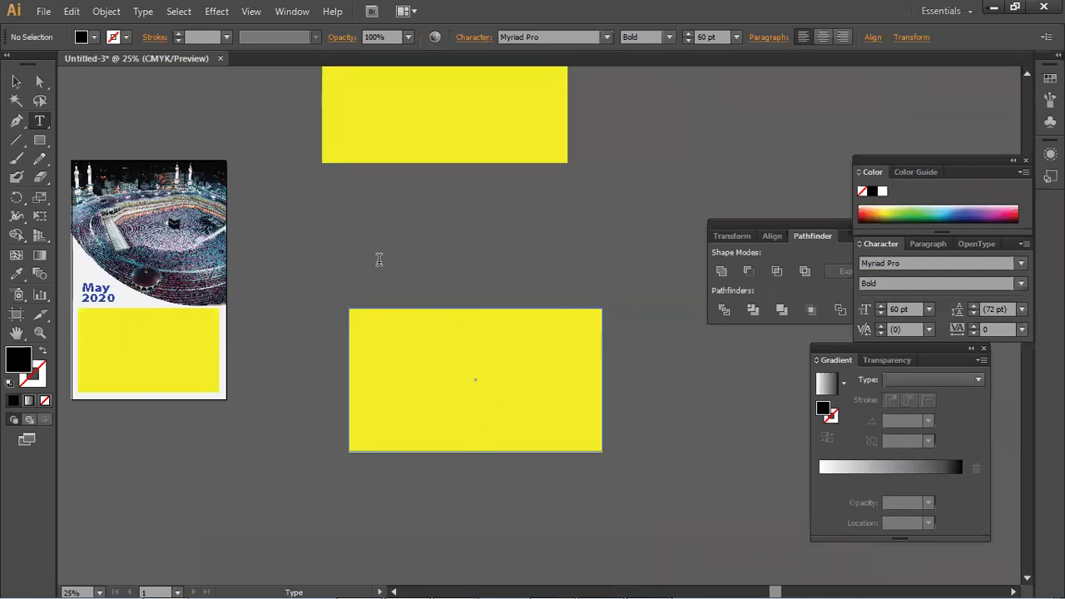
- Try dividing the text frame into 6 rows and 7 columns in Area Type Options, with the preview turned on
left_click(146, 15)
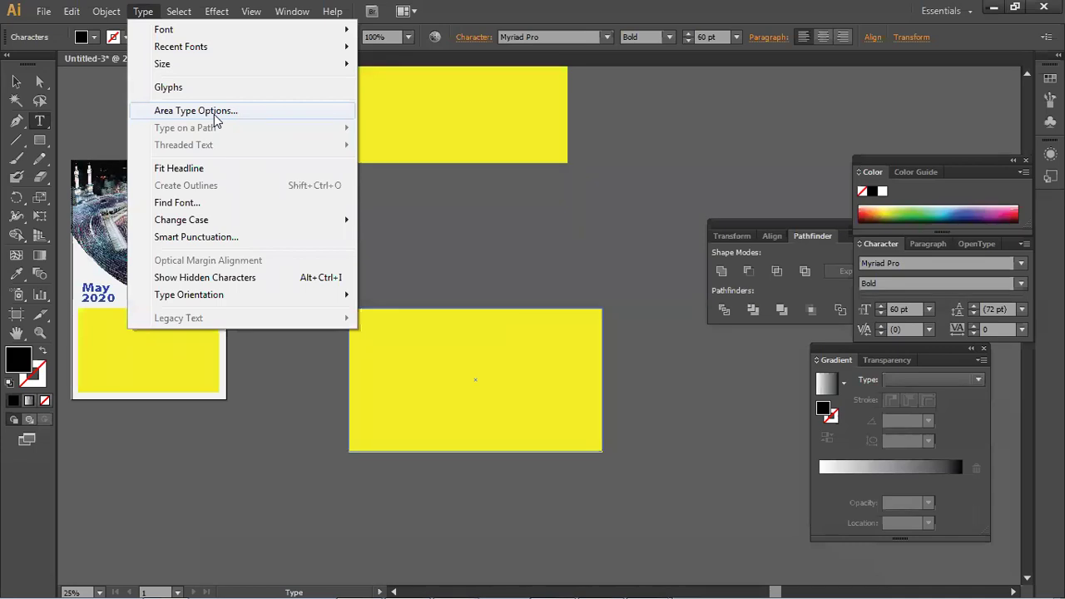
mouse_move(143, 10)
left_click(241, 114)
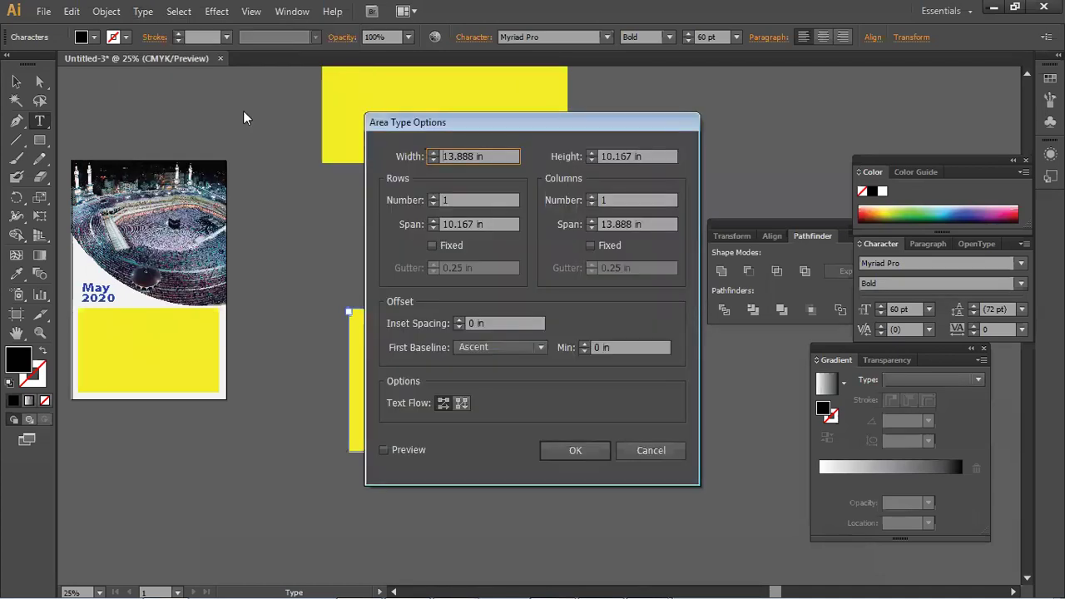
left_click_drag(466, 126, 648, 161)
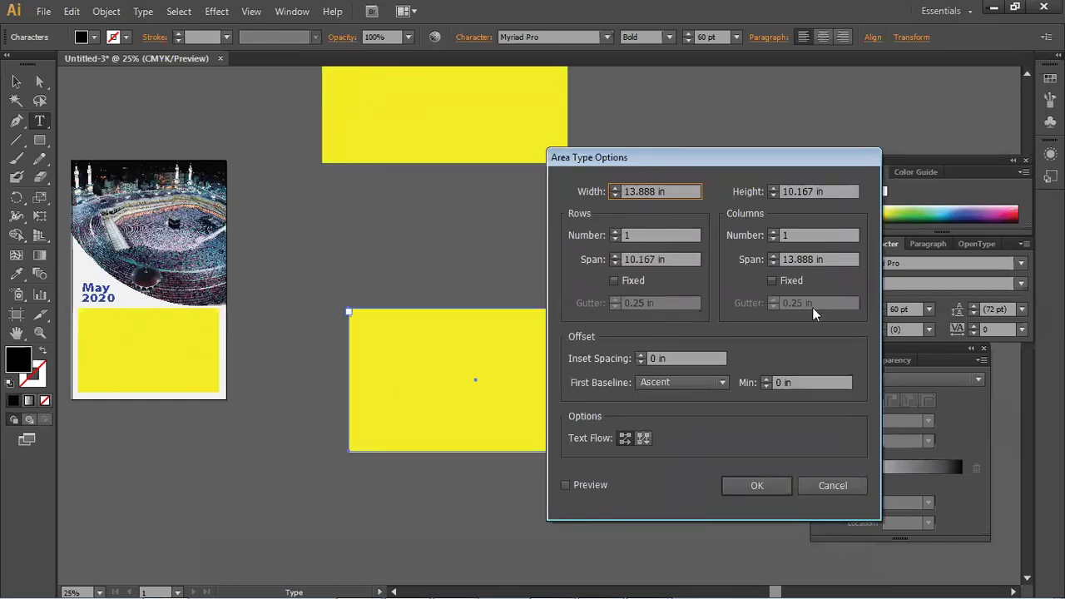
left_click_drag(695, 161, 799, 147)
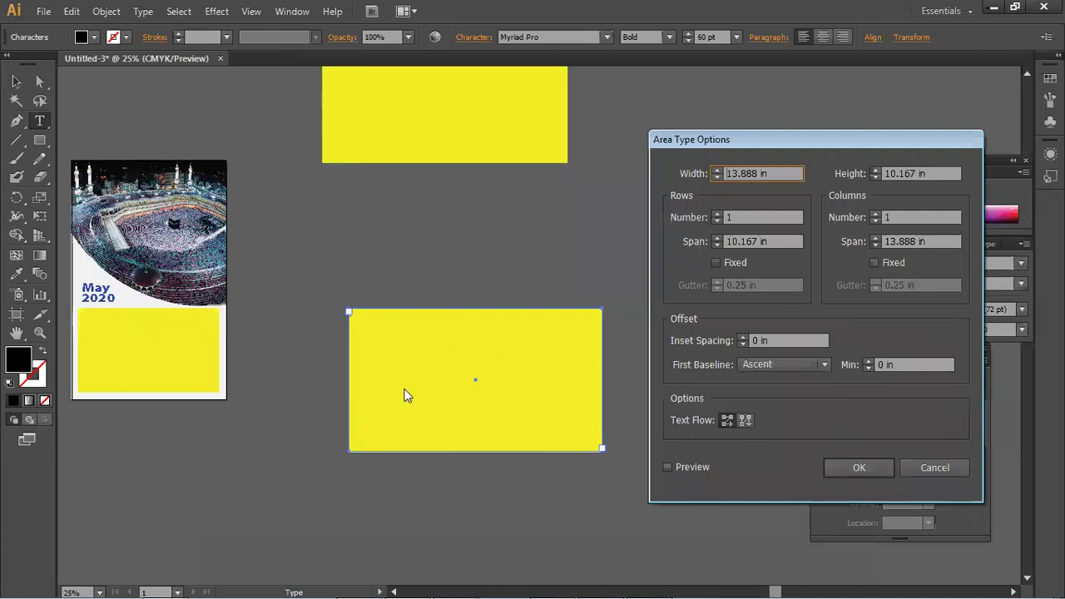
left_click(715, 220)
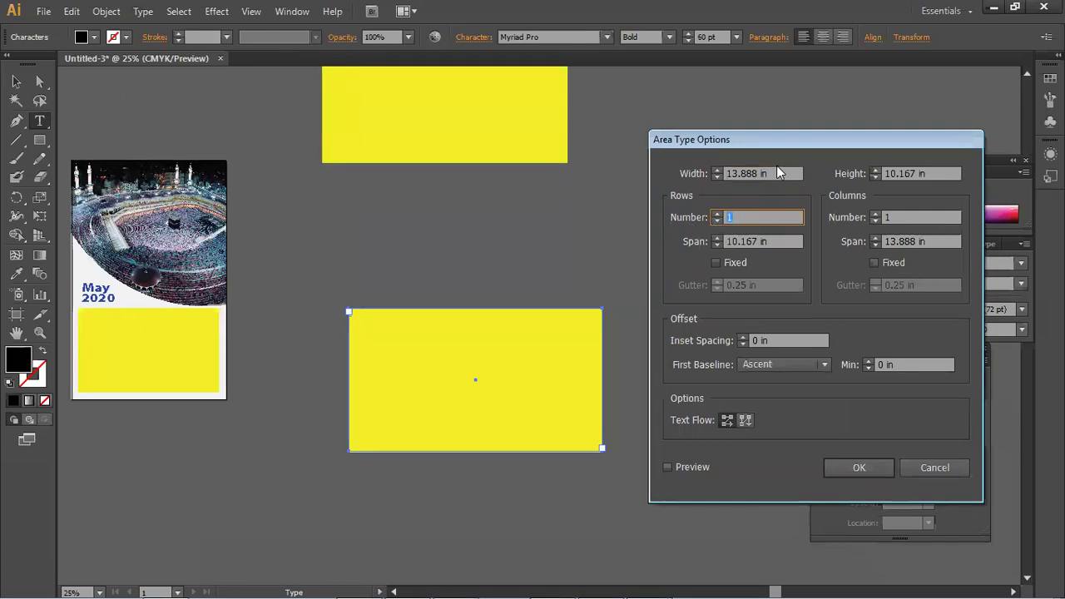
left_click_drag(783, 141, 778, 112)
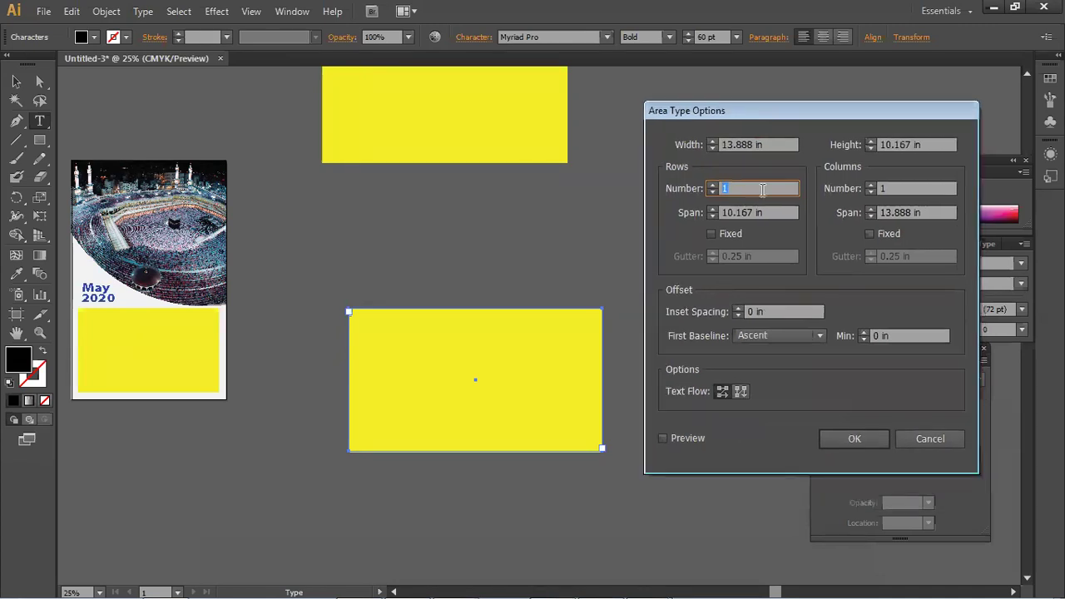
type("6")
left_click(892, 190)
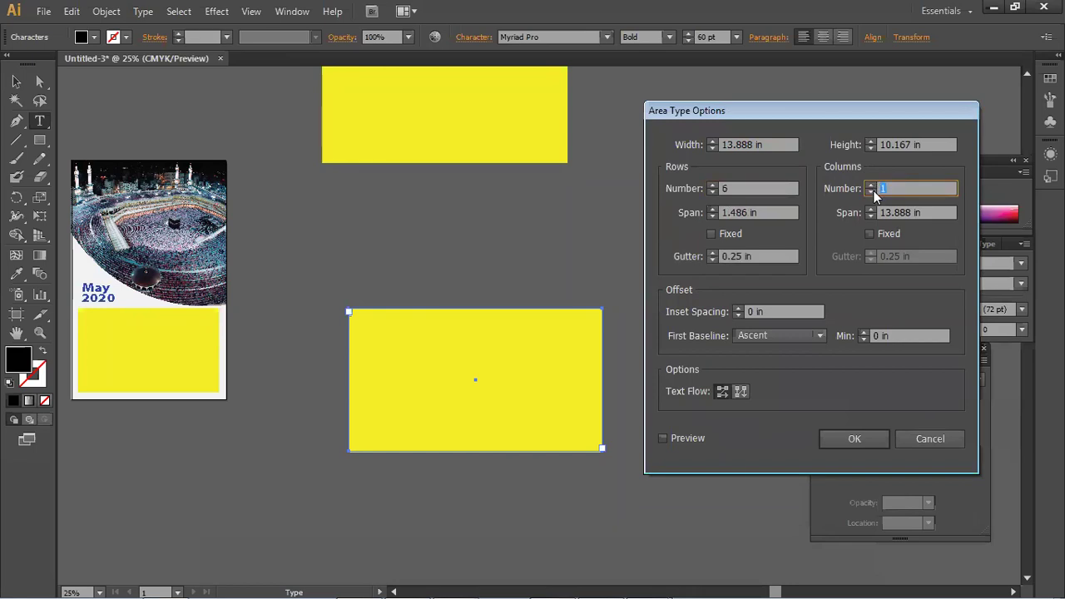
type("7")
left_click(663, 438)
left_click(663, 438)
left_click(663, 439)
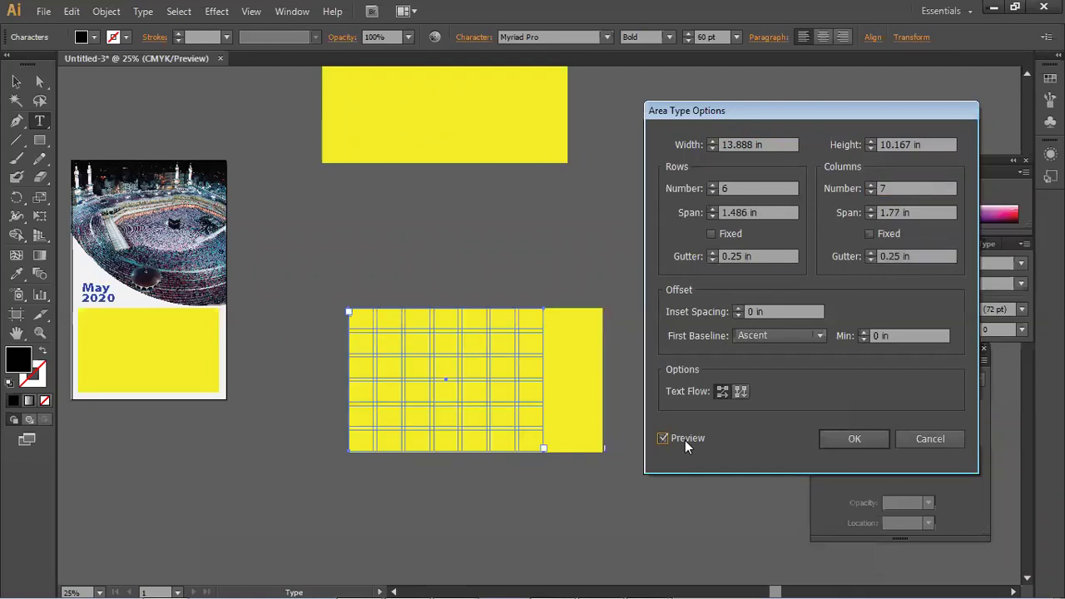
- Toggle the preview to compare the frame with and without the grid, and cancel the Area Type Options
left_click(685, 440)
left_click(685, 440)
left_click(684, 440)
left_click(685, 440)
left_click(684, 440)
left_click(685, 440)
left_click(685, 441)
left_click(685, 440)
left_click(672, 437)
left_click(670, 438)
left_click(941, 443)
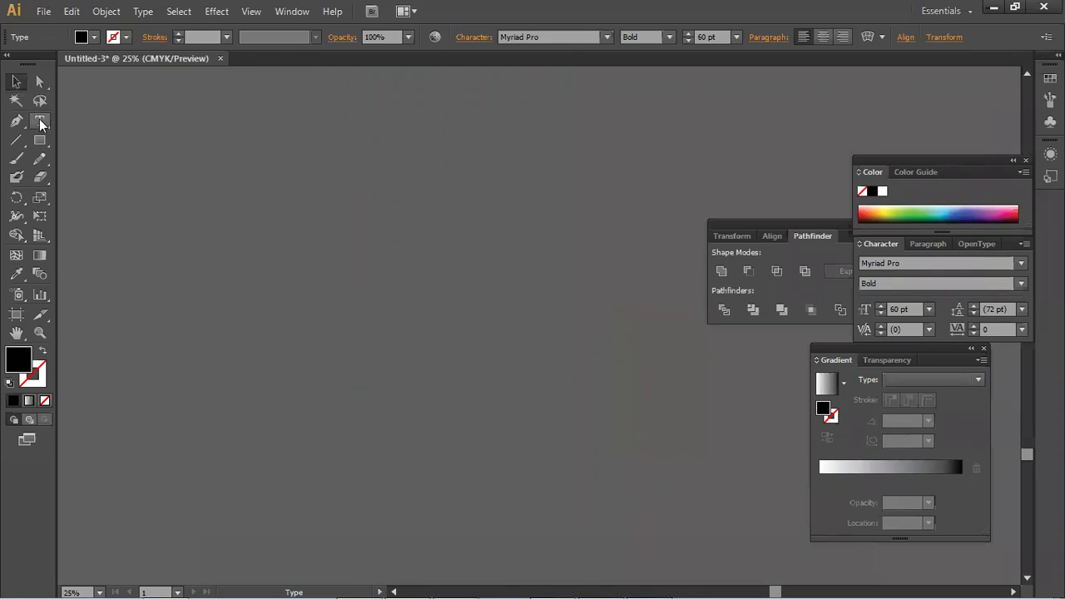
- Place the point text 01 on the empty canvas below the layout
type("01")
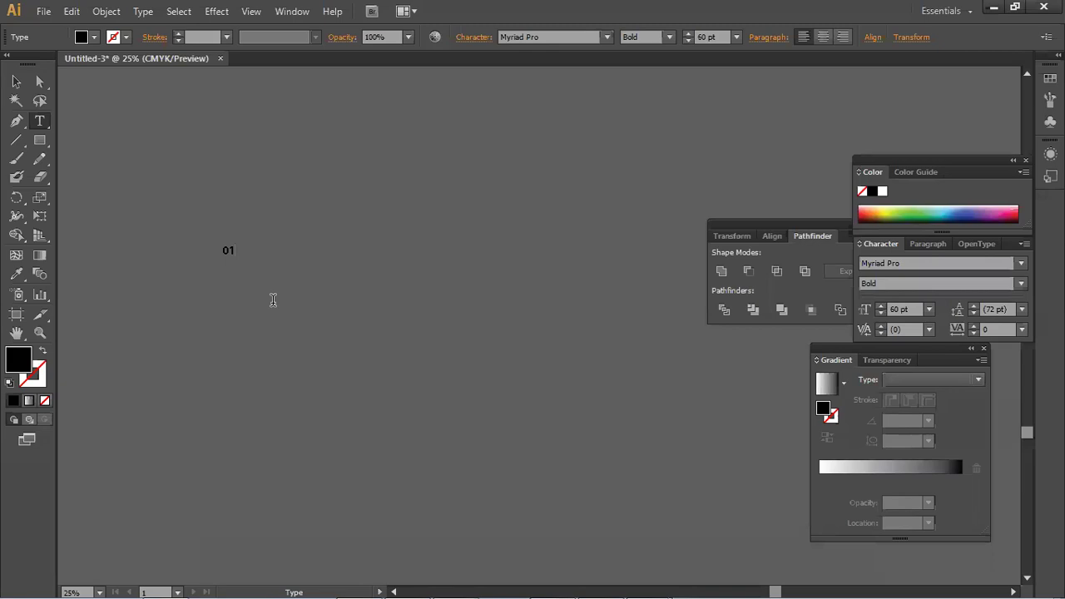
key("ctrl+s")
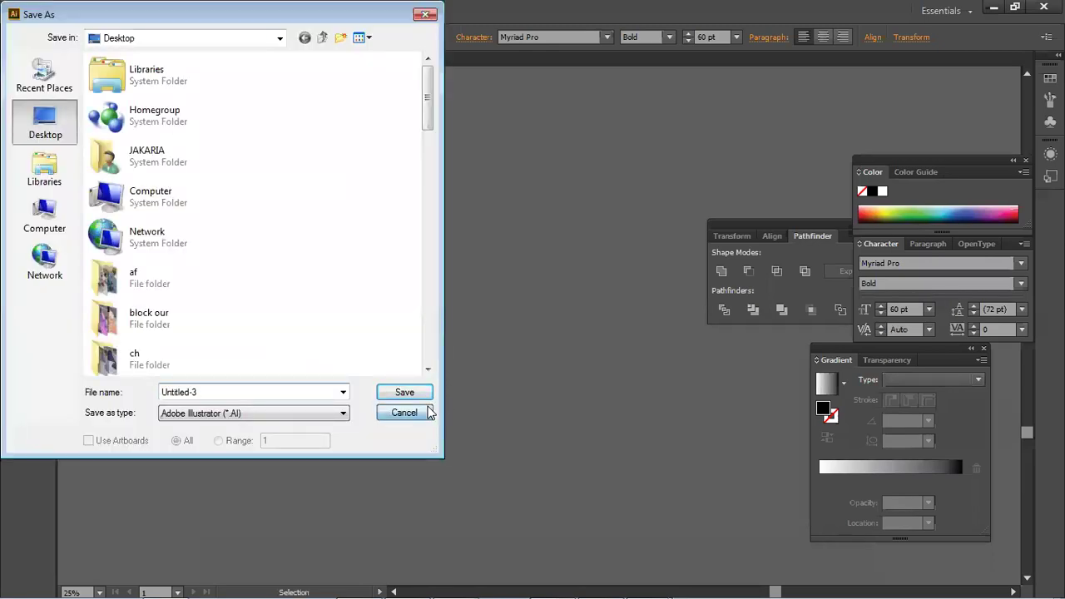
left_click(428, 413)
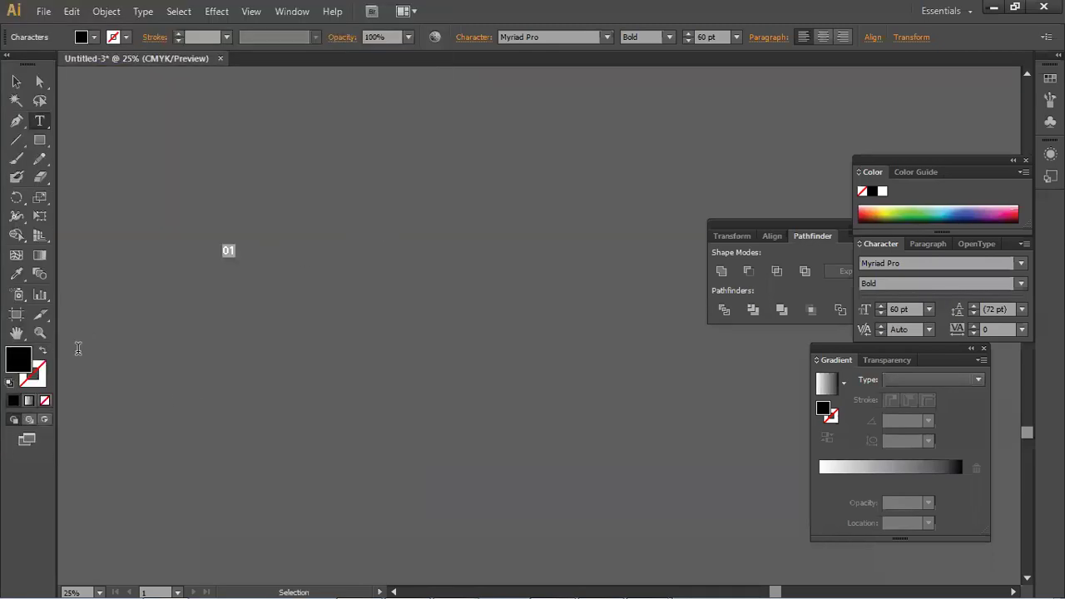
- Fill the 01 text with white and set its font size to 72 pt
double_click(19, 358)
left_click_drag(250, 183, 182, 155)
left_click(528, 162)
left_click(734, 39)
left_click(755, 314)
left_click(252, 259)
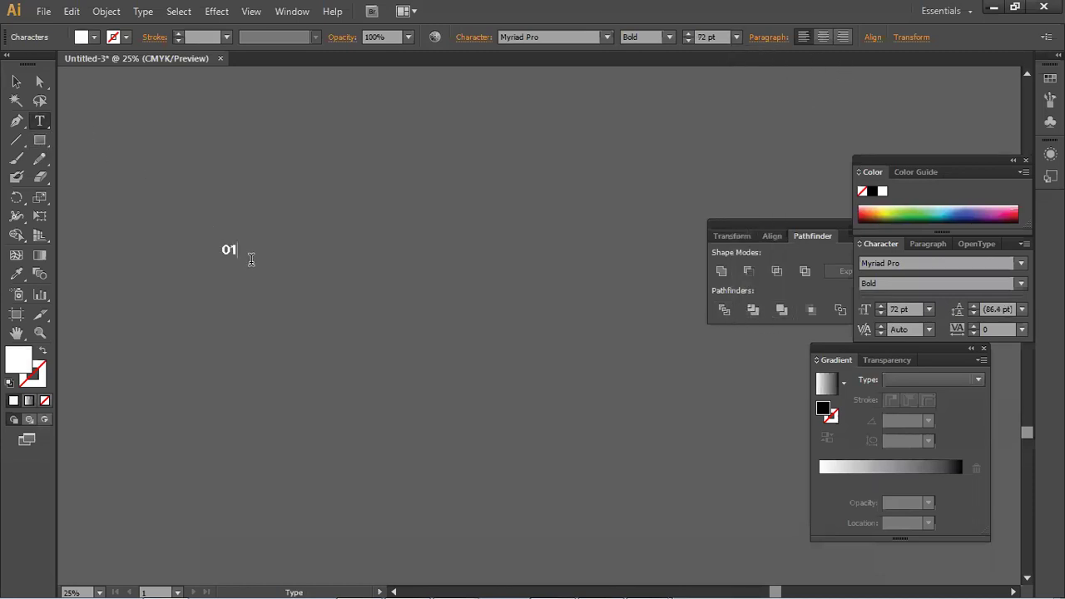
- Try continuing the dates with 02 and 03 on the same line as 01, and erase the trial text
type("02  0300000")
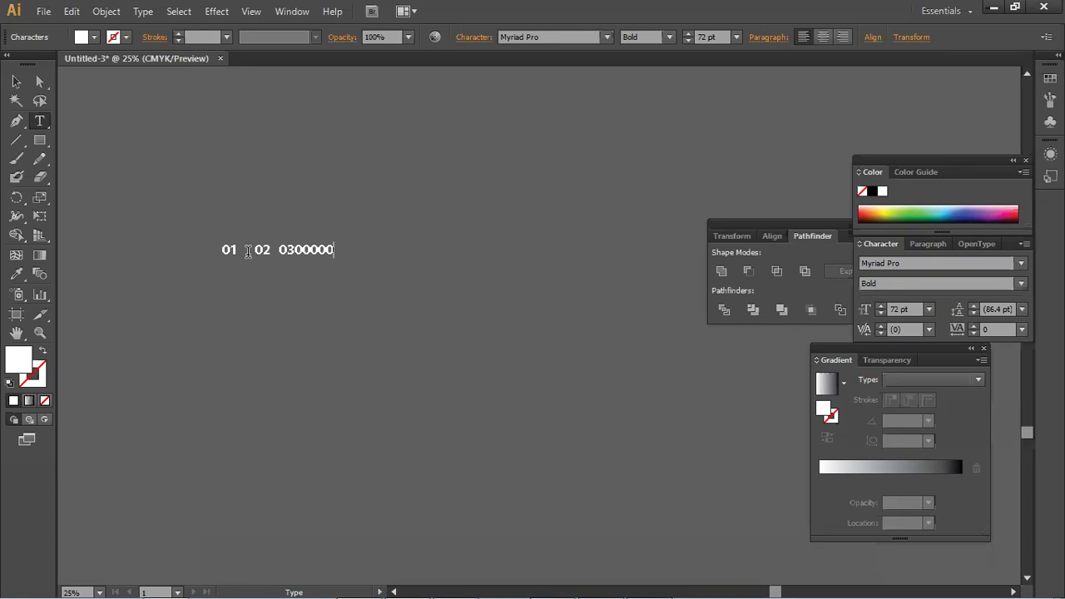
type("0")
key("BackSpace")
key("BackSpace")
key("BackSpace")
key("BackSpace")
key("BackSpace")
key("BackSpace")
key("BackSpace")
key("BackSpace")
key("BackSpace")
key("BackSpace")
key("BackSpace")
key("BackSpace")
key("BackSpace")
key("BackSpace")
- Complete the date text as a column with 01, 02, 03 and 04 on separate lines
key("ctrl+z")
key("Return")
type("04")
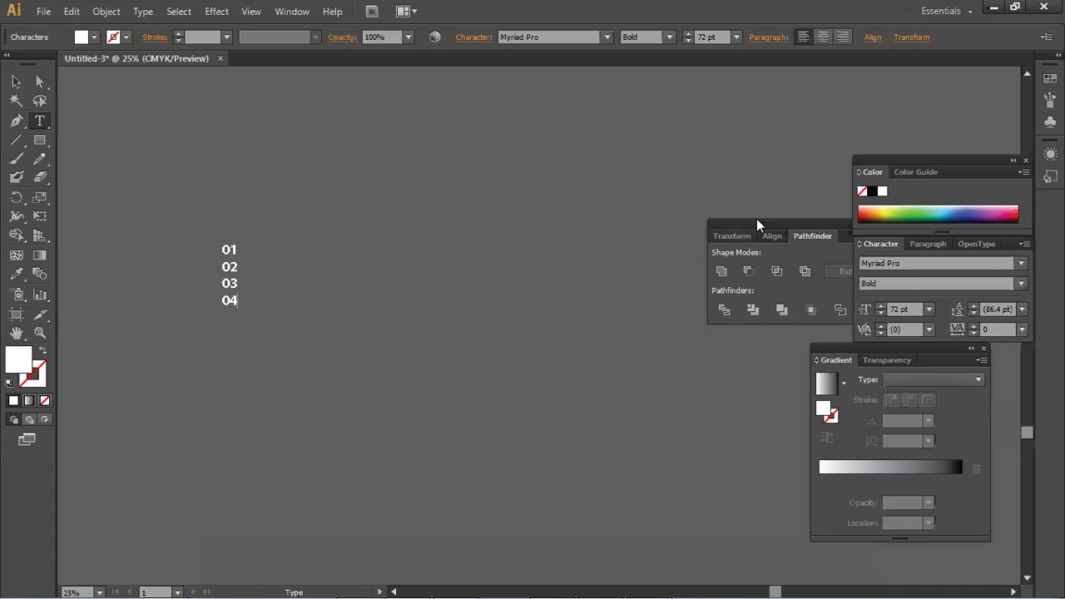
scroll(654, 332, "up", 5)
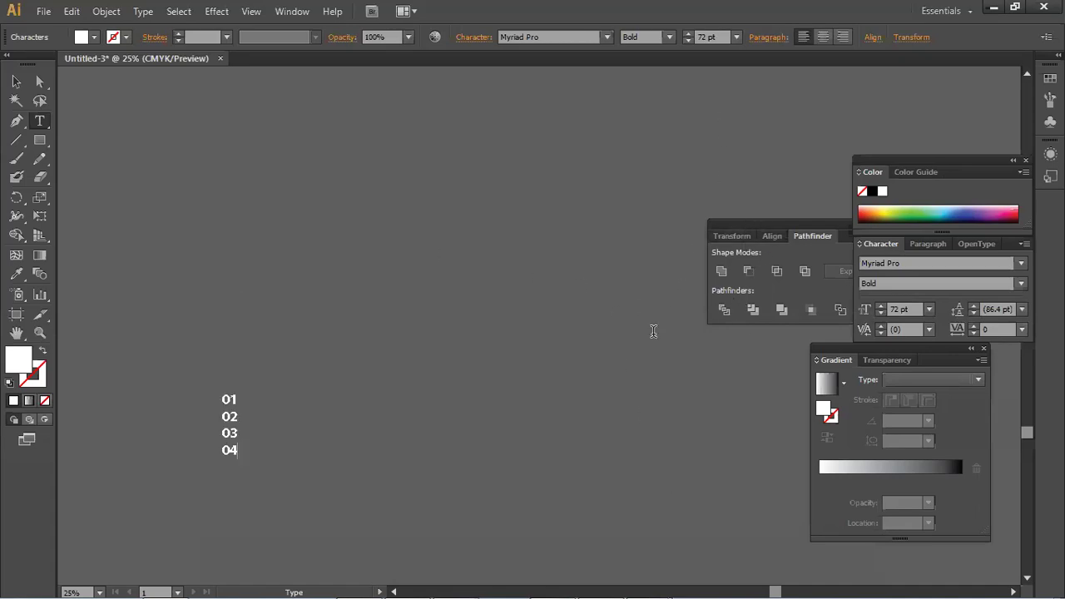
left_click(16, 81)
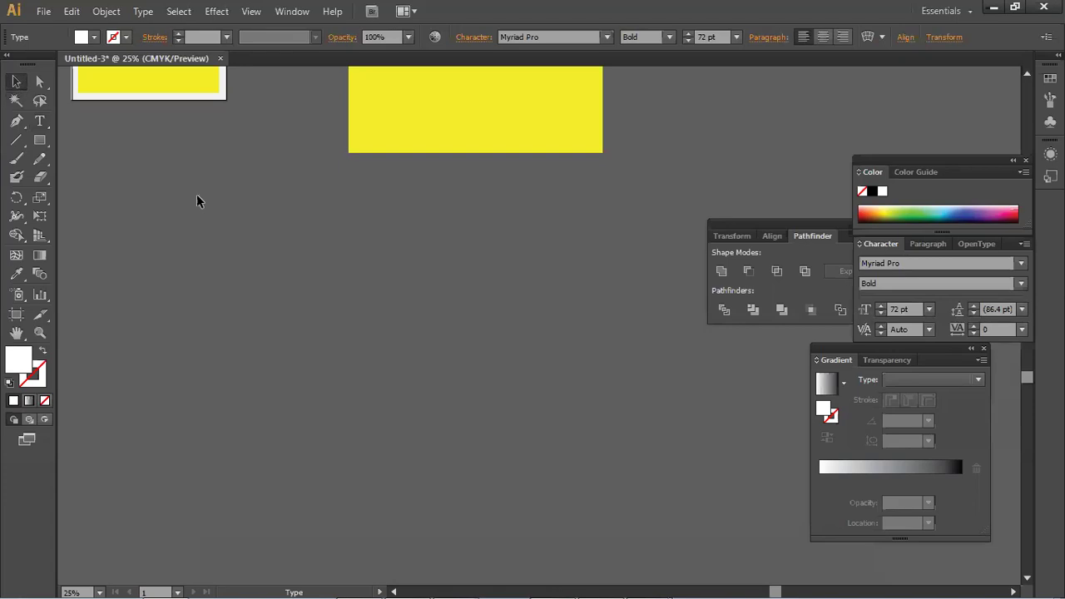
- Select the empty text frame over the lower yellow rectangle and review its row and column settings in Area Type Options
scroll(198, 195, "down", 3)
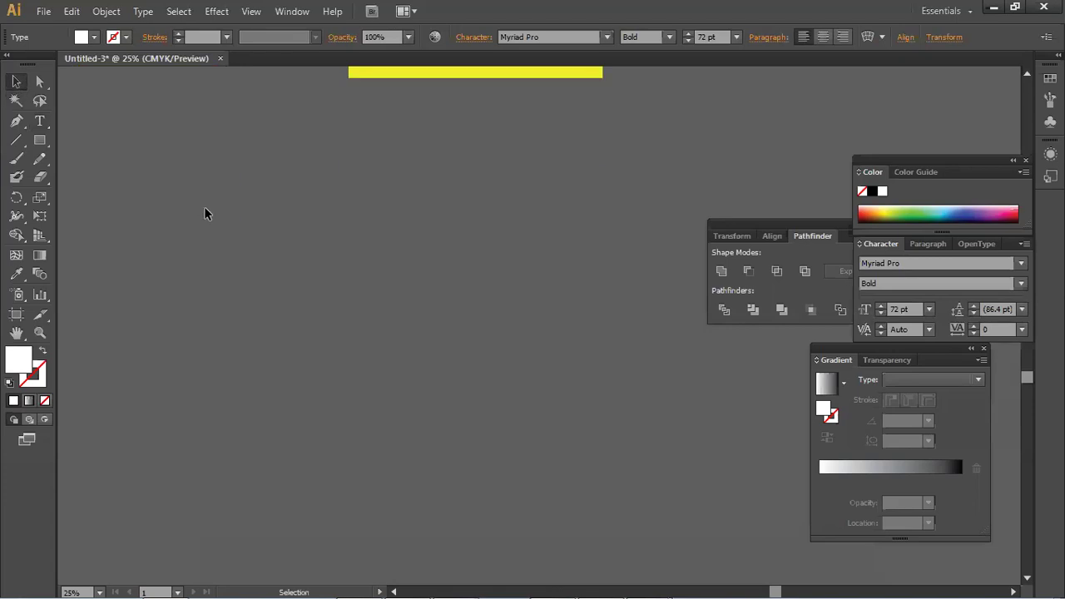
left_click(185, 129)
scroll(497, 325, "up", 5)
left_click_drag(730, 452, 489, 420)
left_click_drag(666, 463, 563, 357)
key("ctrl+z")
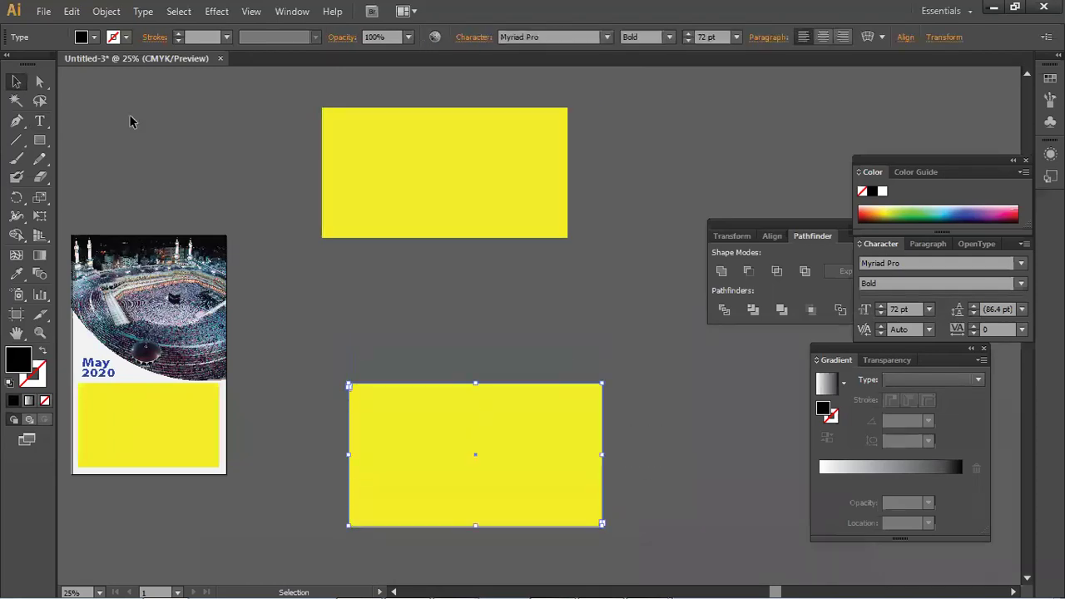
left_click(143, 12)
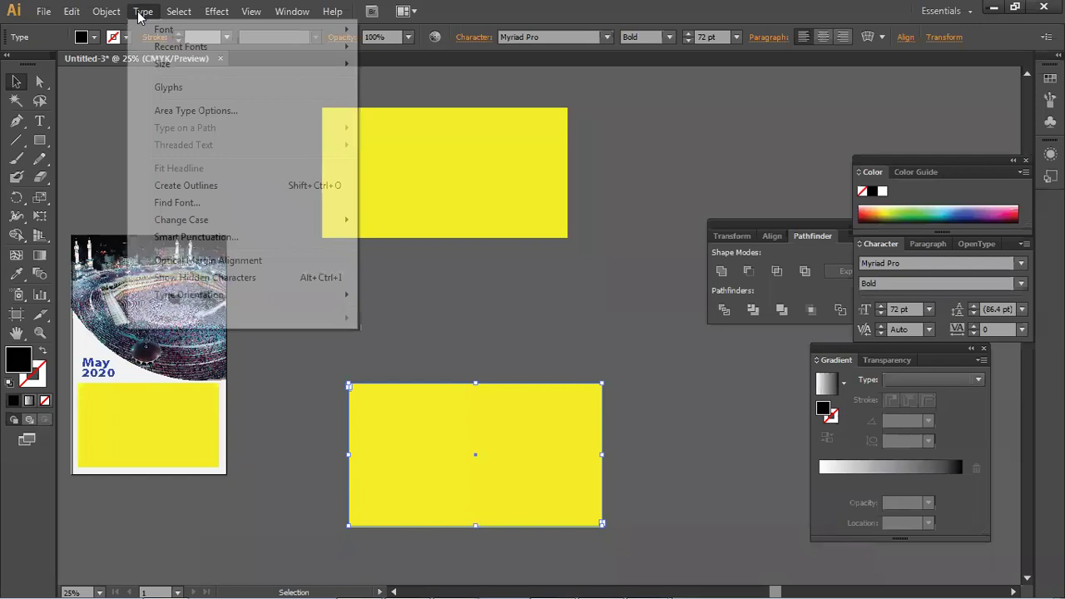
left_click(200, 113)
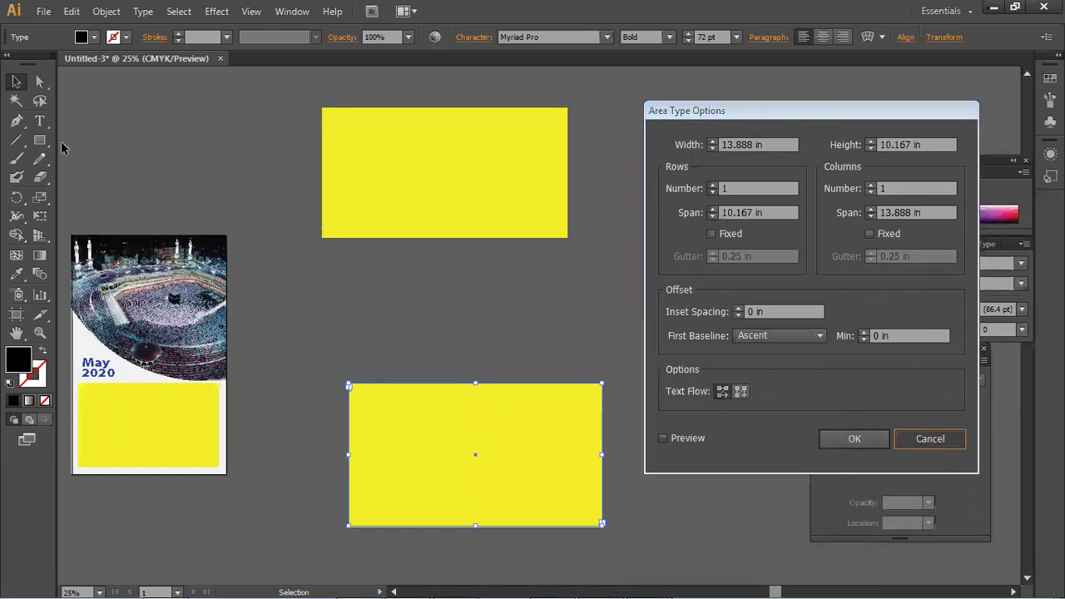
- Add a black text block below the layout with the dates 01 02 03, 04 05 06 and 07 followed by dots on three lines
left_click(39, 121)
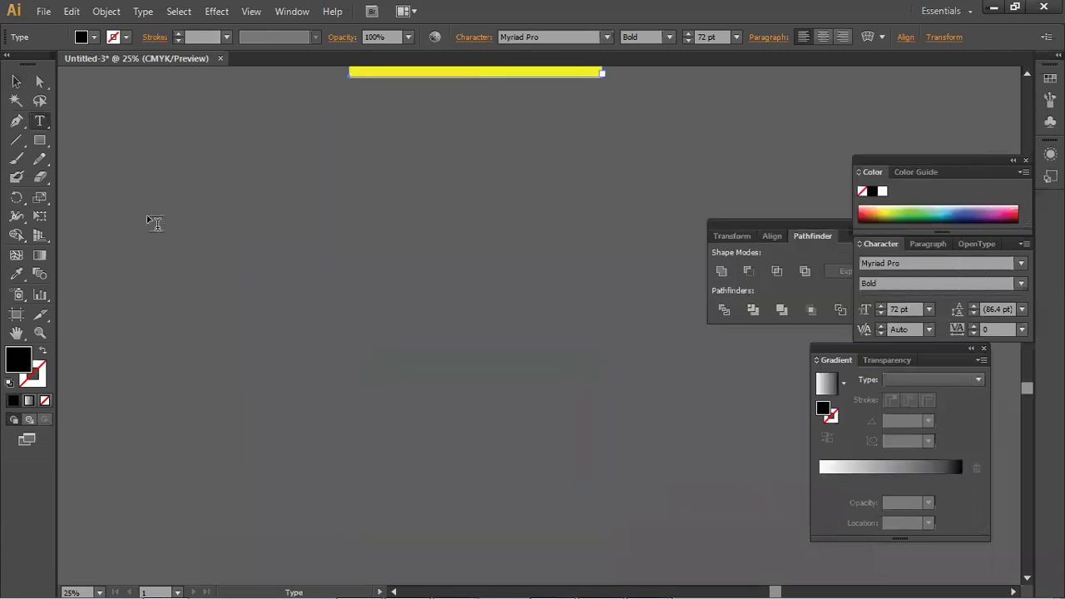
left_click(161, 229)
type("01   0")
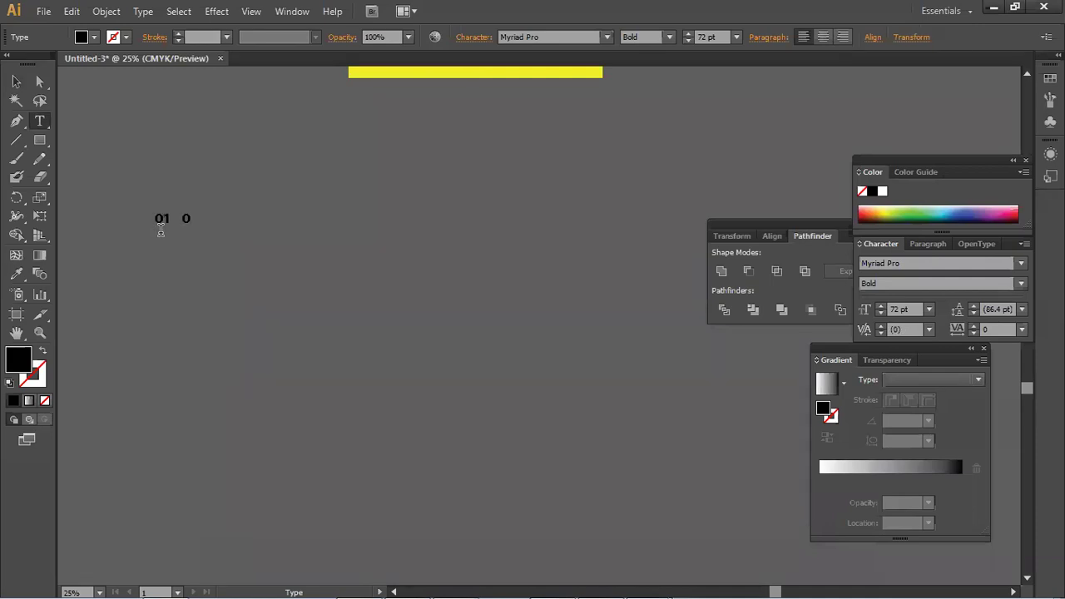
type("2   03 ")
type("0")
key("BackSpace")
type("05 06")
key("Return")
type("07..........")
- Scale the three-line date text up proportionally to a font size of about 204 pt
left_click(16, 80)
scroll(546, 242, "up", 3)
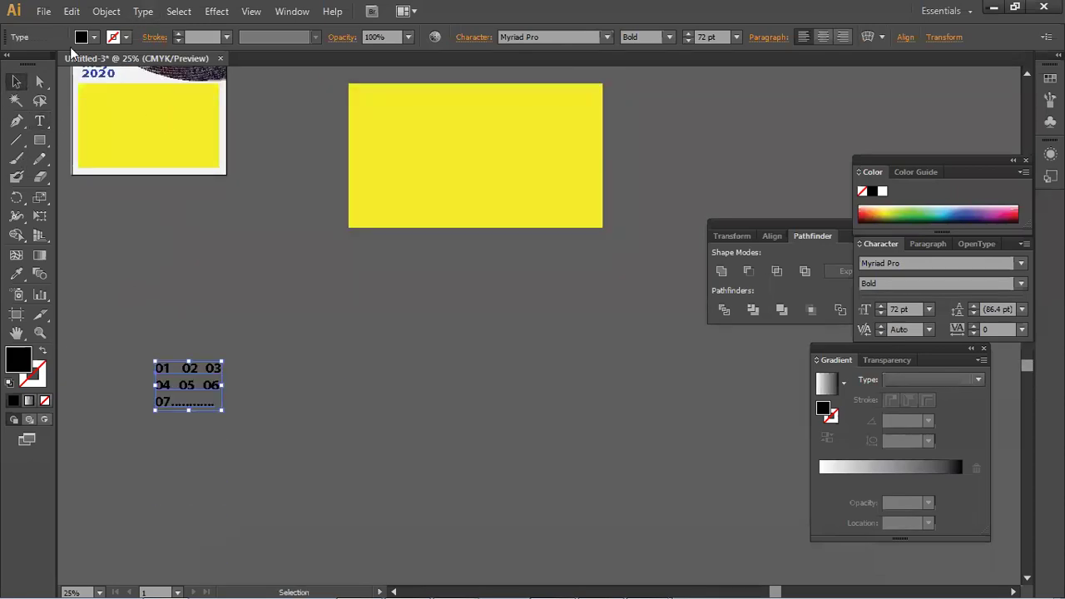
left_click_drag(221, 364, 449, 366)
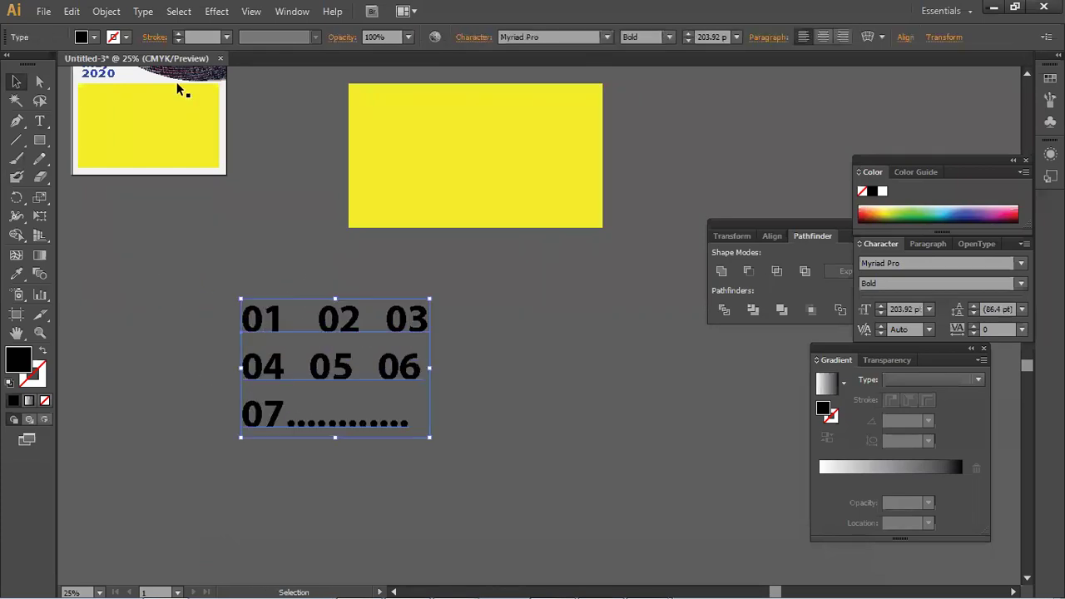
- Try to fill the enlarged date text with the yellow-to-orange gradient swatch
left_click(94, 37)
left_click(35, 63)
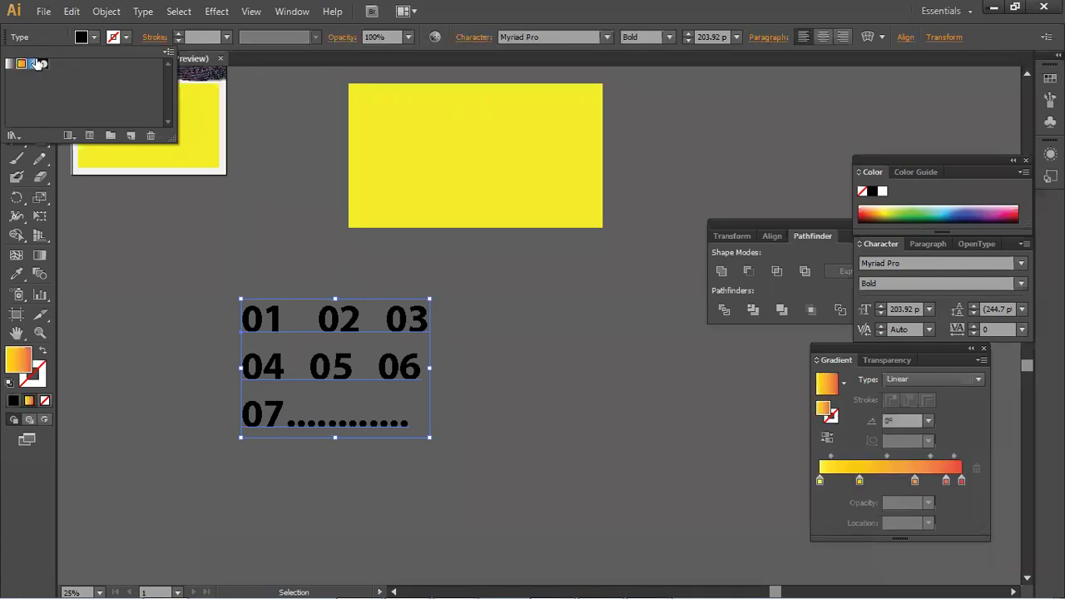
left_click(150, 356)
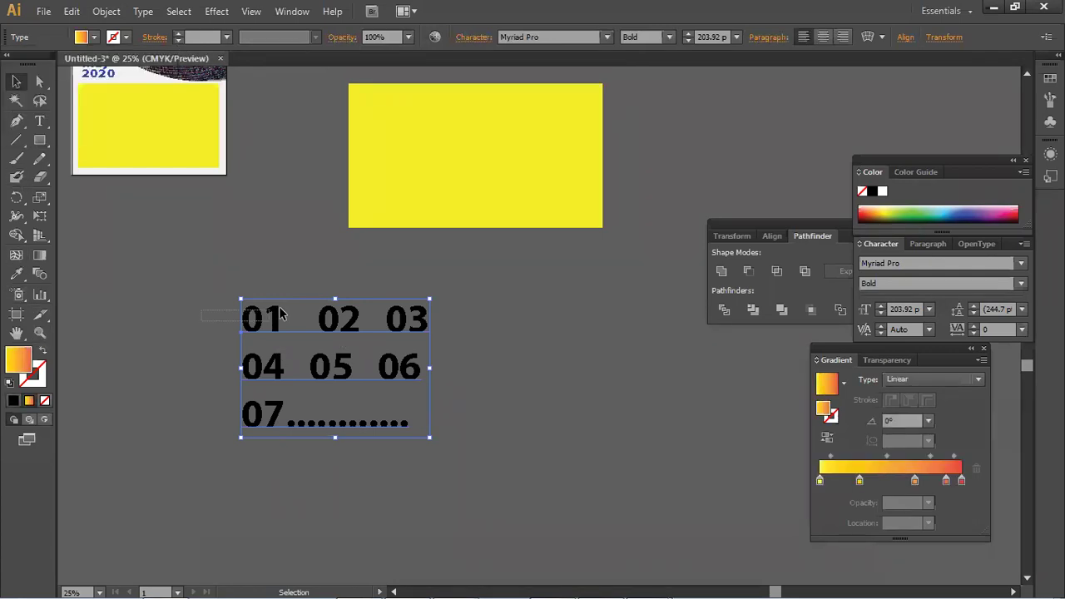
- Fill the enlarged three-line date text with white
double_click(26, 361)
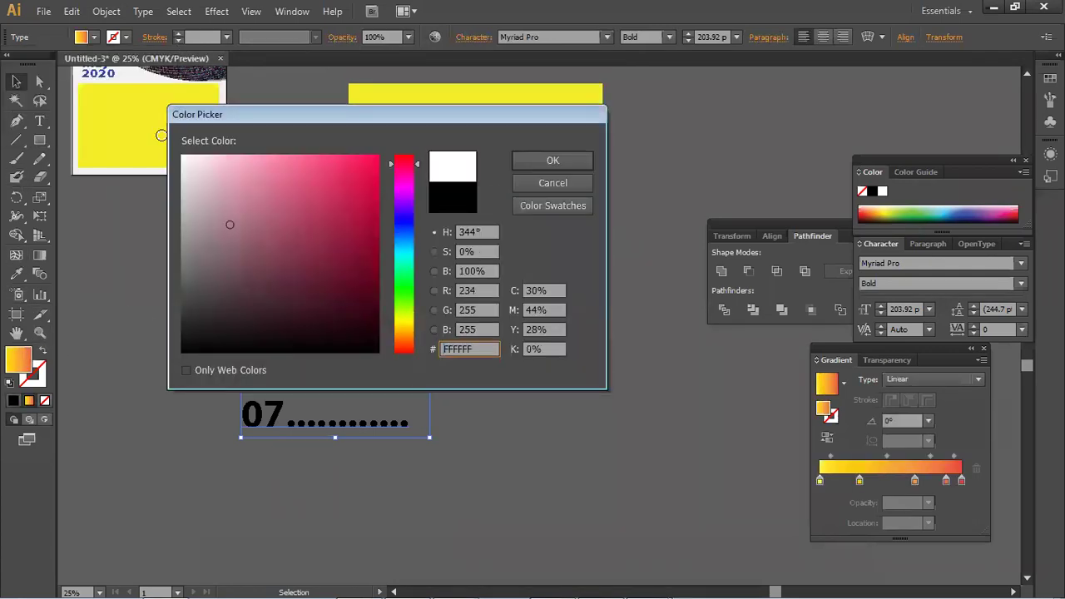
left_click(552, 161)
left_click(592, 326)
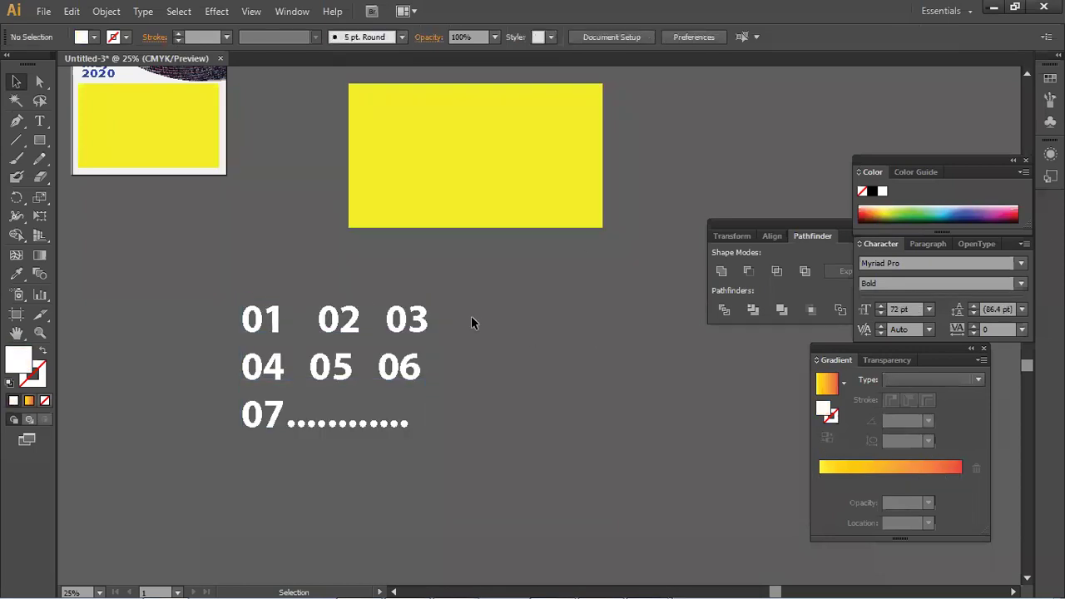
- Select the empty text frame over the lower yellow rectangle and examine the by-column text flow in Area Type Options, leaving without applying
left_click_drag(471, 315, 323, 267)
left_click(318, 116)
left_click(375, 134)
left_click(143, 11)
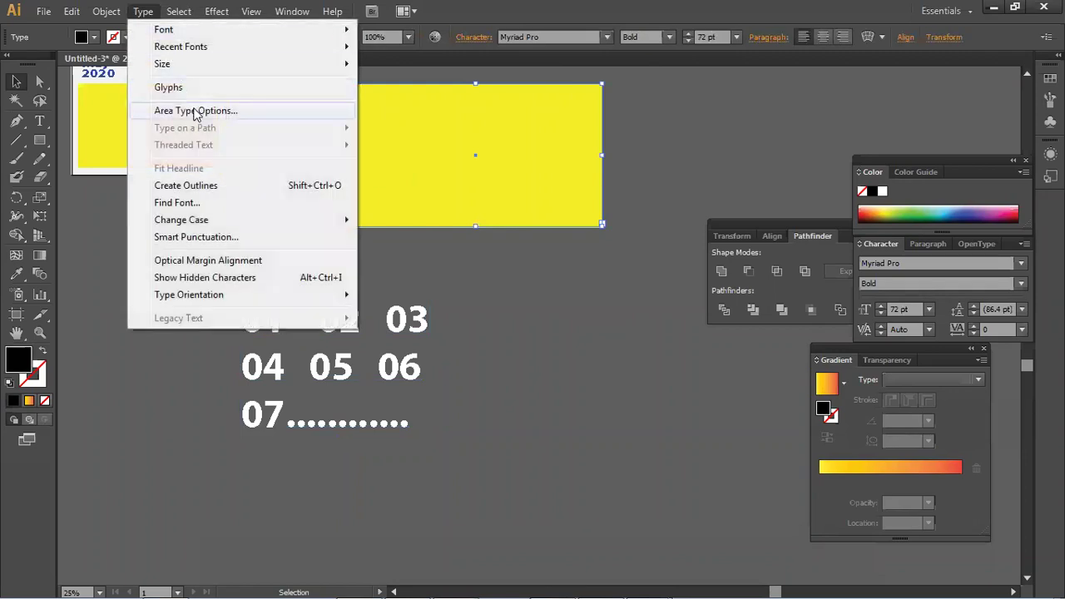
left_click(197, 111)
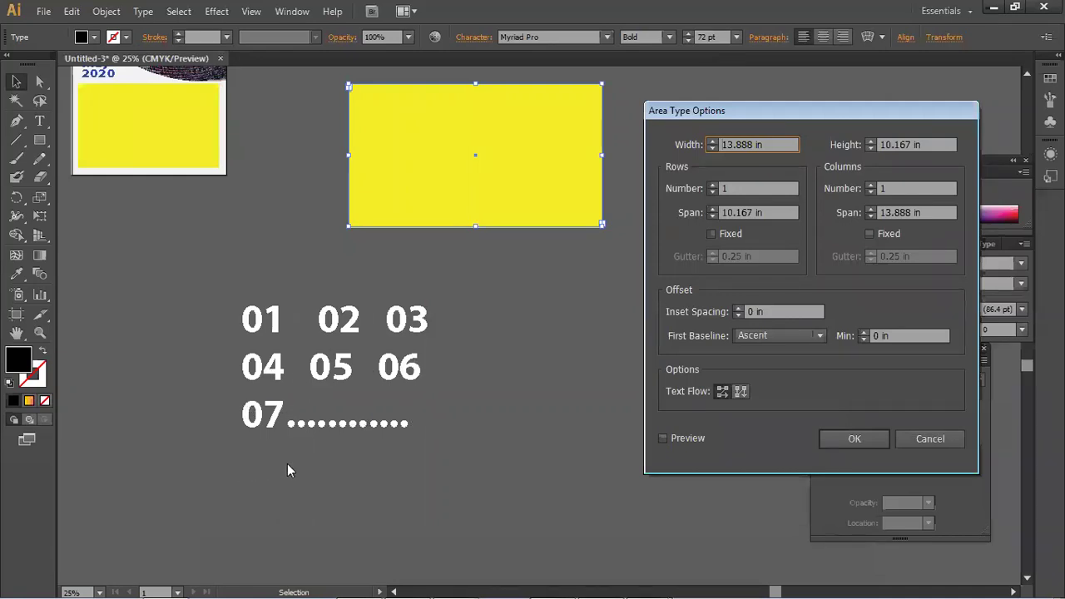
left_click(742, 394)
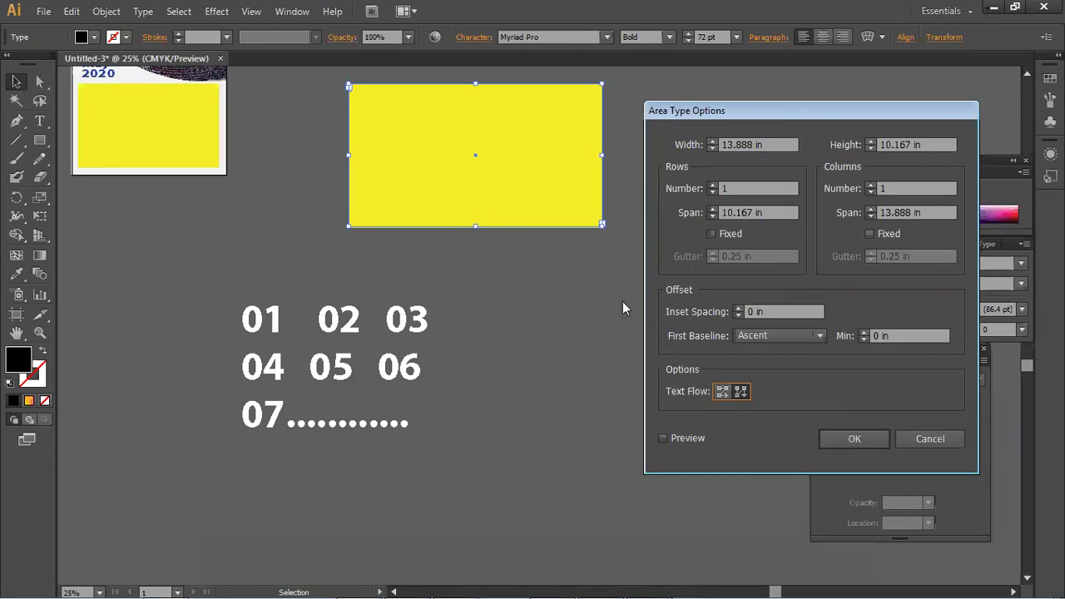
key("Escape")
- Duplicate the white date text to the lower right and delete everything after 01 in the copy
left_click(380, 368)
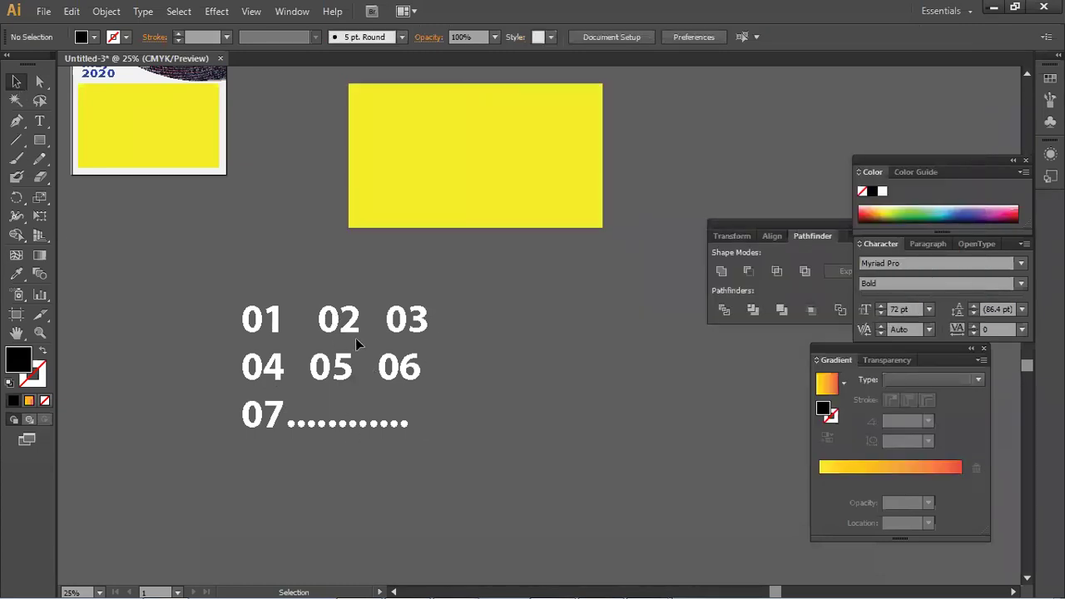
left_click(355, 341)
left_click_drag(356, 341, 568, 431)
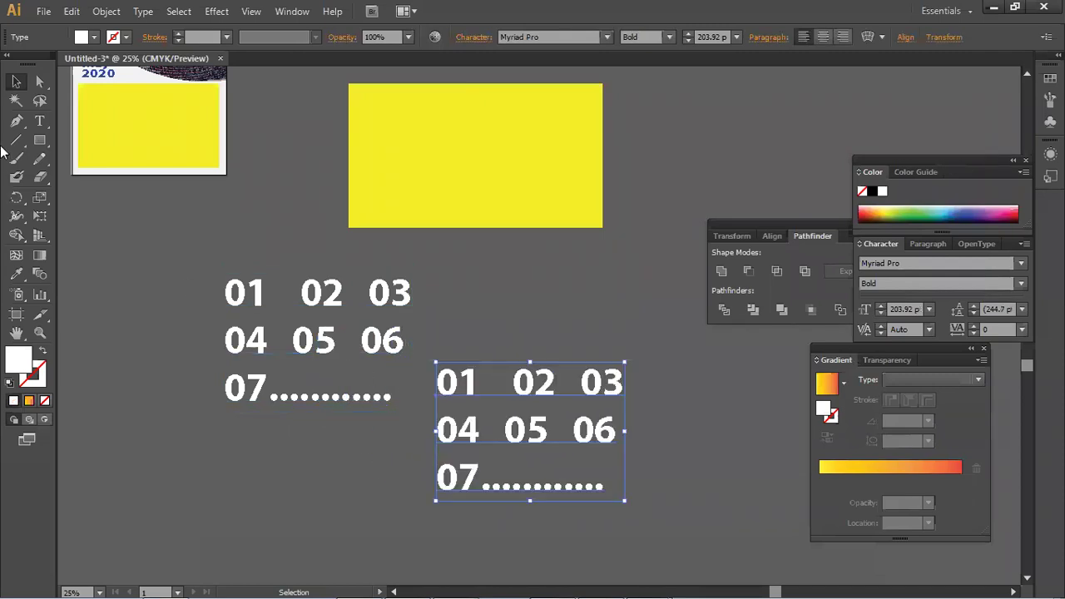
left_click(39, 121)
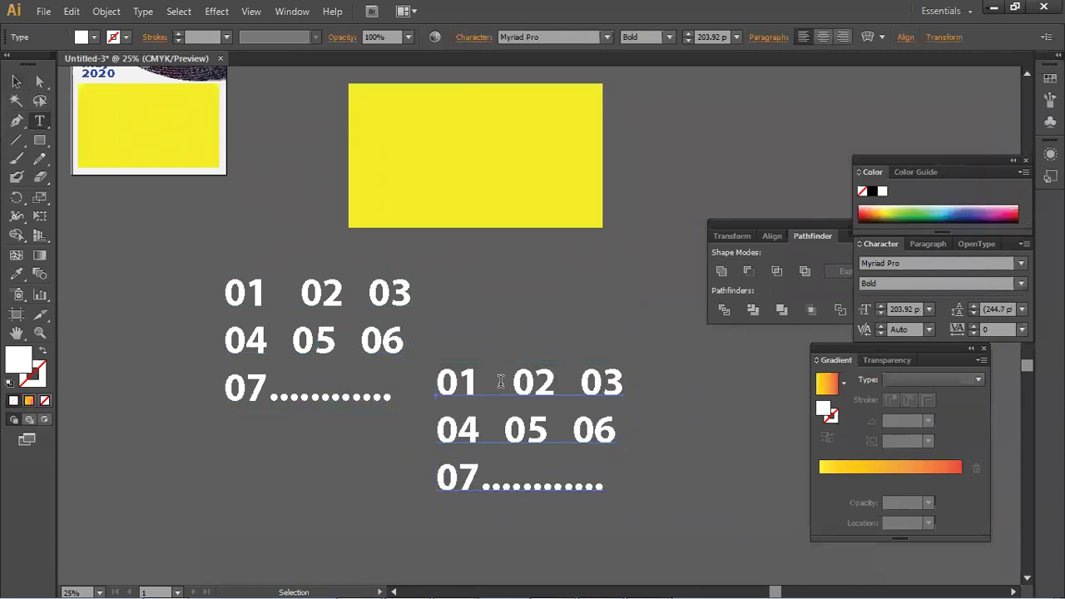
left_click_drag(480, 380, 663, 478)
key("BackSpace")
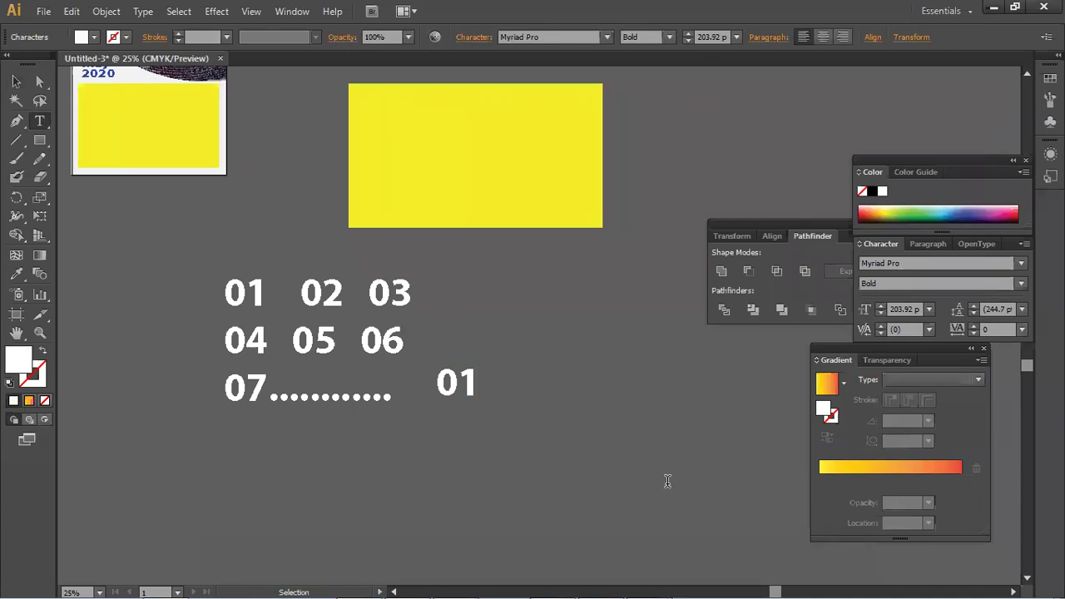
- Add 02 and 03 on separate lines below 01 in the copied text
key("Return")
type("02")
key("Return")
type("\\03")
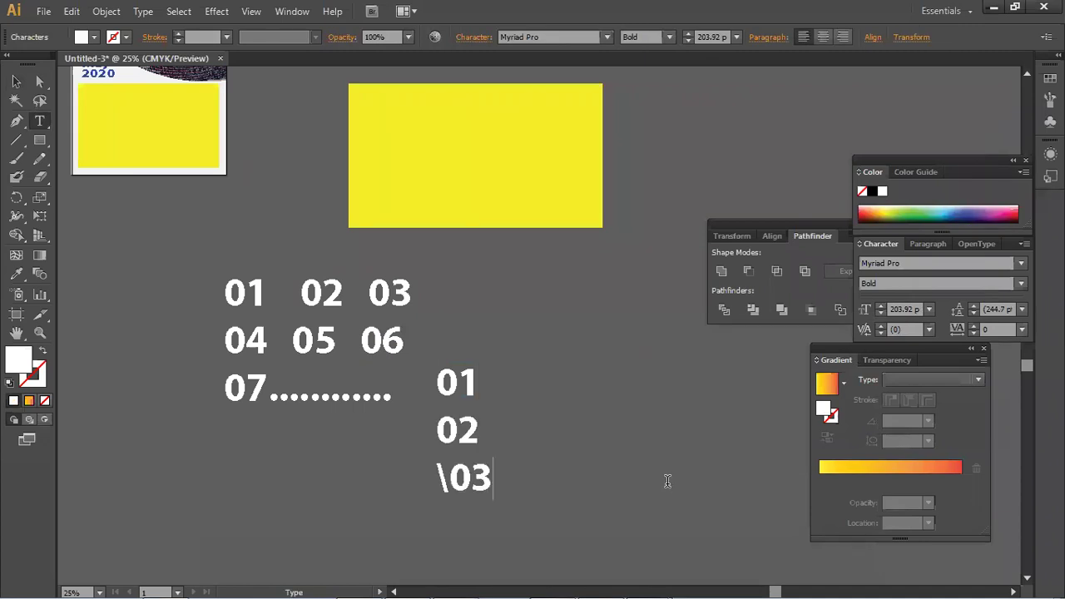
key("BackSpace")
key("BackSpace")
key("BackSpace")
type("03")
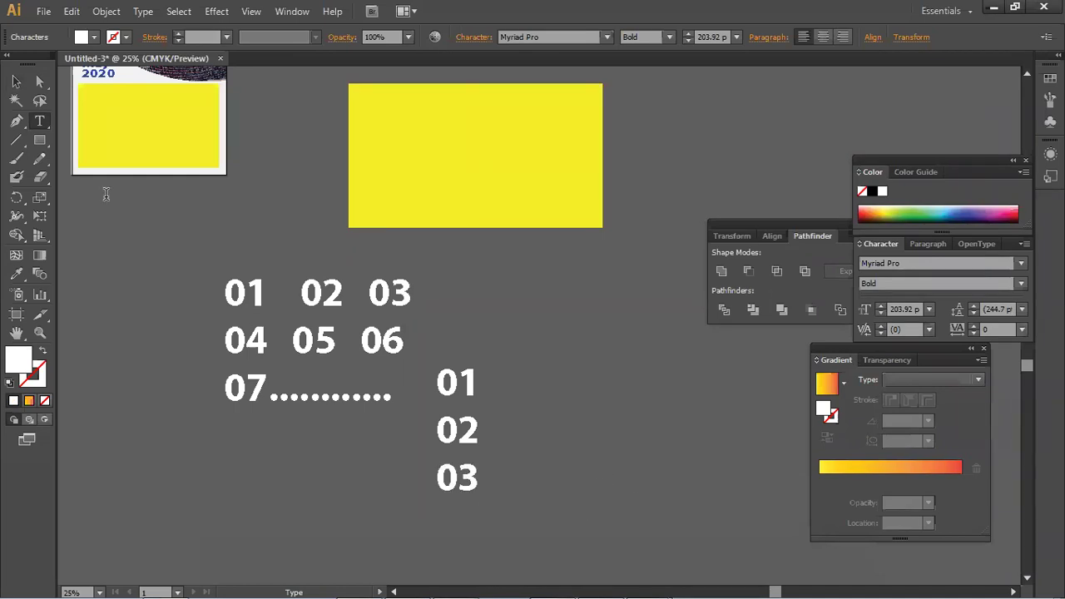
key("Escape")
- Add a separate text block beside the 01–03 column with 04, 05 and 06 on three lines
left_click(42, 122)
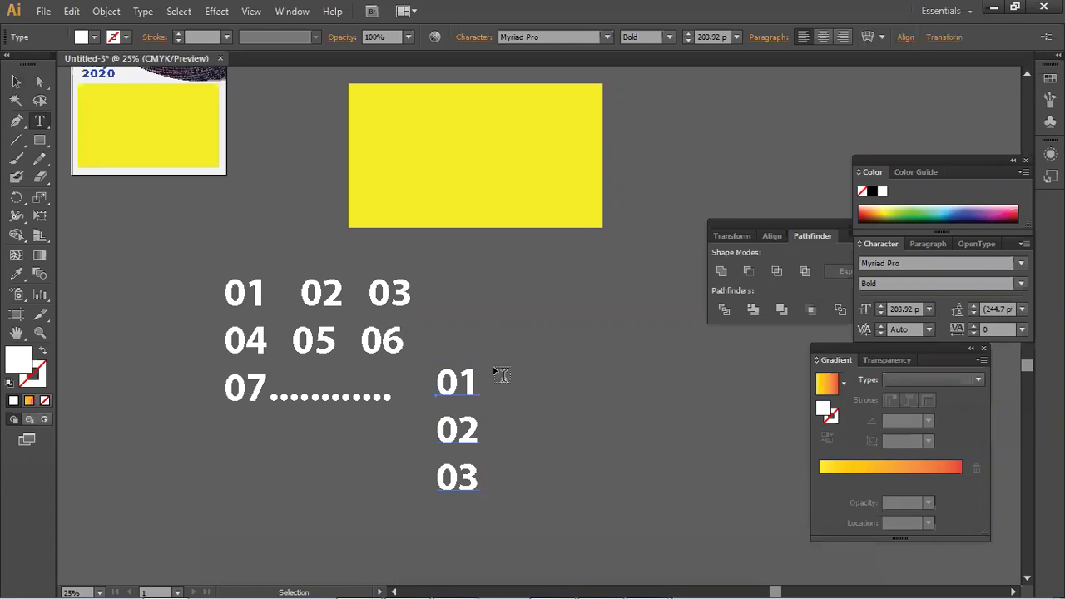
key("ctrl+shift+a")
type("04")
key("Return")
type("050")
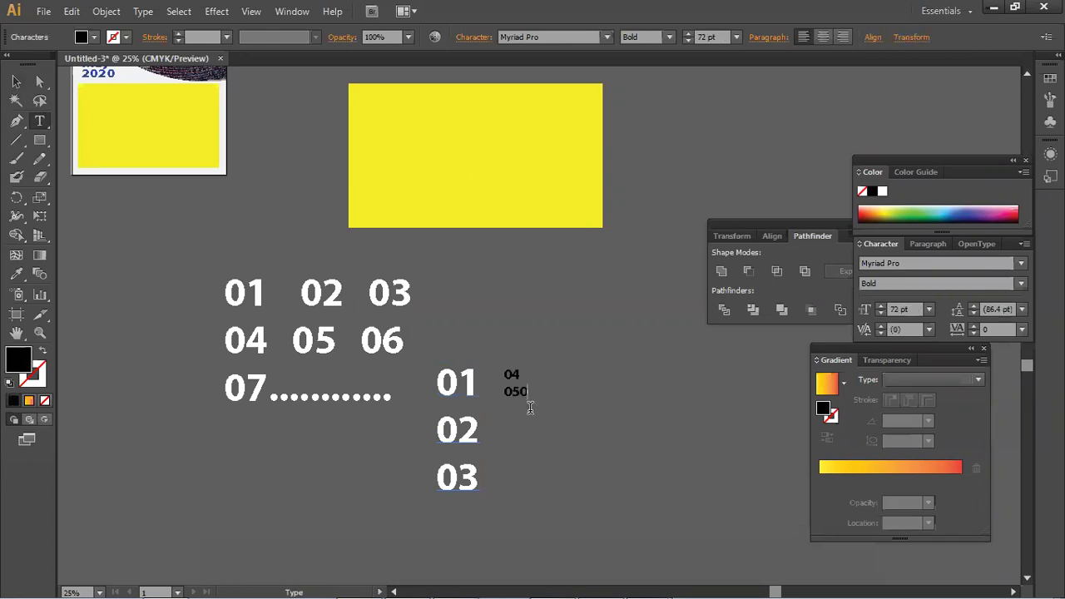
key("BackSpace")
key("Return")
type("06")
- Scale the 04–06 column up to match the neighbouring dates and apply the white date text's appearance with the Eyedropper
left_click(15, 80)
left_click_drag(521, 415, 577, 503)
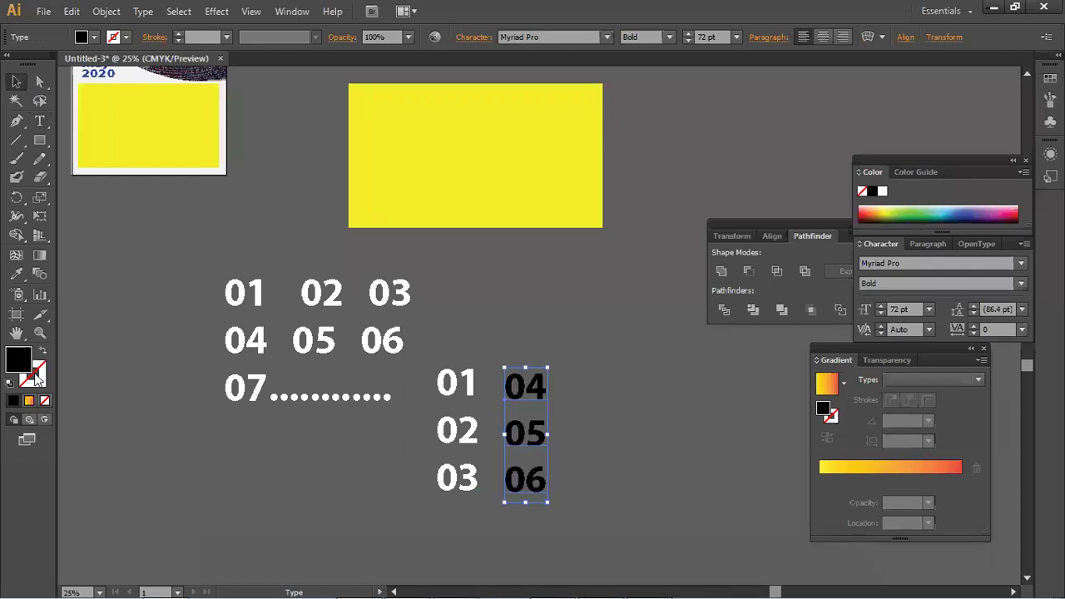
left_click(16, 273)
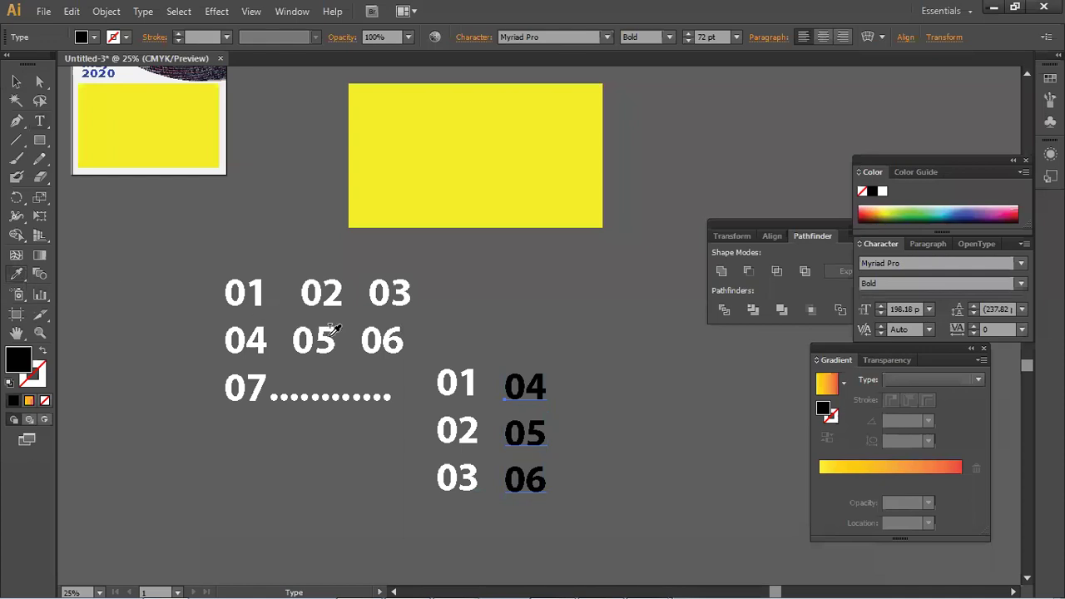
left_click(328, 338)
- Move the 04–06 column to the right and place the 01–03 column close beside it
left_click(17, 82)
left_click(563, 405)
left_click_drag(550, 388, 545, 385)
left_click(590, 441)
left_click(445, 381)
left_click_drag(466, 385, 520, 390)
left_click(627, 412)
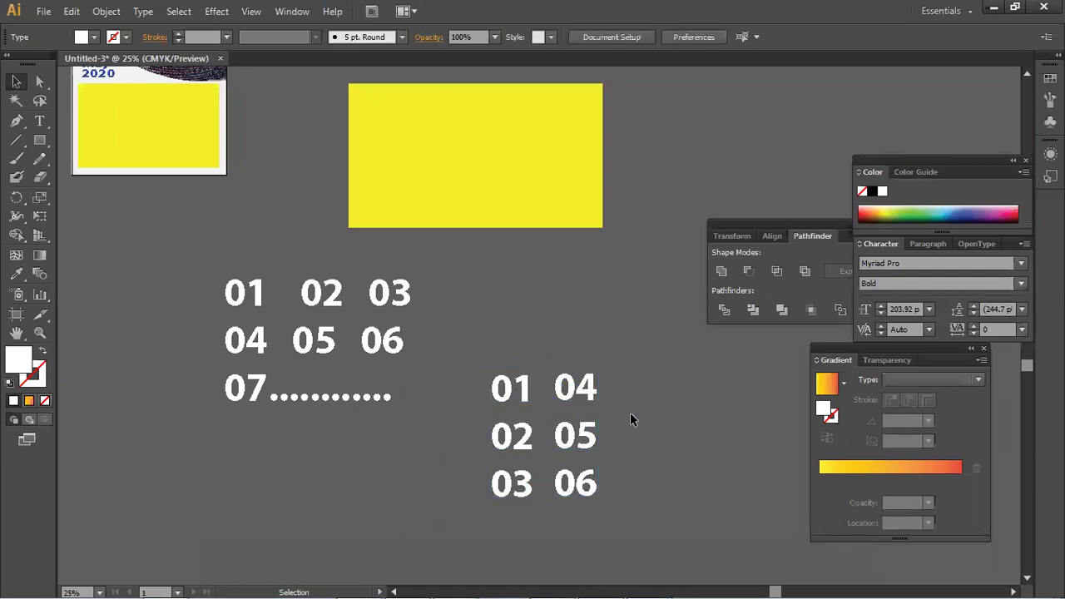
- Move the row-ordered date text down so it sits beside the column-ordered dates for comparison
scroll(629, 412, "up", 2)
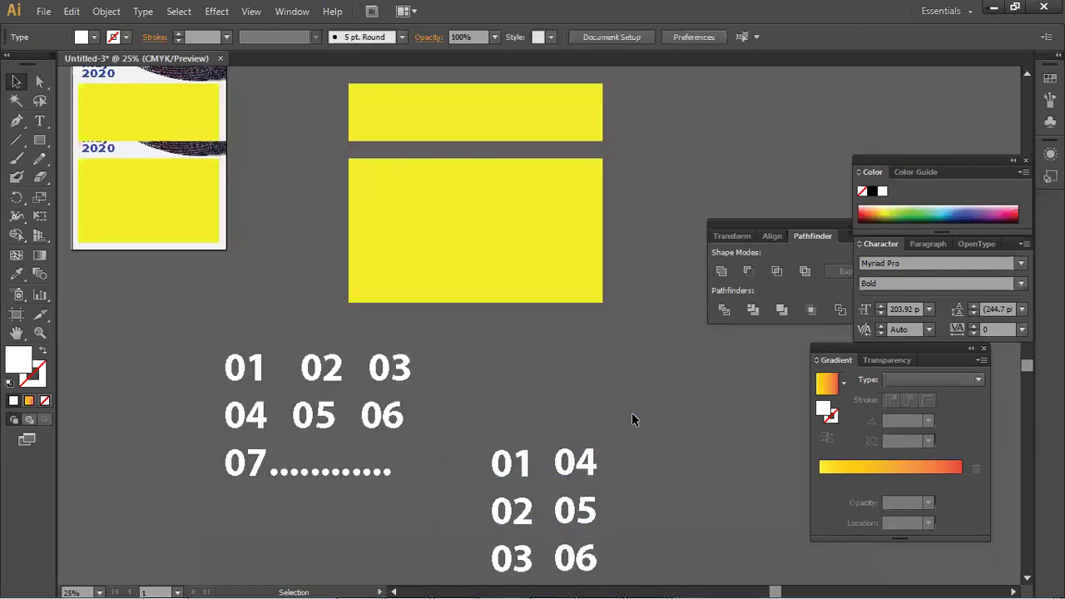
scroll(632, 413, "down", 2)
left_click_drag(416, 287, 399, 380)
left_click(516, 382)
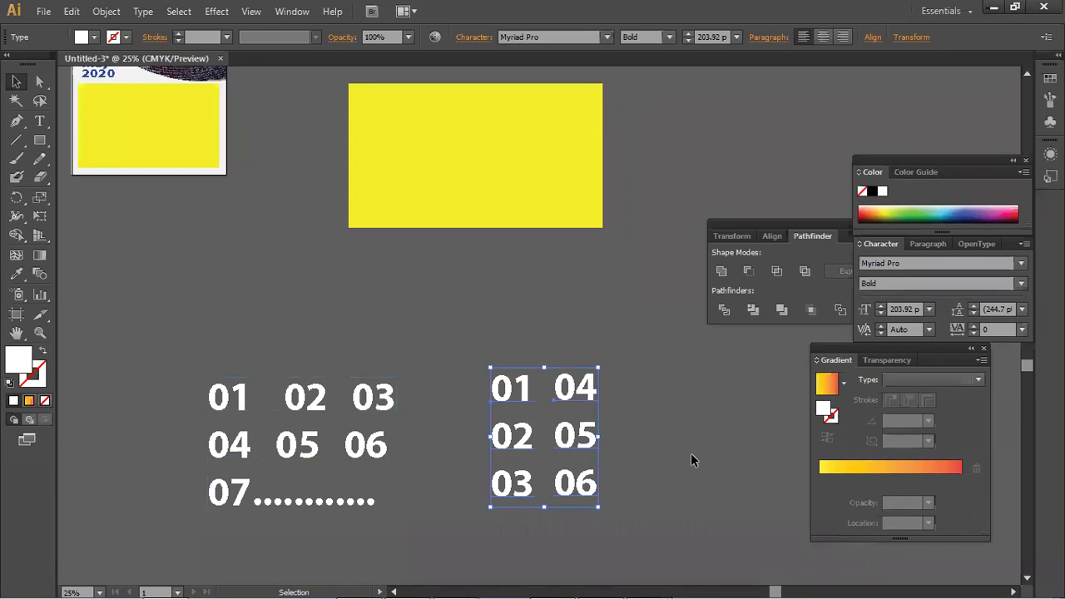
left_click(631, 429)
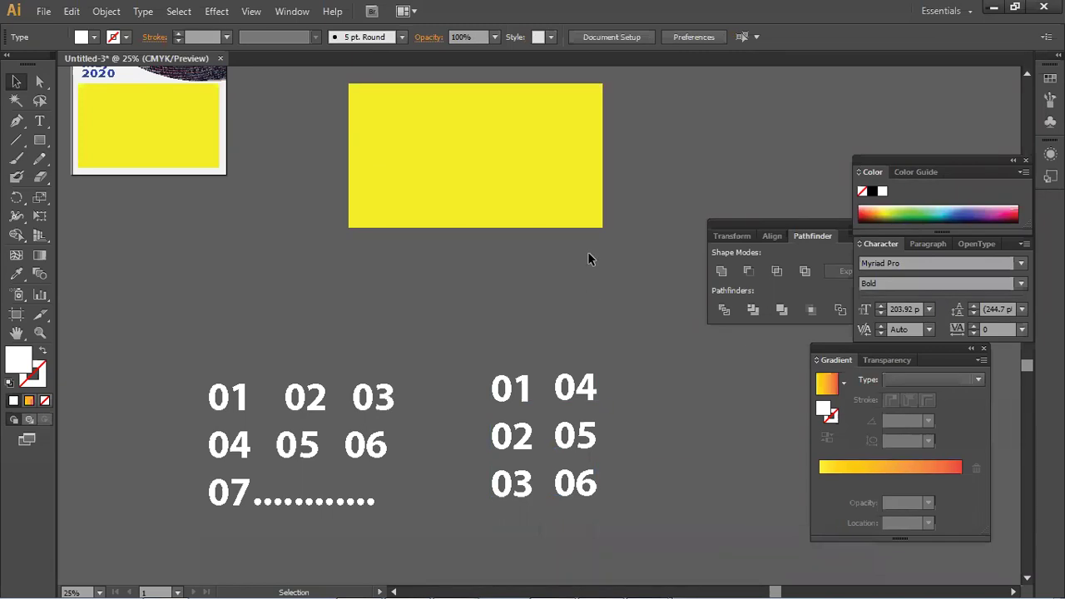
- Draw a new text frame with the Type tool covering the lower yellow rectangle
left_click(421, 116)
left_click(328, 143)
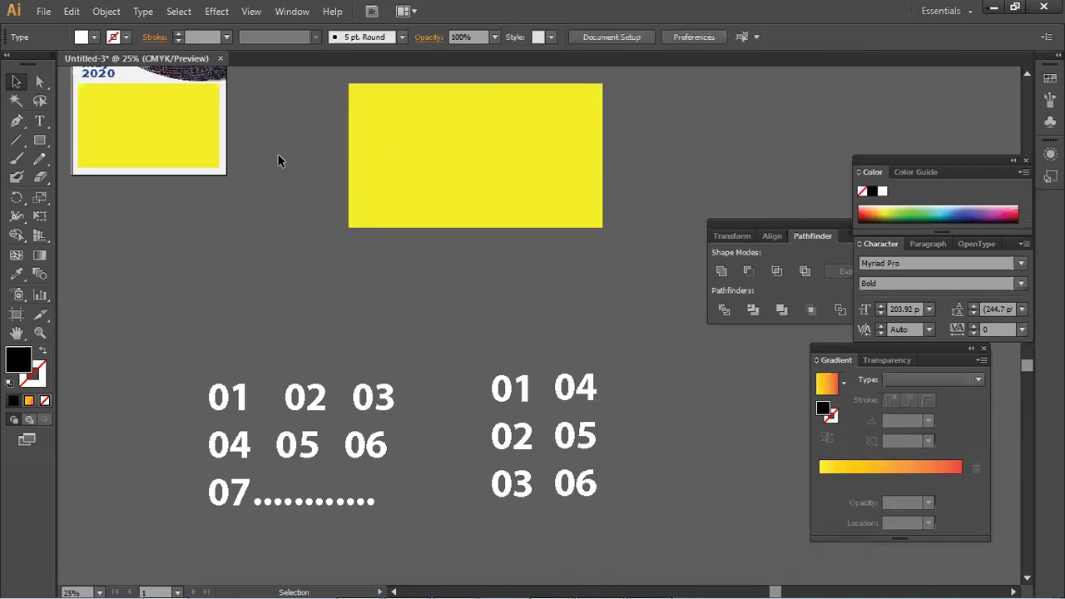
left_click(39, 121)
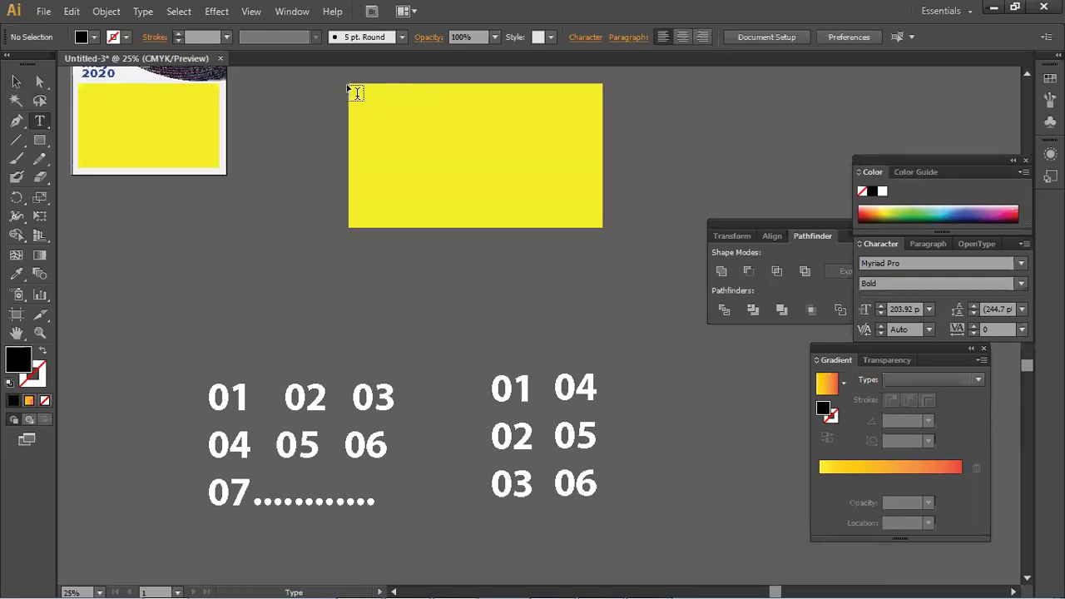
left_click_drag(351, 84, 611, 235)
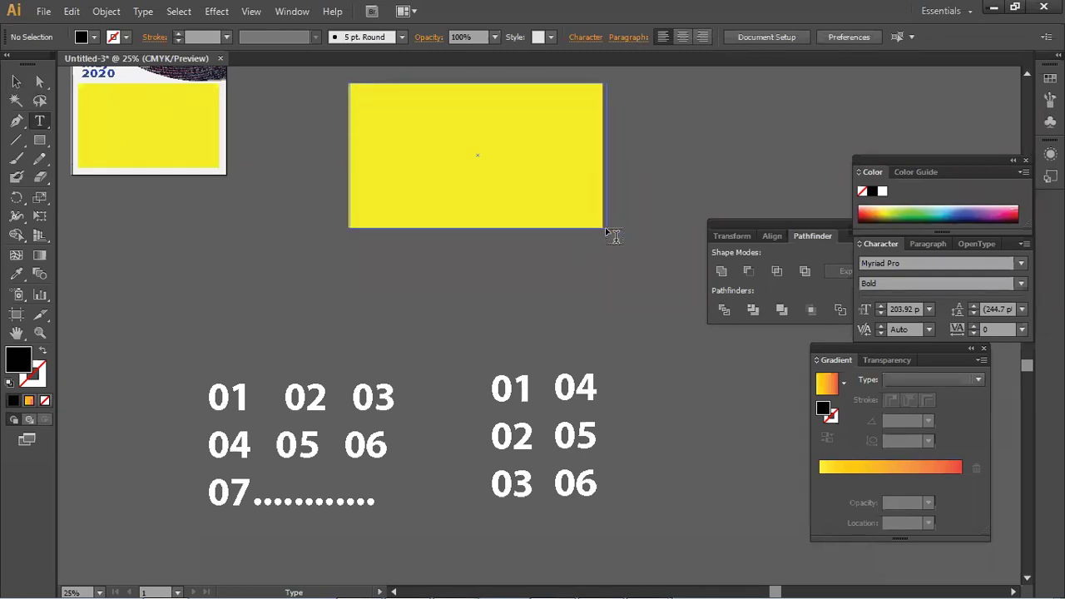
scroll(559, 249, "up", 4)
scroll(559, 250, "down", 1)
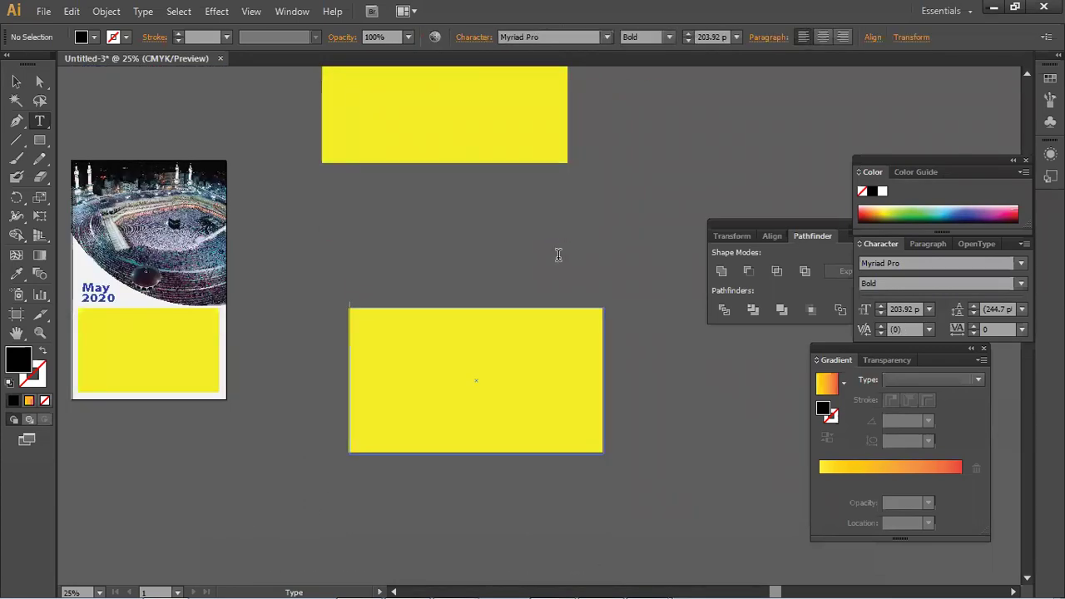
- Set the text frame to 6 rows and 7 columns in Area Type Options and preview the grid
left_click(142, 11)
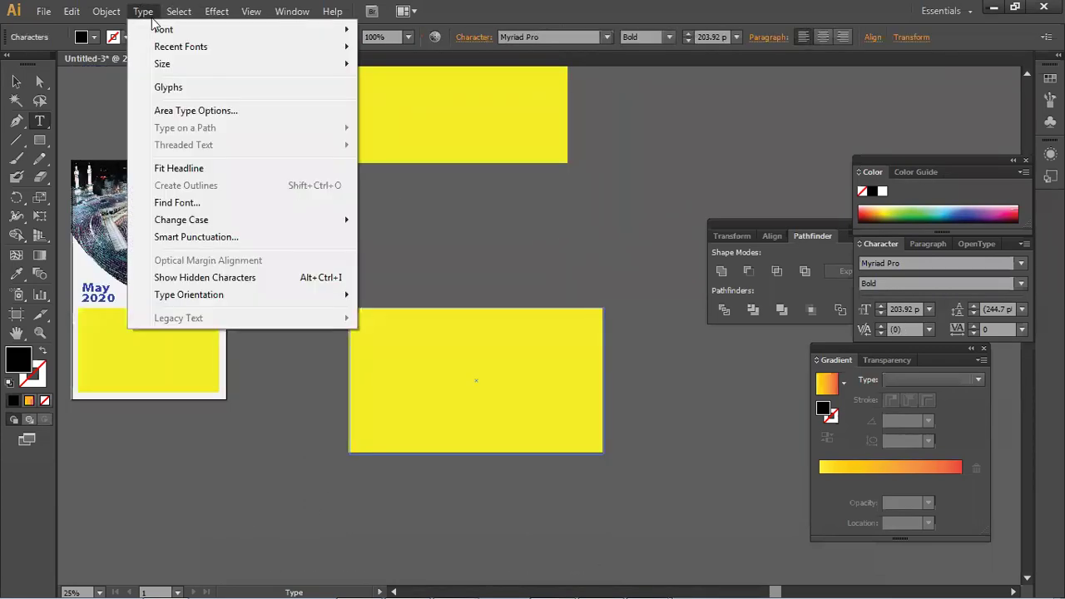
left_click(200, 111)
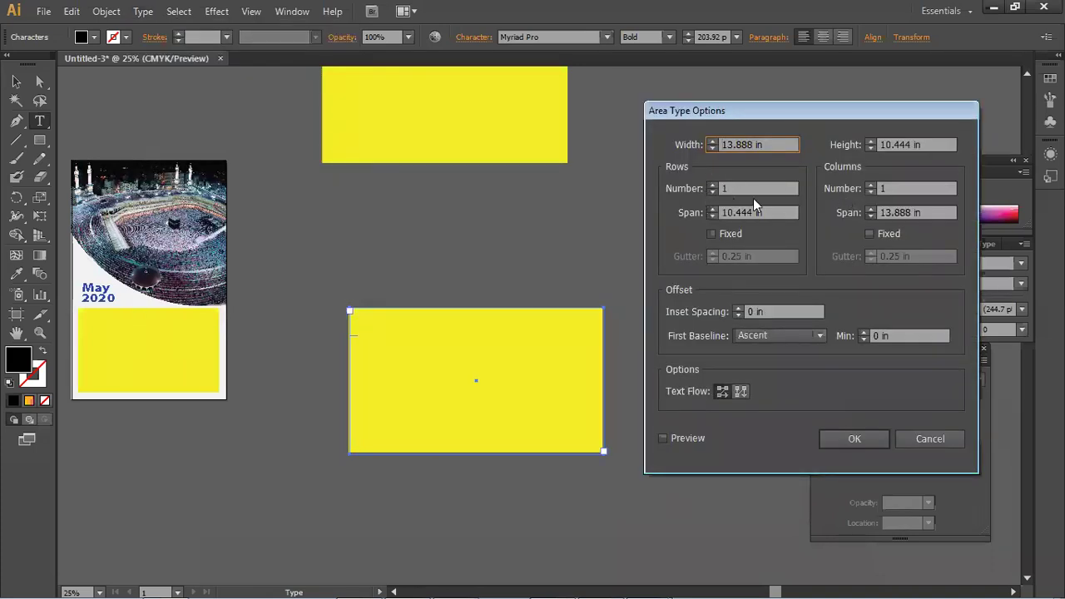
left_click(774, 188)
type("6")
left_click(923, 190)
type("7")
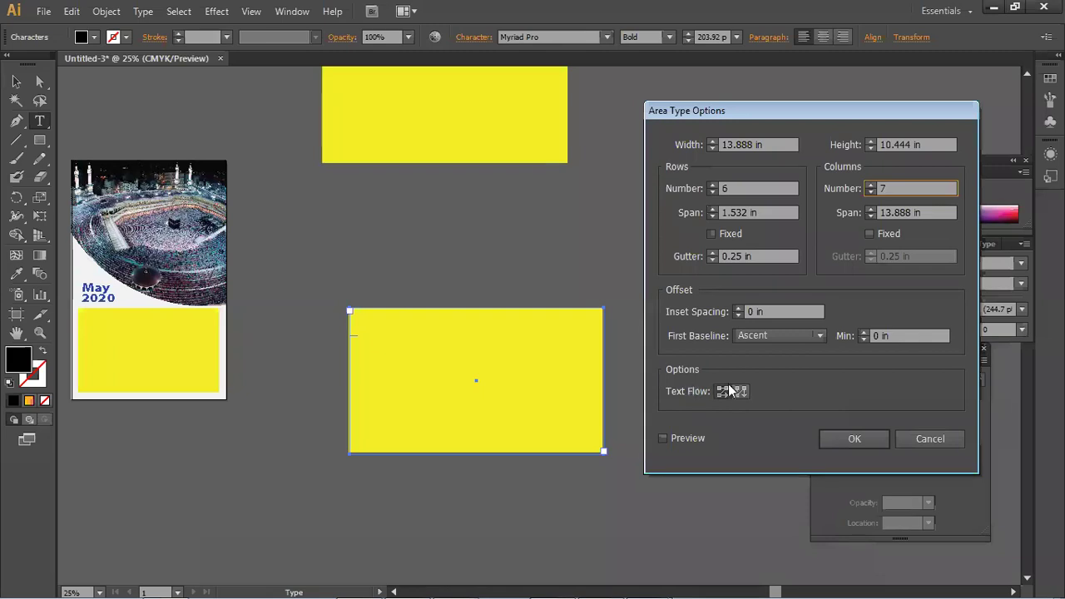
left_click(663, 438)
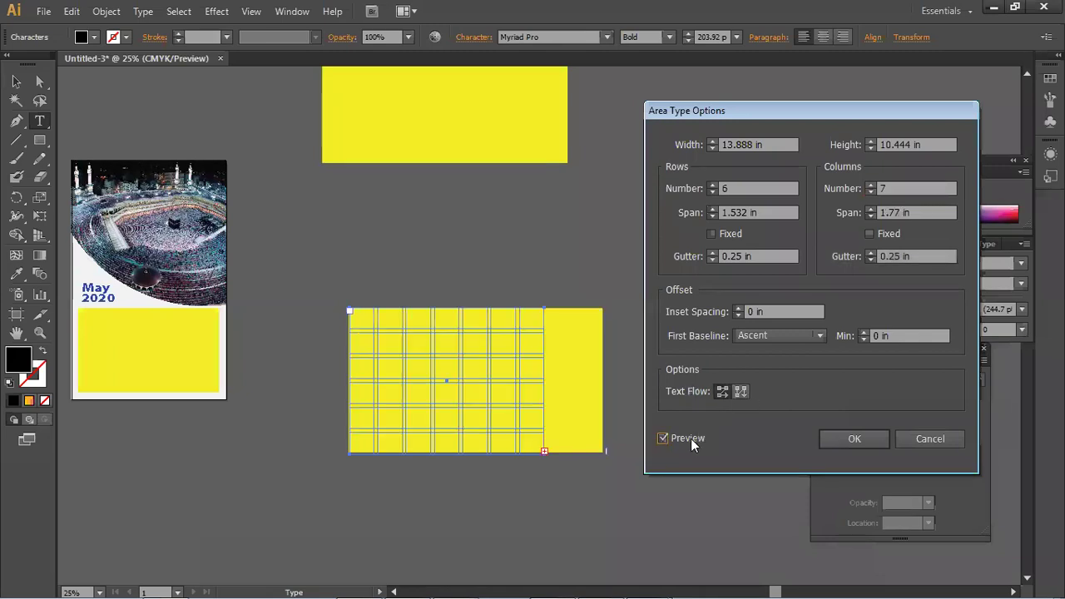
left_click(691, 438)
left_click(690, 439)
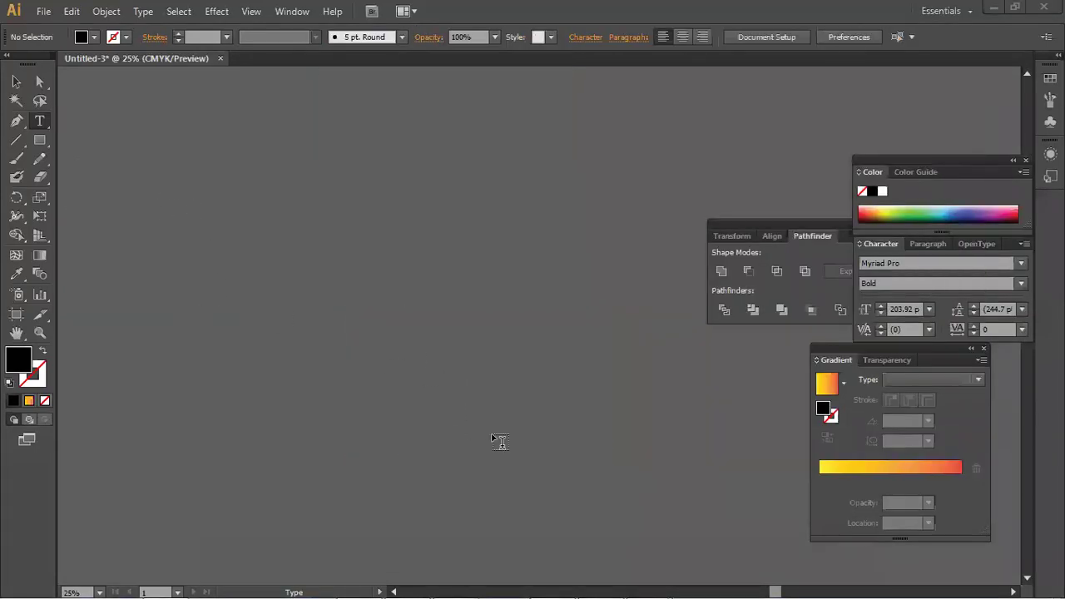
left_click_drag(179, 207, 487, 423)
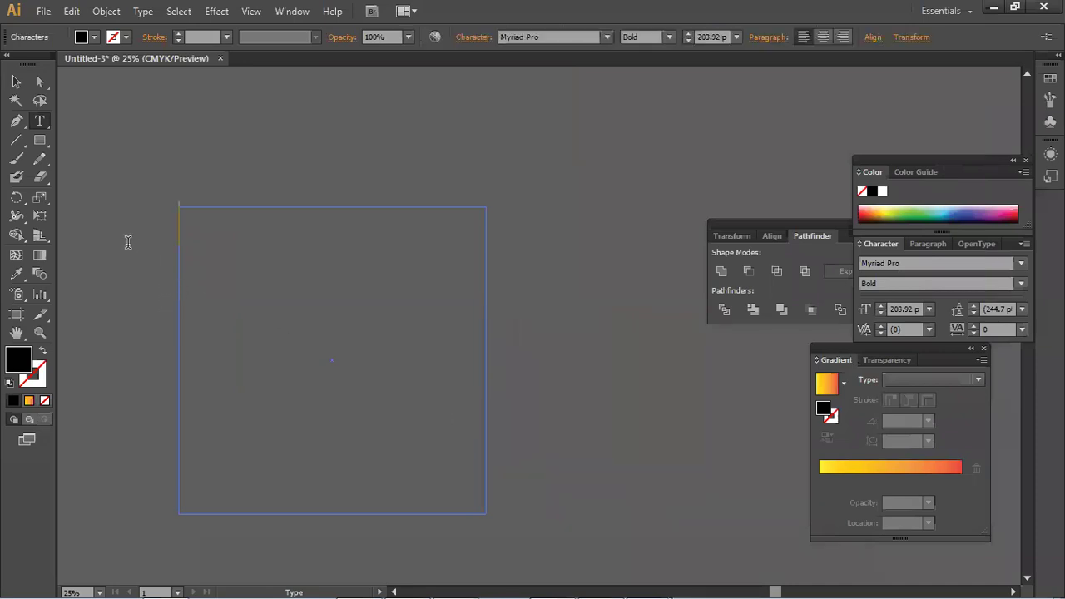
left_click(16, 81)
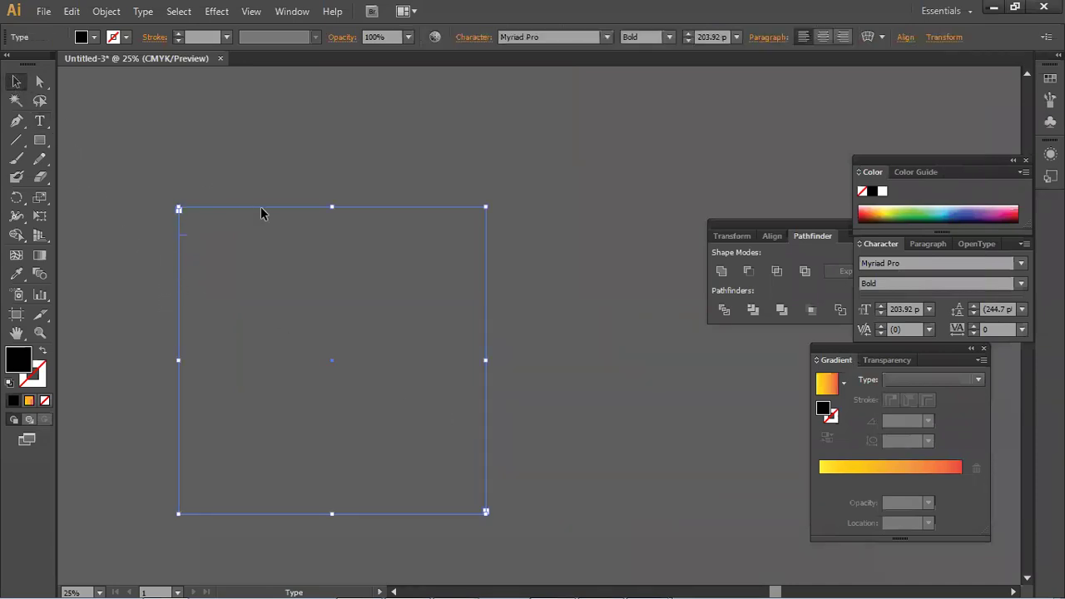
left_click_drag(316, 188, 408, 290)
- Draw a wide text frame on the empty canvas and set it to 7 rows and 6 columns with a preview
left_click_drag(39, 121, 93, 127)
left_click_drag(141, 213, 553, 430)
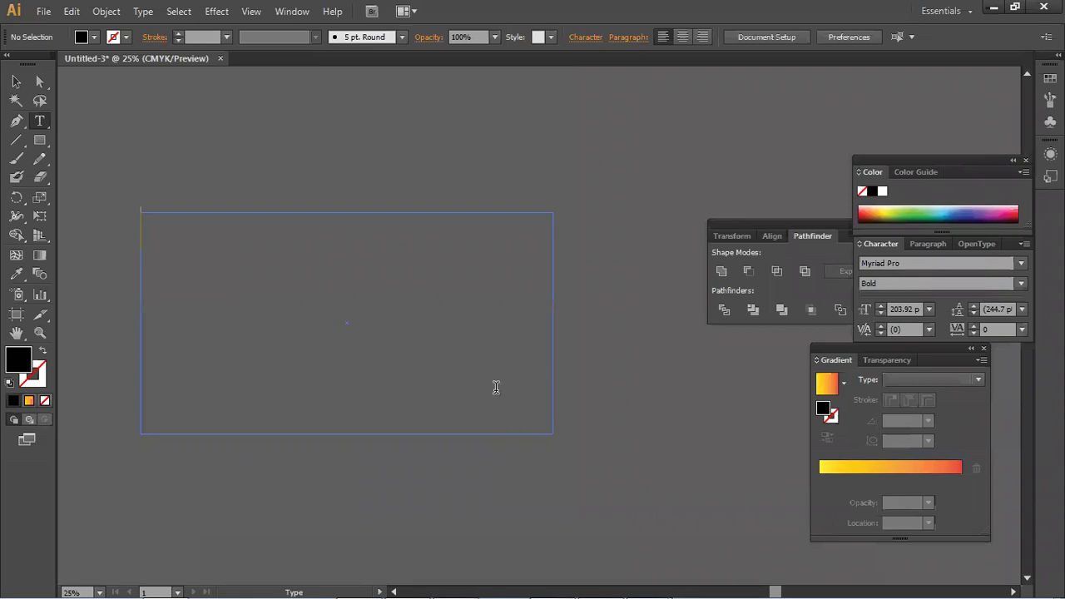
left_click(142, 11)
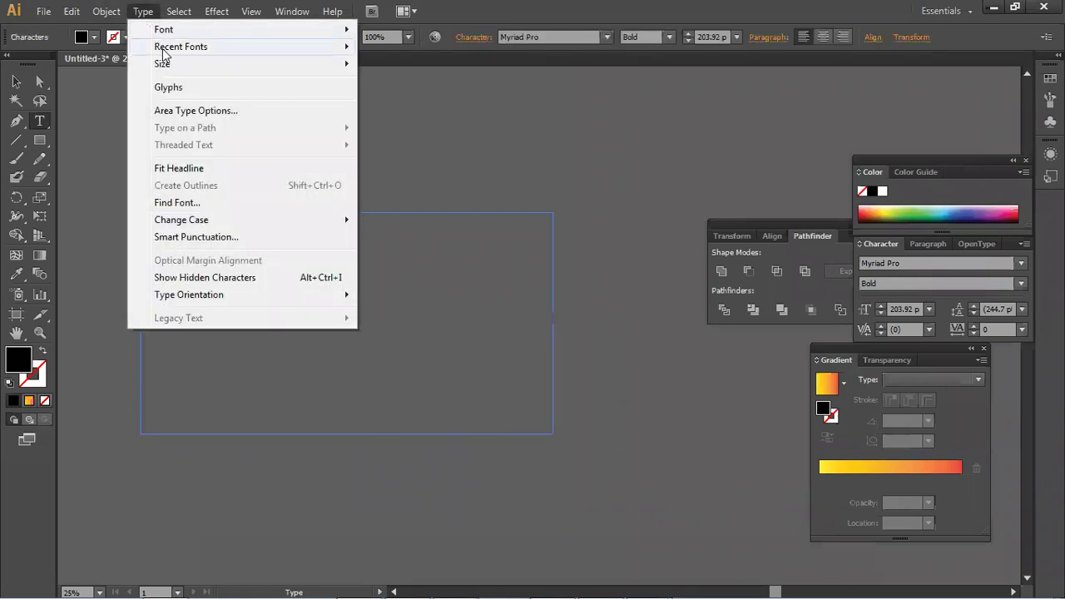
left_click(198, 118)
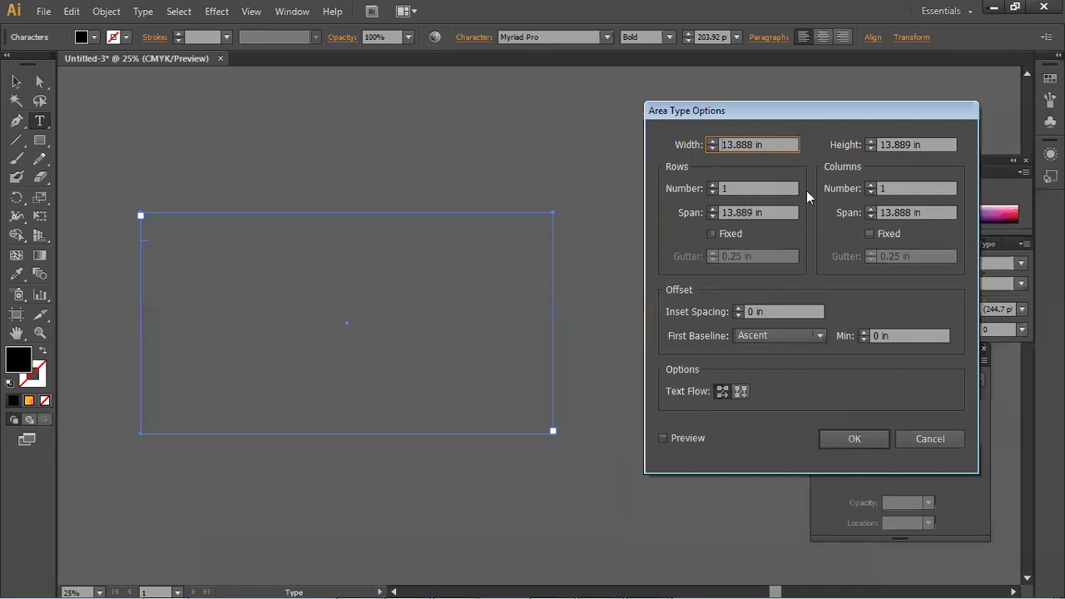
left_click(899, 190)
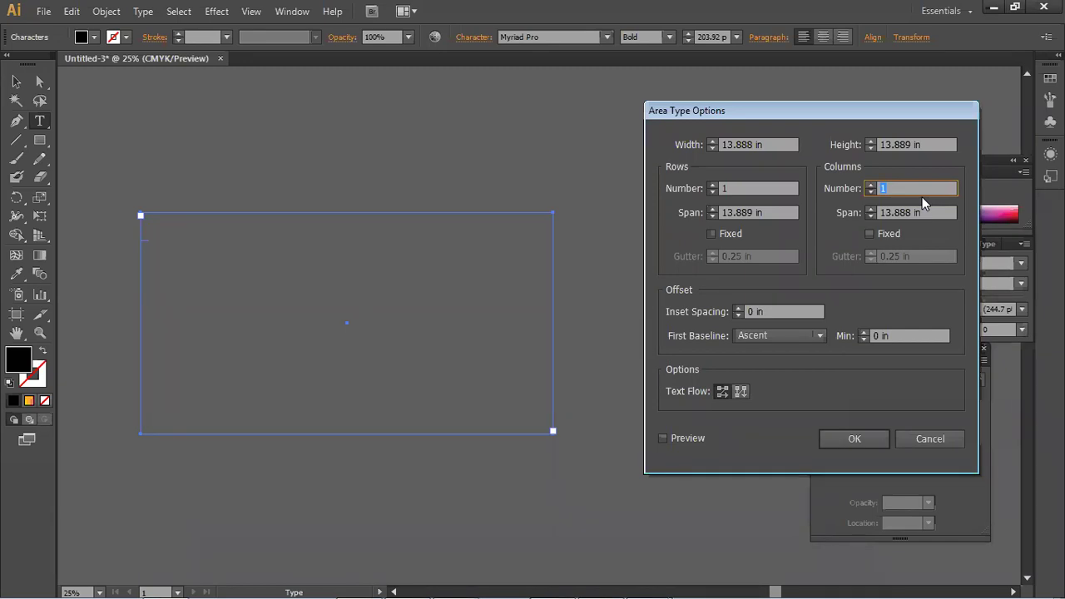
type("6")
left_click(714, 190)
type("7")
left_click(689, 437)
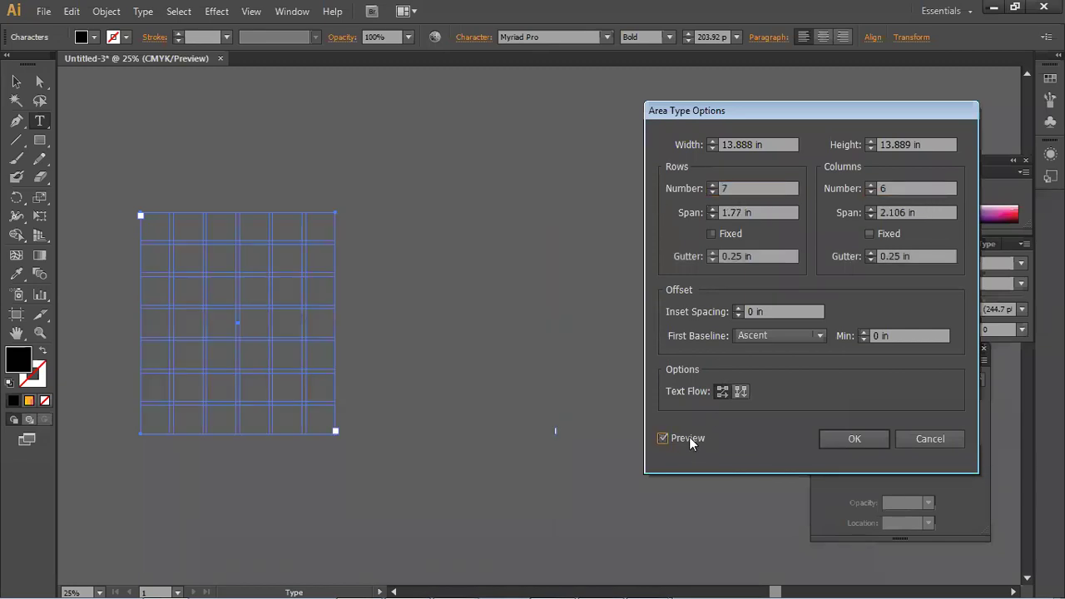
- Switch the preview of the 7-row, 6-column grid off and on, and apply the area type settings
left_click(690, 435)
left_click(690, 435)
left_click(688, 439)
left_click(684, 436)
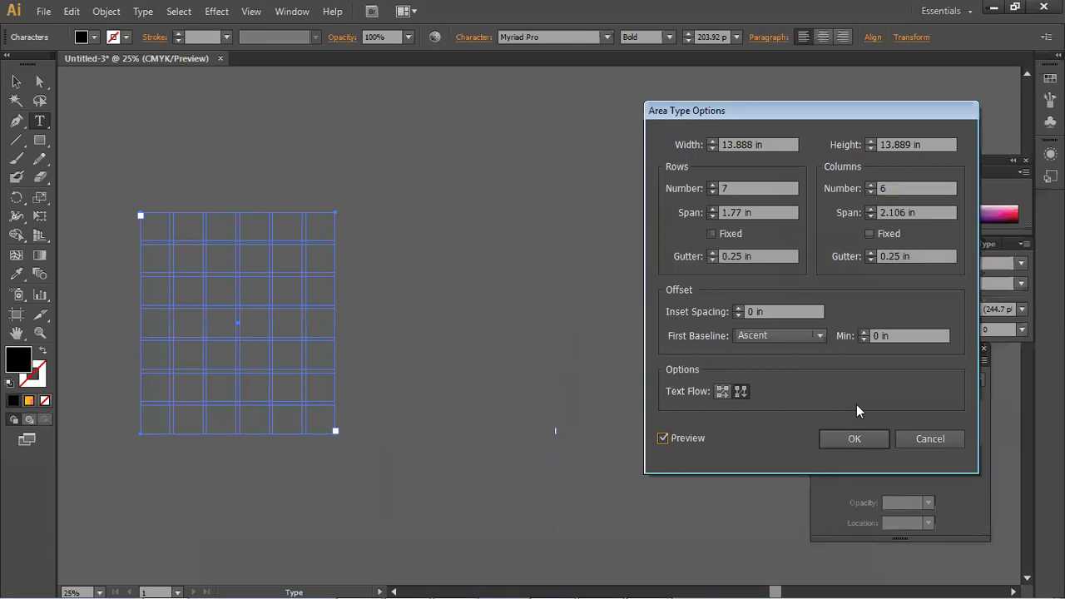
left_click(853, 439)
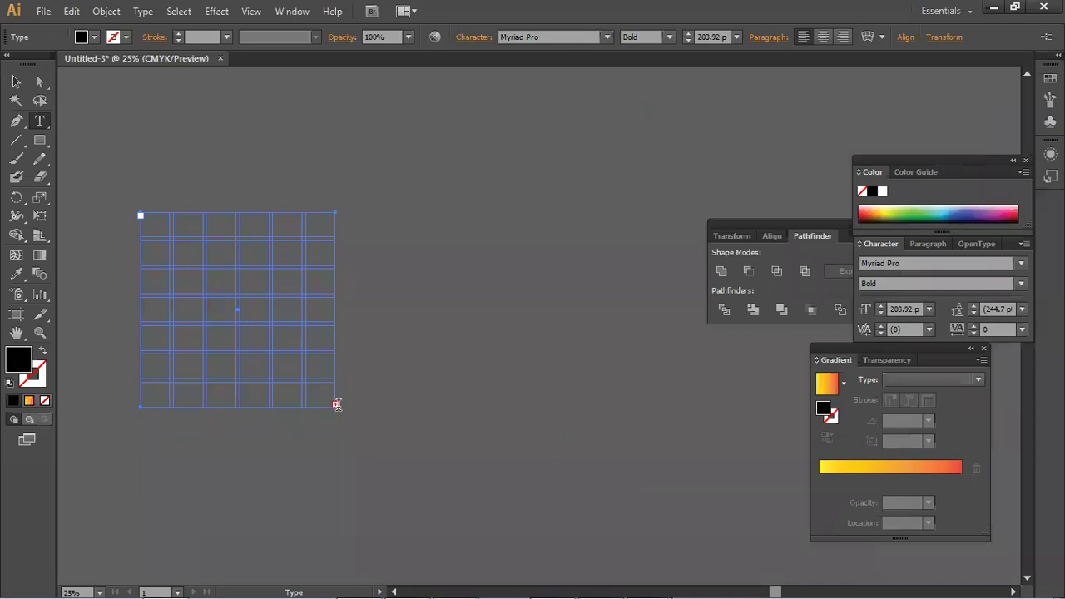
mouse_move(516, 582)
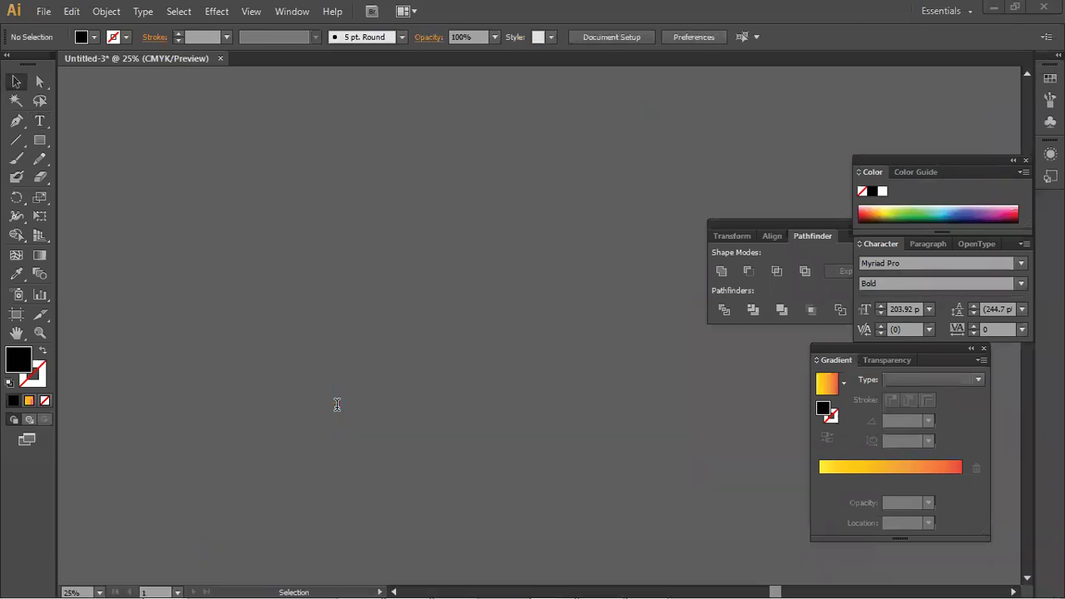
scroll(475, 417, "down", 2)
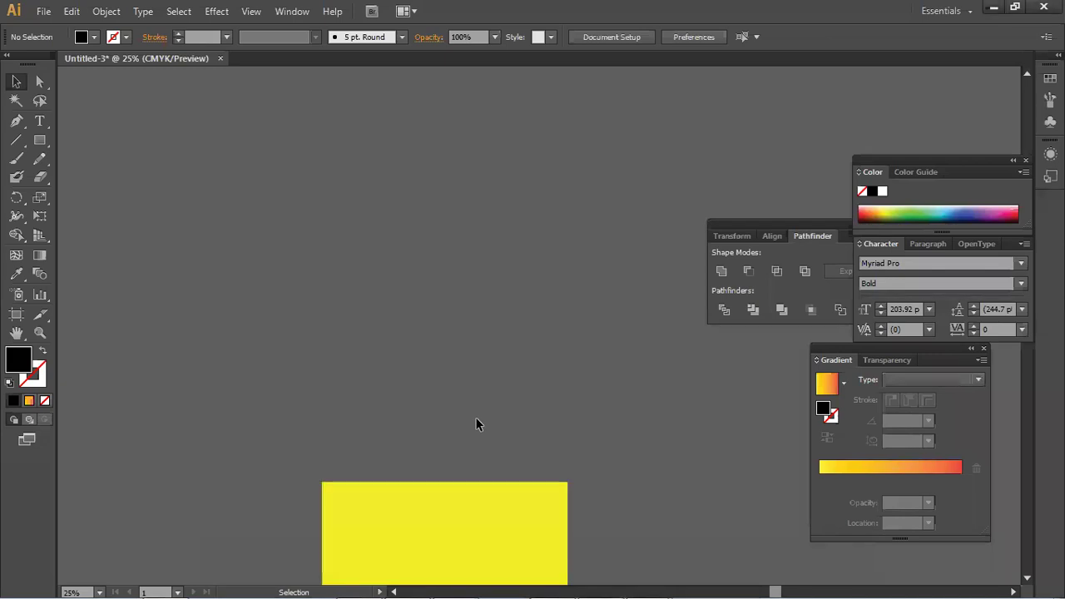
scroll(478, 423, "down", 1, "alt")
scroll(461, 245, "down", 2)
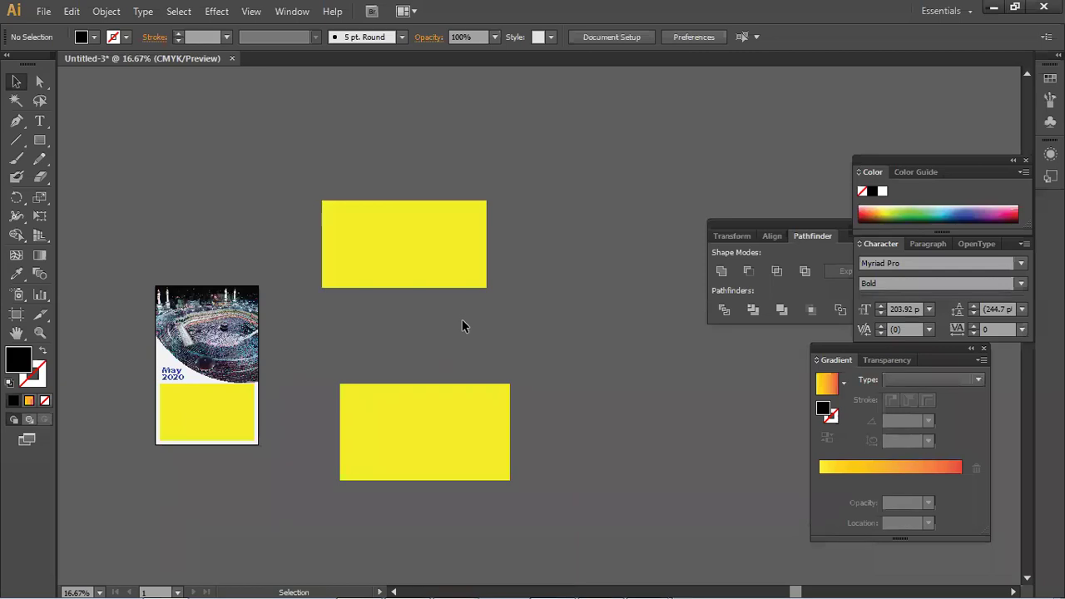
scroll(465, 323, "down", 5)
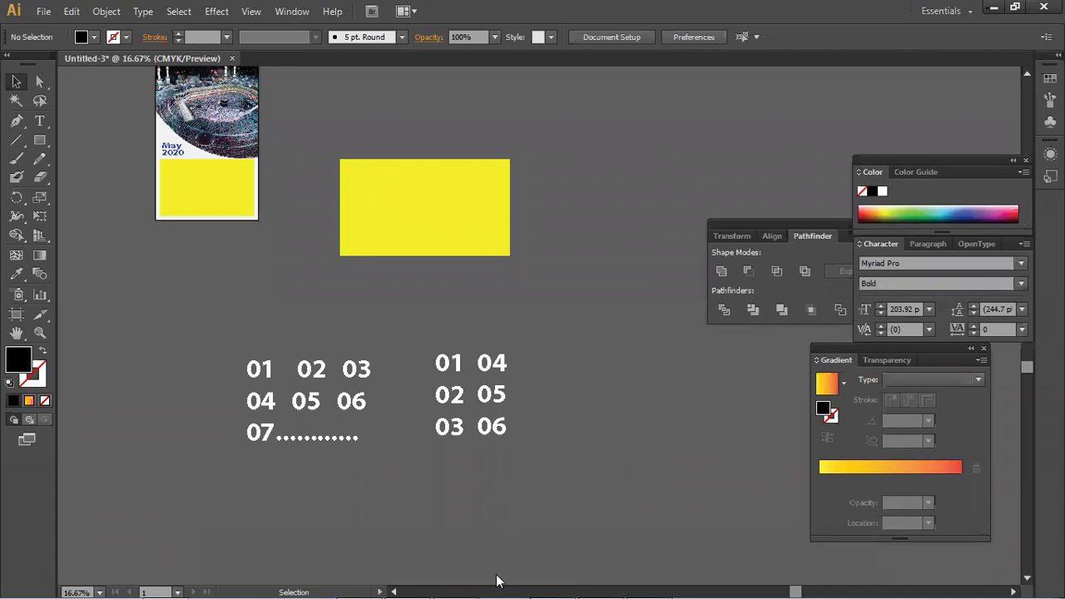
- Raise the computer's speaker volume to the maximum
mouse_move(500, 582)
left_click(990, 580)
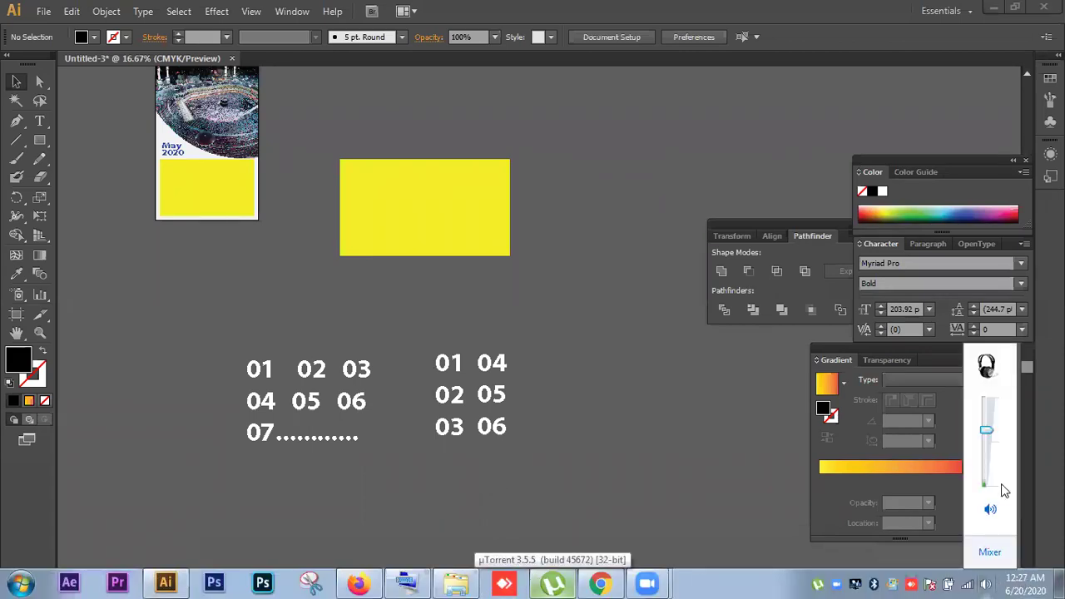
left_click_drag(986, 431, 986, 394)
left_click(750, 379)
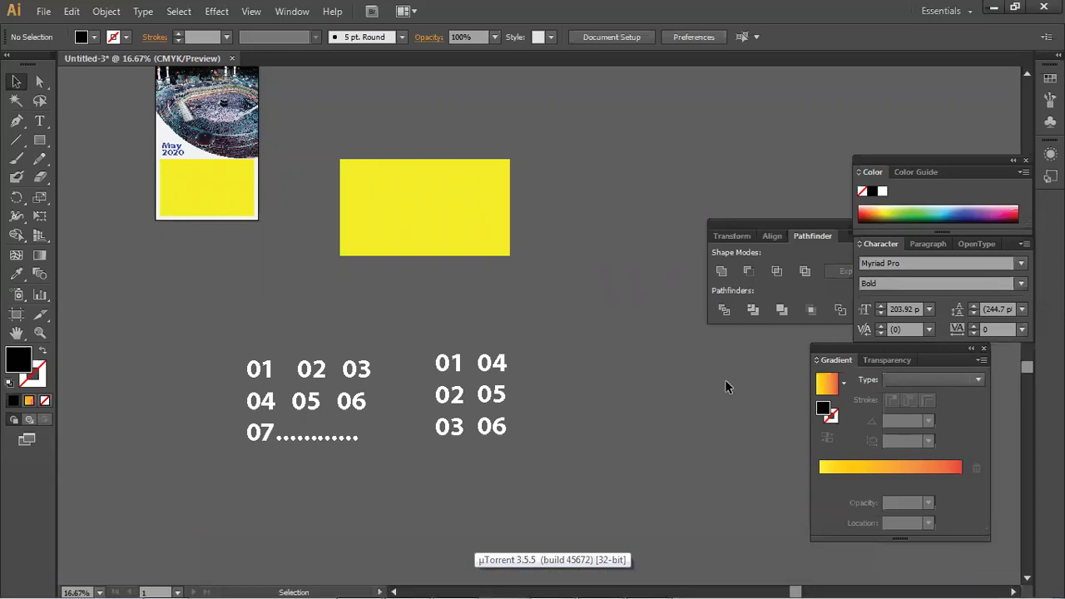
- Draw a text frame with the Type tool covering the lower of the two large yellow rectangles beside the calendar page
scroll(450, 487, "down", 5)
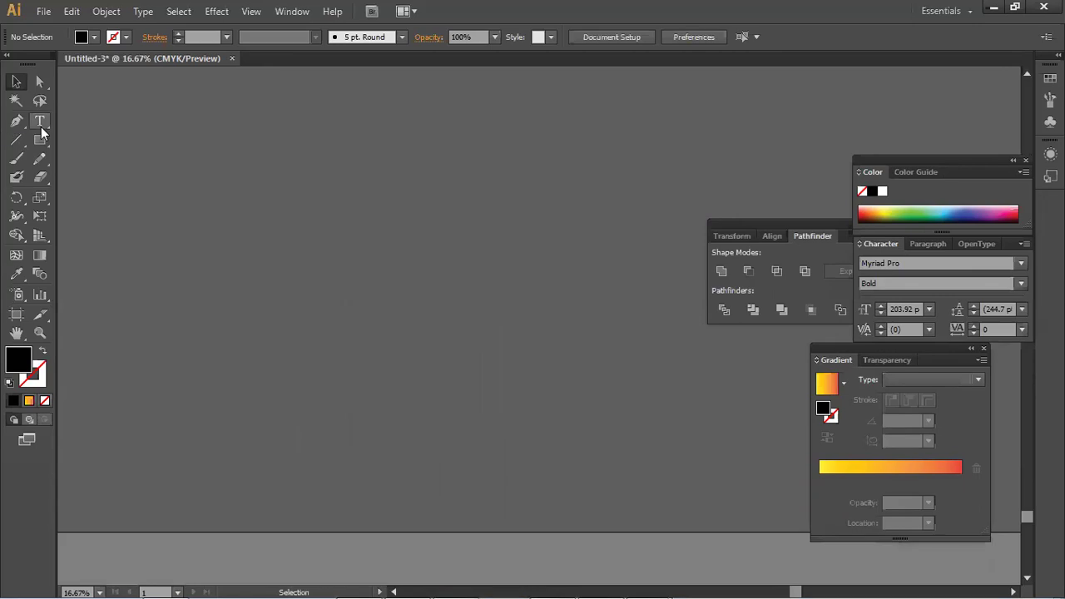
scroll(162, 224, "up", 8)
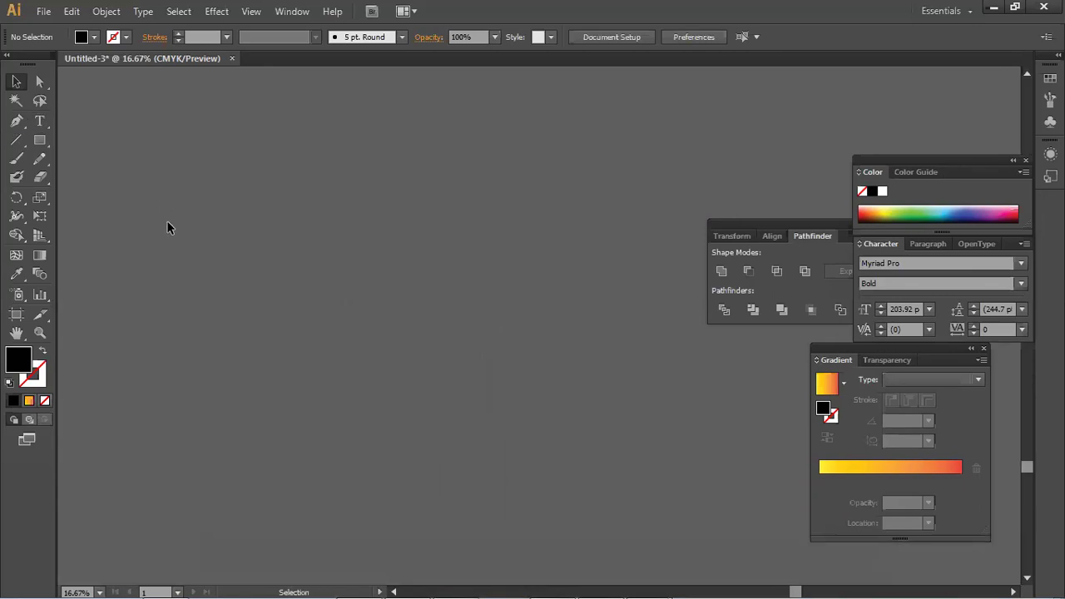
scroll(129, 237, "down", 3)
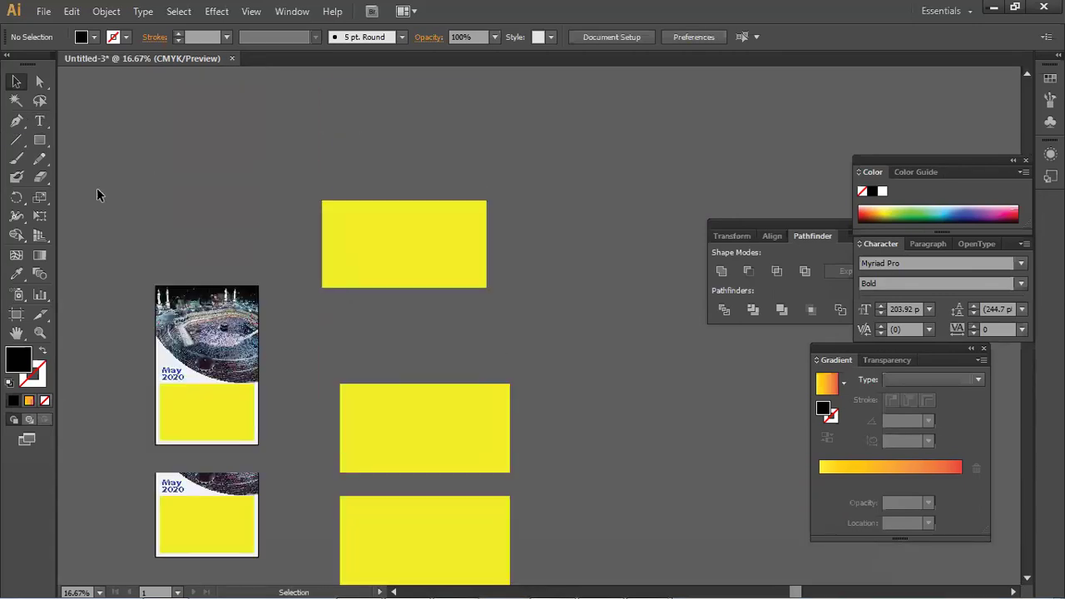
left_click(39, 120)
scroll(297, 248, "up", 3)
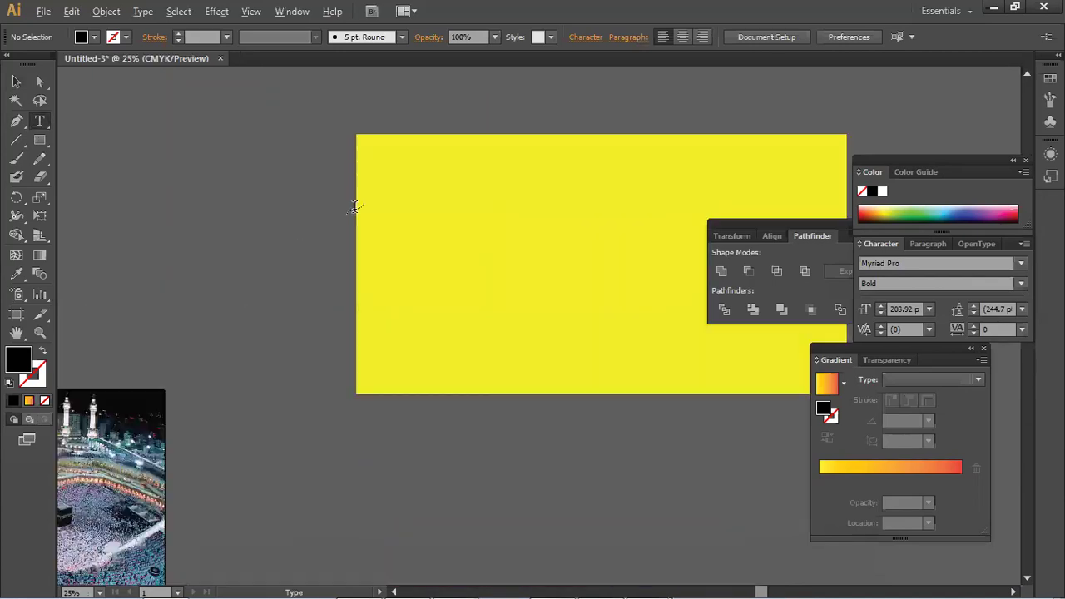
left_click_drag(344, 230, 242, 236)
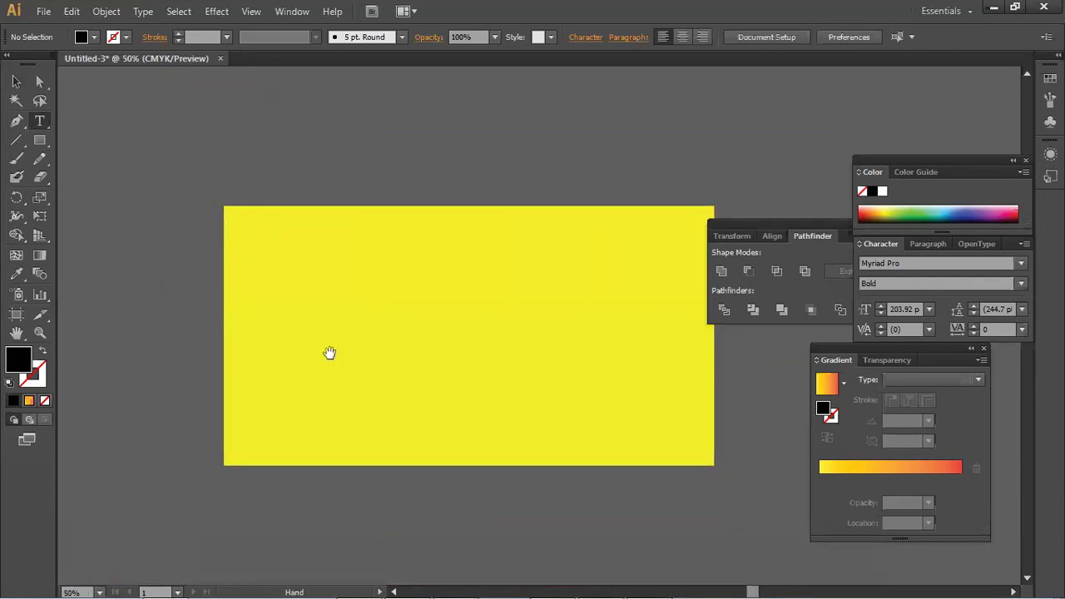
scroll(328, 354, "down", 9)
scroll(379, 374, "down", 4)
scroll(379, 374, "right", 2)
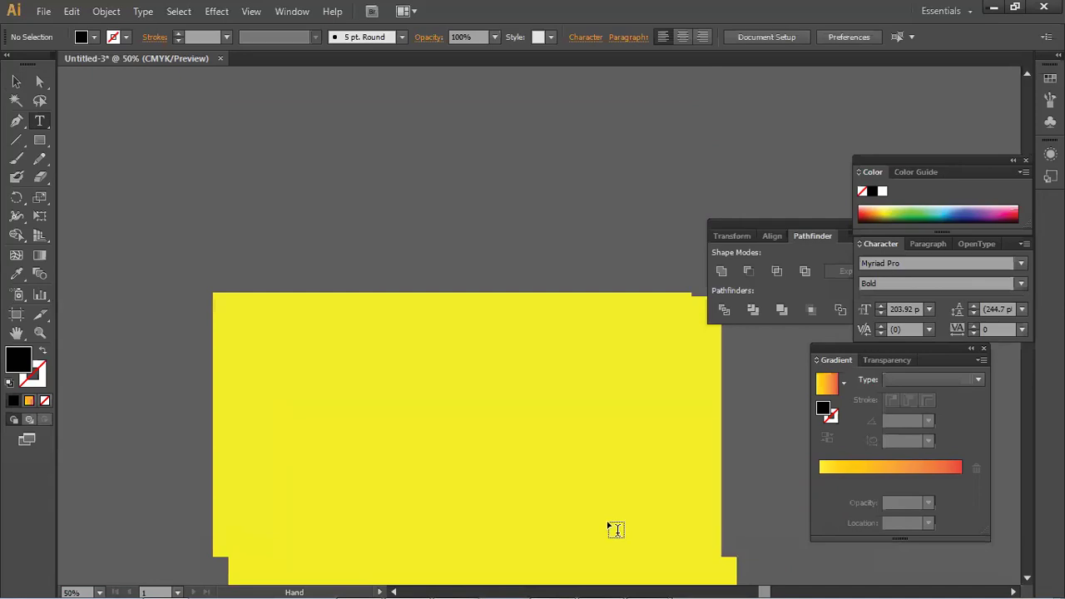
scroll(418, 414, "down", 2)
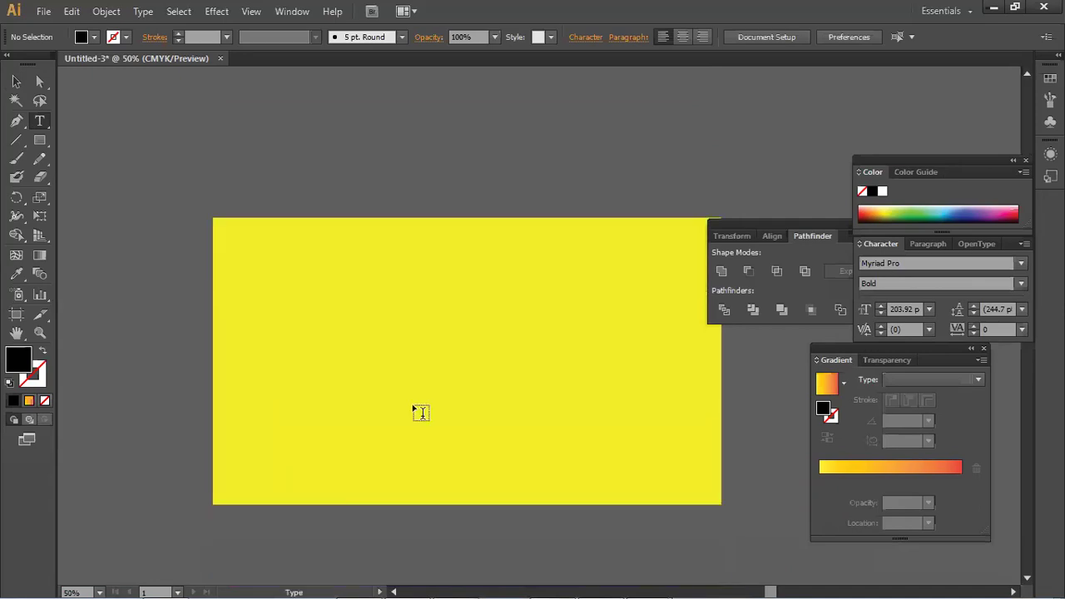
left_click_drag(457, 364, 411, 338)
left_click_drag(39, 121, 75, 121)
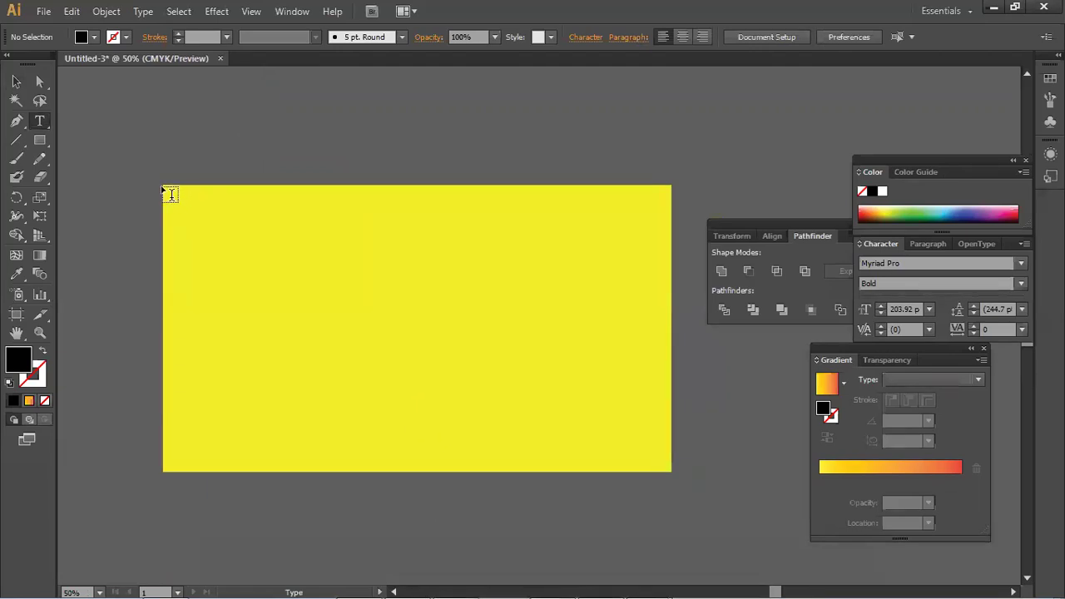
left_click_drag(164, 188, 676, 478)
- Divide the text frame on the yellow rectangle into 6 rows and 7 columns using Area Type Options, with the preview on
left_click(143, 12)
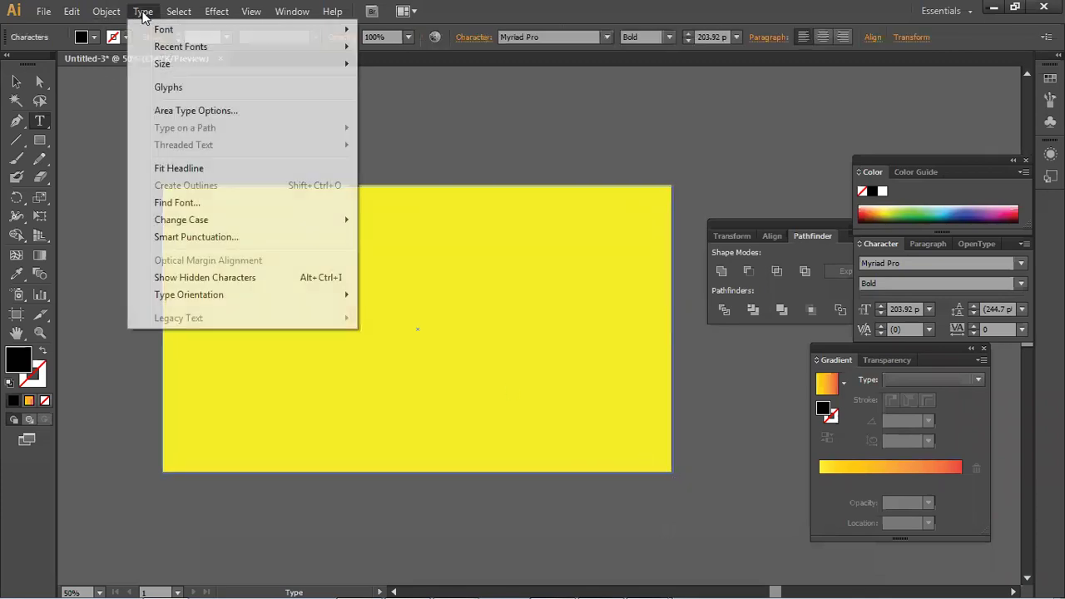
left_click(245, 111)
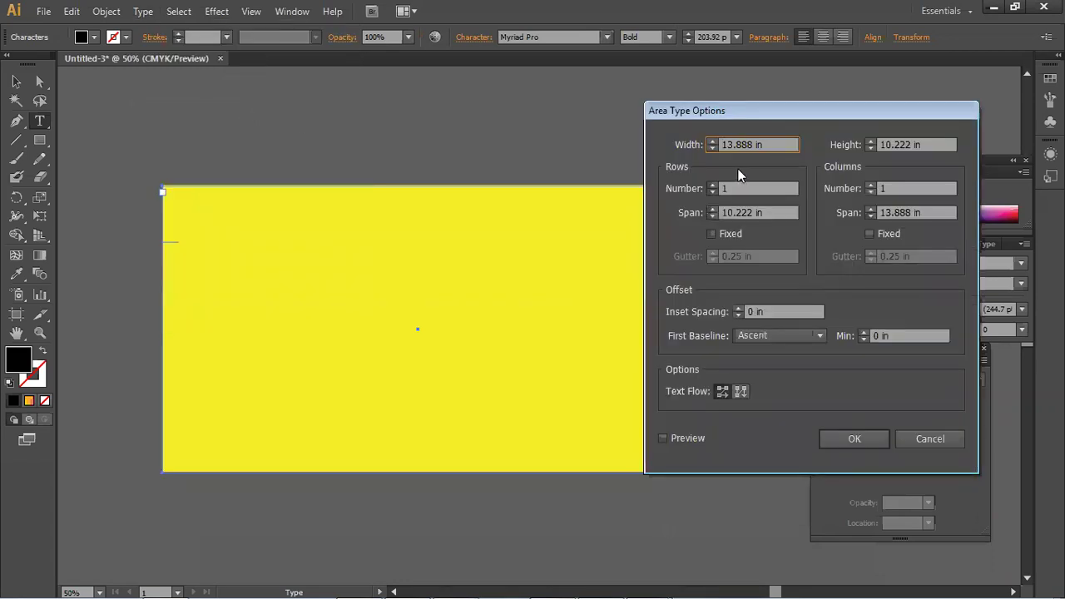
left_click(750, 193)
type("6")
key("Tab")
type("7")
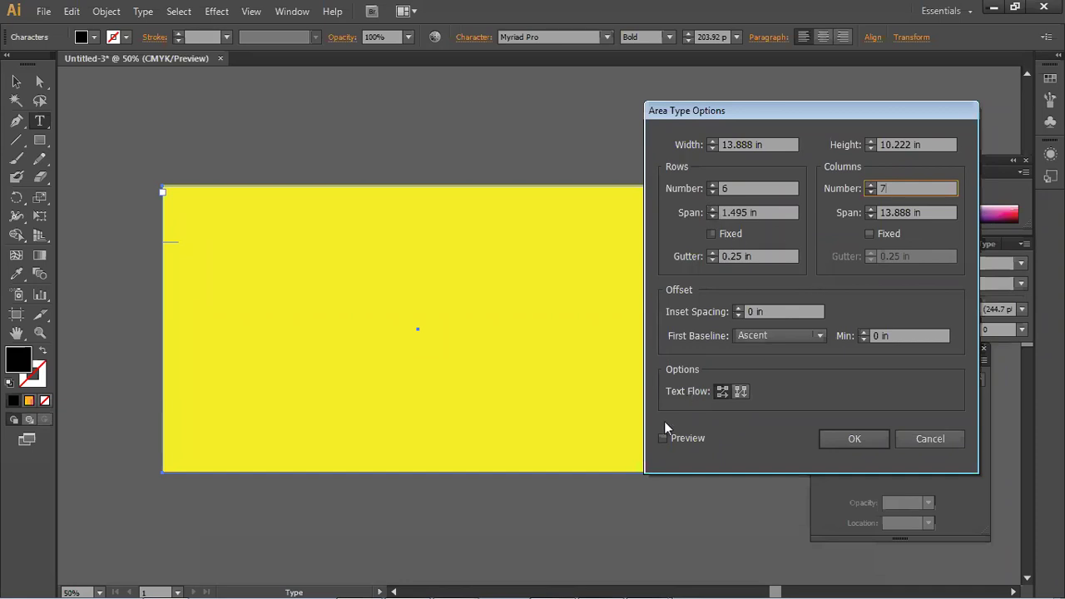
left_click(683, 438)
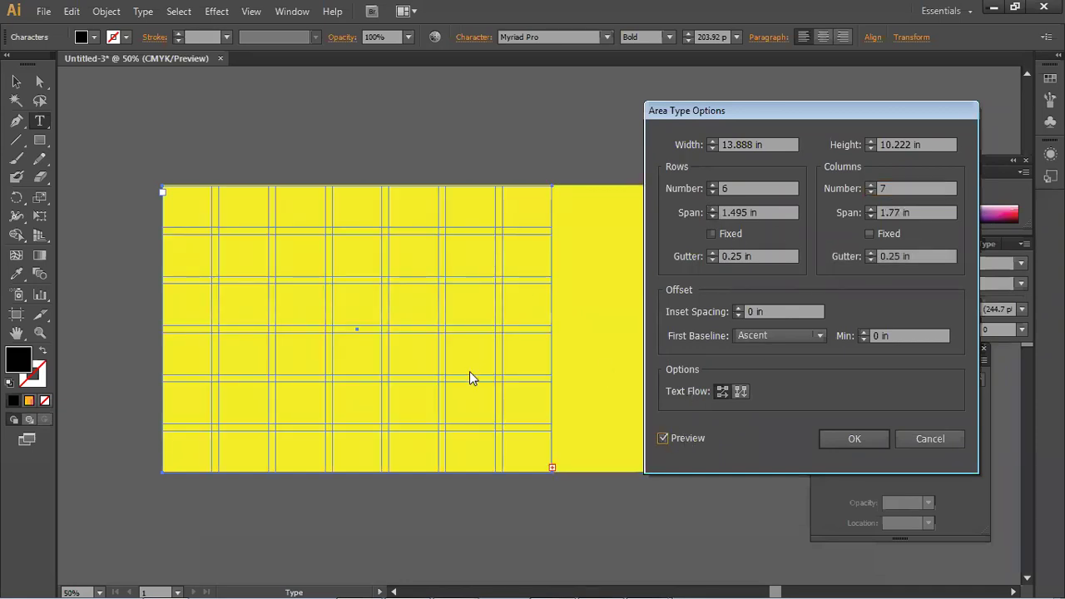
- Set the row gutter of the grid to 0.438 in and apply the area type settings
left_click(715, 253)
left_click(715, 253)
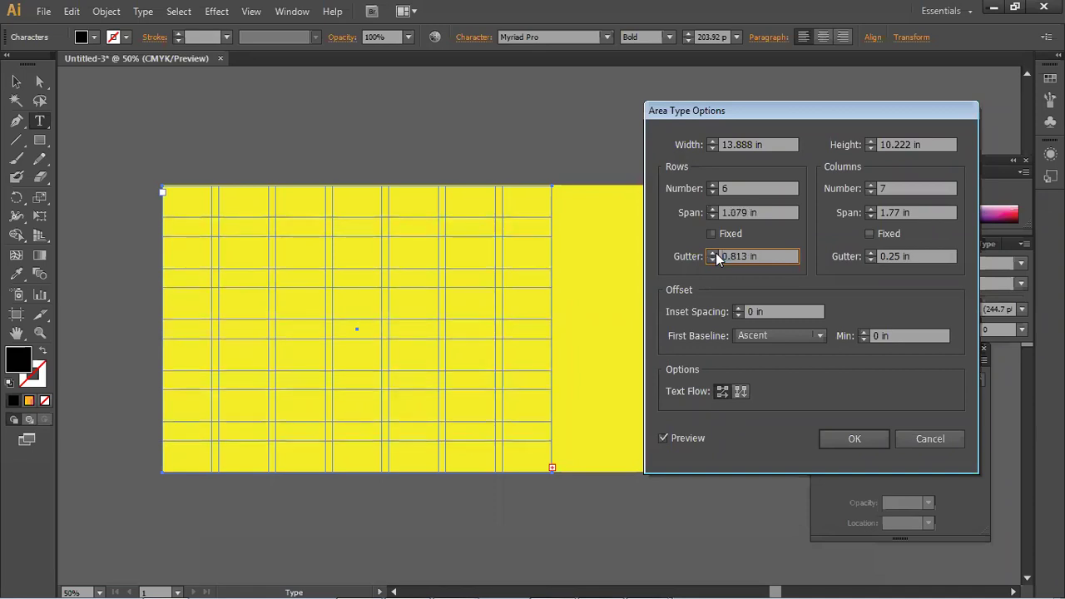
left_click(711, 261)
left_click(711, 260)
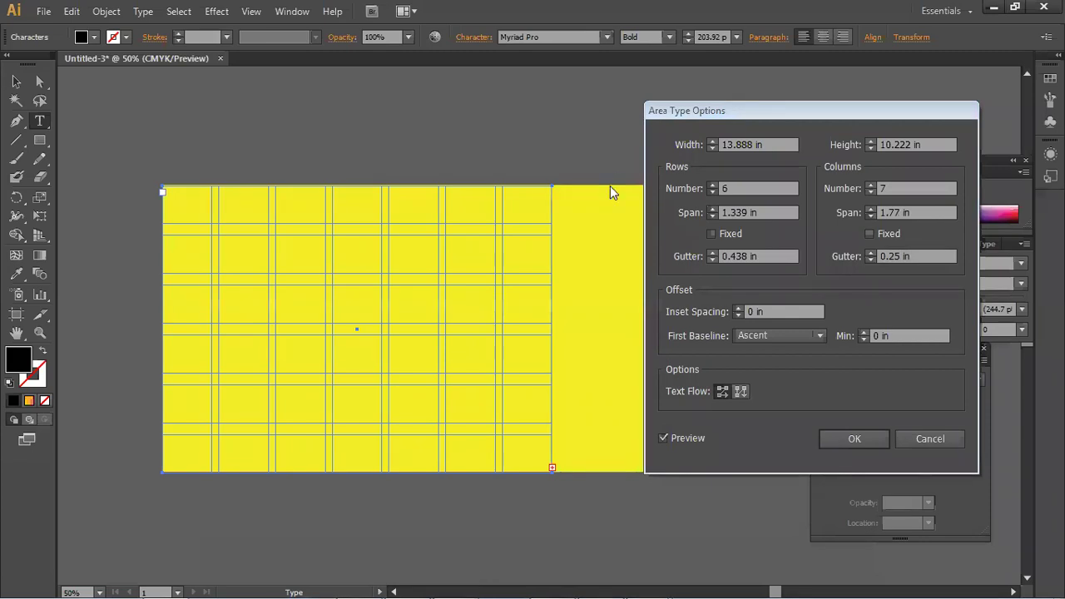
left_click(865, 439)
- Try widening the text grid toward the right edge of the yellow rectangle with the Selection tool, undoing each attempt
left_click(16, 82)
left_click_drag(174, 138, 239, 181)
left_click(347, 296)
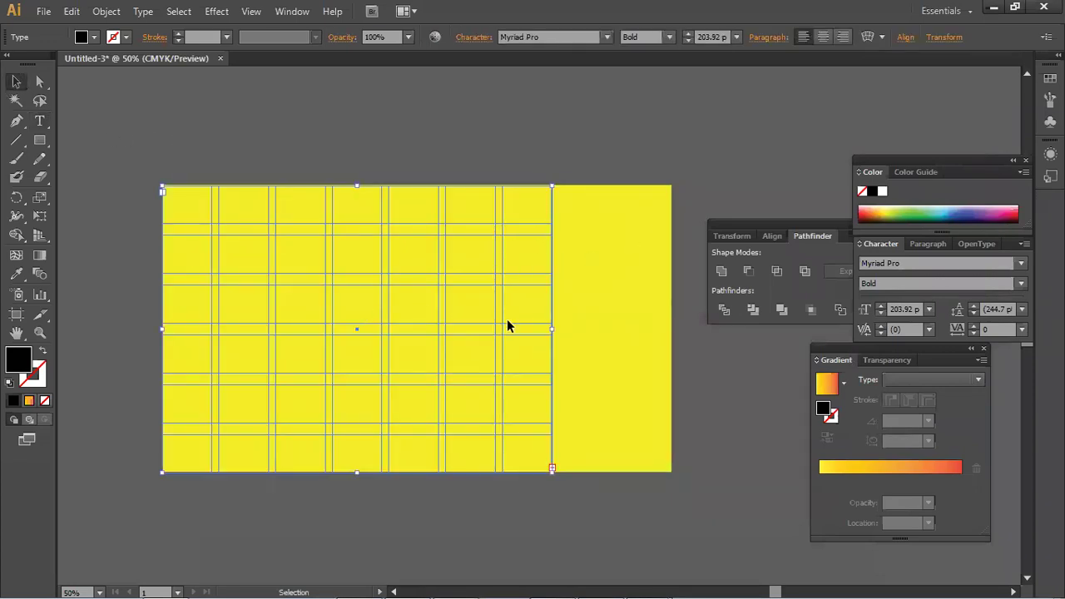
left_click_drag(552, 330, 639, 330)
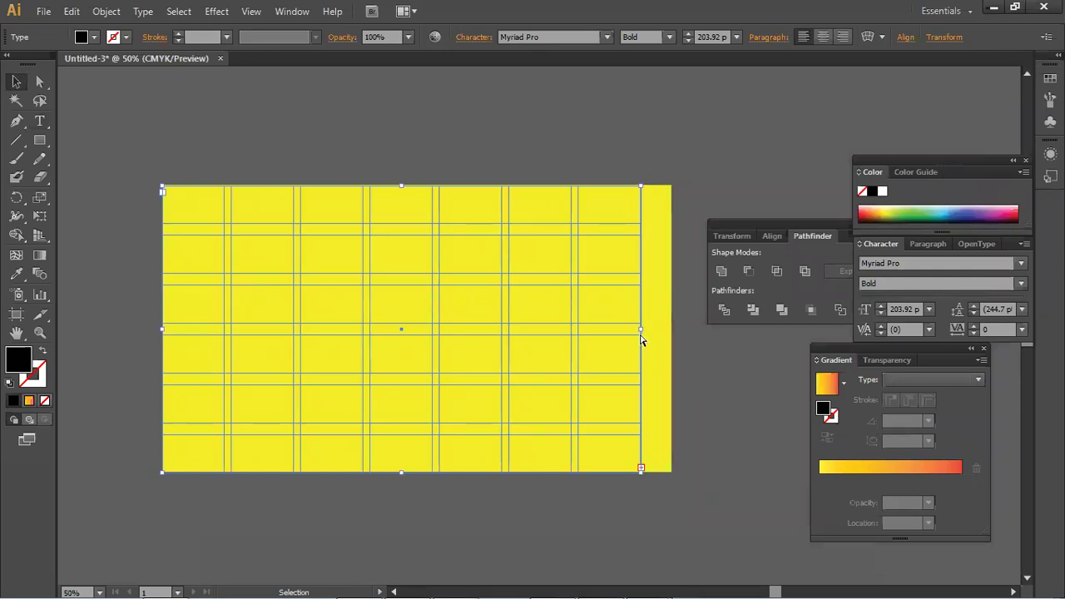
key("ctrl+z")
left_click_drag(552, 330, 670, 329)
key("ctrl+z")
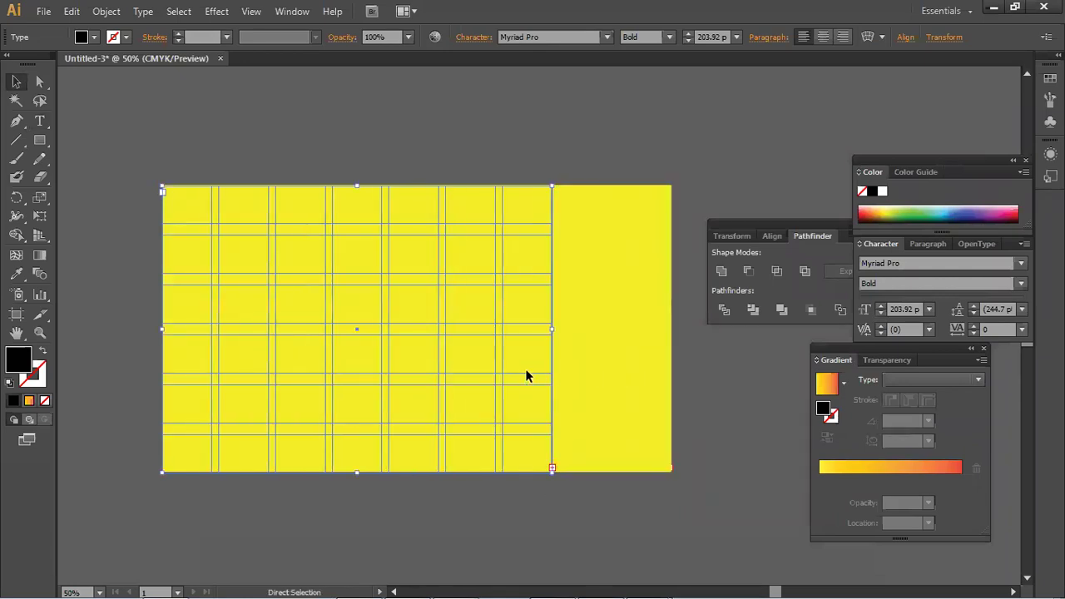
- Extend the text frame's right edge to the yellow rectangle's right edge with the Direct Selection tool and reselect the whole frame
left_click(39, 81)
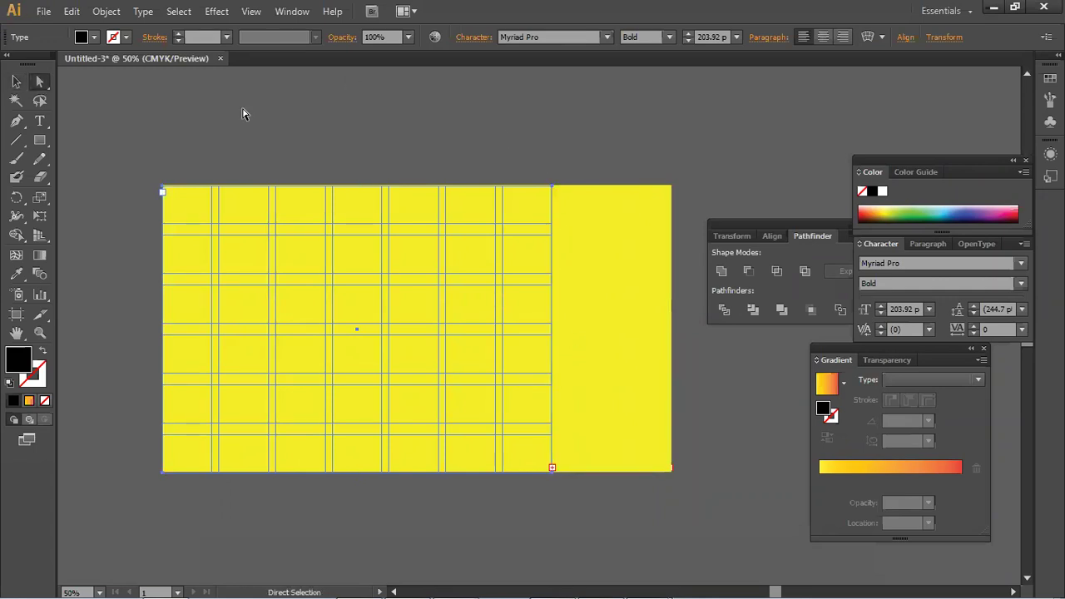
left_click_drag(610, 152, 533, 507)
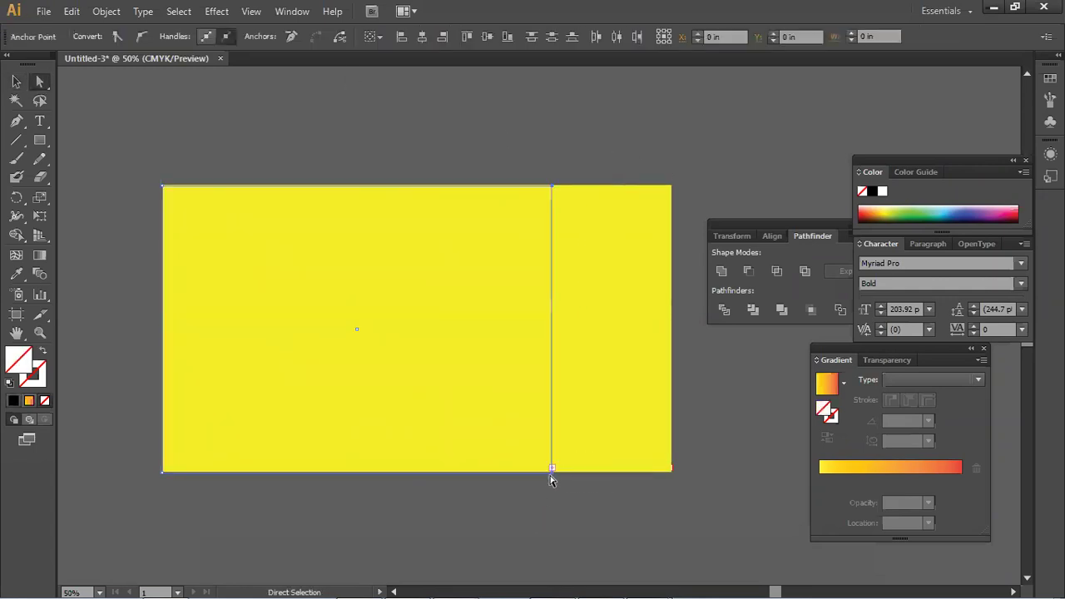
left_click_drag(551, 472, 672, 473)
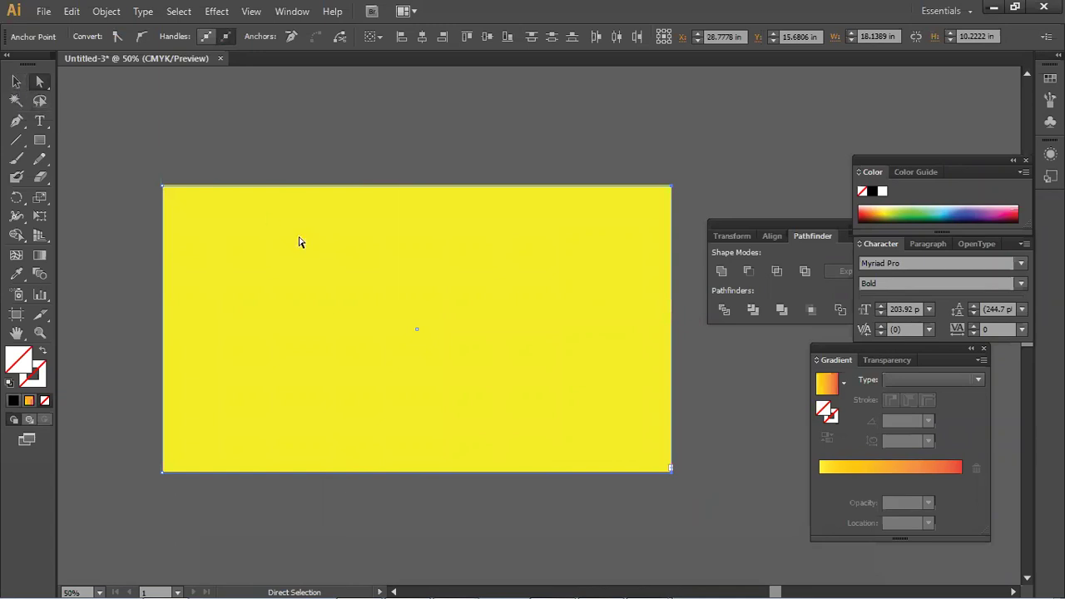
left_click(12, 82)
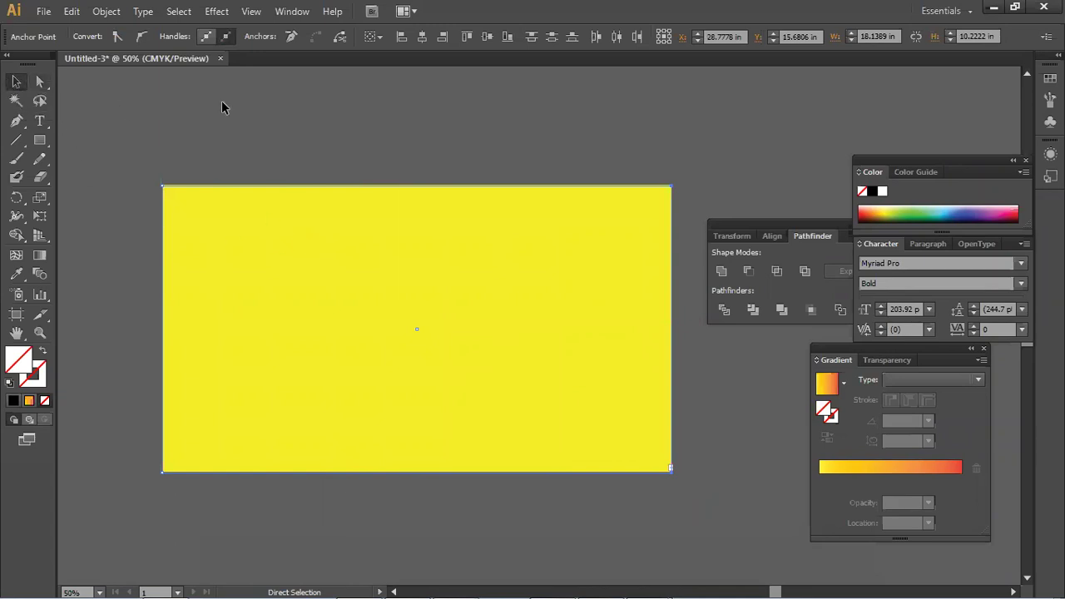
left_click(371, 253)
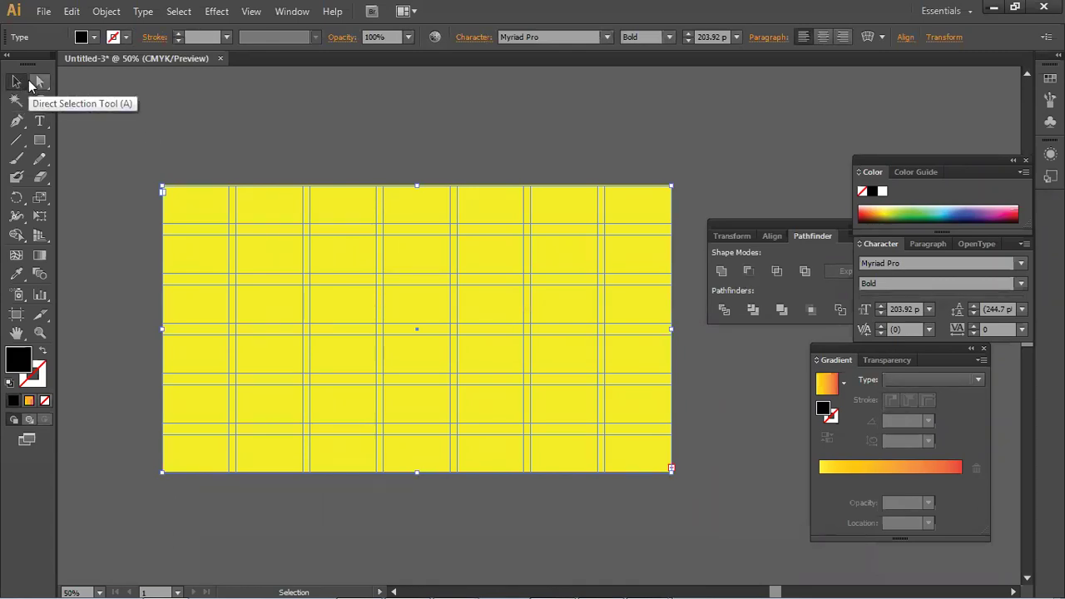
- Deselect the text grid on the yellow rectangle
left_click(61, 98)
left_click(502, 347)
left_click(507, 506)
left_click_drag(516, 473, 361, 368)
key("a")
key("ctrl+shift+a")
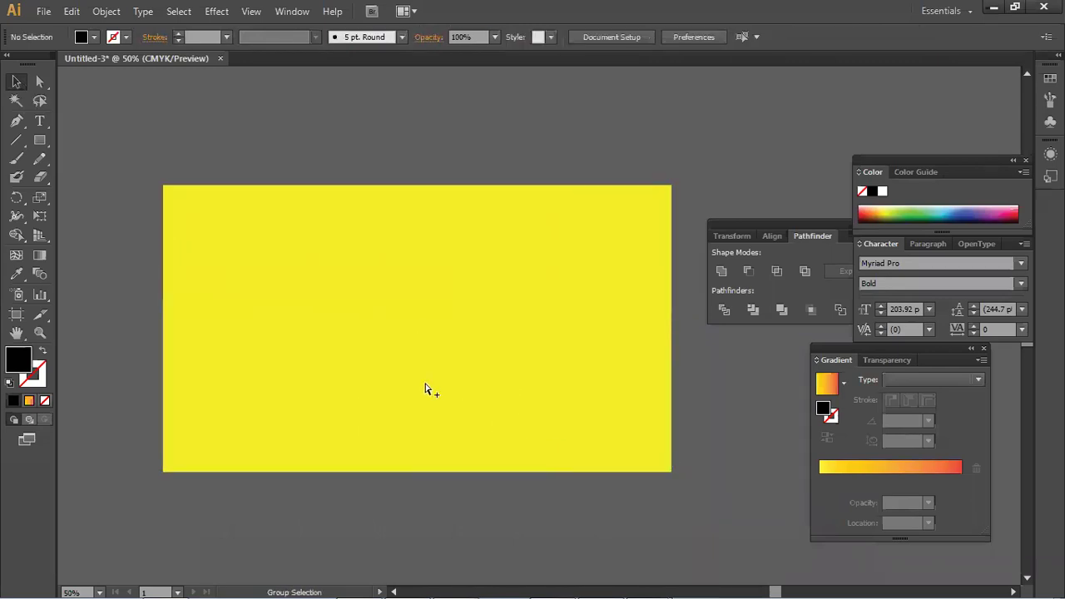
left_click(542, 463)
left_click_drag(163, 251, 475, 400)
- Draw an area type frame about 12.9 in wide and 6.8 in high in the empty space between the two yellow rectangles
left_click(39, 121)
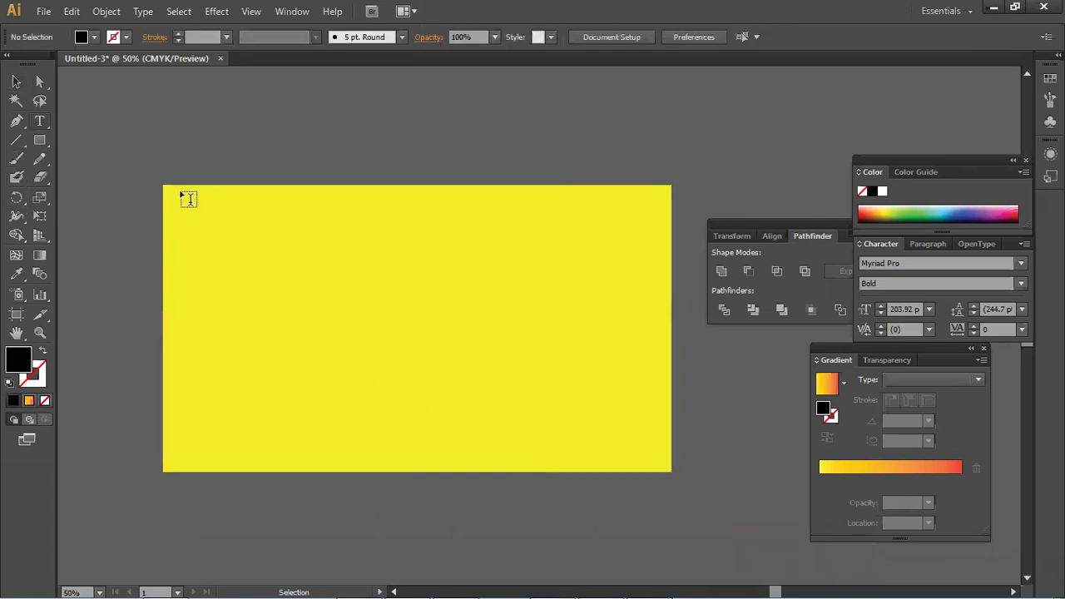
scroll(308, 333, "down", 5)
left_click_drag(198, 299, 560, 491)
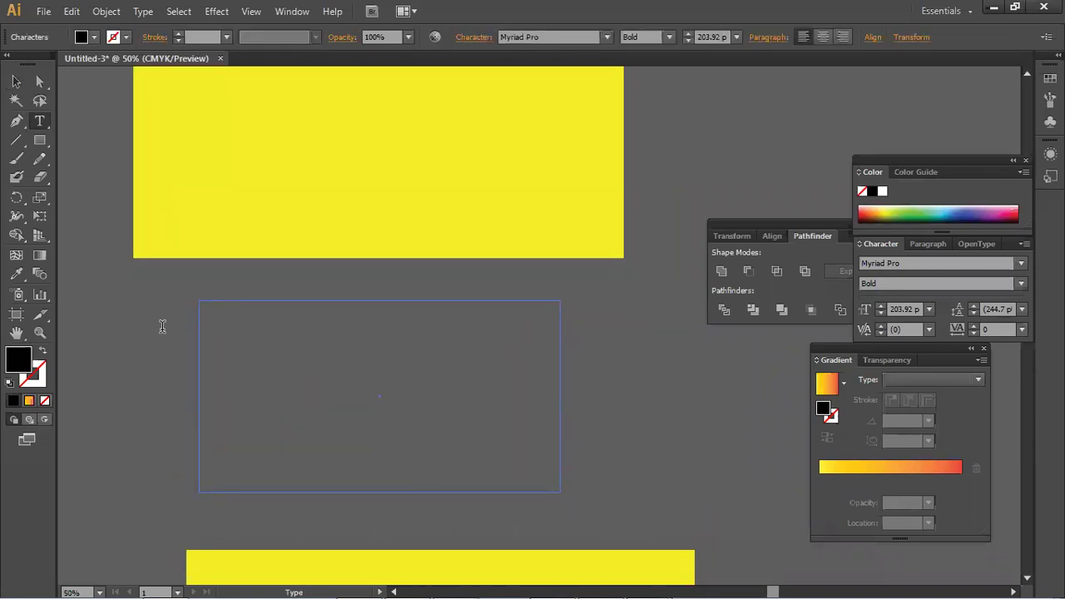
- Divide the new text frame into 6 rows and 7 columns using Area Type Options, with the preview on
left_click(133, 12)
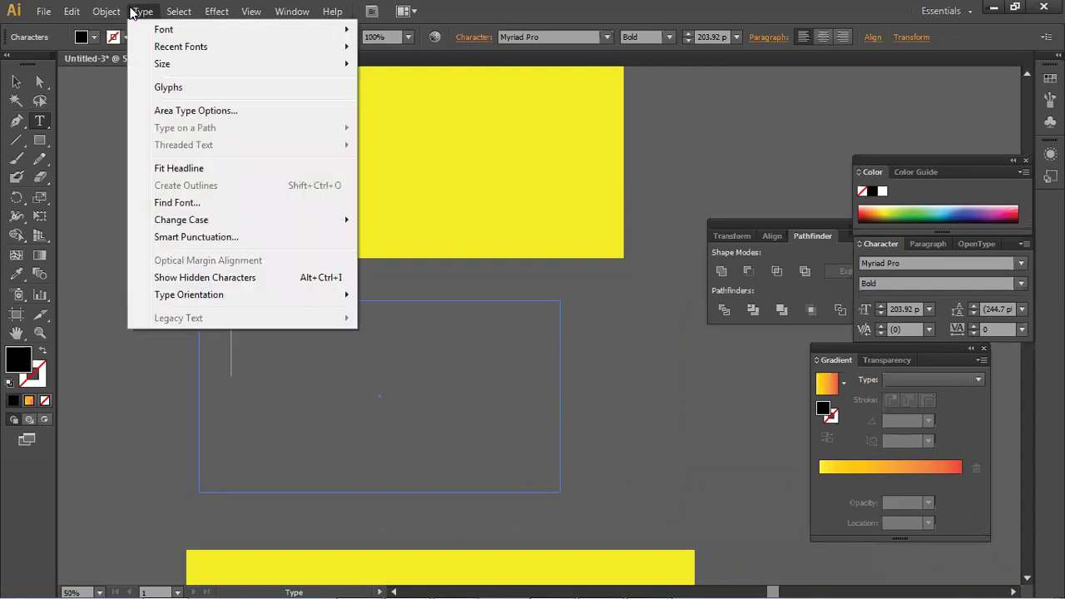
left_click(241, 110)
left_click(753, 188)
type("6")
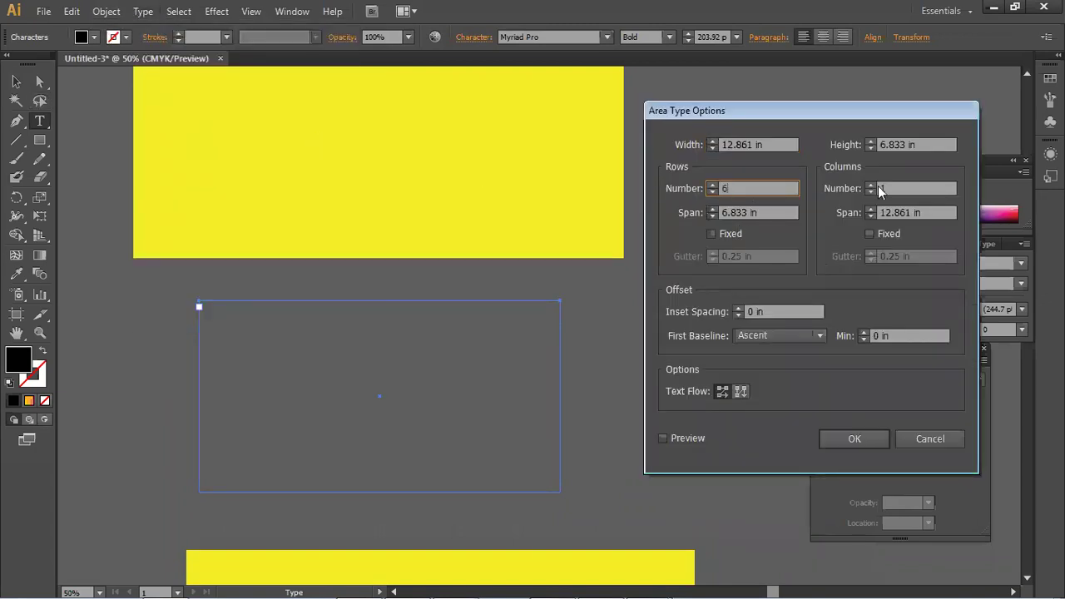
left_click(925, 188)
type("7")
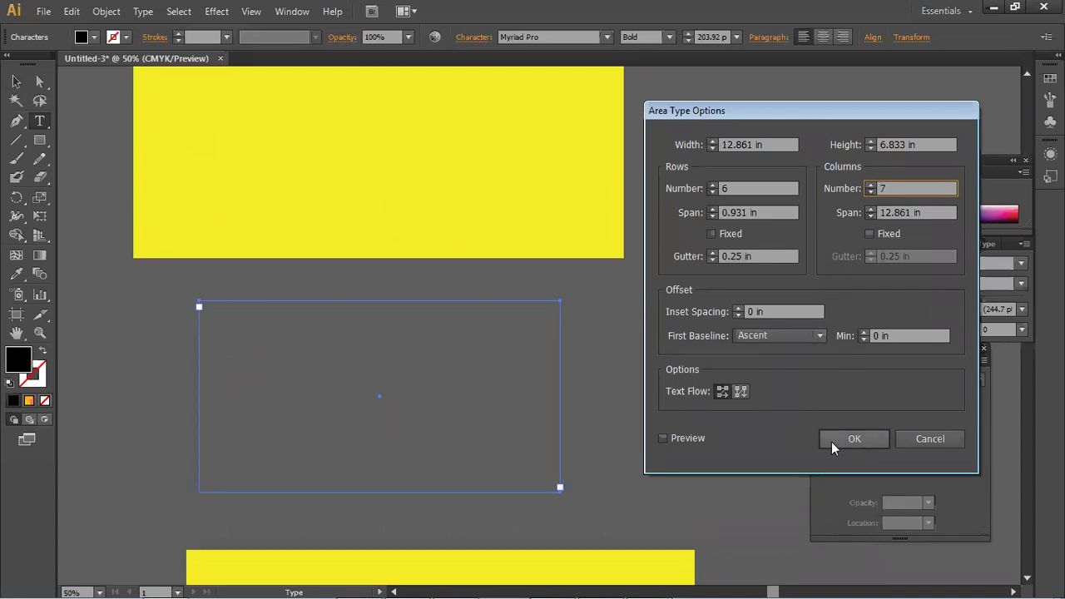
left_click(686, 443)
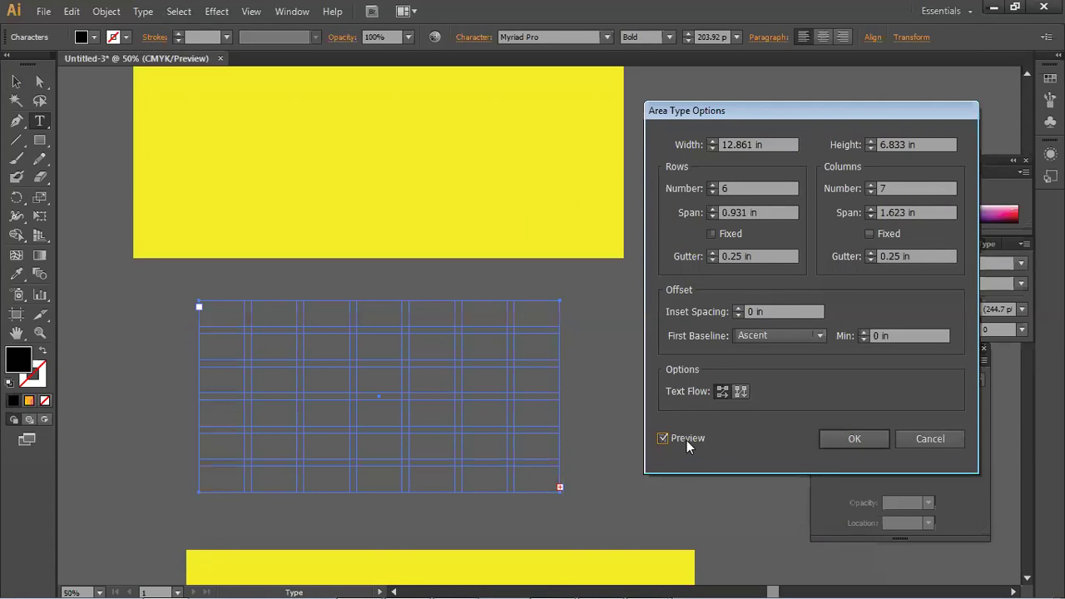
left_click(842, 442)
- Widen the text frame by moving its right edge outward with the Direct Selection tool and reselect the whole frame
left_click(41, 82)
left_click(604, 334)
left_click_drag(535, 280, 683, 492)
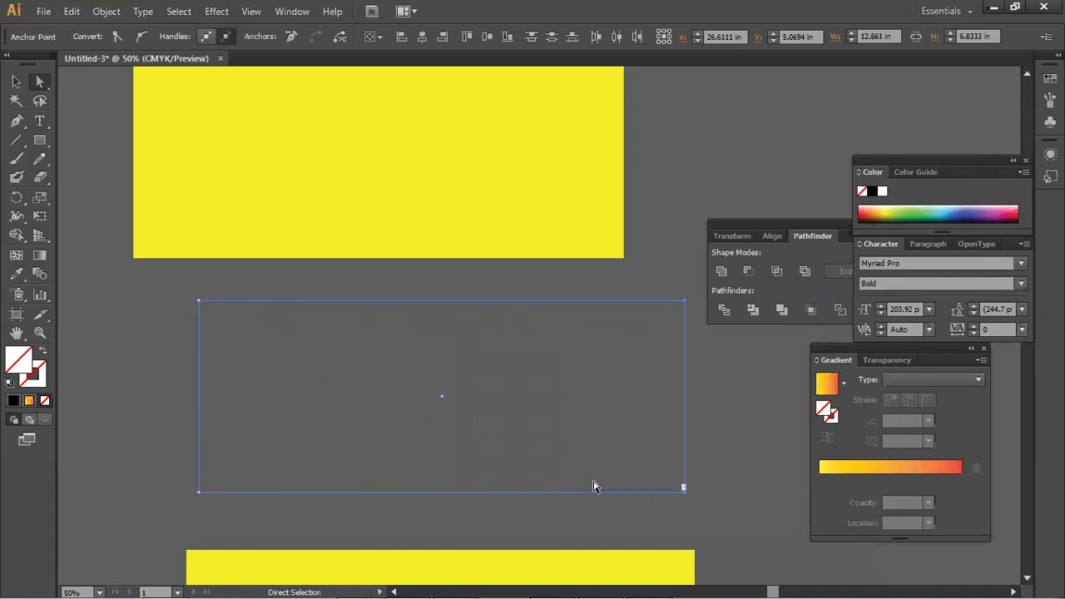
left_click(18, 89)
left_click(79, 256)
left_click_drag(170, 324, 360, 427)
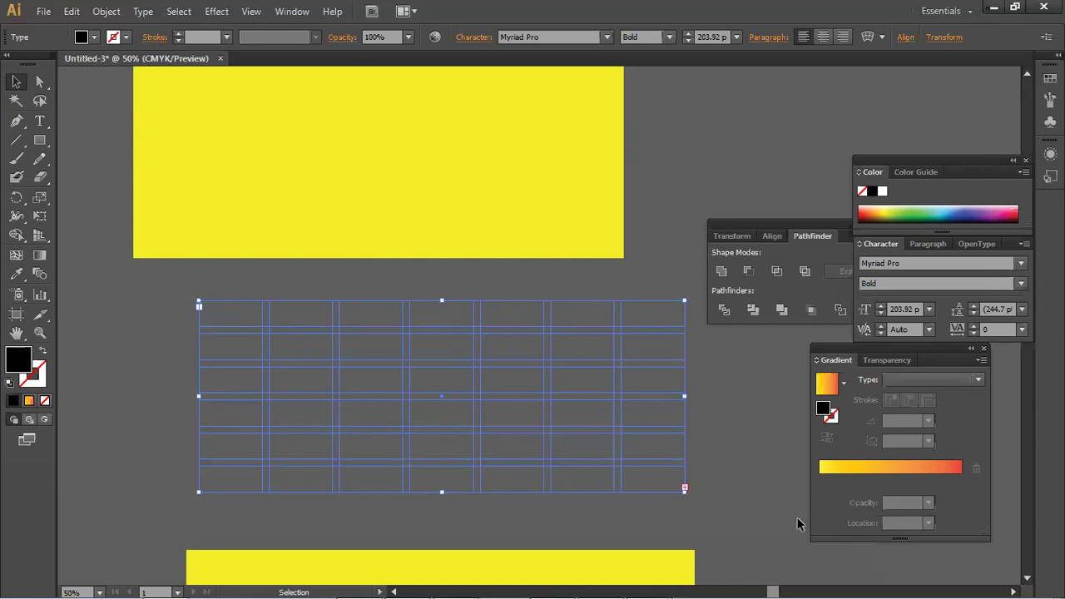
- Stretch the bottom edge of the text grid down to just above the lower yellow rectangle with the Selection tool
left_click(752, 309)
left_click(713, 418)
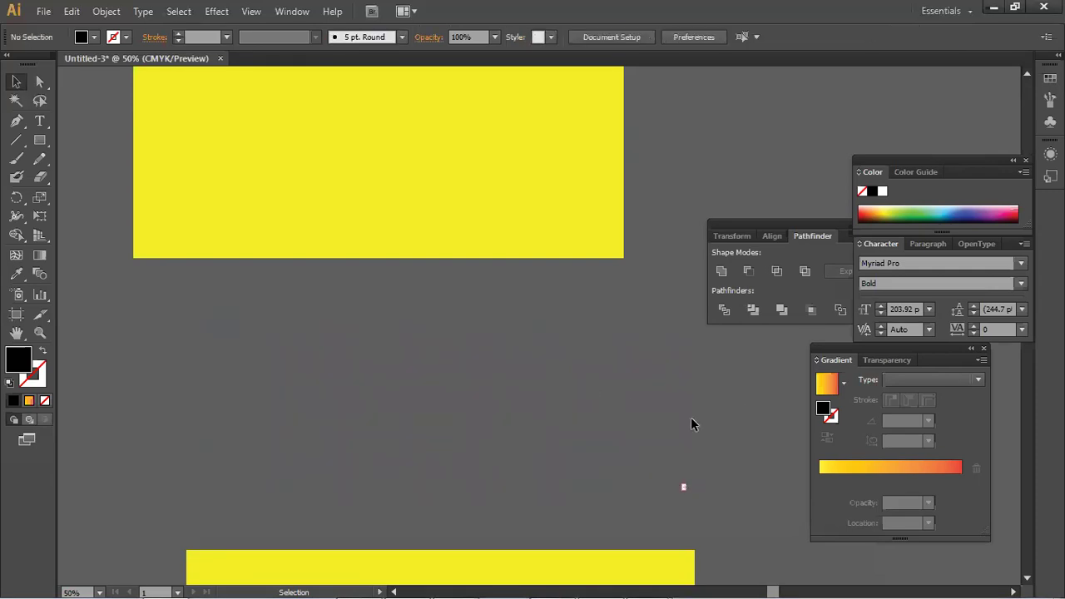
left_click(593, 414)
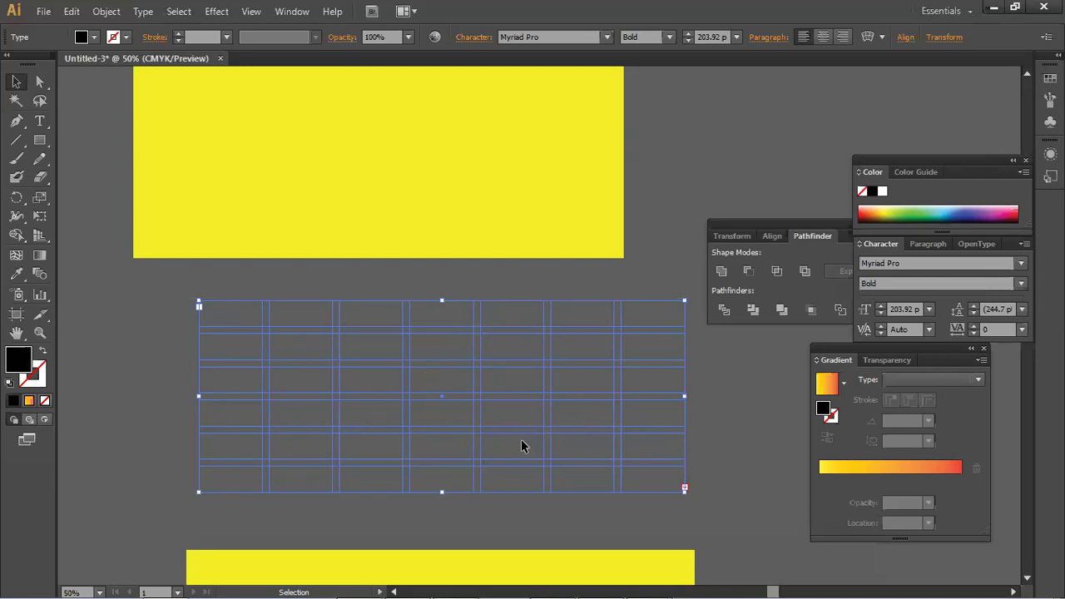
scroll(521, 447, "down", 1)
left_click_drag(443, 453, 442, 484)
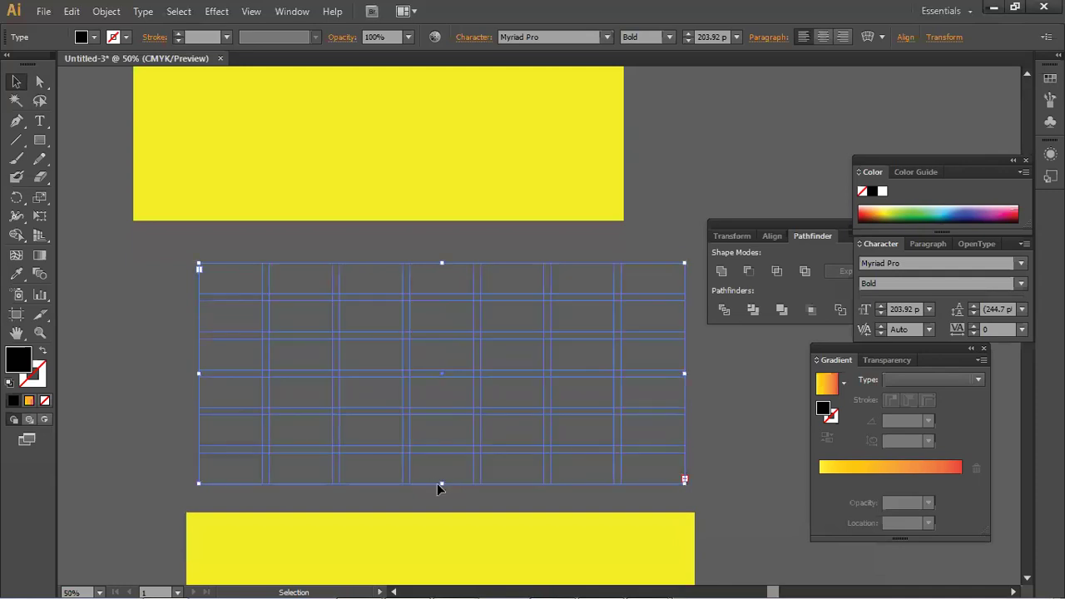
left_click(713, 440)
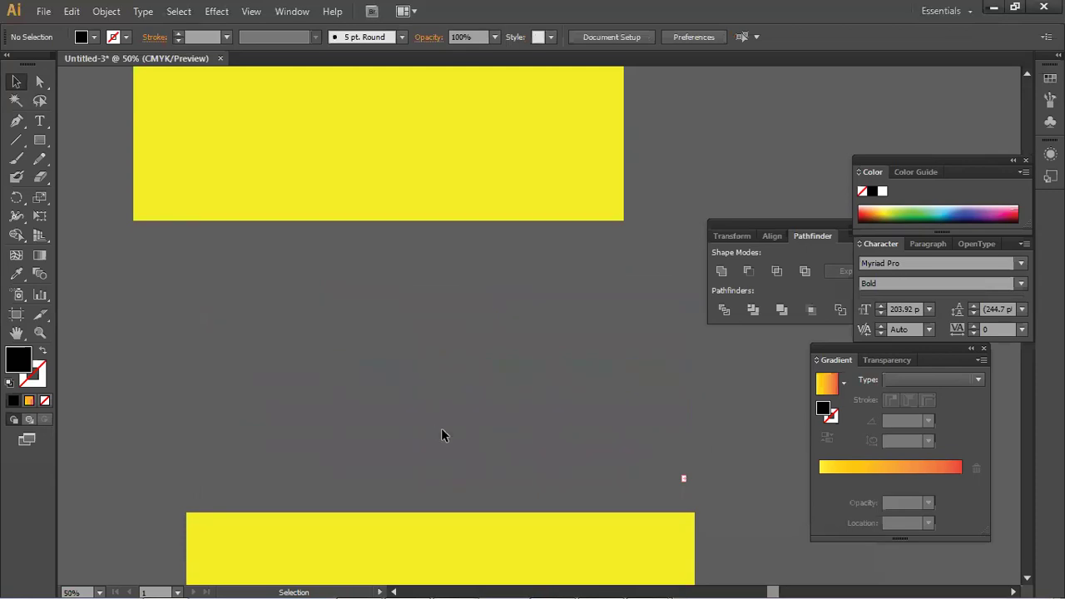
key("ctrl+z")
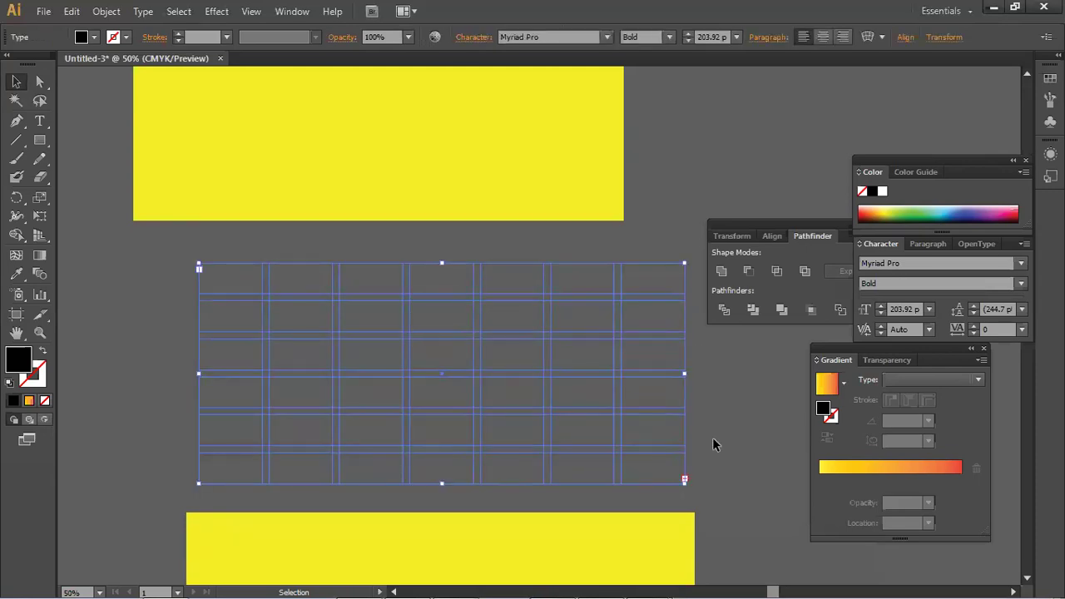
left_click_drag(441, 482, 442, 507)
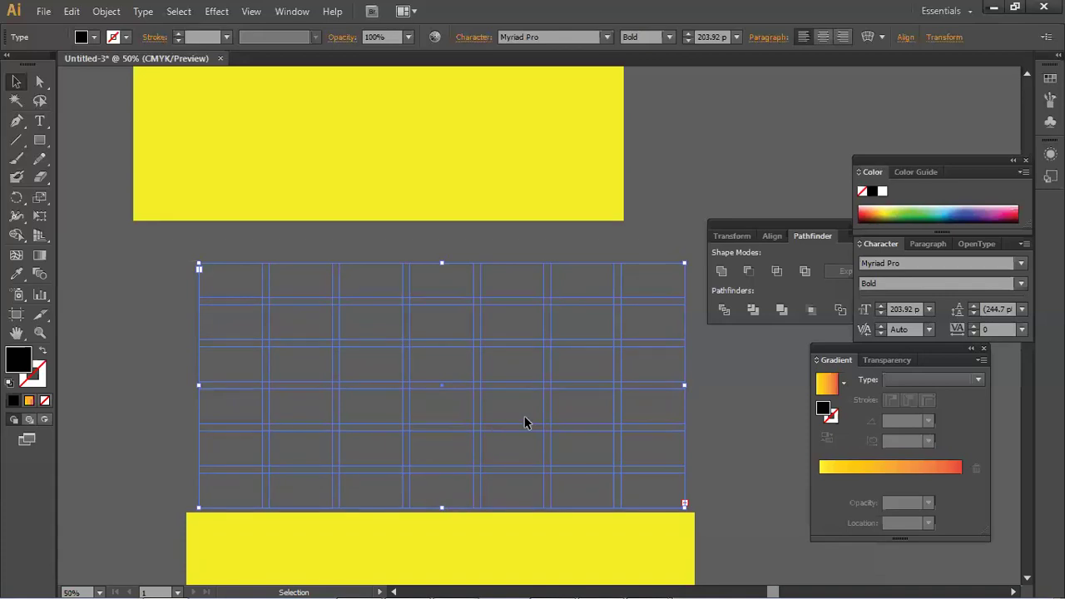
scroll(524, 422, "down", 3)
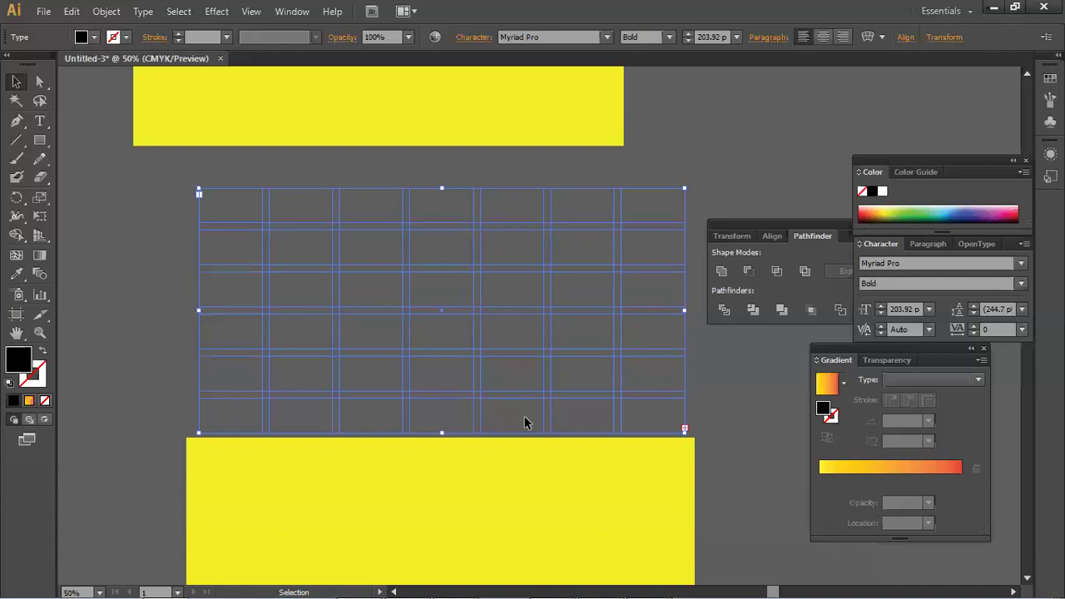
scroll(525, 422, "up", 2)
scroll(524, 420, "up", 2)
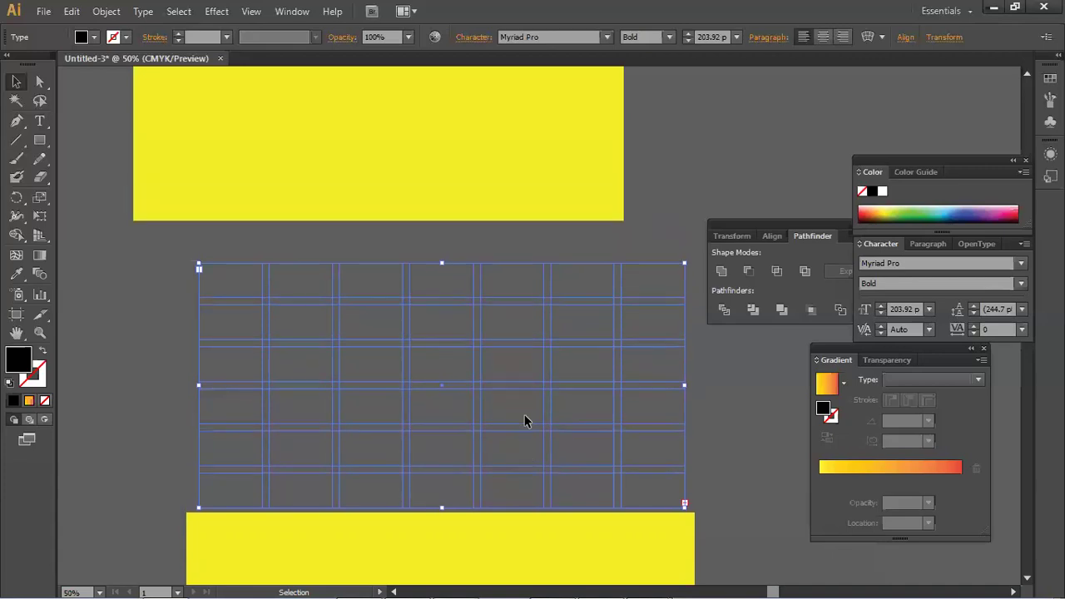
left_click(38, 335)
key("h")
left_click_drag(656, 397, 221, 375)
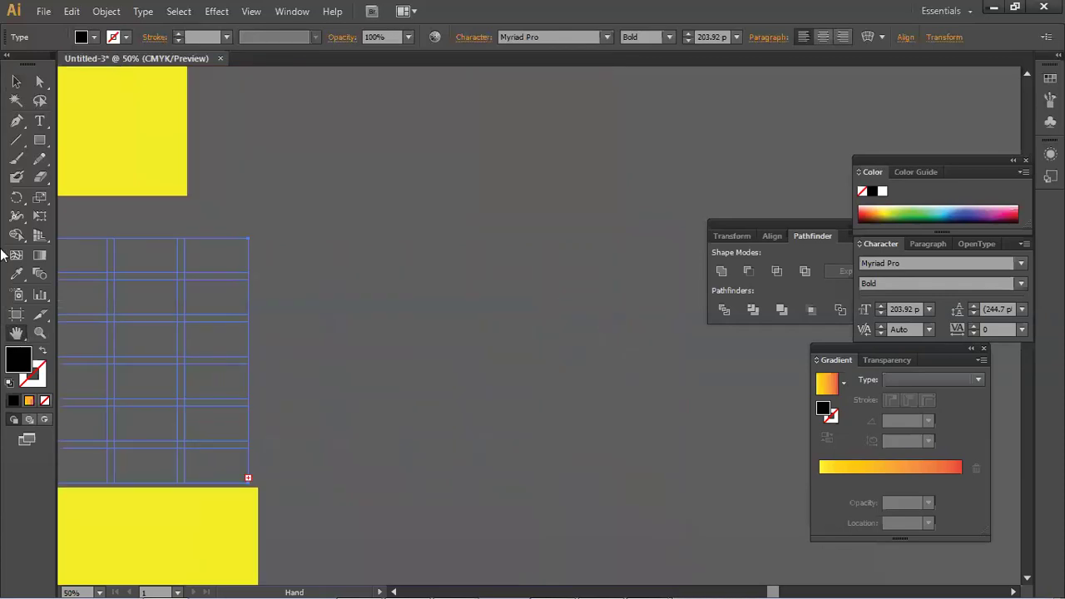
left_click_drag(249, 327, 616, 336)
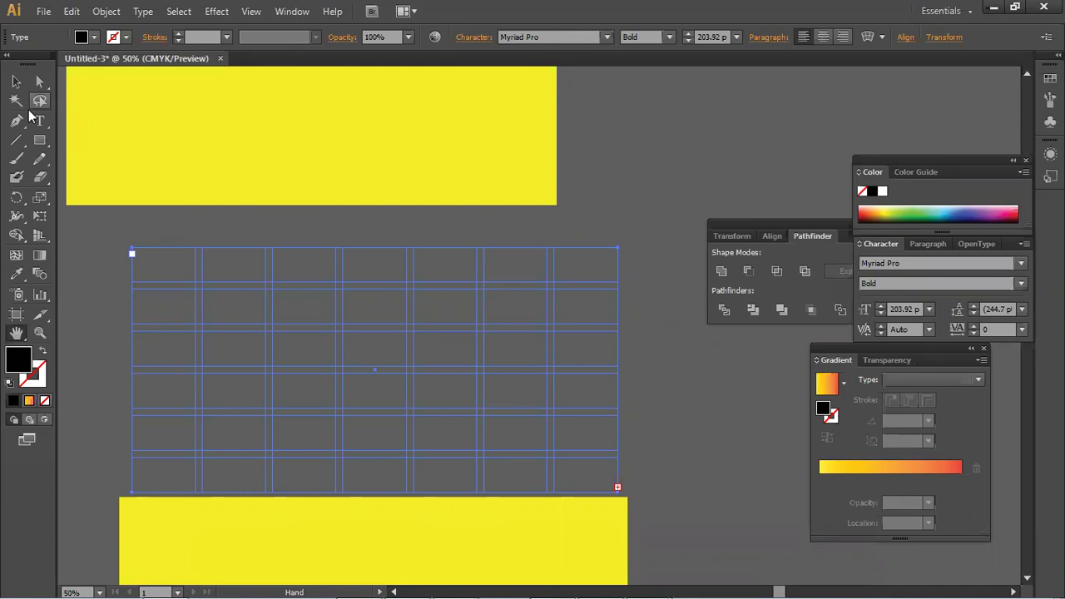
- Bring up the Zoom Cloud Meetings window and minimize it again
mouse_move(761, 586)
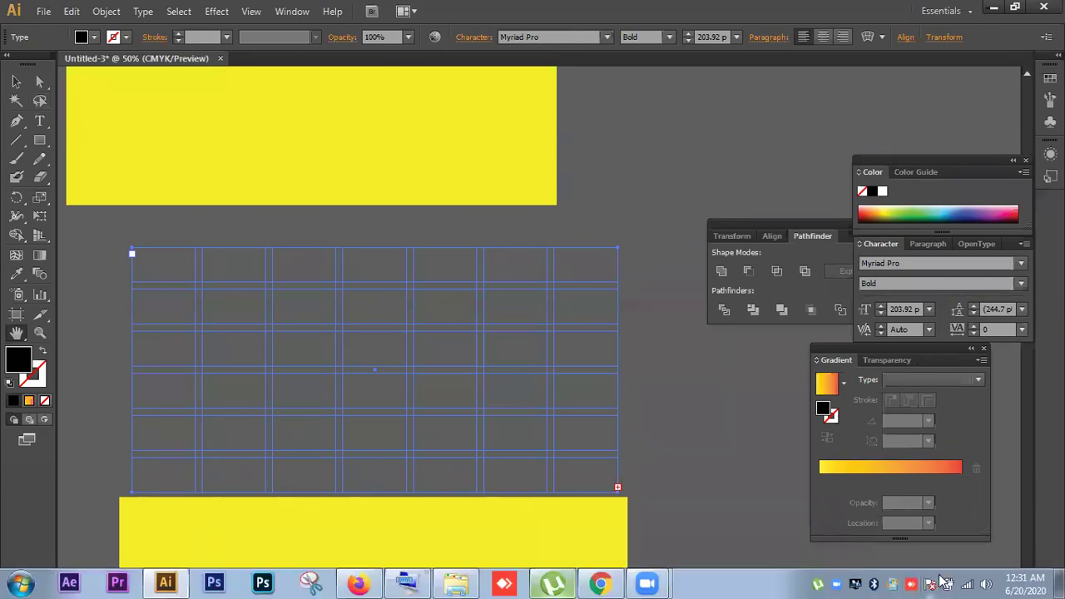
mouse_move(647, 583)
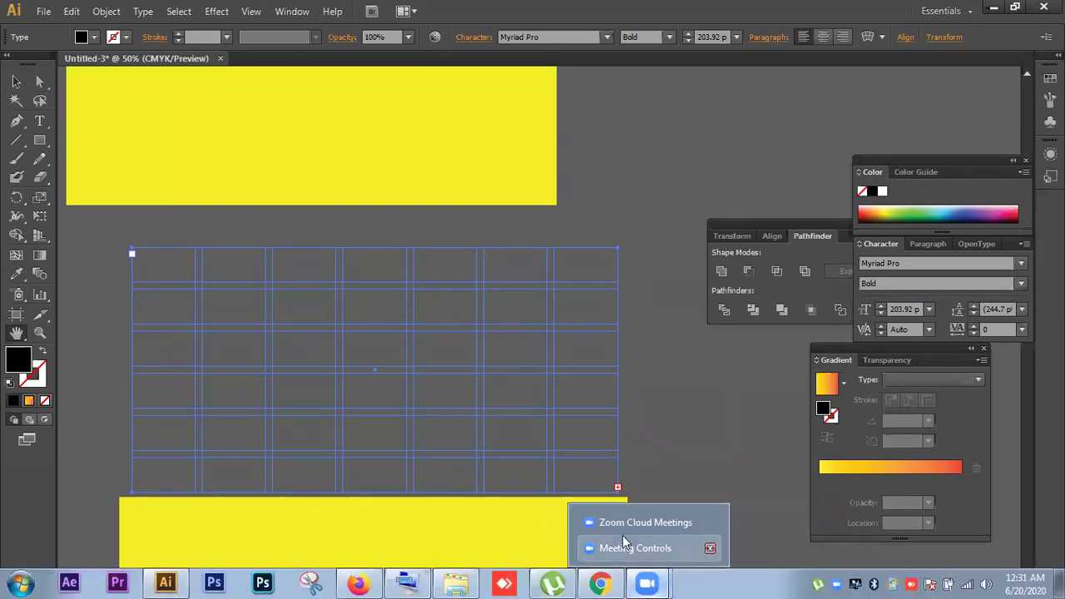
left_click(640, 524)
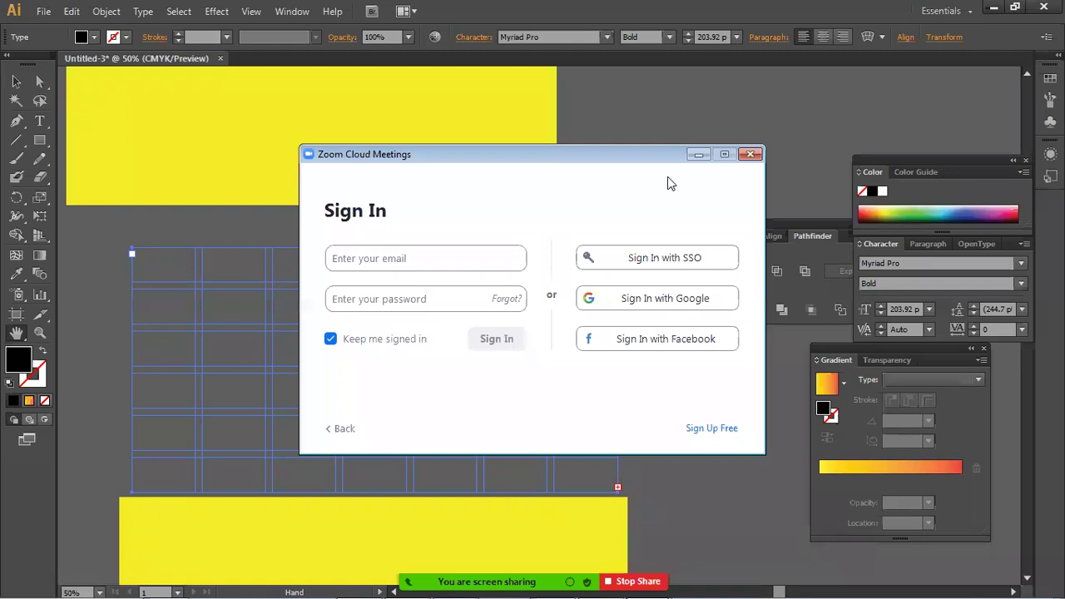
left_click(694, 152)
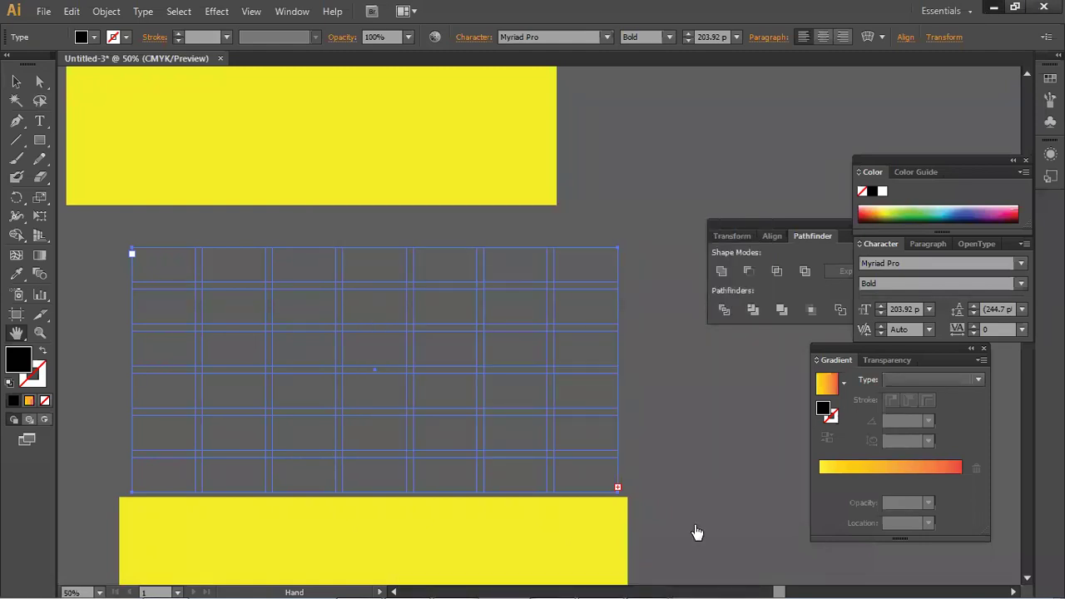
left_click(666, 586)
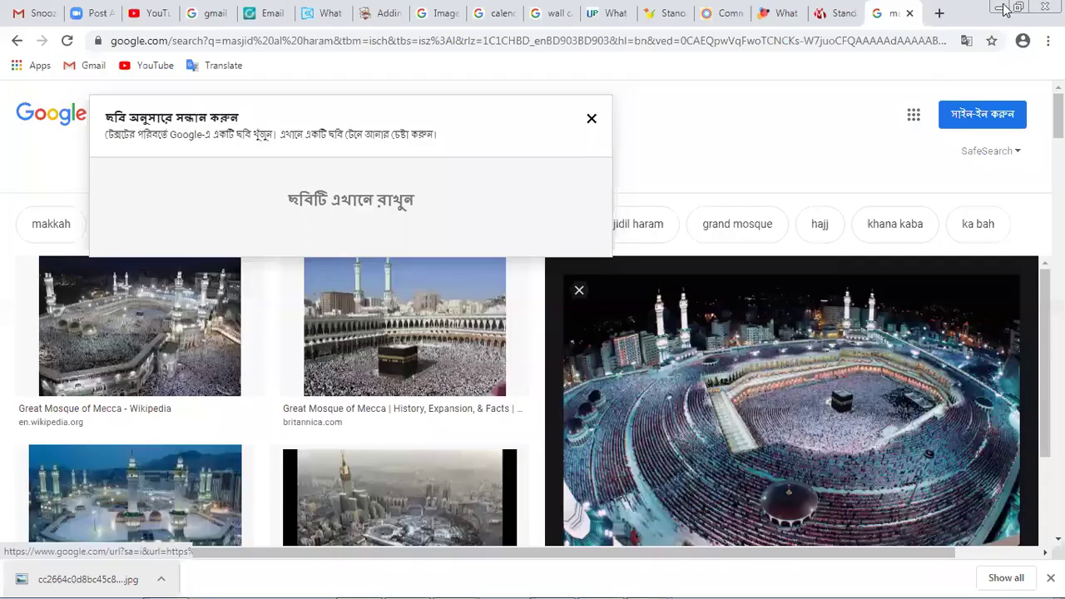
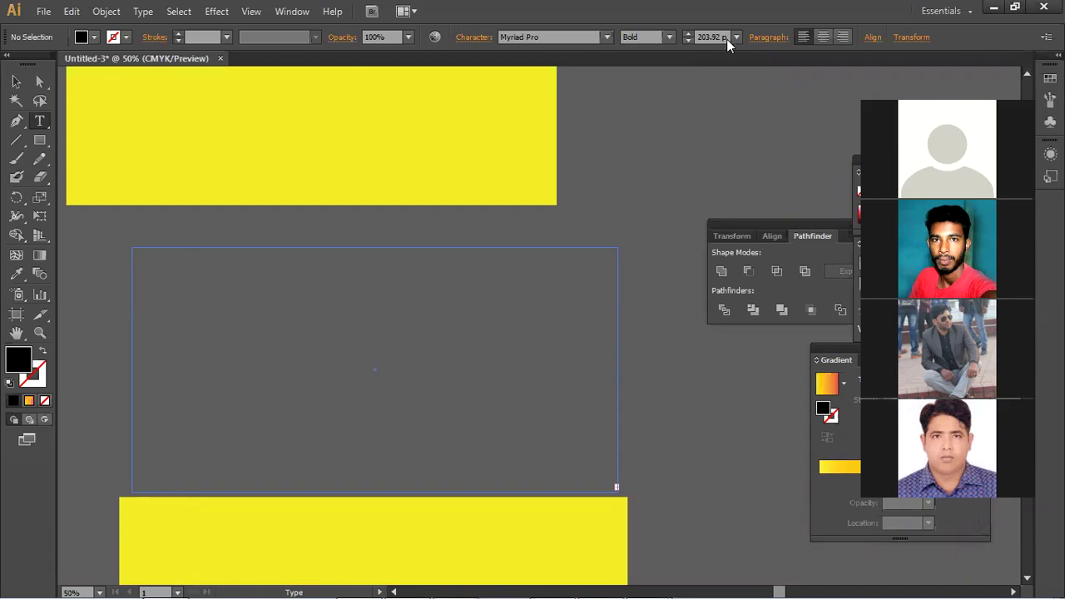
- Move the text grid slightly to the right above the lower yellow rectangle with the Selection tool
left_click(16, 81)
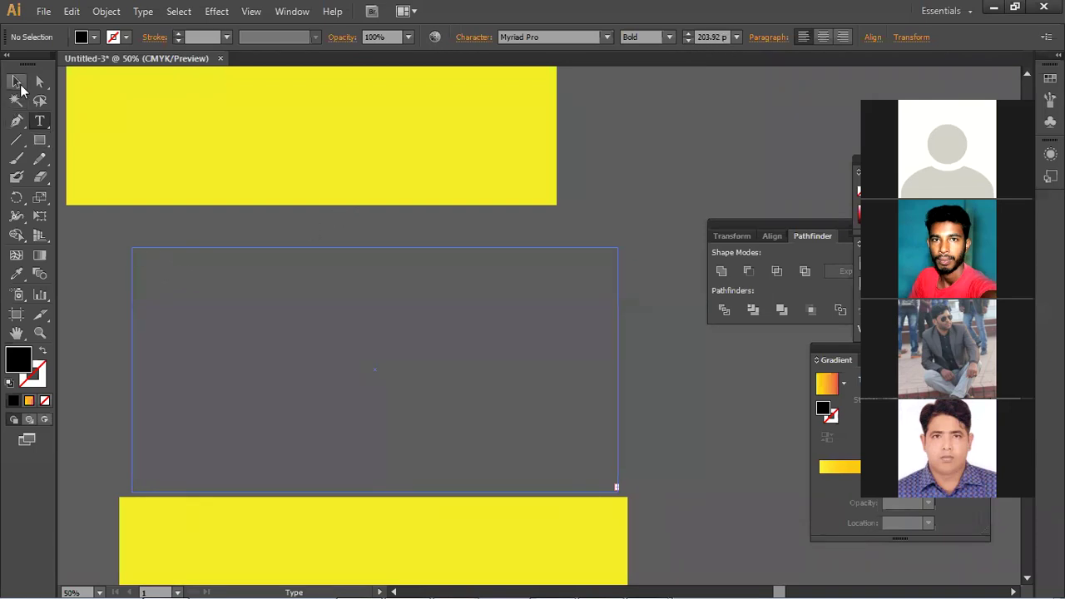
left_click(42, 121)
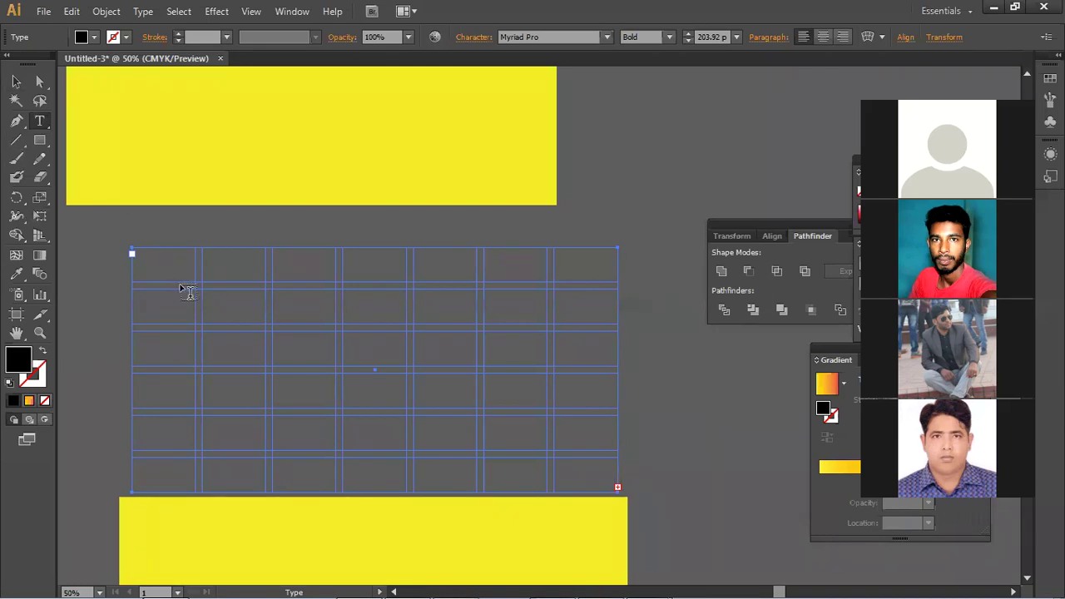
left_click(165, 253)
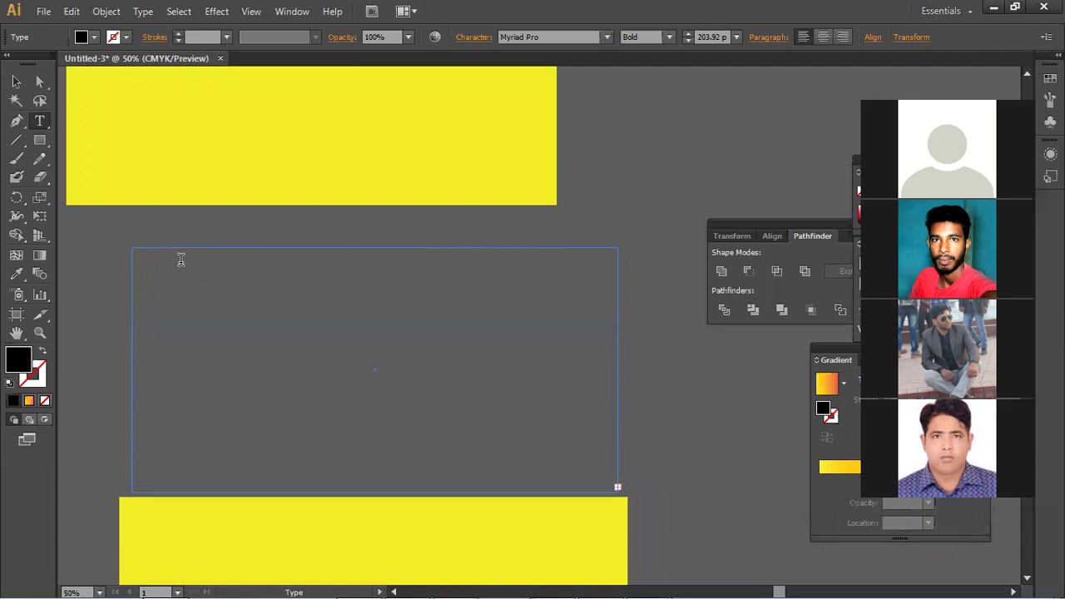
left_click(16, 80)
left_click_drag(192, 249, 229, 246)
- Try to enter the test text "tytgiu" in the grid's first cell, and delete the resulting text object
mouse_move(436, 580)
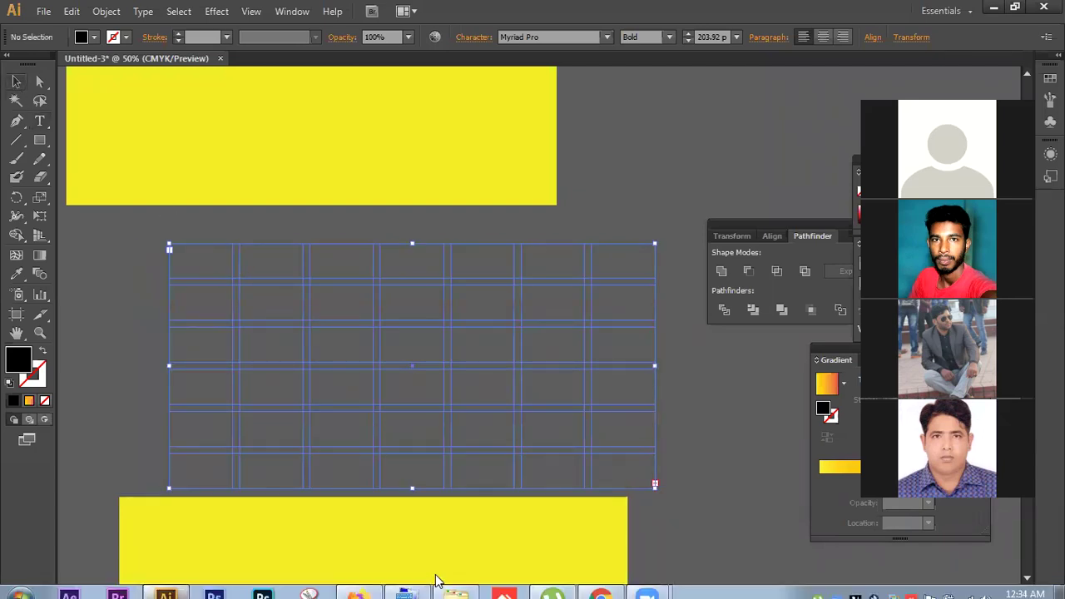
key("t")
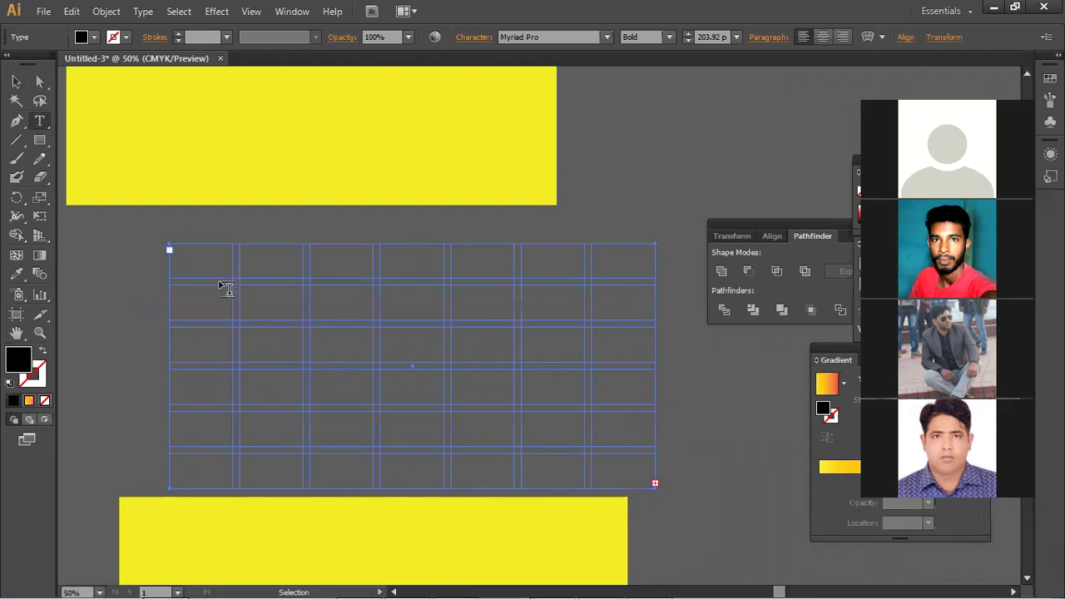
left_click(214, 268)
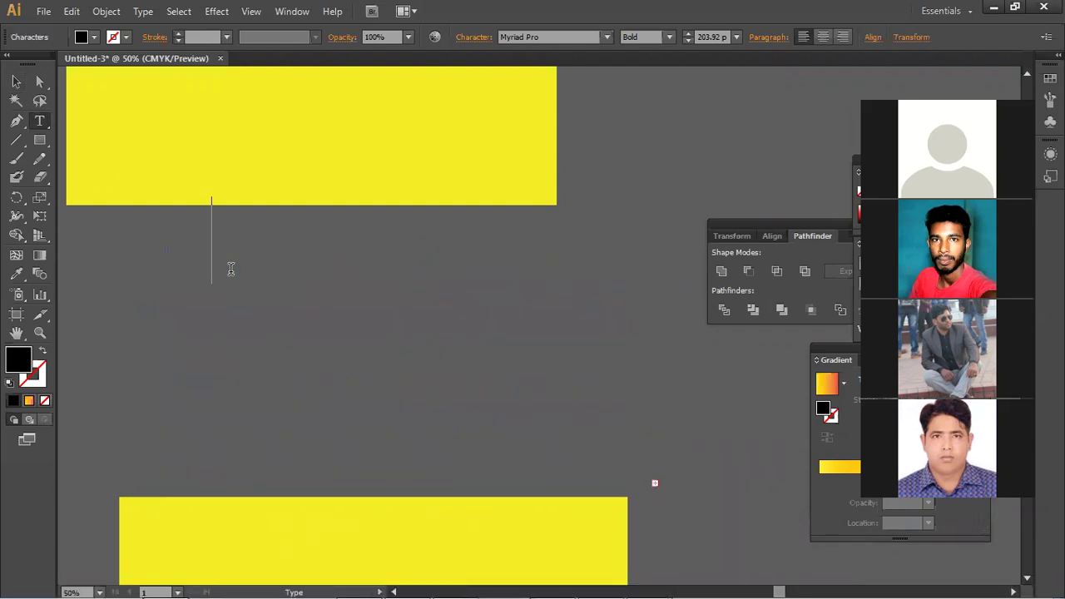
type("tytgiu")
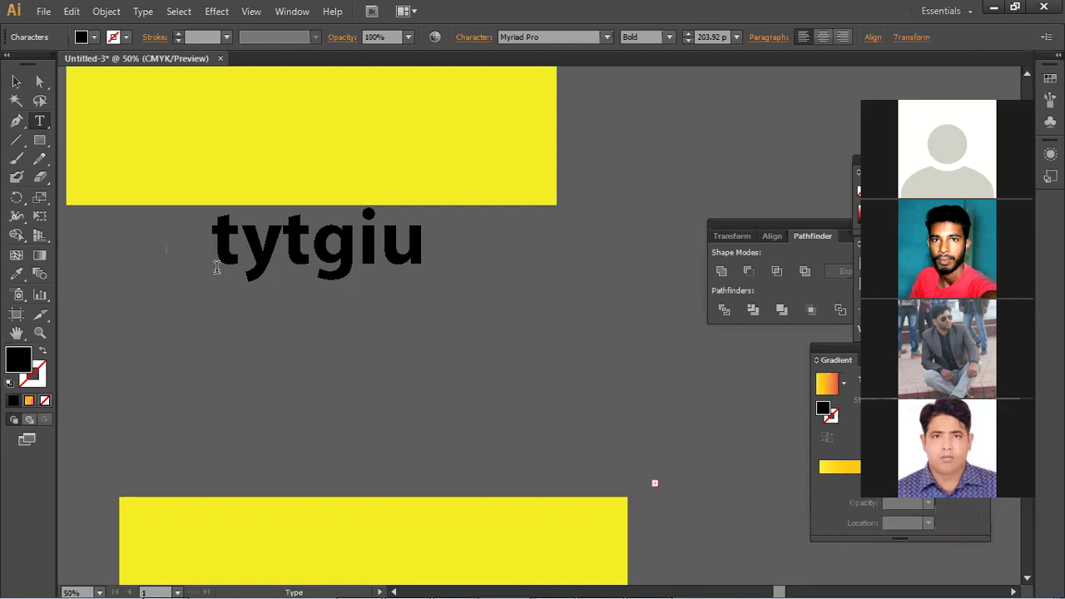
left_click(18, 83)
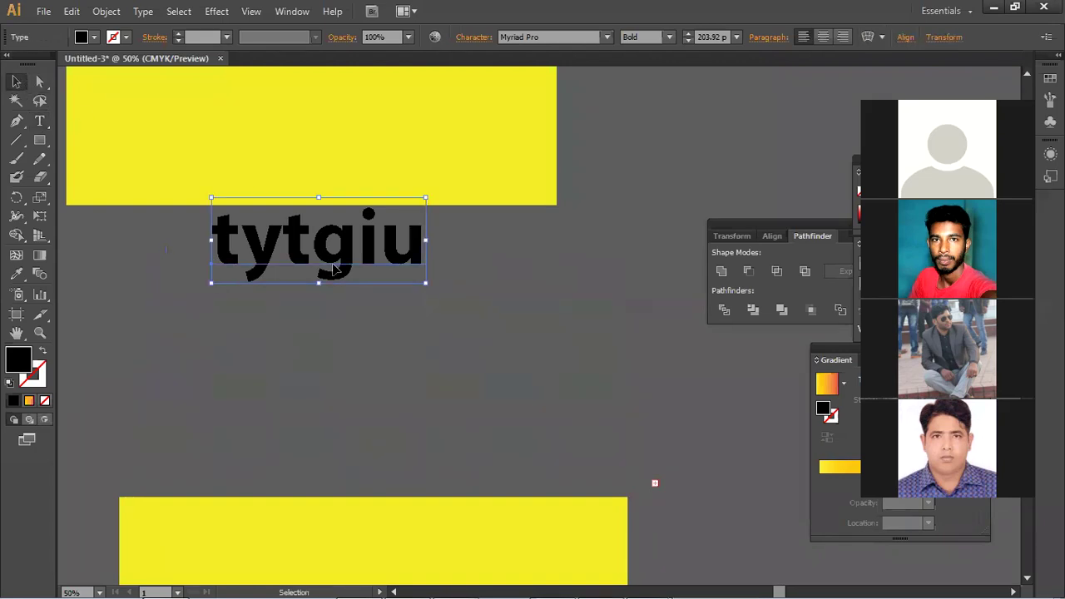
key("Delete")
key("ctrl+z")
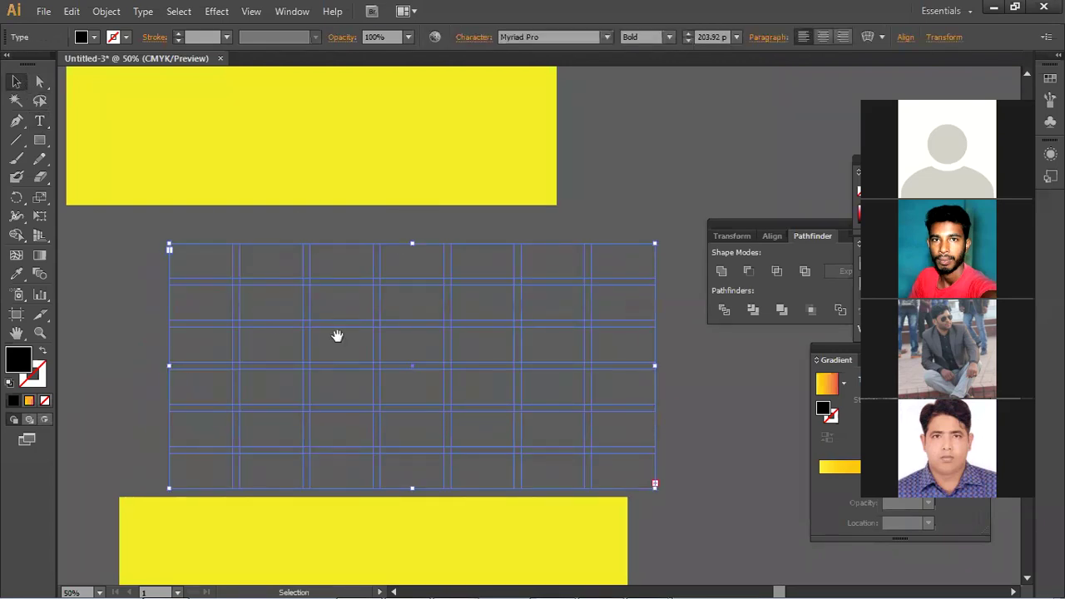
scroll(337, 339, "down", 5)
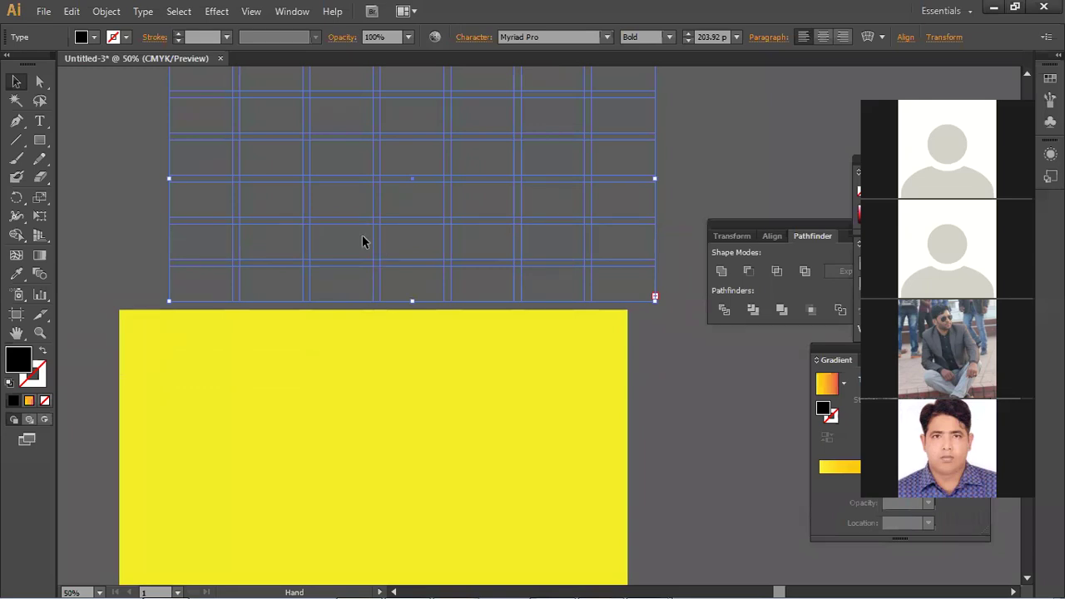
- Try to set the type size to 72 pt for the text grid, and reselect the grid
scroll(316, 252, "up", 3)
key("t")
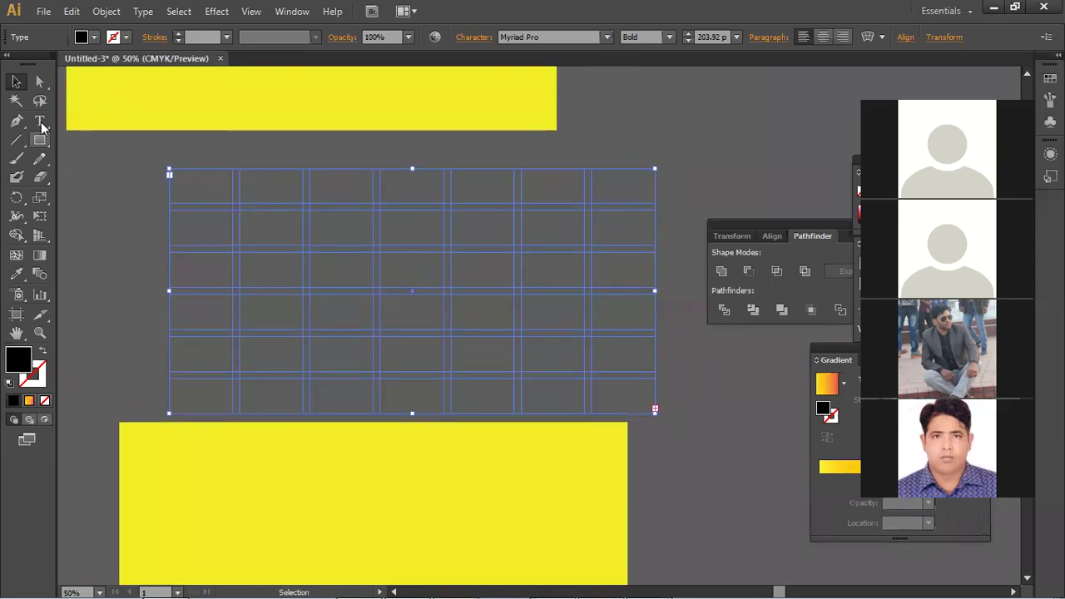
key("ctrl+shift+a")
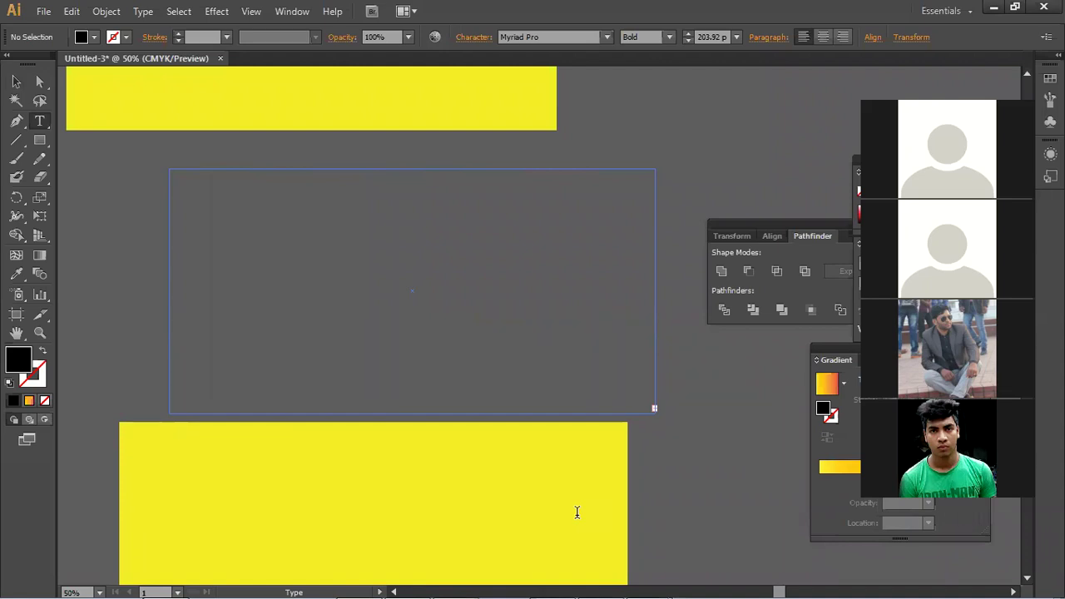
left_click(737, 36)
left_click(753, 310)
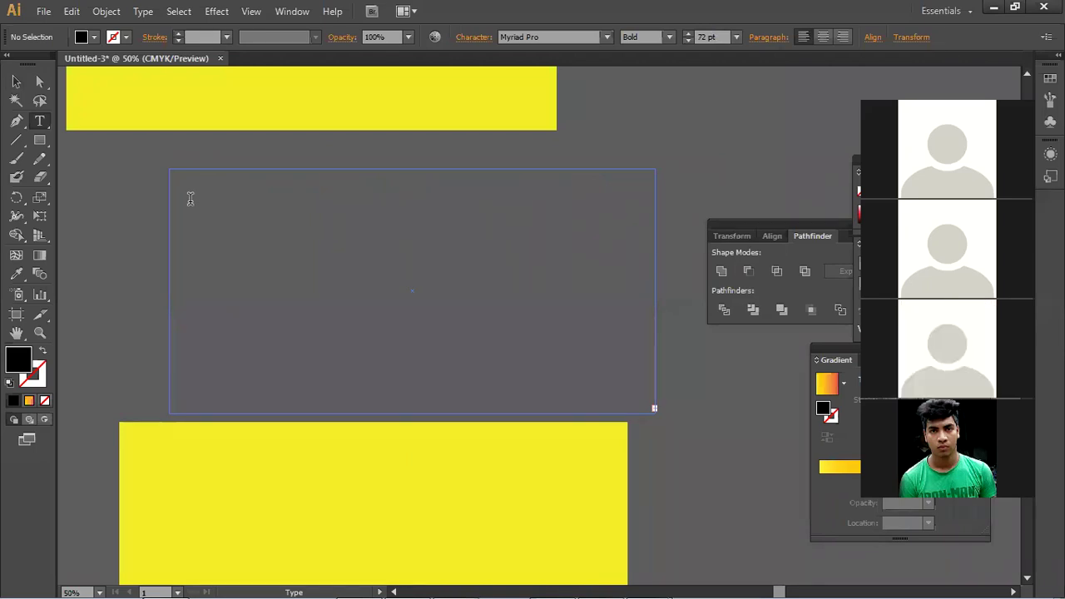
left_click(16, 81)
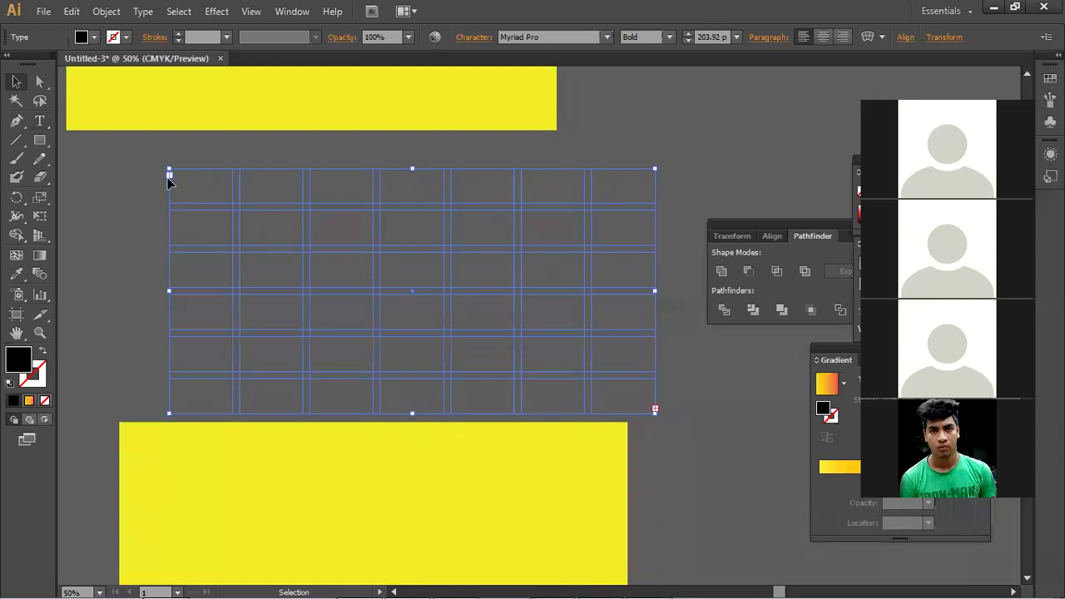
- Try to place the text cursor in the grid's first cell with the Type tool, and return to the Selection tool
left_click(39, 121)
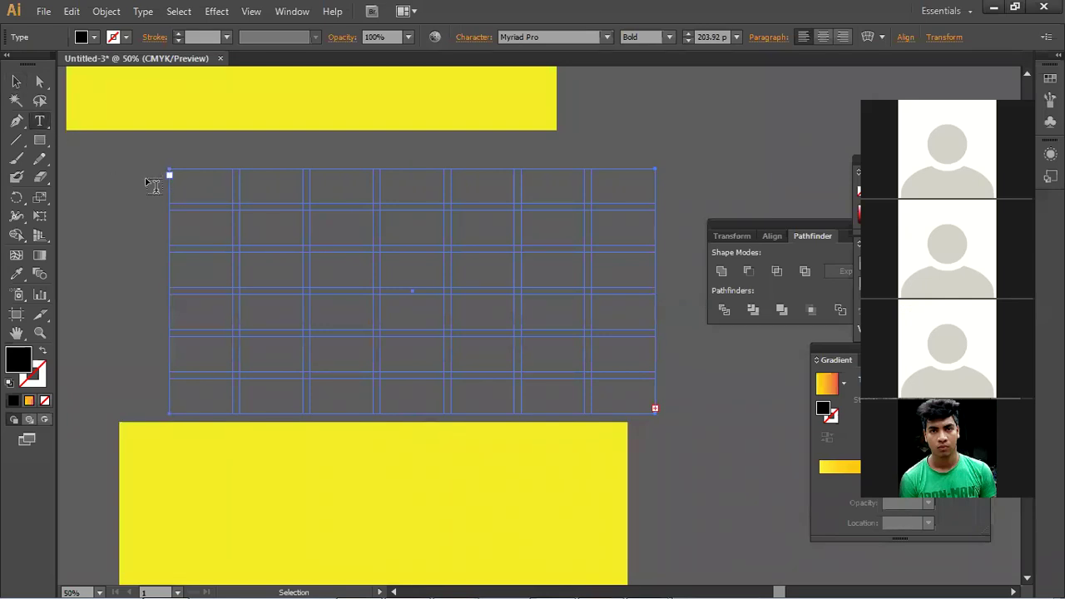
left_click(172, 183)
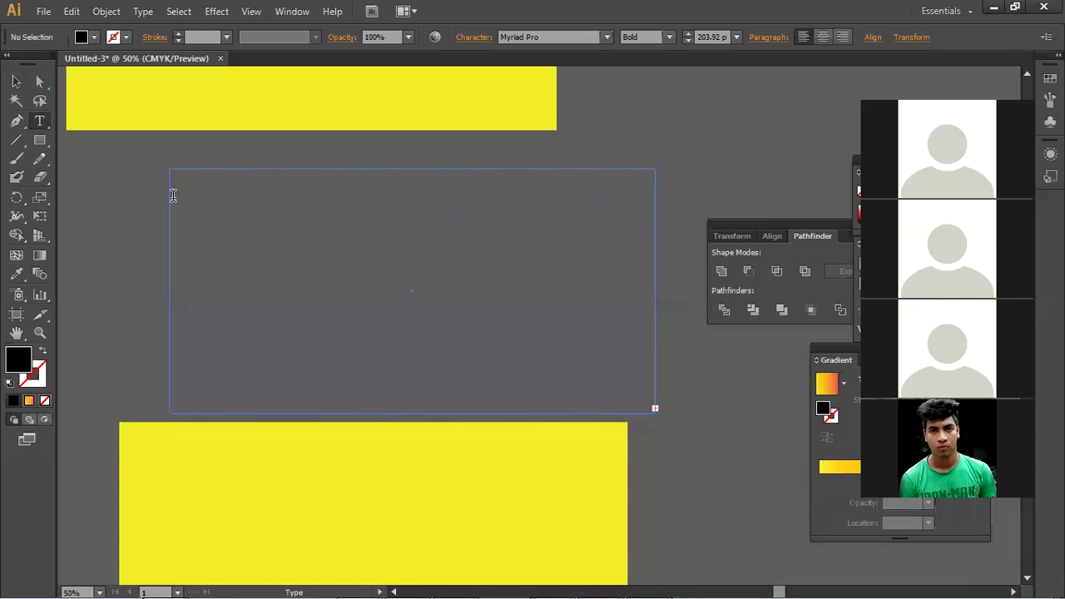
left_click(16, 81)
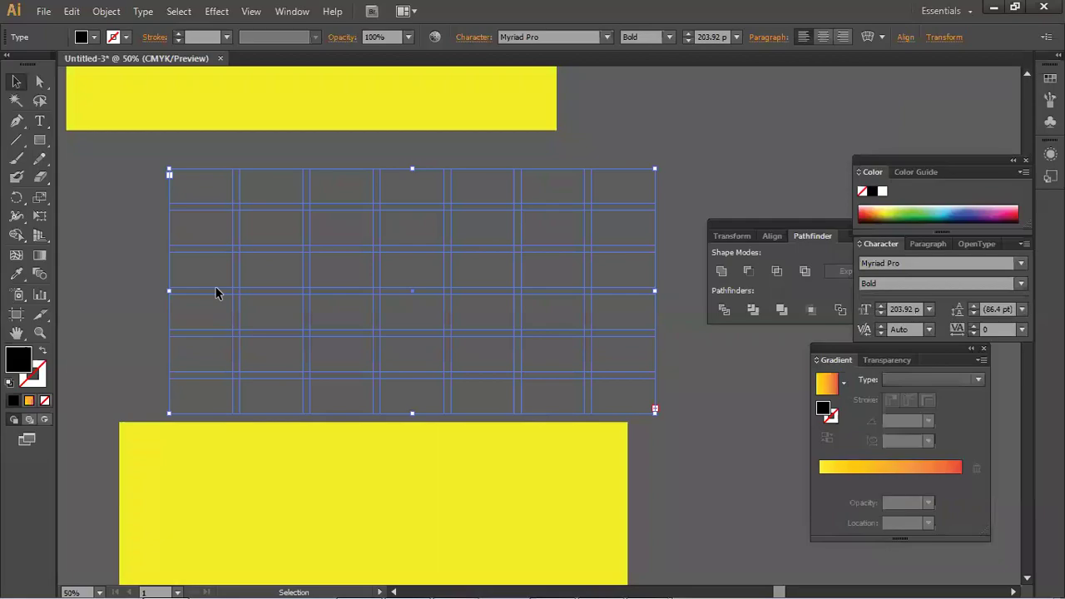
- Switch to the Calender image in Windows Photo Viewer to examine the layout of weekdays and dates, and minimize it
key("alt+Tab")
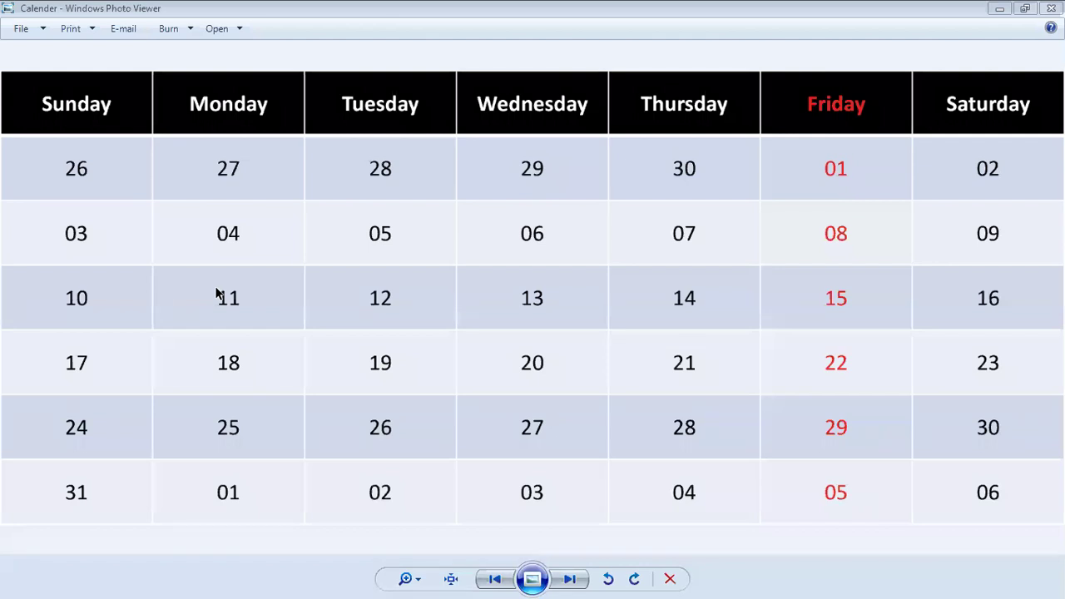
left_click(999, 9)
left_click_drag(387, 216, 507, 344)
left_click_drag(527, 385, 254, 240)
left_click(39, 122)
left_click_drag(39, 125, 542, 389)
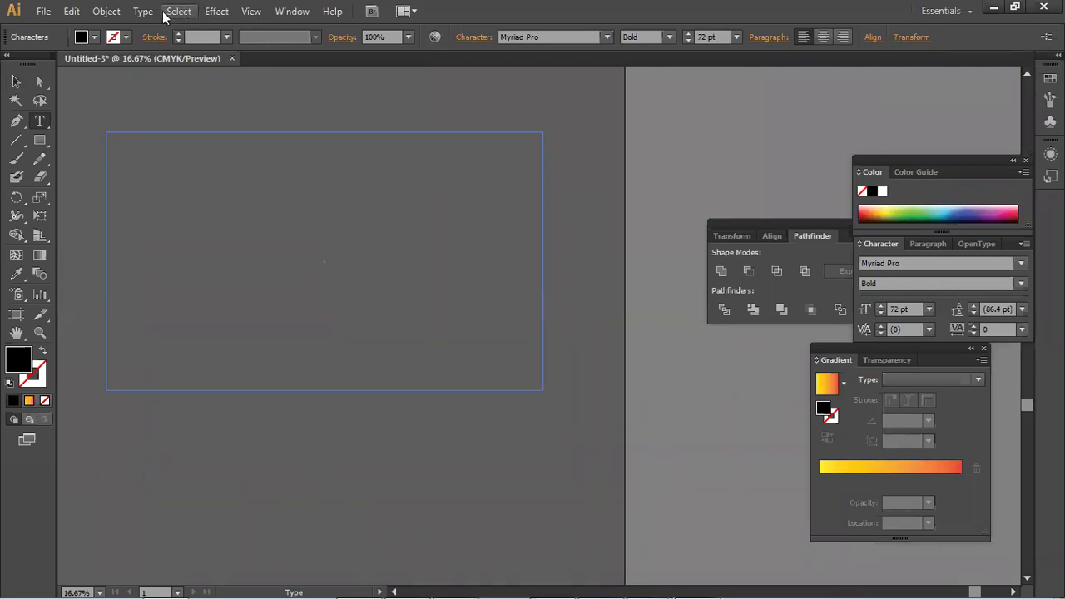
left_click(12, 82)
left_click(147, 197)
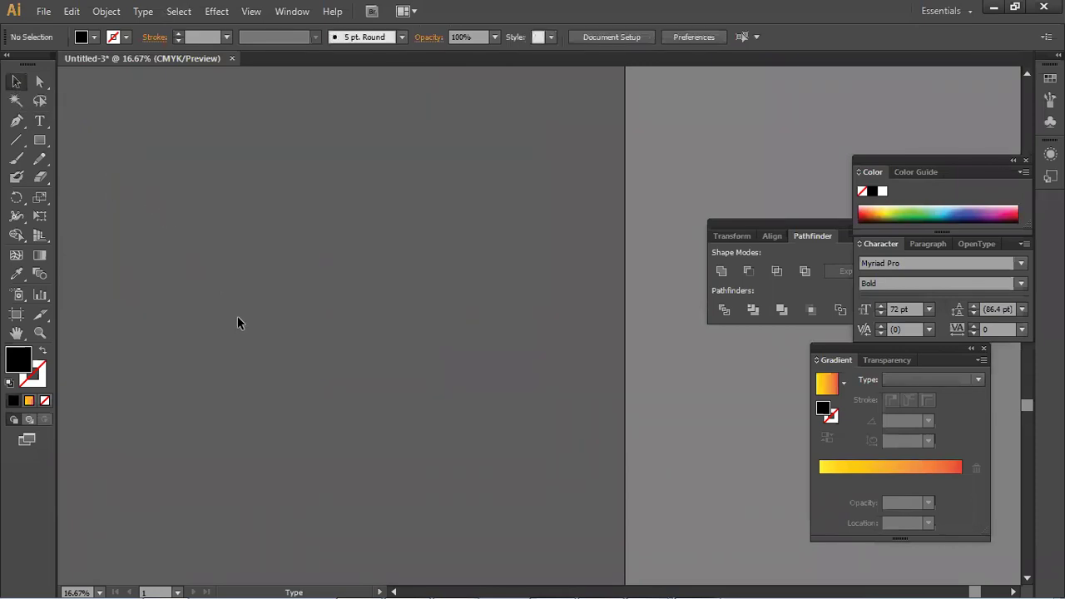
key("ctrl+minus")
key("ctrl+minus")
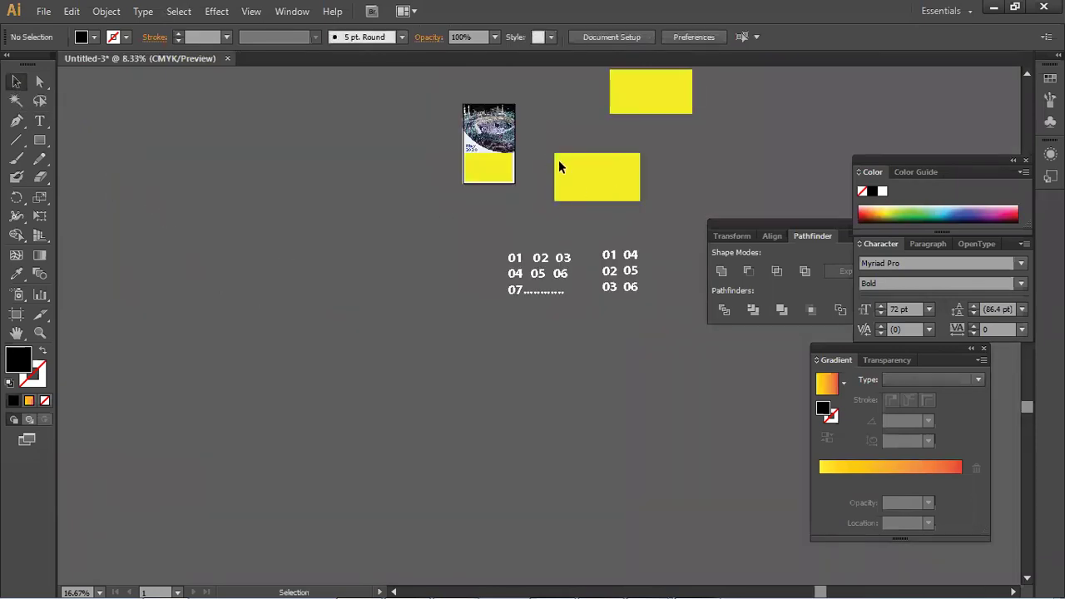
left_click_drag(191, 214, 419, 219)
key("ctrl+plus")
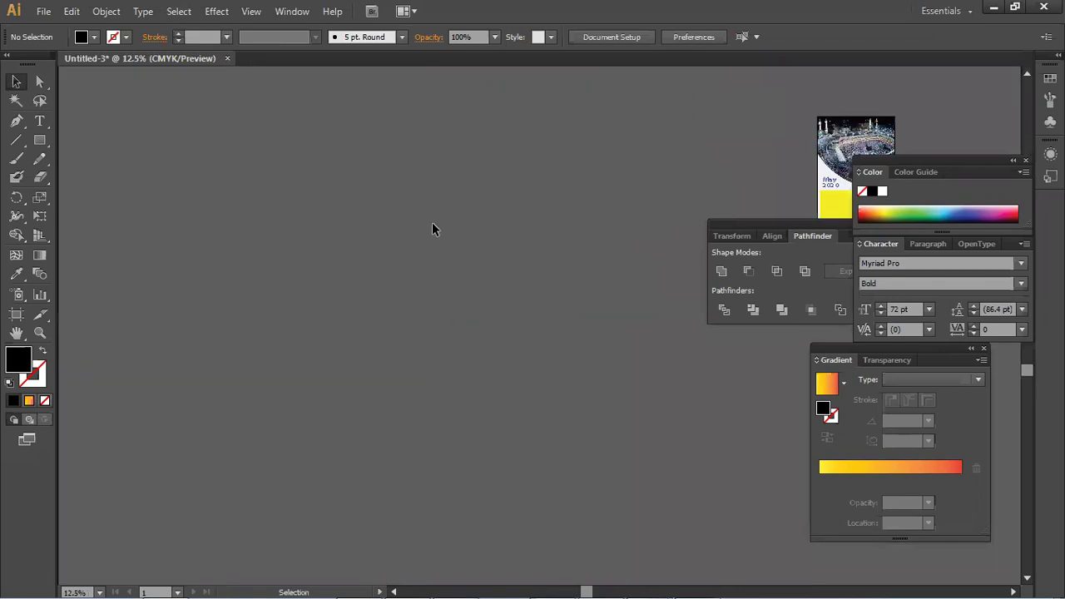
scroll(435, 225, "left", 3)
scroll(383, 246, "up", 3)
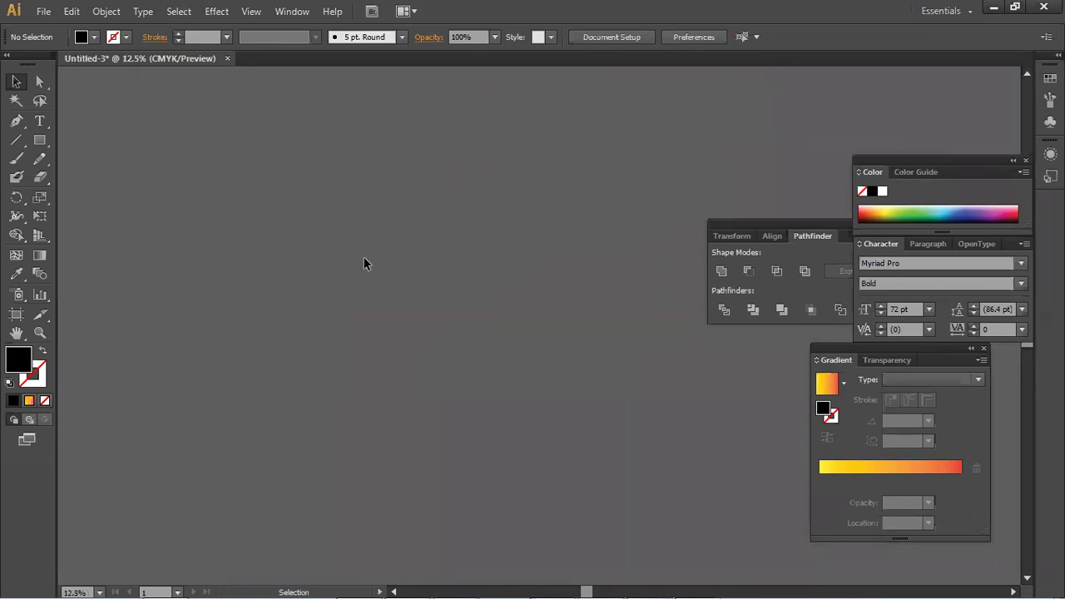
key("ctrl+plus")
key("ctrl+plus")
key("ctrl+plus")
left_click(39, 121)
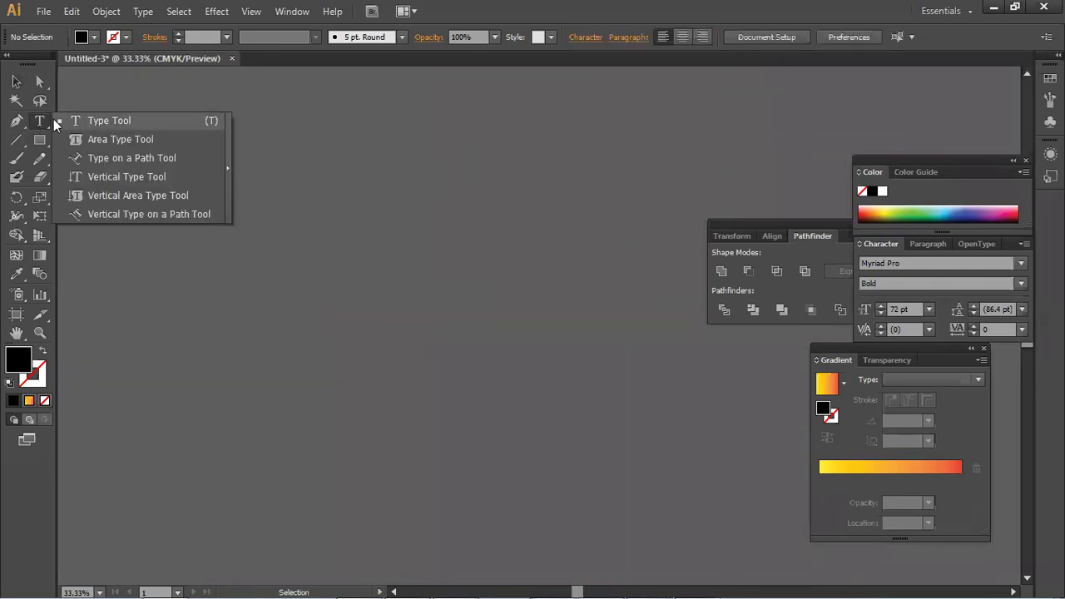
left_click_drag(160, 150, 598, 418)
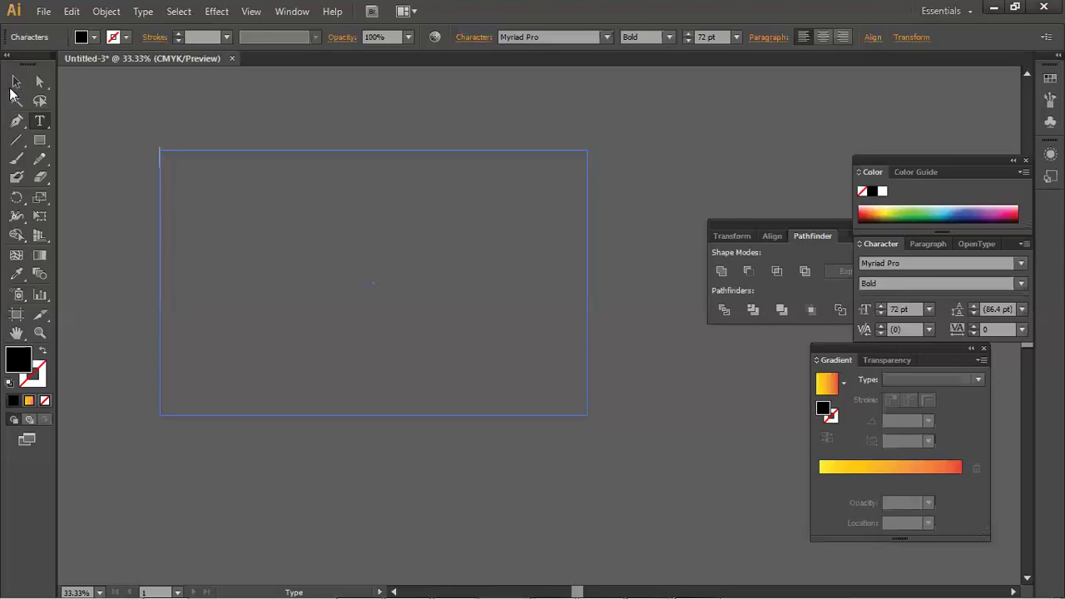
left_click(14, 81)
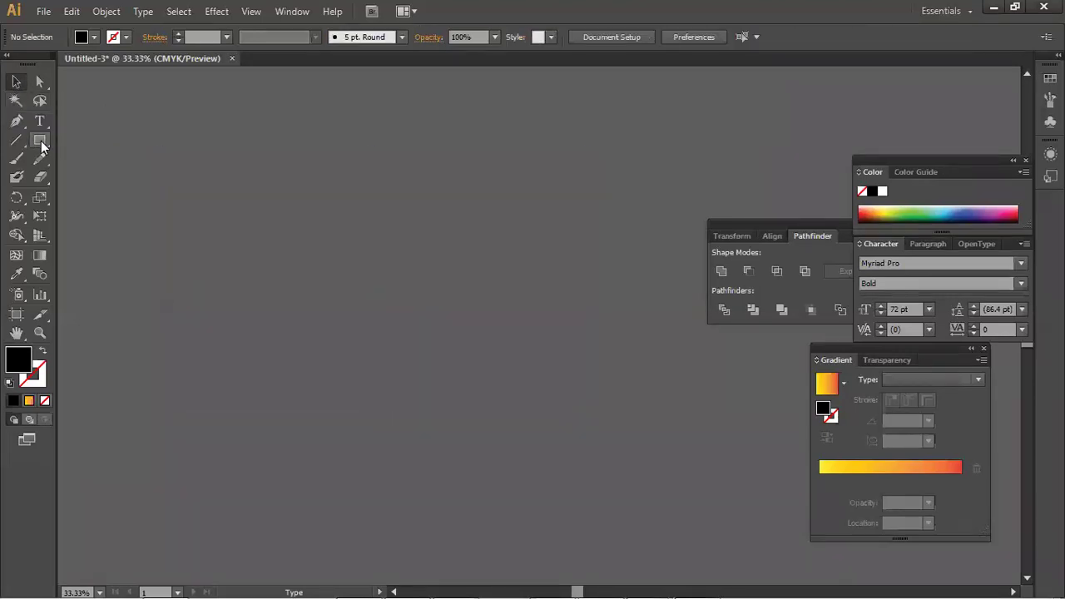
- Draw a wide text area on the empty canvas and divide it into 6 rows and 7 columns with Area Type Options
left_click_drag(40, 120, 75, 124)
left_click_drag(161, 157, 604, 399)
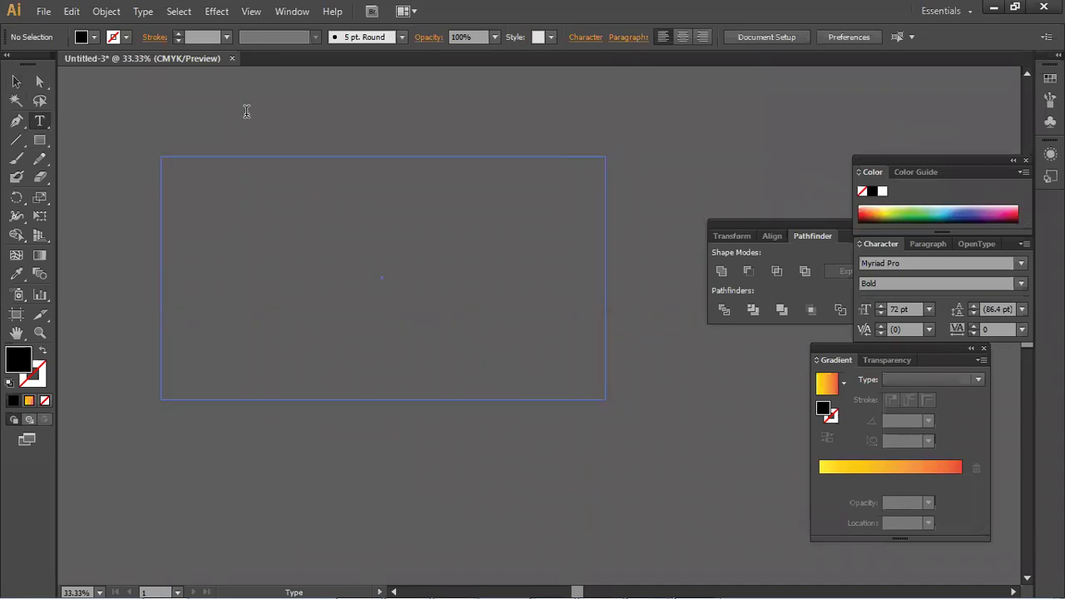
left_click(154, 16)
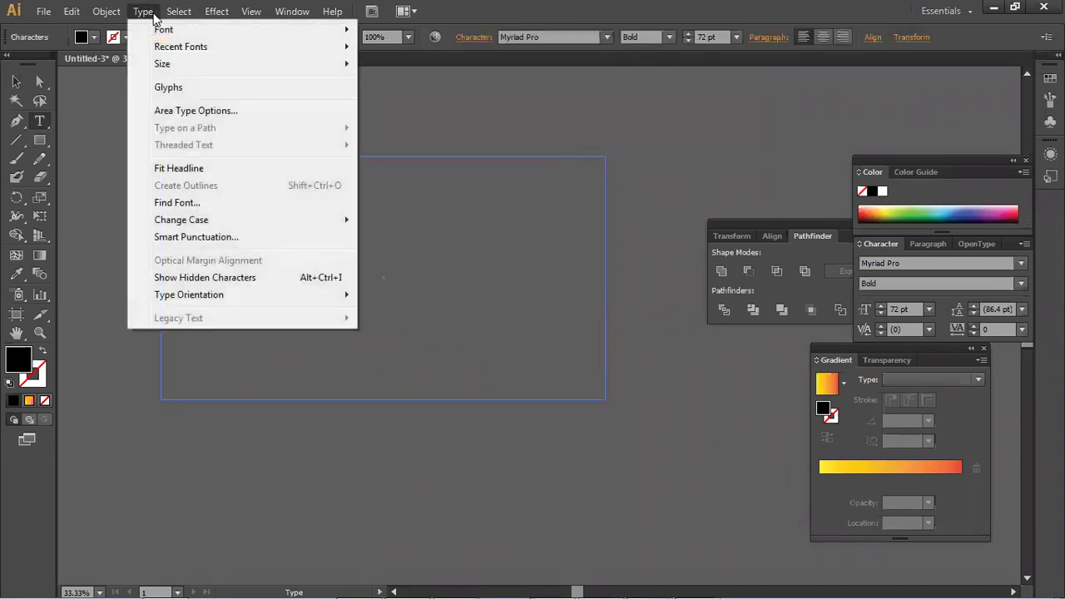
left_click(177, 110)
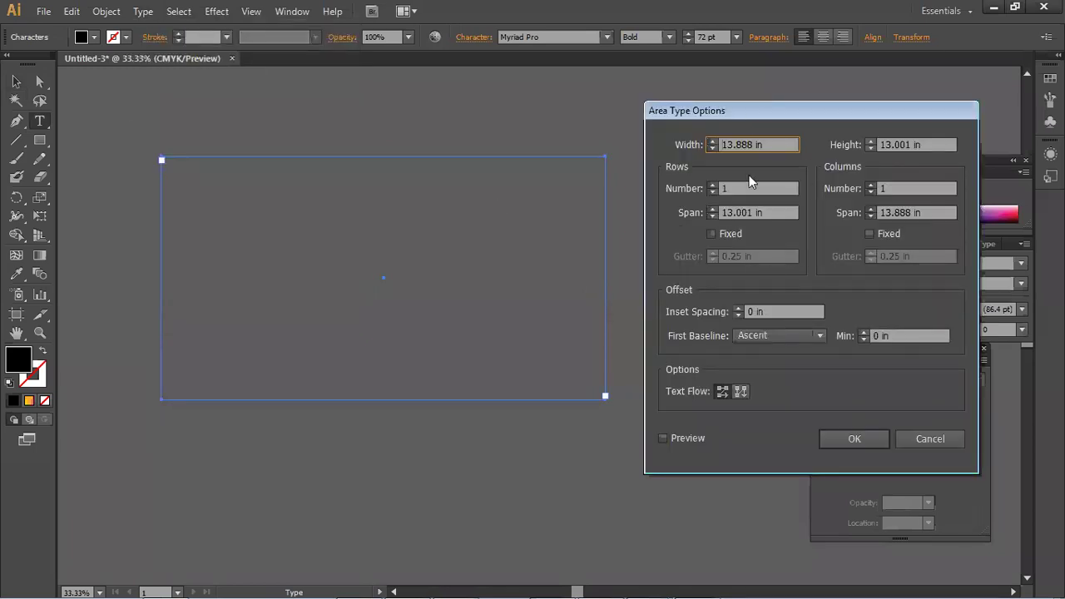
left_click(695, 188)
type("6")
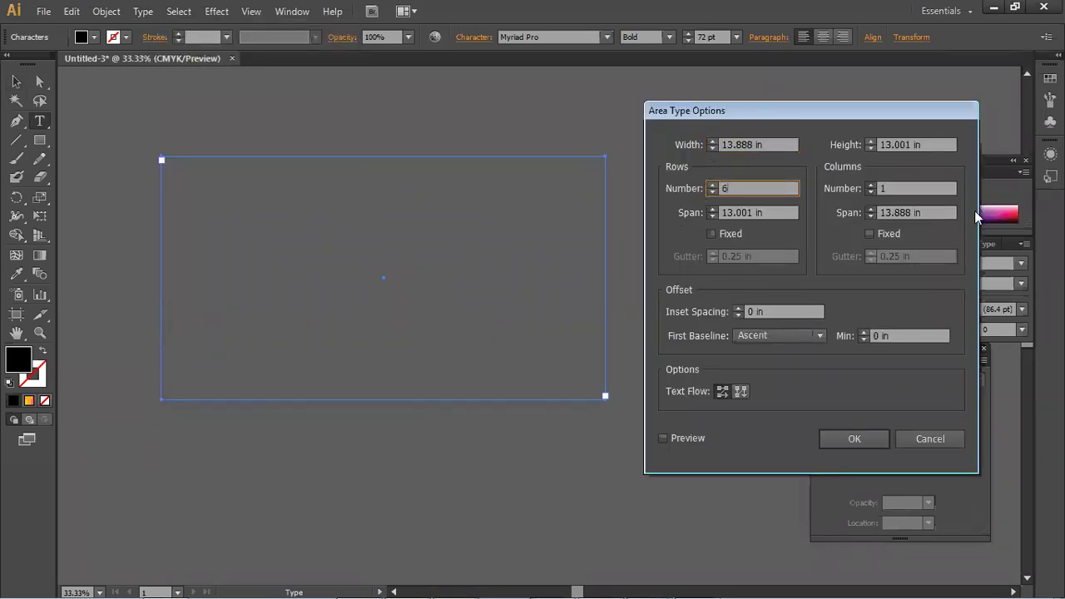
left_click(859, 189)
type("7")
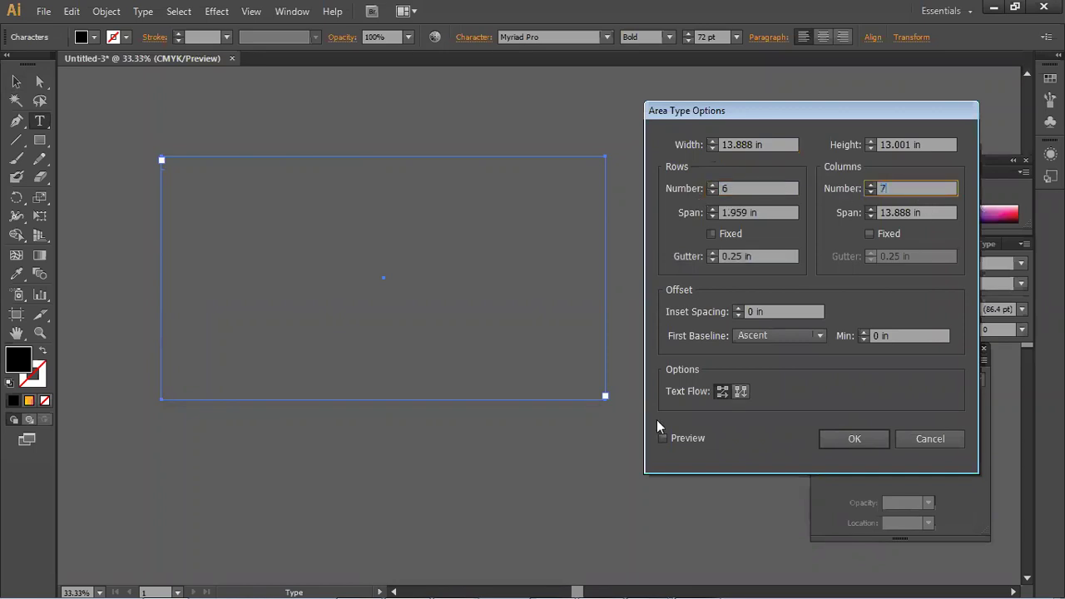
left_click(663, 439)
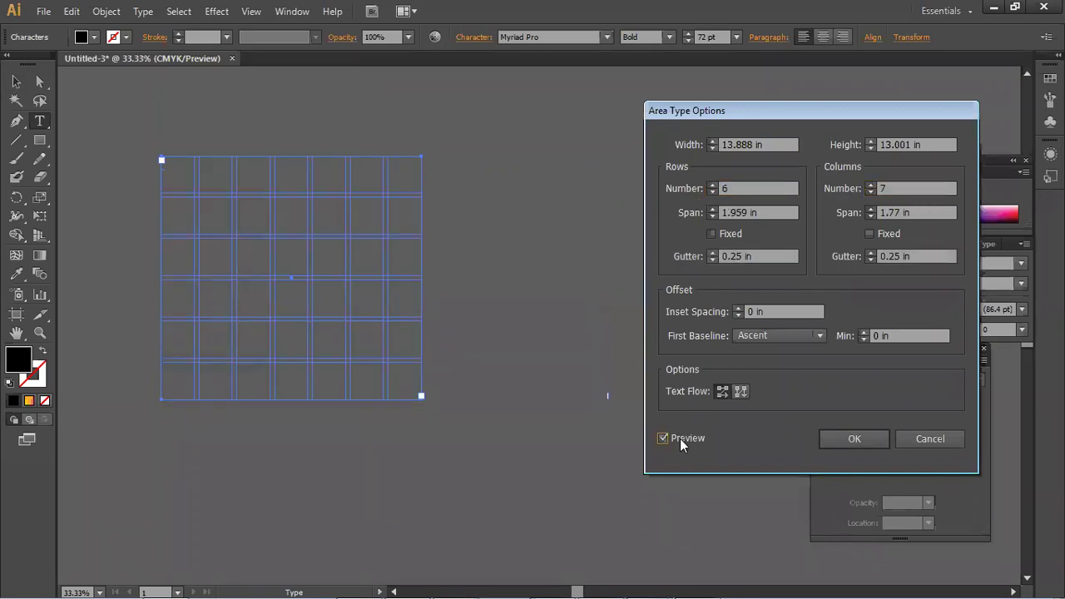
left_click(853, 439)
- Stretch the new grid's right edge outward with the Direct Selection tool until the grid is about 27 in wide
left_click(40, 80)
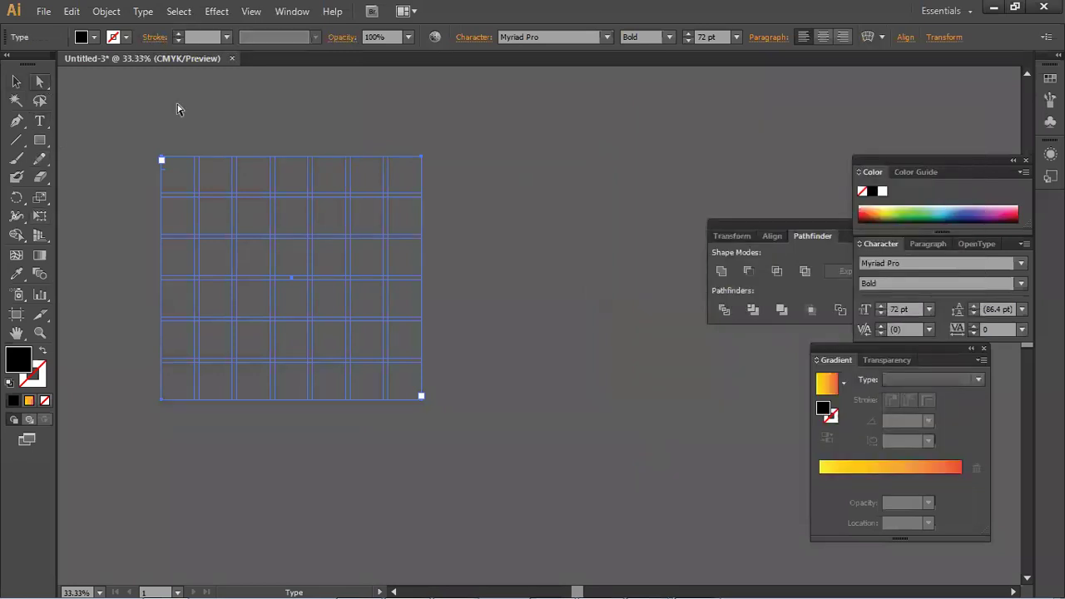
left_click_drag(476, 144, 412, 487)
left_click_drag(421, 403, 670, 405)
left_click(16, 81)
- Try out two lines of random test text in each cell of the grid's first row, and delete all of it
key("t")
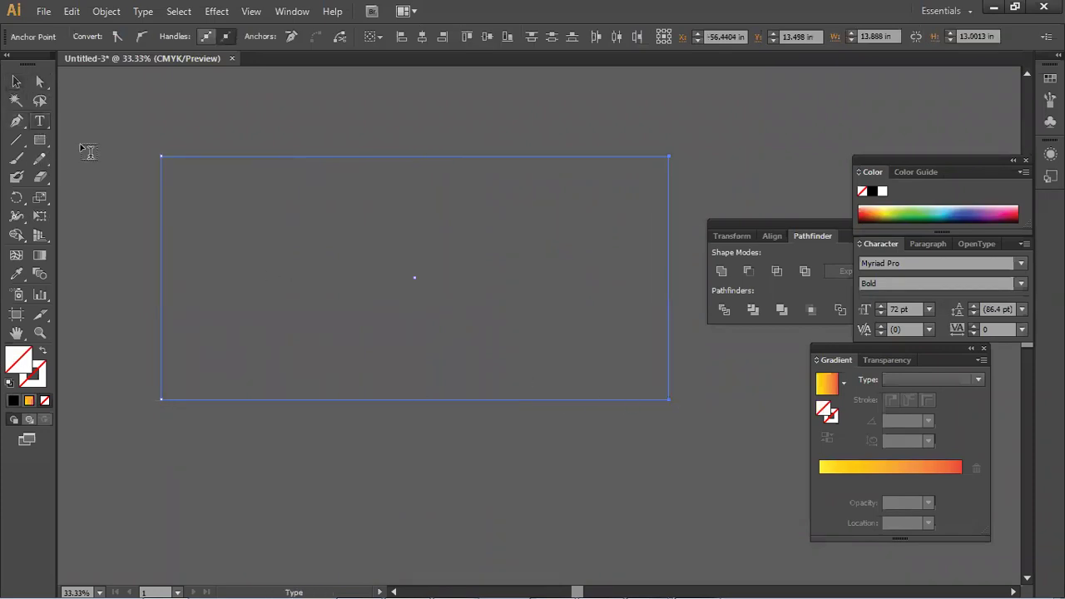
left_click(164, 159)
type("jkghhg")
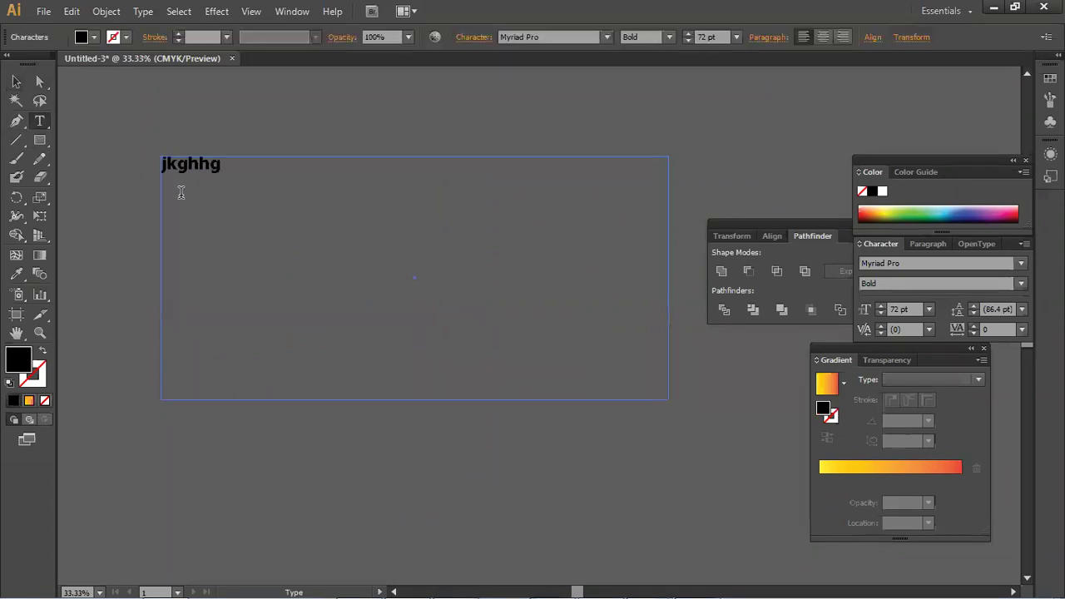
type("- jlk,jkl;-kjk,h- jk;lk;kl;' kl'/jklp- jkl;jkol- jkljkl")
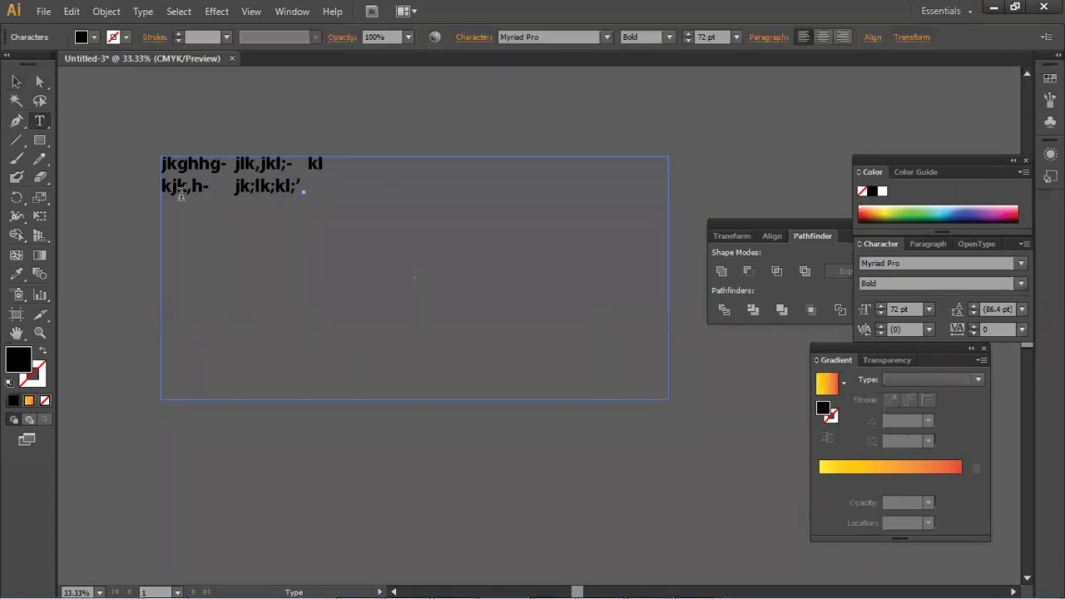
type("- jkl;jk;")
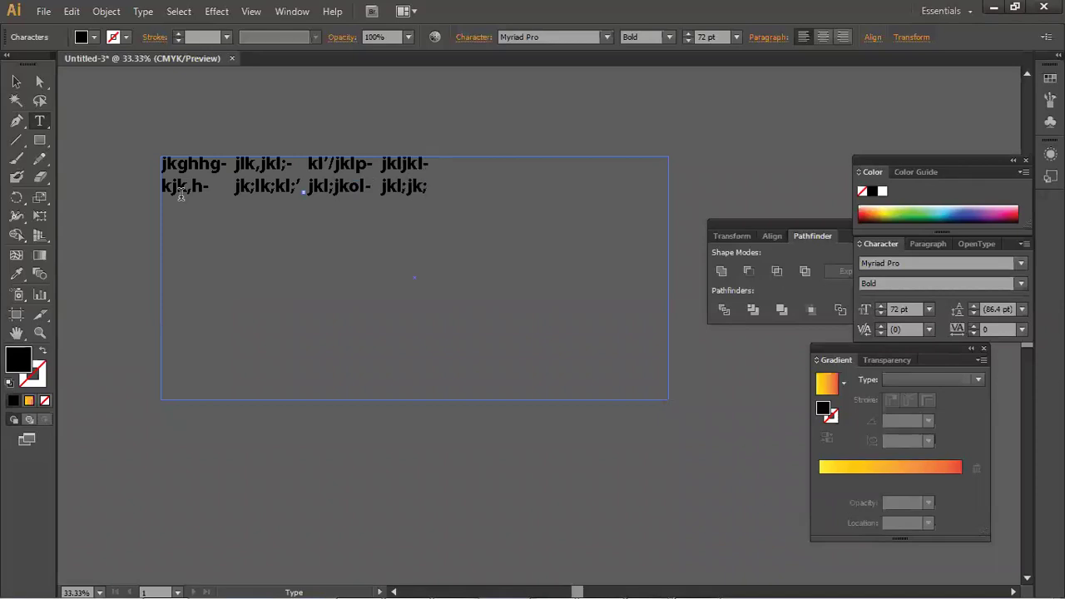
type("jk;.jkl;kj ;kj;jk;kl; /.l/.jk")
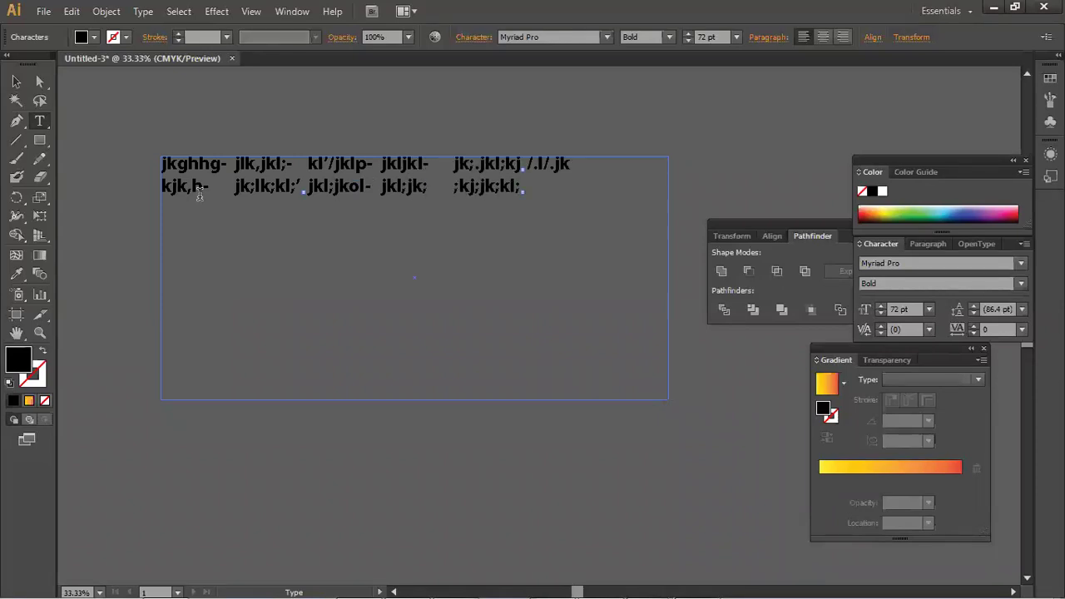
type(";kl; kkj;kl;jk lj;;k")
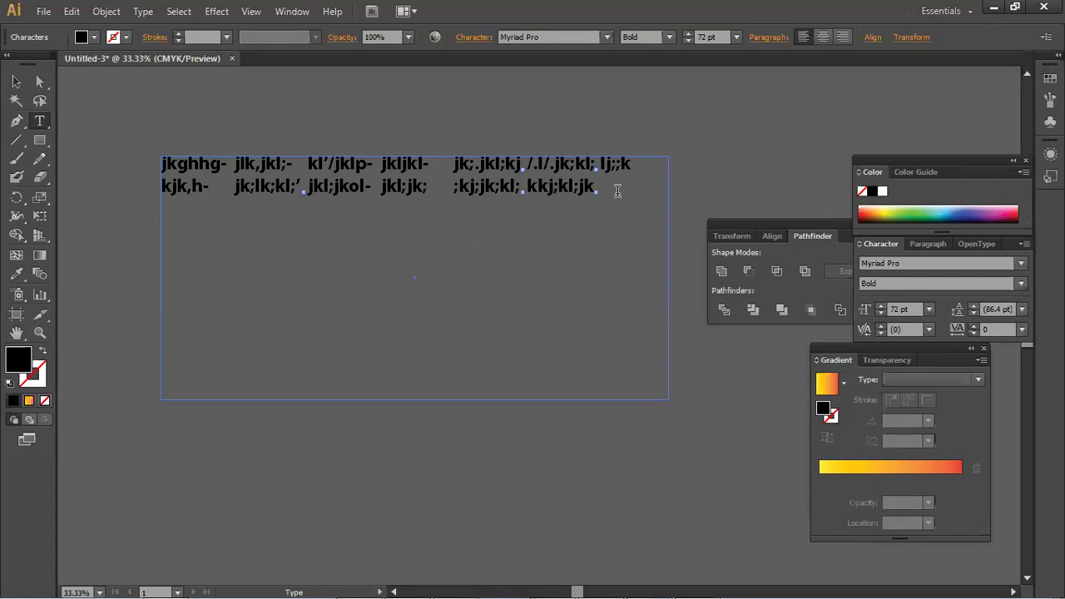
key("ctrl+a")
key("Delete")
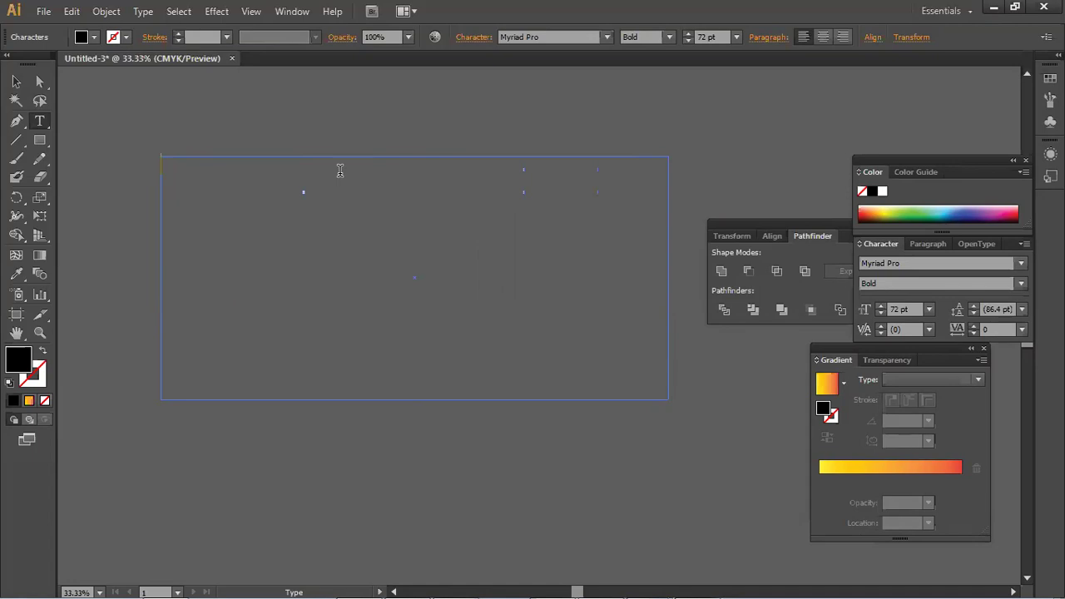
- Enter 01 above 02 in the first cell of the grid's first row and 03 above 04 in the second cell
type("01")
key("Return")
type("02")
key("Up")
key("Tab")
type("03")
key("Down")
key("Tab")
type("04")
- Enter 05 above 06 in the third cell of the first row and 07 above 08 in the fourth cell
key("Up")
key("Tab")
type("05")
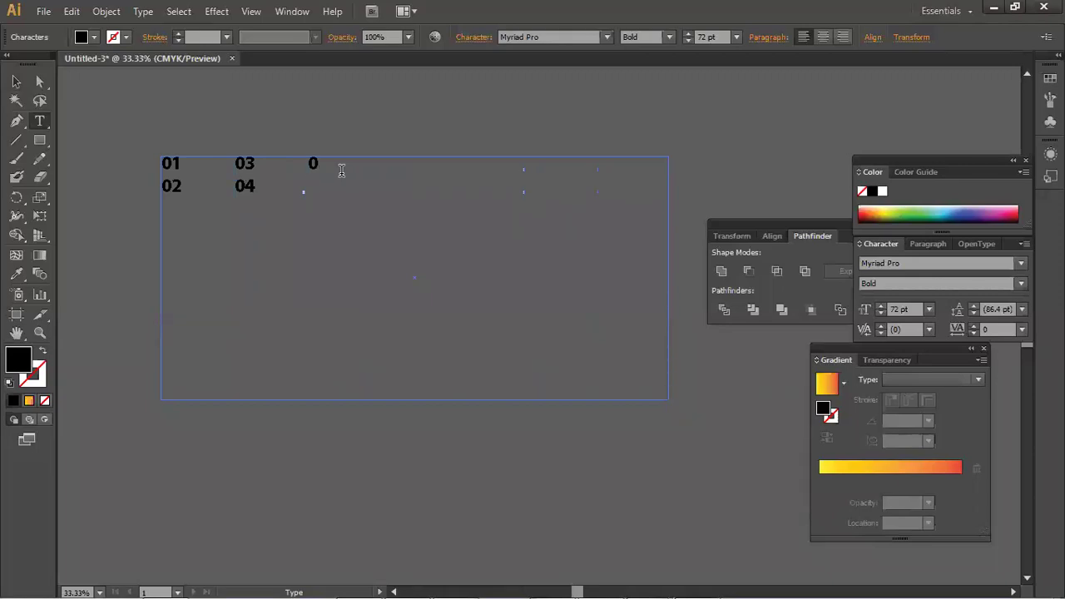
key("Down")
key("Tab")
type("06")
key("Up")
key("Tab")
type("07")
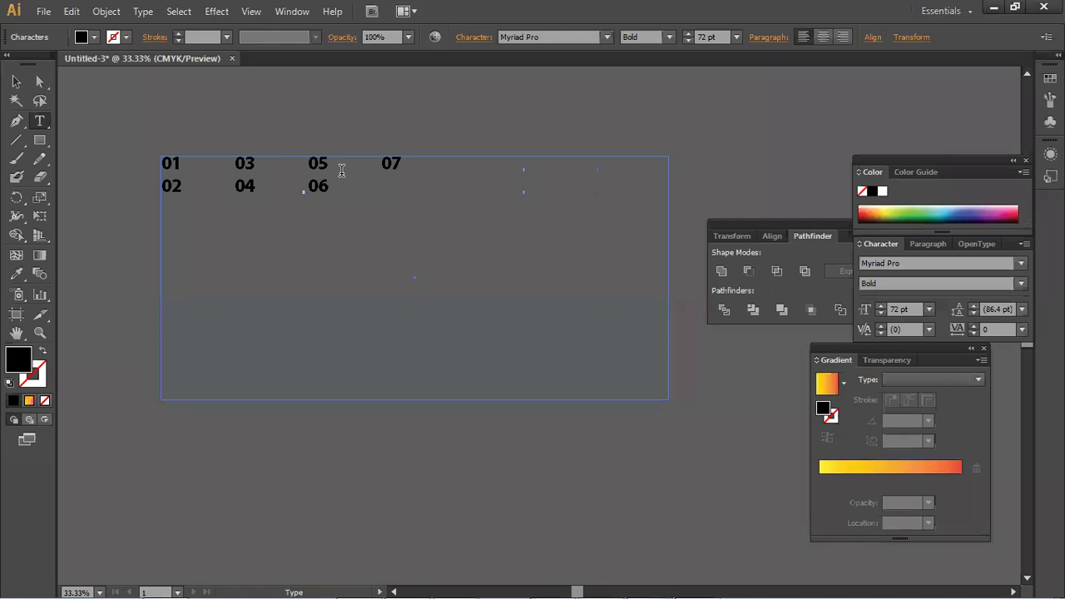
key("Down")
key("Tab")
type("08")
- Set the font size of the dates 01 through 08 in the grid to 90 pt
left_click(17, 82)
left_click(17, 82)
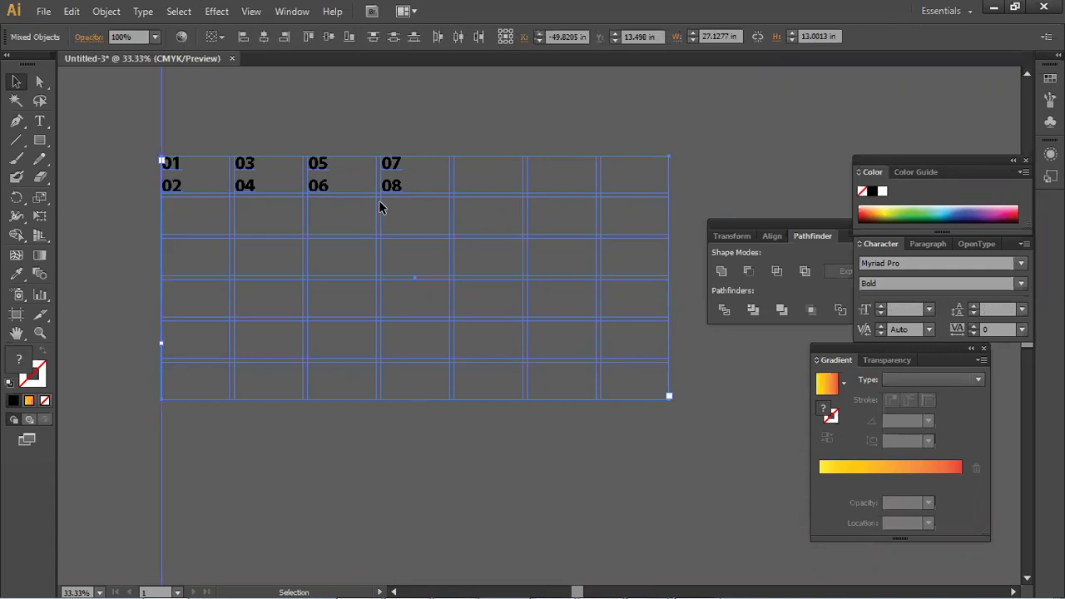
left_click(92, 199)
left_click(170, 186)
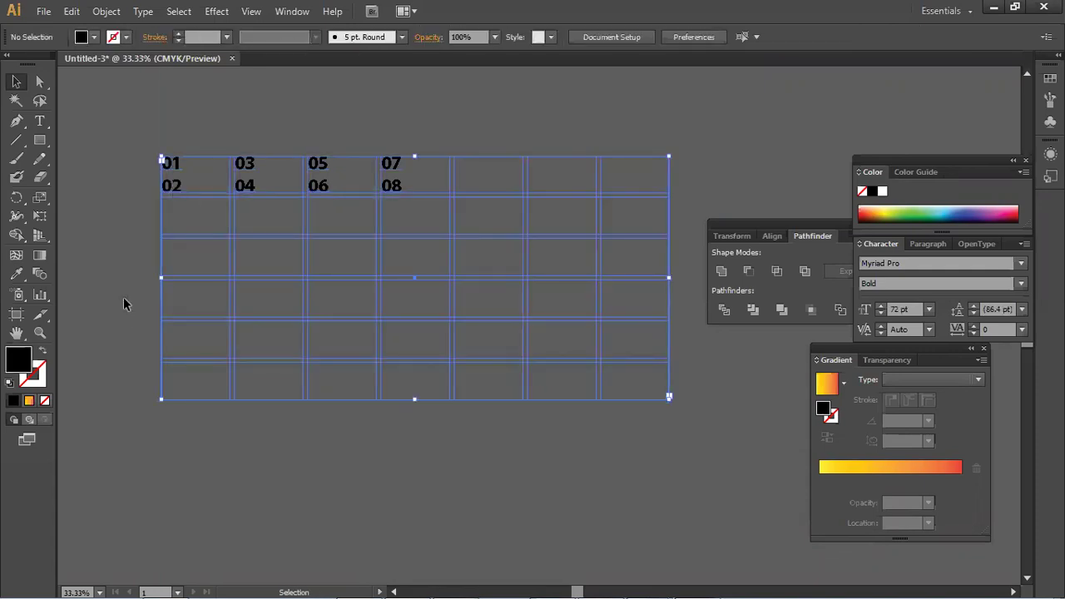
key("t")
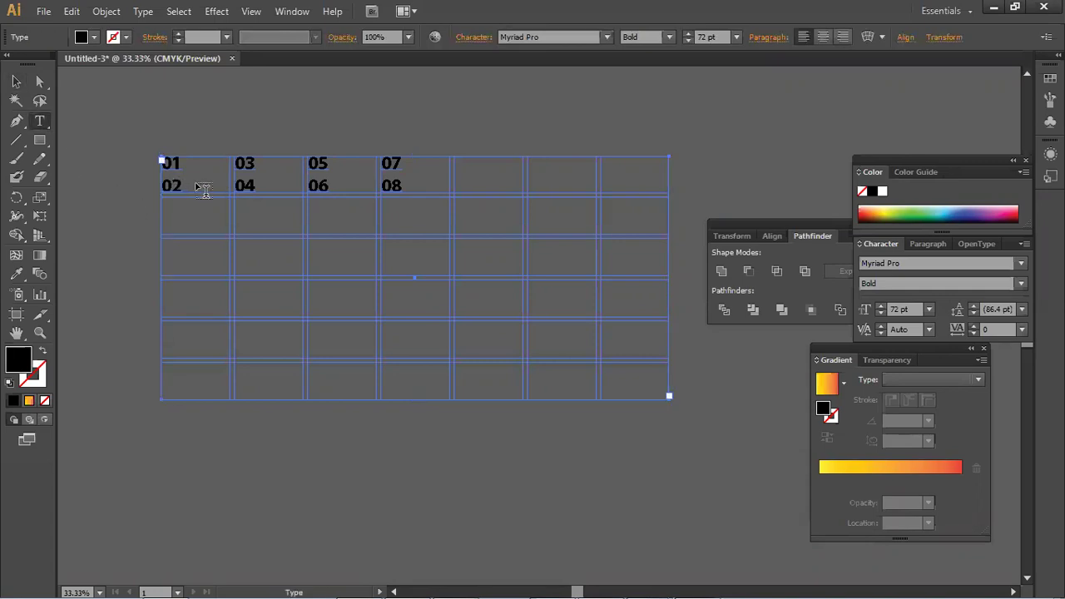
left_click(401, 186)
left_click_drag(401, 186, 158, 161)
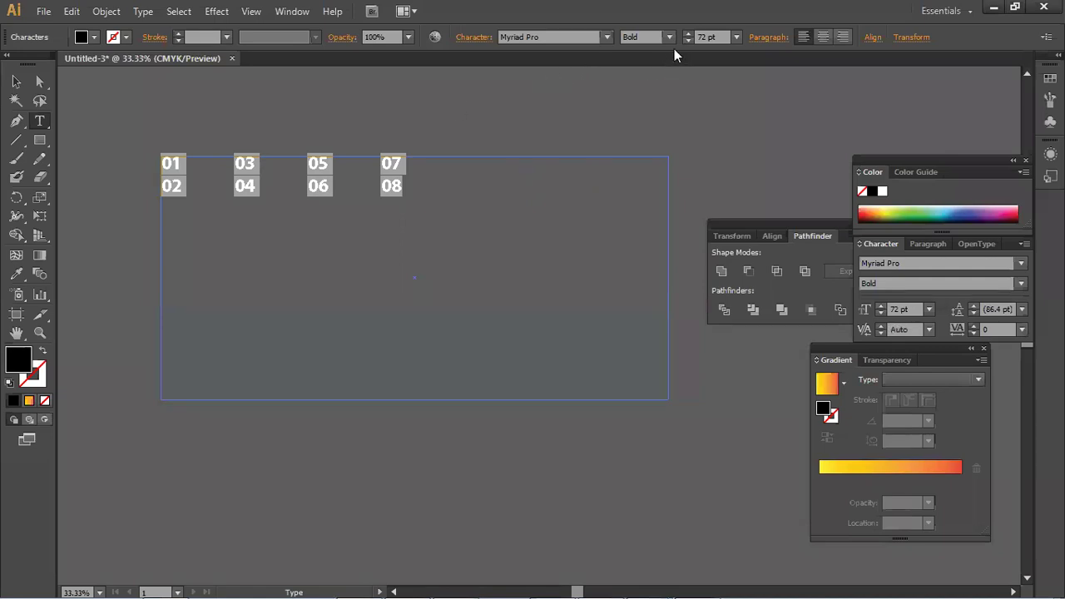
left_click(713, 38)
type("90")
key("Return")
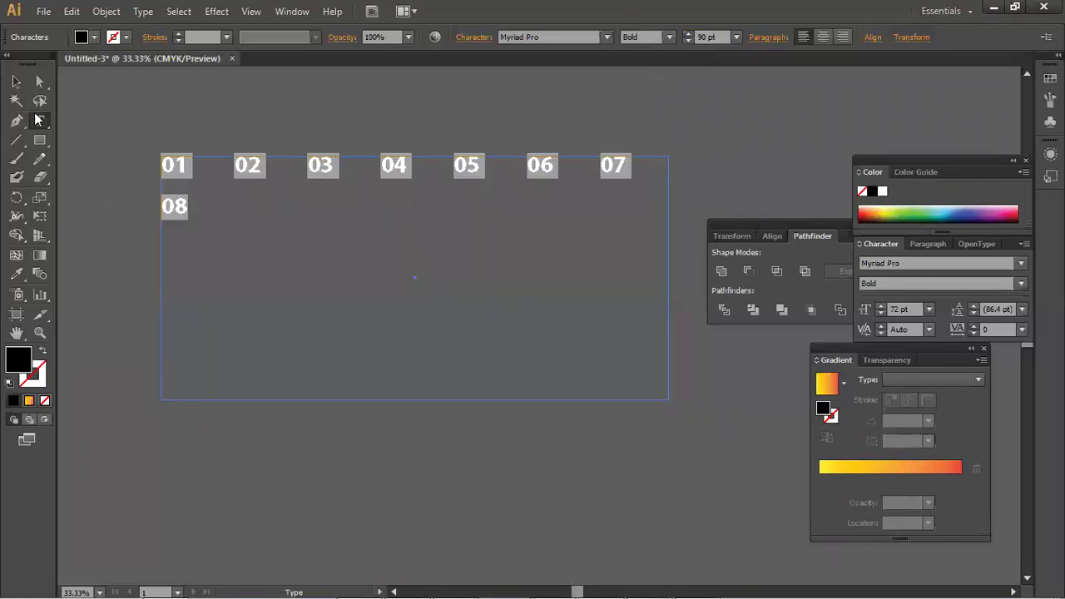
left_click(16, 80)
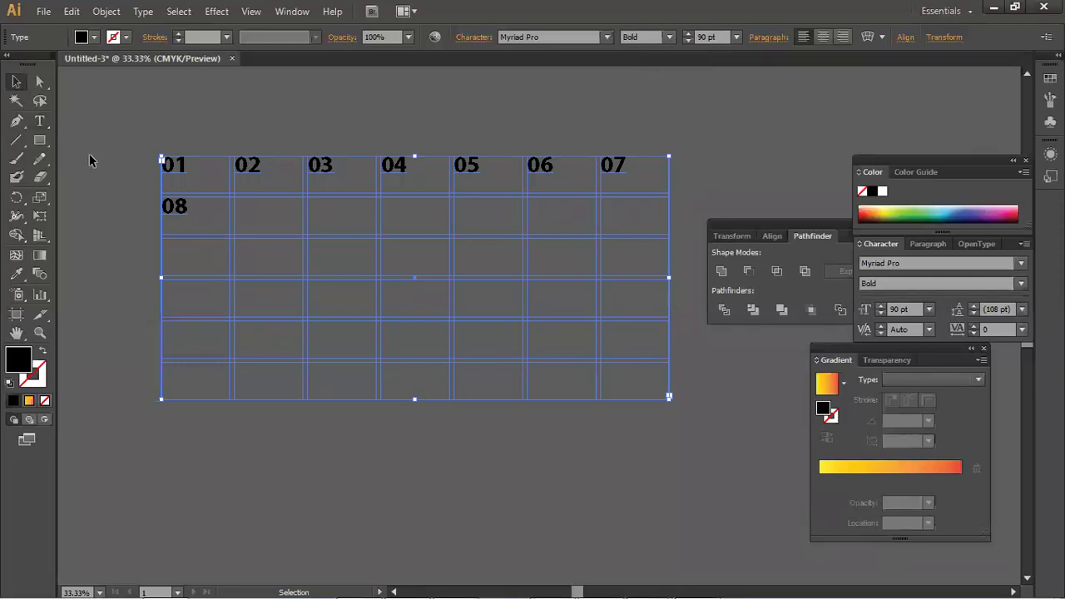
left_click_drag(89, 153, 373, 258)
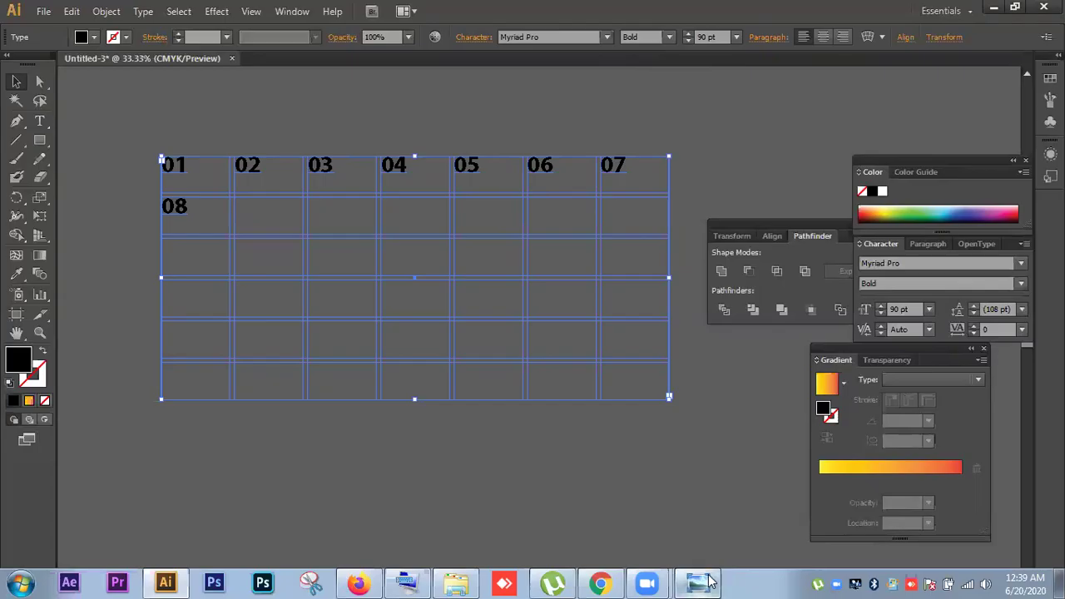
- Select only the date 04 as text in the grid's first row
left_click(708, 580)
key("alt+Tab")
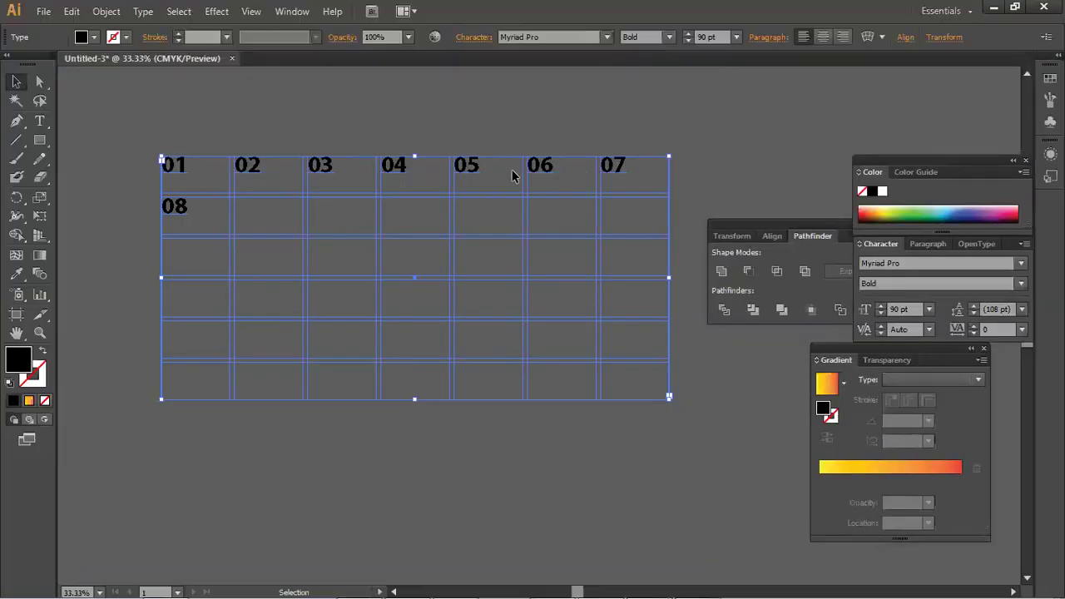
left_click(39, 121)
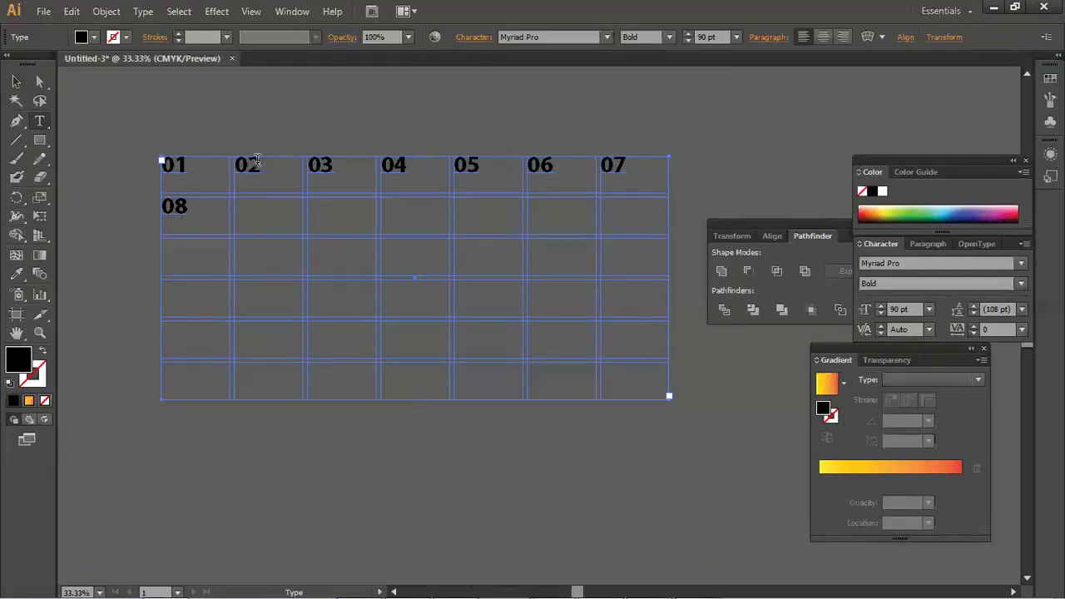
left_click(399, 161)
left_click_drag(414, 164, 381, 164)
left_click(399, 164)
left_click(382, 164)
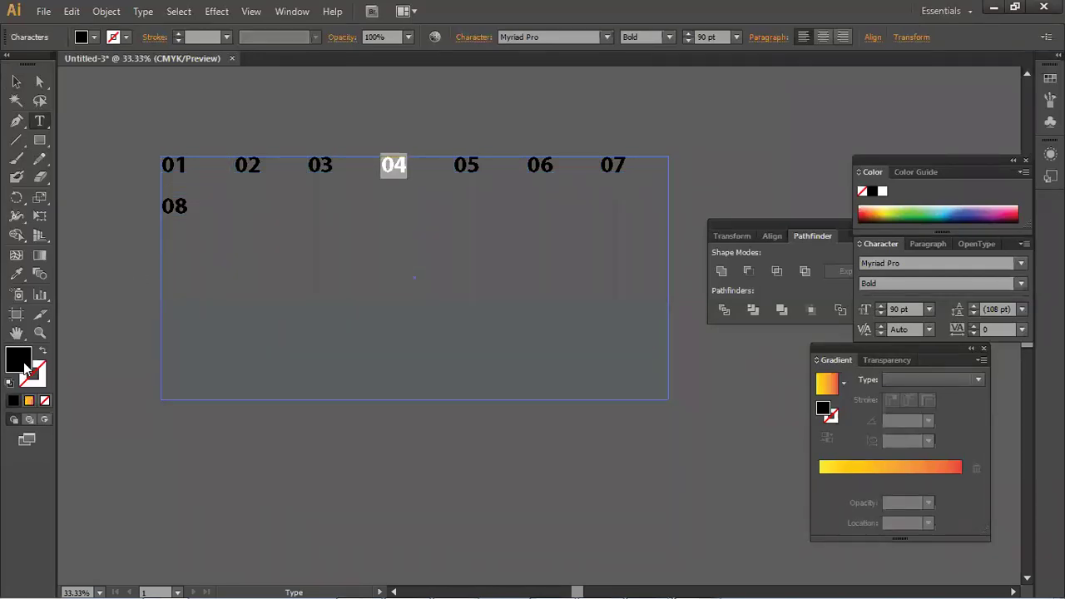
left_click(16, 81)
left_click_drag(148, 107, 424, 277)
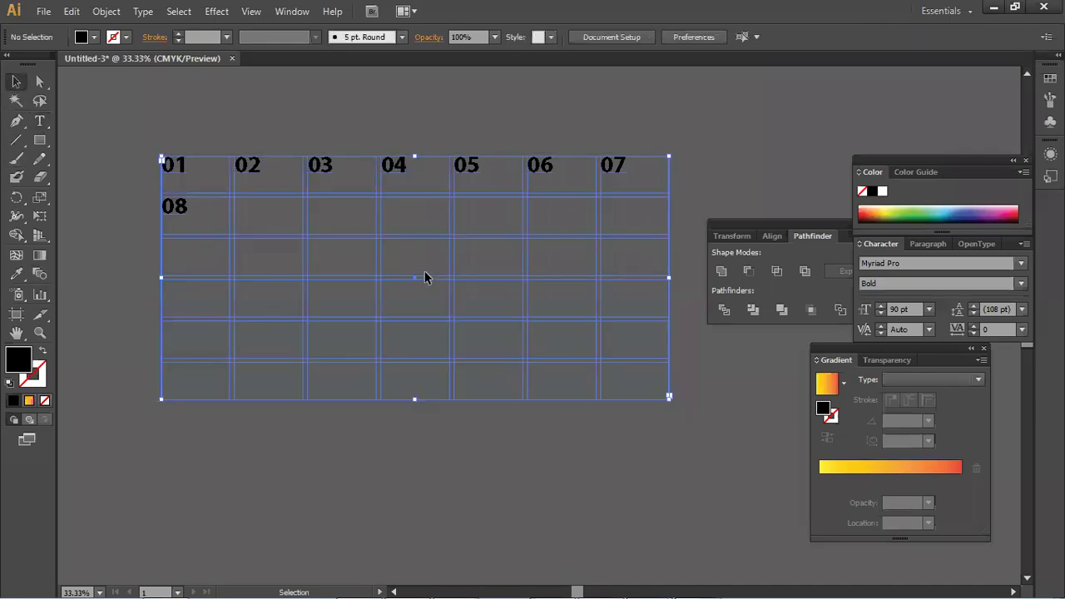
left_click(632, 135)
left_click_drag(571, 132, 705, 258)
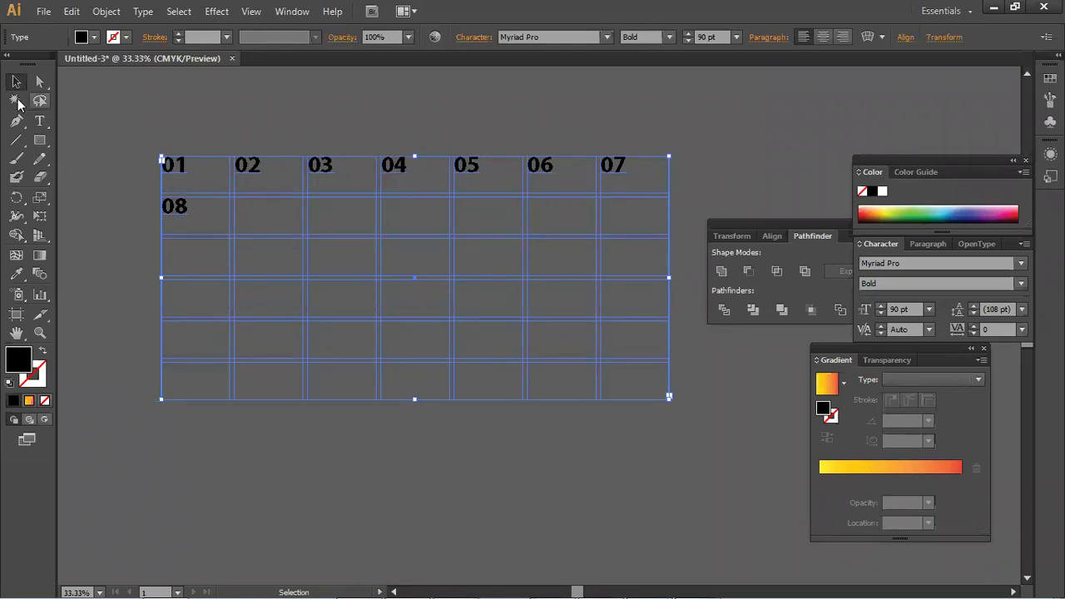
left_click(241, 238)
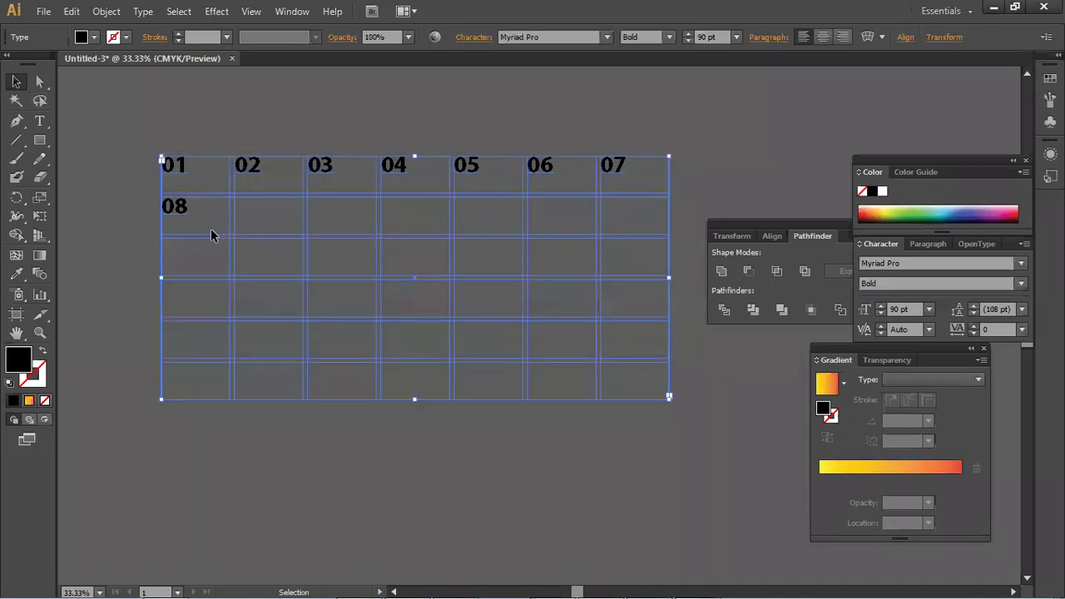
key("t")
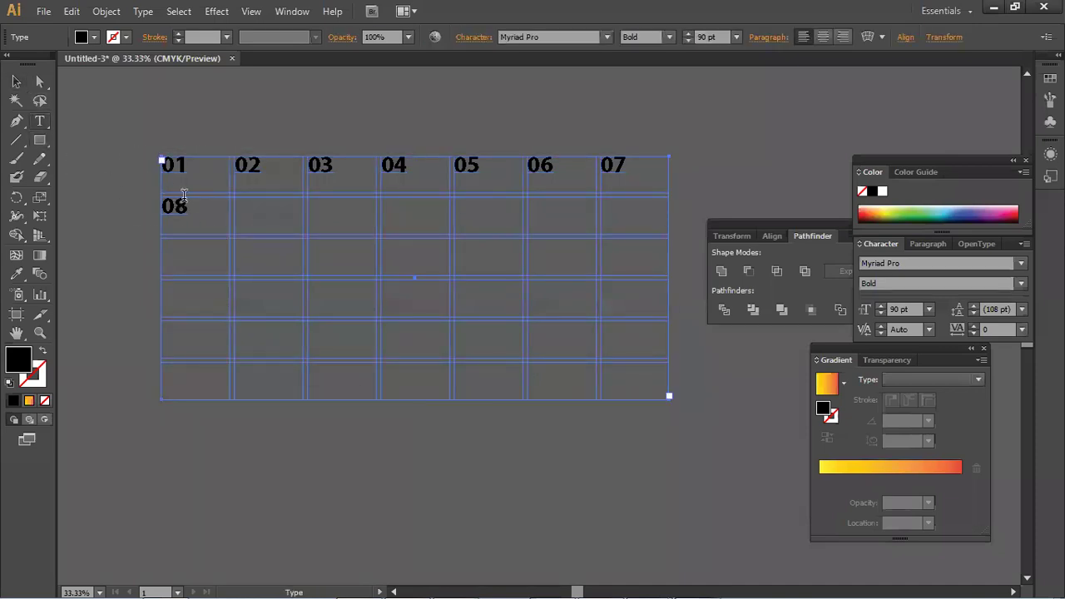
left_click(183, 204)
key("ctrl+a")
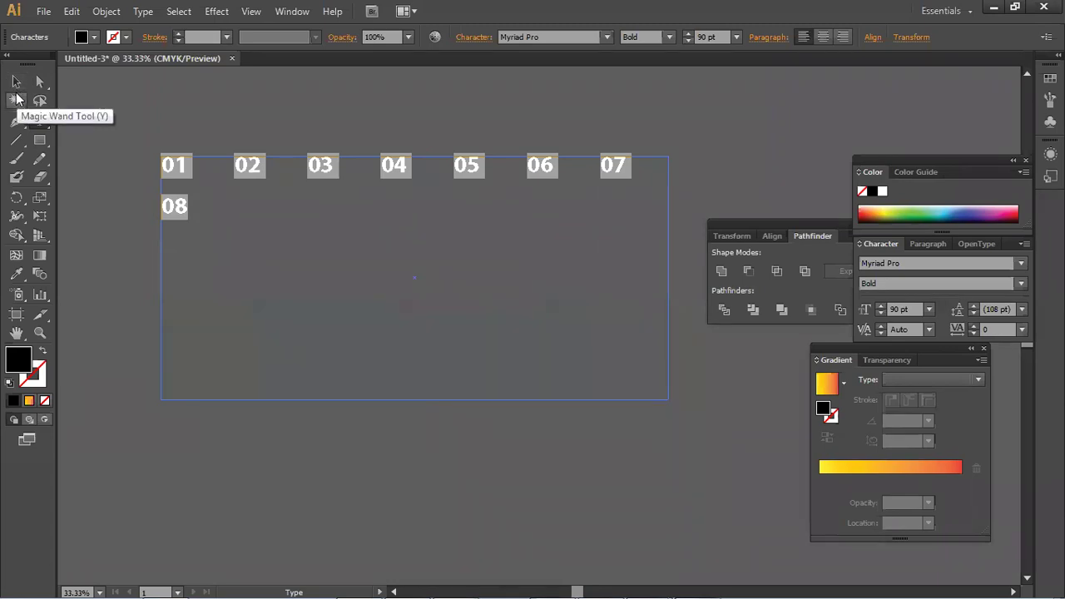
left_click(15, 81)
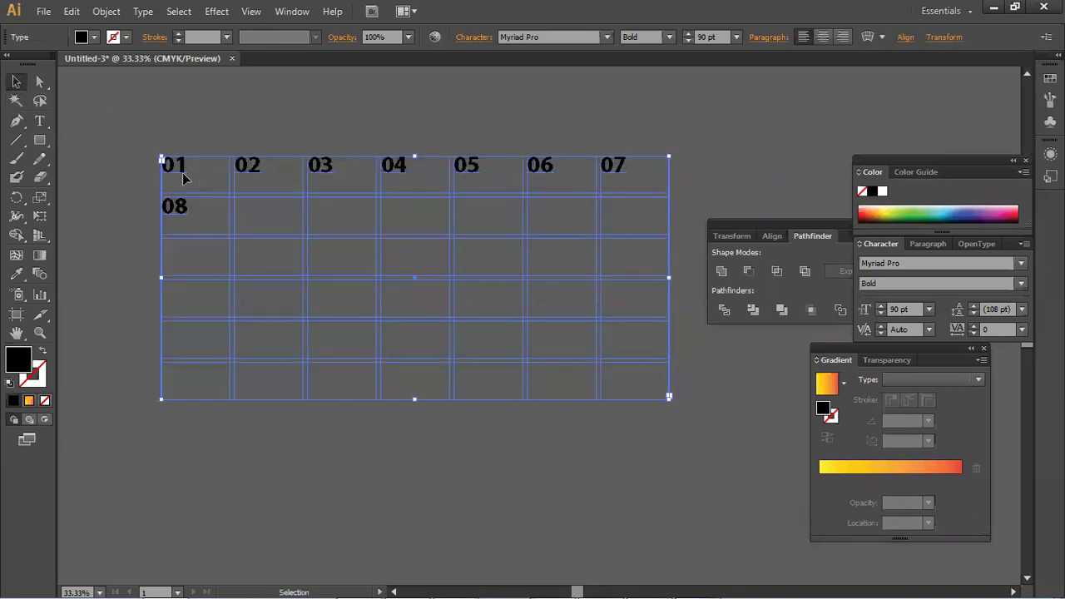
- Set the font size of all the dates in the grid to 24 pt and reopen the font size choices
left_click(39, 121)
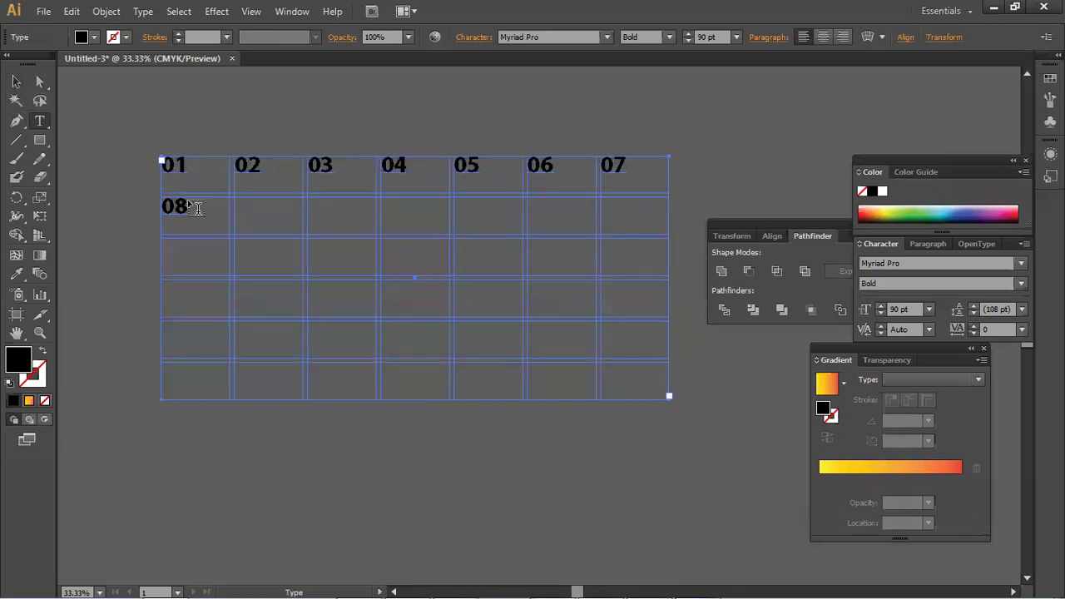
left_click(181, 204)
key("ctrl+a")
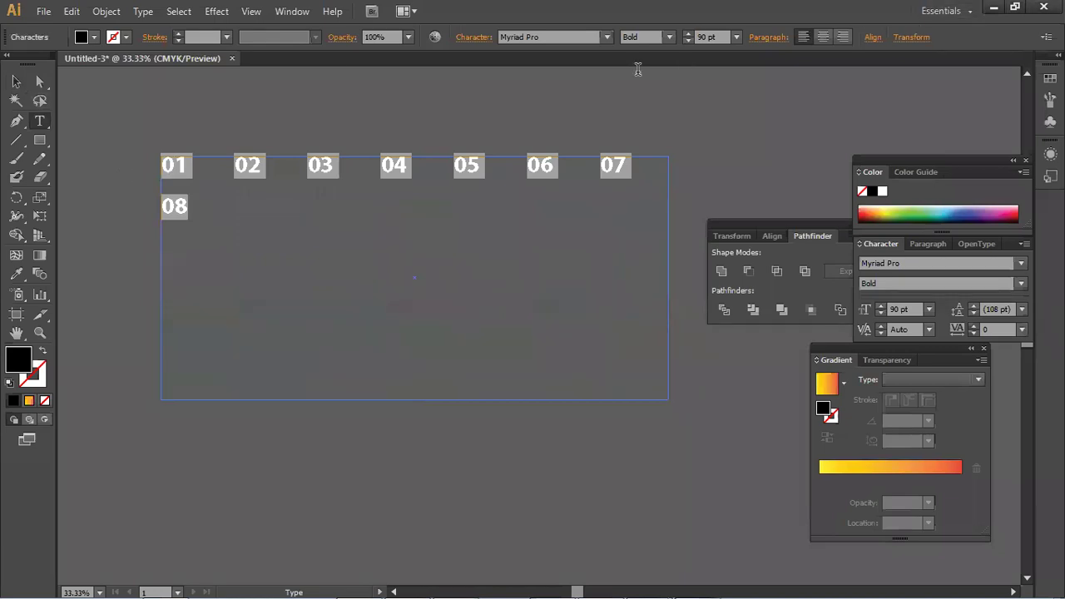
left_click(736, 36)
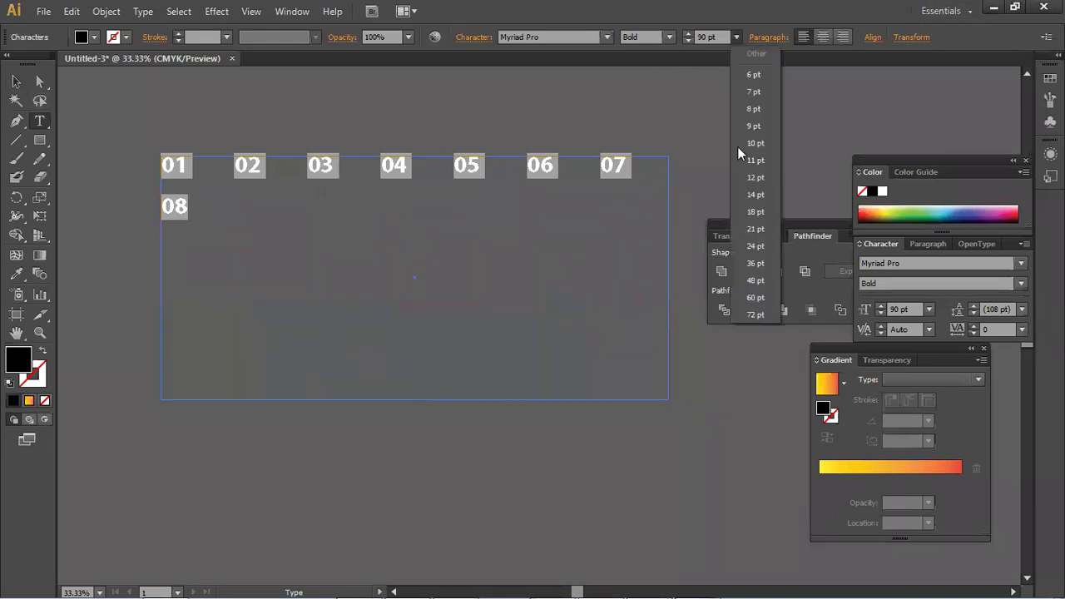
left_click(755, 247)
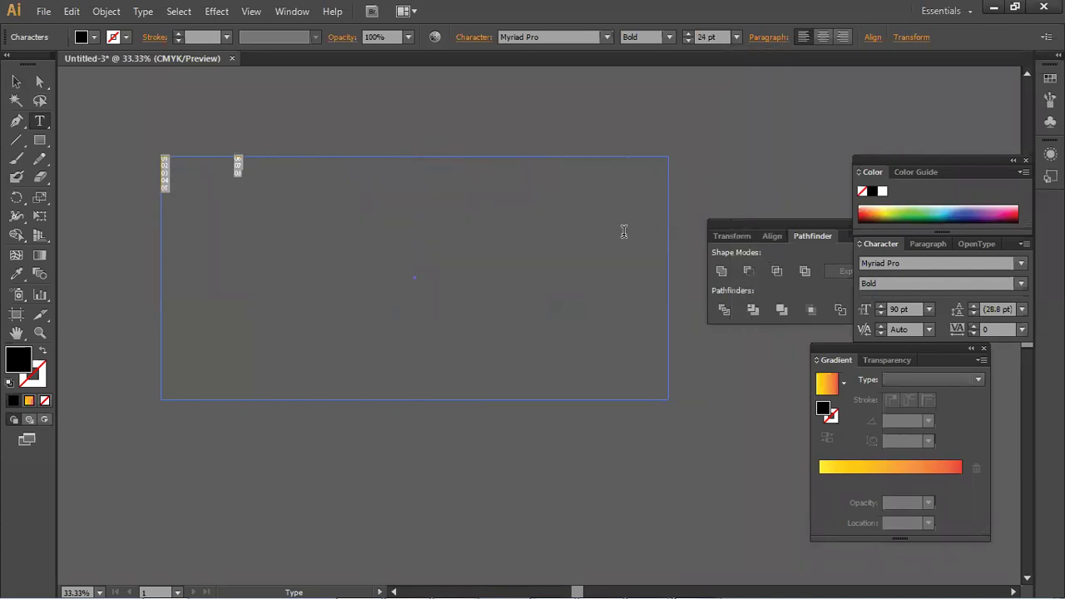
left_click(737, 37)
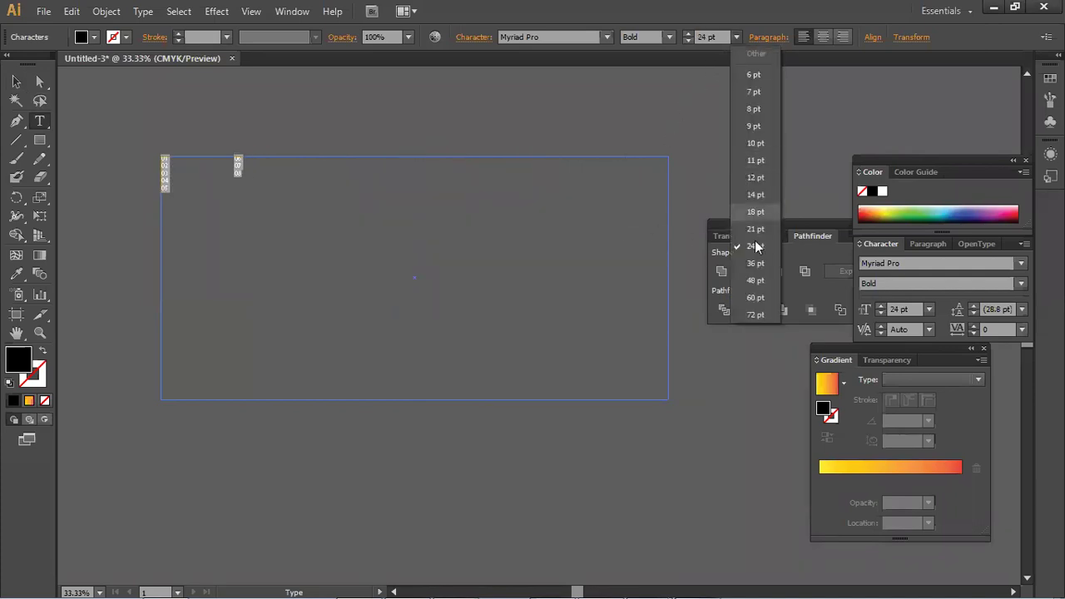
- Set the column numbers to 72 pt and delete 02 to 08, keeping only 01 in the text frame
left_click(757, 312)
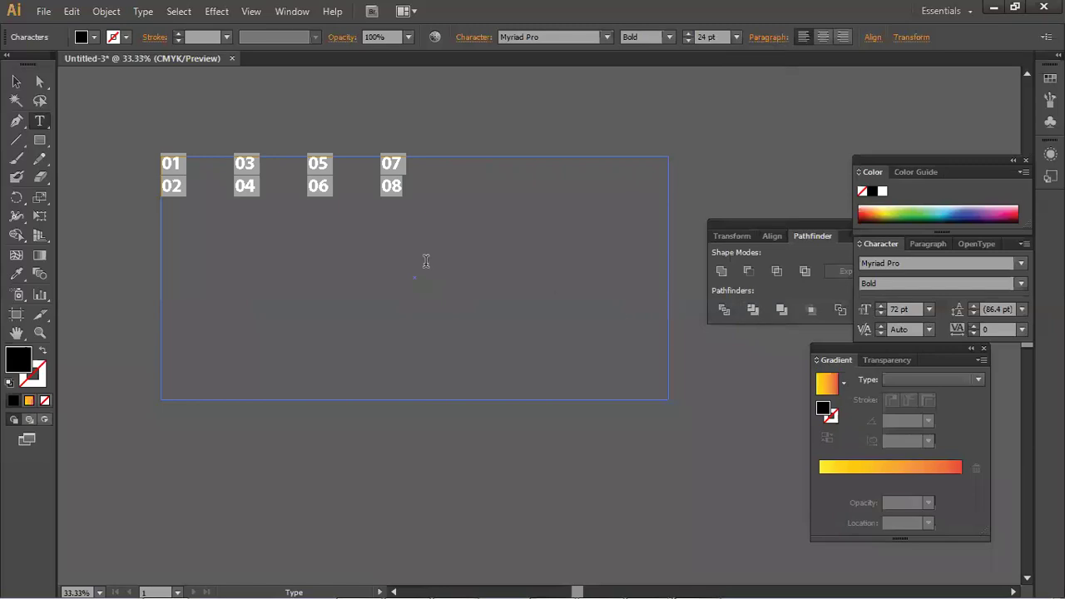
left_click(396, 194)
left_click_drag(408, 185, 165, 185)
key("BackSpace")
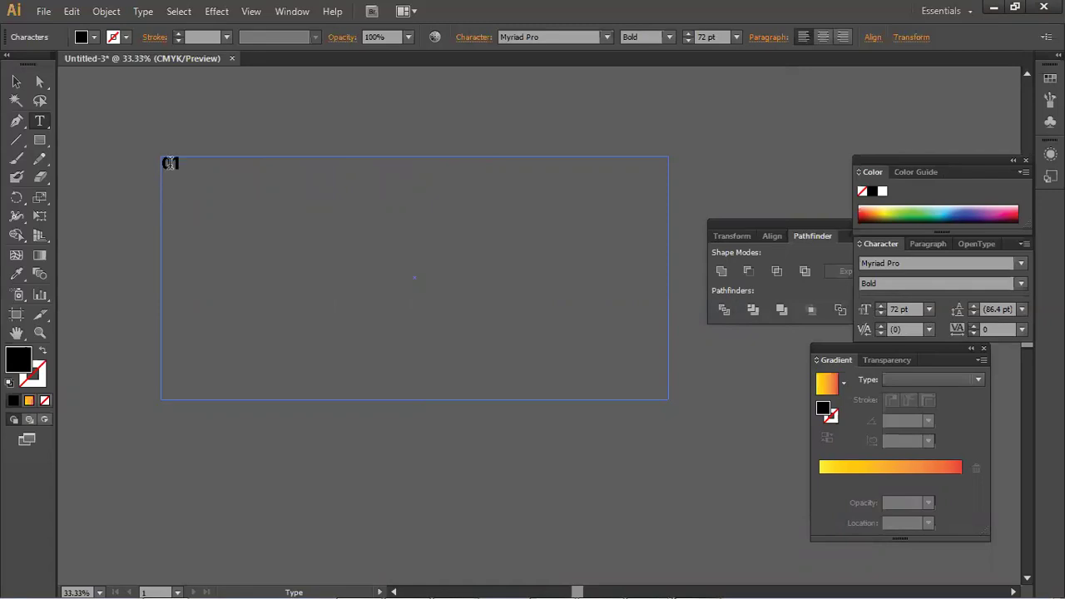
- Set the font size of the number 01 to 99 pt and finish editing the text
left_click_drag(181, 163, 157, 156)
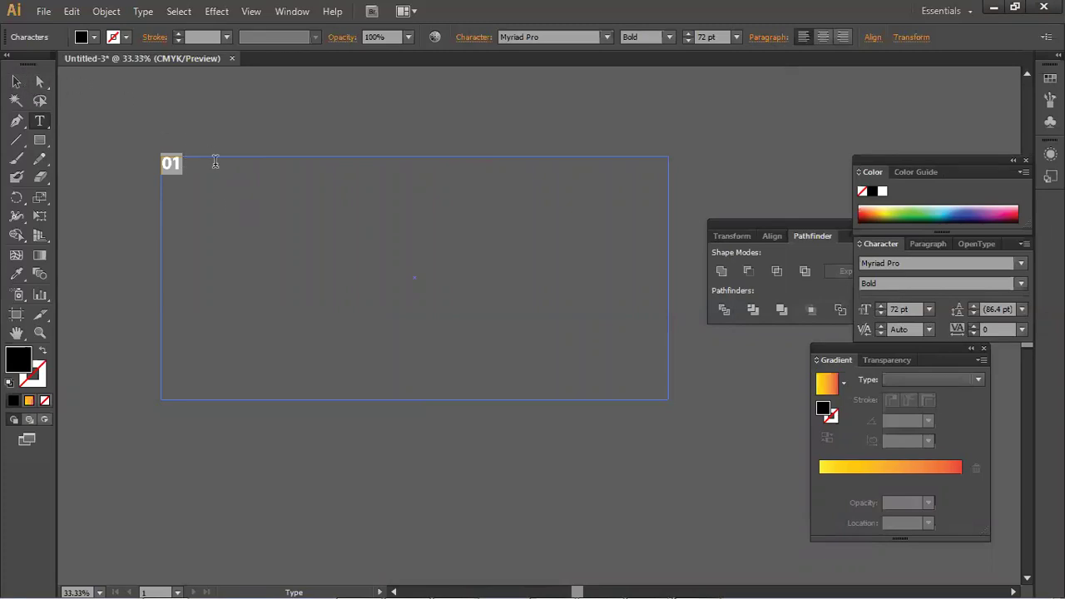
left_click(716, 37)
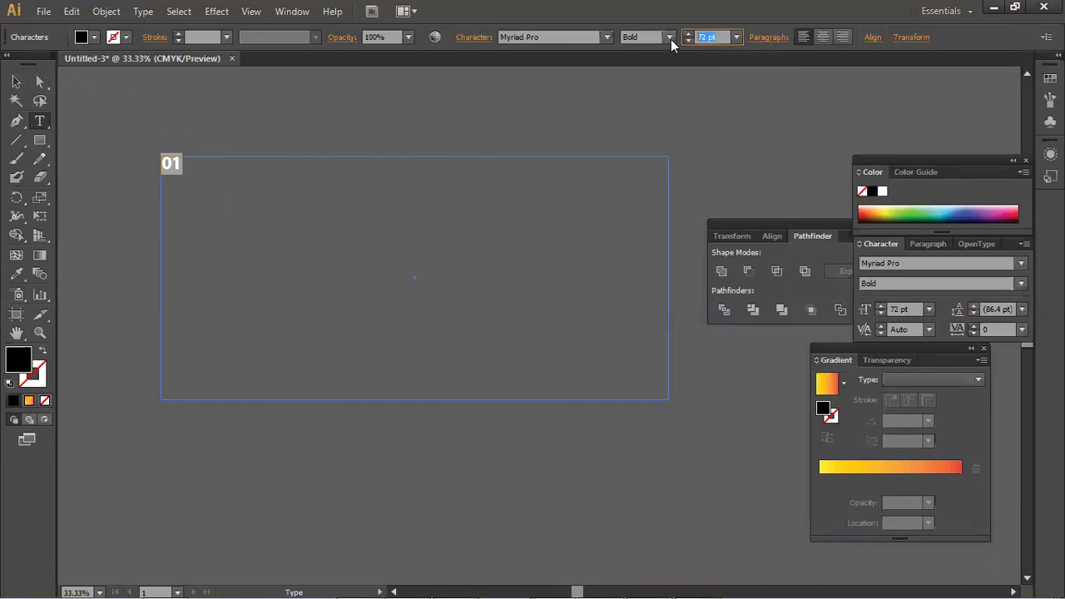
type("99")
key("Return")
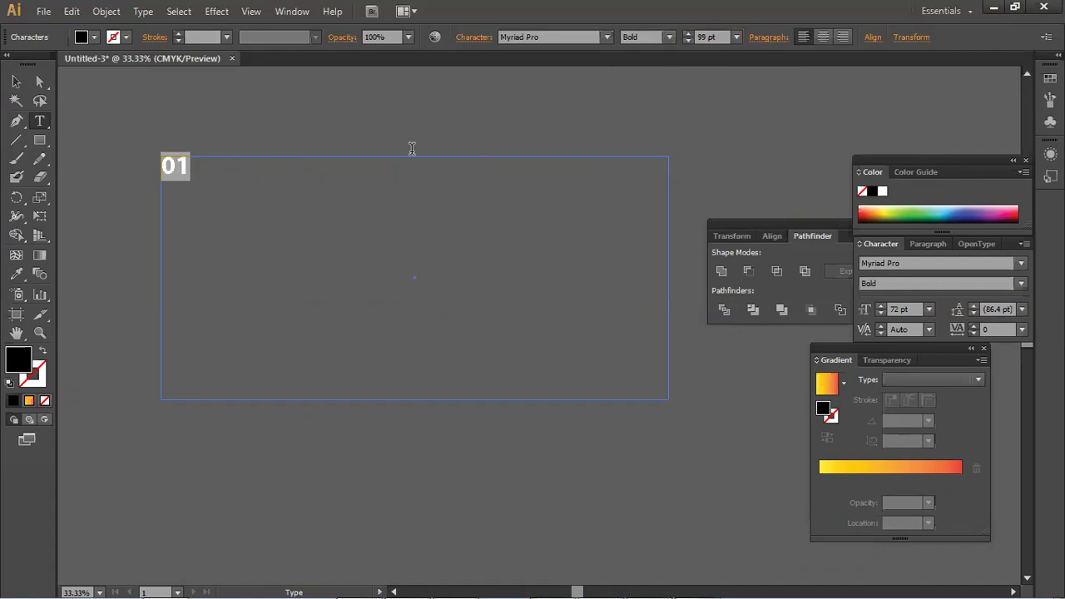
left_click(258, 169)
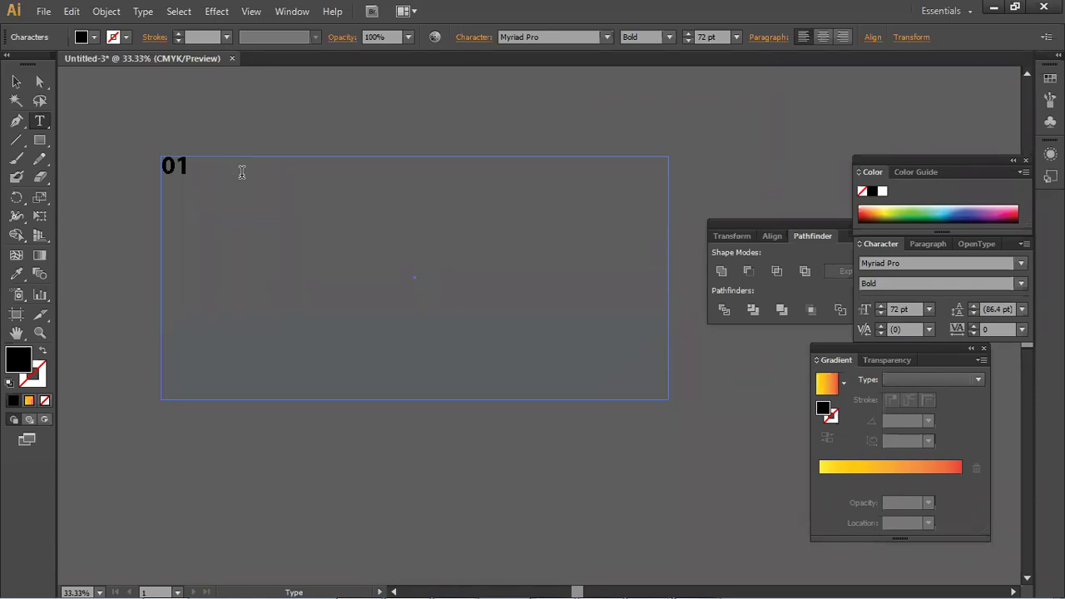
left_click(16, 81)
left_click(135, 261)
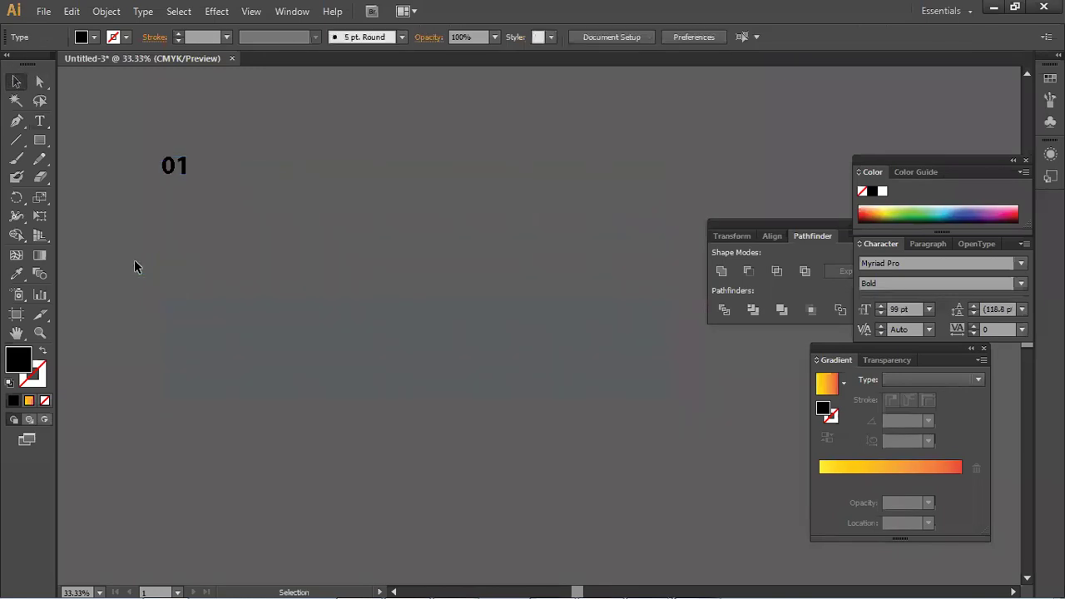
key("Delete")
left_click_drag(39, 140, 81, 146)
left_click_drag(171, 200, 386, 342)
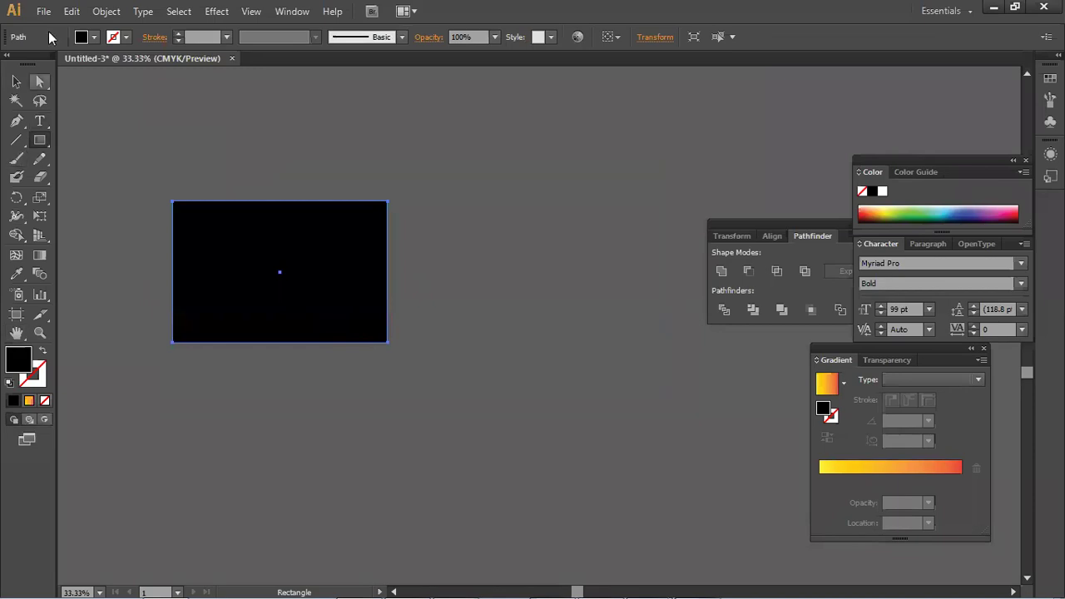
left_click(110, 11)
mouse_move(183, 331)
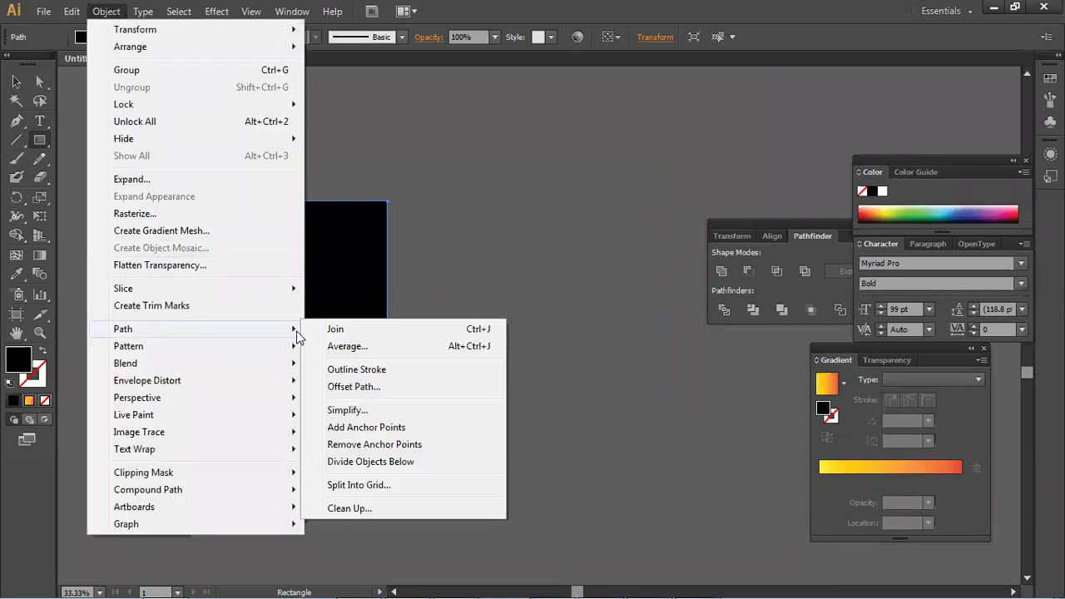
left_click(17, 81)
scroll(341, 167, "up", 5)
scroll(287, 458, "down", 2)
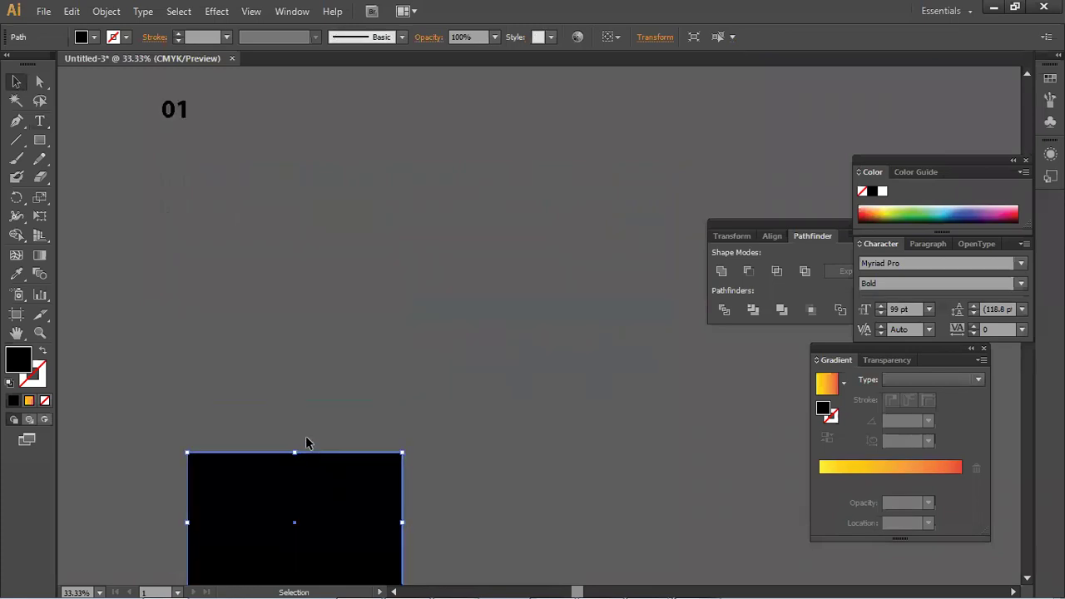
key("Delete")
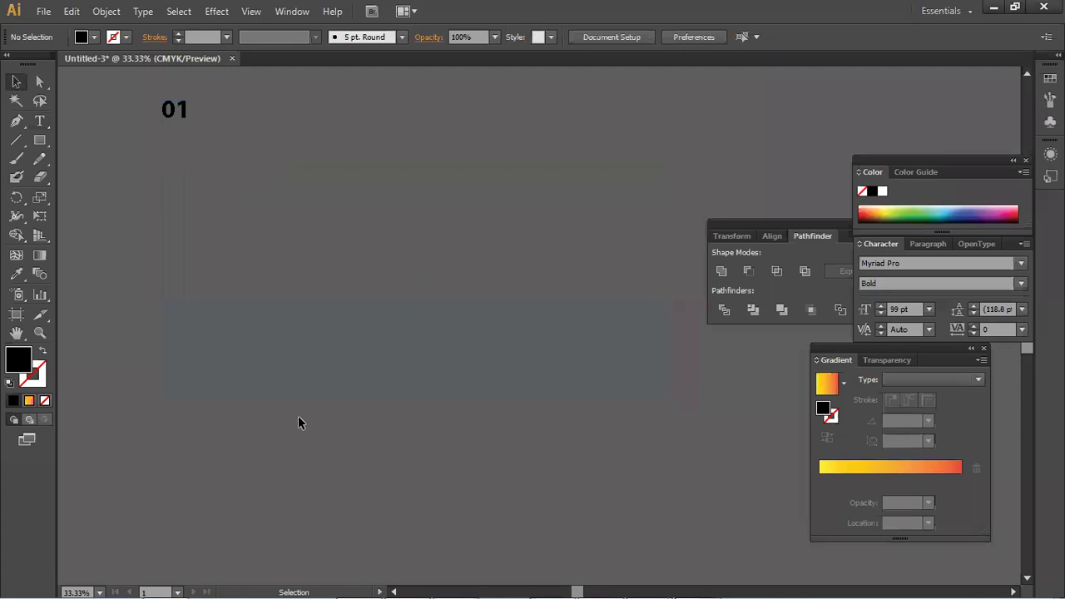
scroll(320, 405, "up", 2)
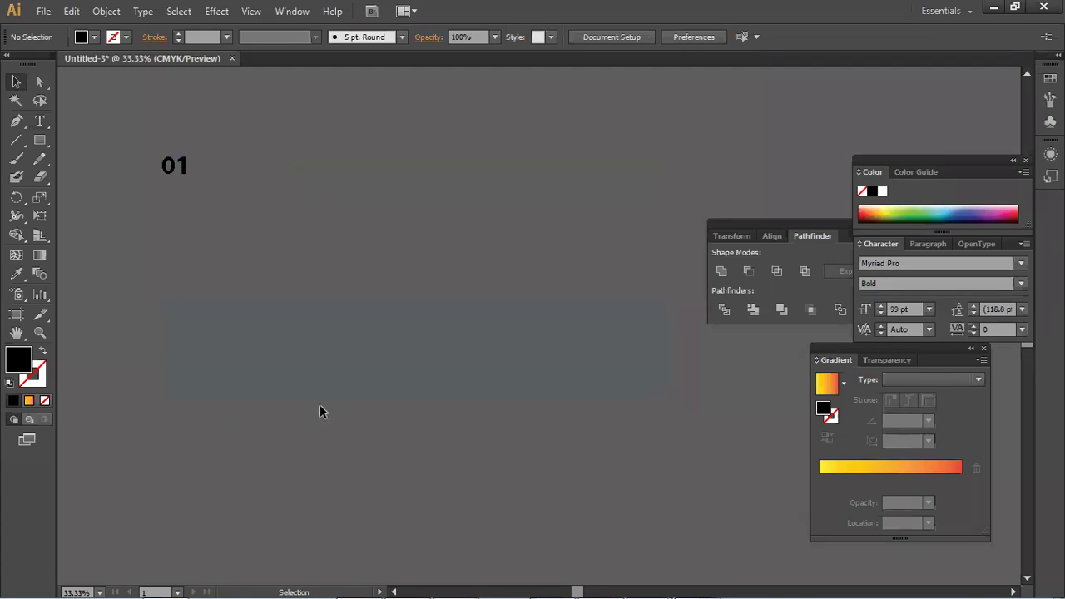
scroll(182, 302, "up", 2)
left_click_drag(49, 142, 84, 139)
left_click_drag(146, 301, 221, 364)
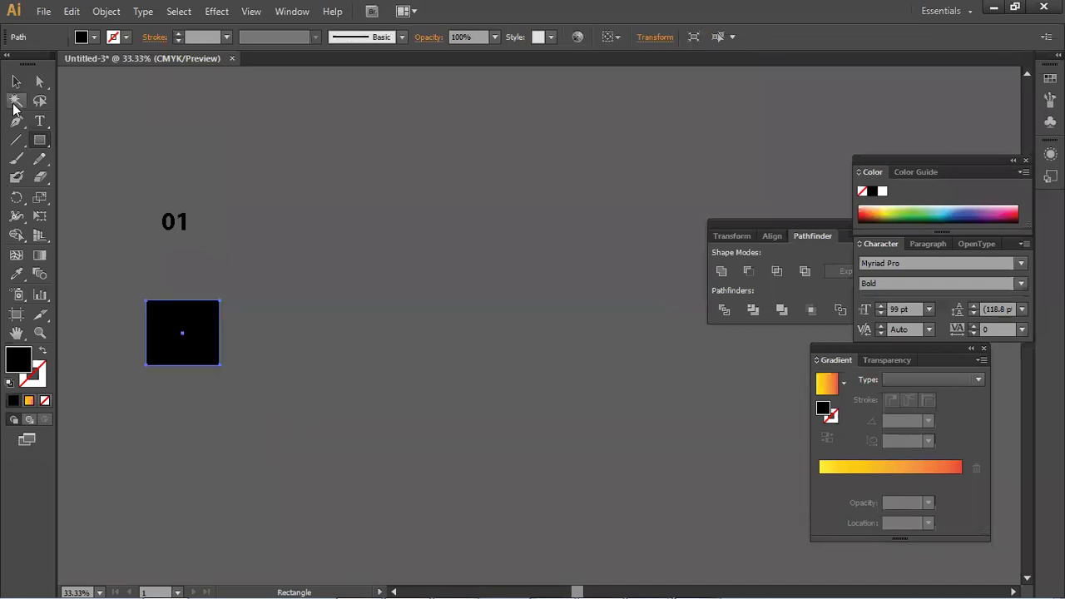
key("Delete")
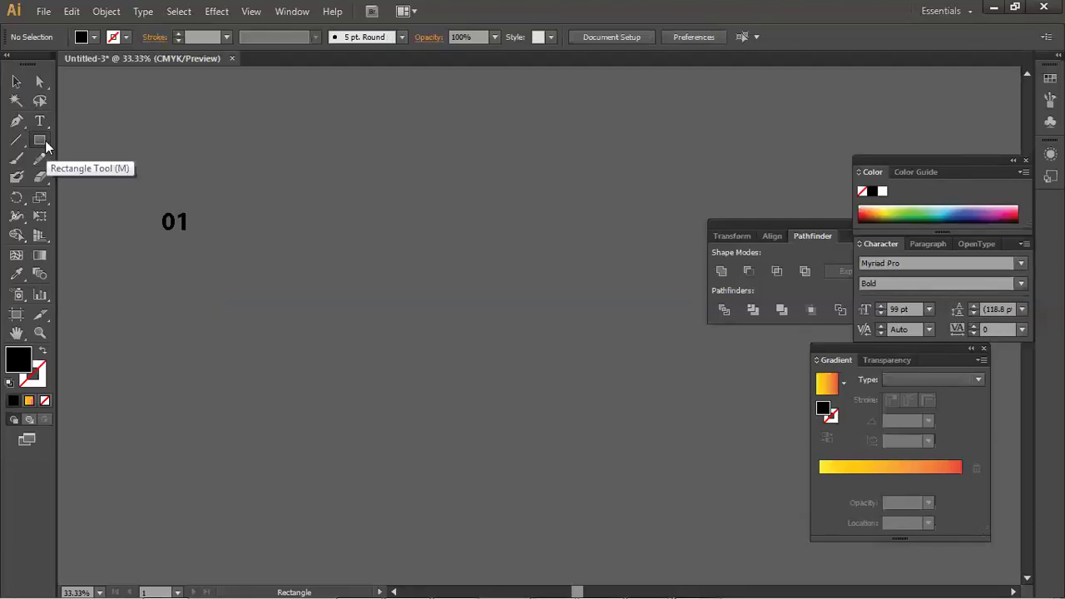
left_click_drag(46, 147, 73, 146)
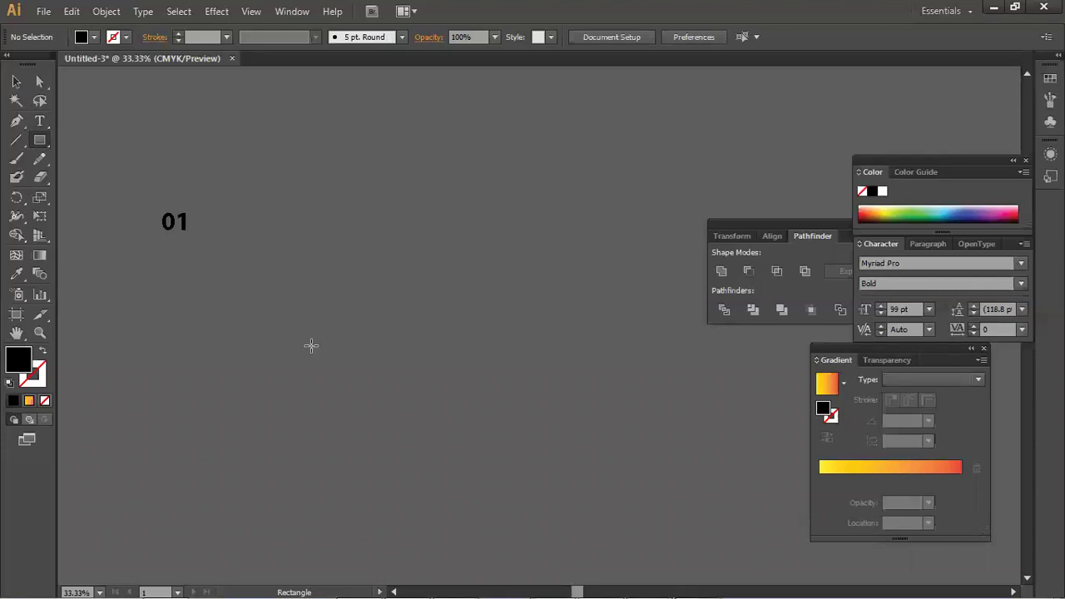
left_click_drag(311, 345, 156, 277)
key("v")
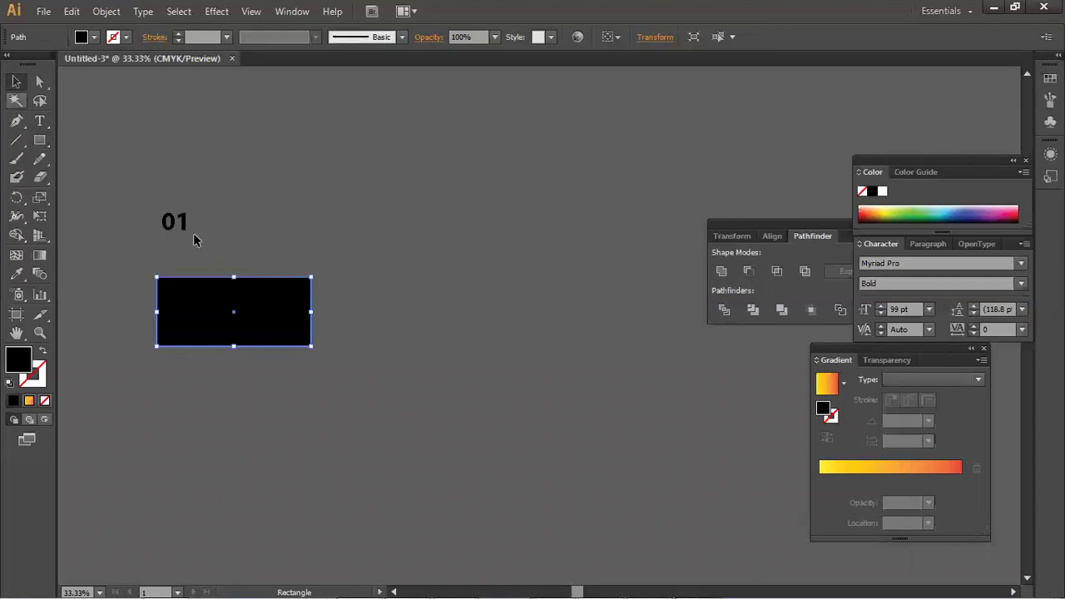
key("Delete")
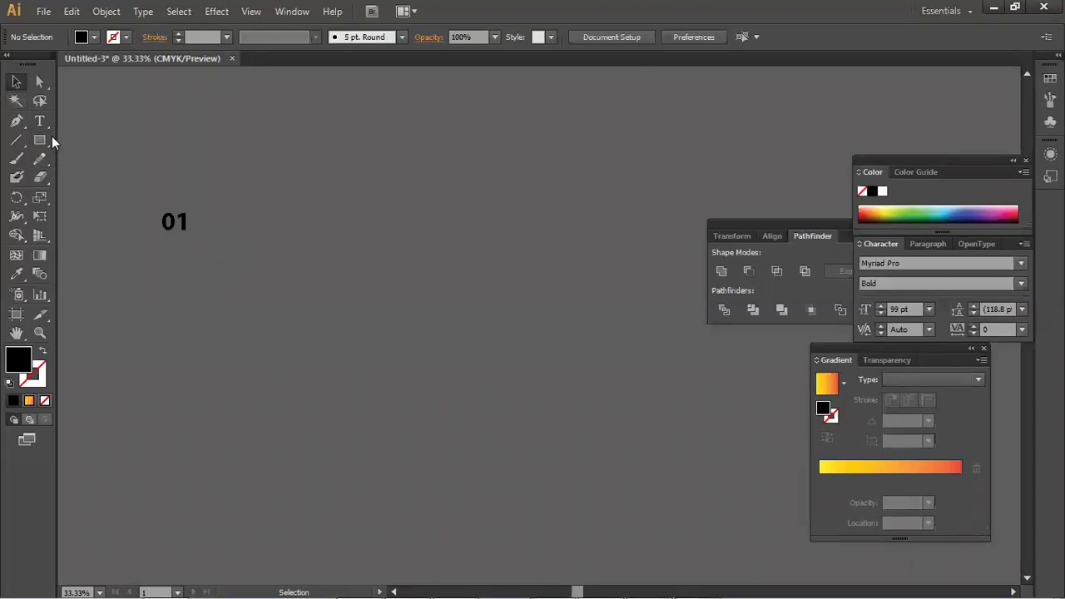
- Add a line of text below the number 01 with the letters A B C D E F G, widely spaced between the first letters
left_click(46, 126)
left_click(241, 355)
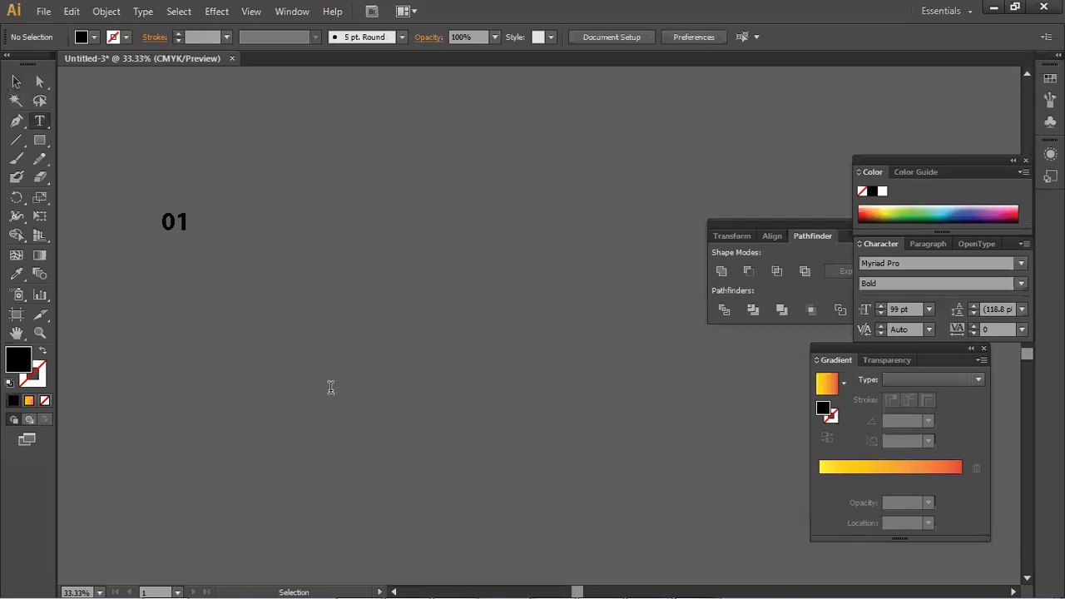
type("A")
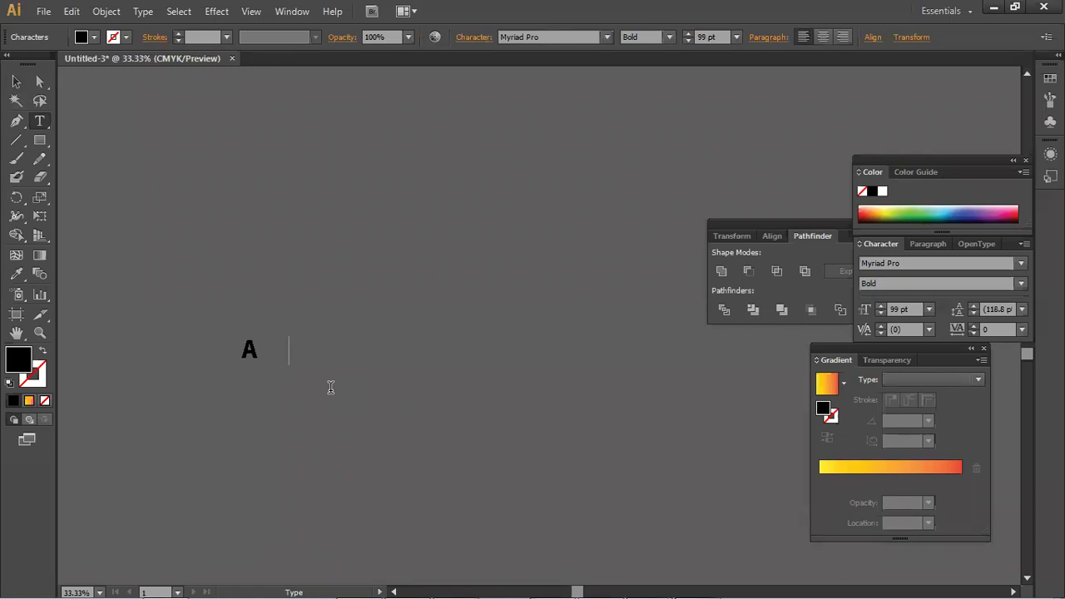
type("B     C")
type("D E")
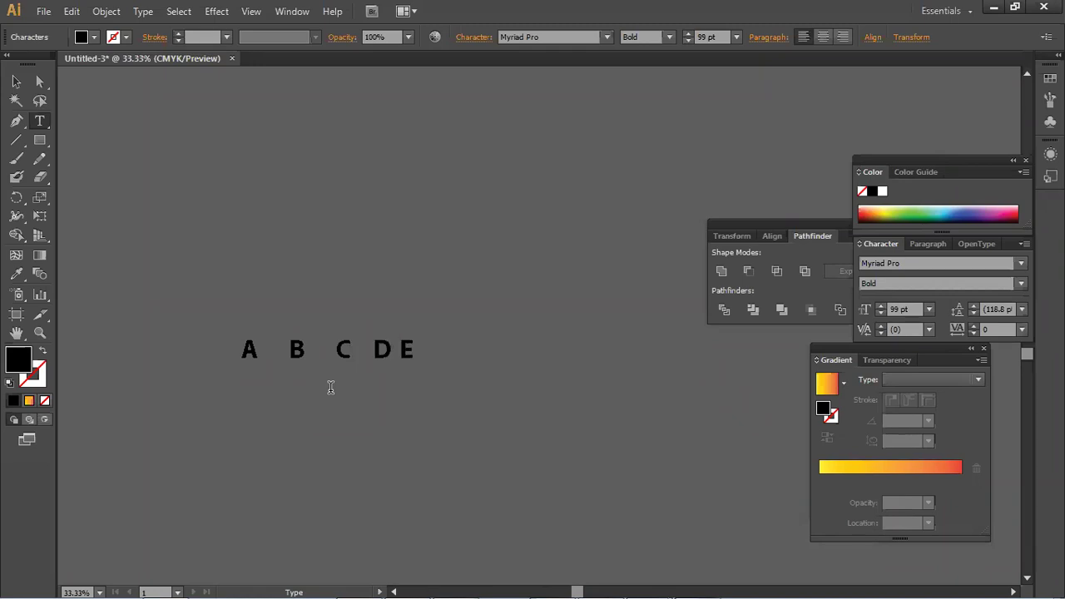
type(" F G")
- Compare the gaps between the letters D to G, and clear the whole line of text
left_click(424, 350)
double_click(400, 351)
double_click(420, 350)
double_click(446, 351)
double_click(422, 350)
double_click(408, 350)
double_click(395, 350)
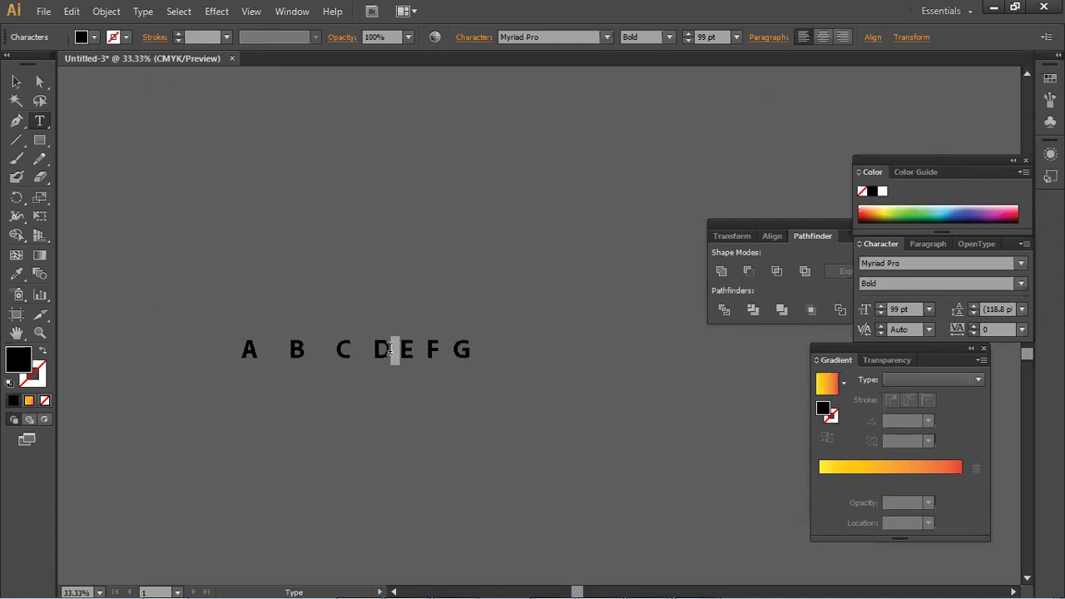
double_click(420, 351)
left_click(469, 350)
left_click(455, 342)
key("ctrl+a")
key("BackSpace")
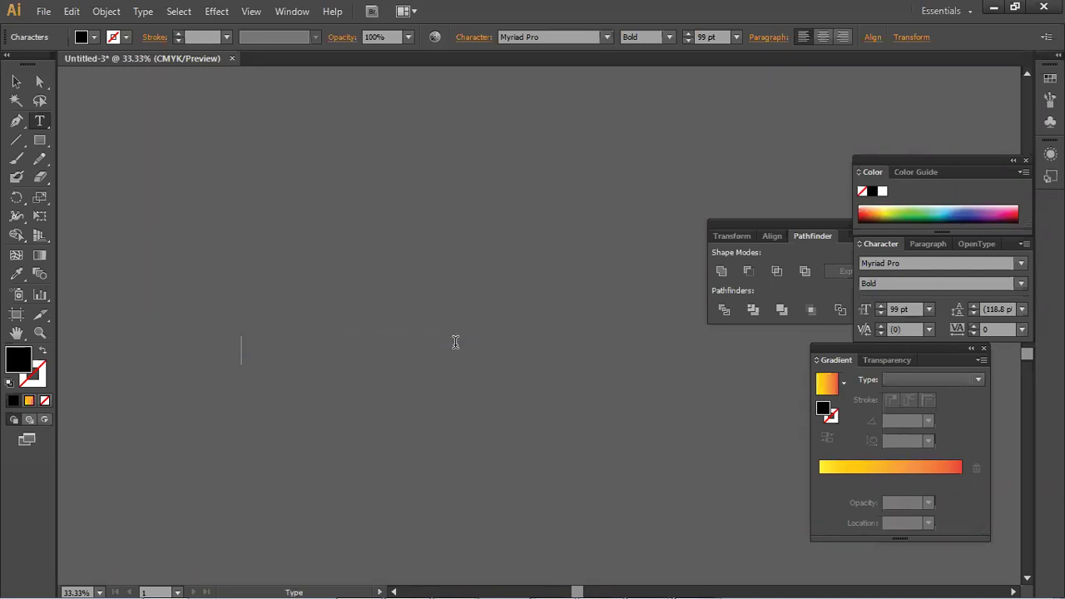
- Enter the letters A B C D E F separated by single spaces and finish editing the line
type("A B C")
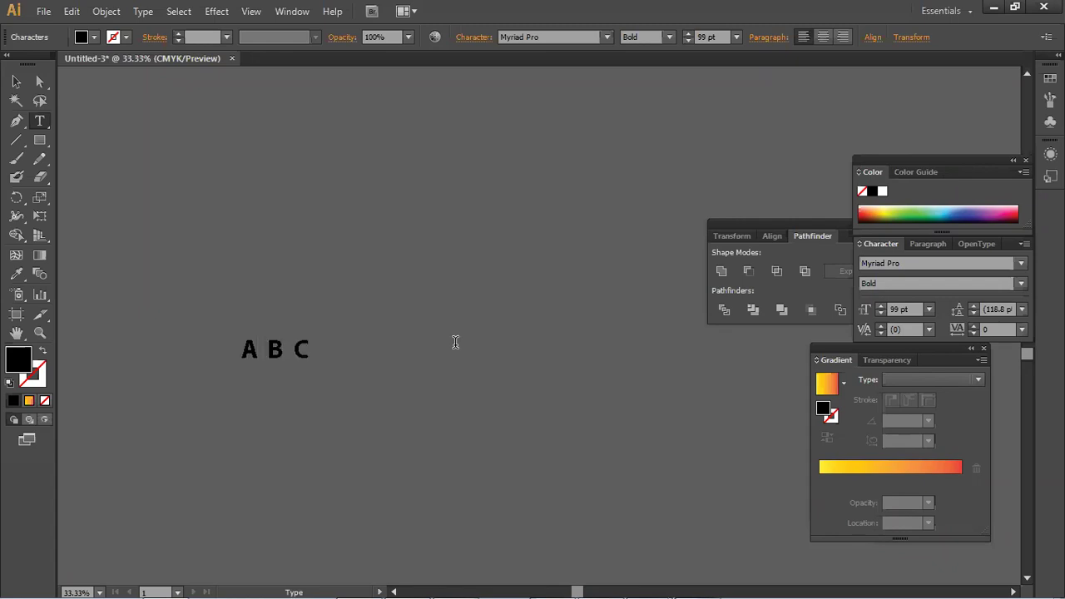
type(" D E E")
key("BackSpace")
type("F")
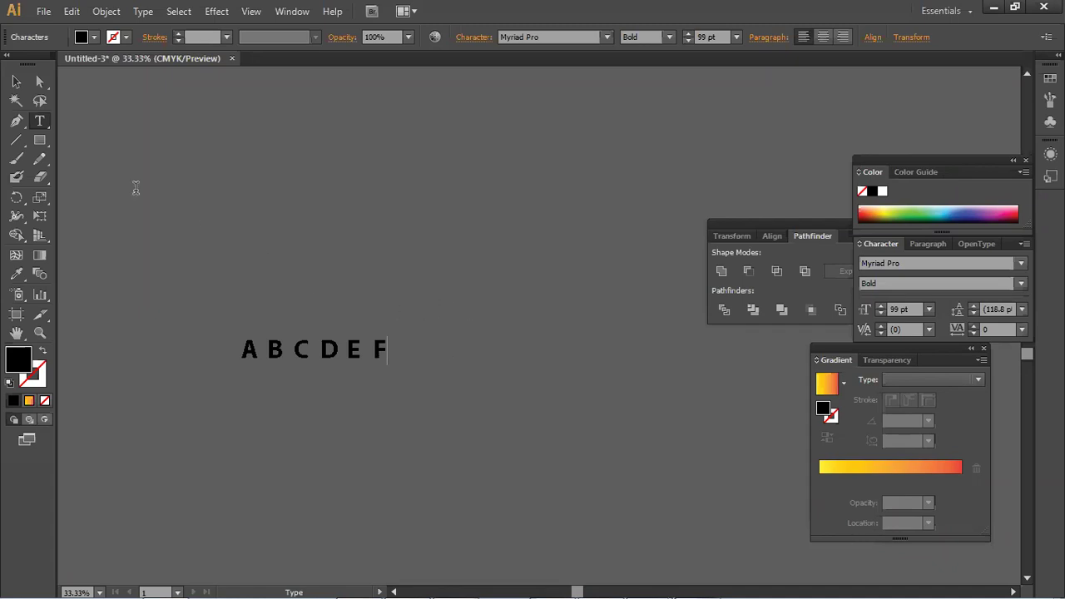
left_click(16, 80)
left_click(279, 304)
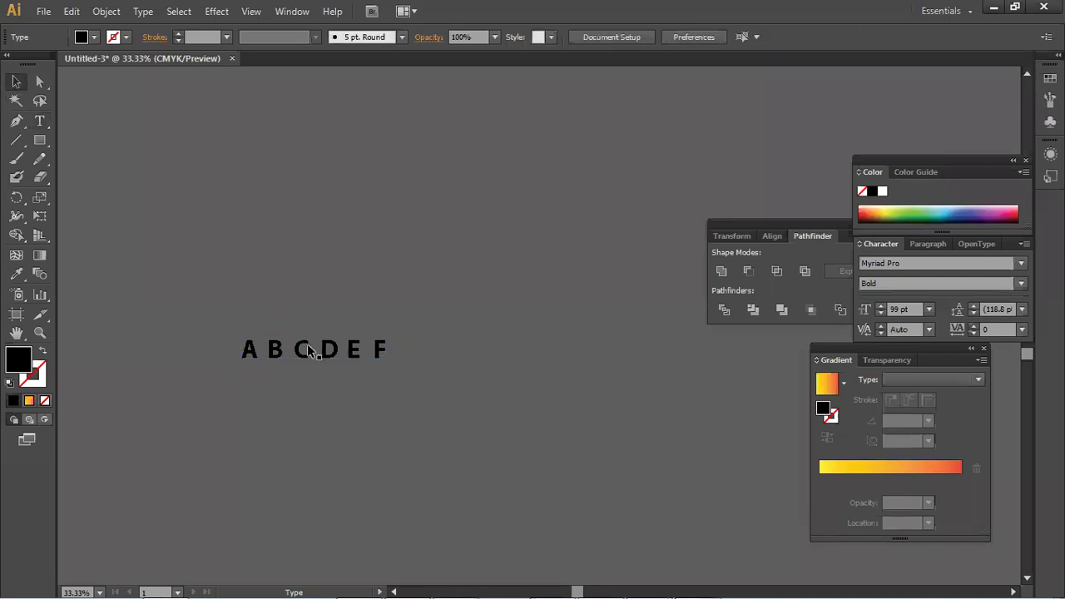
left_click(326, 361)
- Draw a black circle above the A B C D E F text line
left_click_drag(39, 140, 96, 177)
left_click_drag(253, 154, 333, 234)
left_click(16, 81)
- Add the number 19 as text beside the circle and give it the near-white fill F9F9F9
left_click(39, 121)
left_click(175, 249)
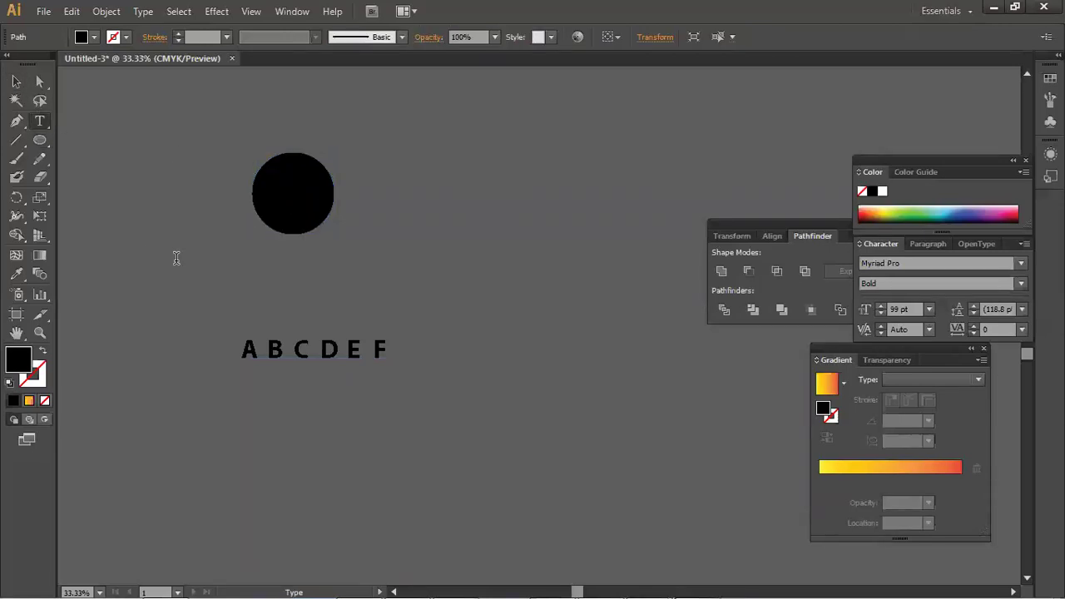
type("19")
key("ctrl+a")
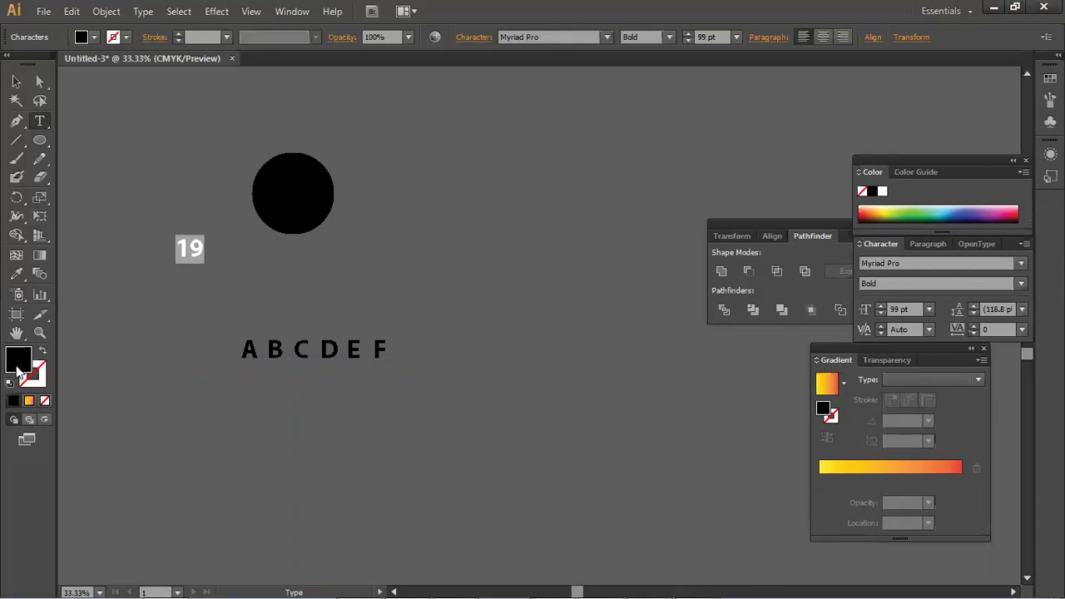
double_click(18, 366)
left_click(184, 159)
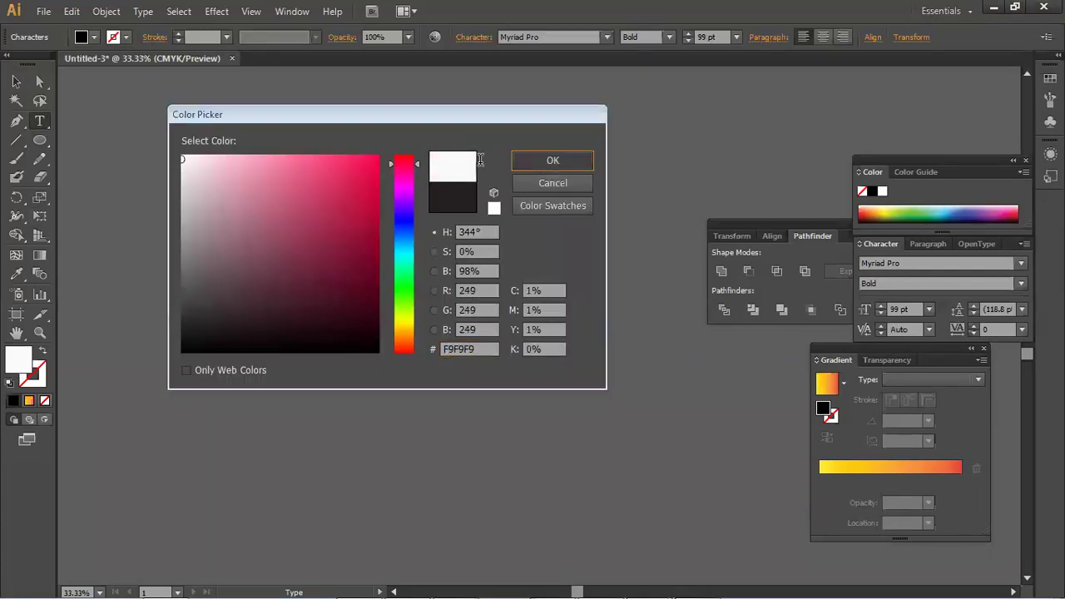
key("Return")
- Move the number 19 onto the black circle and align the two horizontally by their centers
left_click(16, 81)
left_click(88, 159)
left_click_drag(210, 267, 312, 211)
left_click_drag(389, 235, 328, 201)
left_click(517, 37)
left_click(528, 164)
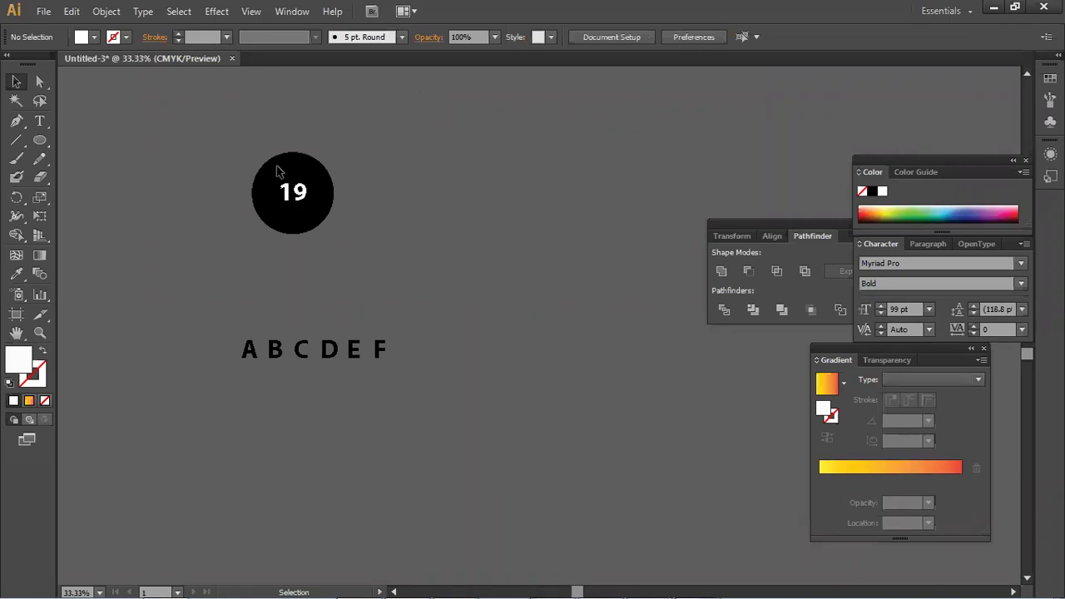
- Copy the circle with its number 19 alongside the original and repeat the copy to make a row of five
left_click(280, 195)
left_click_drag(285, 190, 382, 198)
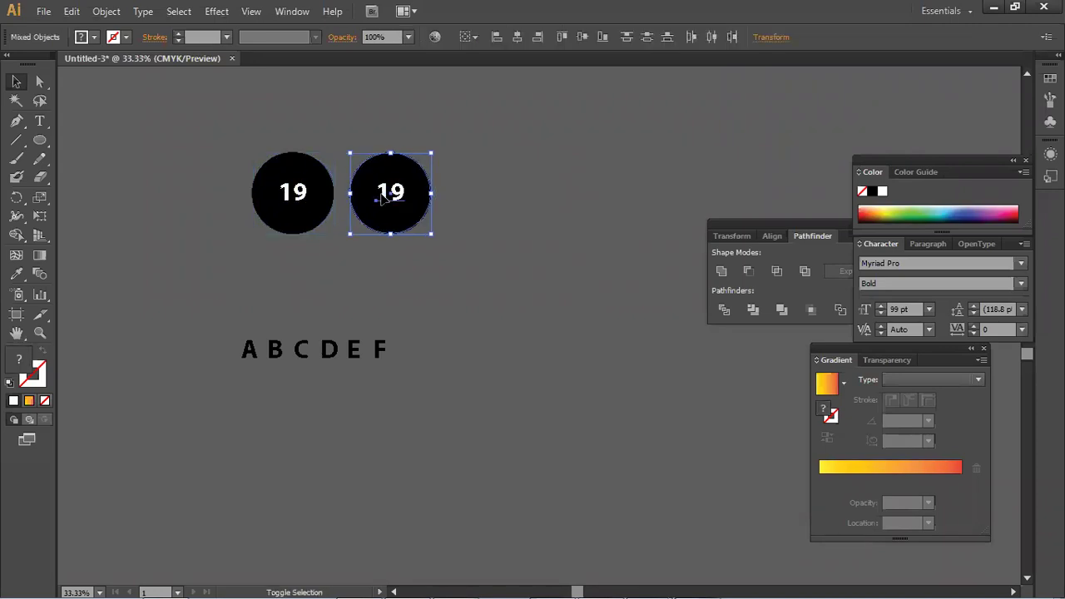
key("ctrl+d")
key("ctrl+d")
key("ctrl+d")
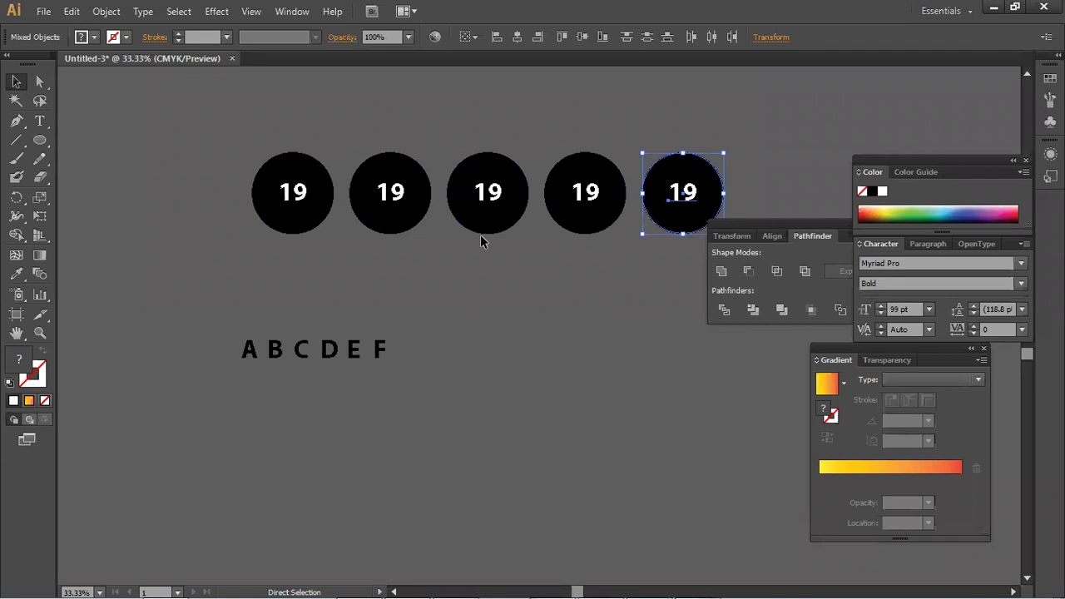
- Delete the A B C D E F text line below the row of circles
scroll(480, 235, "down", 1)
left_click(280, 296)
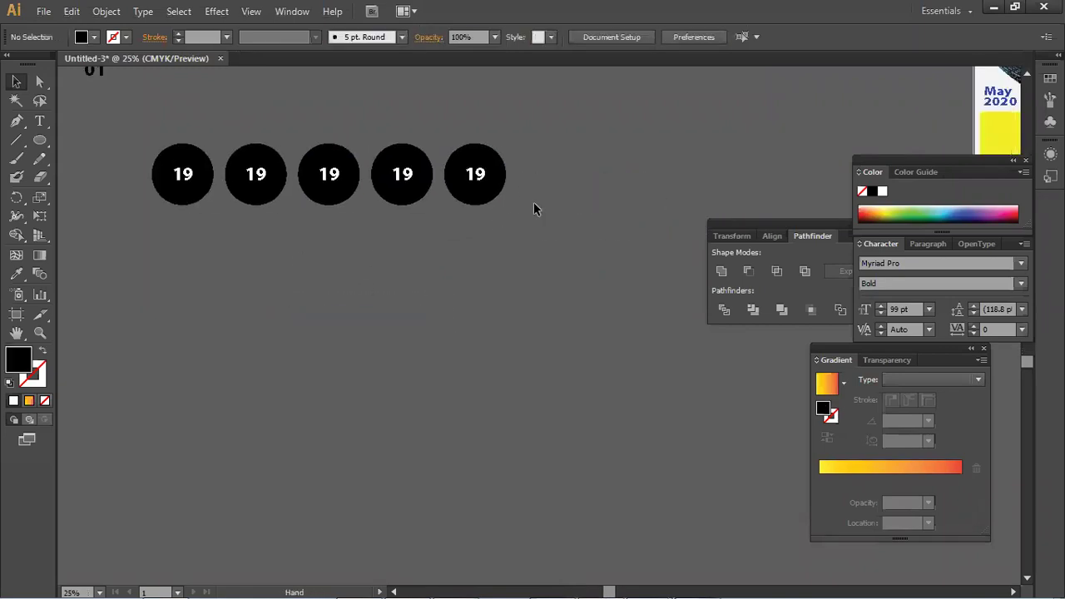
left_click(465, 240)
left_click(535, 206)
left_click(481, 177)
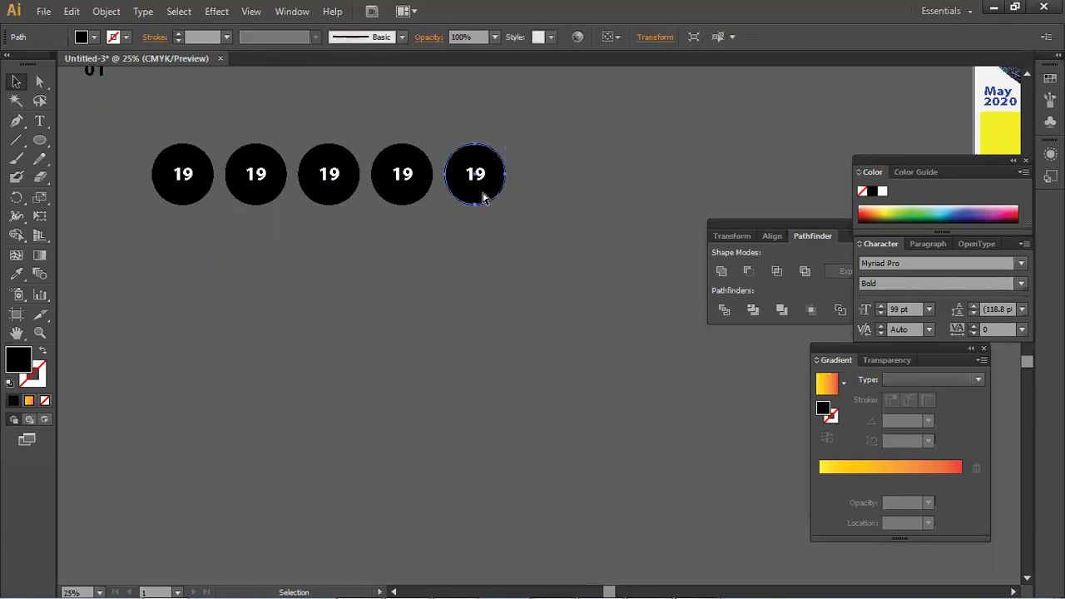
left_click(541, 276)
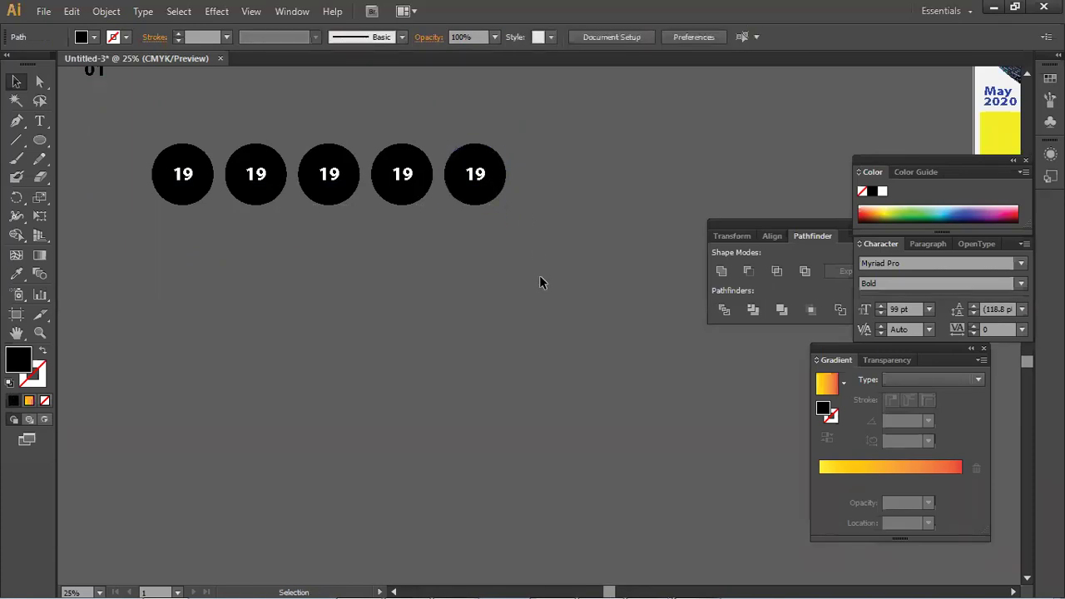
key("alt")
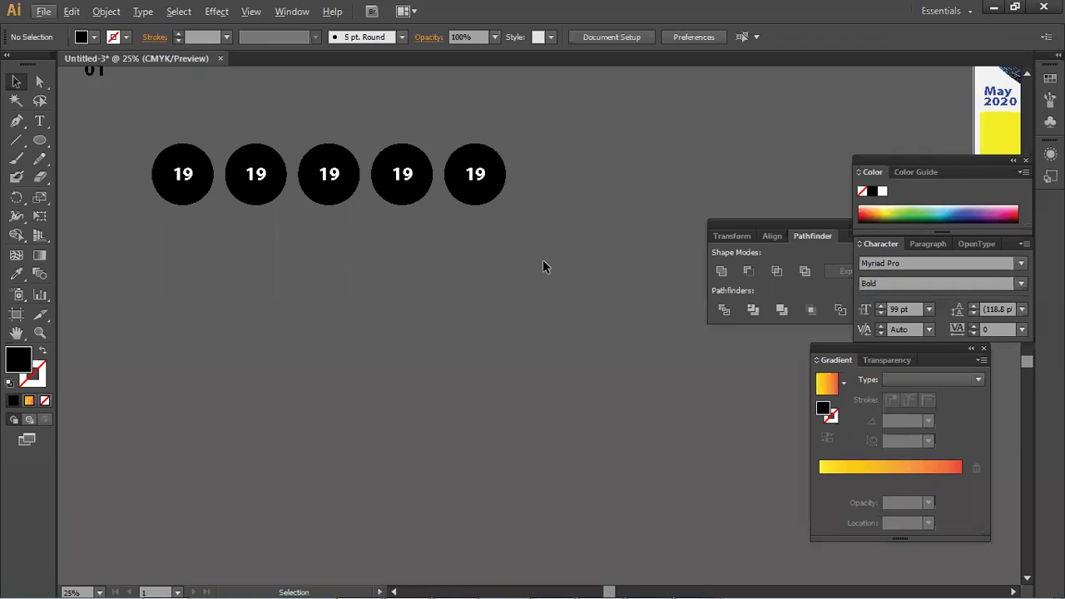
- Draw a black rectangle about 27.94 in wide and 17.61 in high on the empty canvas beside the number samples
scroll(543, 260, "up", 2)
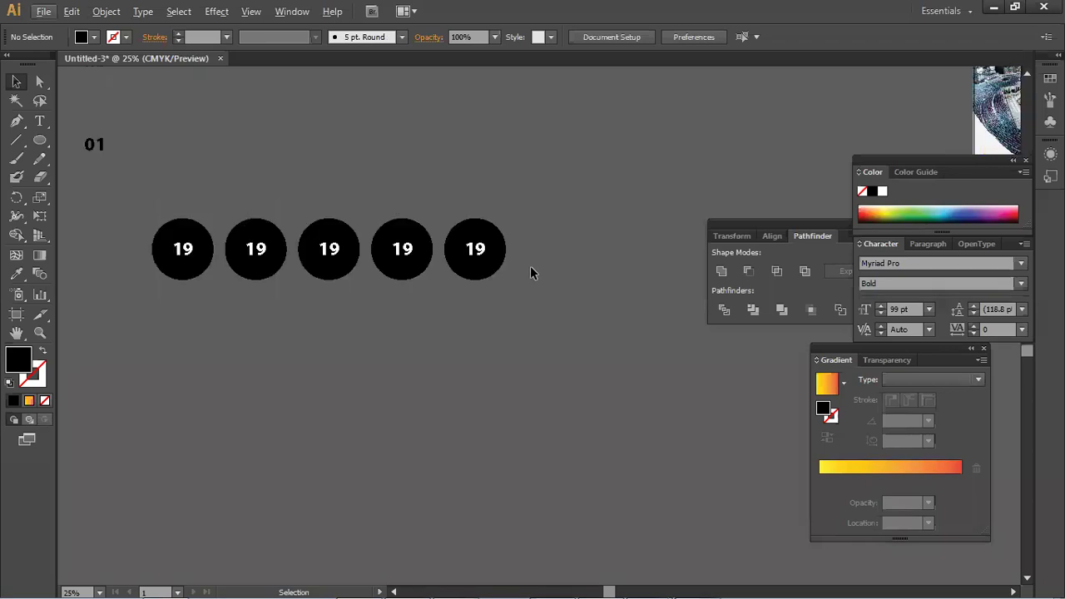
left_click_drag(127, 152, 170, 131)
left_click_drag(39, 139, 82, 142)
key("space")
left_click_drag(287, 212, 325, 139)
left_click_drag(228, 173, 620, 420)
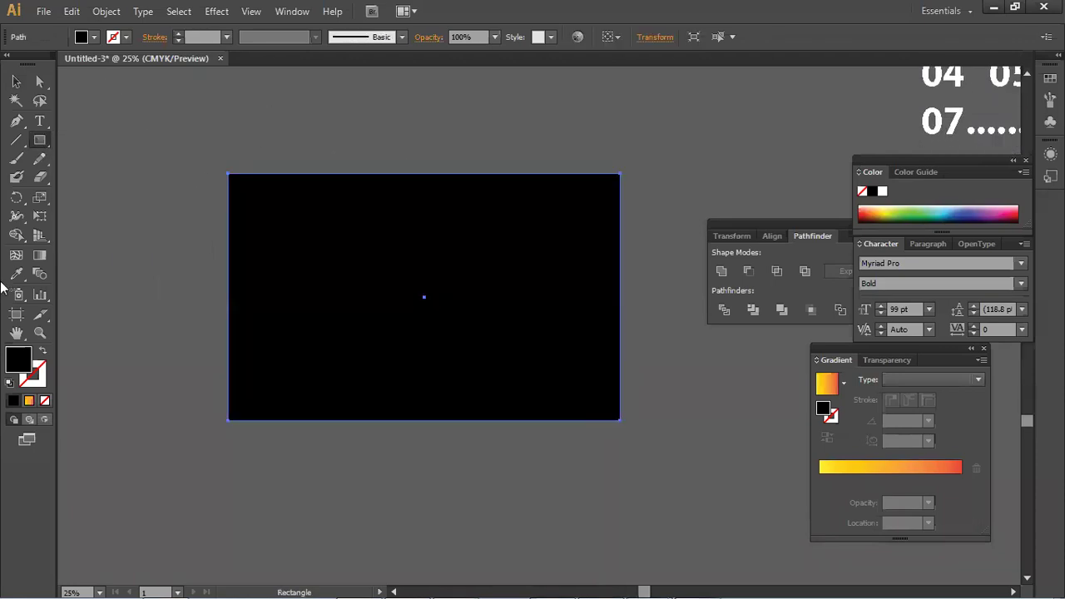
- Split the black rectangle into a grid of 6 rows and 7 columns with Split Into Grid
left_click(108, 11)
mouse_move(152, 329)
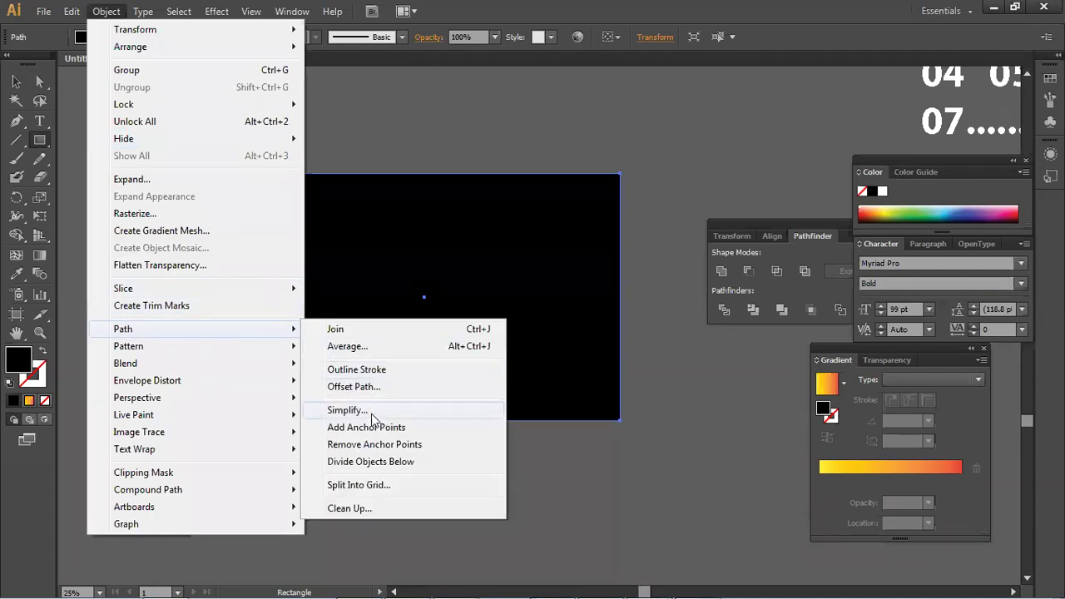
left_click(358, 485)
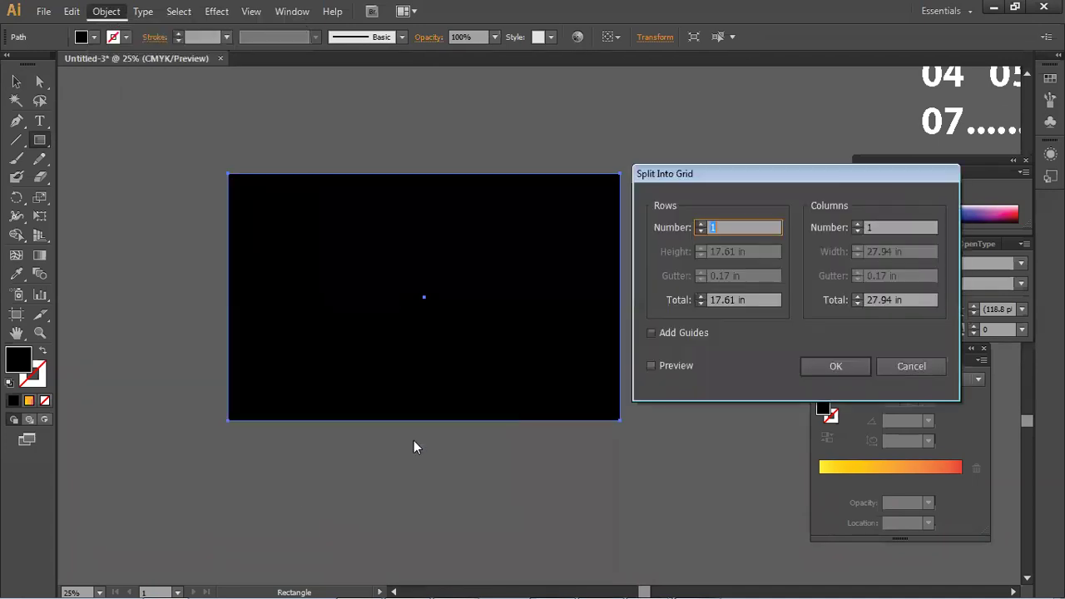
type("6")
left_click(885, 227)
type("7")
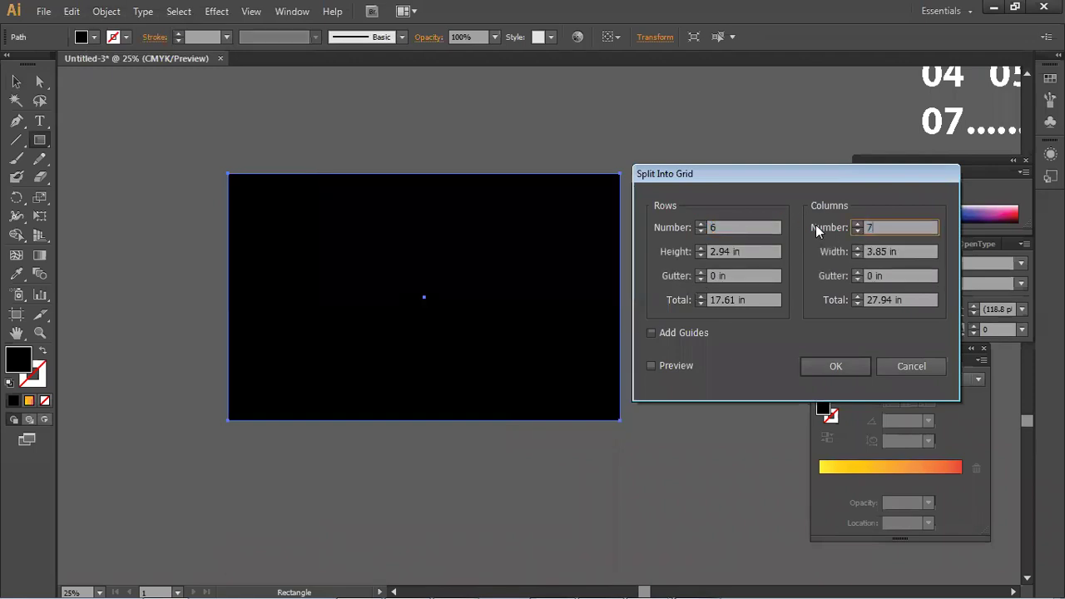
left_click(676, 367)
left_click(836, 366)
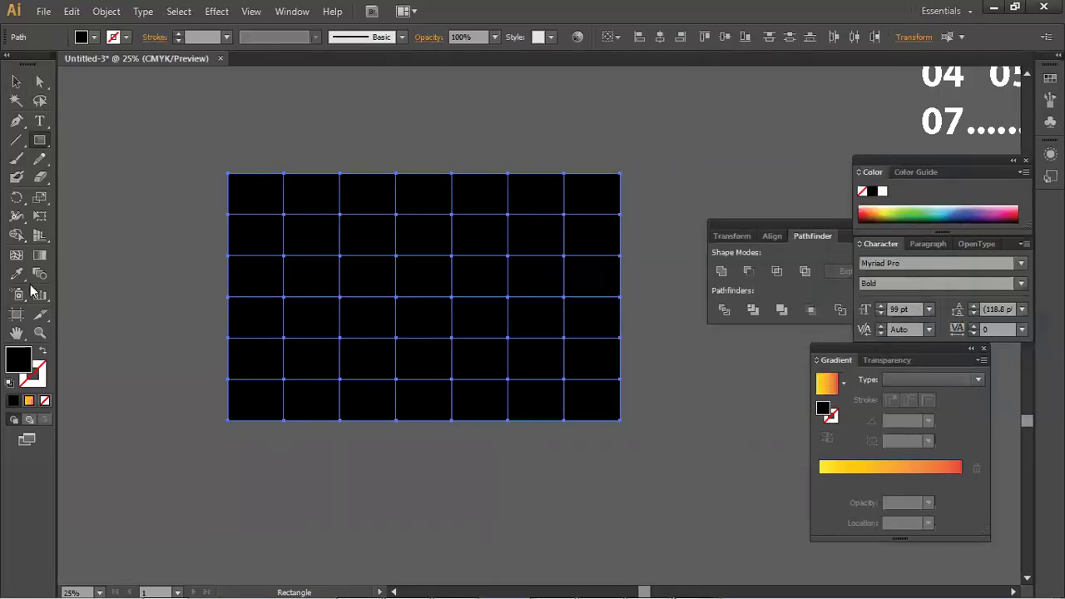
- Change the fill of all grid cells to white and deselect them
double_click(15, 362)
left_click_drag(276, 213, 216, 148)
left_click(552, 160)
left_click(16, 82)
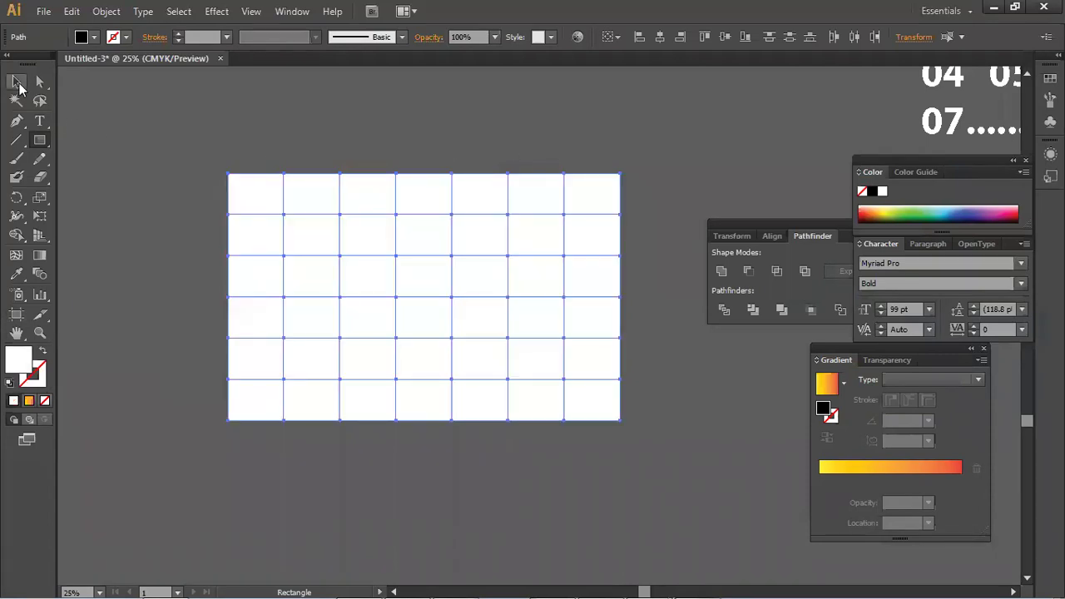
left_click(120, 164)
- Pull the upper four cells of the first column out of the grid one by one as separate rectangles
left_click(266, 190)
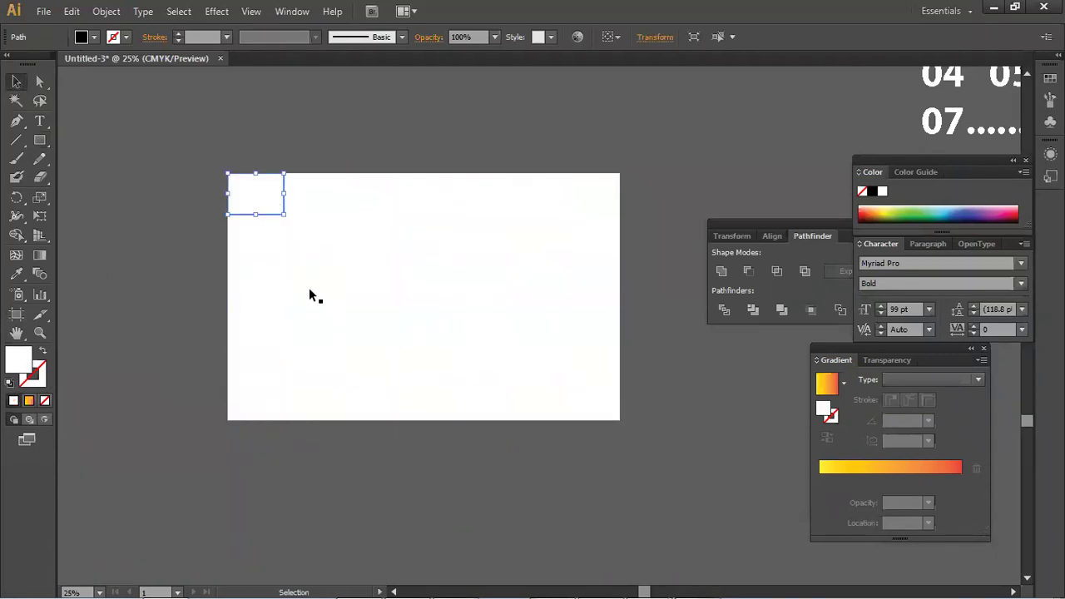
left_click(262, 263)
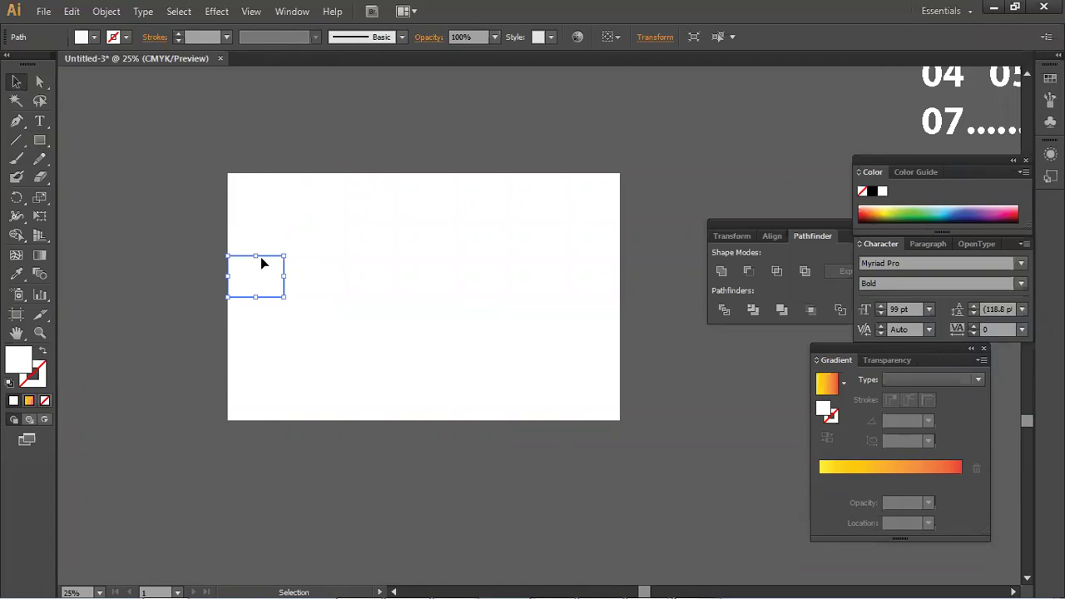
left_click(264, 229)
left_click(260, 193)
left_click(270, 241)
left_click_drag(237, 159, 206, 128)
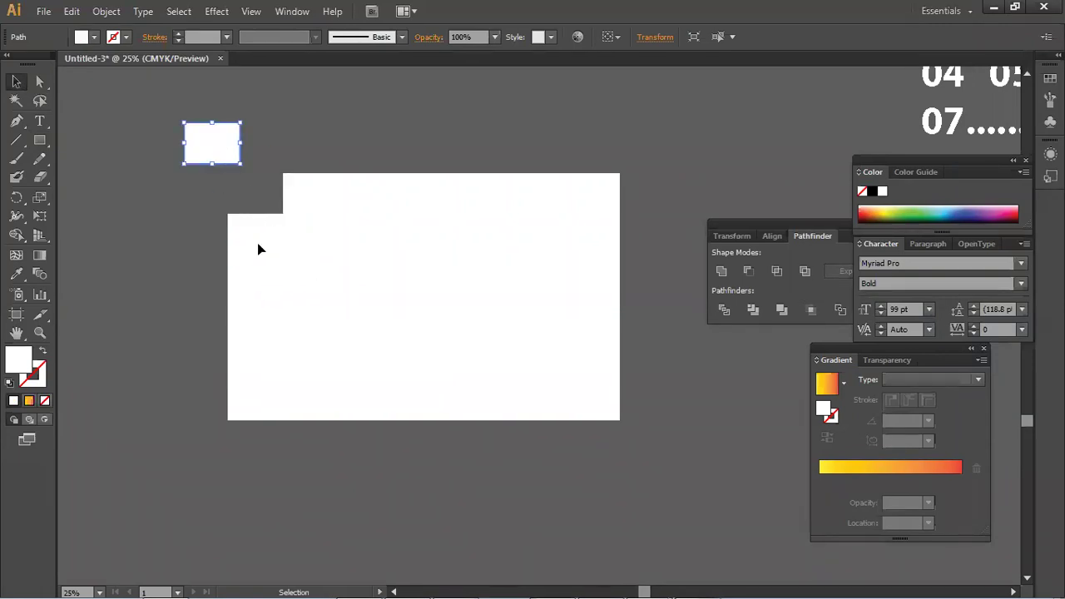
left_click_drag(262, 242, 204, 230)
left_click_drag(255, 296, 228, 332)
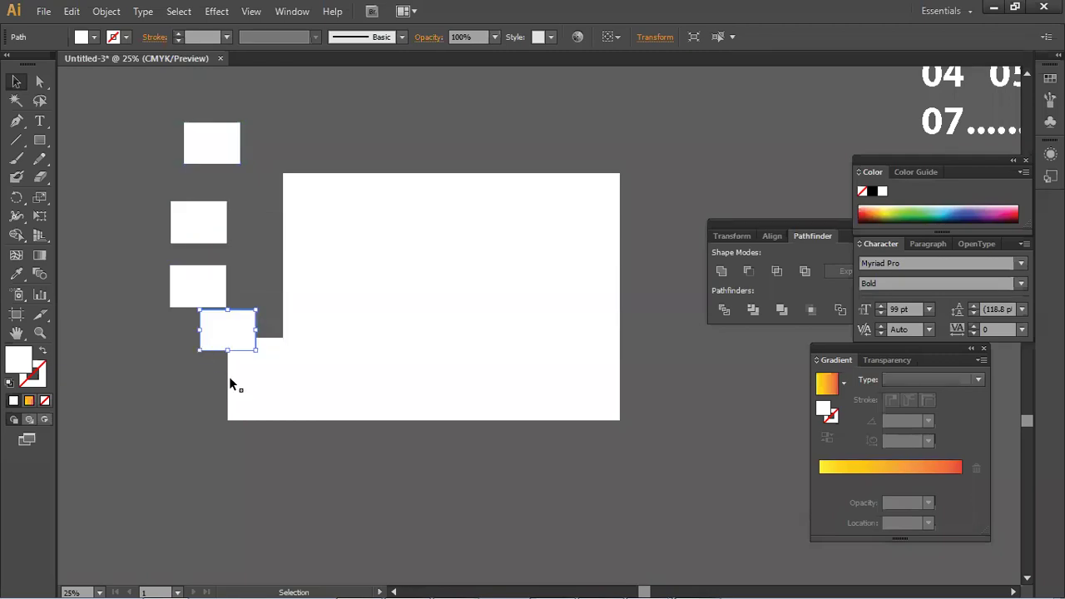
- Undo the moves of the four pulled-out first-column cells and clear the selection
key("super")
key("Escape")
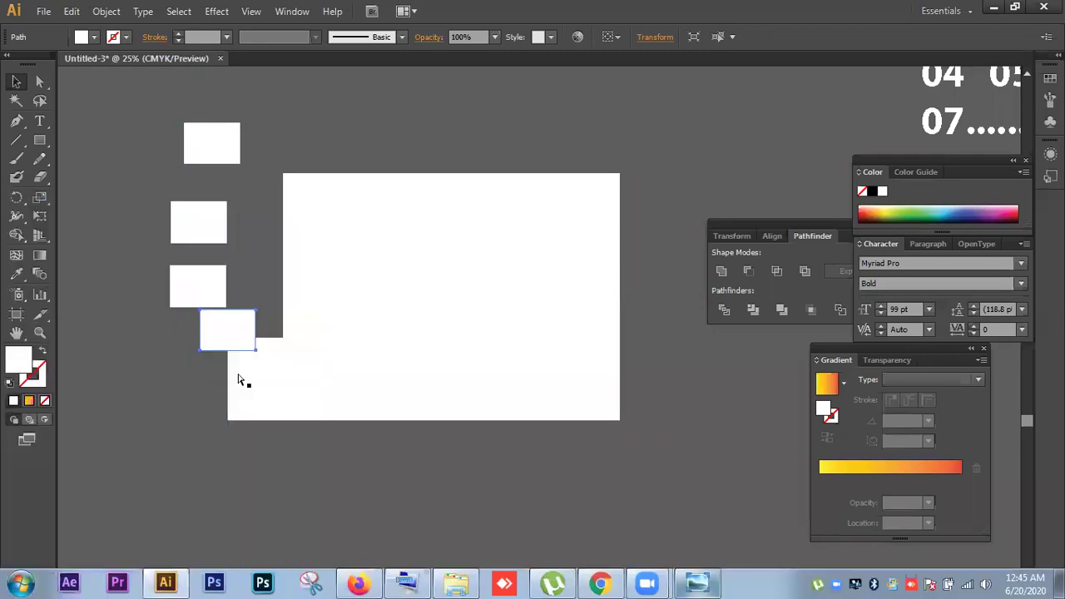
key("ctrl+z")
key("ctrl+z")
key("ctrl+z")
key("ctrl+z")
left_click(151, 250)
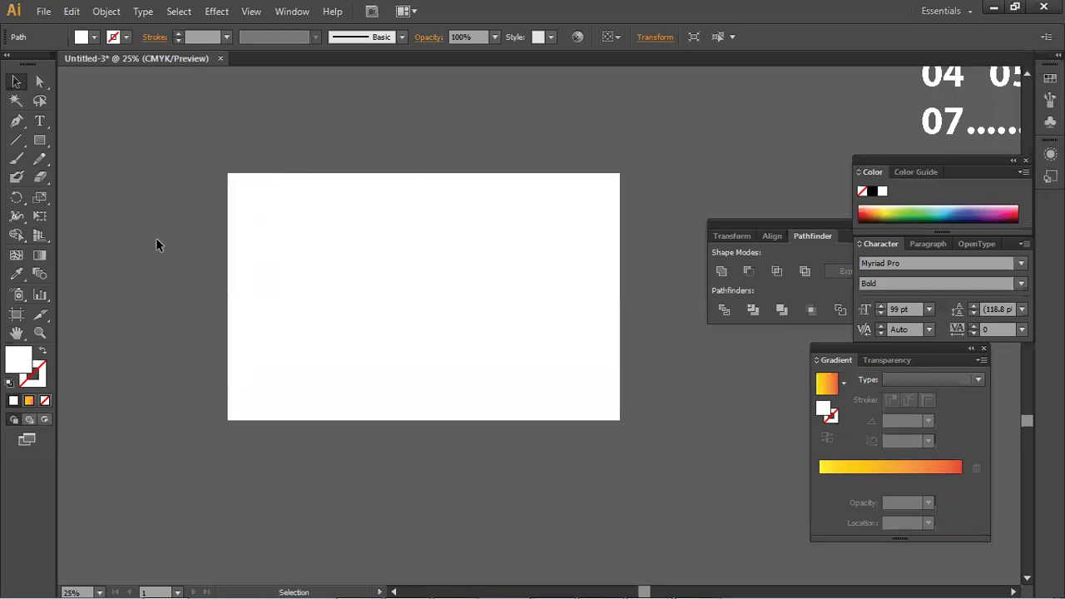
- Fill the first cell of row 1 and the second cell of row 2 with the yellow-to-red linear gradient
left_click(236, 201)
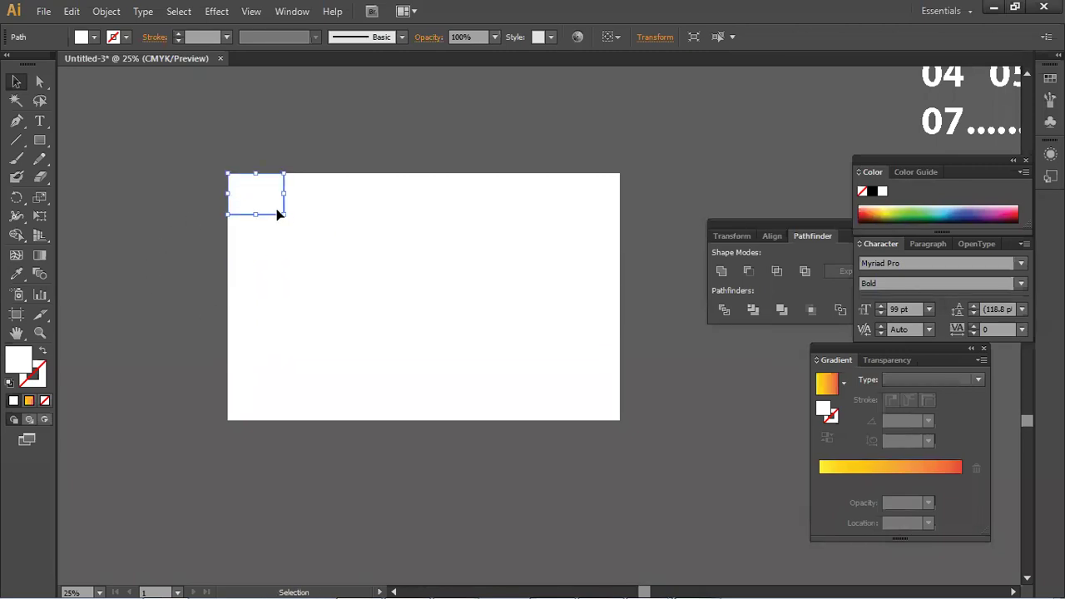
left_click(29, 401)
left_click(107, 380)
left_click(271, 236)
left_click(35, 402)
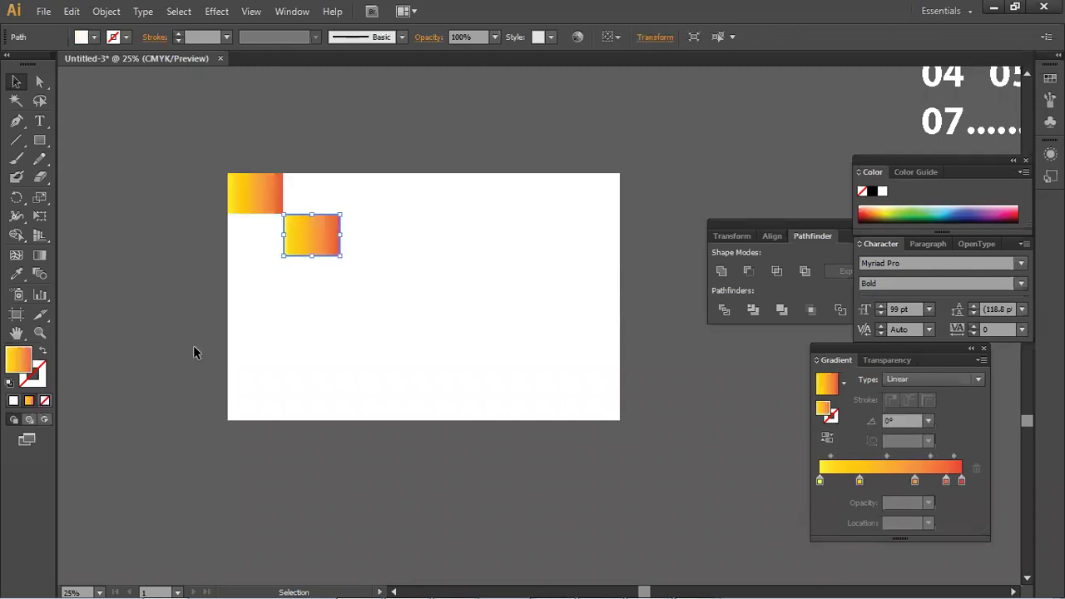
- Apply the same gradient to rows 3 and 5 of the first column and rows 4 and 6 of the second column
left_click(257, 278)
left_click(29, 401)
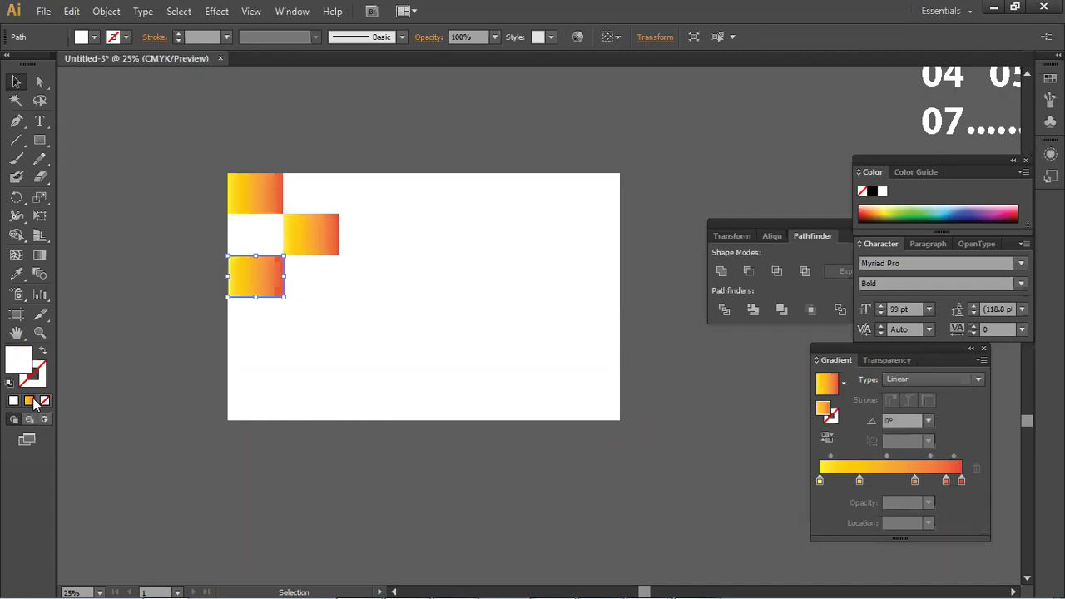
left_click(246, 356)
left_click(29, 401)
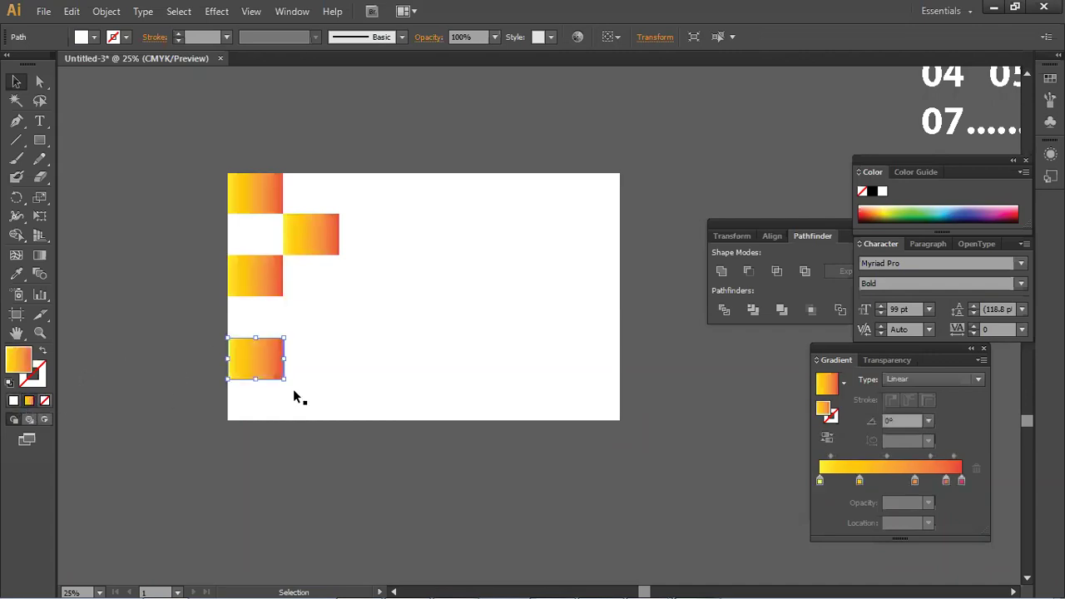
left_click(313, 317)
left_click(29, 401)
left_click(304, 403)
left_click(29, 401)
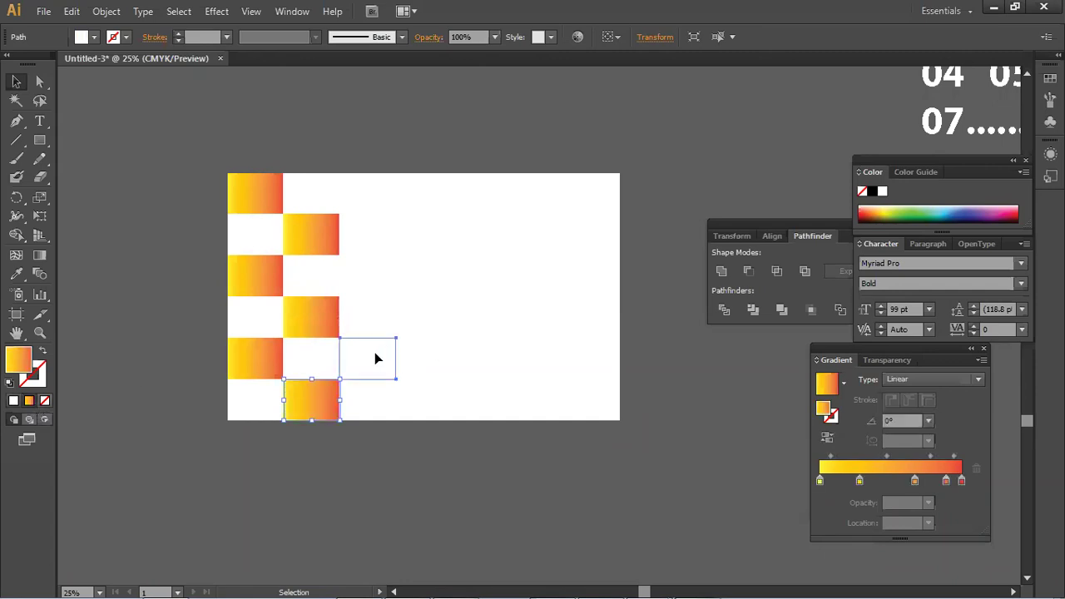
- Fill the third column's cells in rows 5, 3 and 1 with the yellow-to-red gradient
left_click(382, 352)
left_click(29, 401)
left_click(372, 309)
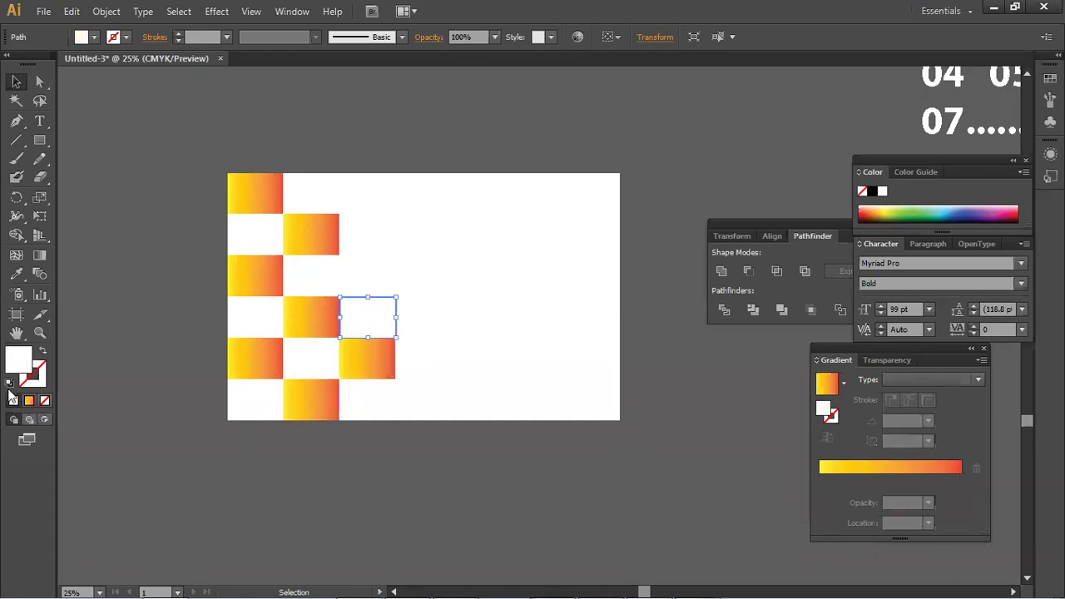
left_click(391, 279)
left_click(29, 401)
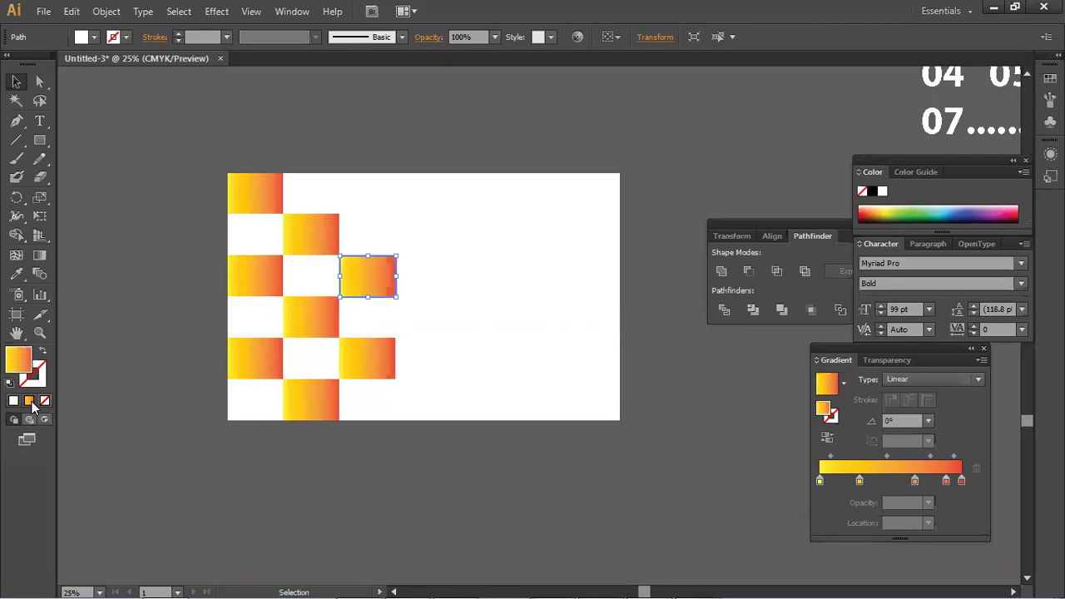
left_click(371, 201)
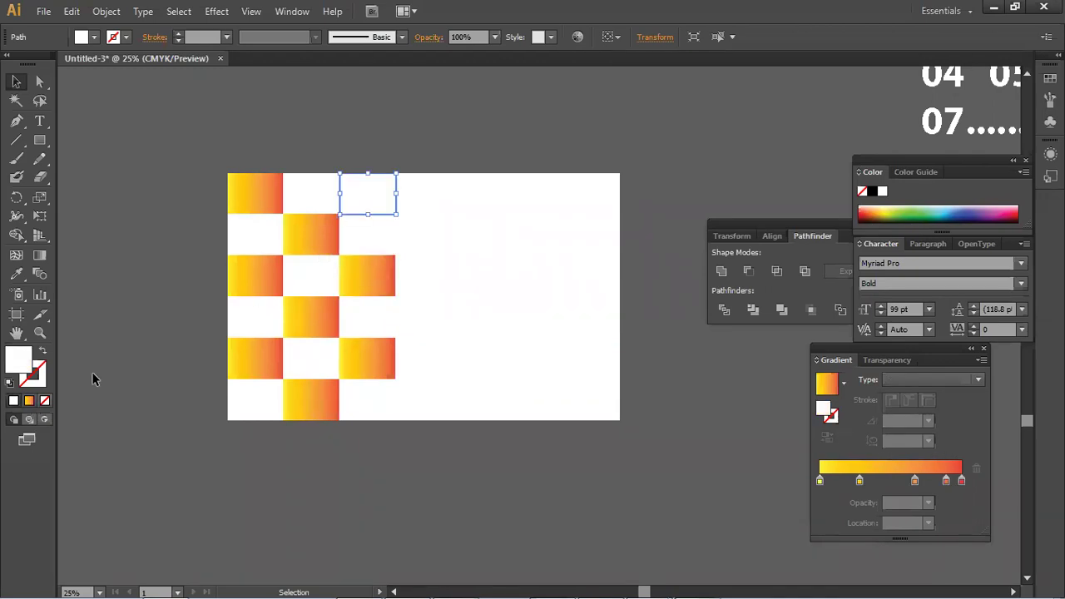
left_click(29, 402)
- Fill the fourth column's cells in rows 2, 4 and 6 with the yellow-to-red gradient
left_click(427, 200)
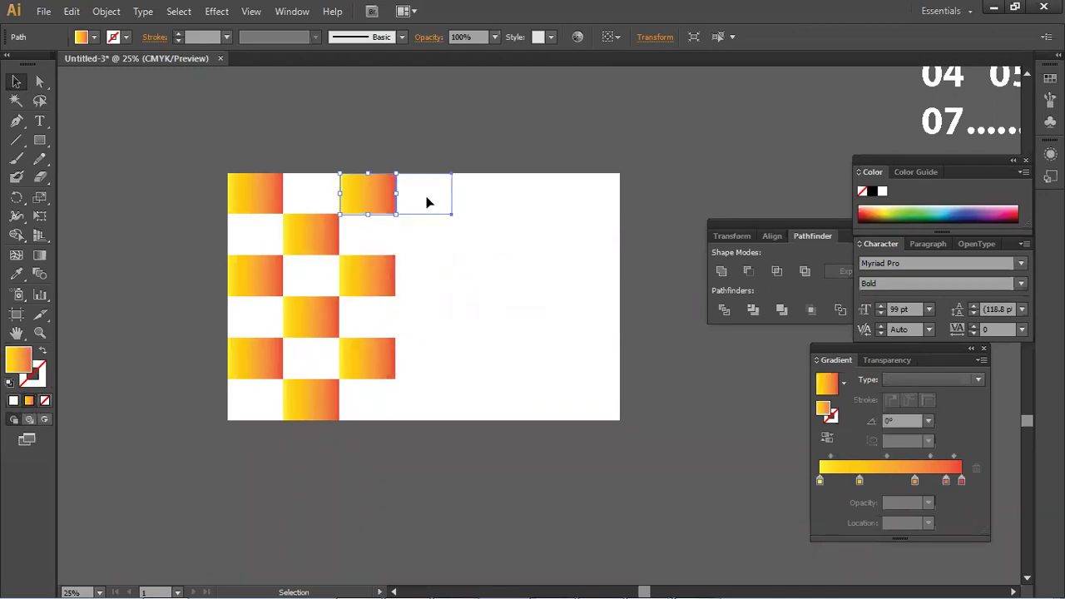
left_click(424, 238)
left_click(30, 401)
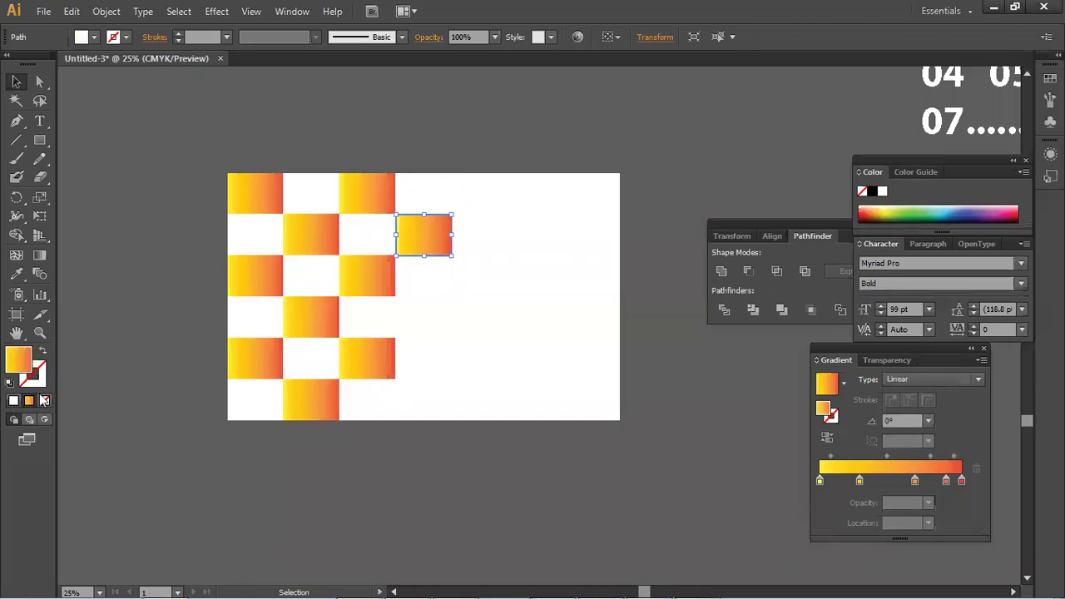
left_click(416, 328)
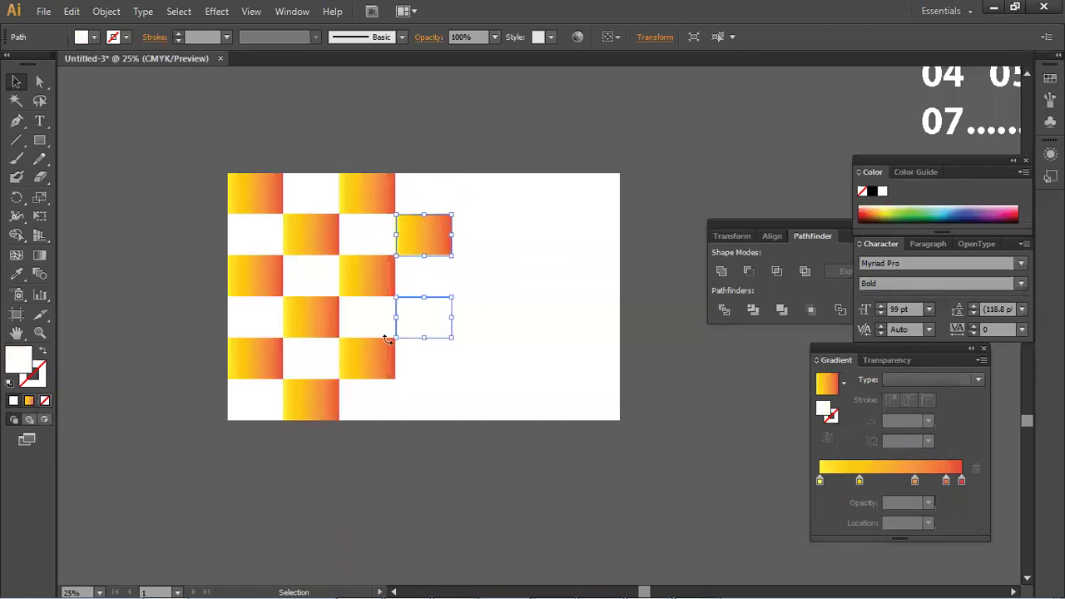
left_click(28, 402)
left_click(405, 393)
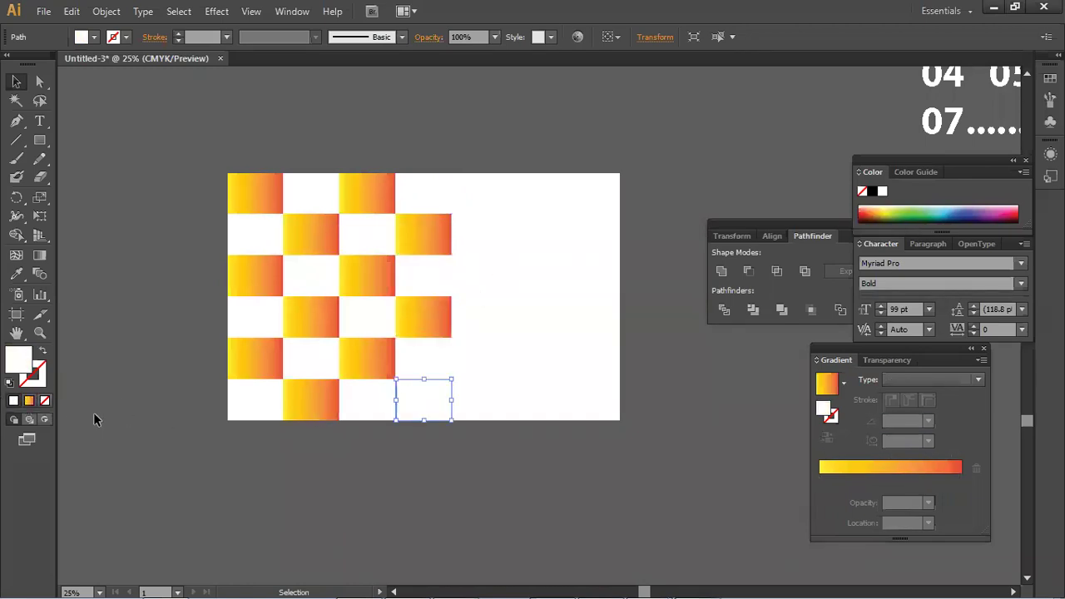
left_click(28, 402)
- Fill the fifth column's cells in rows 5, 3 and 1 with the yellow-to-red gradient
left_click(467, 376)
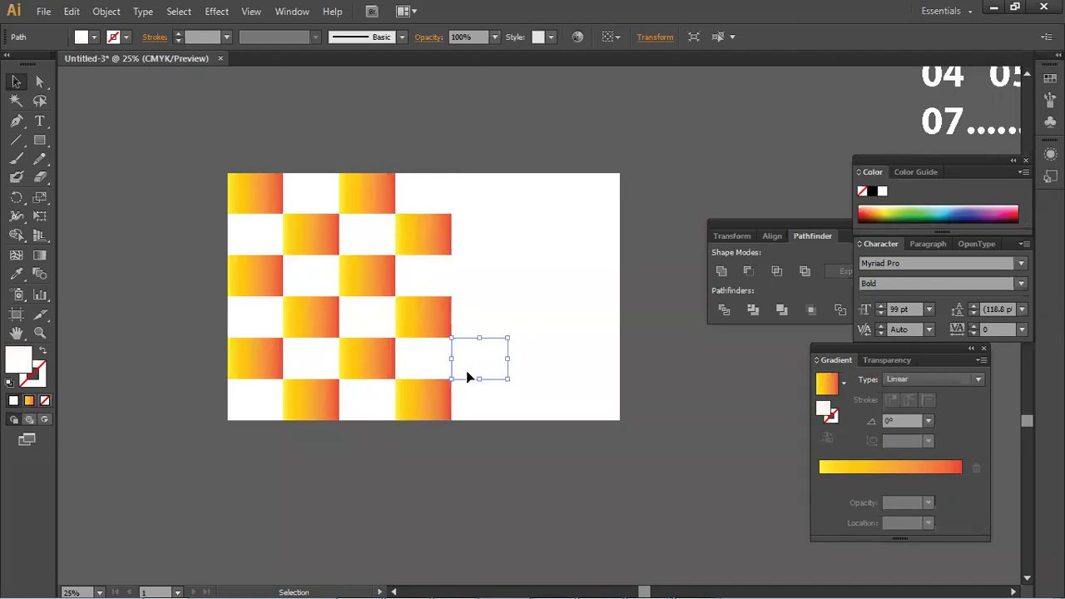
left_click(27, 402)
left_click(475, 282)
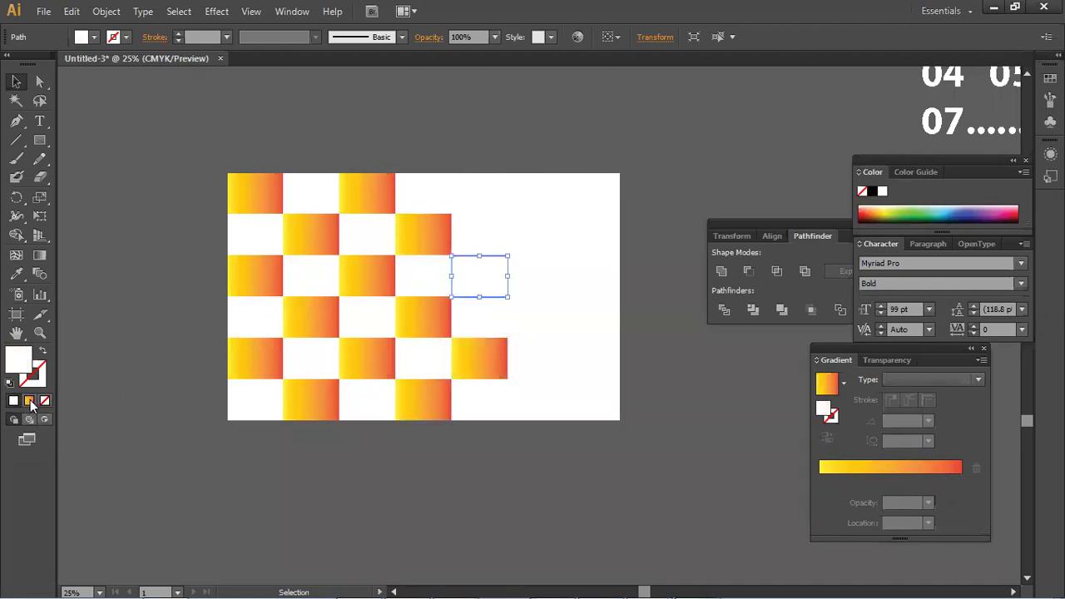
left_click(29, 402)
left_click(475, 208)
left_click(29, 402)
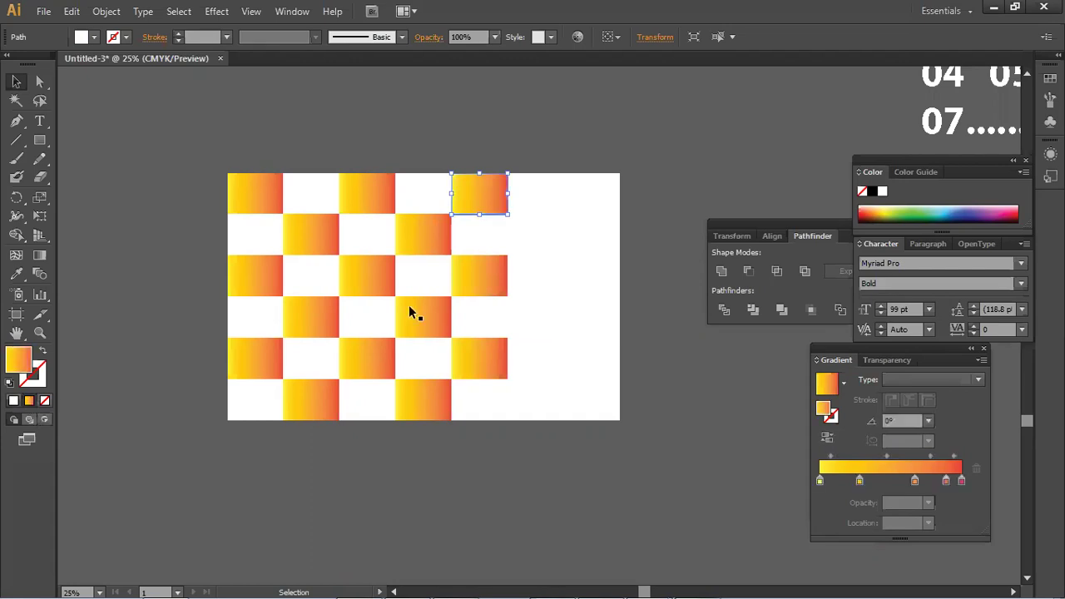
- Apply the yellow-to-red gradient to the sixth column's cell in row 2 and the seventh column's cell in row 1
left_click(561, 203)
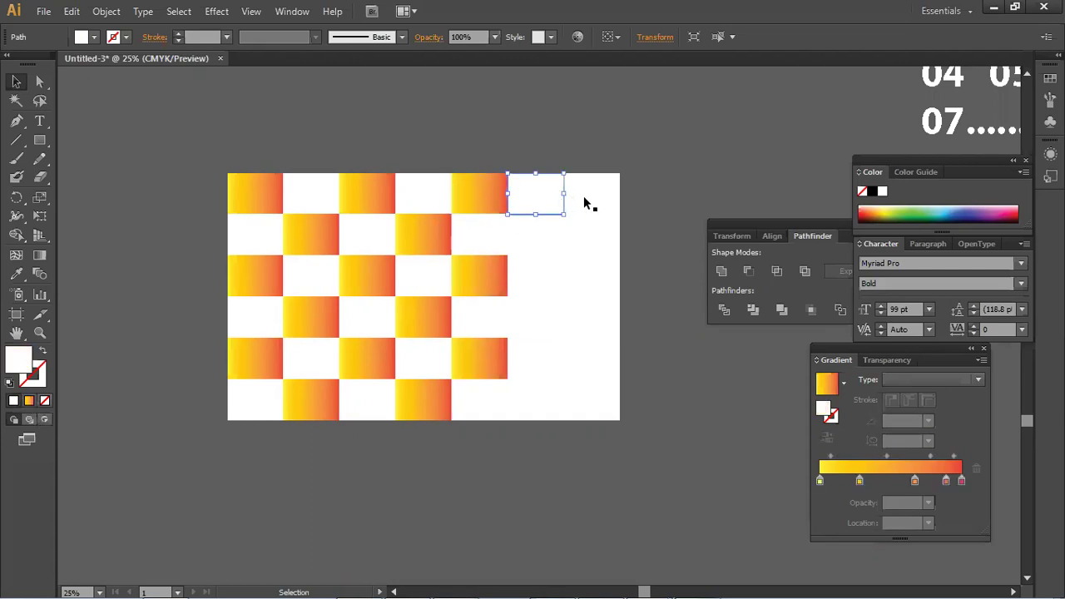
left_click(589, 204)
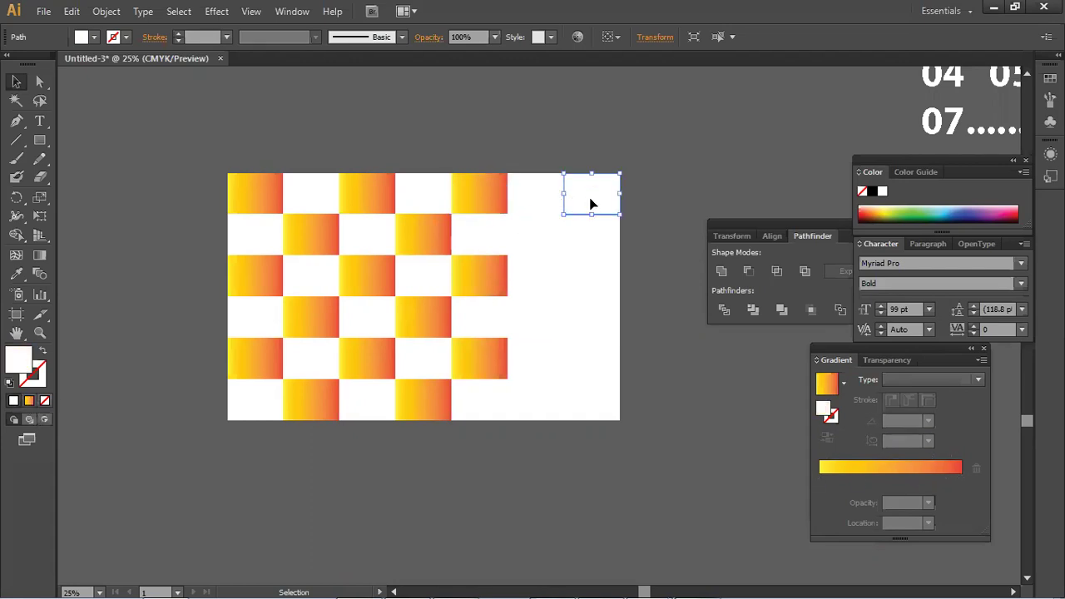
left_click(528, 226)
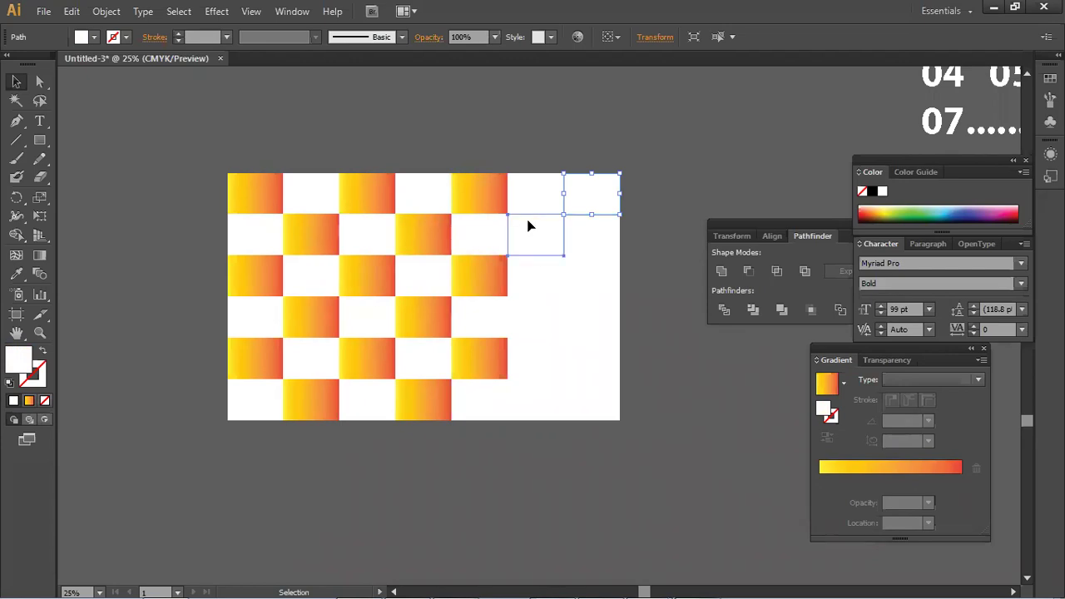
left_click(29, 401)
left_click(593, 203)
left_click(30, 401)
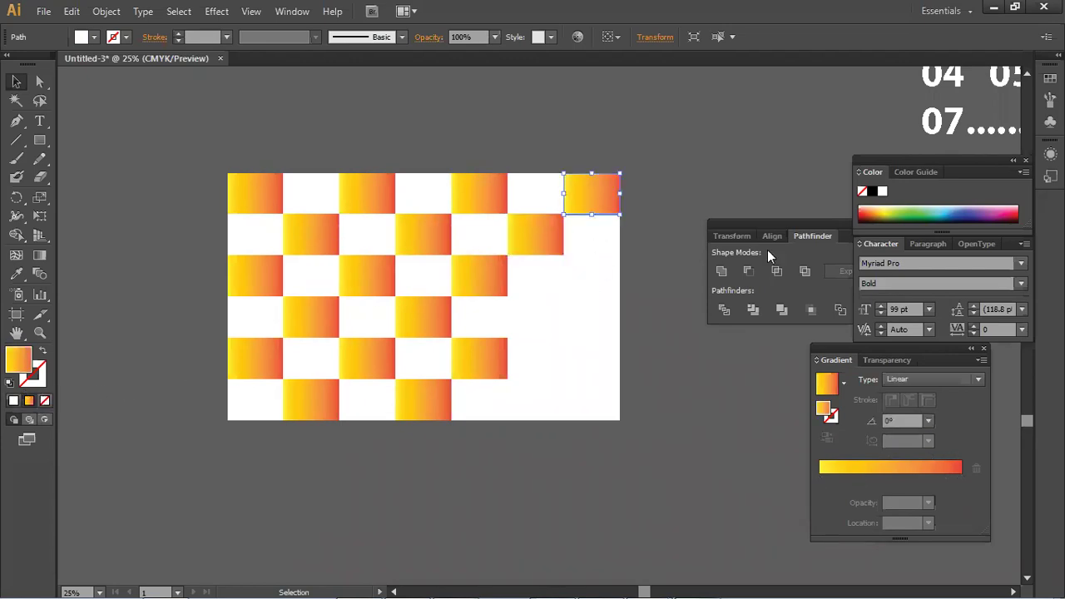
- Apply the yellow-to-red gradient to rows 3 and 5 of the seventh column and row 4 of the sixth column
left_click(590, 292)
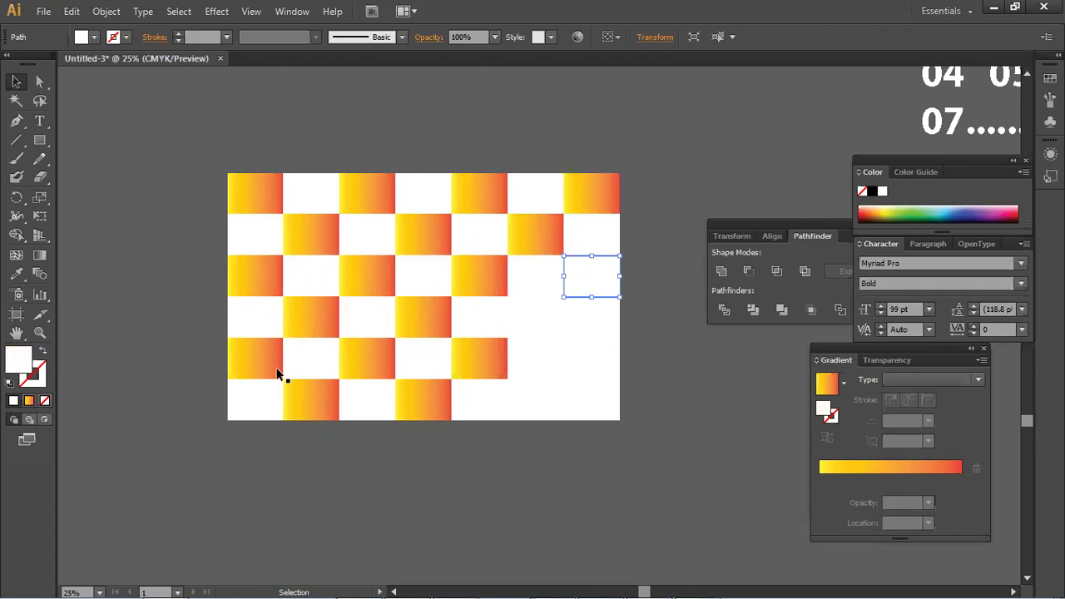
left_click(29, 401)
left_click(535, 323)
left_click(29, 401)
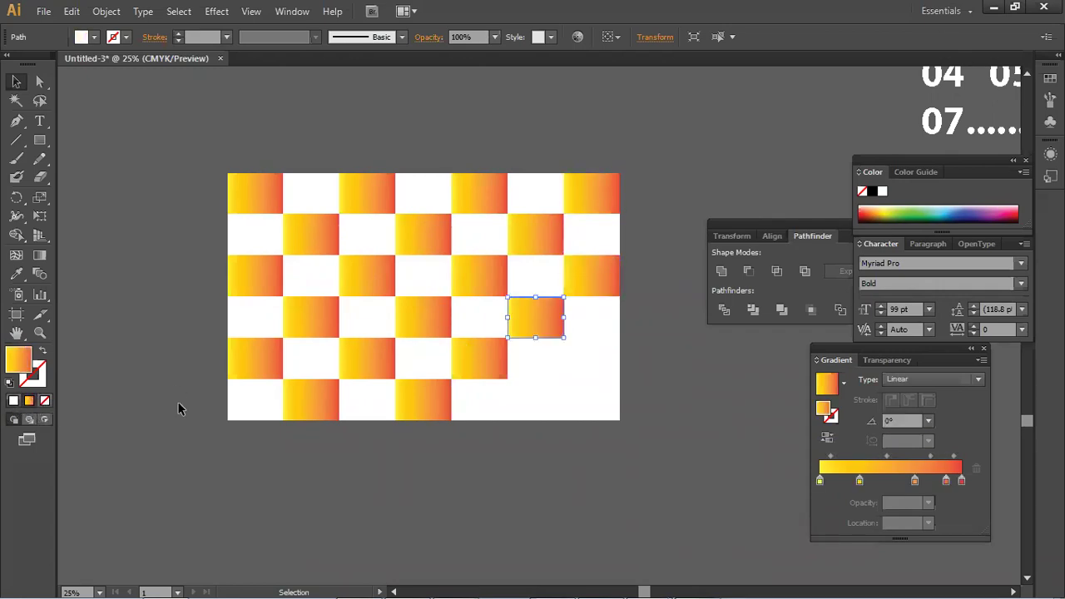
left_click(589, 366)
left_click(29, 401)
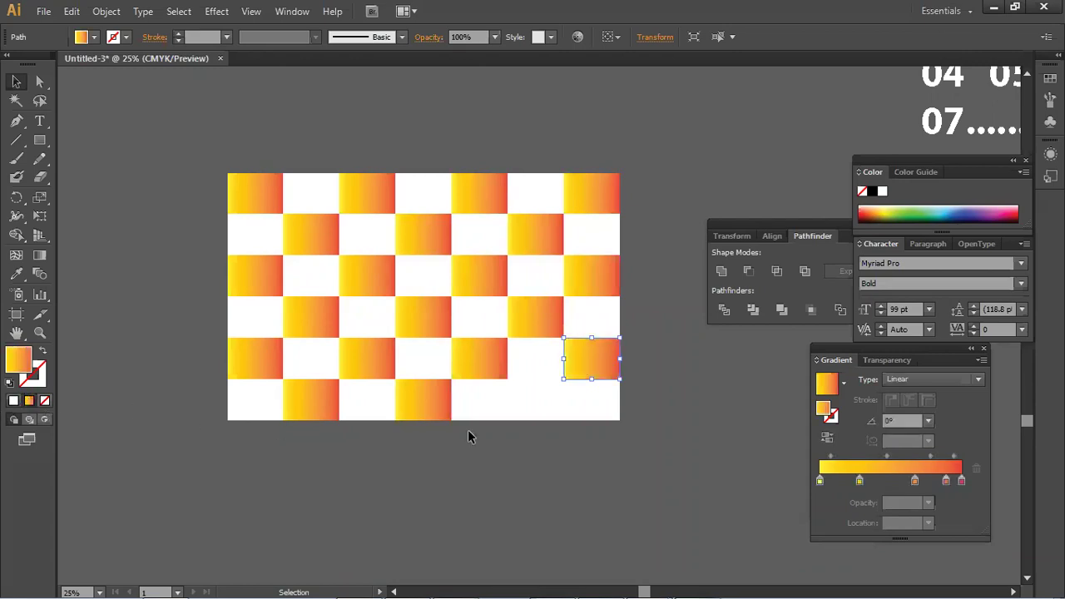
- Fill the sixth column's bottom-row cell with the yellow-to-red gradient
left_click(29, 401)
left_click(114, 412)
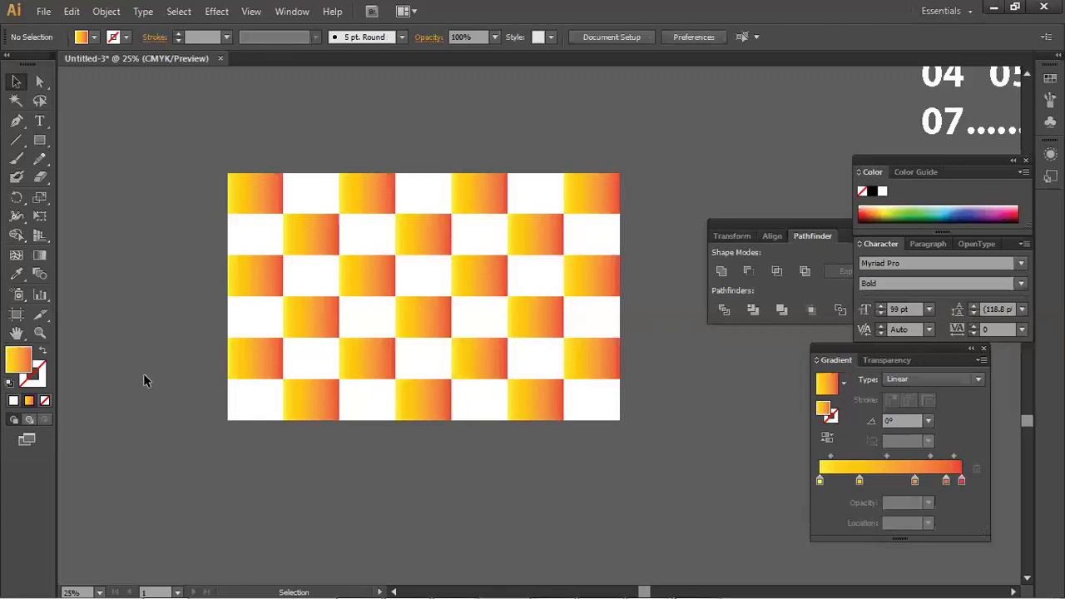
left_click_drag(566, 388, 625, 428)
left_click(654, 464)
left_click_drag(655, 466, 167, 162)
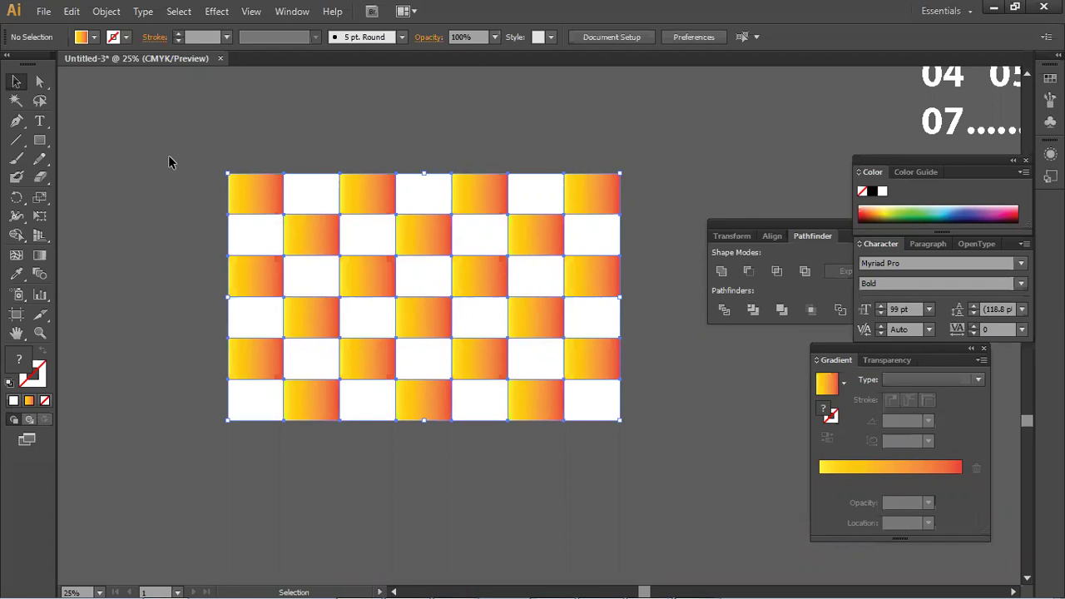
left_click(610, 428)
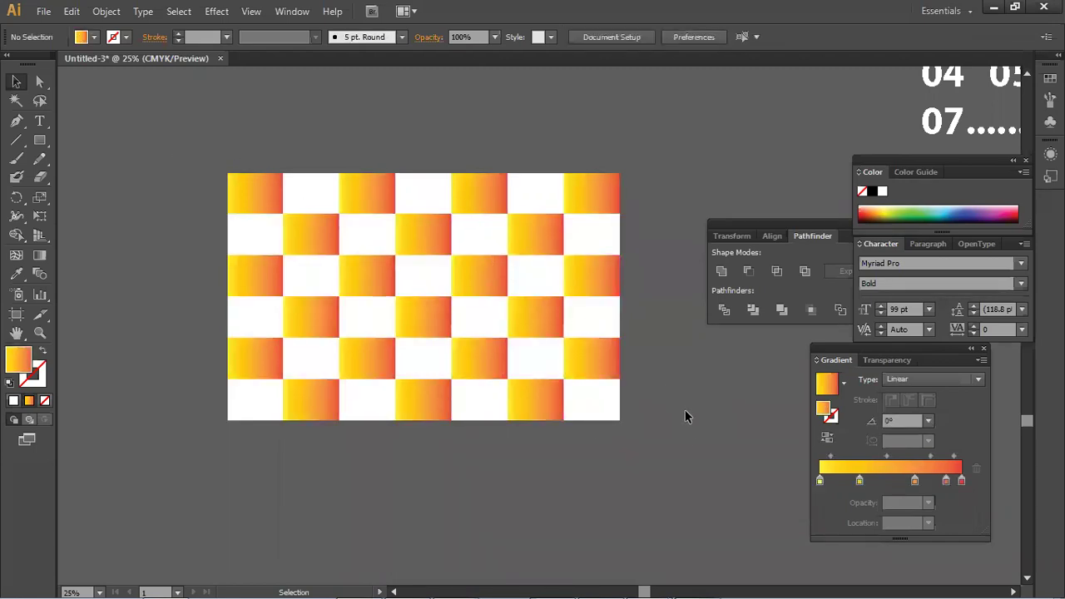
- Delete the last five cells of the grid's bottom row, and undo the deletion
left_click_drag(667, 401, 361, 406)
key("Delete")
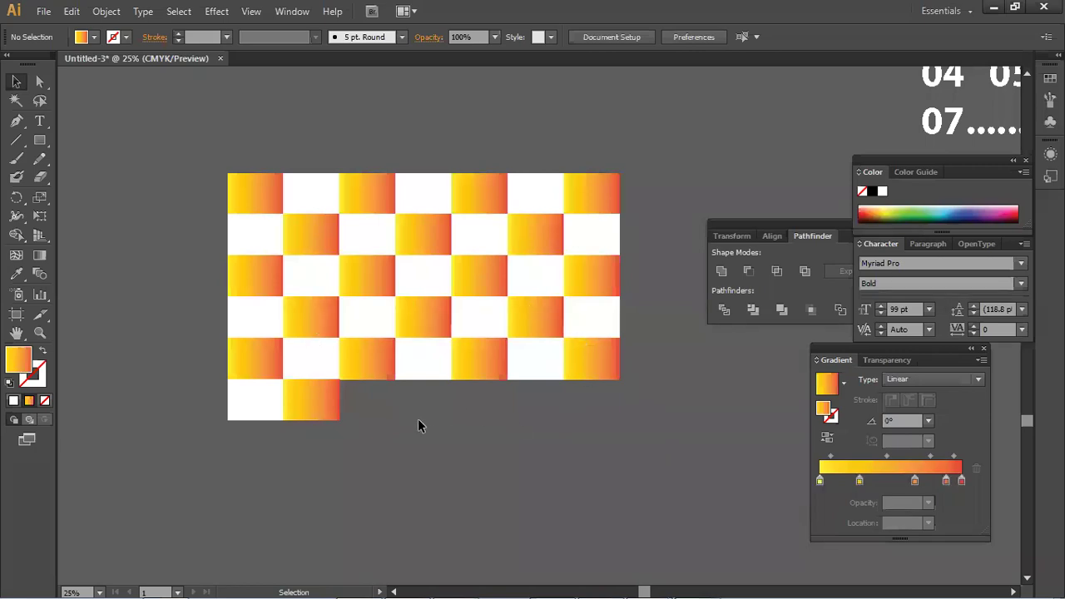
key("ctrl+z")
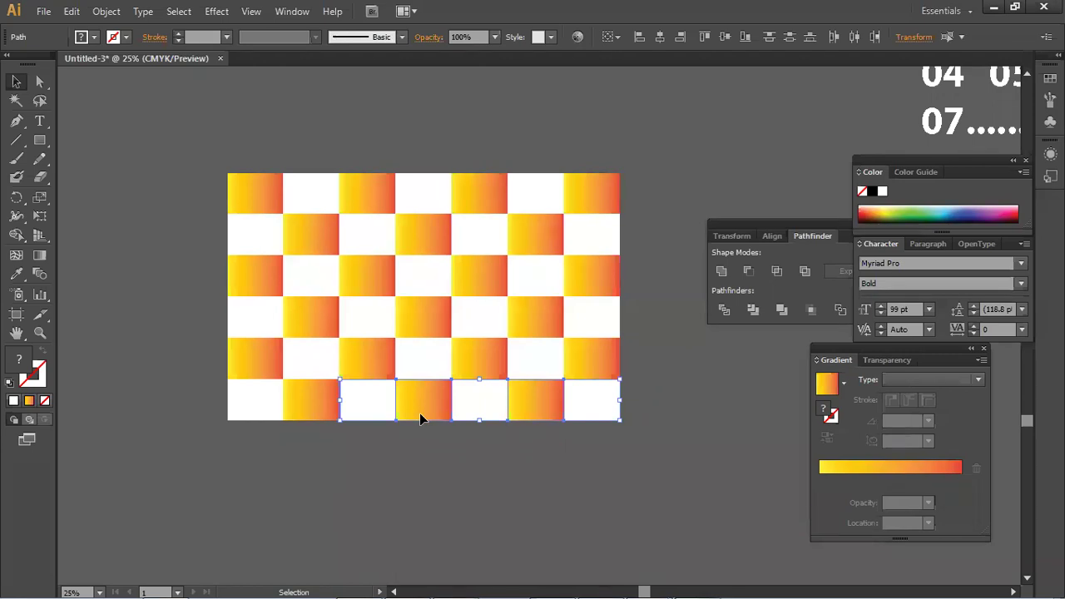
- Undo the most recent gradient fills and redo them
key("a")
key("ctrl+z")
key("ctrl+z")
key("ctrl+z")
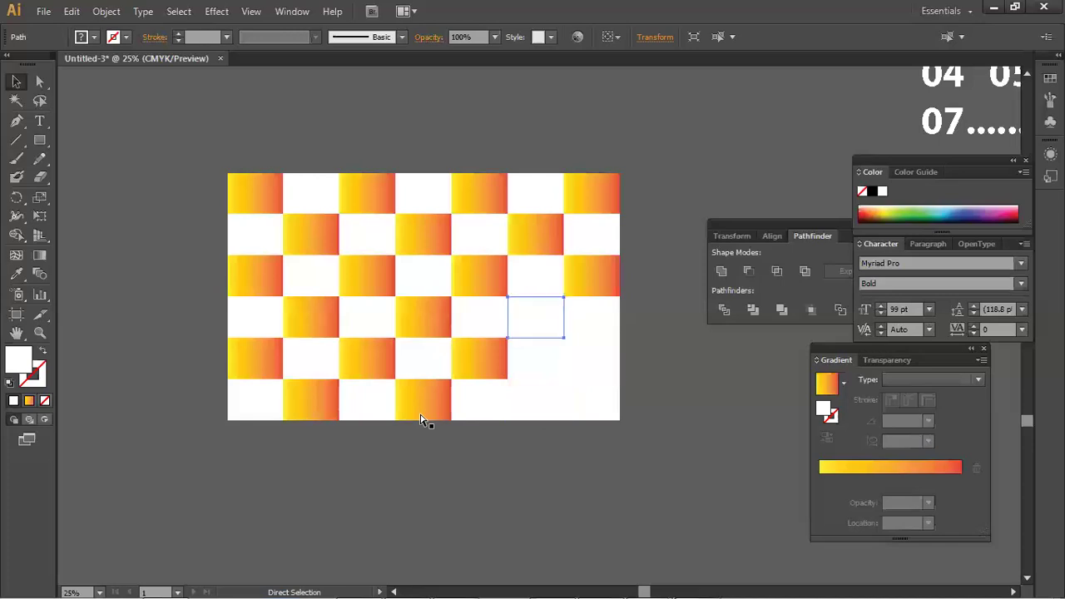
key("ctrl+z")
key("ctrl+shift+z")
key("ctrl+shift+z")
key("ctrl+shift+z")
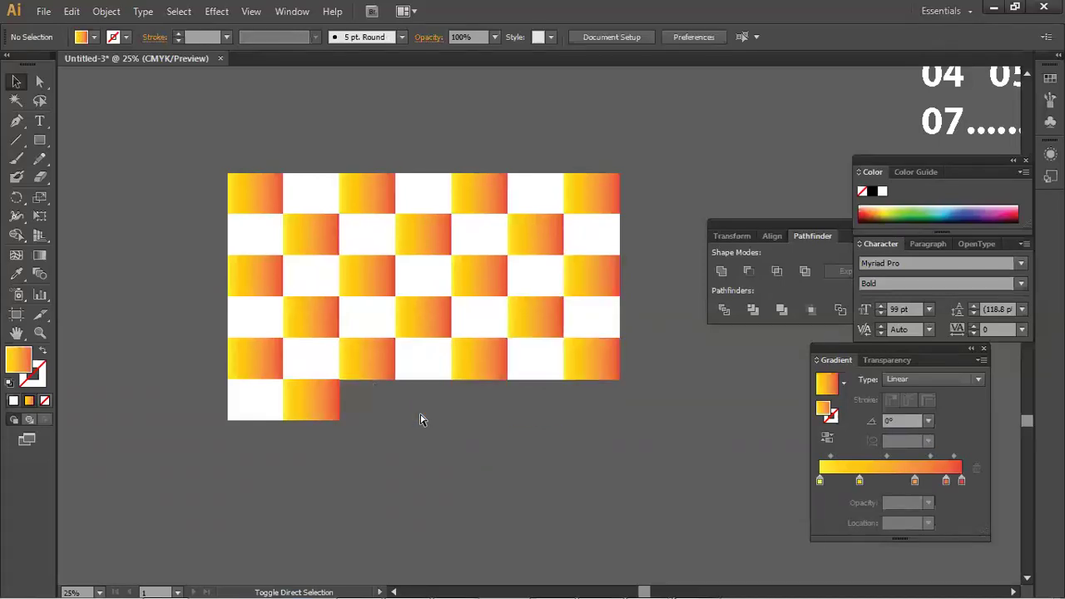
- Undo all the gradient fills applied to the date grid's cells, back to the first one
key("a")
key("ctrl+z")
key("ctrl+z")
key("ctrl+z")
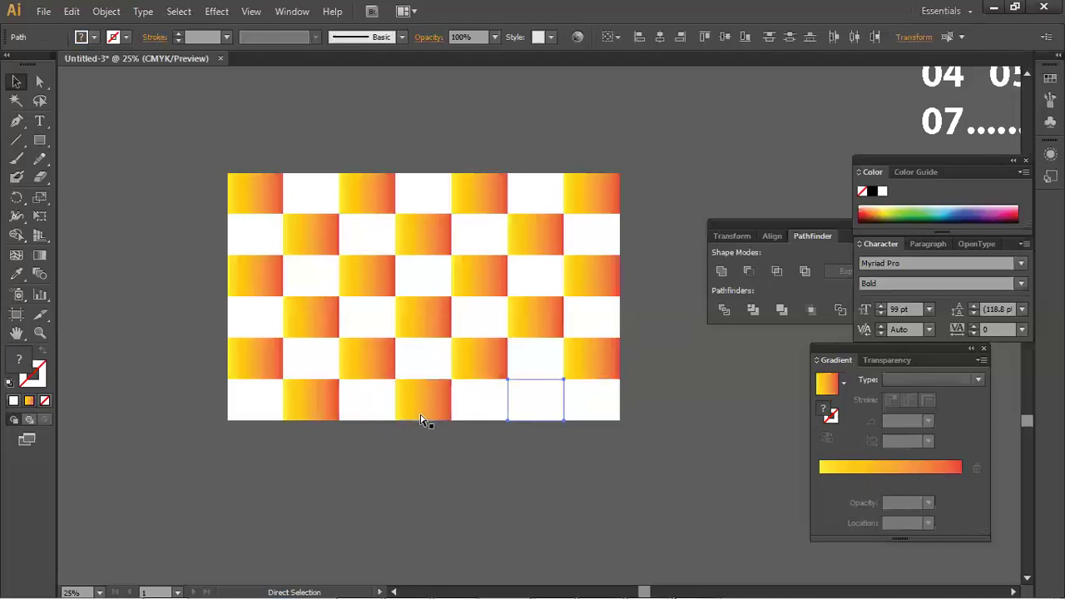
key("ctrl+z")
key("ctrl+z")
key("ctrl+z")
key("ctrl+z")
key("ctrl+z")
key("ctrl+z")
key("ctrl+z")
key("ctrl+z")
key("ctrl+z")
key("ctrl+z")
key("ctrl+z")
key("ctrl+z")
key("ctrl+z")
key("ctrl+z")
key("ctrl+z")
key("ctrl+z")
key("ctrl+z")
key("ctrl+z")
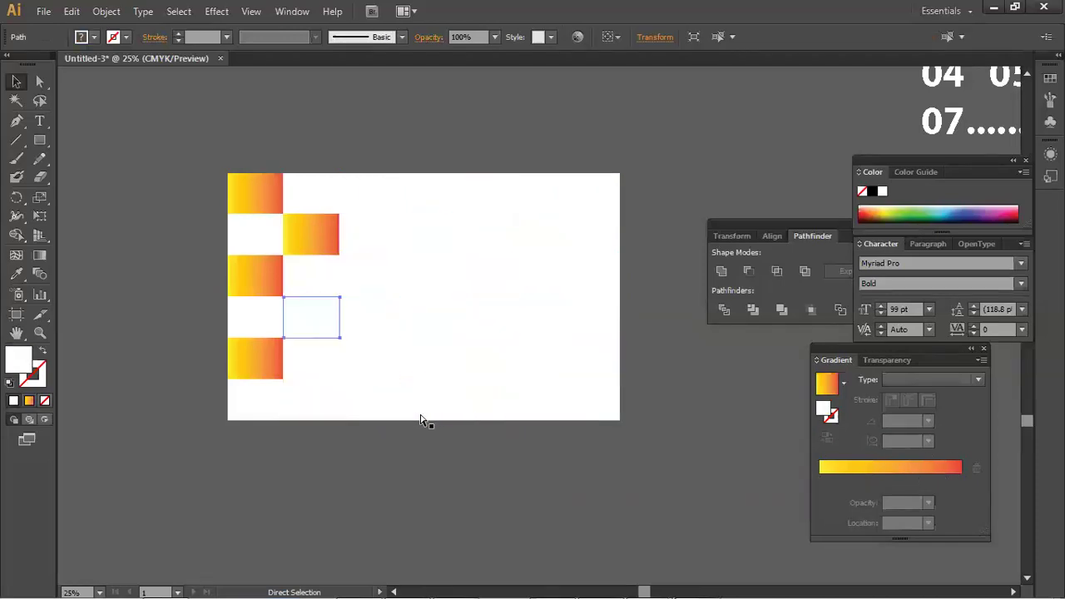
key("ctrl+z")
key("v")
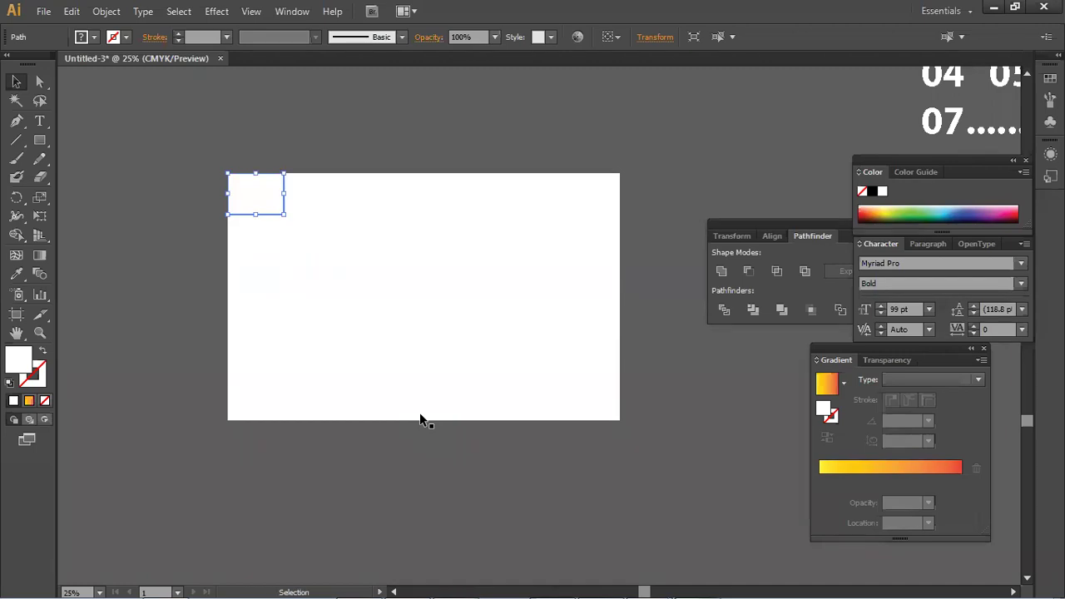
key("a")
key("v")
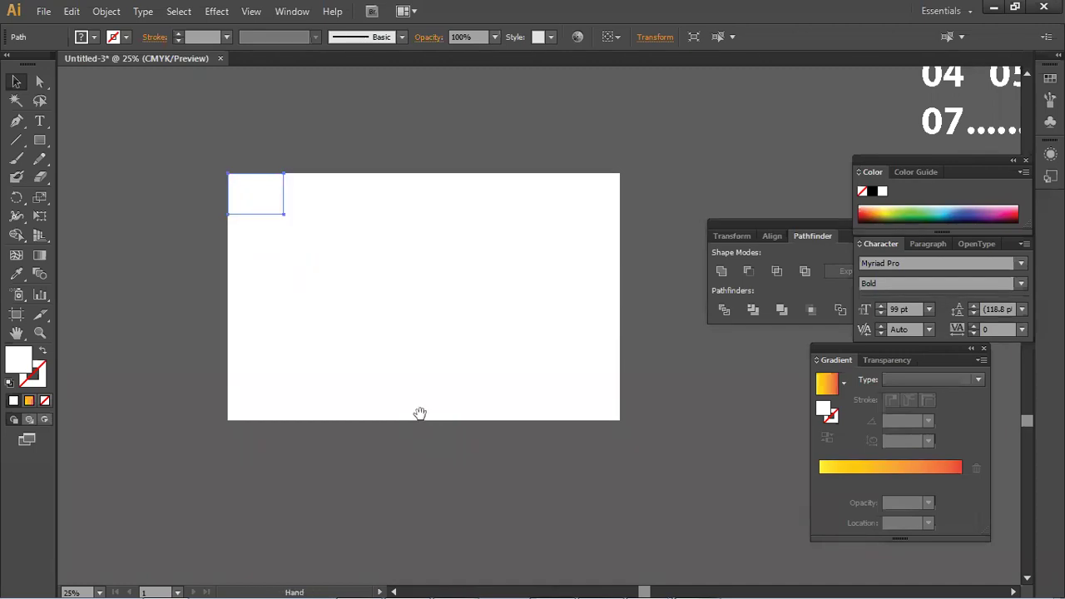
- Draw a white circle below the grid and duplicate it rightward into a row of six evenly spaced circles
left_click_drag(421, 413, 216, 239)
left_click_drag(40, 141, 104, 176)
left_click_drag(235, 302, 264, 329)
left_click(15, 81)
left_click_drag(220, 274, 321, 326)
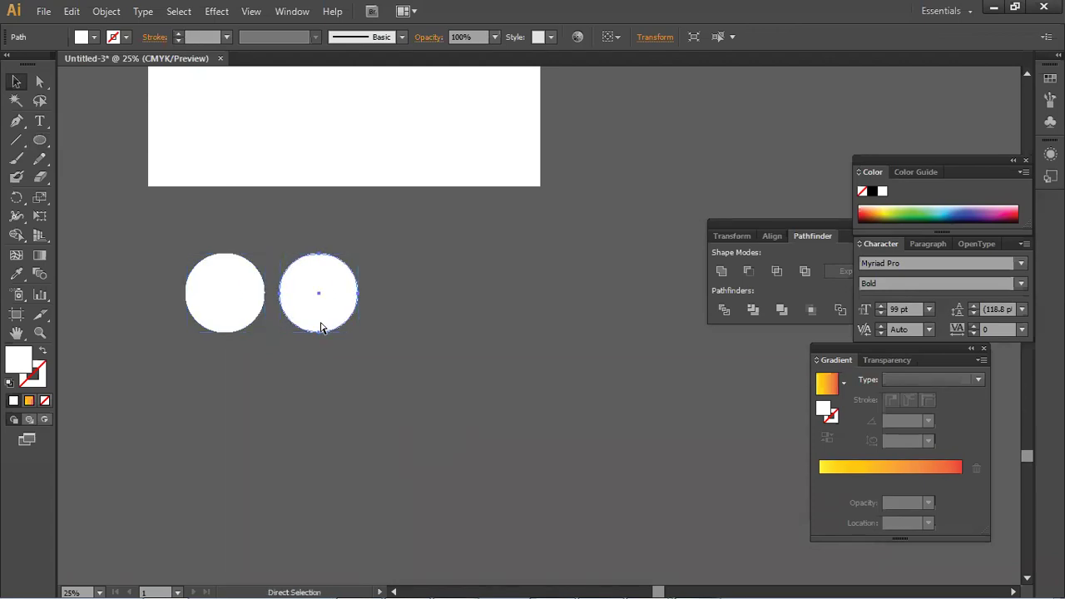
key("ctrl+d")
key("ctrl+d")
key("ctrl+d")
key("ctrl+d")
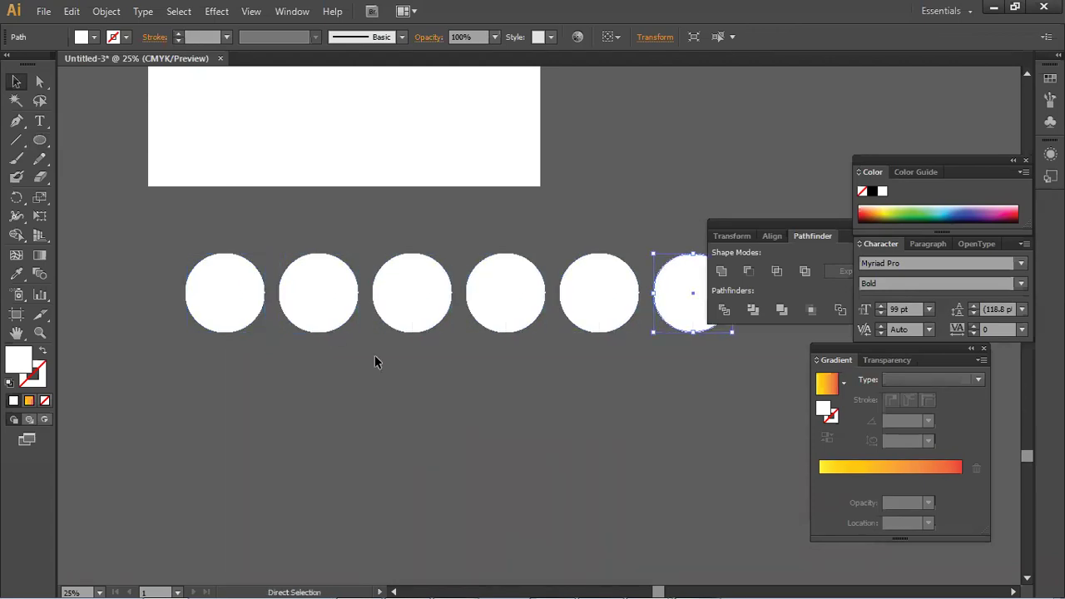
- Fill the grid cell in row 4 of the fifth column with the yellow-to-red gradient
left_click_drag(480, 408, 402, 397)
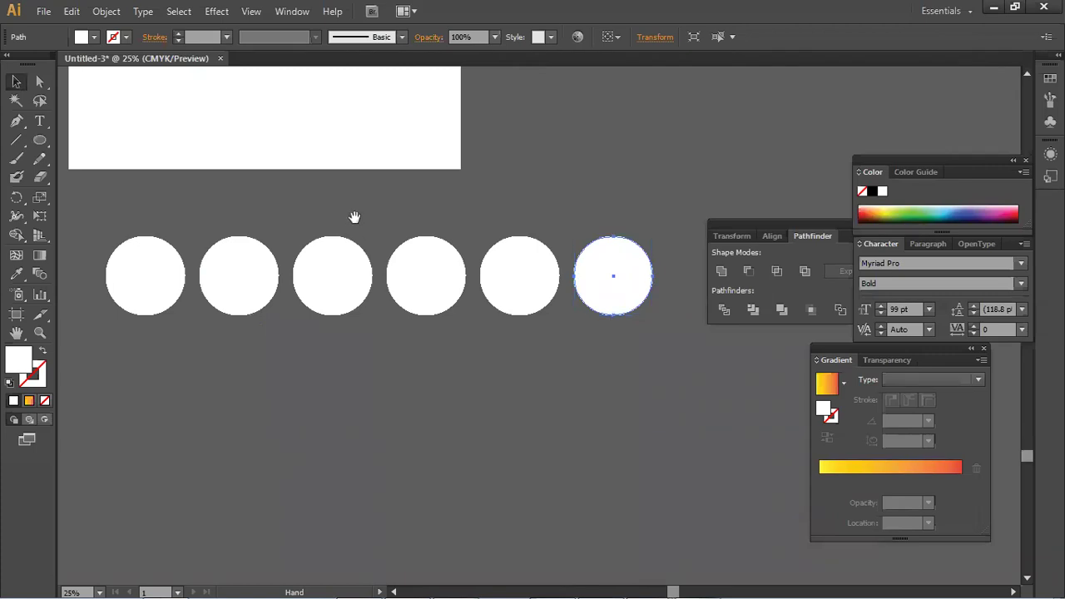
left_click_drag(354, 219, 447, 397)
left_click(304, 264)
left_click_drag(400, 270, 400, 271)
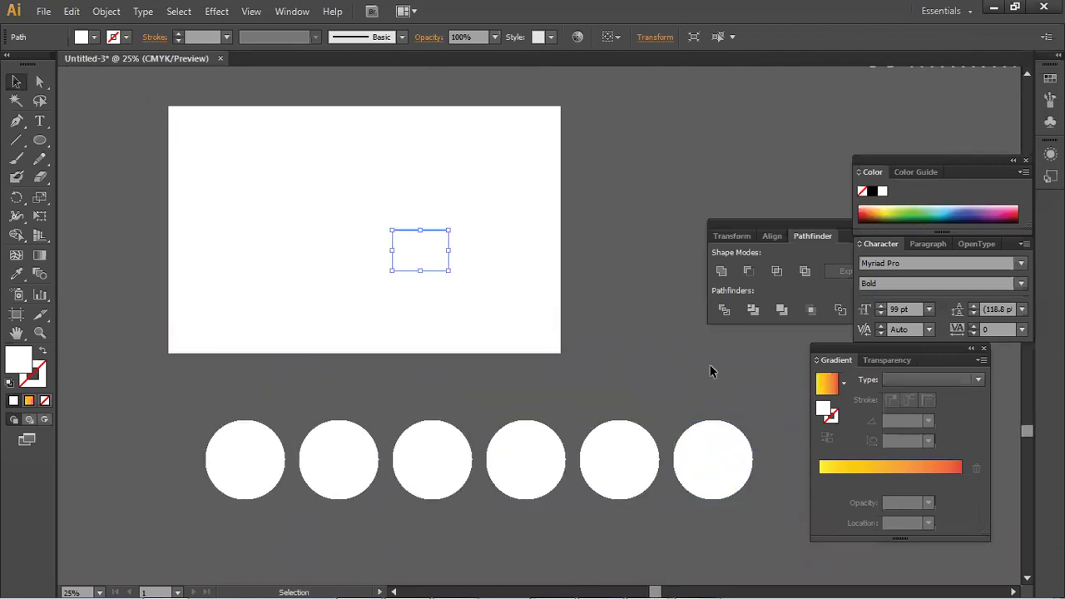
left_click(837, 472)
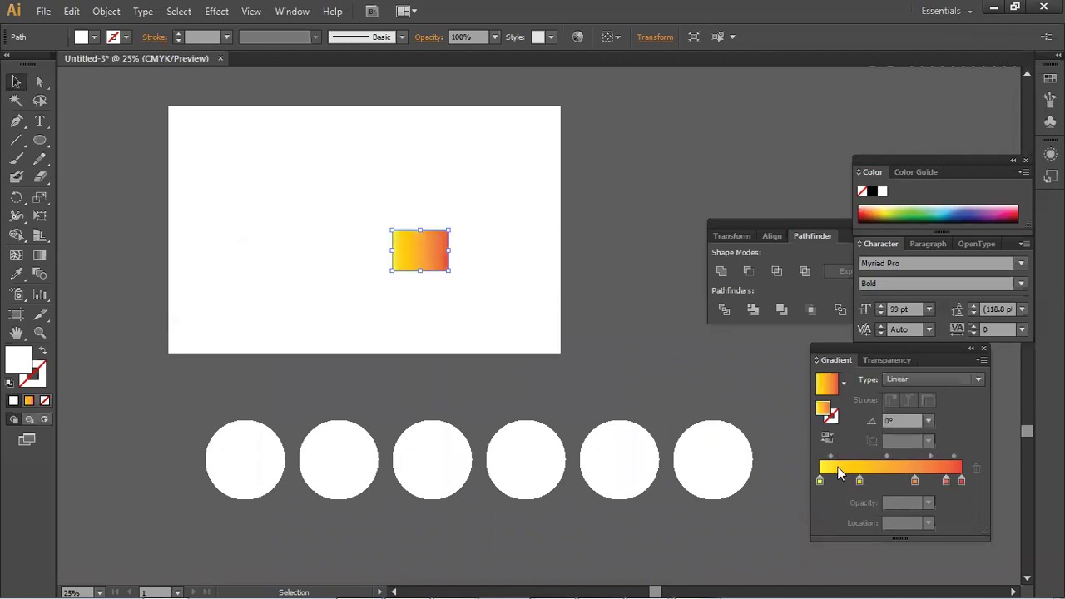
mouse_move(275, 594)
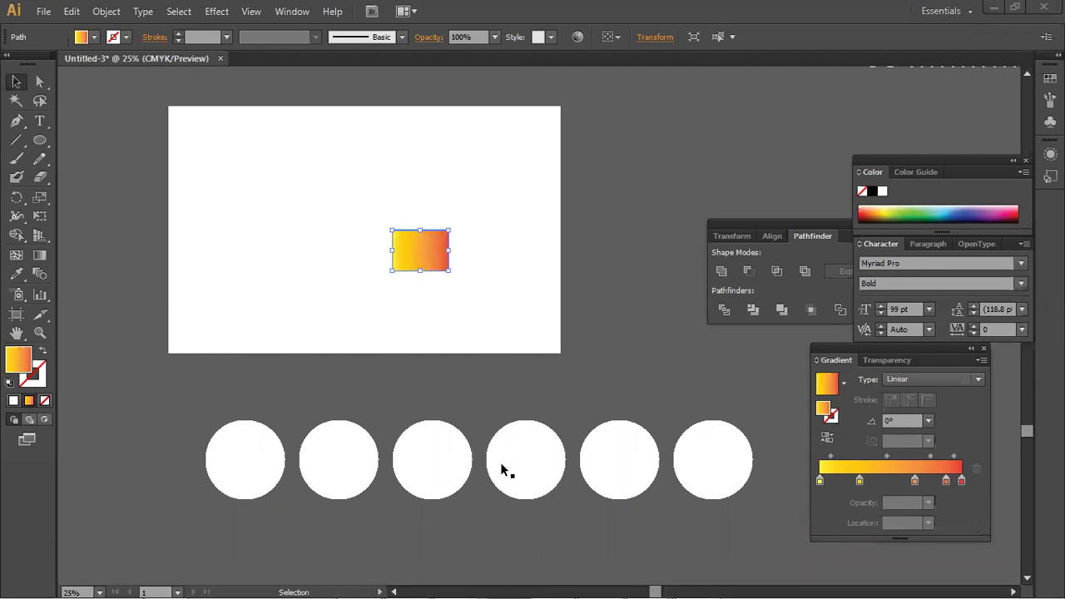
- Move several individual cells of the white grid out of their places into the space around it
left_click_drag(427, 246, 697, 270)
left_click_drag(527, 209, 594, 200)
left_click_drag(173, 166, 141, 289)
- Draw a white rectangle about 27.4 in wide and 17.6 in high below the row of white circles
scroll(163, 328, "down", 8)
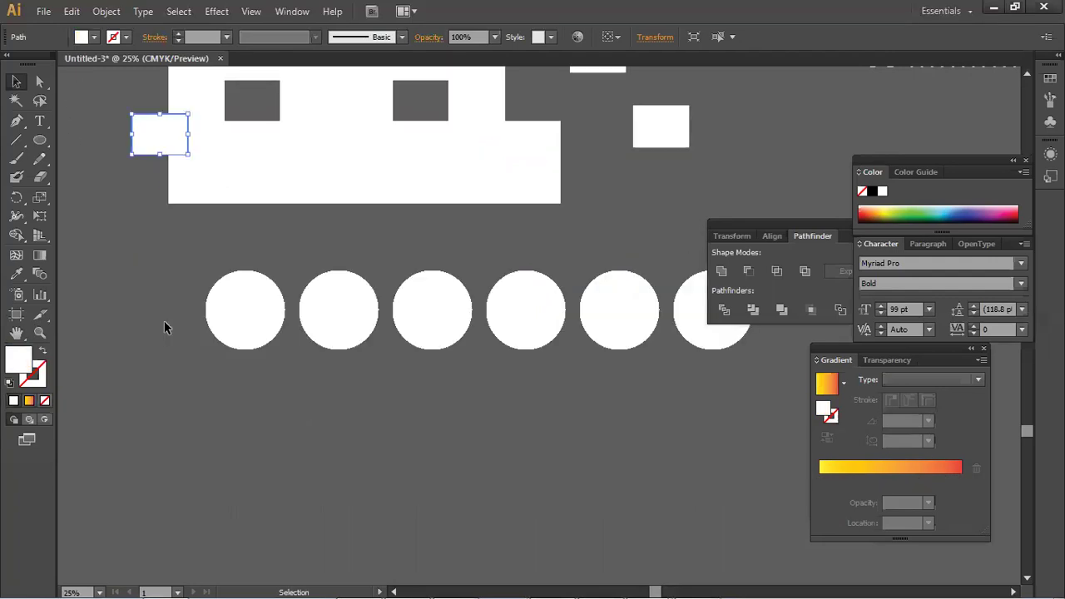
scroll(95, 208, "down", 3)
left_click_drag(39, 139, 77, 139)
left_click_drag(190, 170, 576, 416)
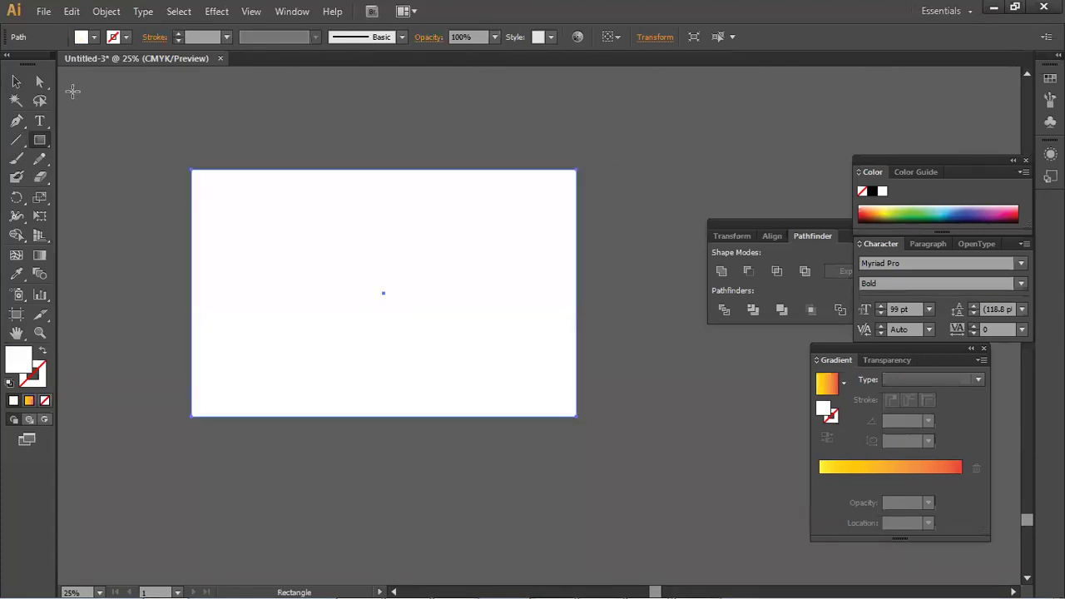
- Split the new rectangle into a grid of 6 rows and 1 column, with the preview enabled
left_click(105, 11)
mouse_move(207, 328)
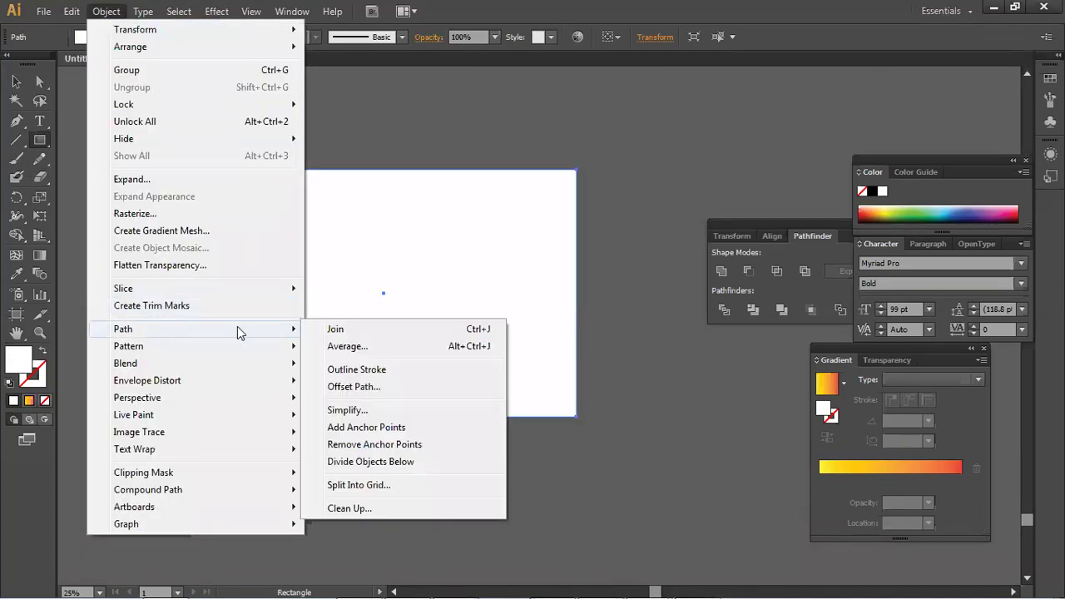
left_click(397, 482)
left_click(689, 365)
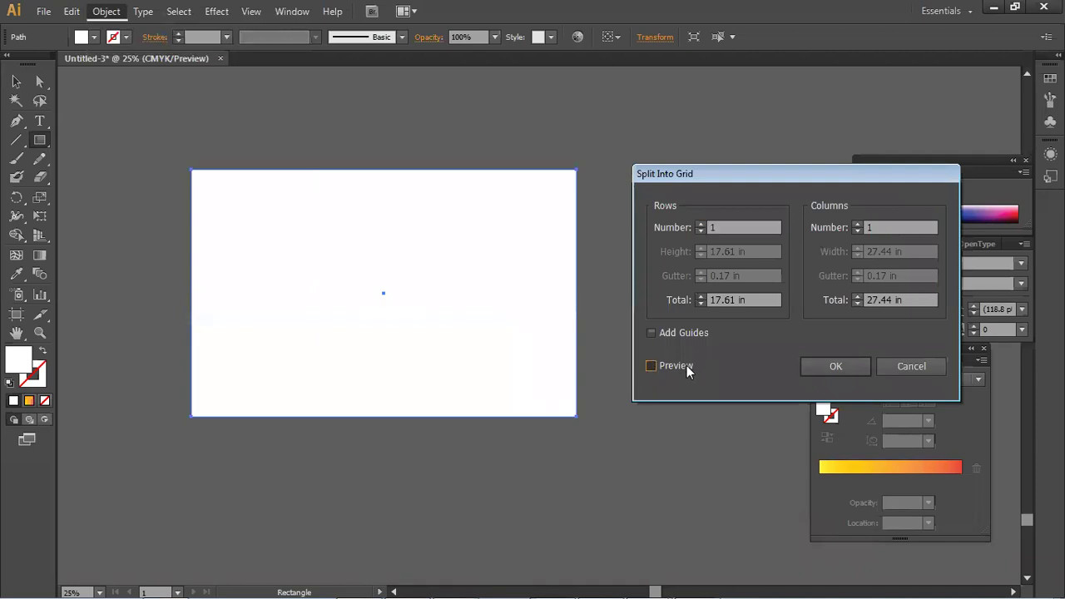
left_click(657, 228)
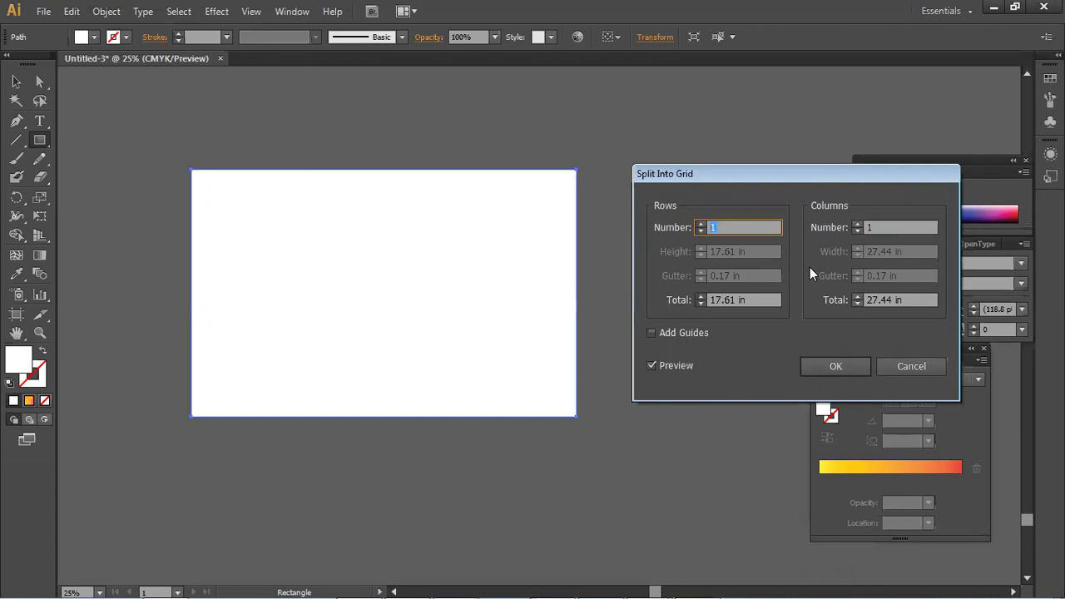
type("6")
left_click(880, 227)
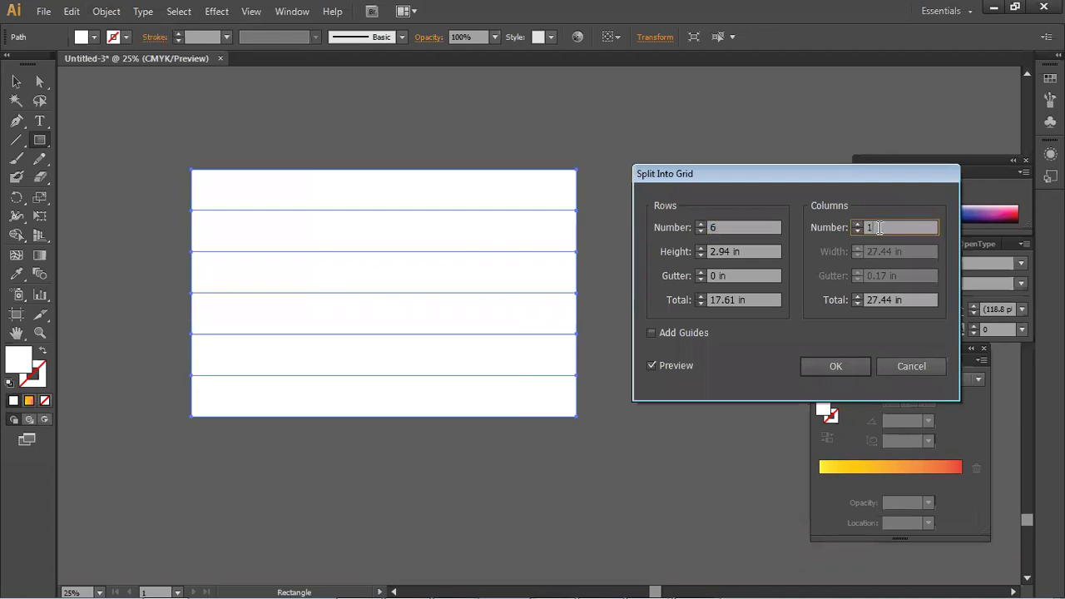
left_click(833, 367)
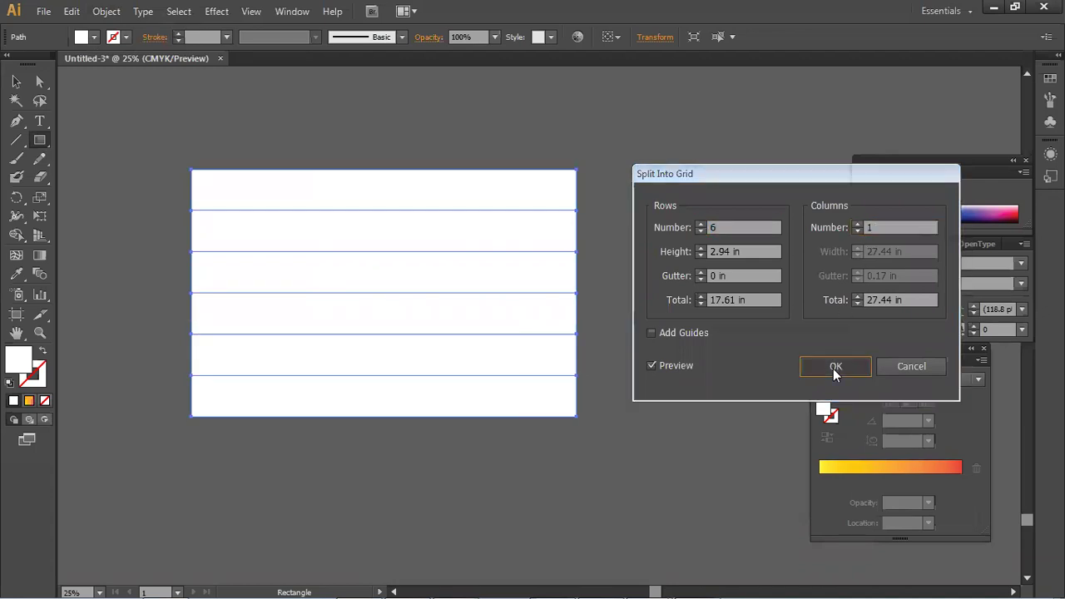
left_click(664, 387)
left_click(606, 323)
- Create an empty text area between the row of white circles and the split rectangle
left_click(16, 80)
left_click(35, 122)
scroll(178, 278, "up", 5)
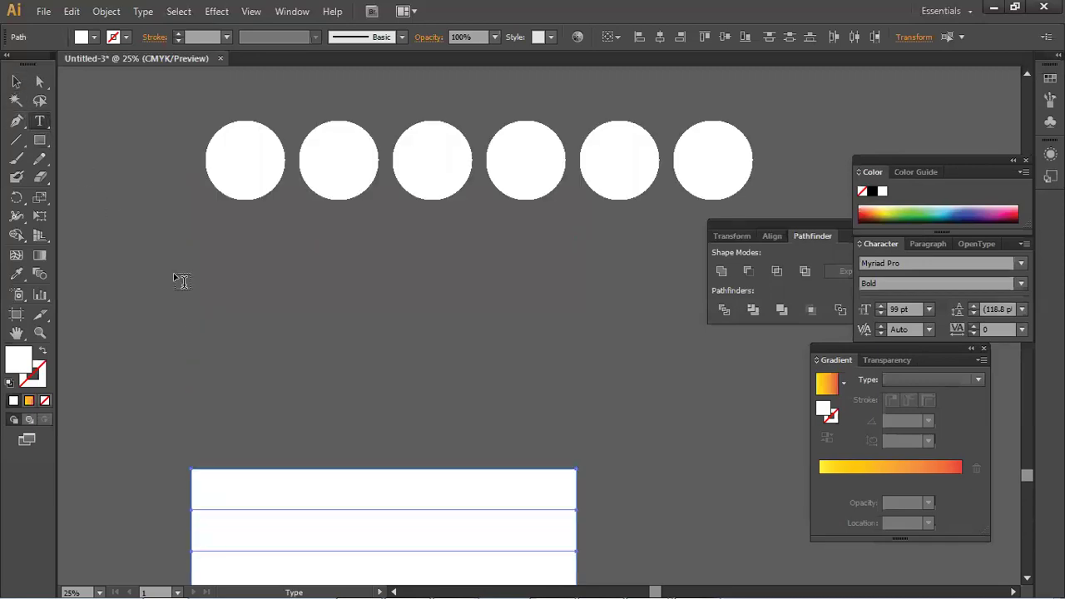
left_click_drag(138, 244, 530, 399)
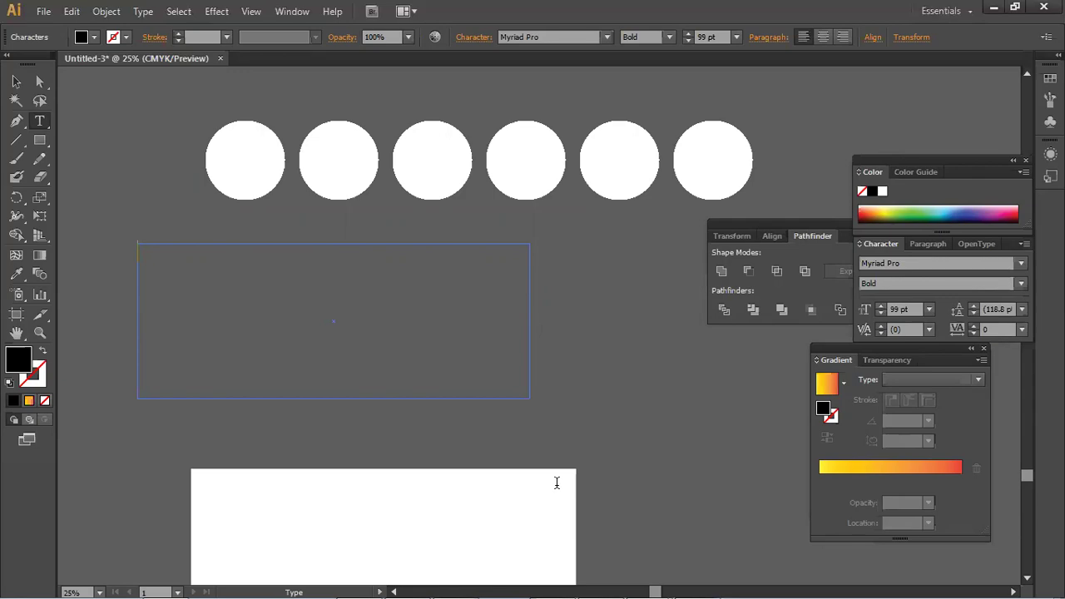
- Look at the "Calendar Design With Mockup" video in the browser, and return to the Illustrator document
left_click(994, 6)
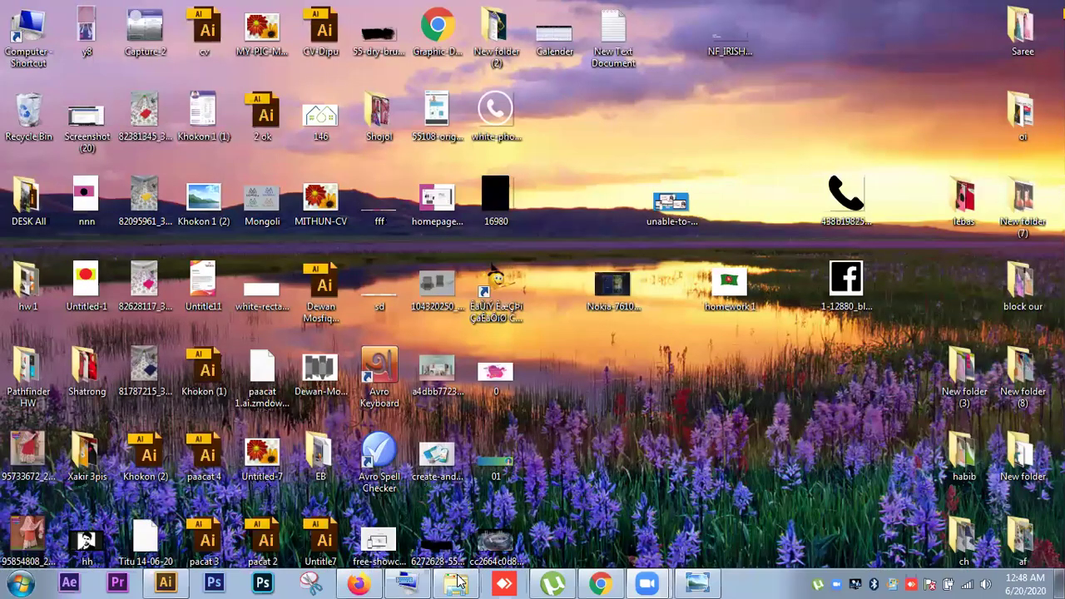
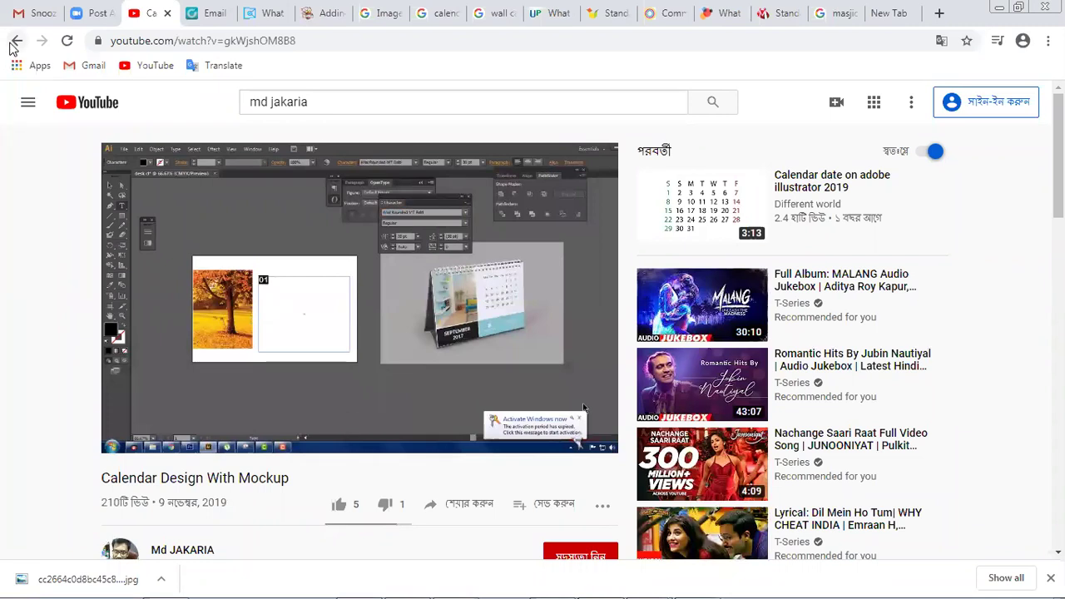
left_click(166, 581)
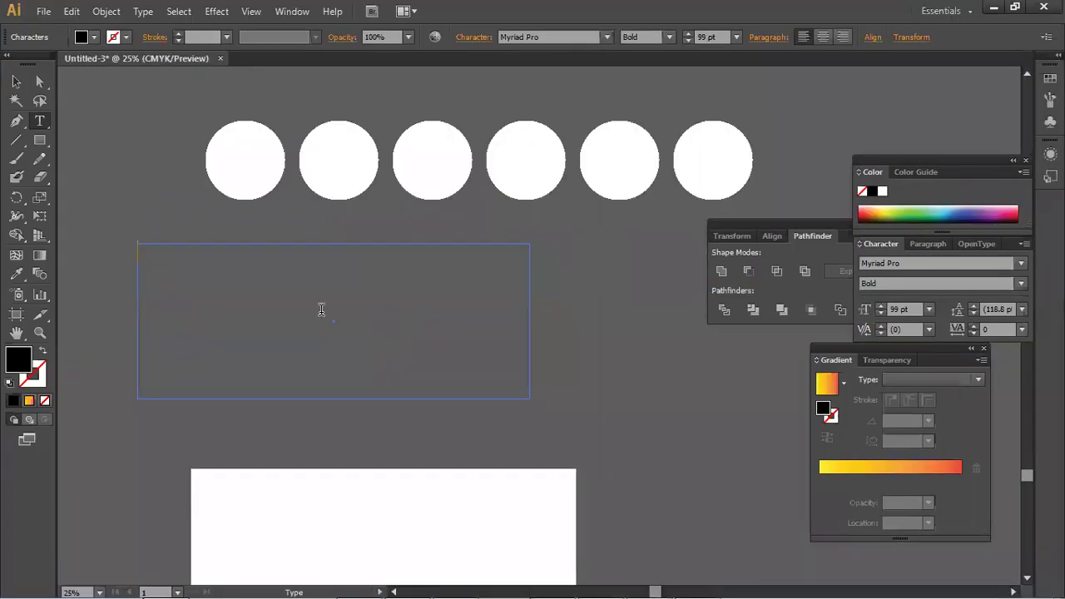
left_click(13, 83)
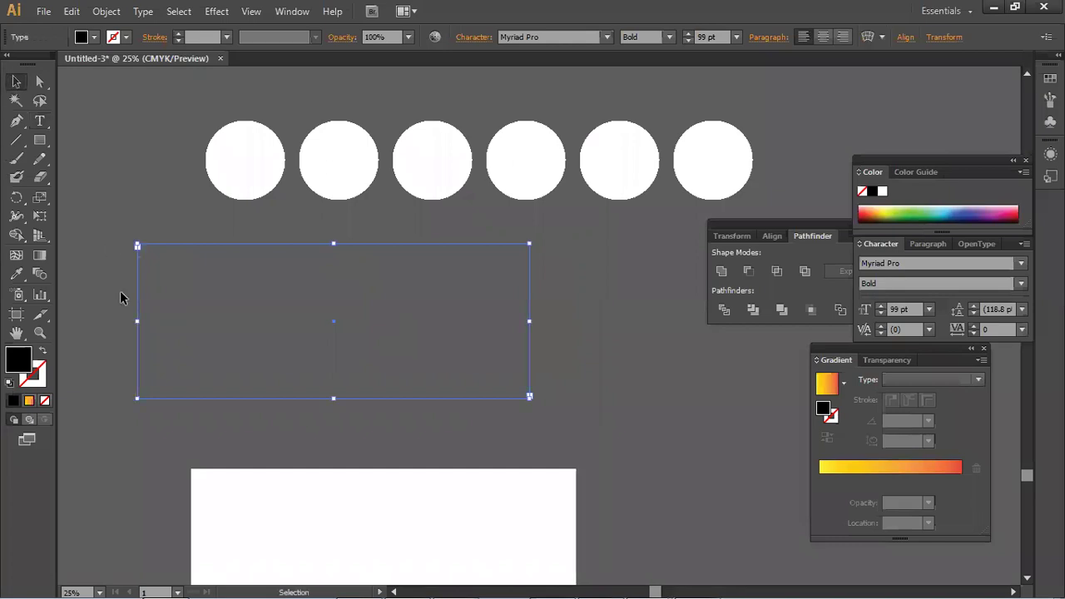
scroll(125, 283, "up", 10)
key("m")
left_click_drag(212, 292, 553, 424)
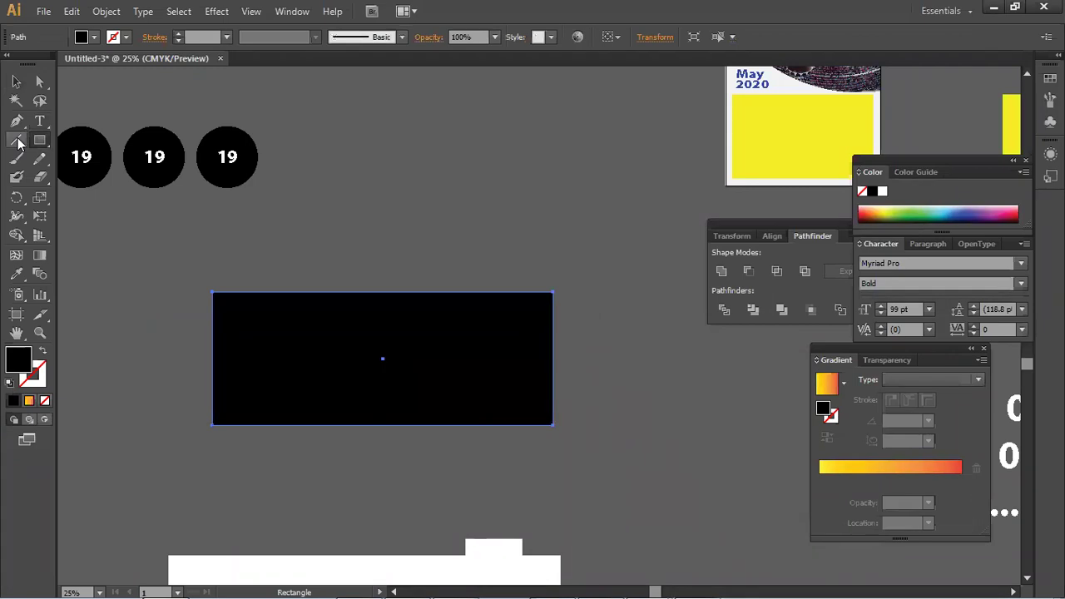
key("Delete")
- Create an empty text area about 7.9 in tall in place of the black rectangle, and try column-wise text flow in its Area Type Options
left_click(39, 121)
left_click_drag(536, 401, 556, 415)
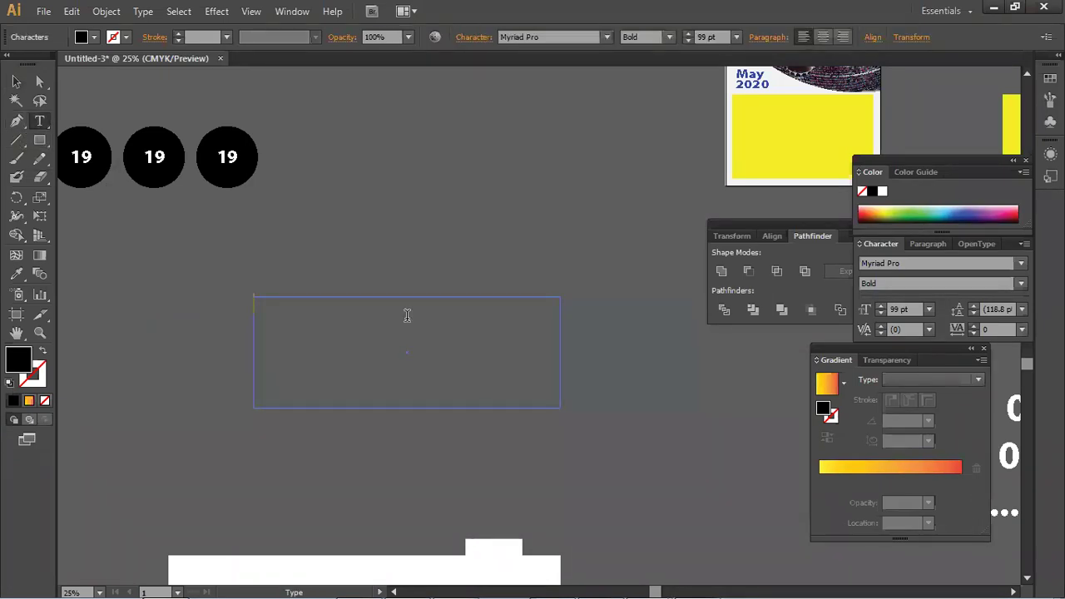
left_click(141, 11)
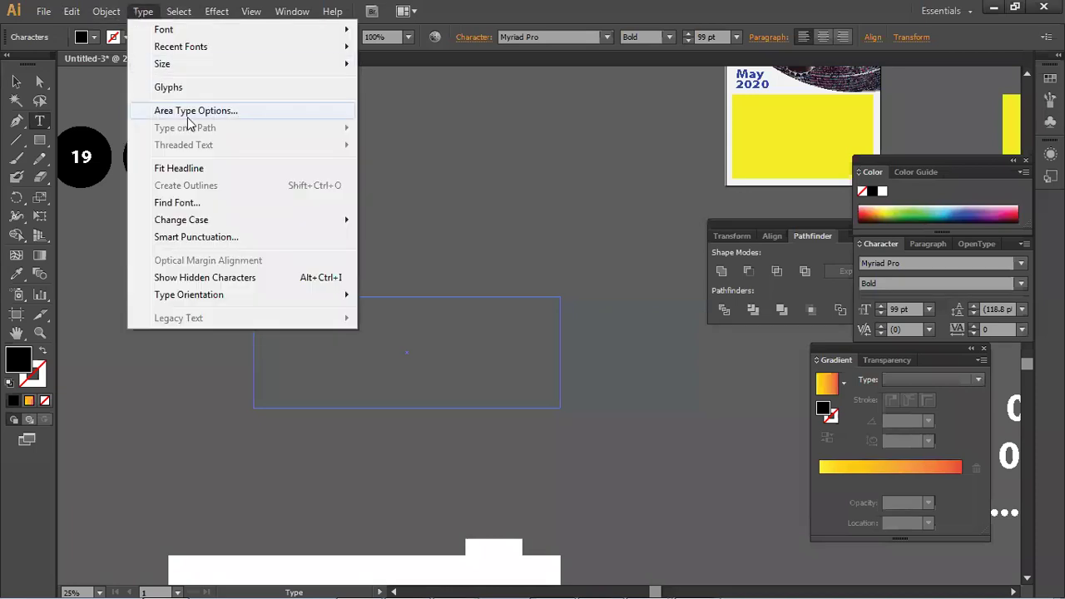
left_click(192, 112)
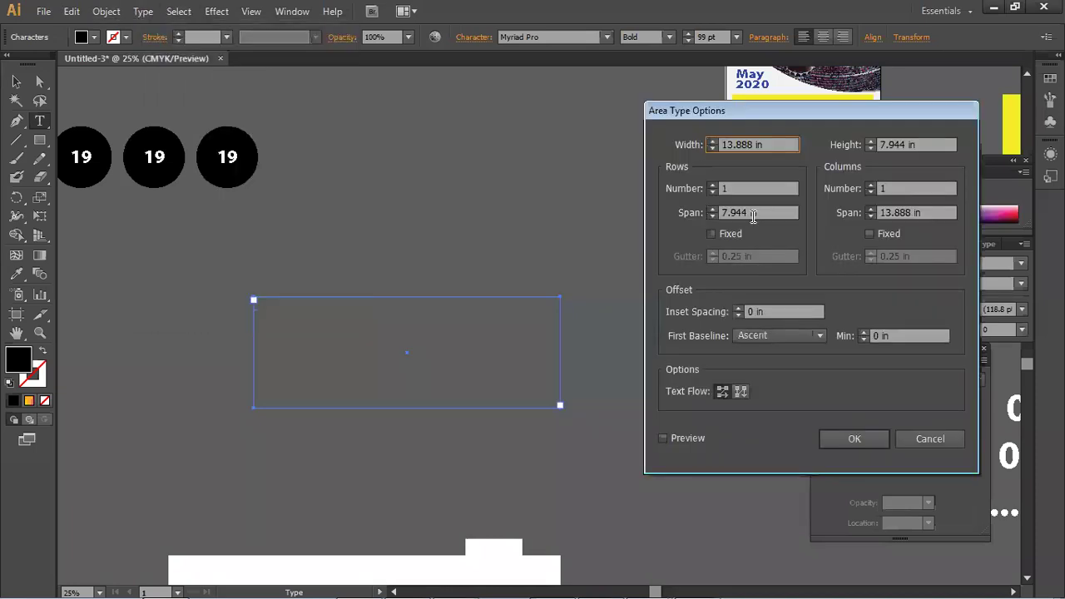
left_click(741, 394)
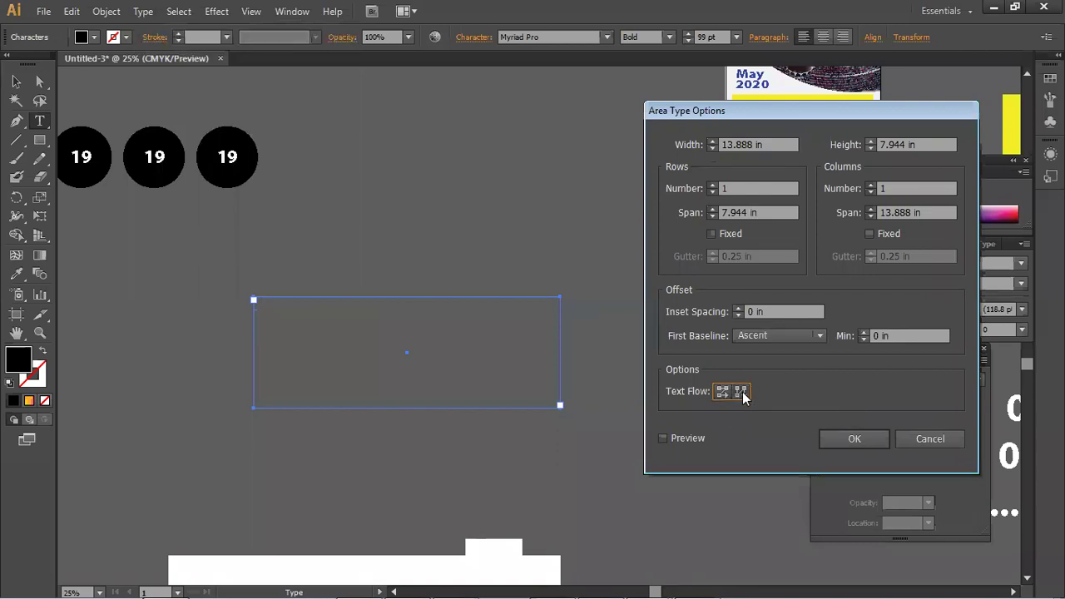
left_click(740, 392)
left_click(929, 436)
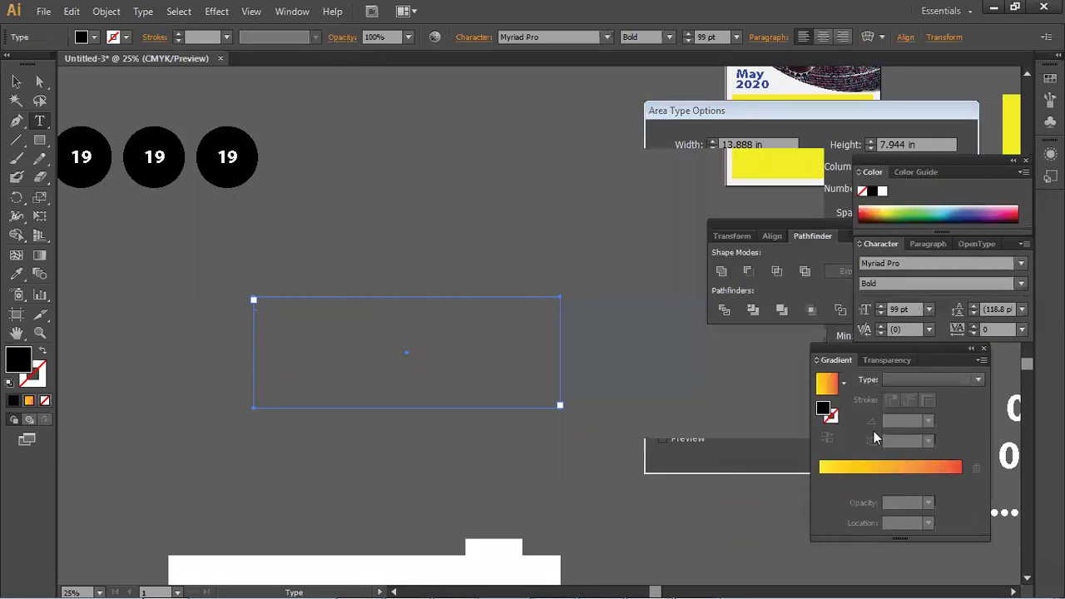
- Deselect the empty text area and return to the row of white circles further down the canvas
left_click(16, 82)
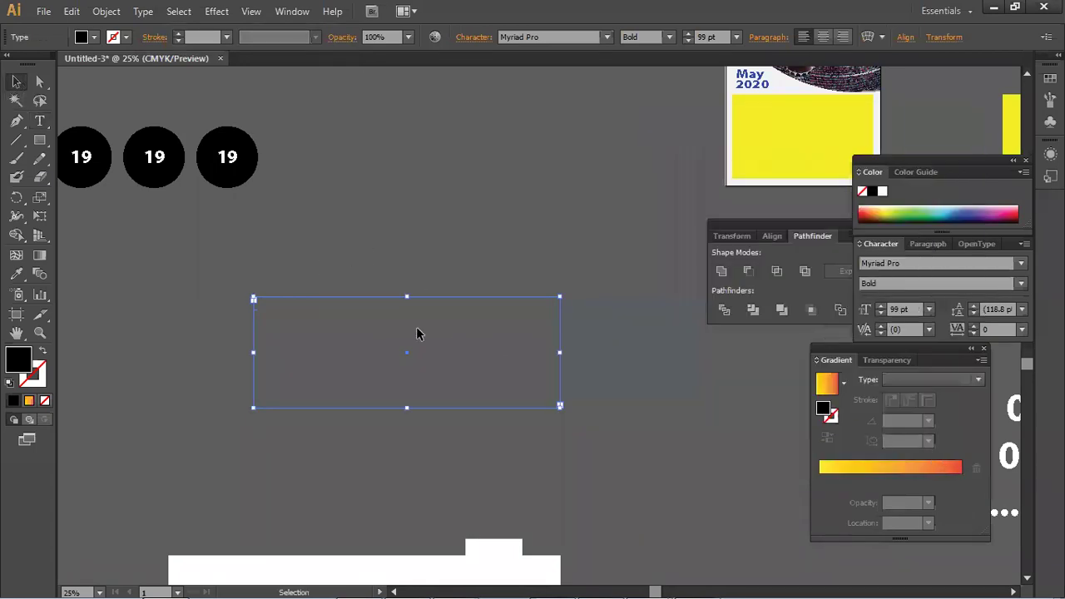
scroll(370, 322, "down", 3)
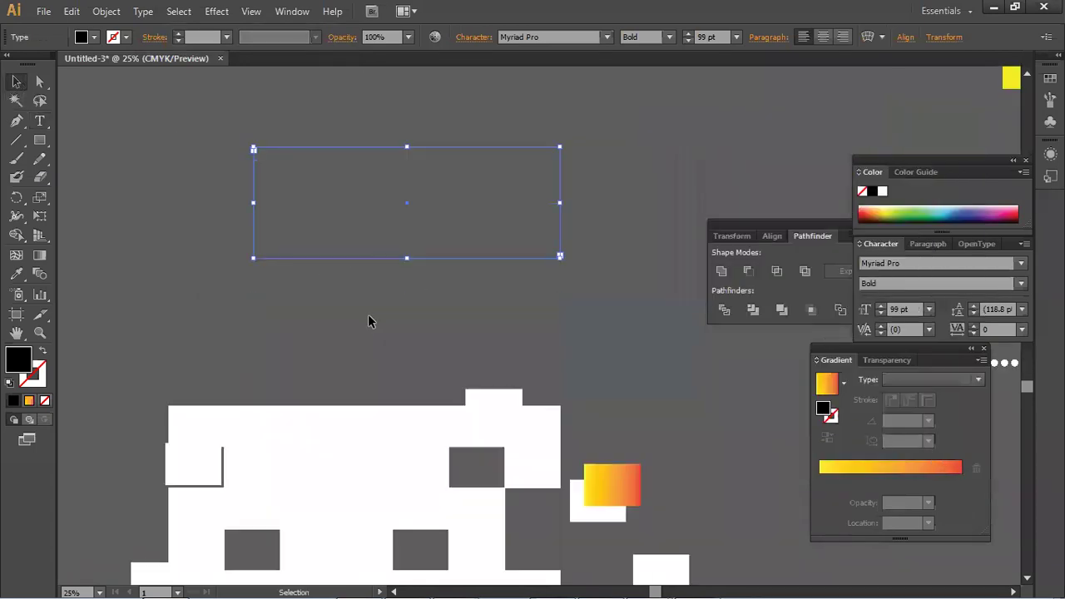
left_click(370, 322)
scroll(370, 322, "down", 5)
key("ctrl+alt+a")
key("Delete")
scroll(601, 474, "down", 7)
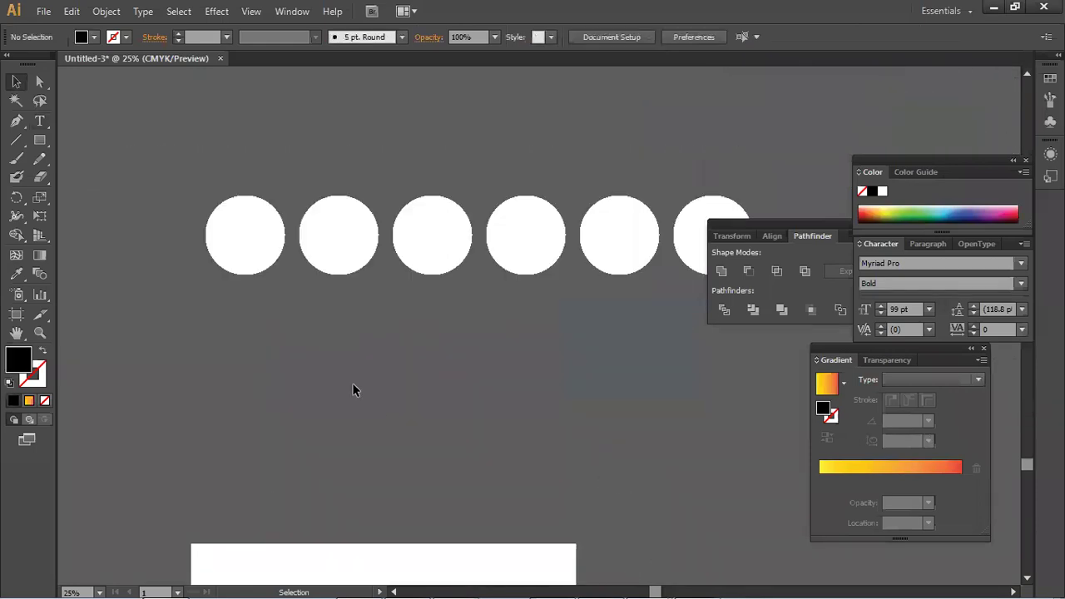
mouse_move(306, 576)
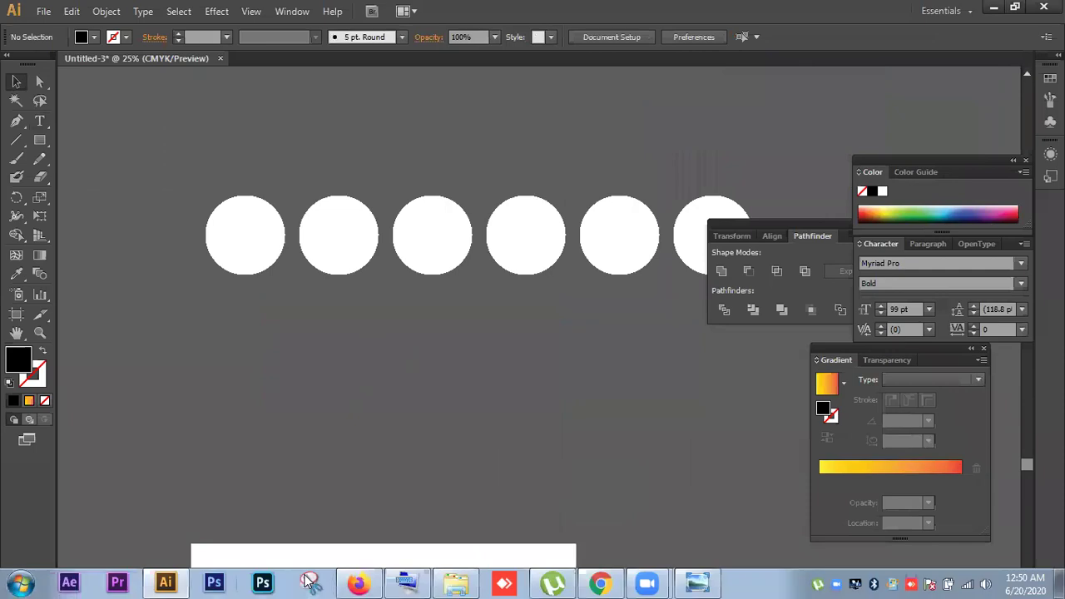
scroll(296, 418, "down", 2)
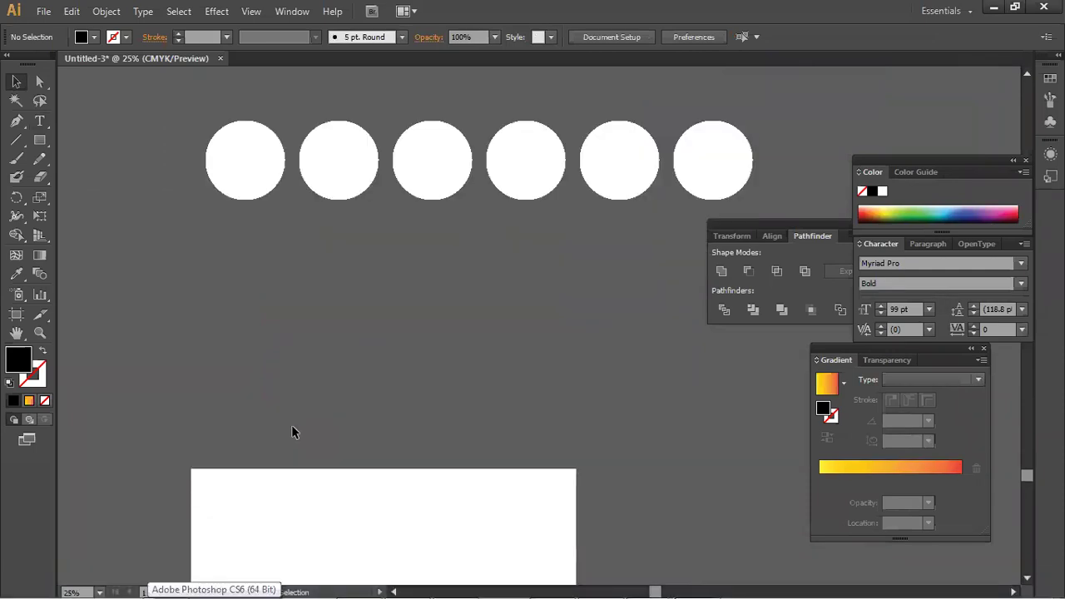
- Go through the six white circles one by one, ending with the first circle of the row selected
left_click(232, 172)
left_click(314, 291)
left_click(247, 171)
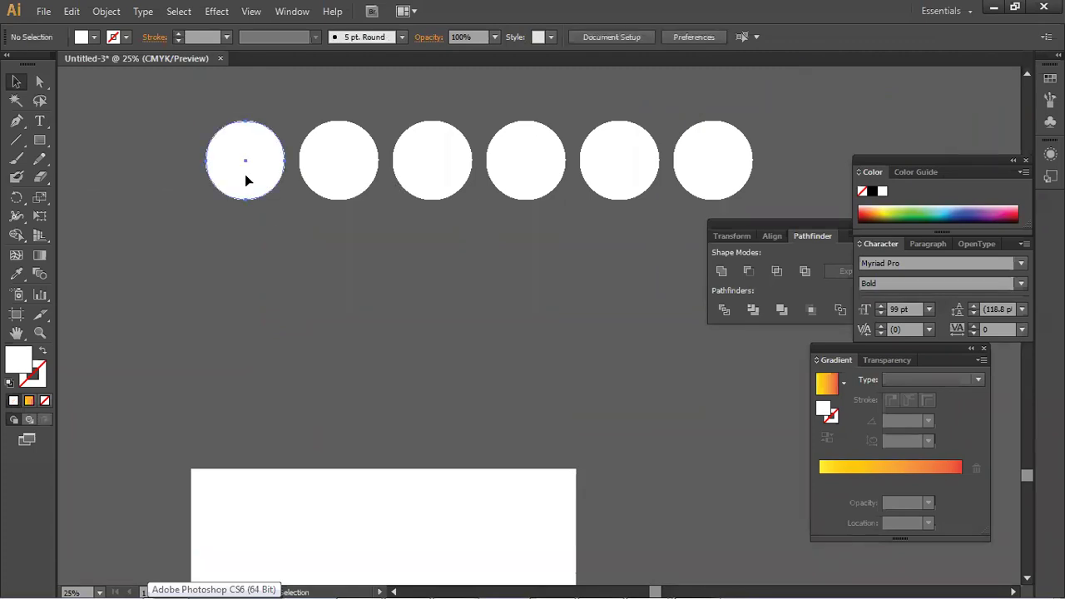
left_click(355, 176)
left_click(433, 171)
left_click(524, 174)
left_click(620, 175)
left_click(685, 164)
left_click_drag(711, 169, 593, 220)
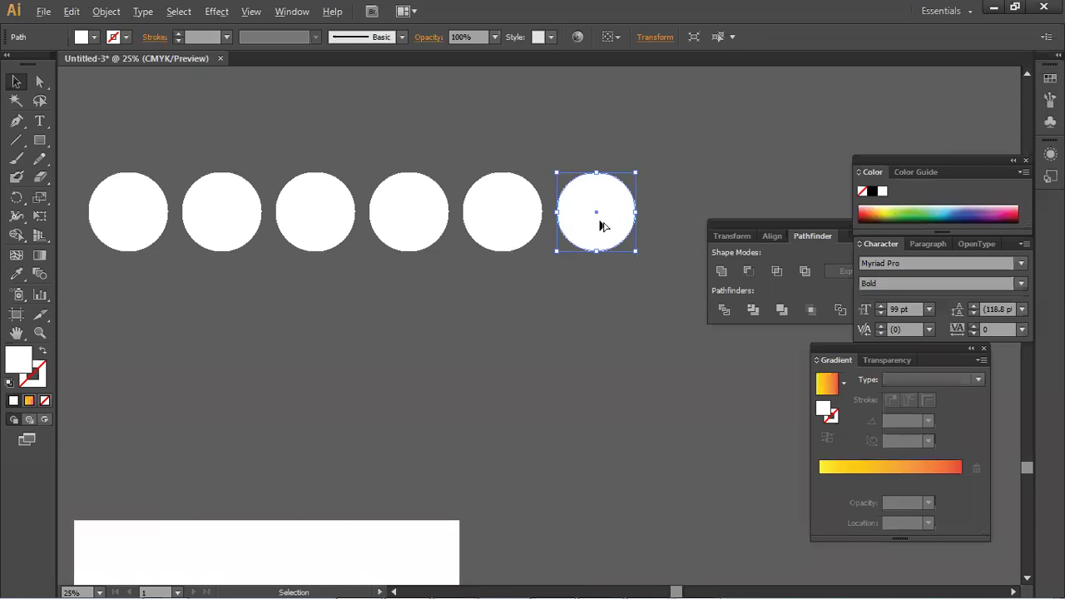
left_click(633, 220)
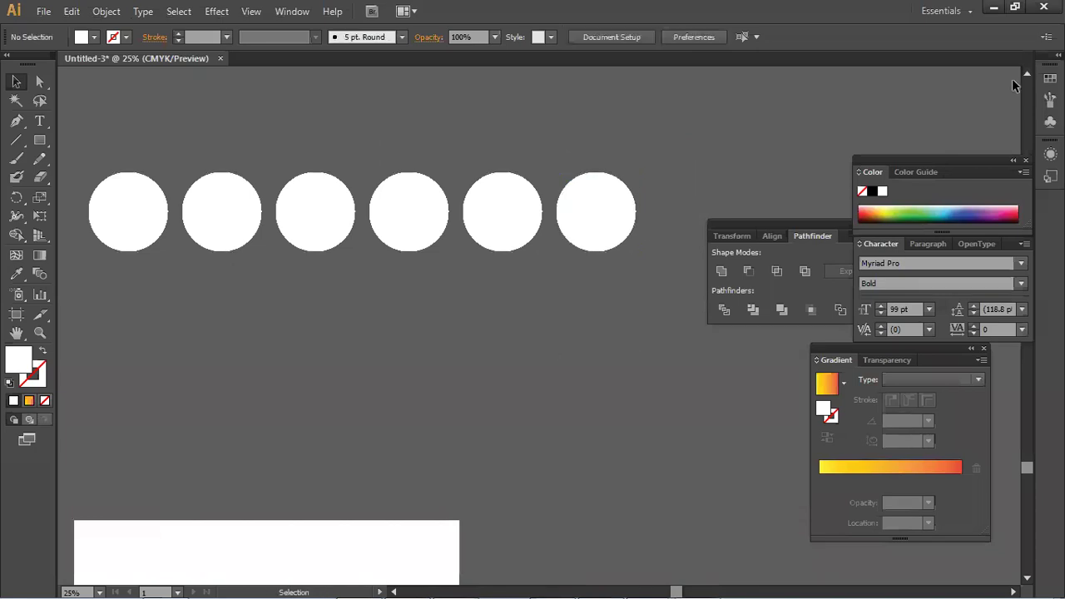
left_click(111, 212)
- Switch to the Chrome browser and copy the address of the "Calendar Design With Mockup" video
key("alt")
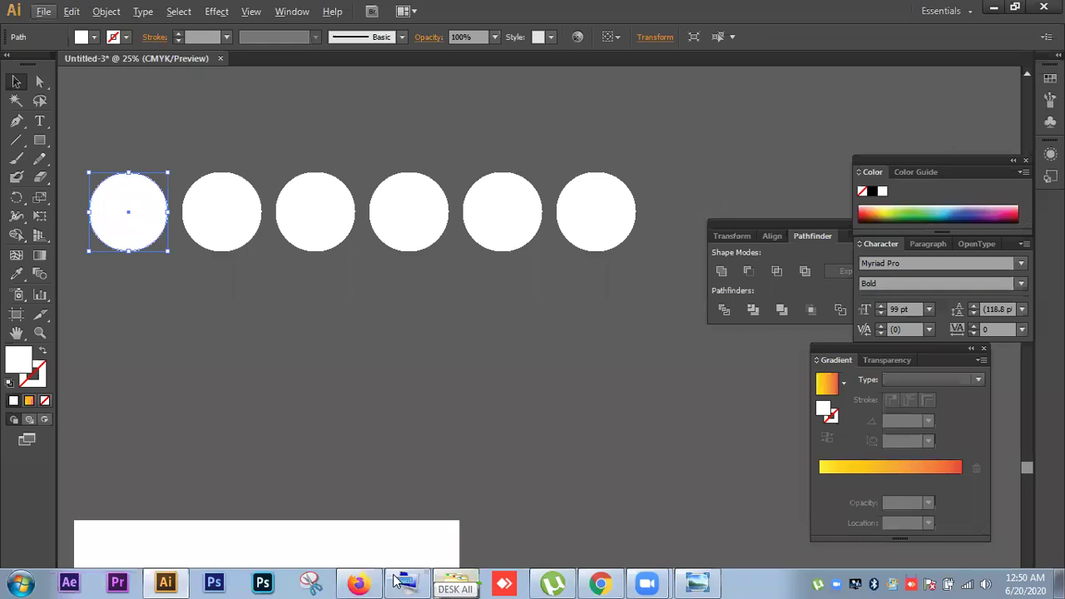
left_click(600, 582)
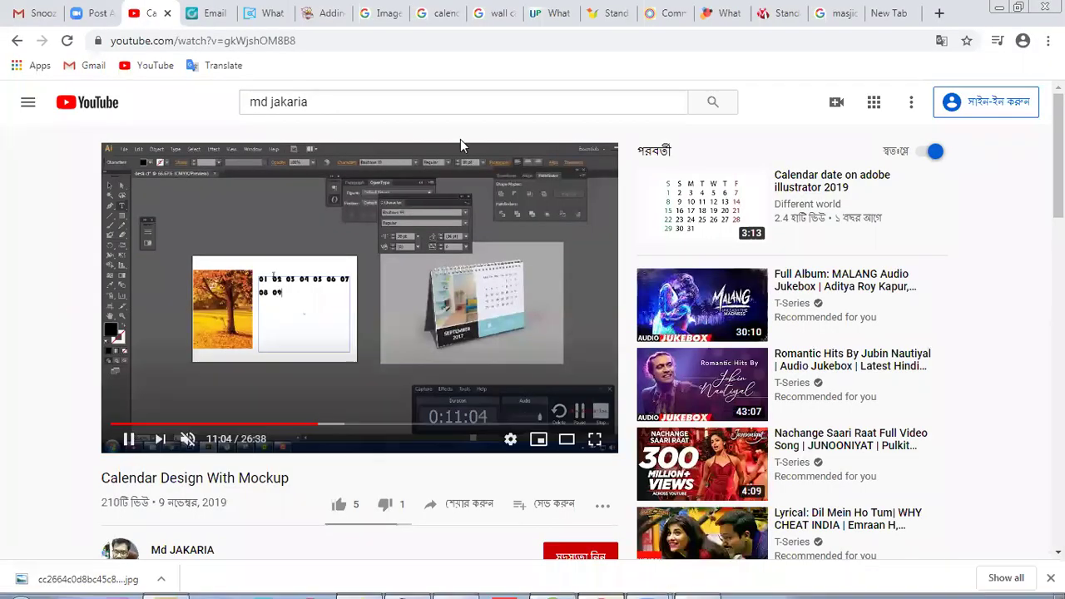
left_click(246, 43)
right_click(245, 42)
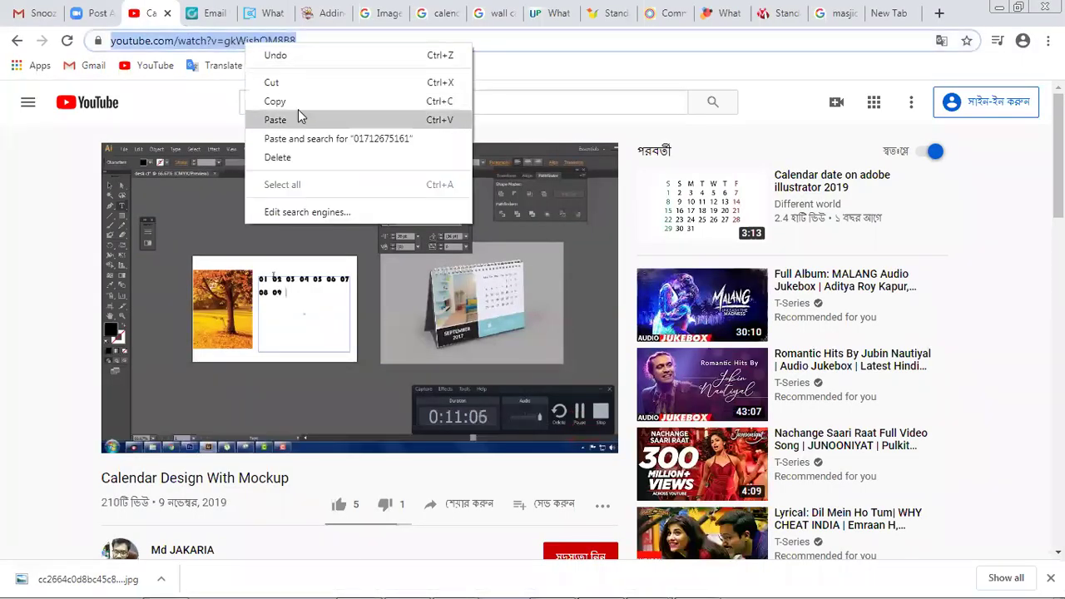
left_click(297, 102)
- Skim the video from the date text through the December page and the mockup to 25:23, and go back to 10:03
left_click(290, 308)
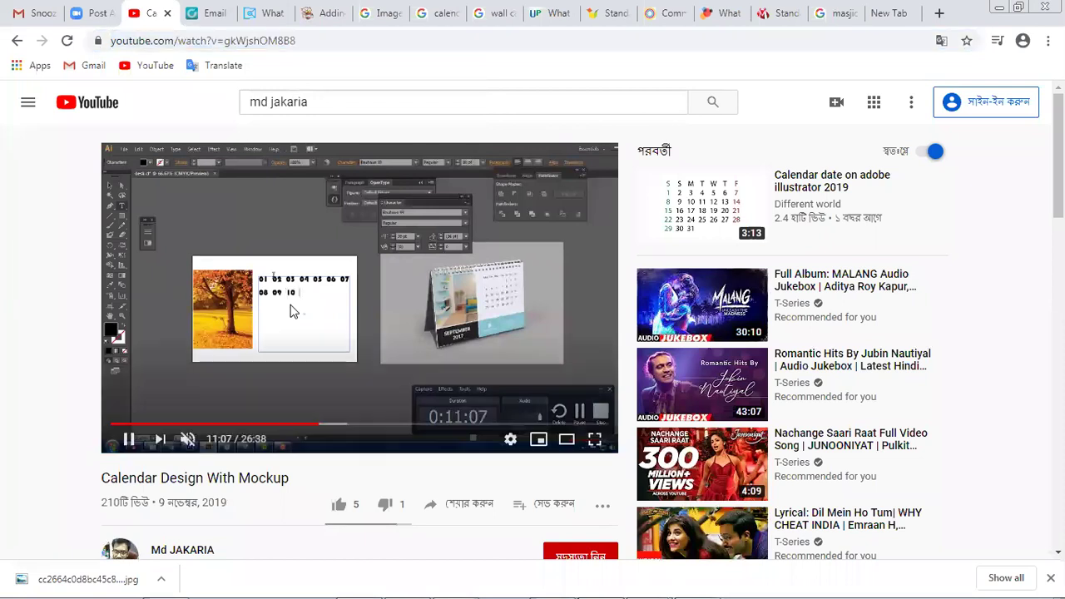
left_click(381, 432)
left_click(400, 432)
left_click(405, 430)
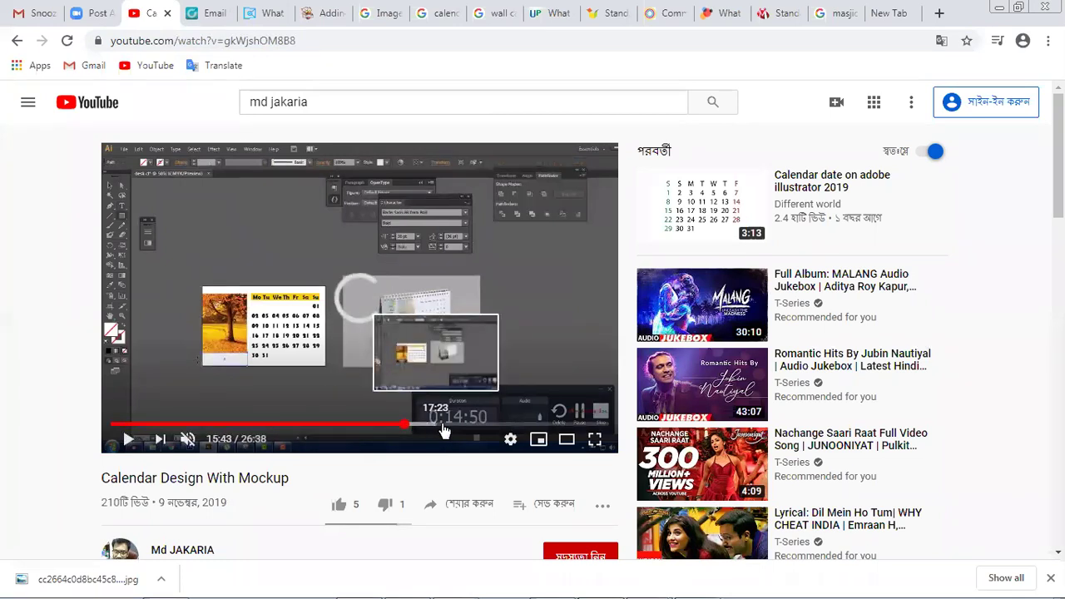
left_click(470, 430)
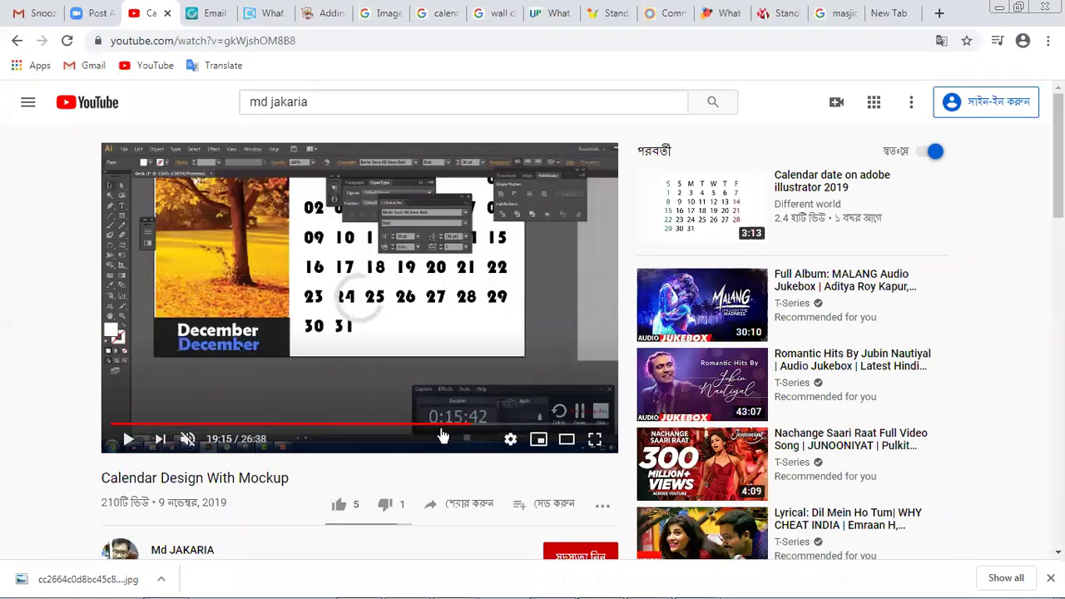
left_click(502, 430)
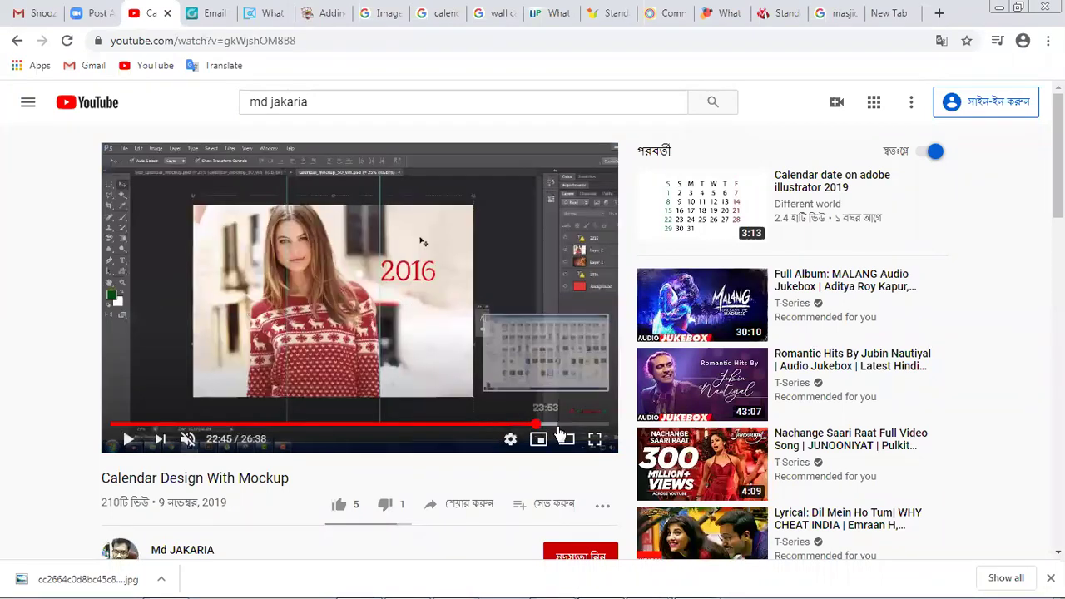
left_click(558, 426)
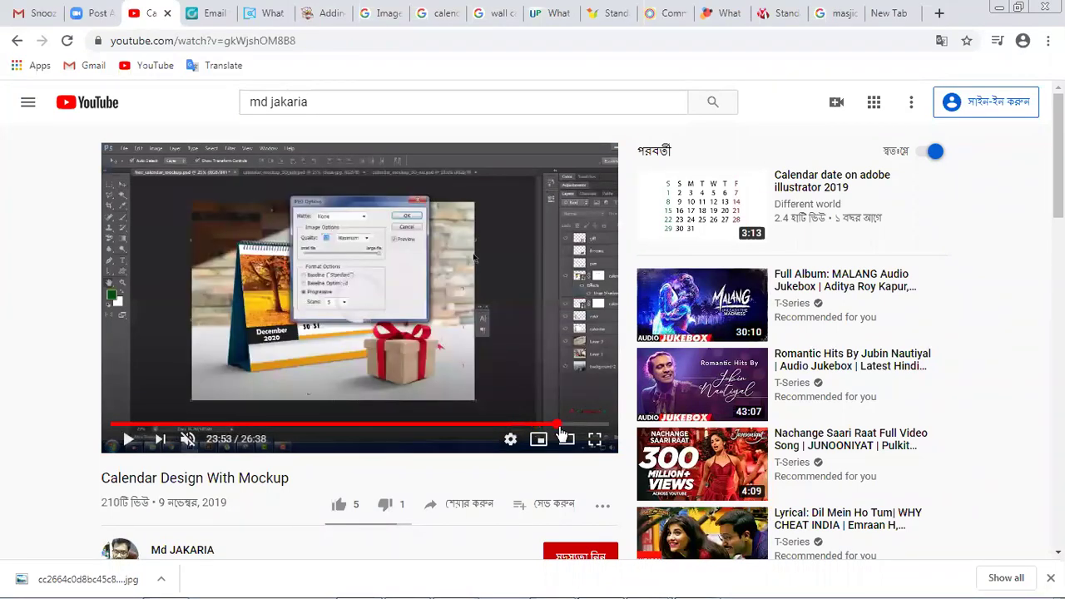
left_click(586, 426)
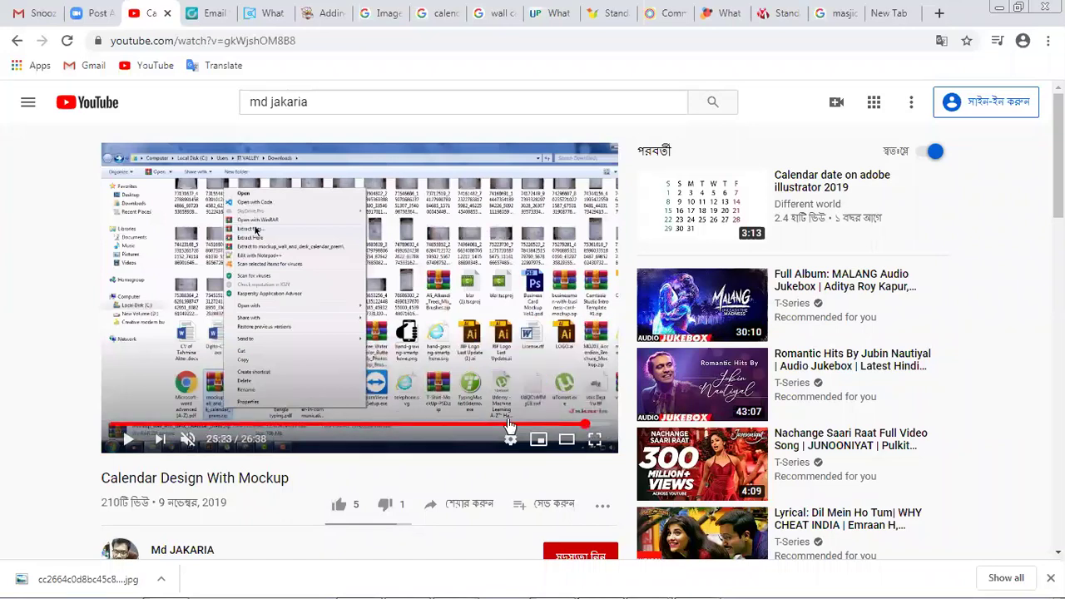
left_click(301, 426)
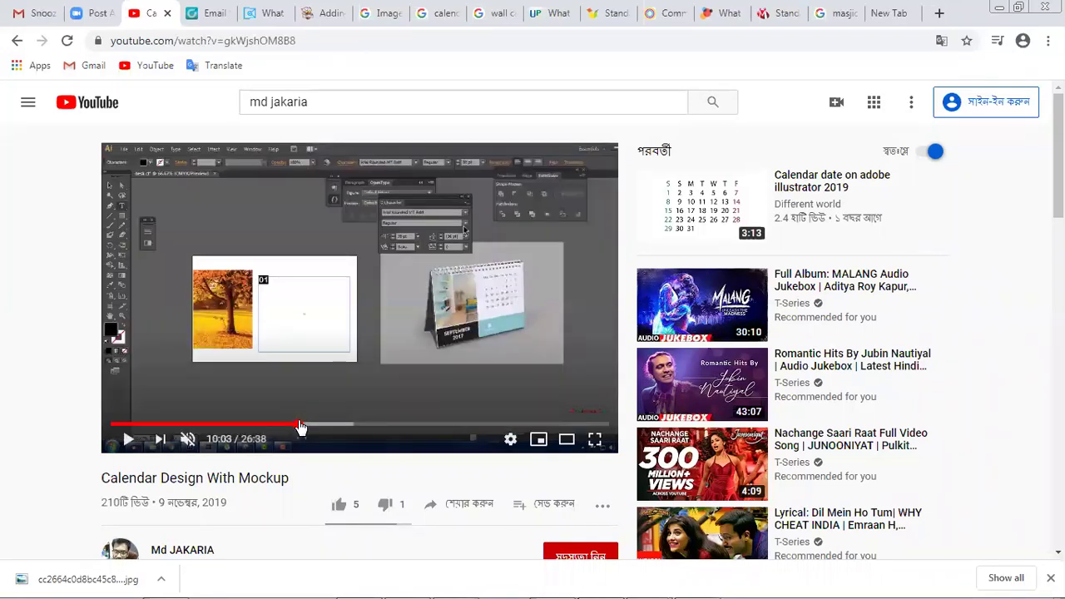
- Look over the video's title, publication date, channel details and description below the player
scroll(221, 497, "down", 2)
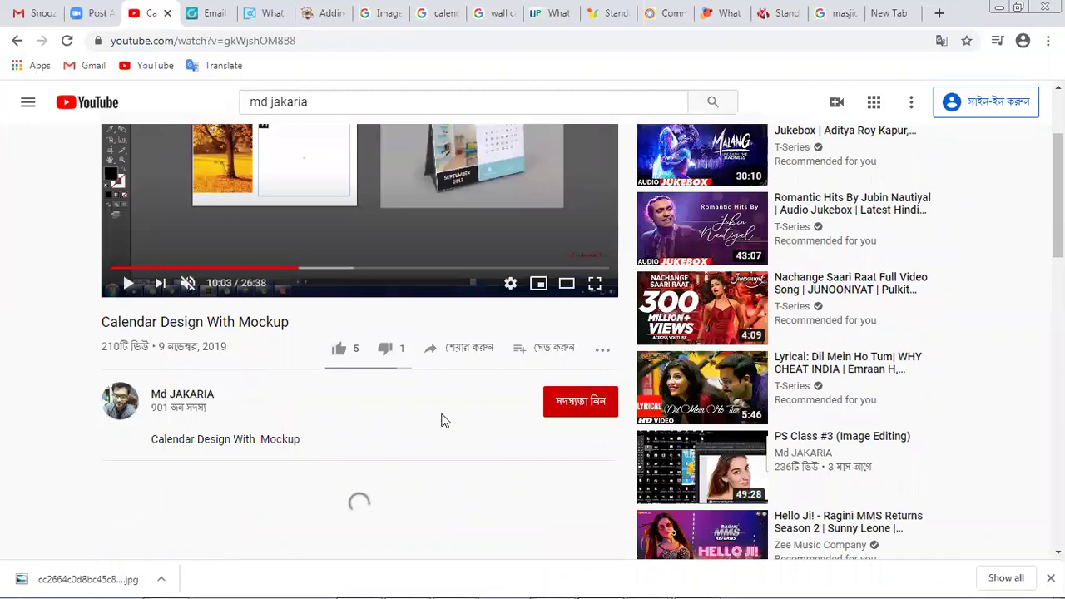
left_click_drag(219, 409, 154, 396)
left_click_drag(223, 409, 152, 396)
left_click(231, 416)
scroll(232, 416, "up", 1)
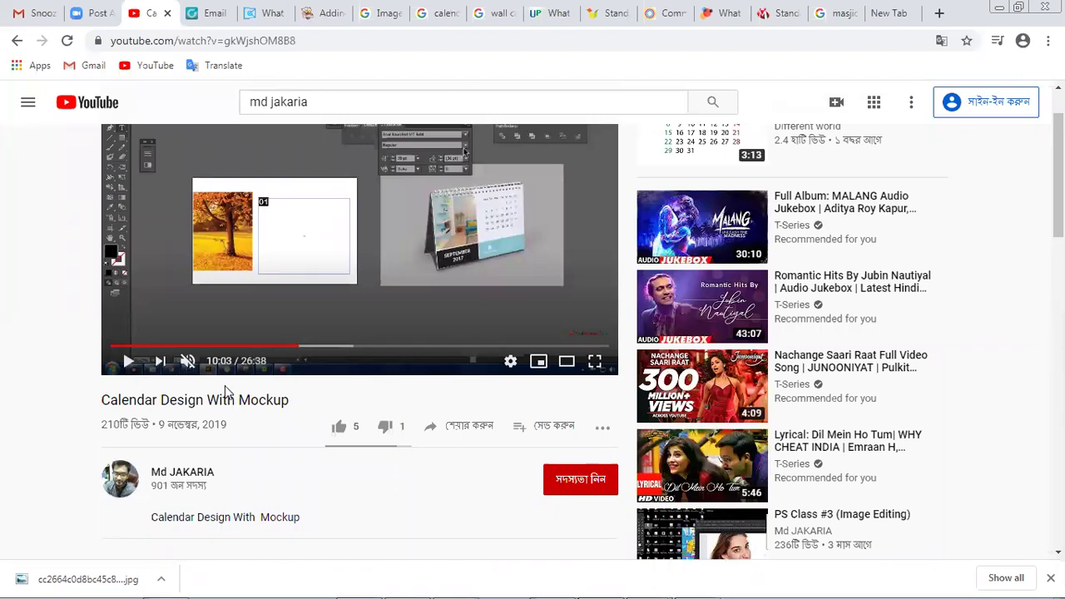
mouse_move(238, 428)
left_mouse_down()
mouse_move(199, 426)
mouse_move(242, 431)
left_mouse_up()
left_click(237, 429)
scroll(237, 431, "down", 2)
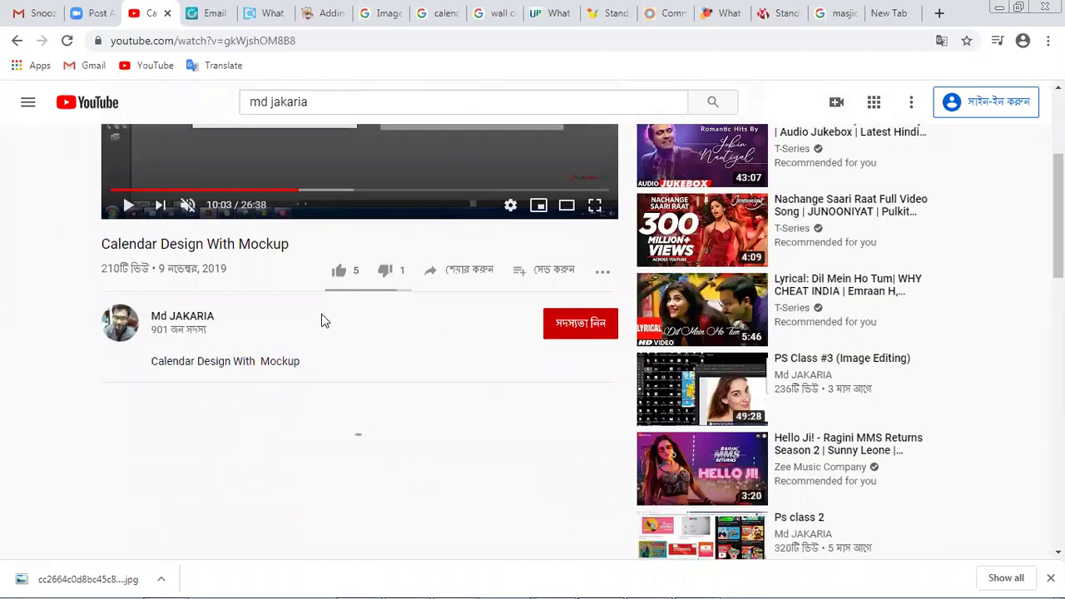
scroll(267, 420, "up", 1)
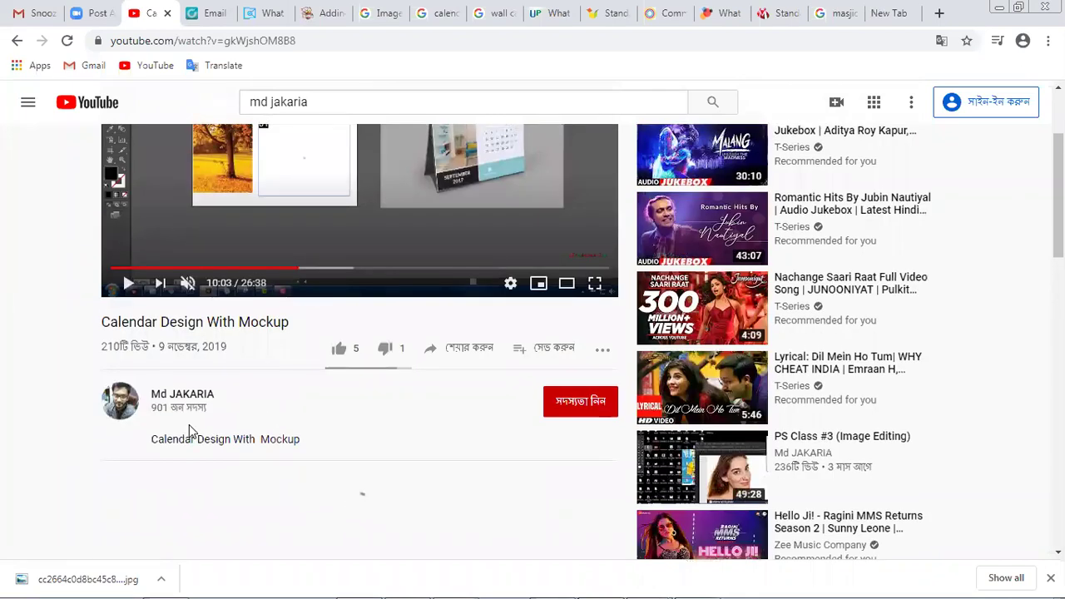
scroll(189, 425, "up", 2)
- Copy the calendar video's address again and return to the Illustrator document
left_click(275, 40)
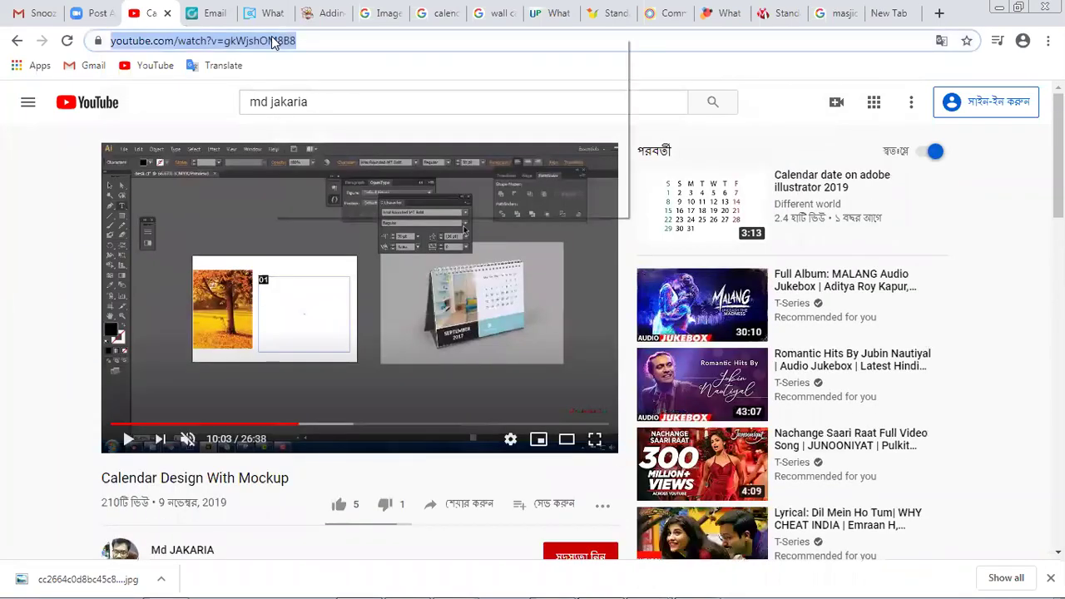
right_click(275, 41)
left_click(310, 95)
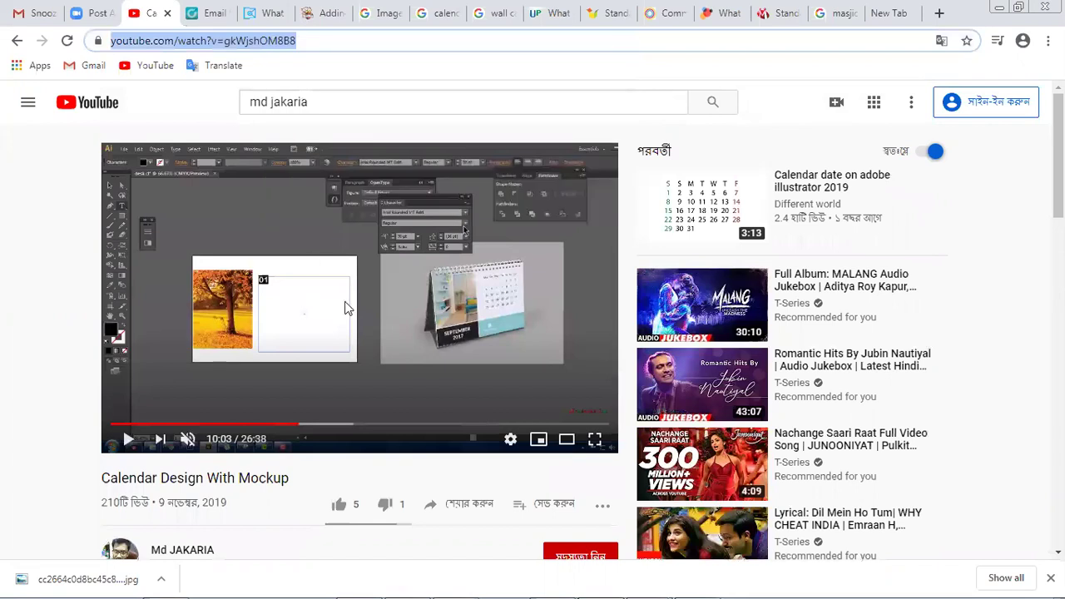
mouse_move(570, 582)
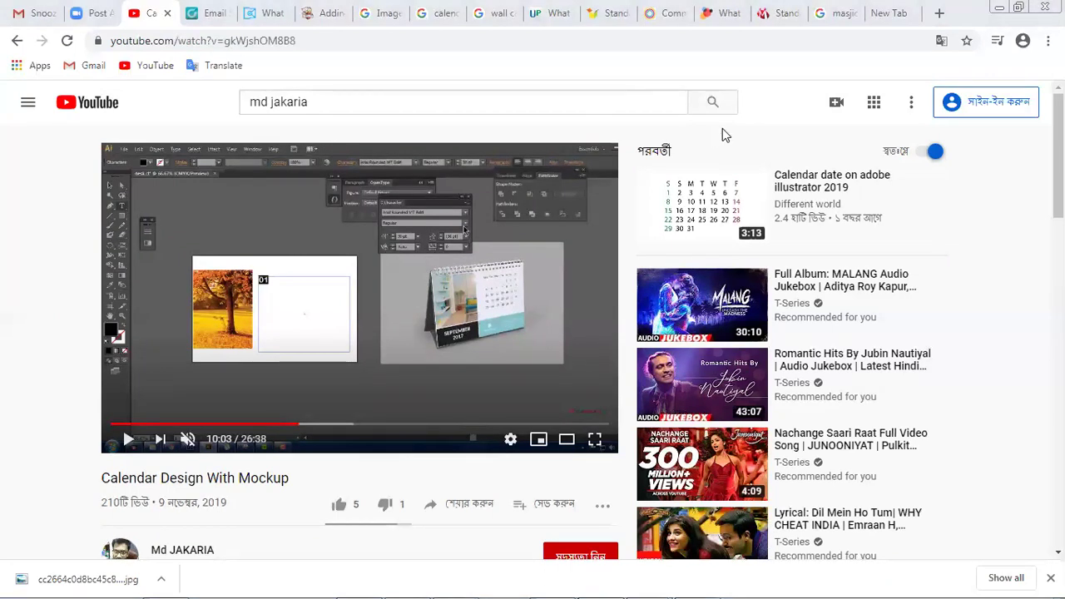
left_click(999, 6)
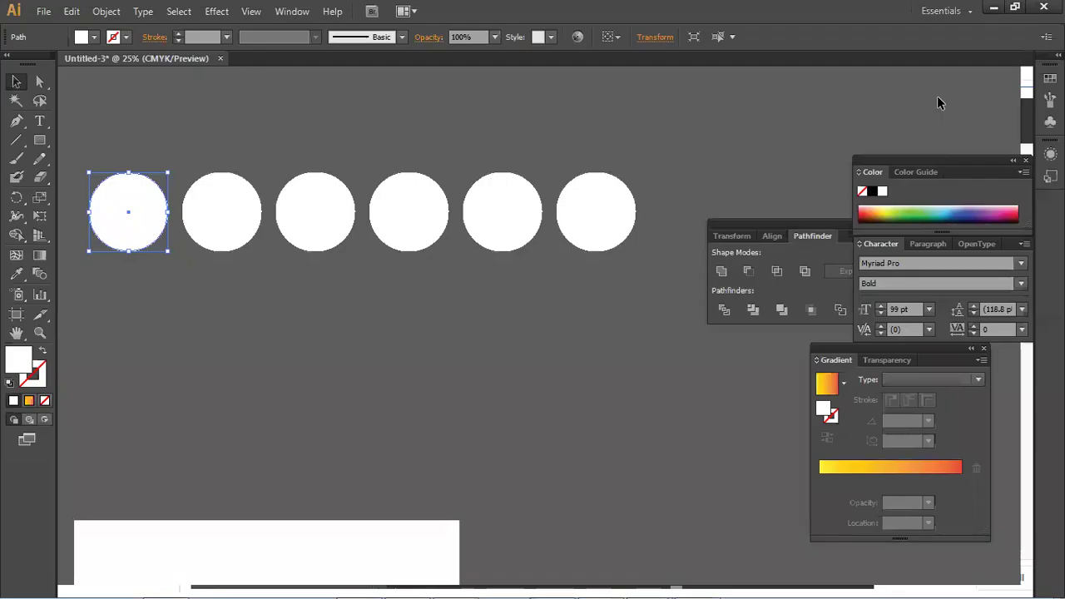
- Deselect the first white circle and switch back to the calendar video page in Chrome
left_click(303, 290)
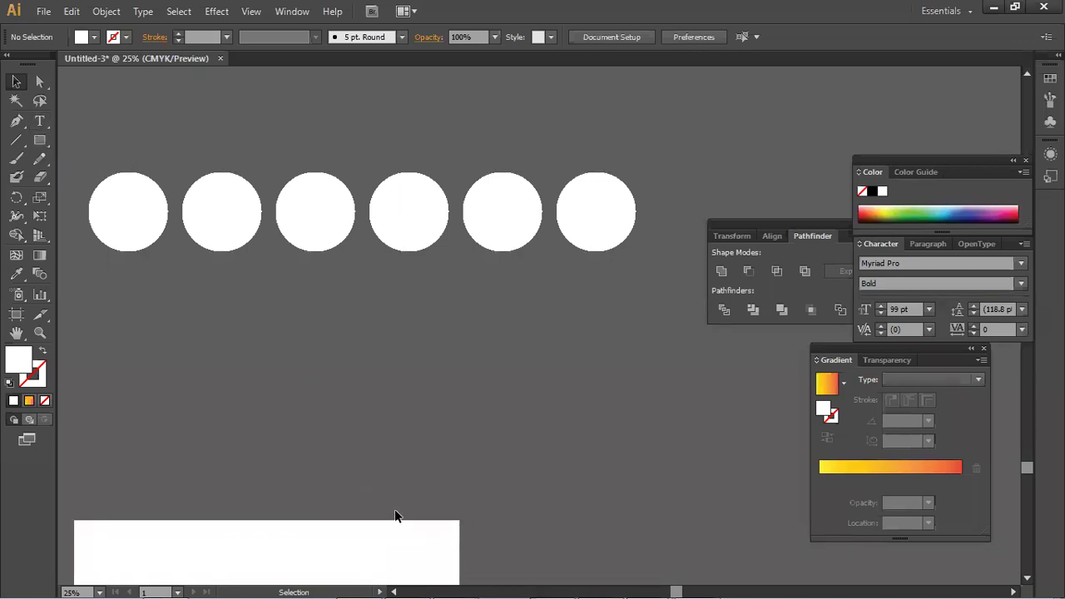
left_click(993, 7)
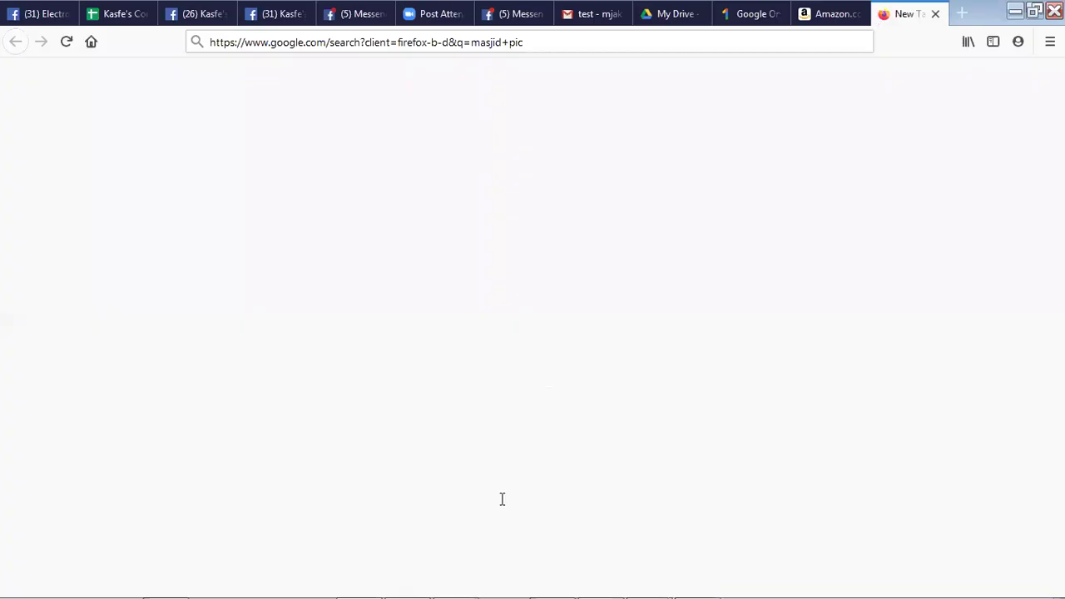
mouse_move(380, 582)
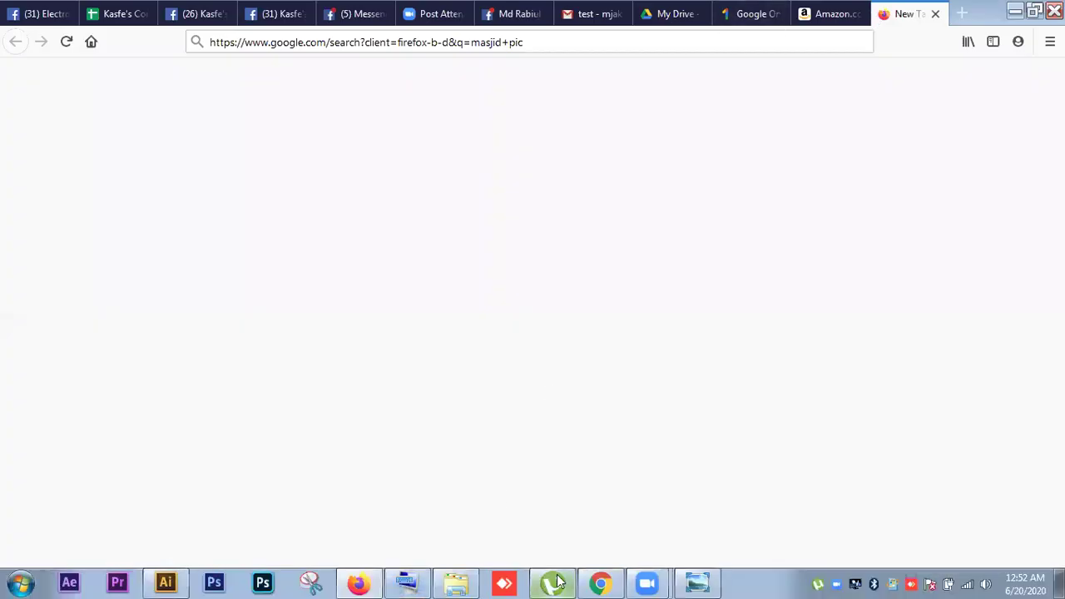
left_click(599, 582)
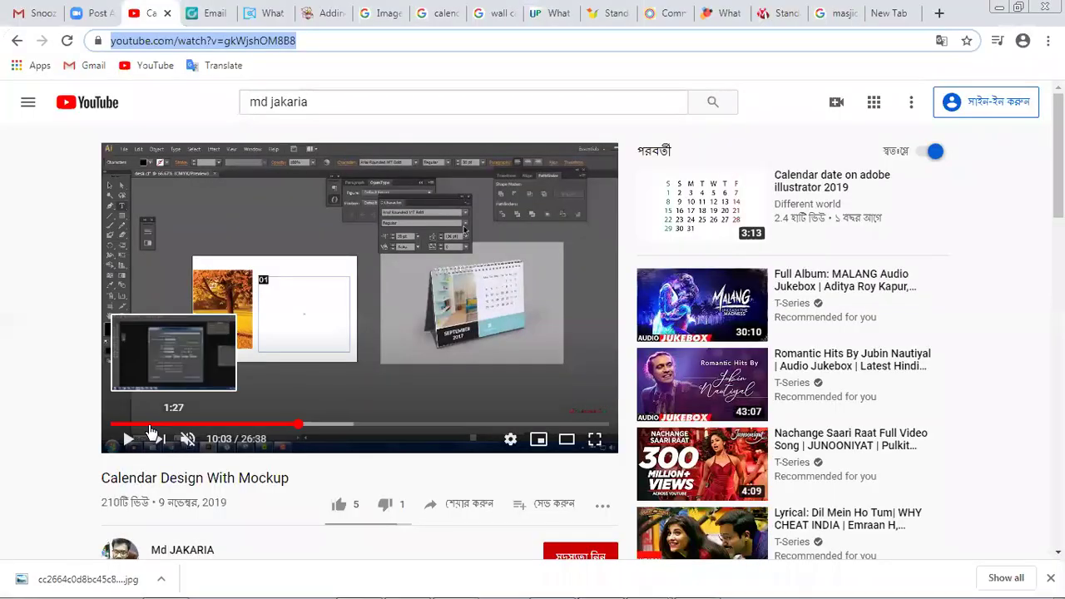
- Go back to 2:00 in the calendar video and switch to the Illustrator document
left_click(151, 425)
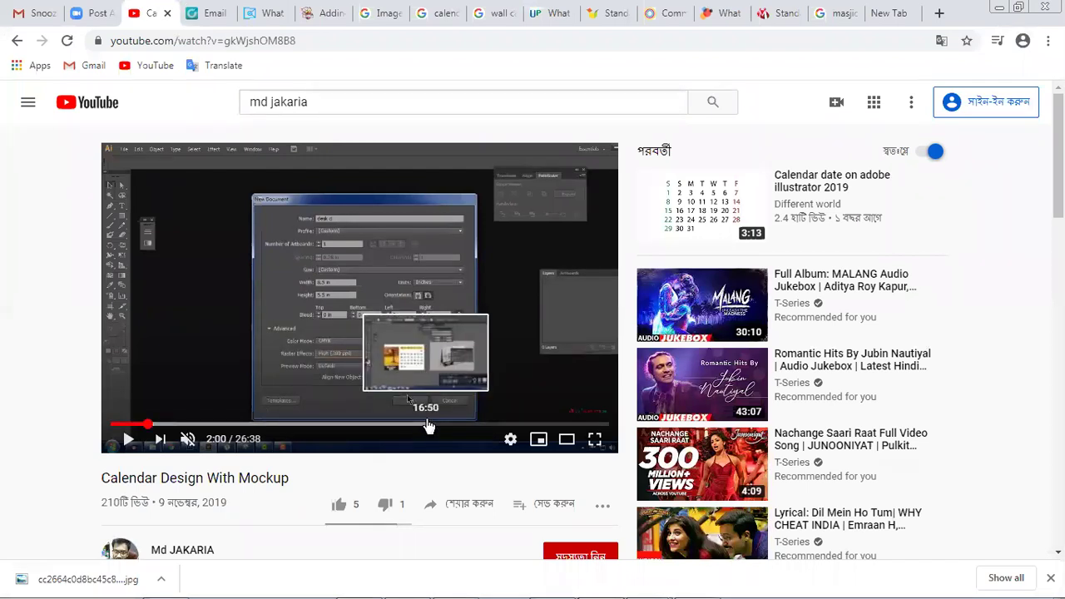
left_click(999, 6)
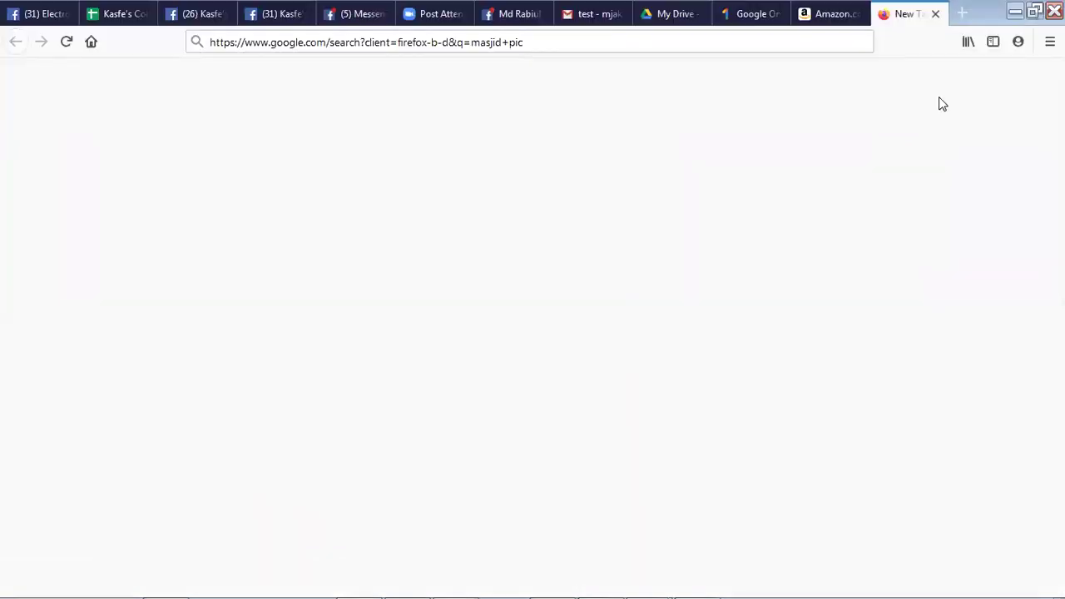
key("super+d")
left_click(179, 581)
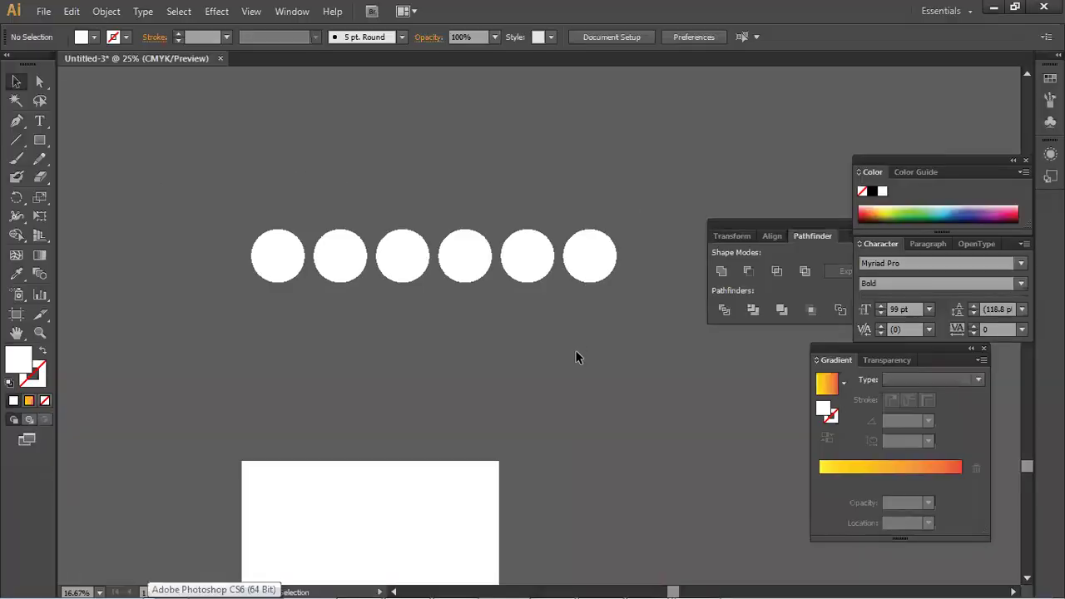
- Look over the May 2020 calendar page, the loose yellow rectangles and the date number blocks around it
scroll(577, 433, "down", 1)
scroll(574, 439, "down", 3)
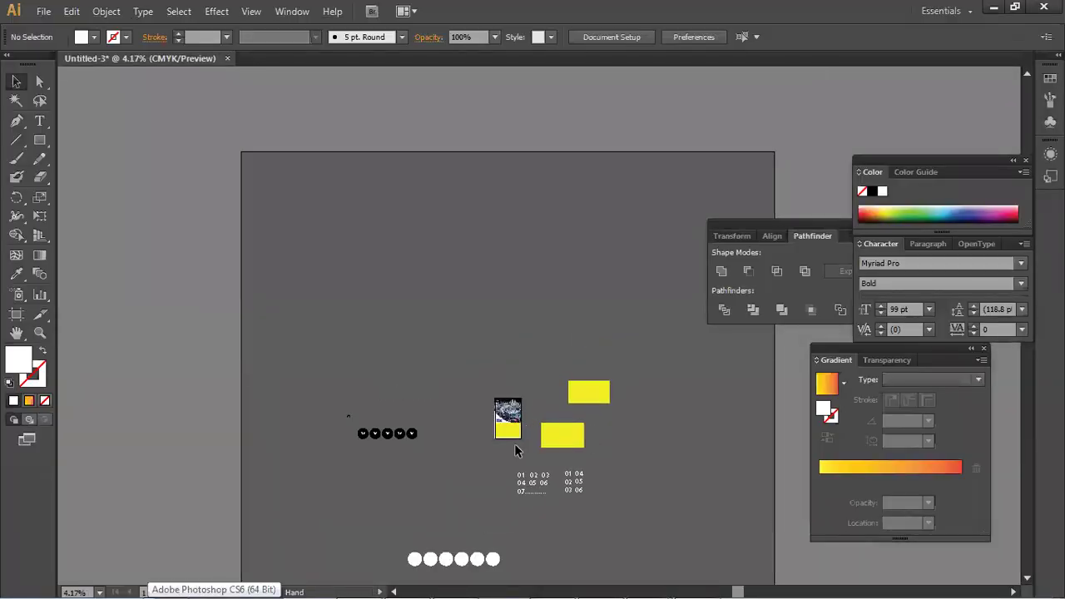
scroll(514, 449, "up", 2)
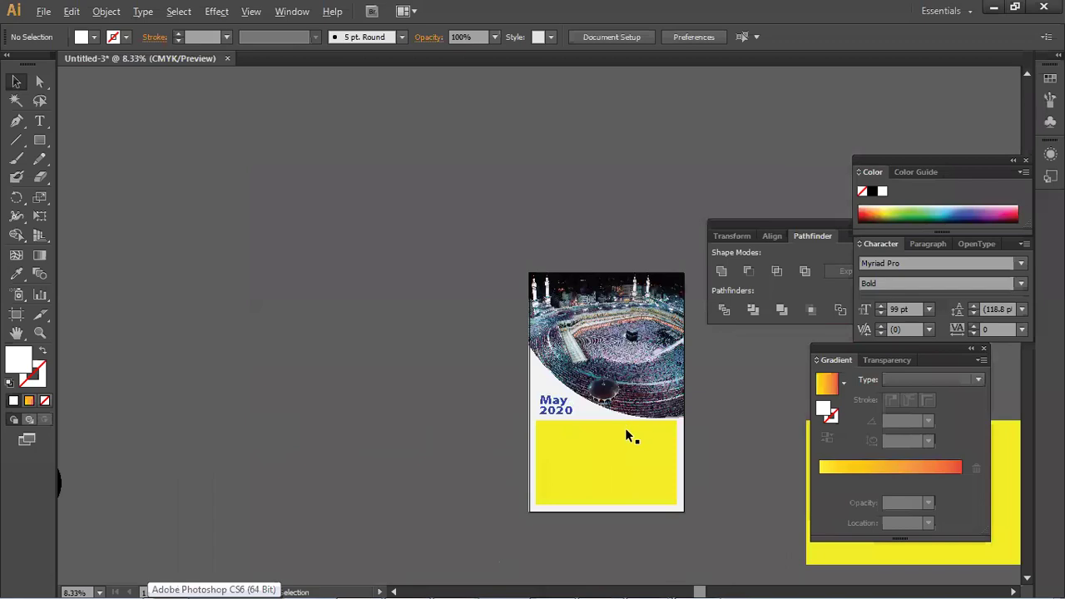
scroll(627, 431, "down", 1)
scroll(616, 433, "up", 3)
left_click_drag(607, 457, 410, 232)
left_click_drag(577, 355, 410, 544)
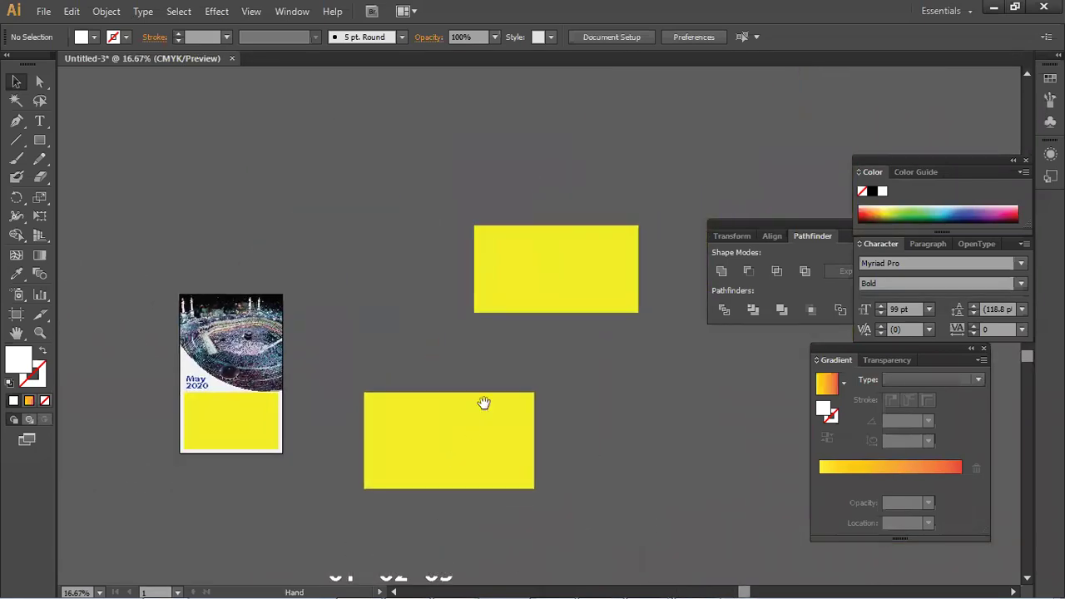
left_click_drag(485, 405, 428, 567)
key("ctrl+minus")
scroll(474, 366, "down", 3)
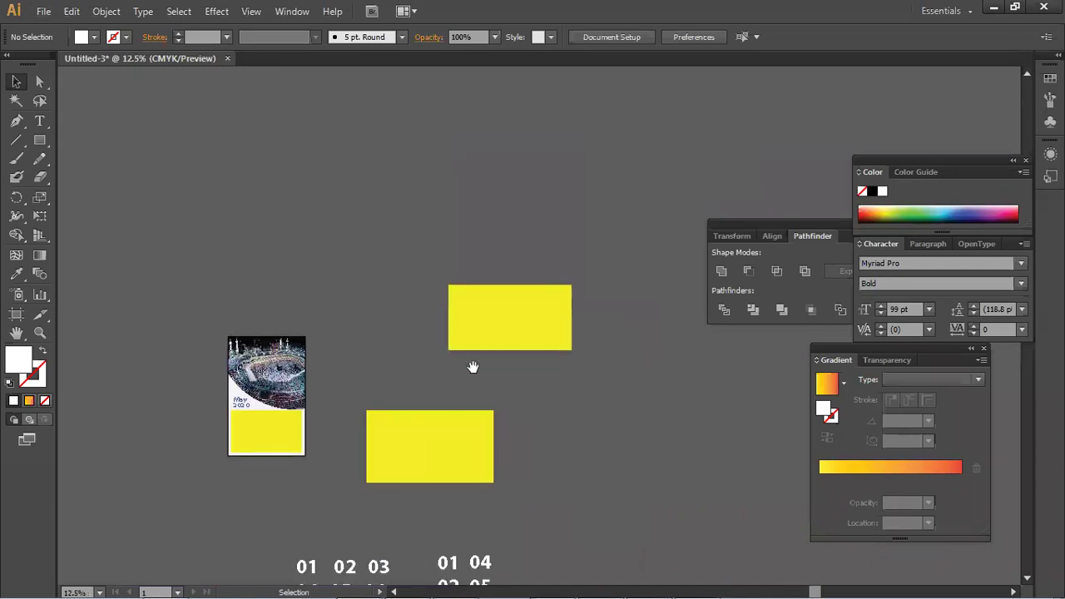
- Inspect the yellow date rectangle and the clipped mosque photo on the May 2020 calendar page
left_click(301, 436)
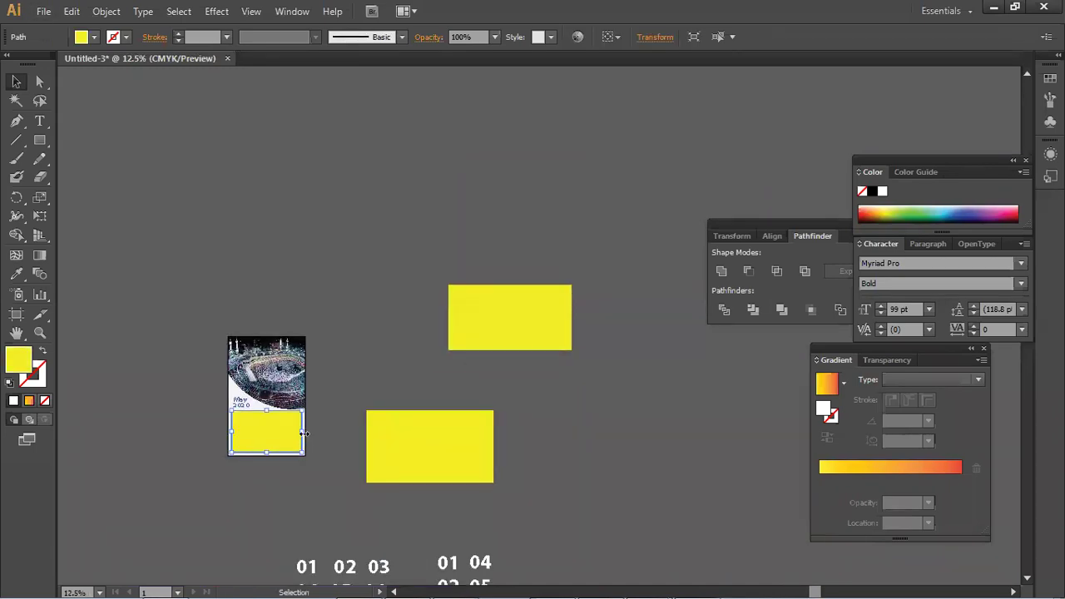
scroll(306, 430, "up", 3)
left_click_drag(393, 376, 629, 333)
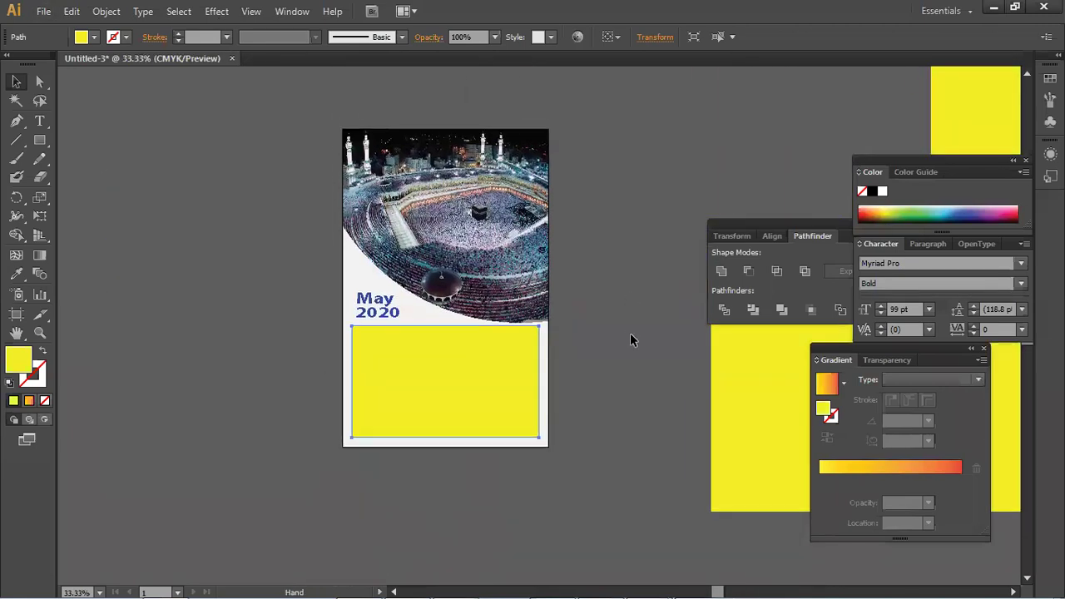
left_click(459, 247)
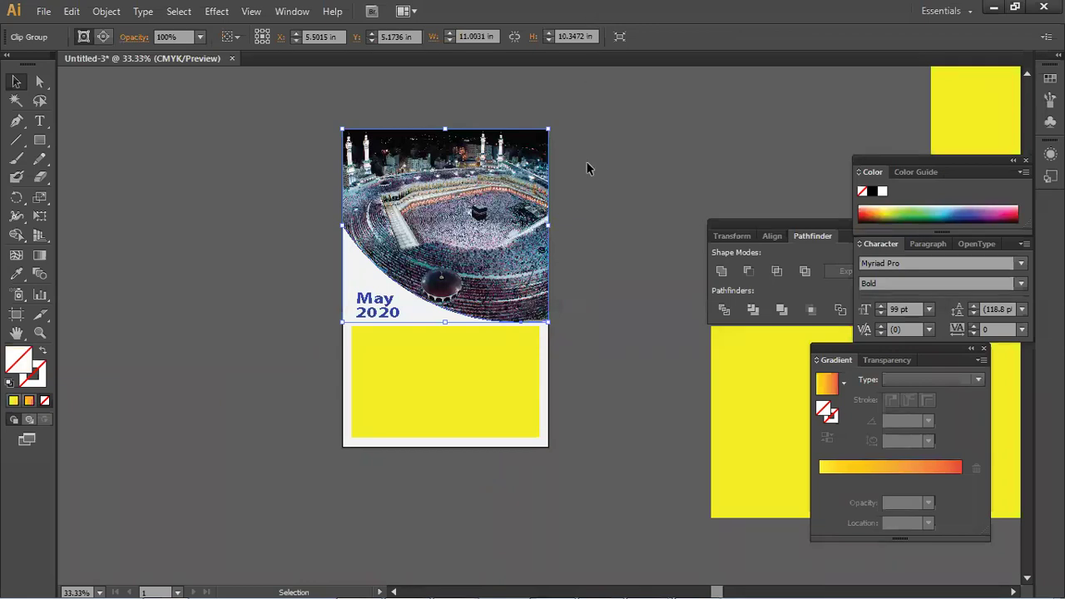
key("ctrl+h")
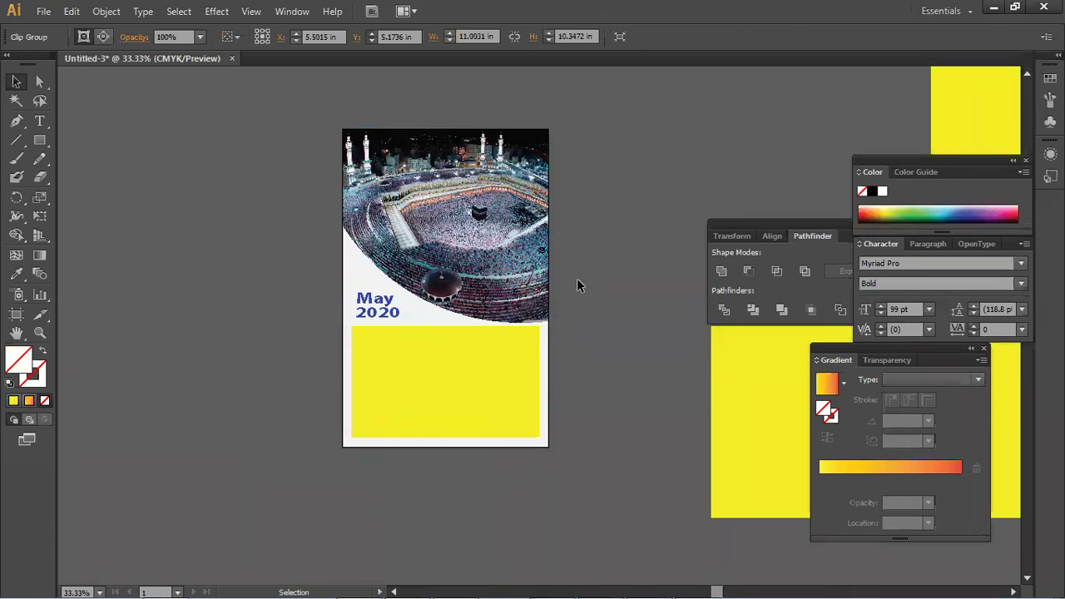
left_click(577, 278)
key("ctrl+plus")
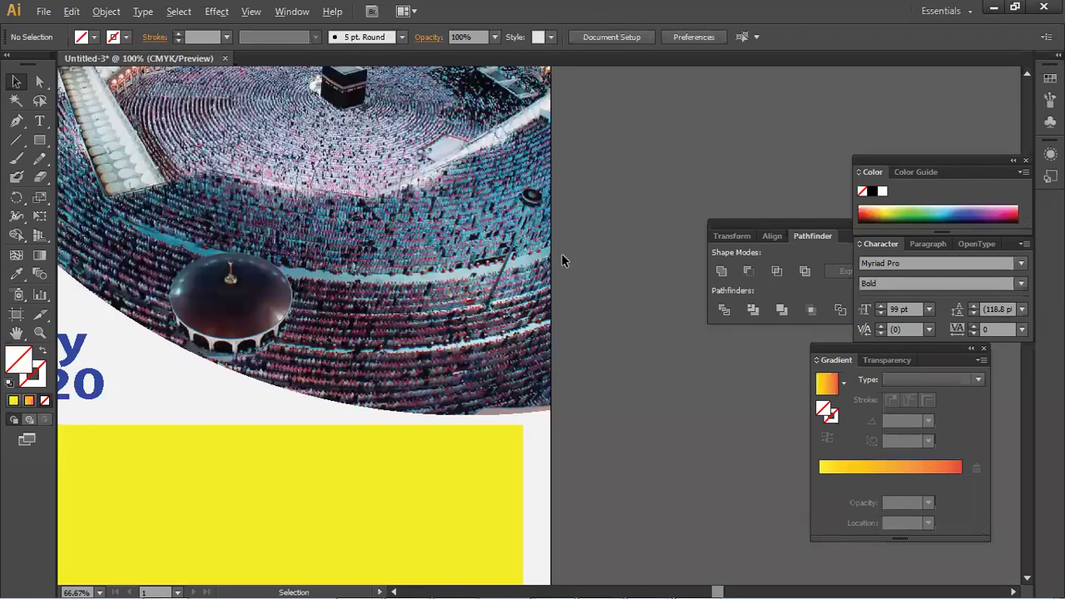
- Move the yellow date rectangle off the May 2020 calendar page onto the empty canvas below it
key("ctrl+minus")
key("ctrl+minus")
scroll(427, 267, "down", 3)
left_click_drag(298, 362, 216, 439)
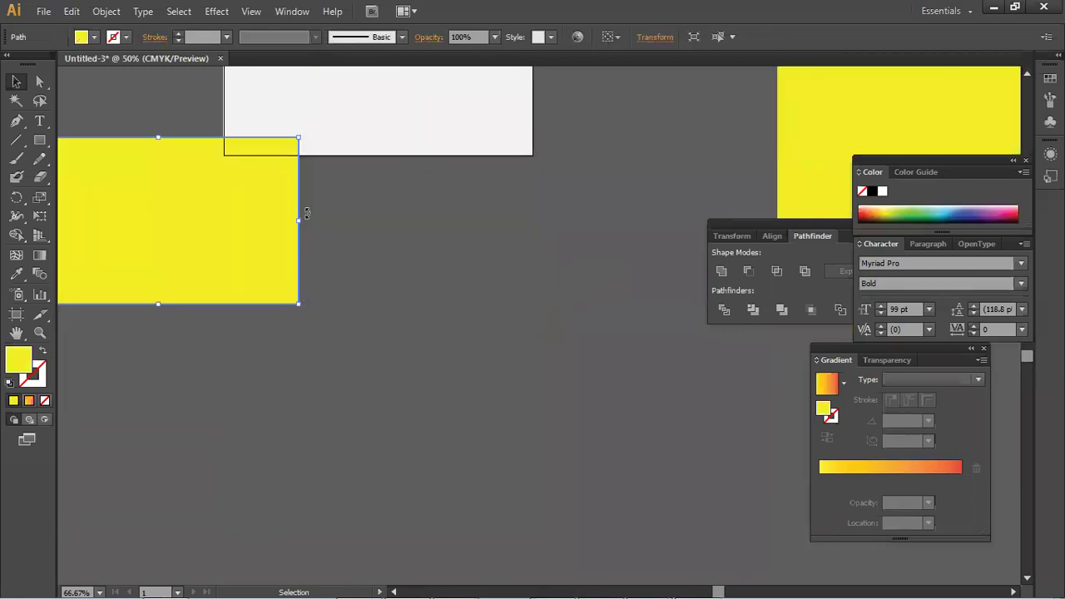
left_click_drag(303, 213, 392, 361)
key("ctrl+z")
scroll(391, 341, "down", 3)
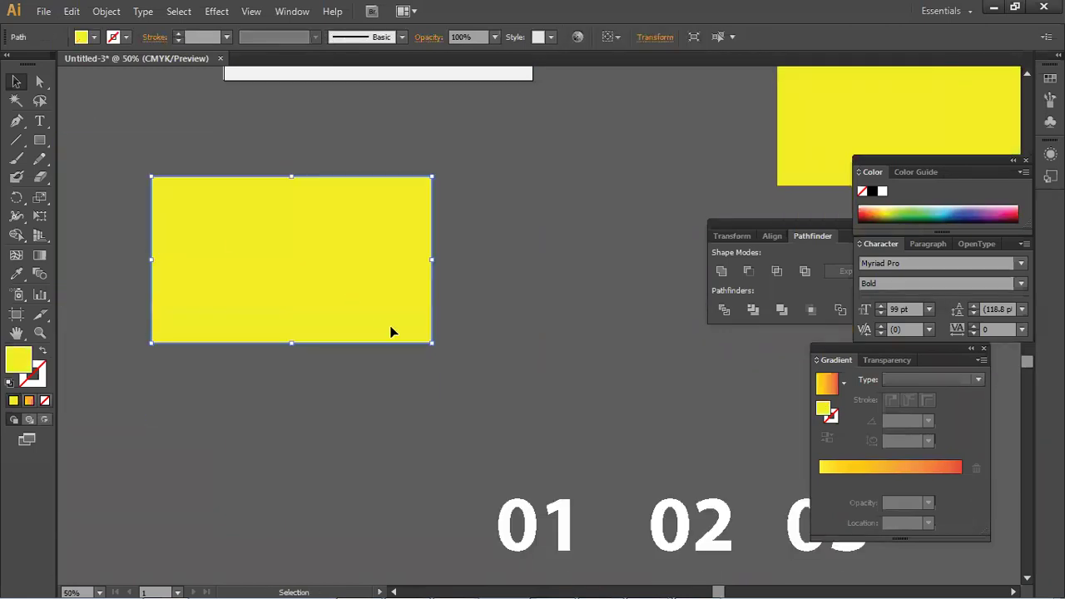
- Try Split Into Grid on the yellow rectangle with 1 row and 1 column
left_click(106, 12)
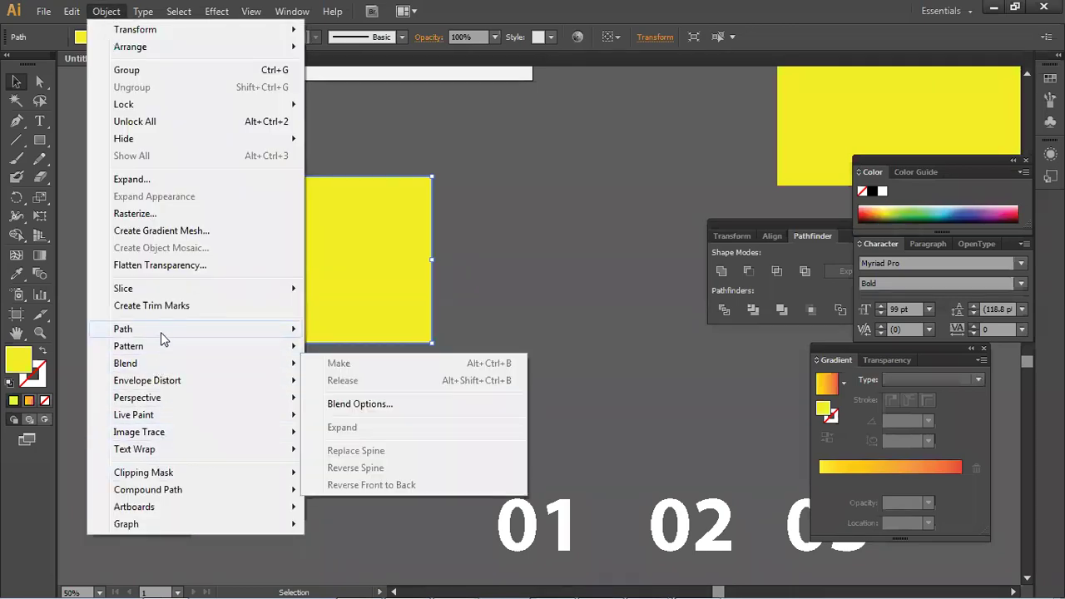
mouse_move(161, 332)
left_click(382, 483)
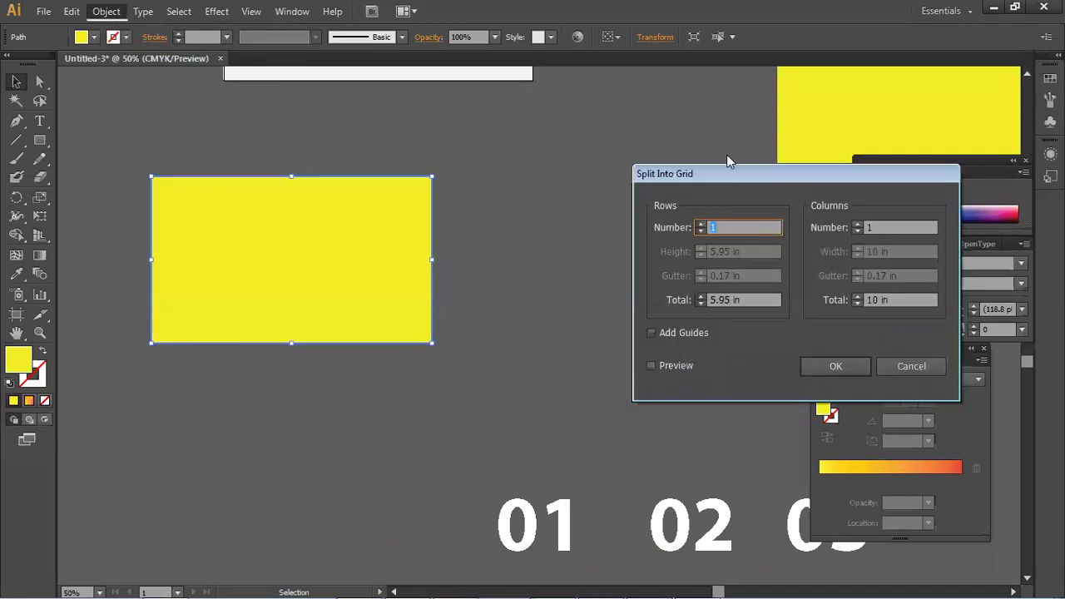
left_click_drag(718, 173, 655, 173)
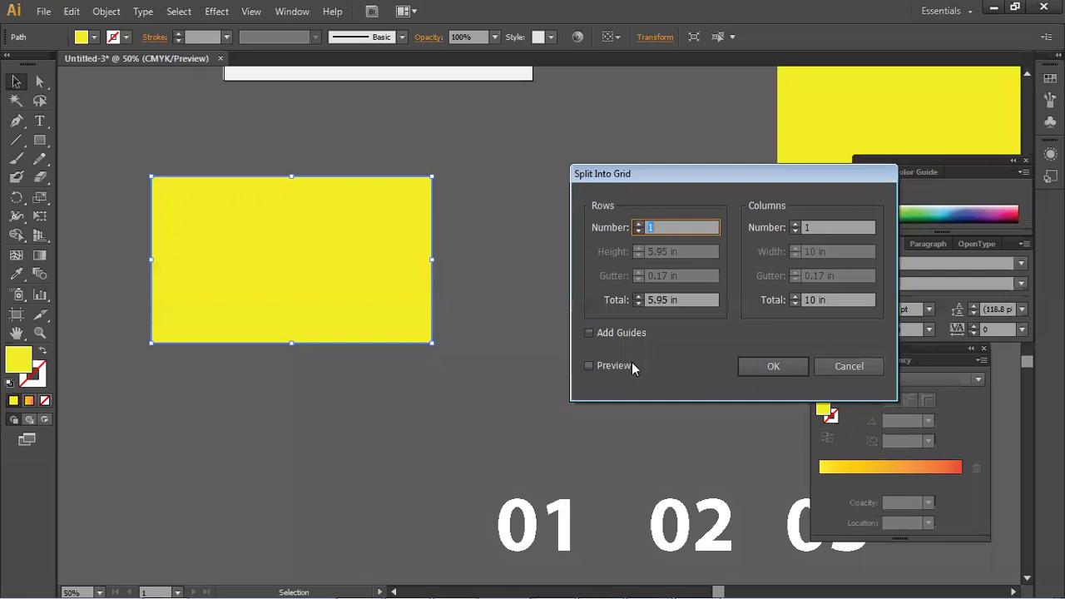
left_click(791, 368)
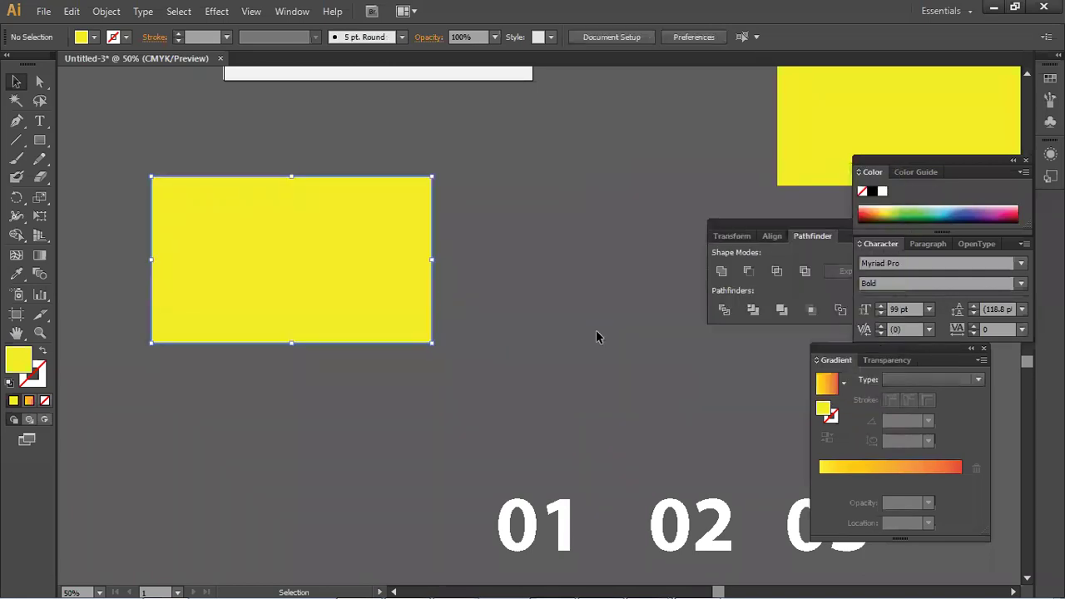
- Compare which Object and Path commands are available with the yellow rectangle deselected and selected
left_click(106, 11)
mouse_move(138, 331)
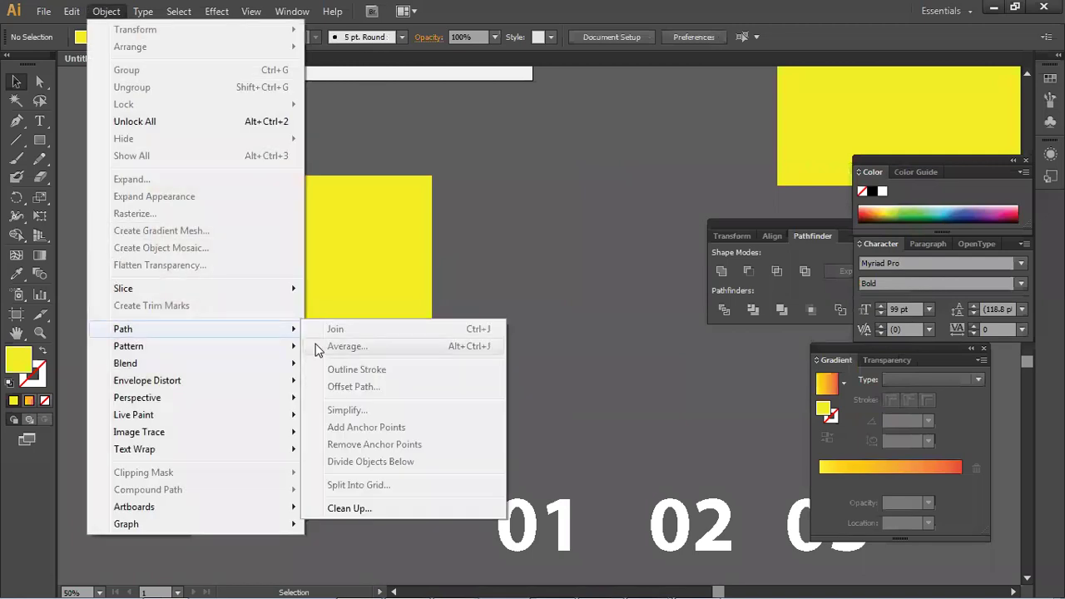
left_click(594, 352)
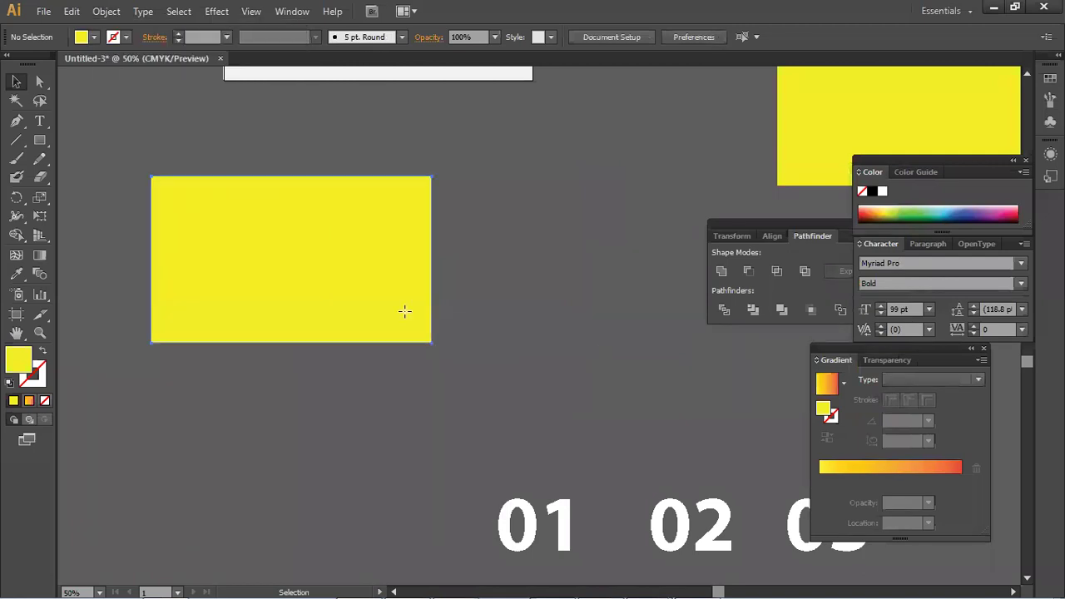
left_click(283, 270)
left_click(106, 11)
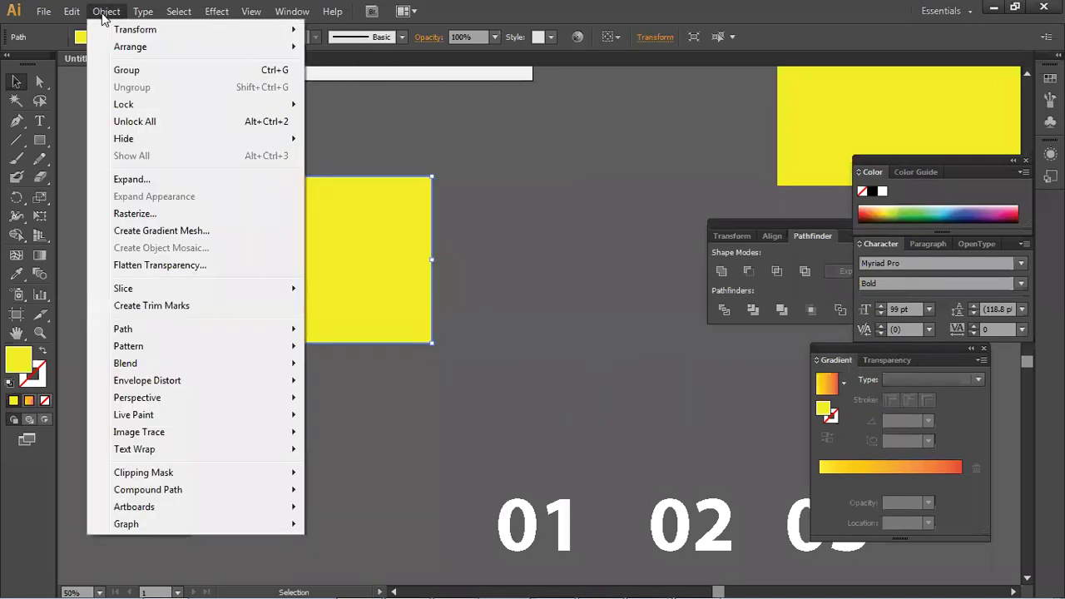
left_click(467, 193)
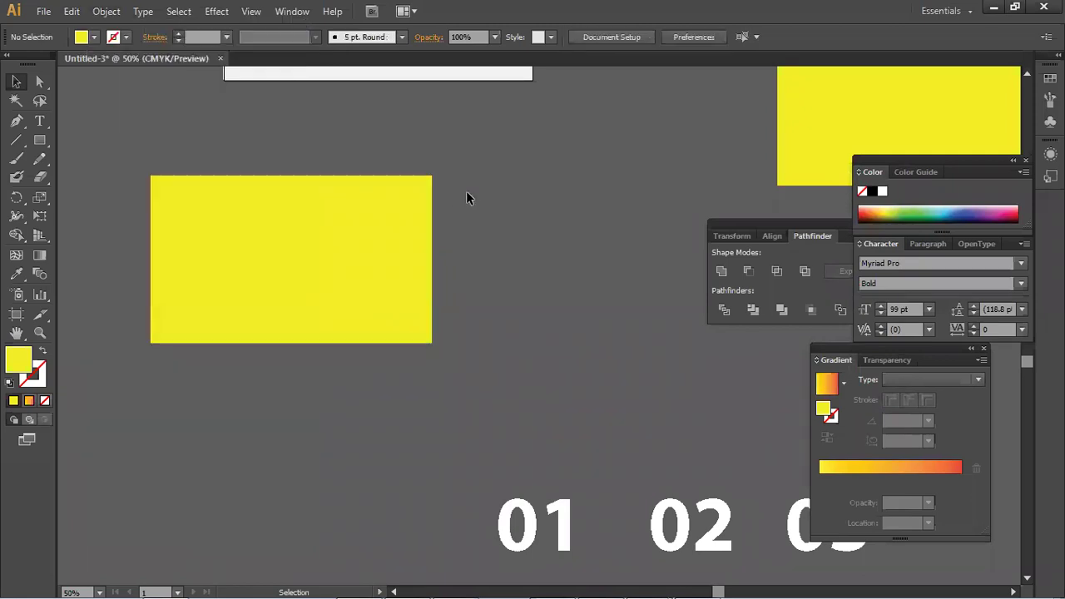
left_click(339, 215)
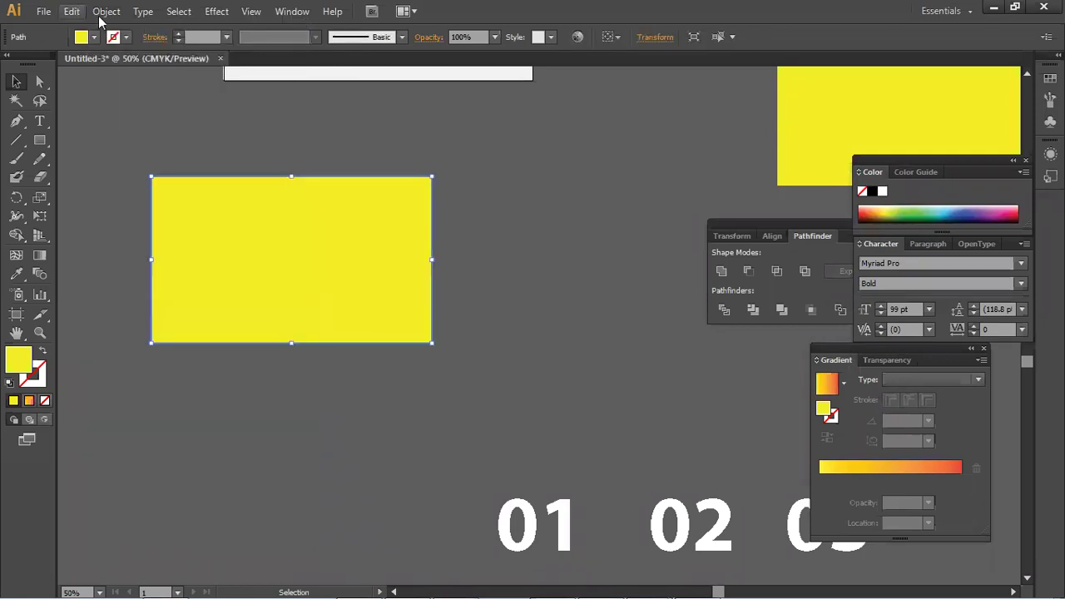
left_click(106, 11)
left_click(415, 215)
- Draw an empty text area below the yellow rectangle, check the type commands offered for it, and abandon it
left_click(40, 121)
scroll(229, 260, "down", 3)
left_click_drag(136, 306, 304, 431)
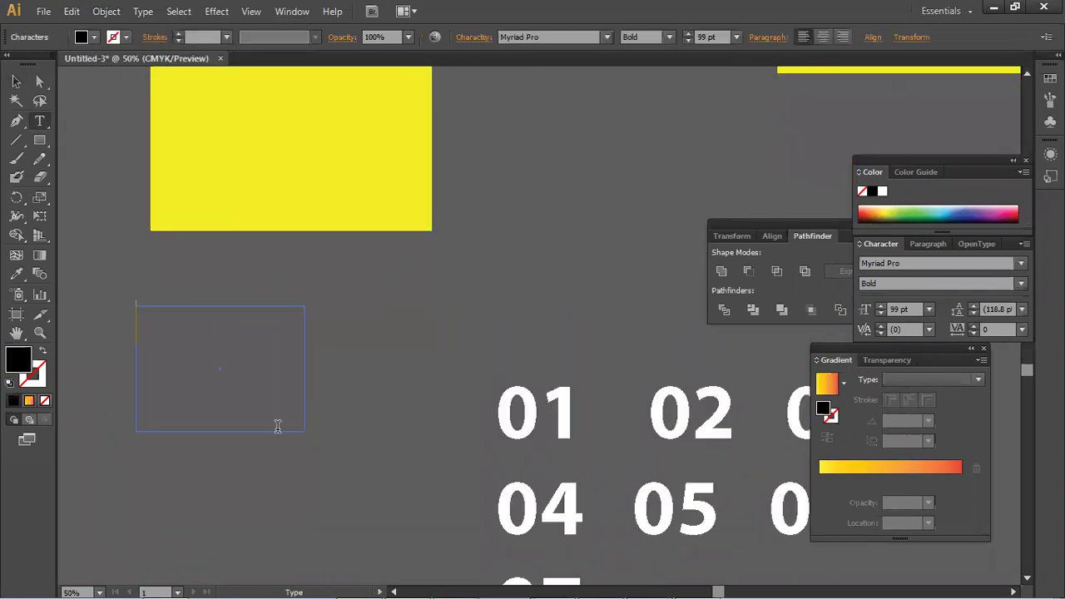
left_click(142, 12)
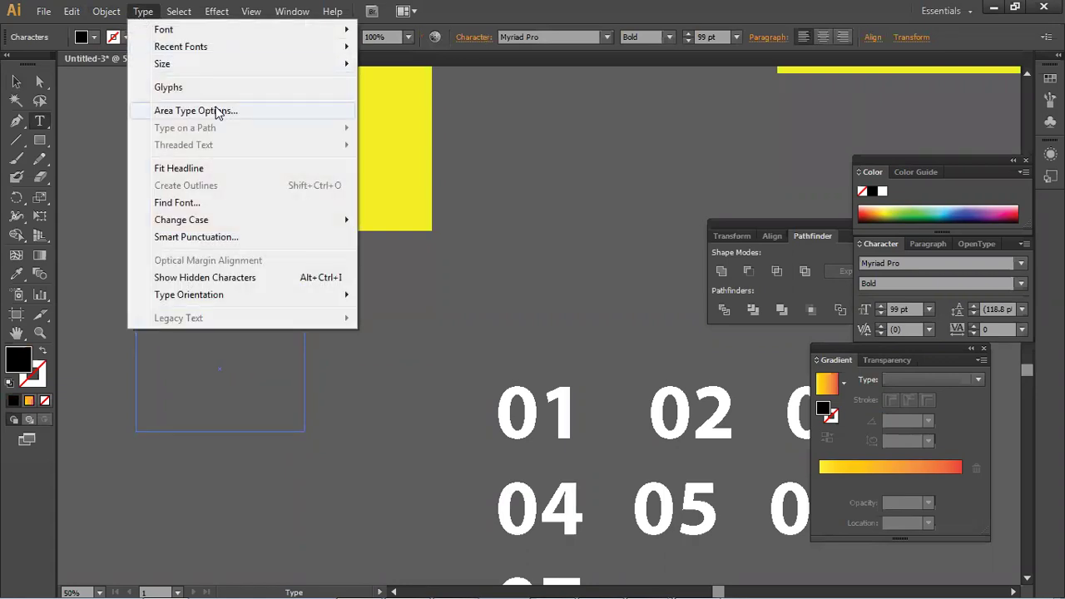
left_click(24, 99)
left_click(16, 80)
left_click(125, 125)
- Move the yellow rectangle down and split it into a grid of 8 rows and 8 columns with the preview on
left_click_drag(296, 190, 296, 269)
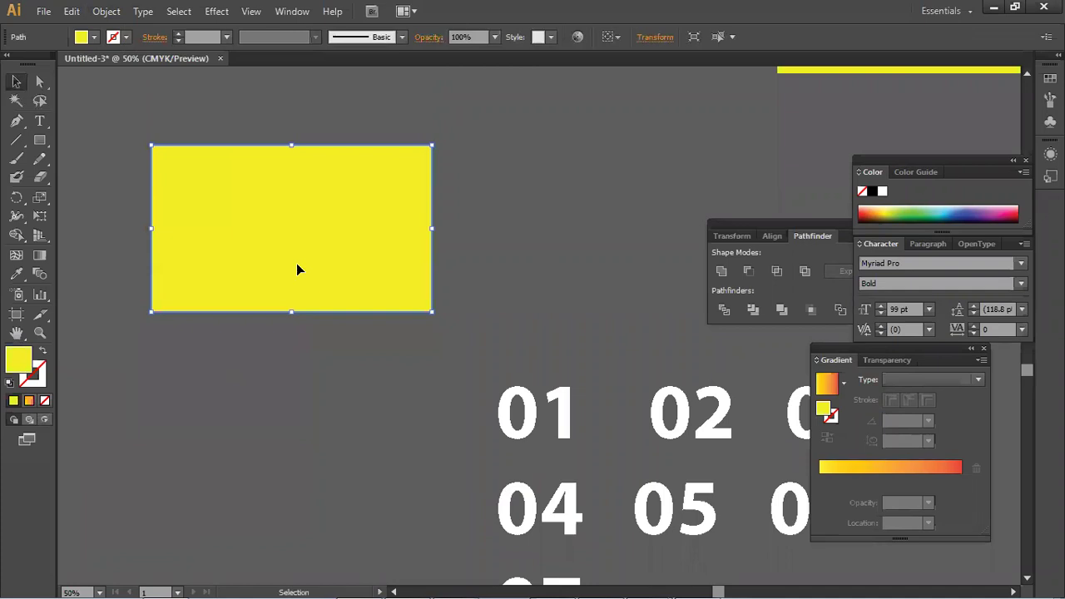
left_click(106, 12)
mouse_move(159, 328)
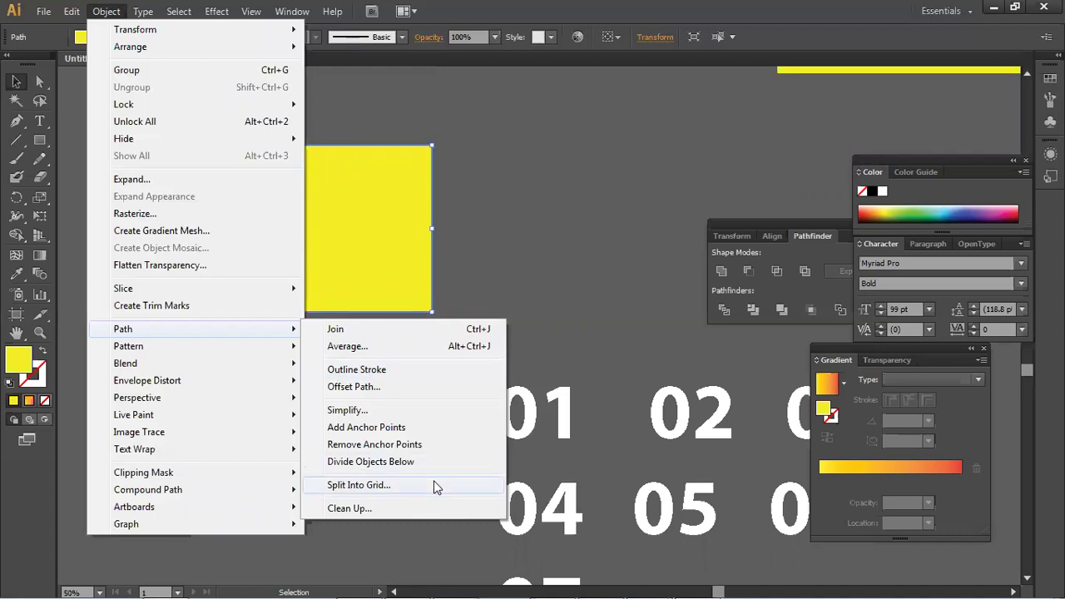
left_click(358, 485)
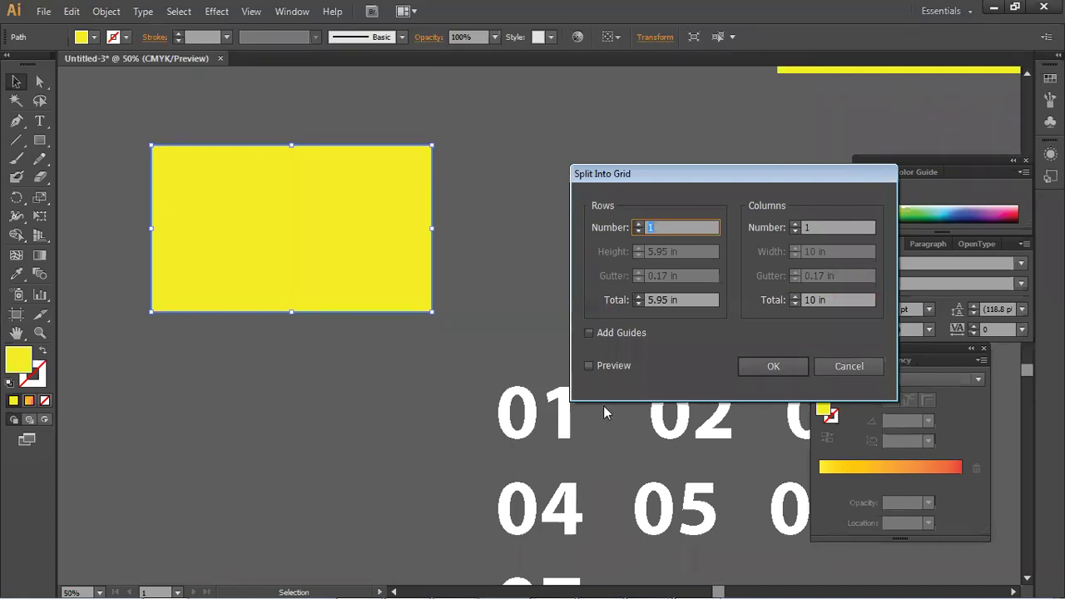
left_click_drag(741, 184, 674, 156)
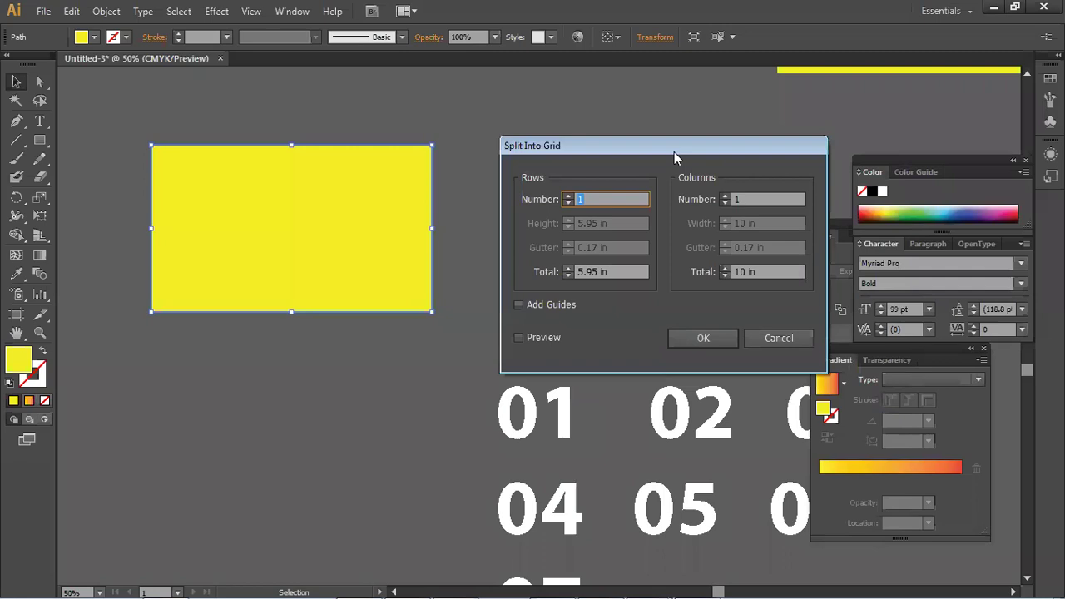
left_click(569, 312)
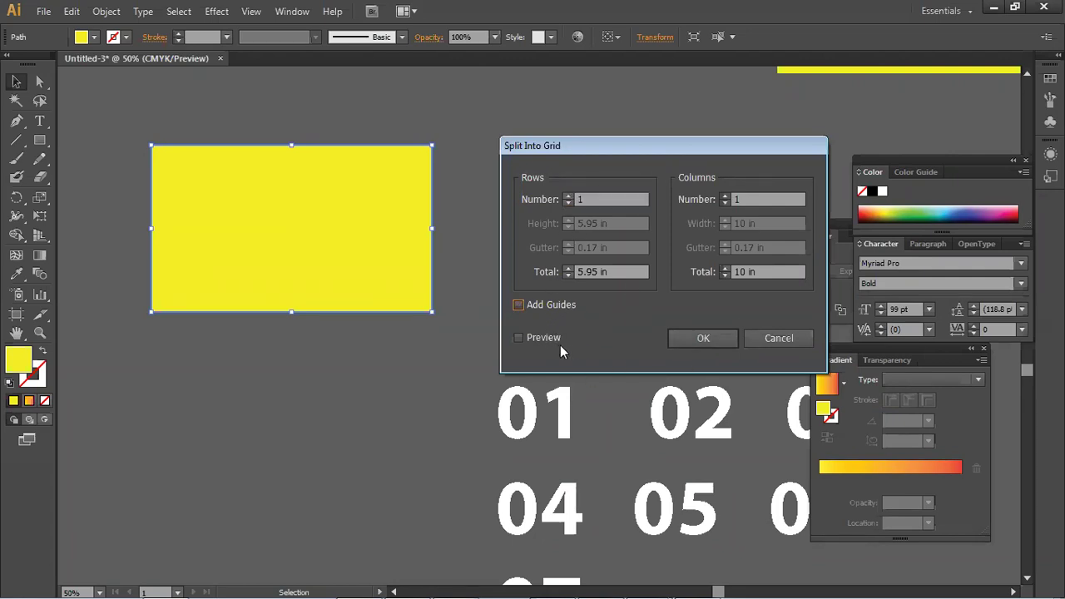
left_click(543, 341)
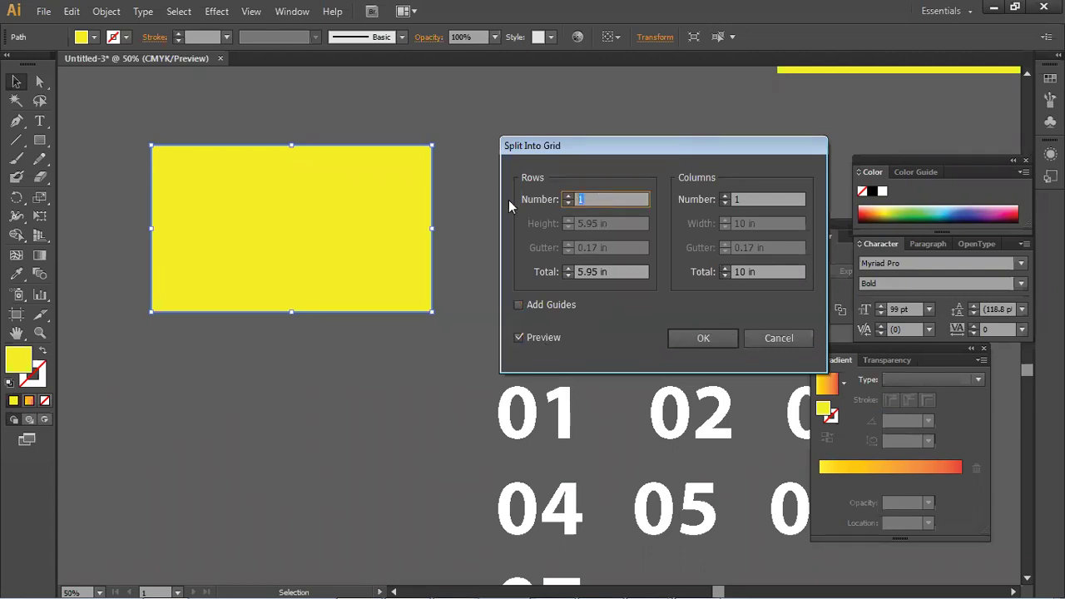
type("8")
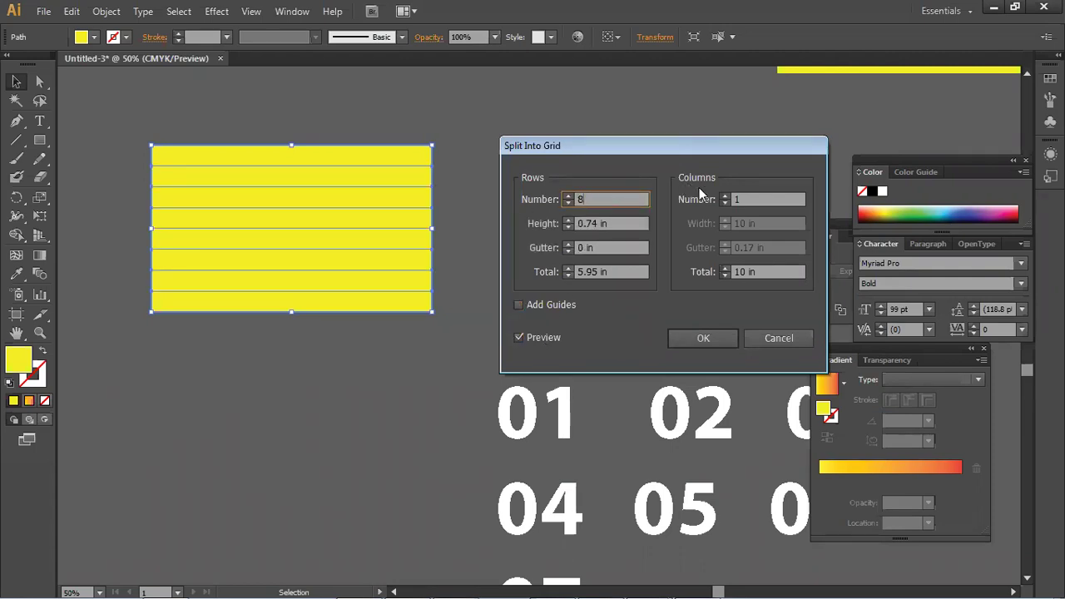
double_click(750, 197)
type("8")
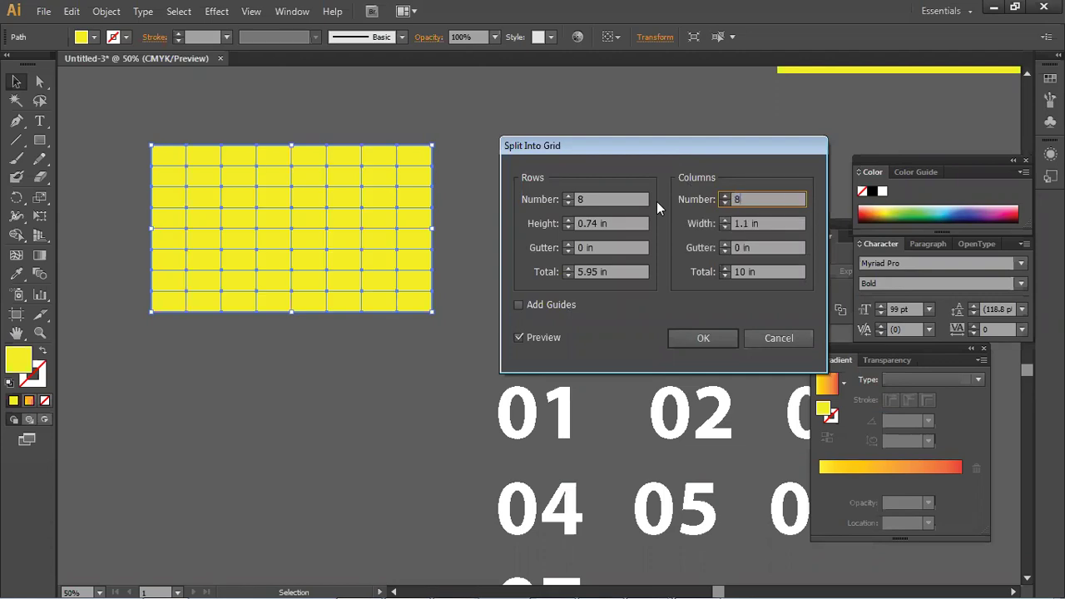
left_click(697, 339)
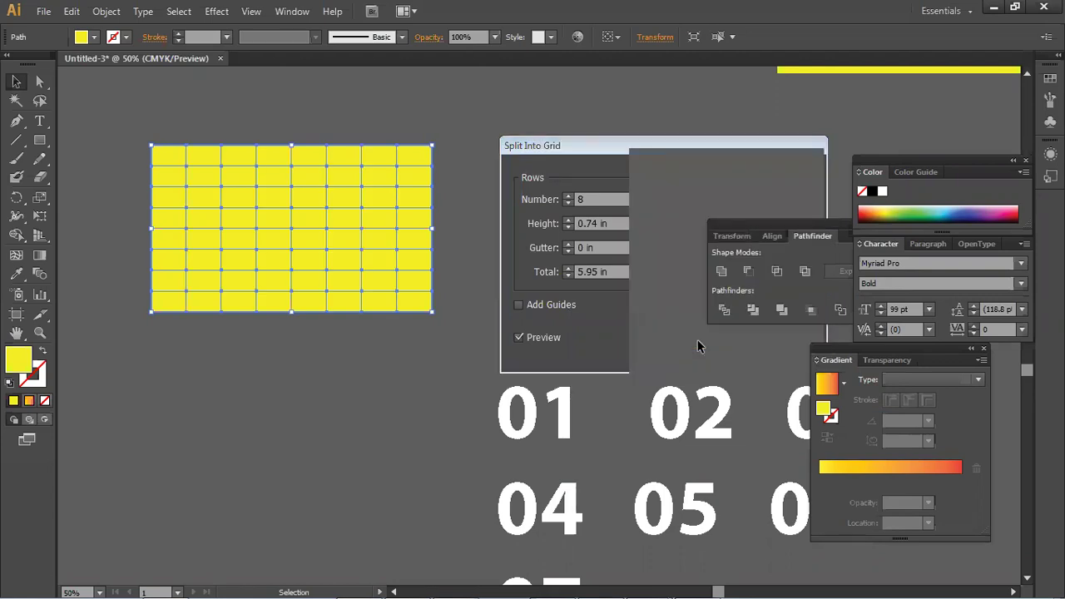
- Pull individual cells out of the yellow grid and scatter them around it as separate rectangles
left_click(515, 300)
left_click_drag(413, 272, 422, 346)
left_click_drag(344, 283, 316, 355)
left_click_drag(309, 363, 183, 363)
left_click_drag(309, 218, 405, 244)
left_click_drag(405, 244, 467, 198)
left_click_drag(378, 188, 379, 148)
left_click_drag(293, 154, 107, 169)
left_click_drag(212, 242, 109, 252)
left_click_drag(204, 292, 160, 332)
left_click_drag(266, 283, 311, 343)
left_click_drag(260, 307, 279, 370)
left_click_drag(320, 279, 423, 391)
left_click_drag(368, 238, 489, 284)
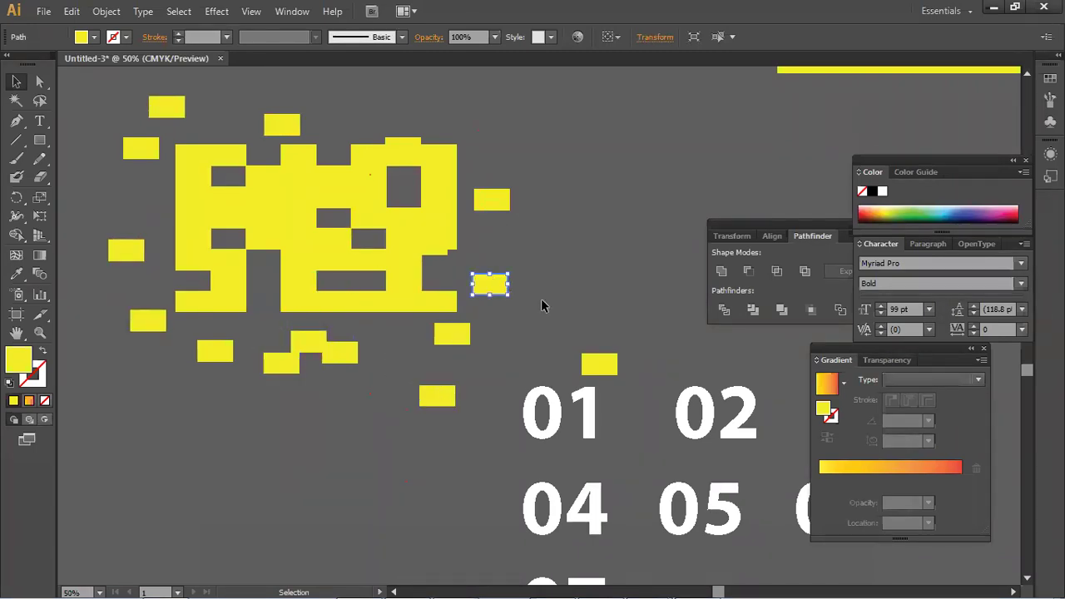
- Deselect the last pulled-out yellow cell and keep the Selection tool active
scroll(505, 333, "down", 5)
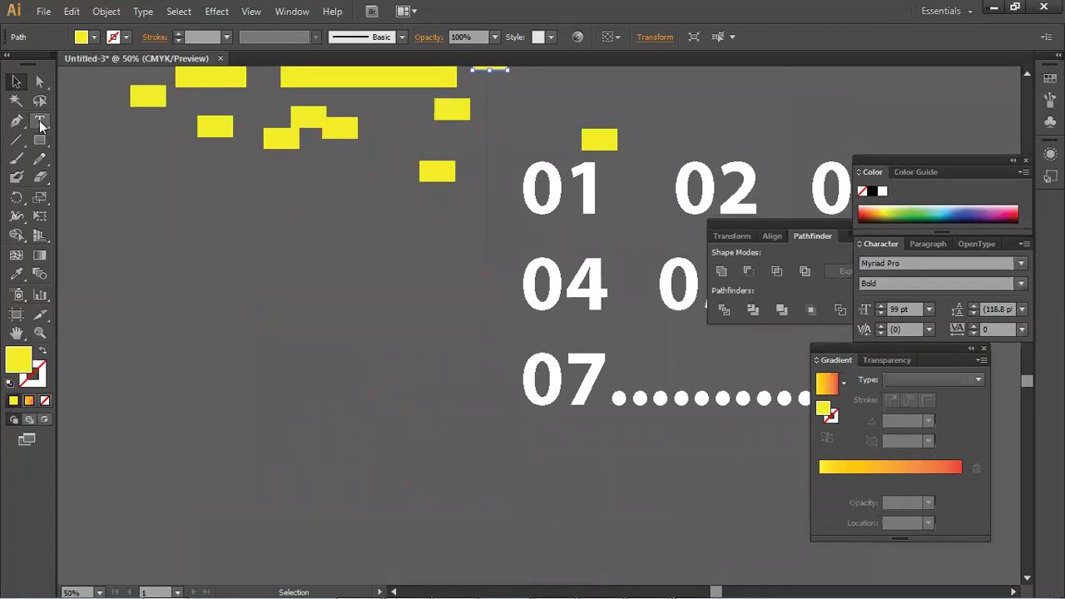
left_click_drag(39, 121, 64, 127)
scroll(124, 220, "down", 1)
left_click(16, 81)
left_click(341, 391)
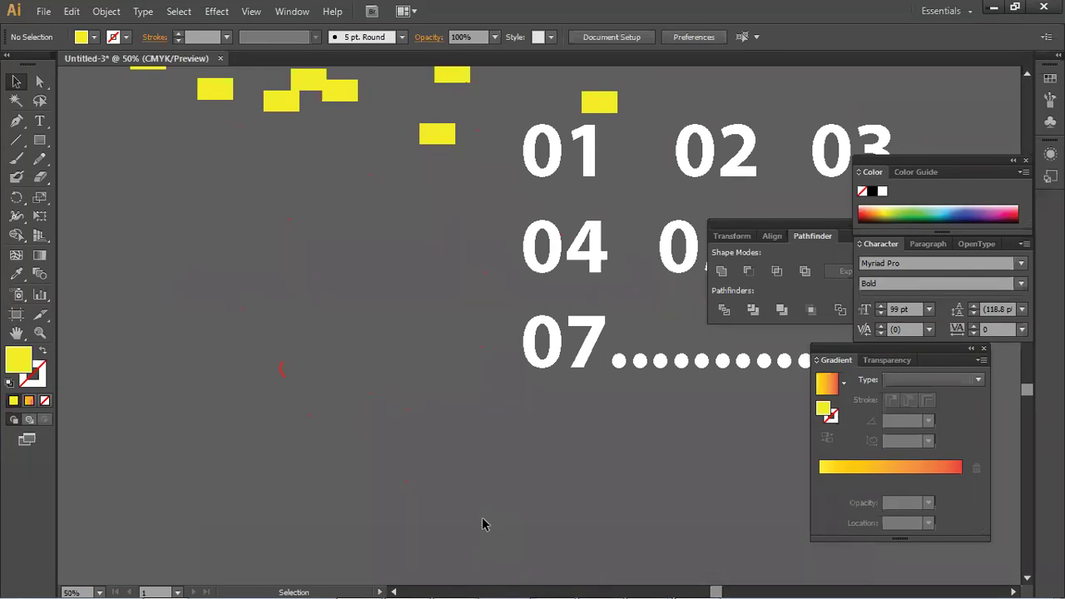
- Switch to Chrome and play the Calendar Design With Mockup video briefly, pausing it at 2:04 on the blank artboard
mouse_move(470, 582)
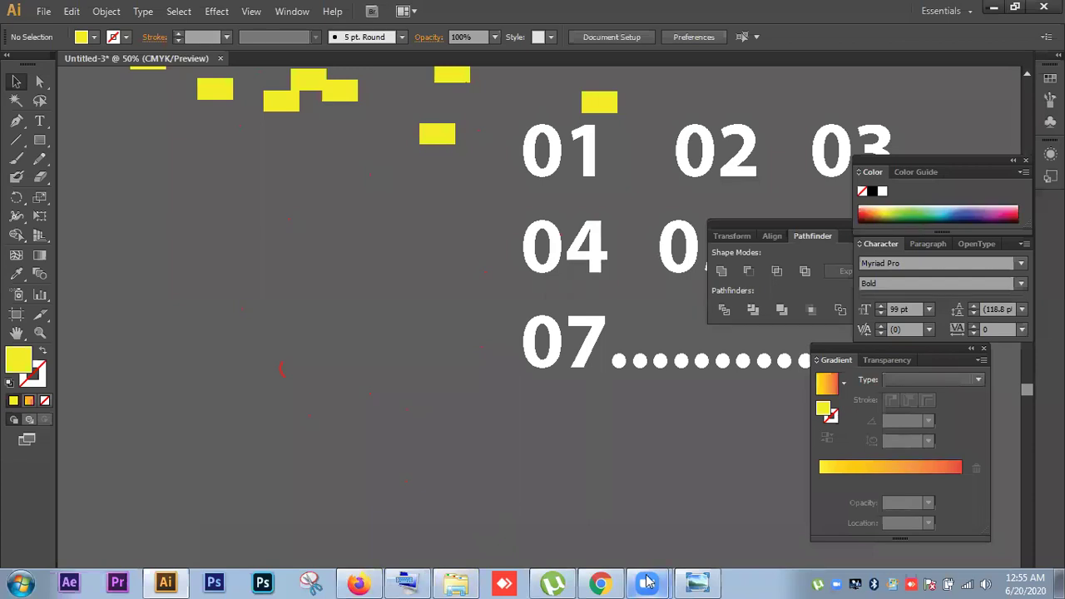
left_click(604, 583)
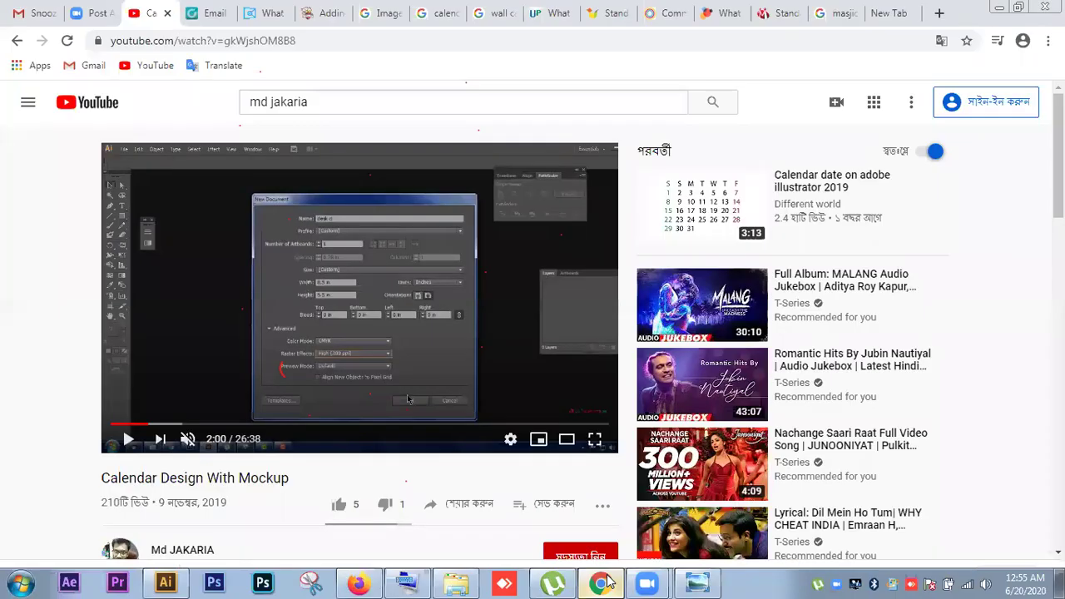
left_click(604, 582)
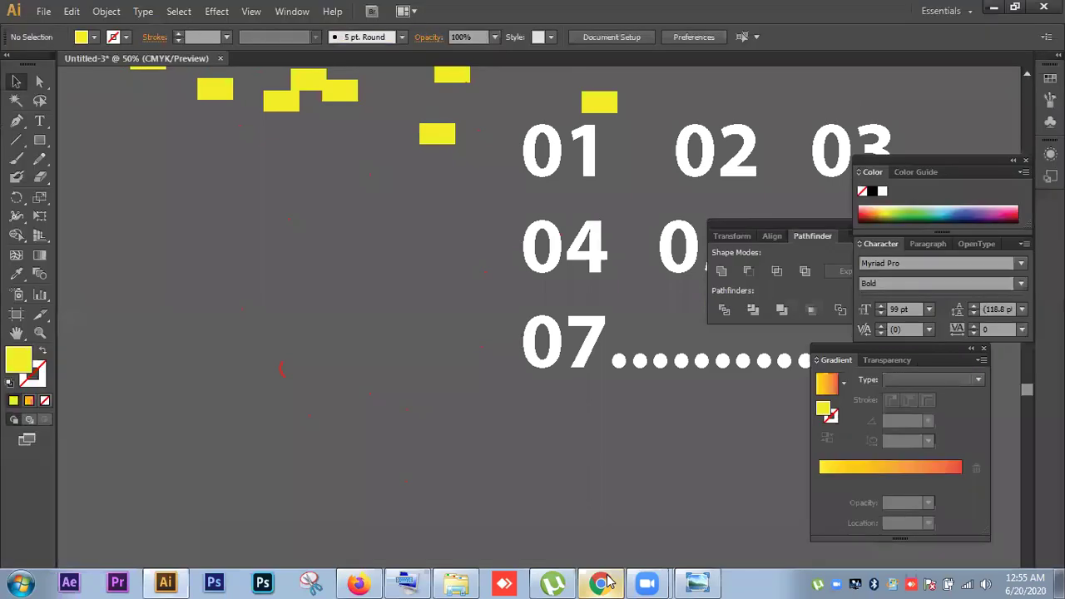
left_click(604, 582)
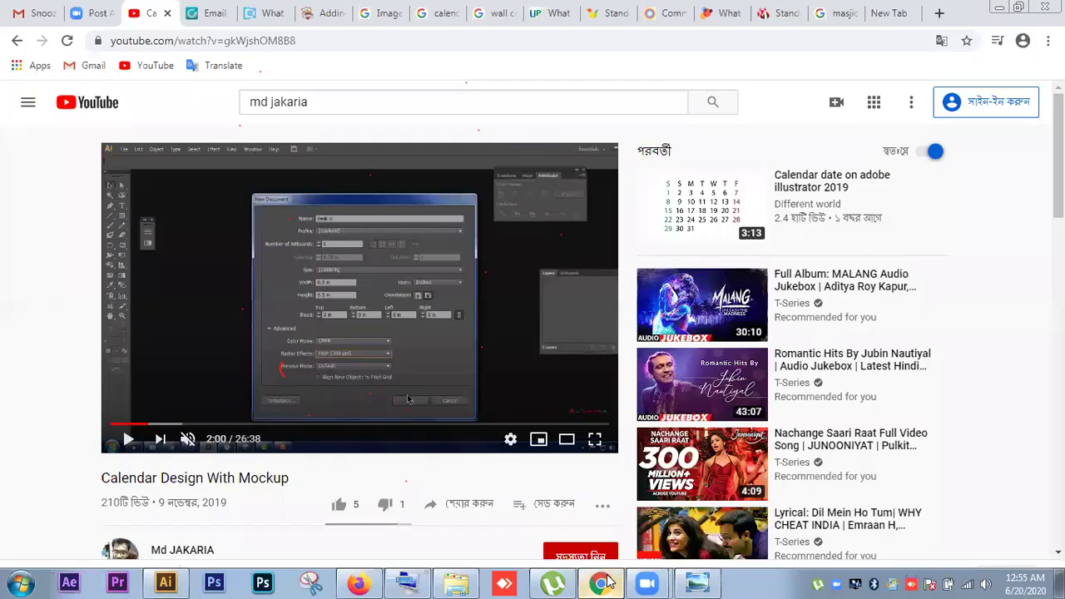
left_click(603, 583)
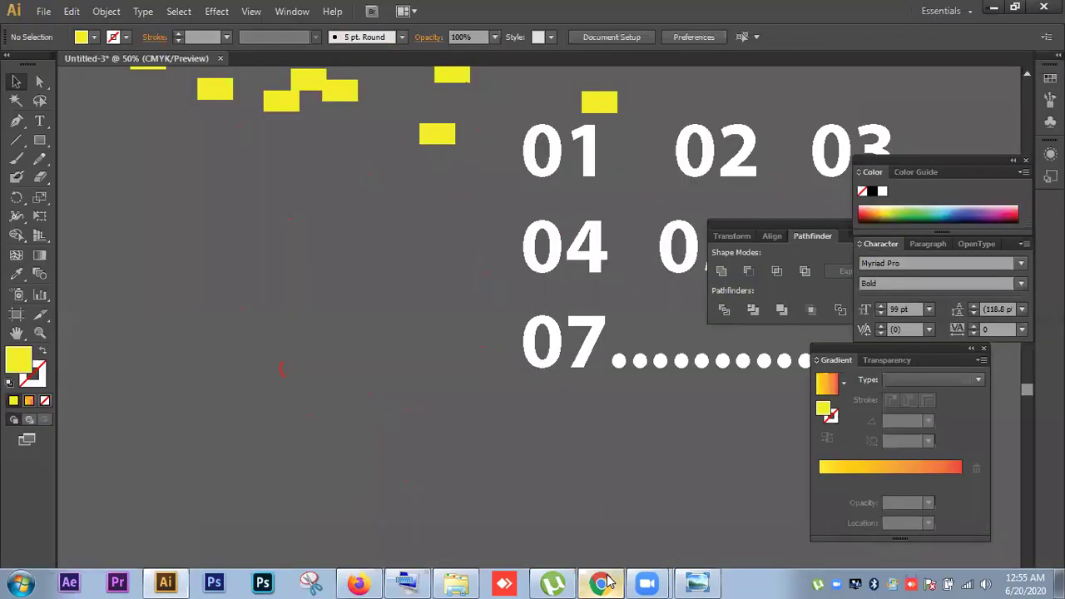
left_click(604, 582)
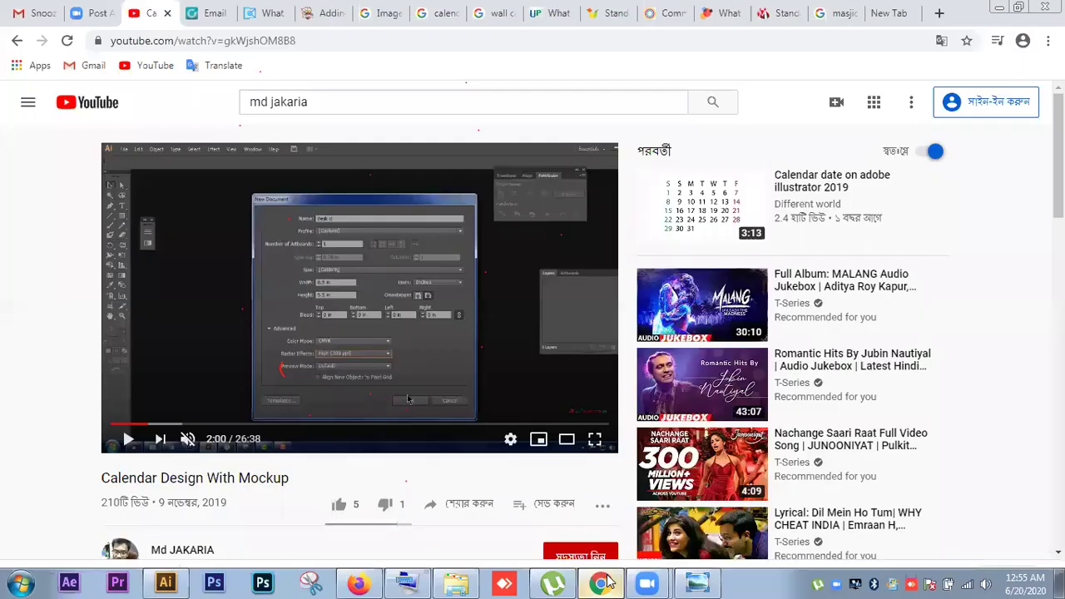
left_click(249, 384)
left_click(190, 443)
left_click(318, 263)
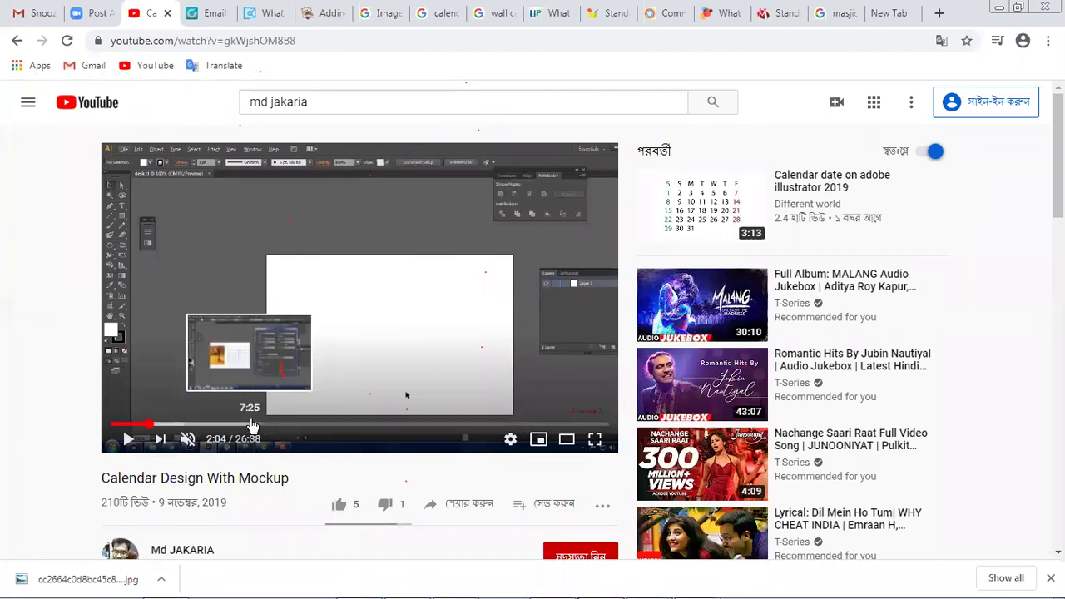
- Switch to Firefox, open the Messenger conversations and look through the chat list
mouse_move(988, 582)
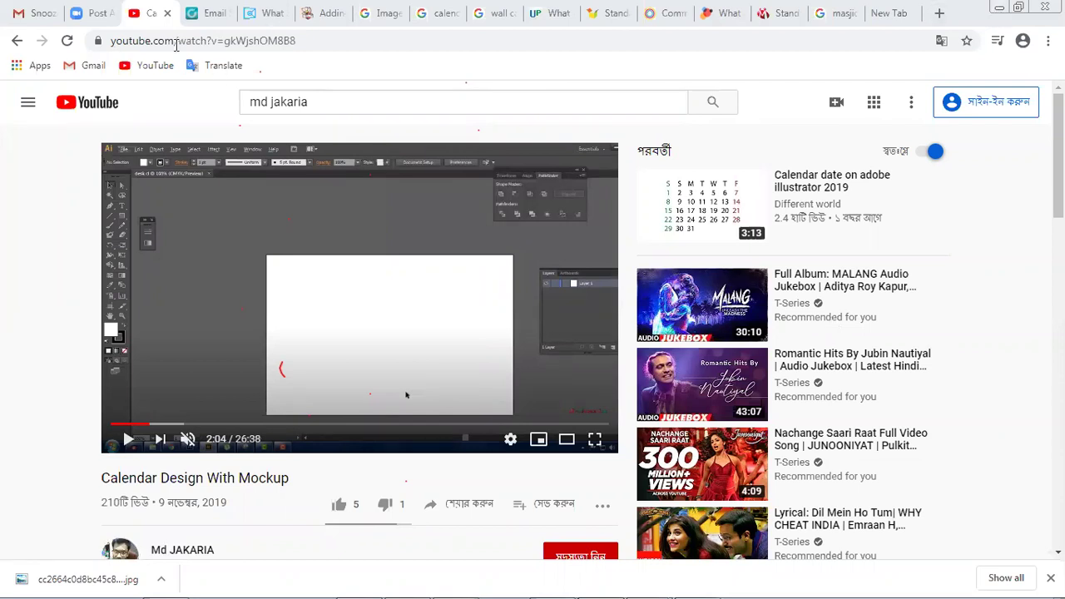
left_click(999, 7)
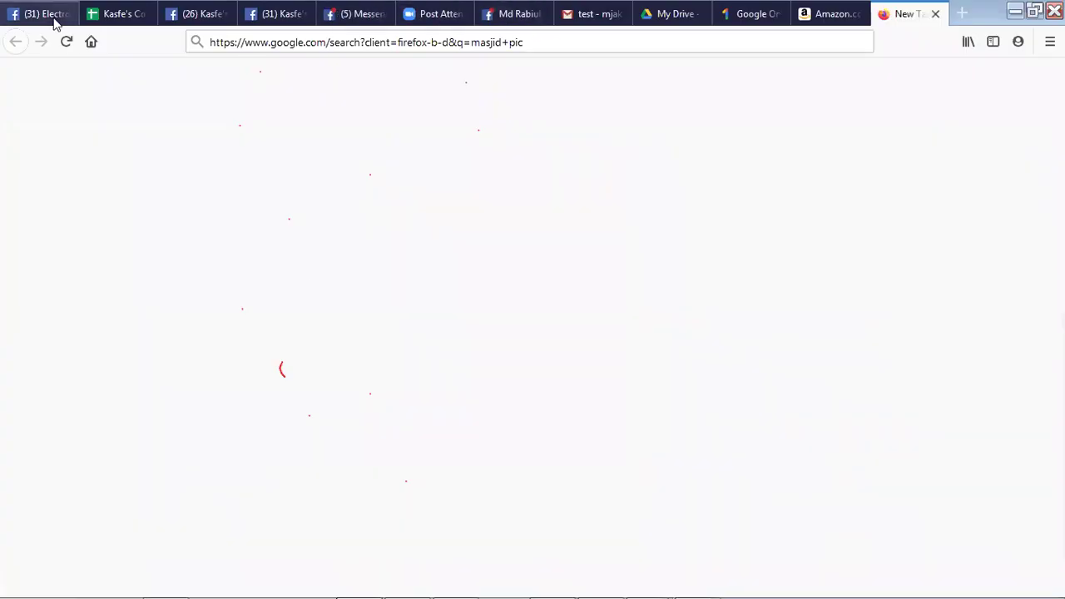
left_click(356, 15)
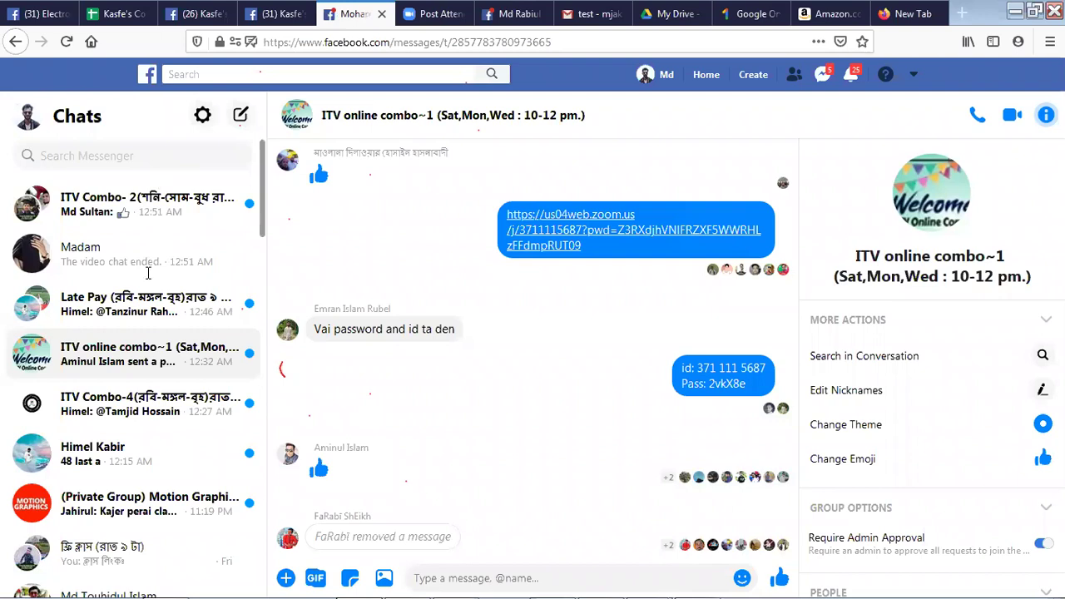
scroll(148, 273, "down", 10)
scroll(146, 278, "down", 9)
scroll(145, 279, "up", 4)
scroll(145, 266, "up", 15)
- Search Messenger for the student's name, open their conversation and download the shared file New Logo SK.ai
left_click(143, 155)
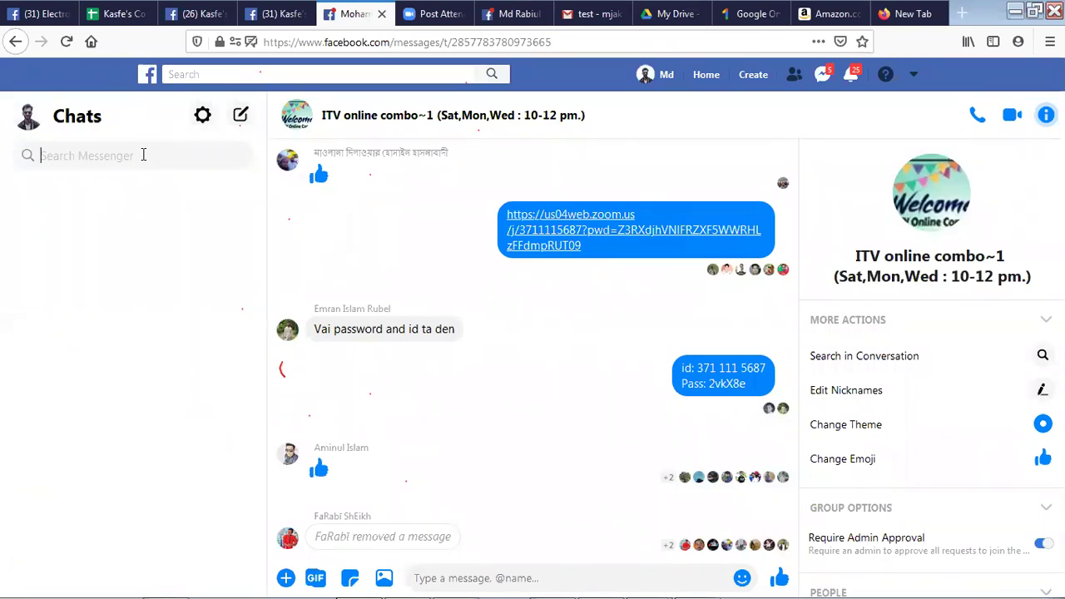
type("KH")
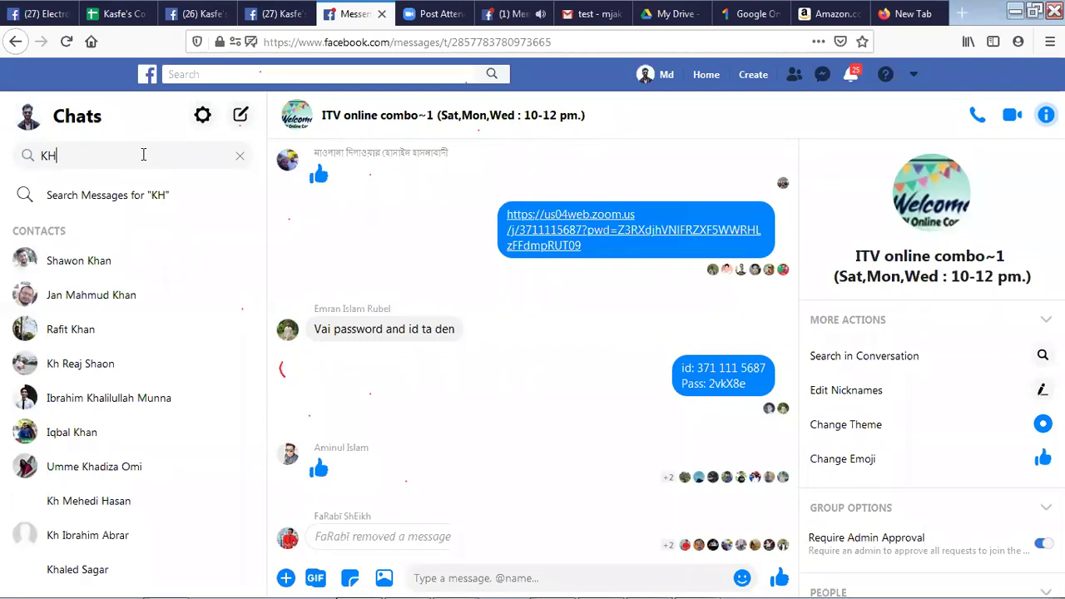
type("O")
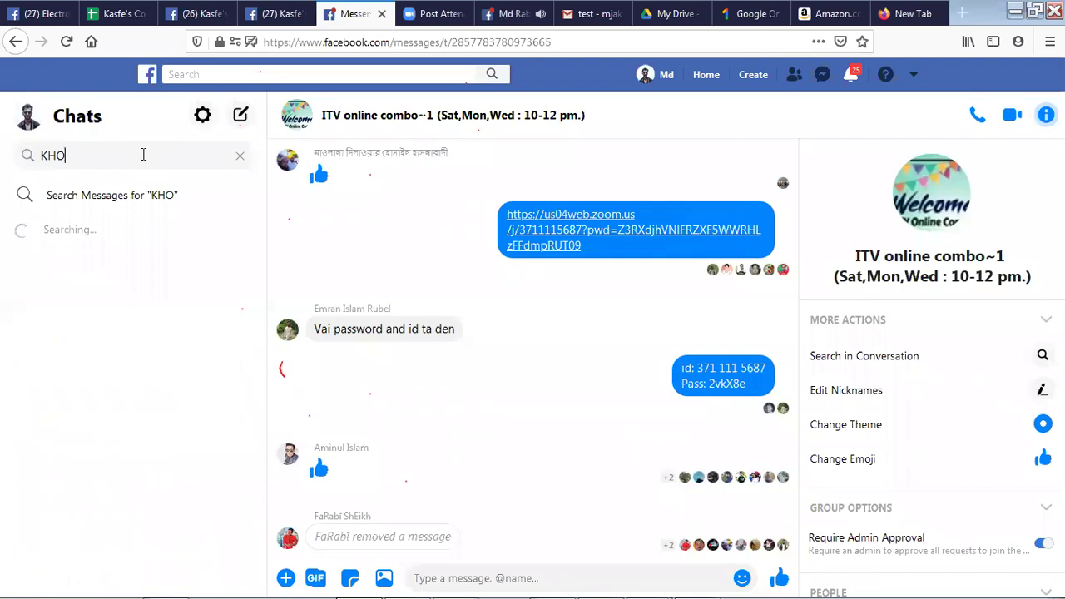
type("K")
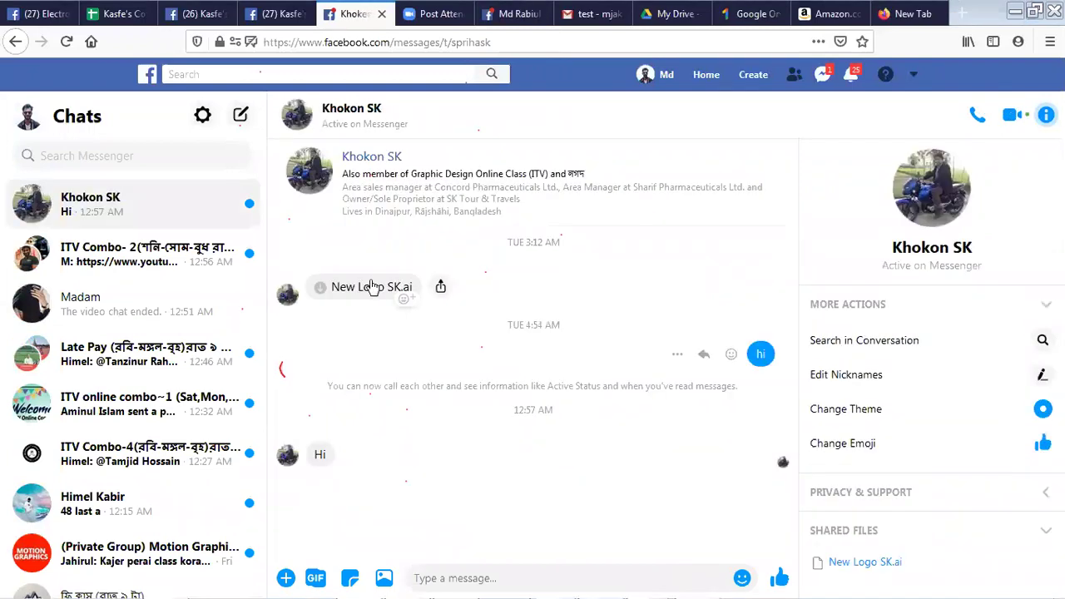
left_click(371, 288)
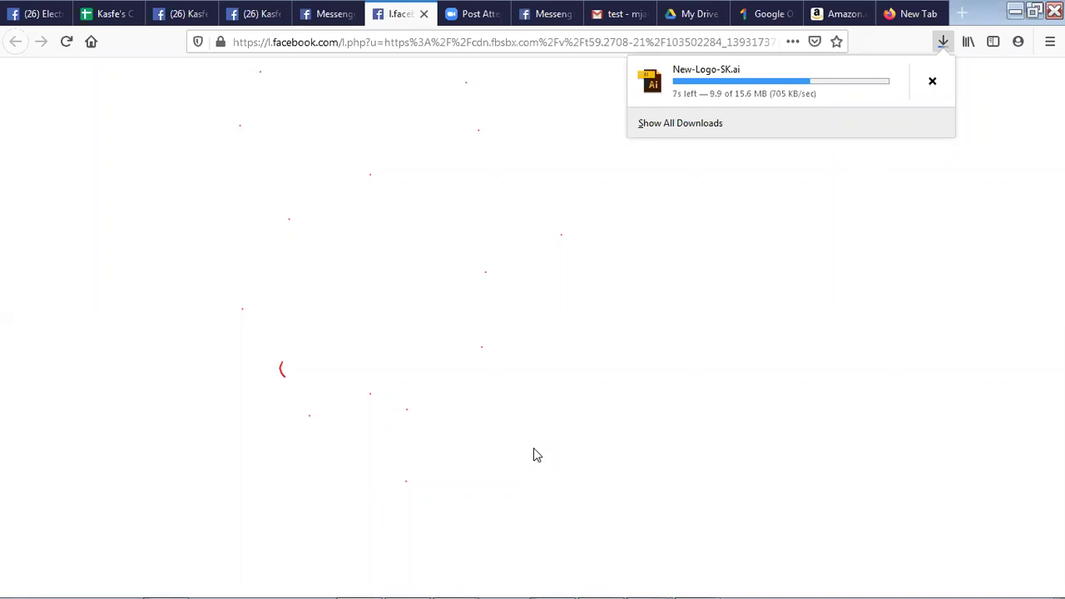
- Open My Drive, switch back to Chrome and rewind the calendar video to the new document settings at 1:35
left_click(693, 15)
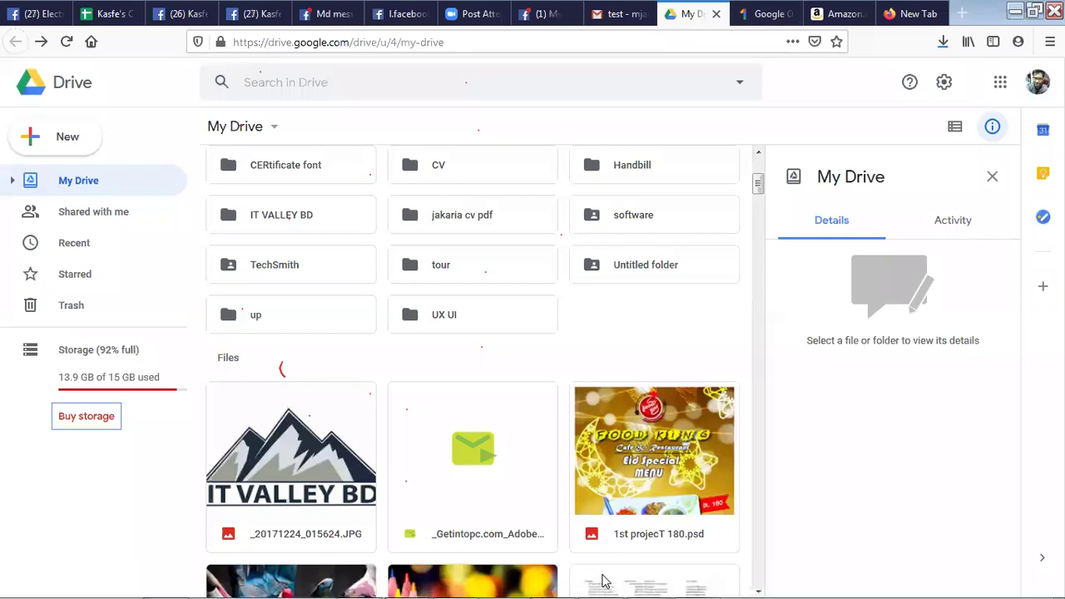
mouse_move(603, 582)
left_click(583, 477)
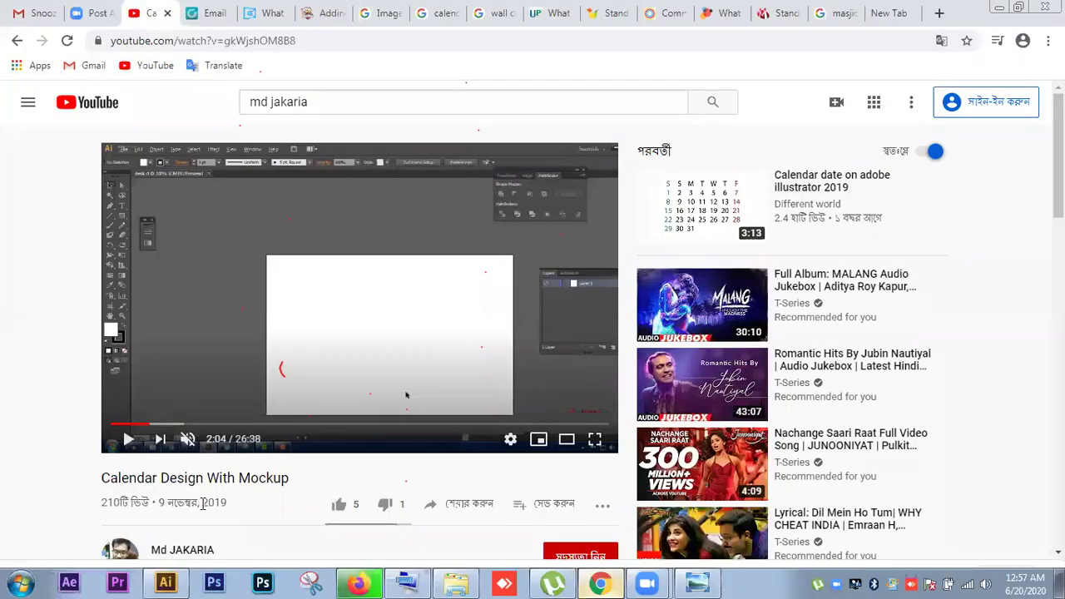
double_click(325, 487)
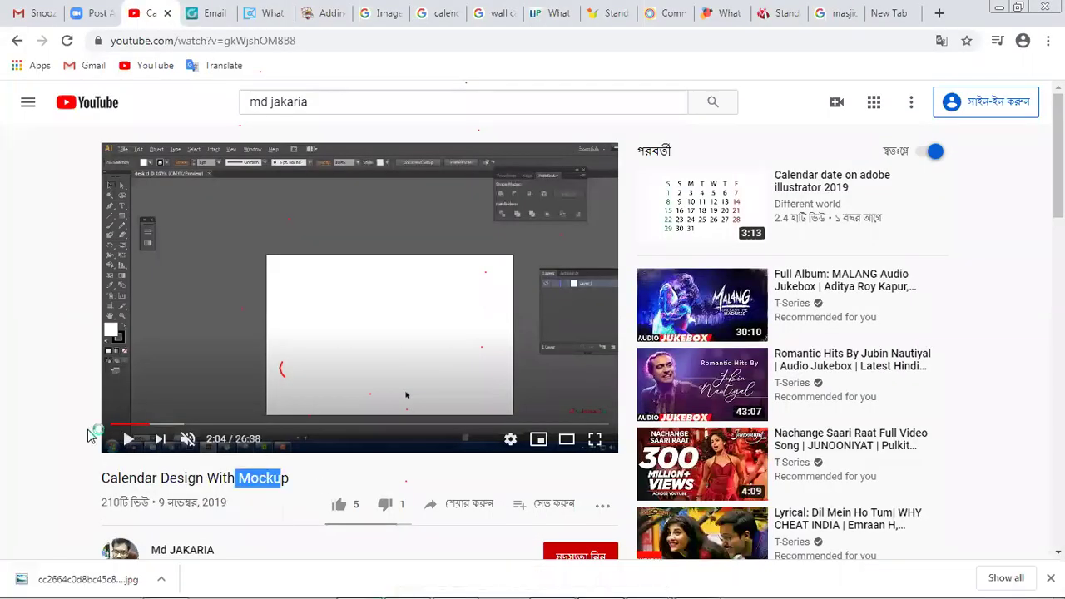
left_click(91, 435)
left_click(120, 426)
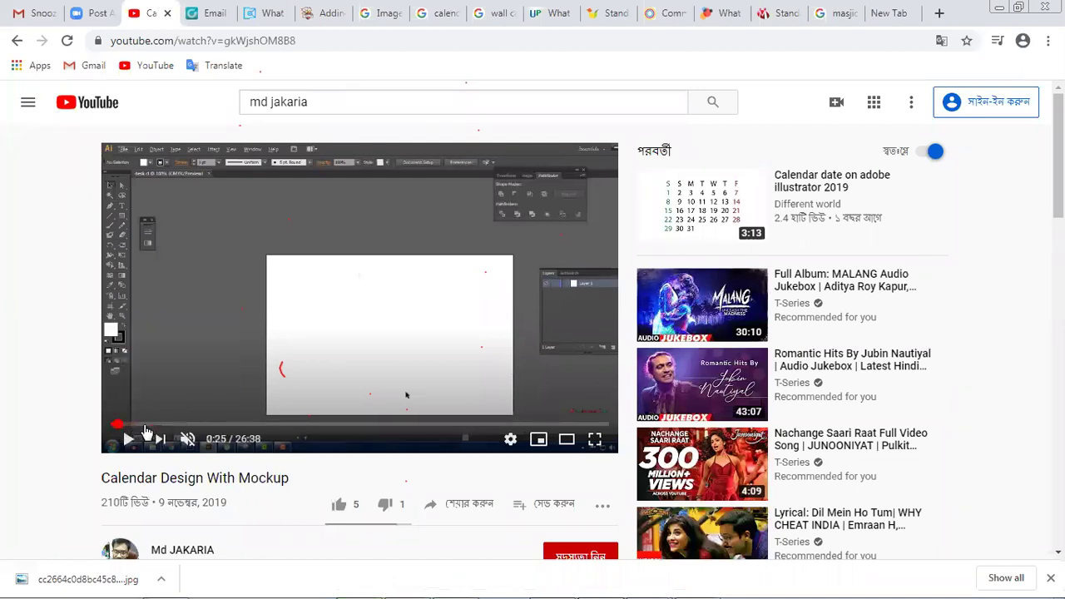
left_click(144, 426)
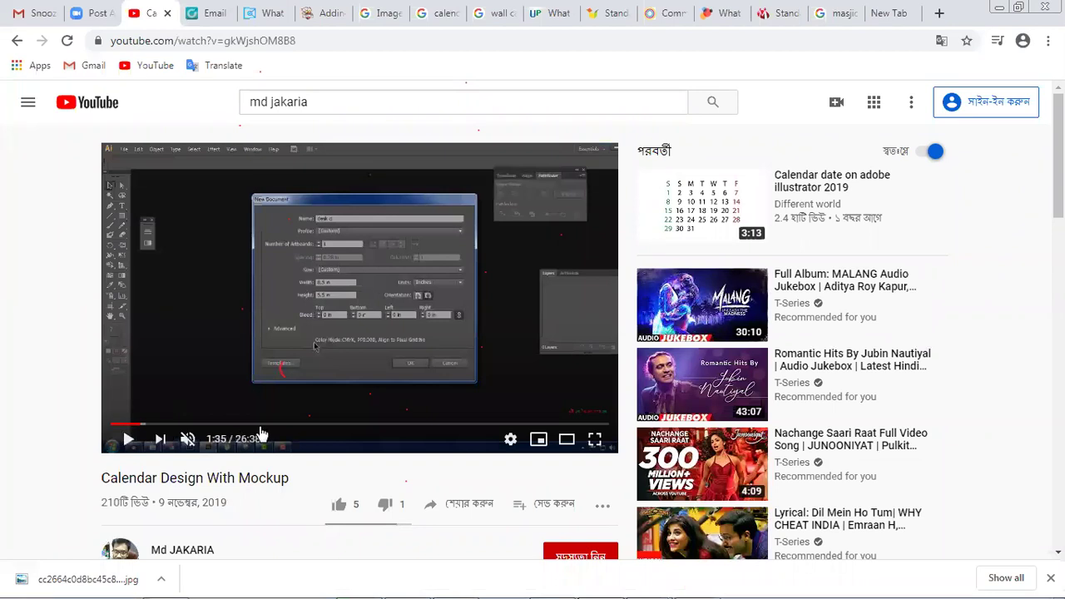
- Skim the calendar video's date typing section and stop at 8:53 on the empty text area
left_click(310, 426)
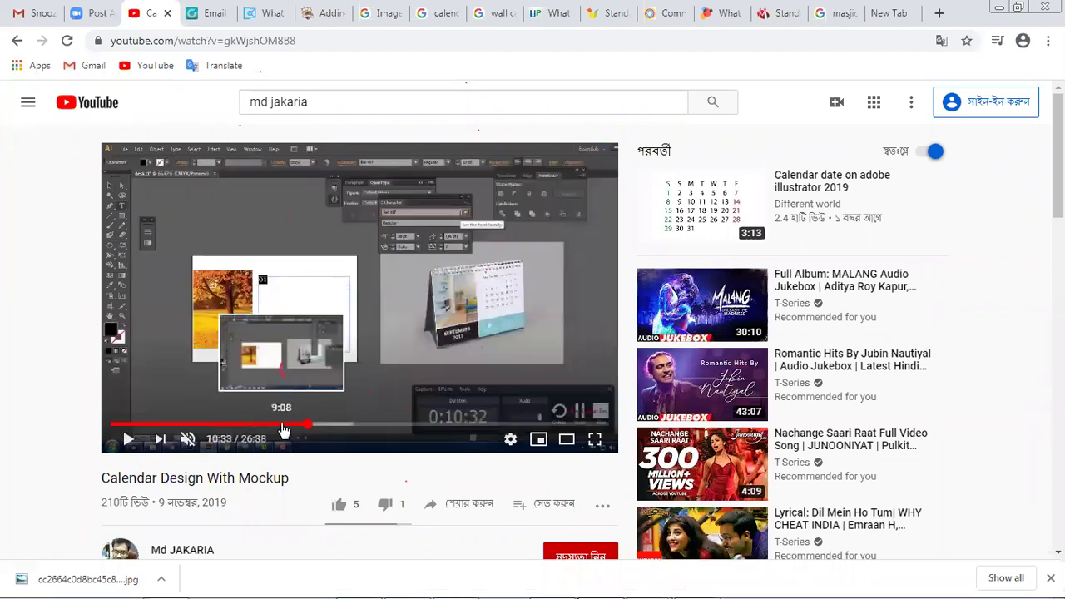
left_click(284, 427)
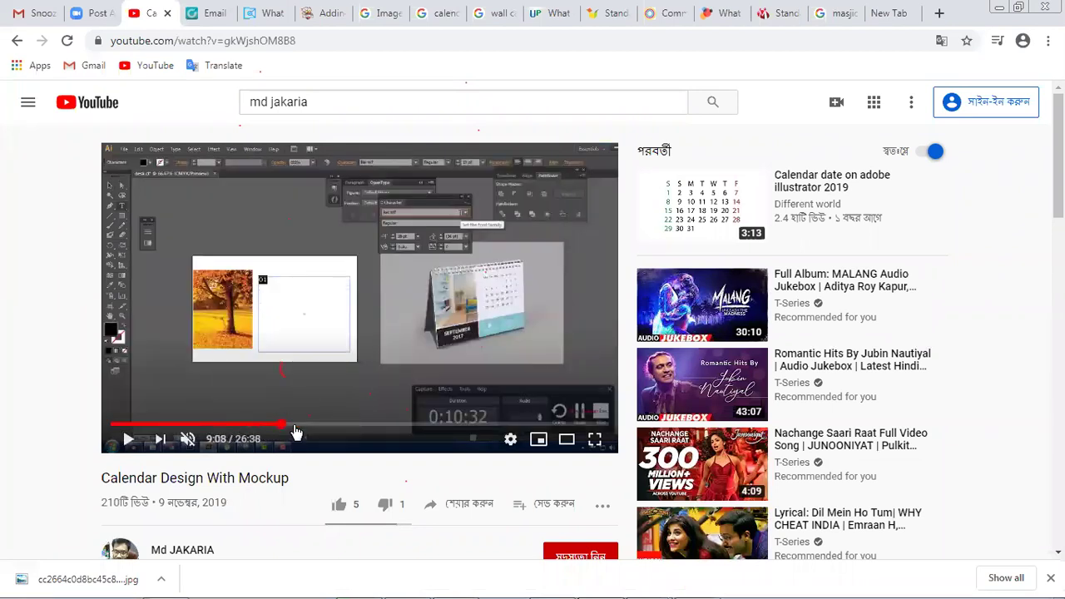
left_click(285, 426)
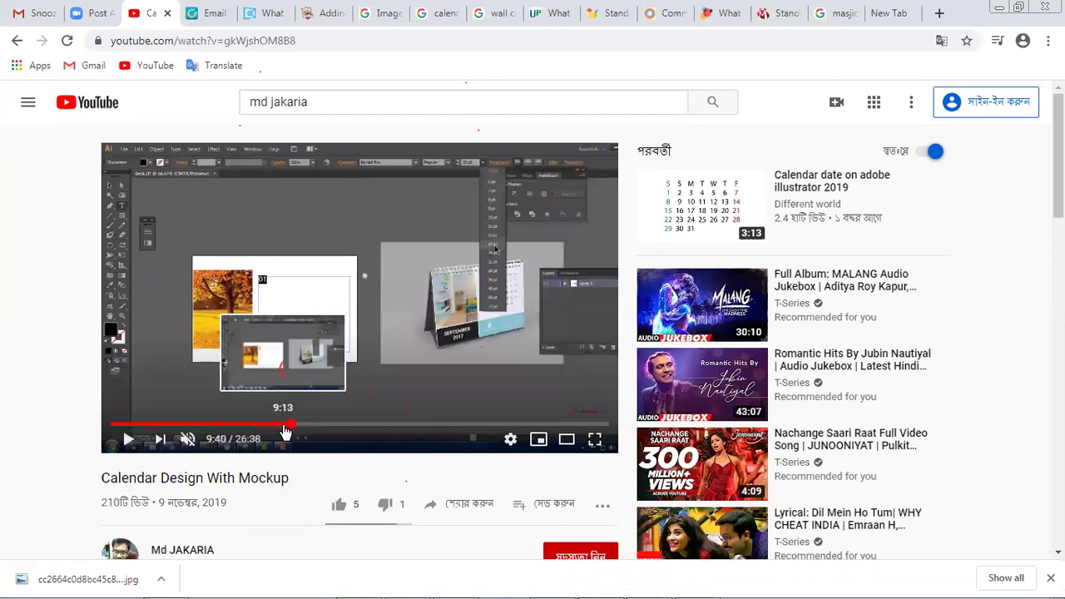
left_click(284, 427)
left_click(279, 427)
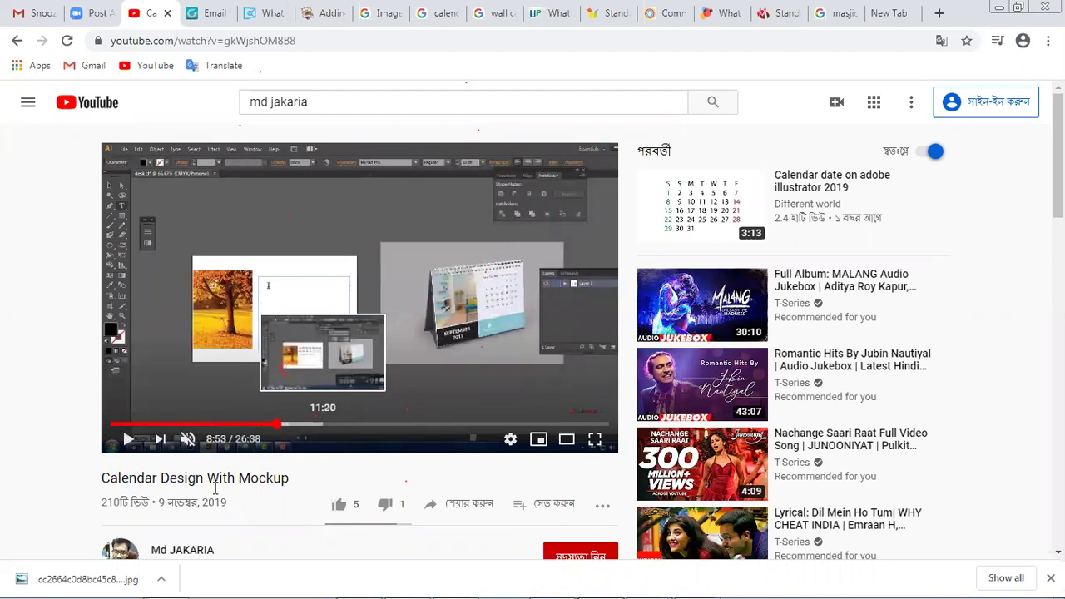
left_click_drag(208, 504, 331, 473)
left_click(328, 473)
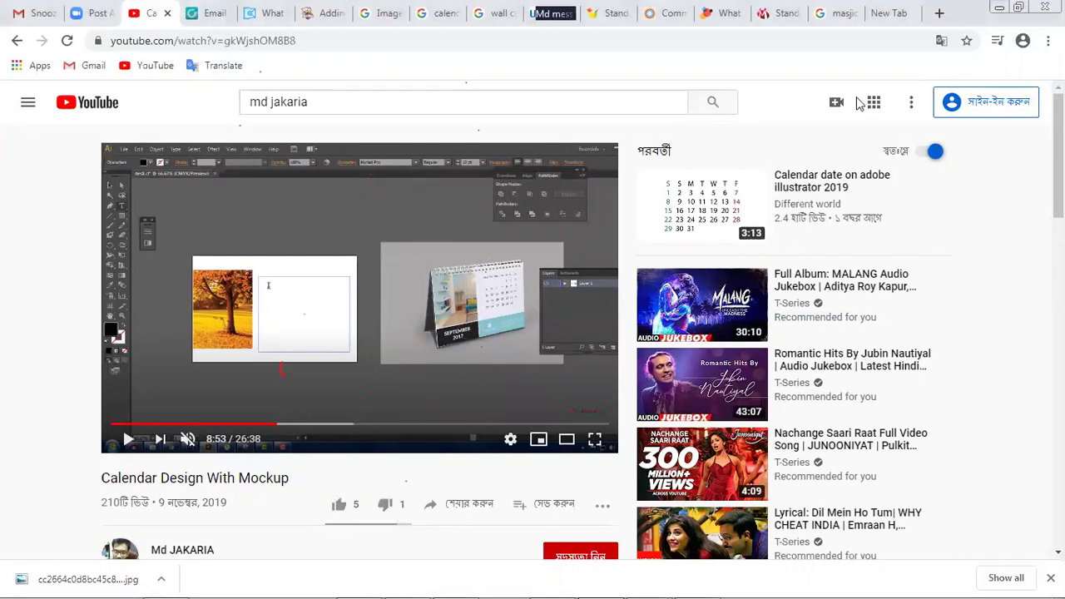
- Return to Firefox and open the downloaded New-Logo-SK.ai in Illustrator
left_click(999, 8)
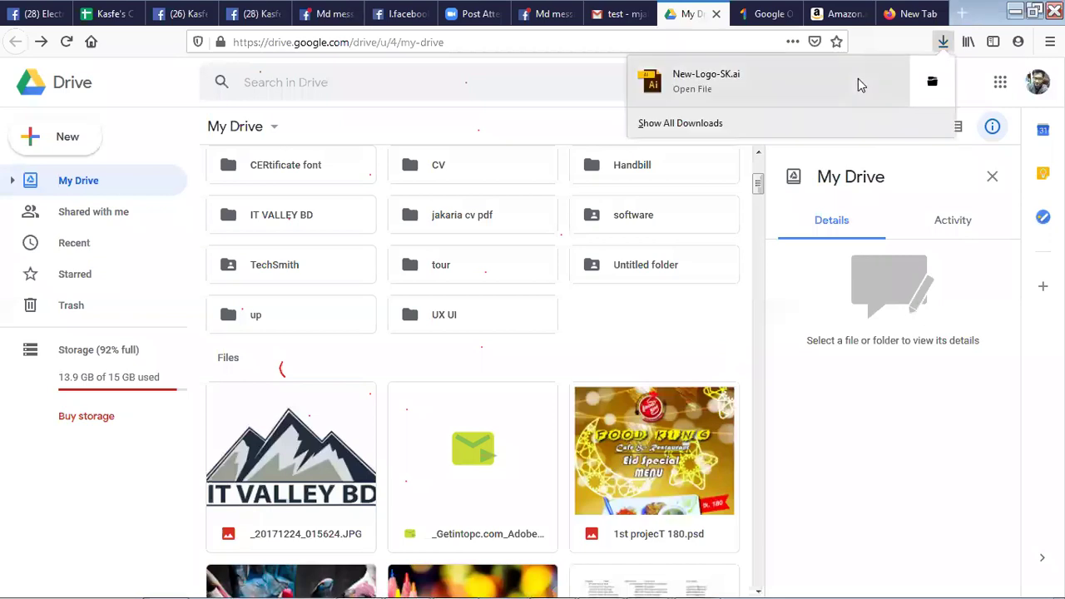
left_click(858, 80)
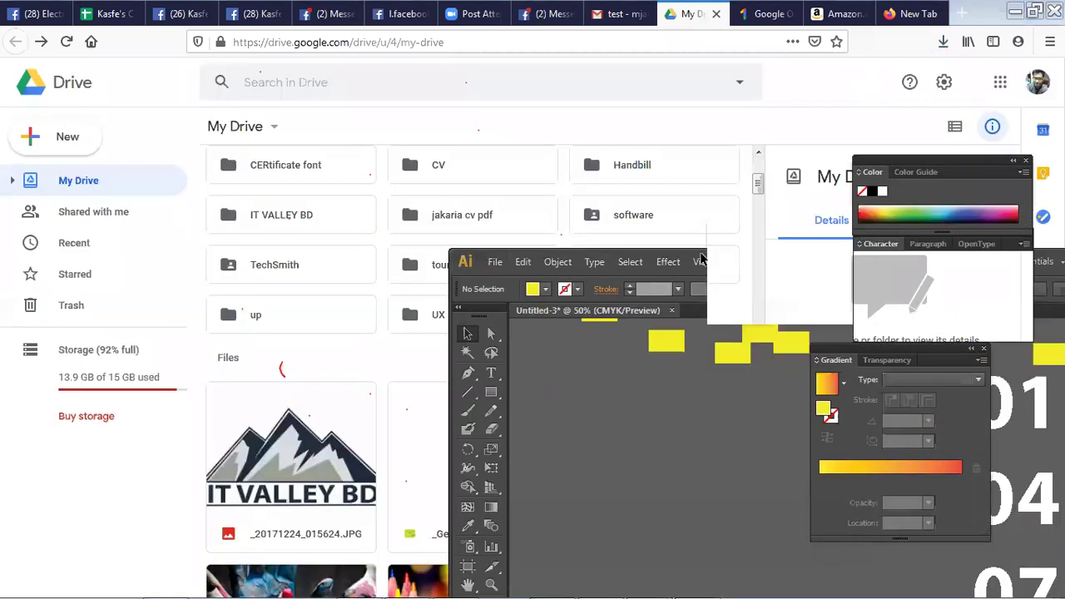
left_click(520, 241)
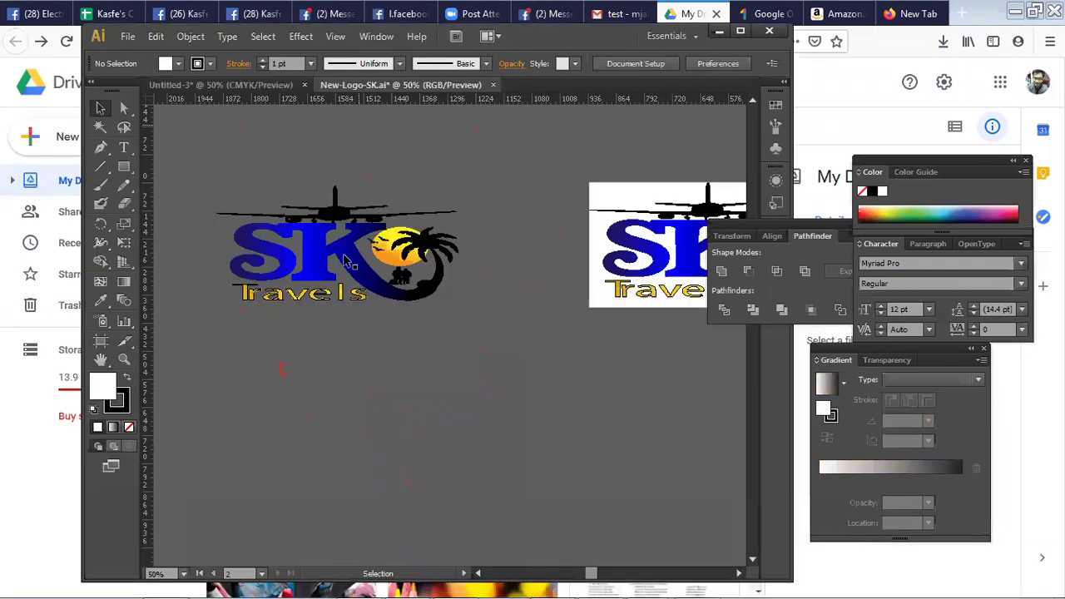
- Move the SK Travels logo without a background slightly down and to the right, deselect it and maximize the Illustrator window
left_click_drag(349, 253, 368, 269)
left_click(554, 439)
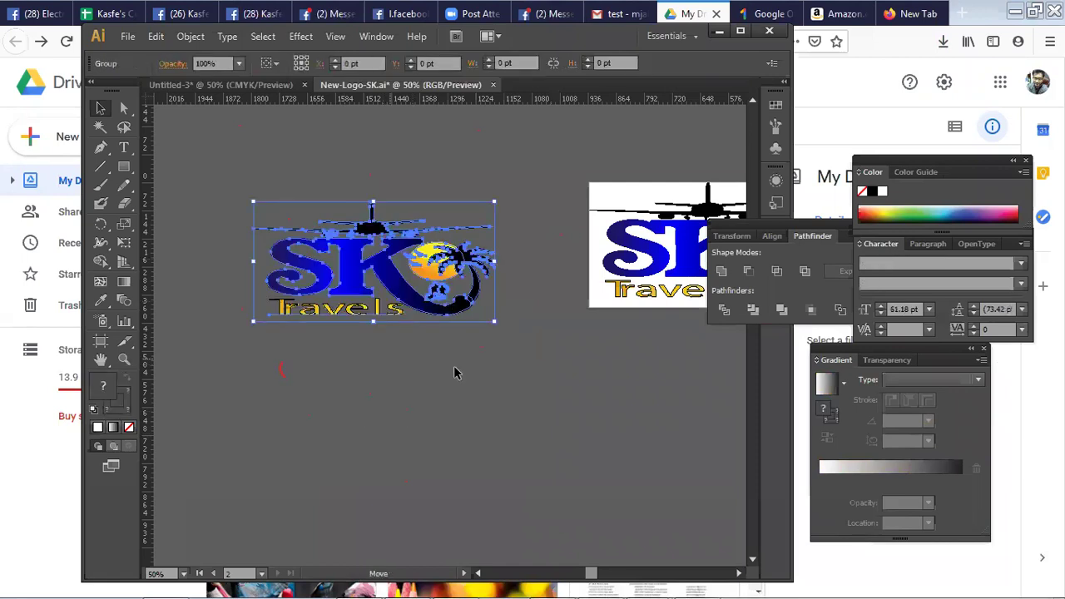
left_click(311, 382)
left_click(740, 30)
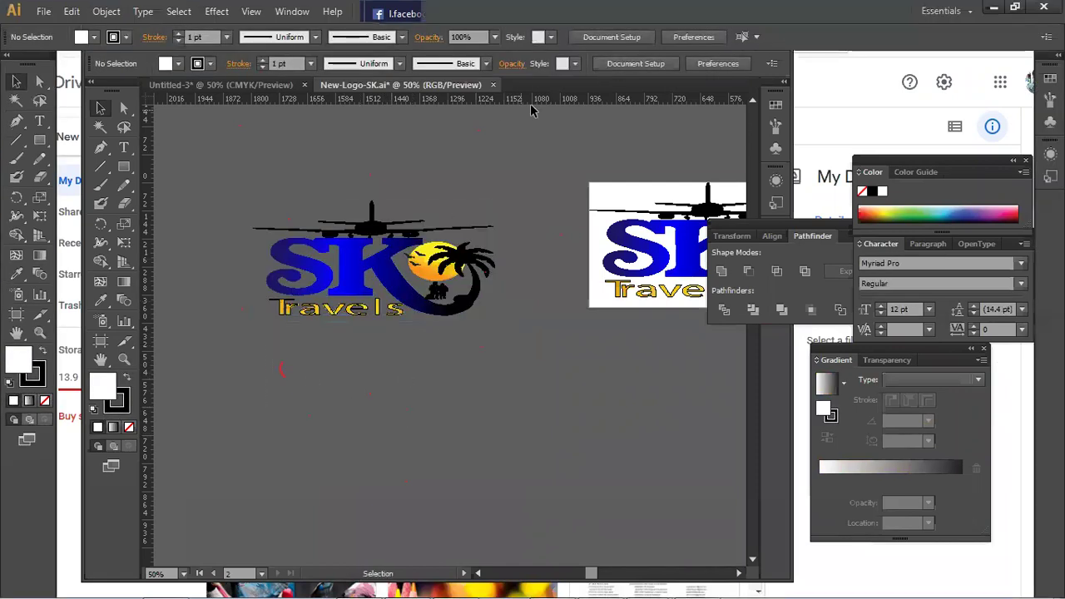
- Try moving the SK Travels logo without a background slightly lower and undo the last two changes
double_click(531, 237)
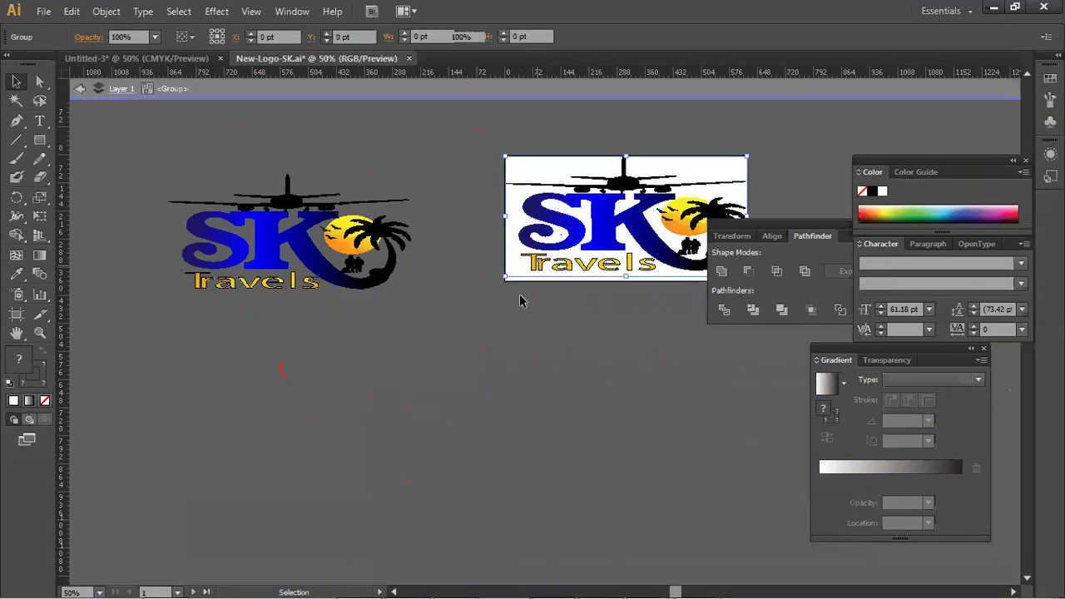
double_click(458, 220)
left_click_drag(384, 271, 395, 311)
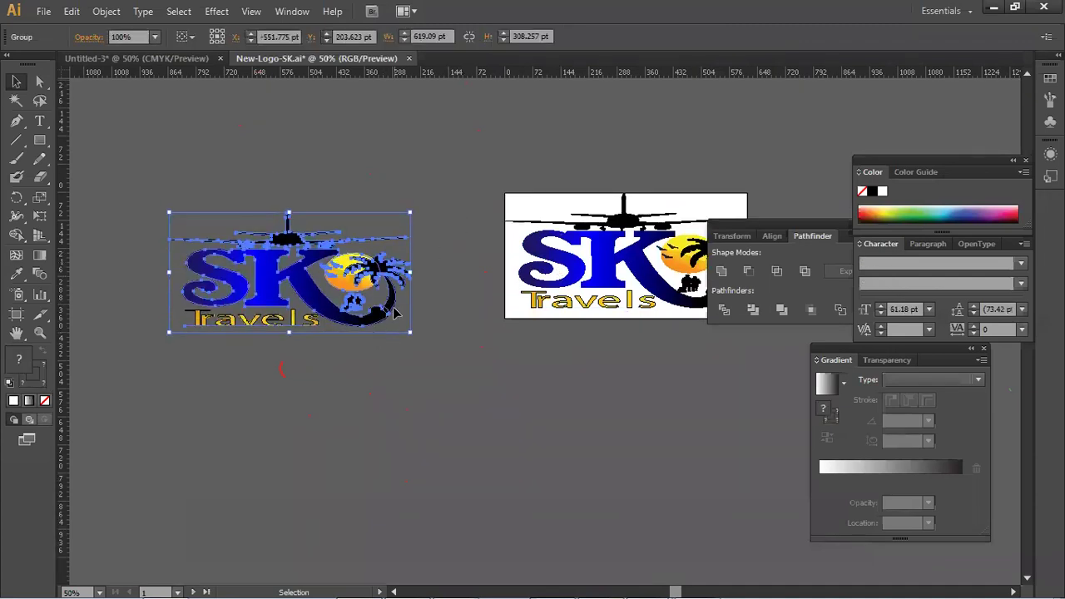
scroll(395, 312, "up", 2)
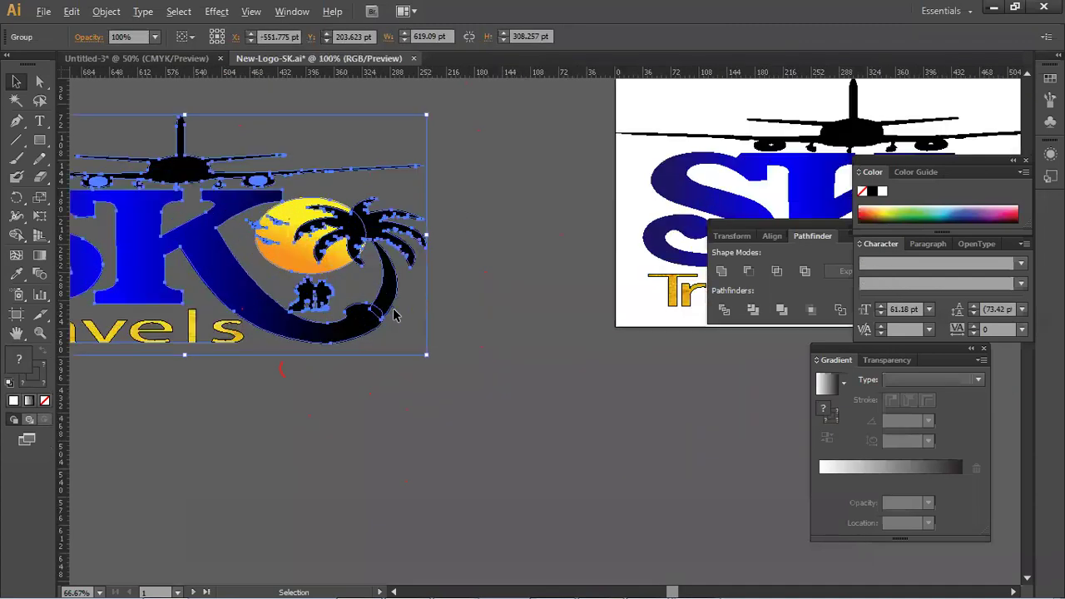
left_click(455, 279)
key("ctrl+z")
key("ctrl+z")
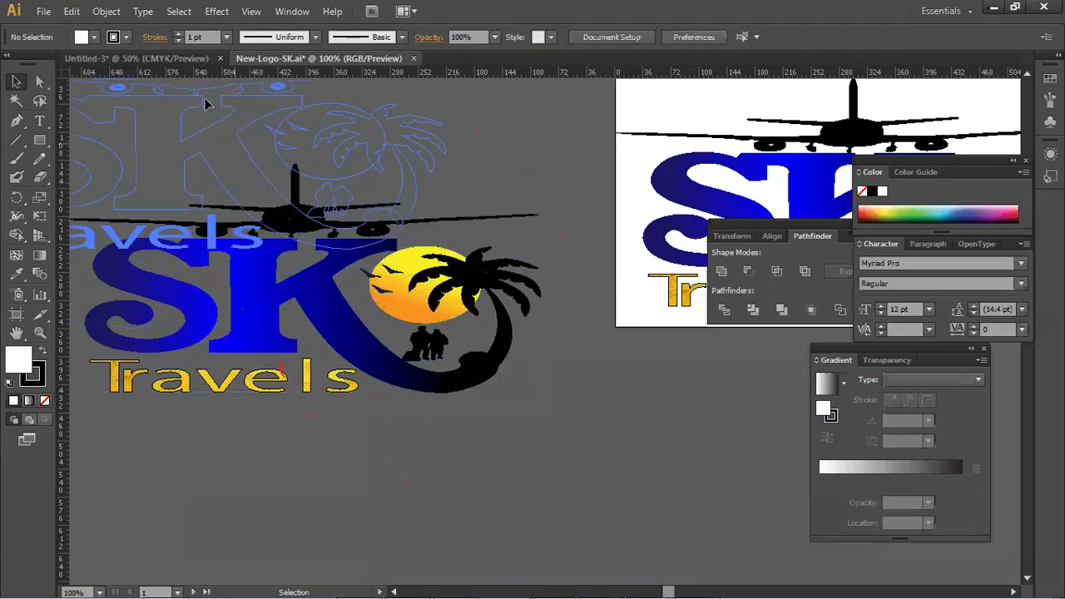
- Copy the SK Travels logo from New-Logo-SK.ai into the CMYK document Untitled-3, beside the date numbers, and compare its colours selected and deselected
left_click(190, 60)
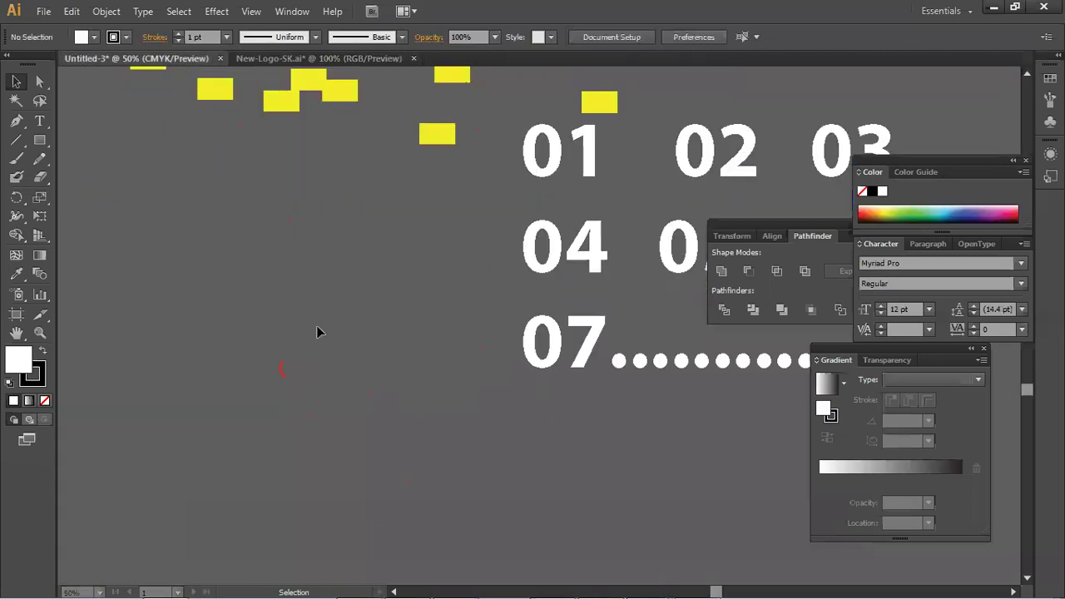
key("ctrl+v")
left_click(471, 396)
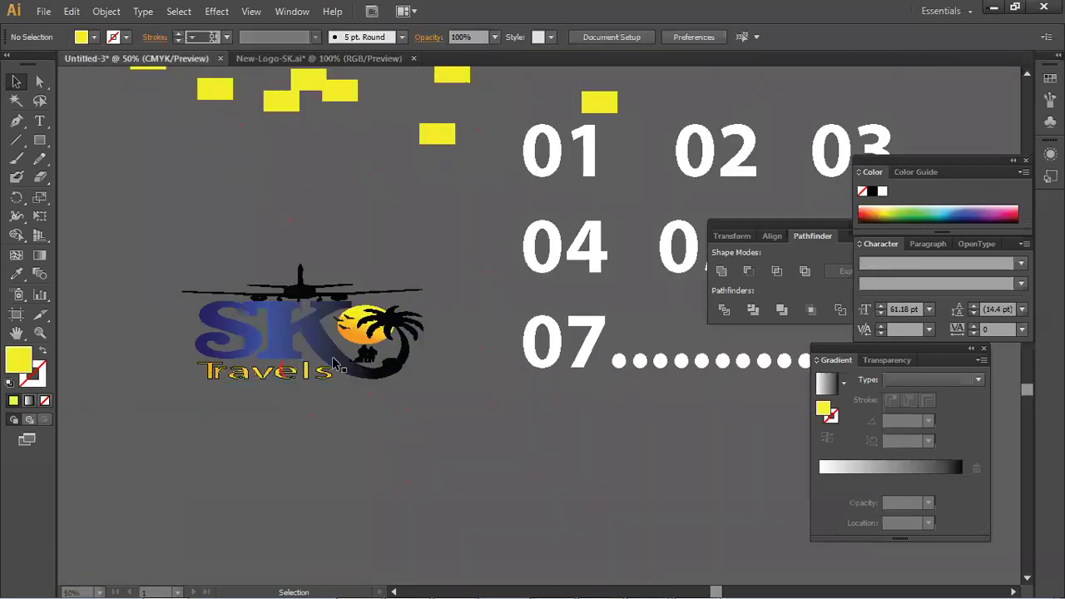
left_click(330, 356)
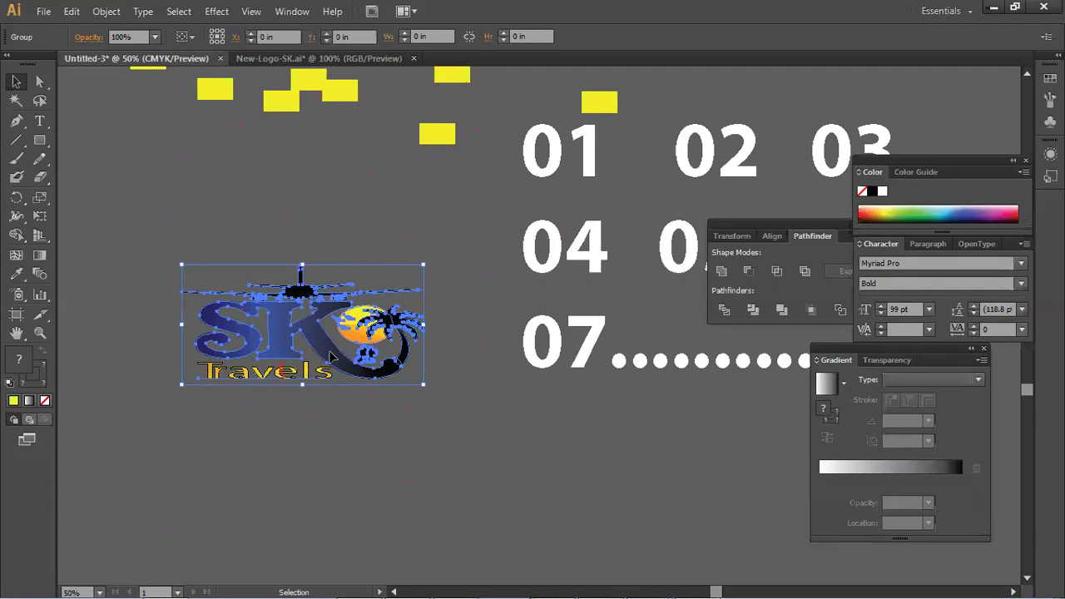
left_click(406, 220)
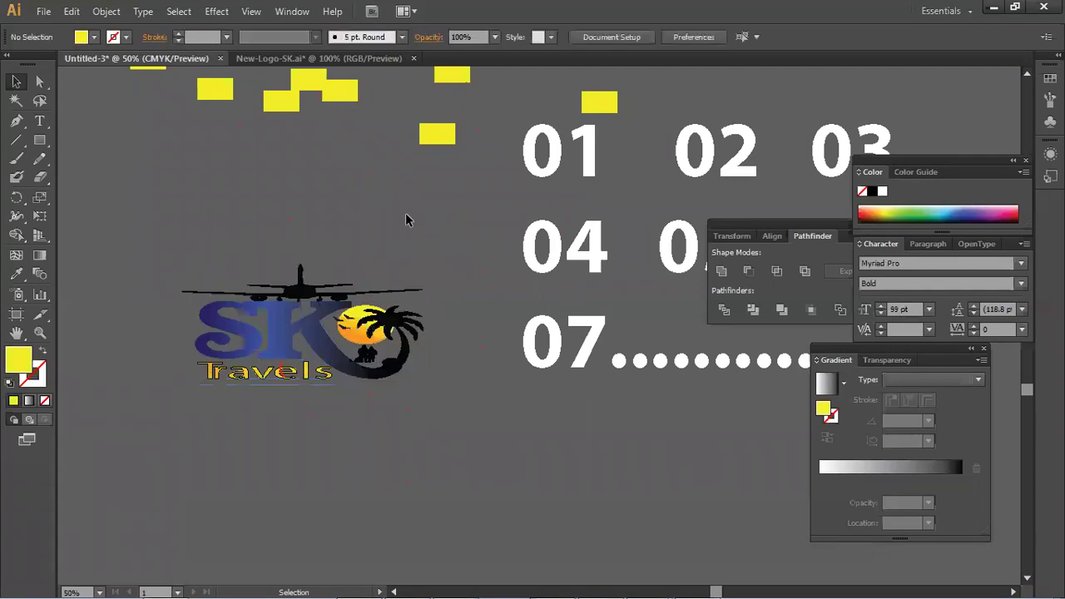
left_click(332, 346)
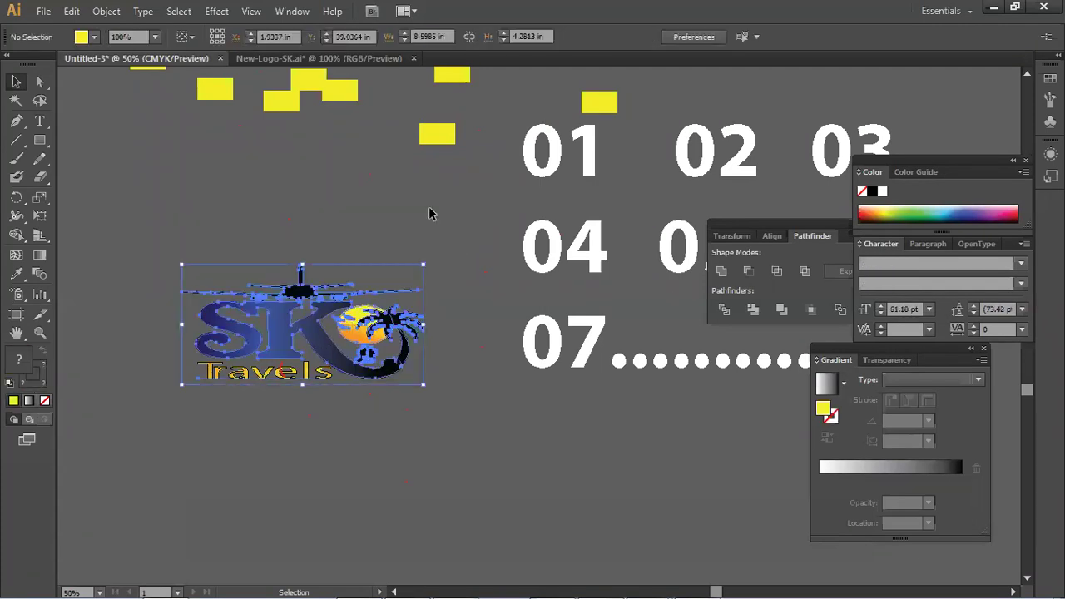
left_click(293, 14)
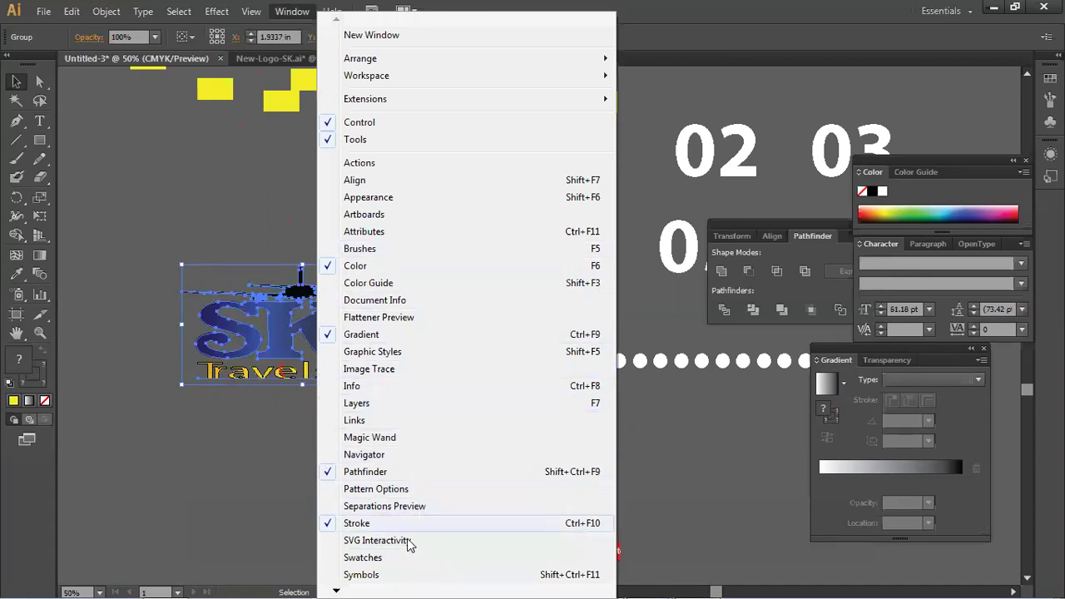
mouse_move(336, 582)
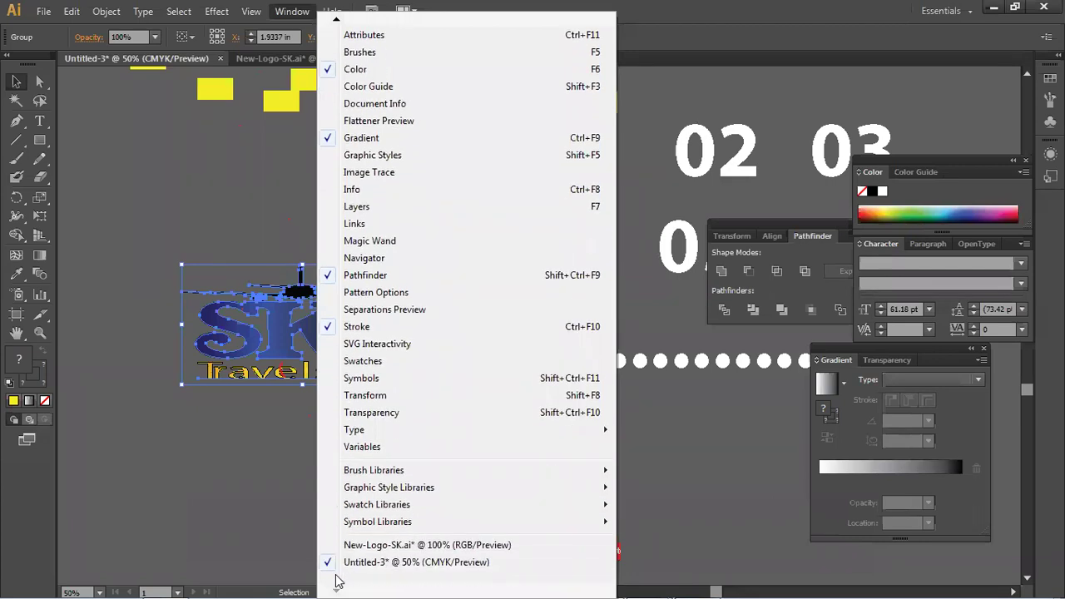
left_click(252, 493)
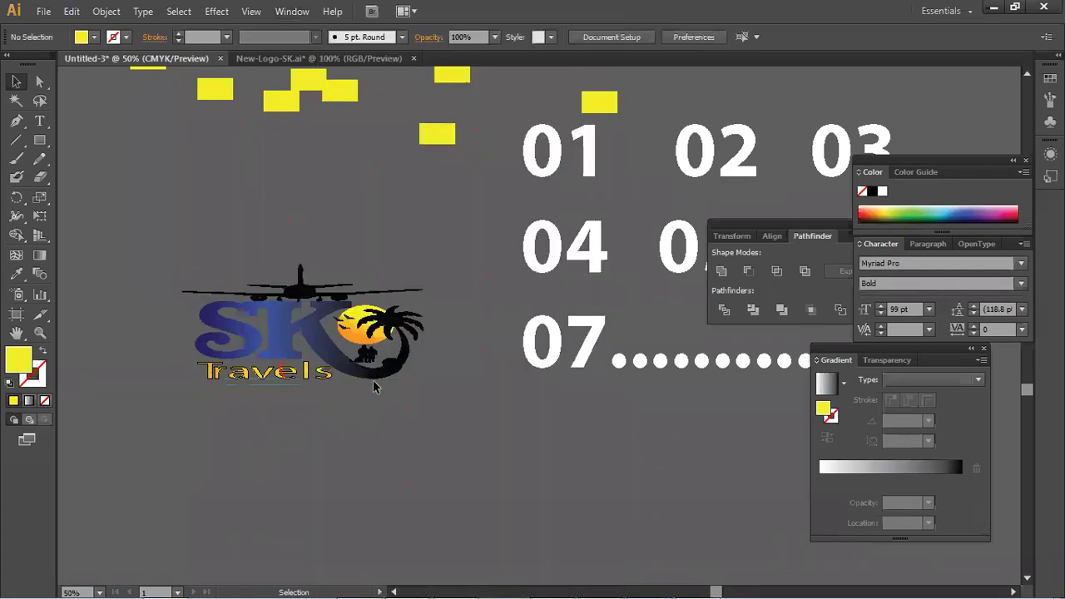
- Move the SK Travels logo over the 07 date in Untitled-3 and inspect its colours close up
left_click(353, 359)
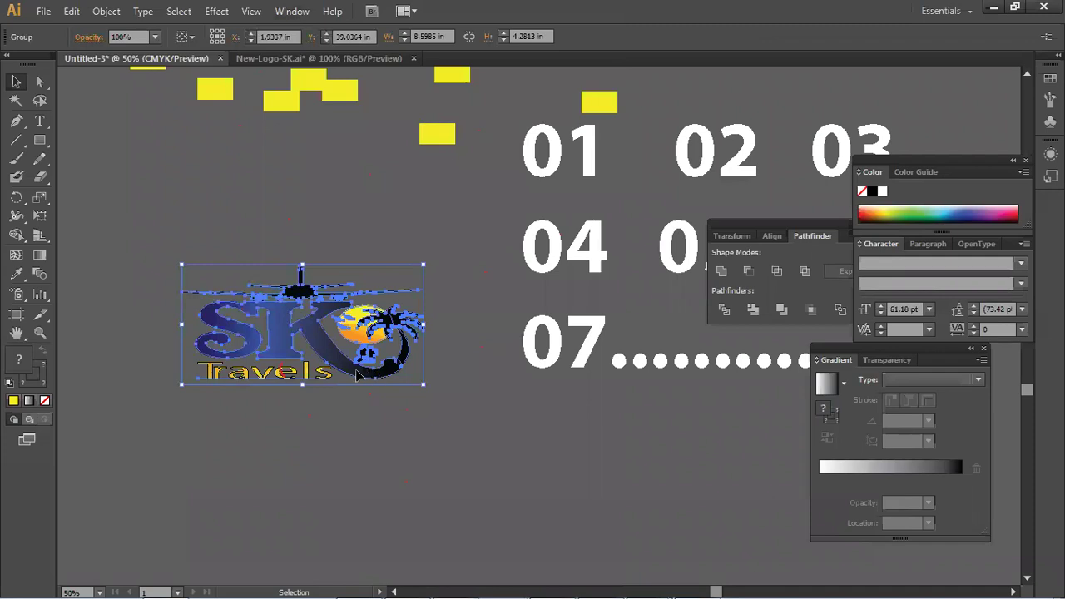
left_click_drag(353, 359, 582, 375)
left_click(433, 421)
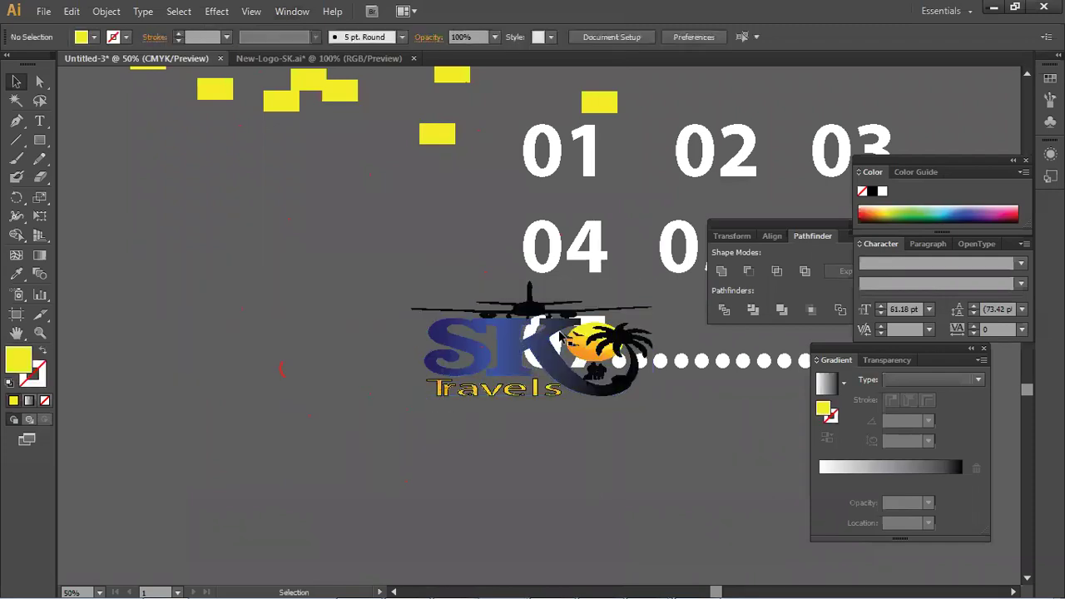
scroll(544, 343, "up", 1)
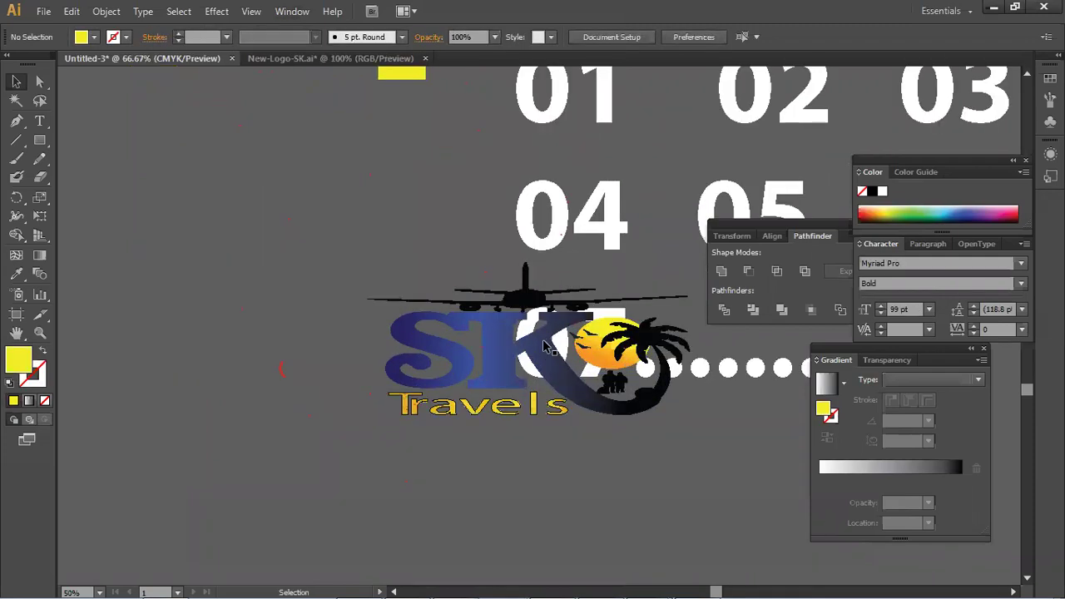
scroll(545, 343, "up", 2)
left_click(545, 345)
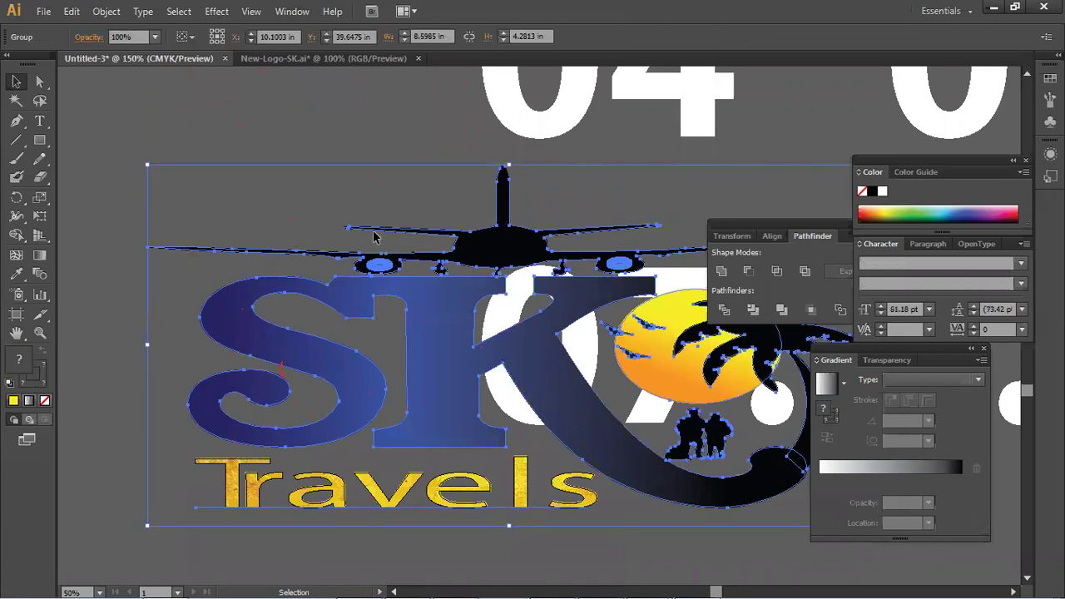
- Return to New-Logo-SK.ai and move the SK Travels logo slightly down and to the right
left_click(339, 57)
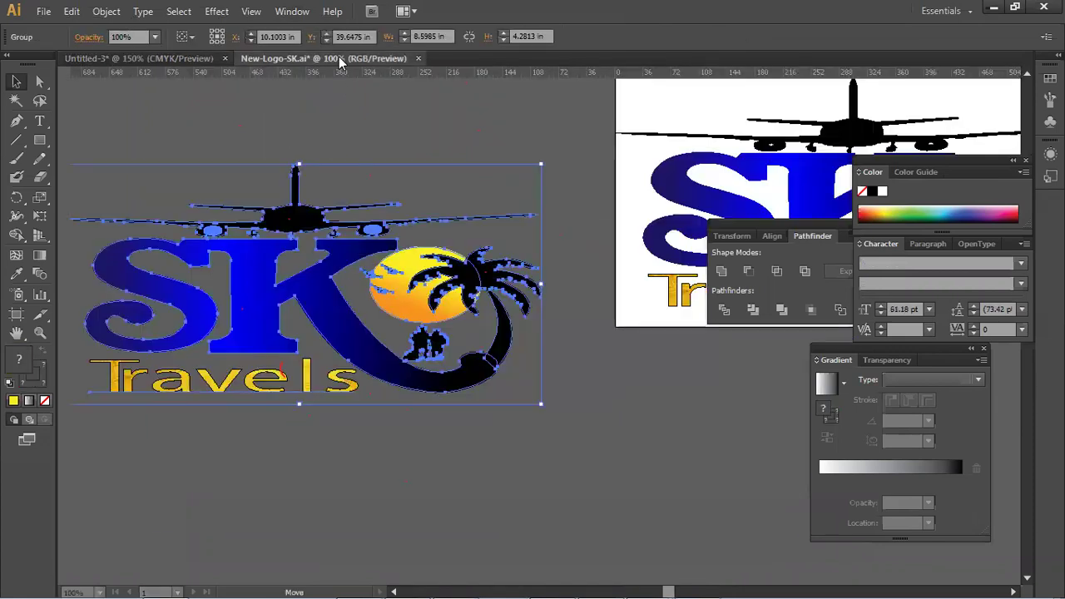
left_click(347, 428)
left_click_drag(352, 344, 399, 380)
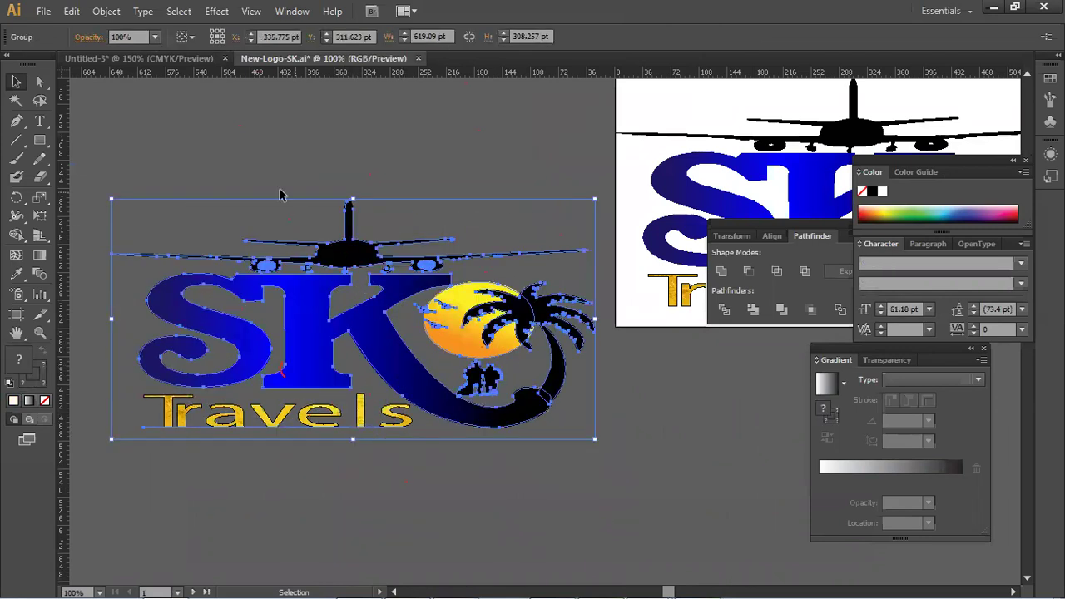
- Close Untitled-3 without saving and create a Tabloid document, 11 × 17 in, in CMYK colour mode at 300 ppi
left_click(226, 59)
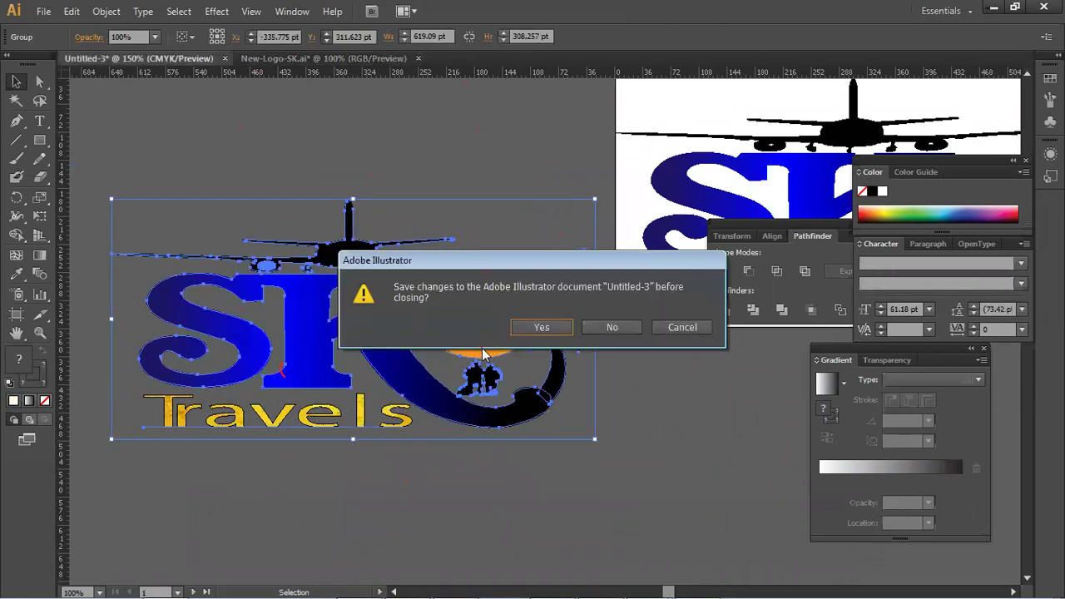
left_click(612, 327)
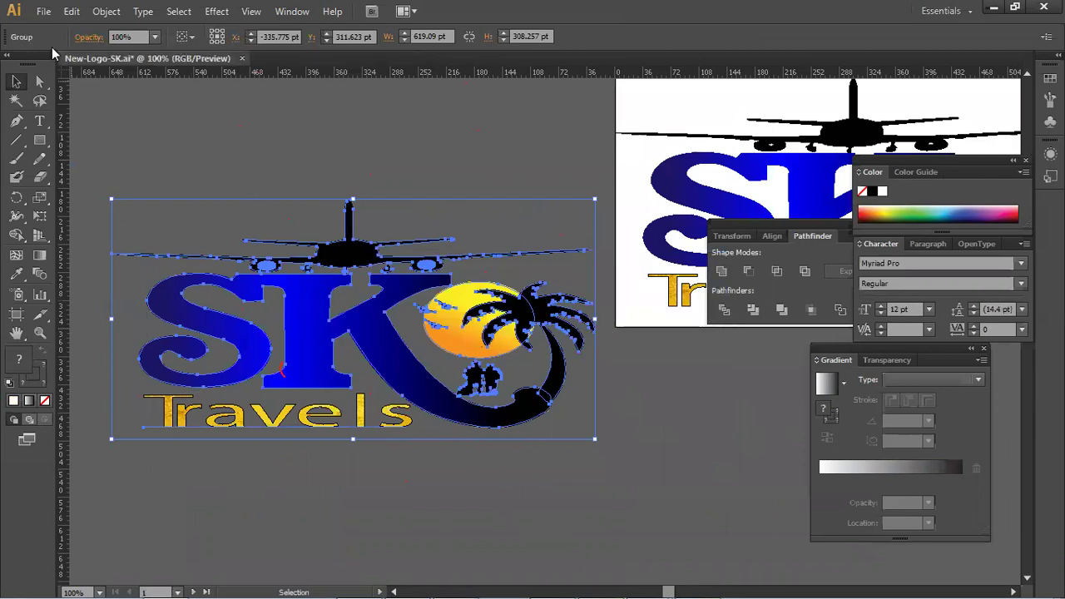
left_click(72, 12)
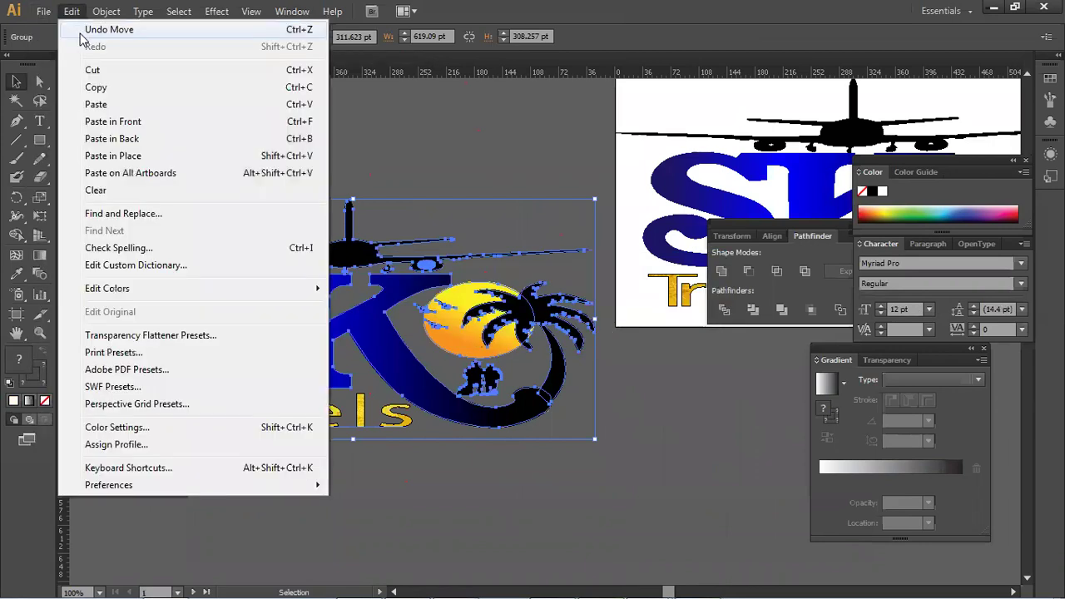
left_click(44, 11)
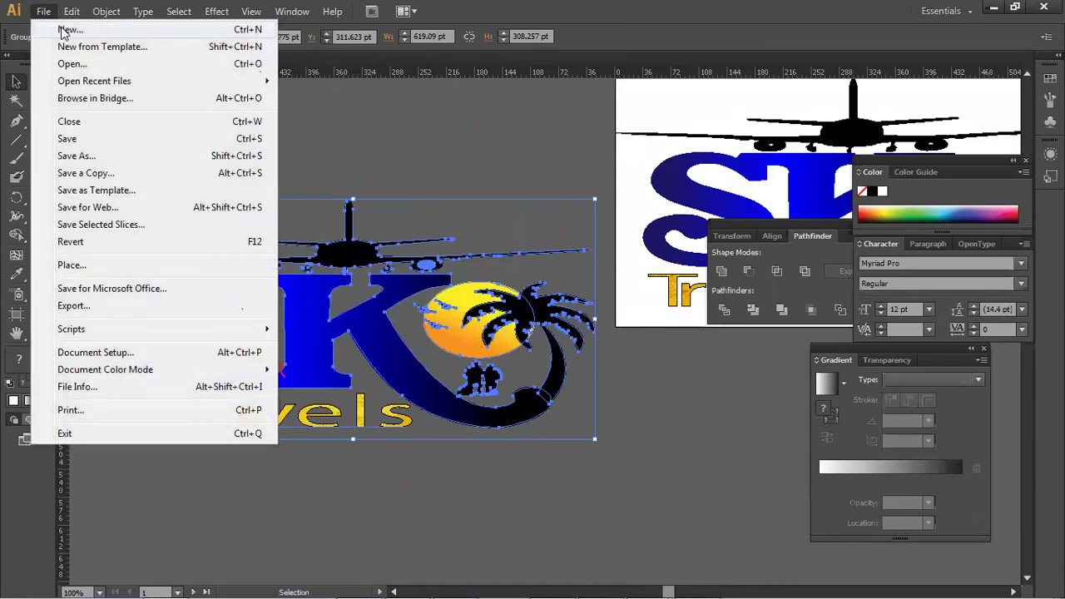
left_click(63, 30)
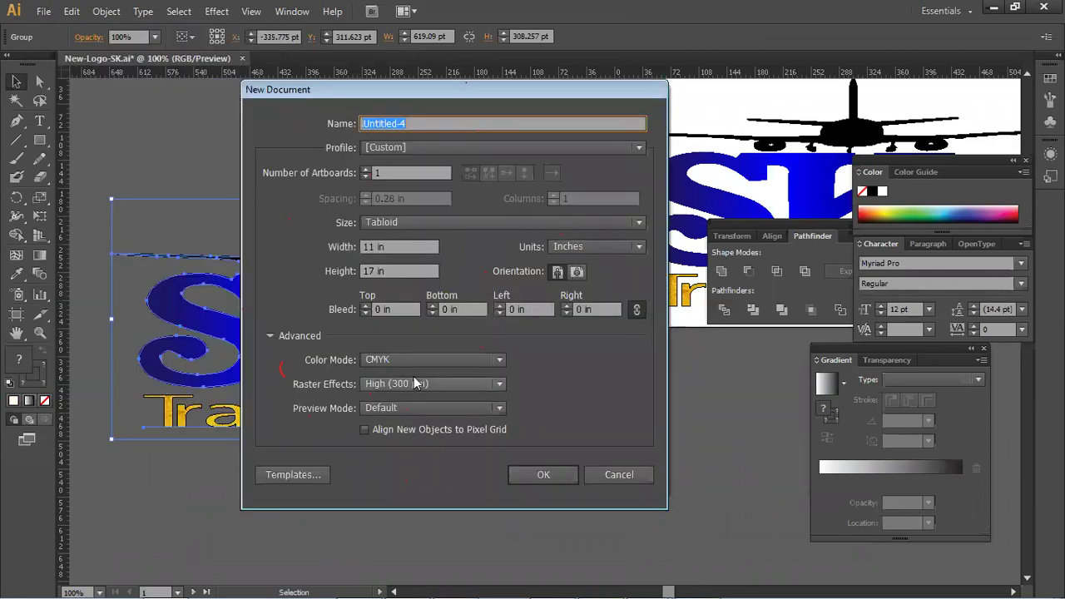
left_click(540, 472)
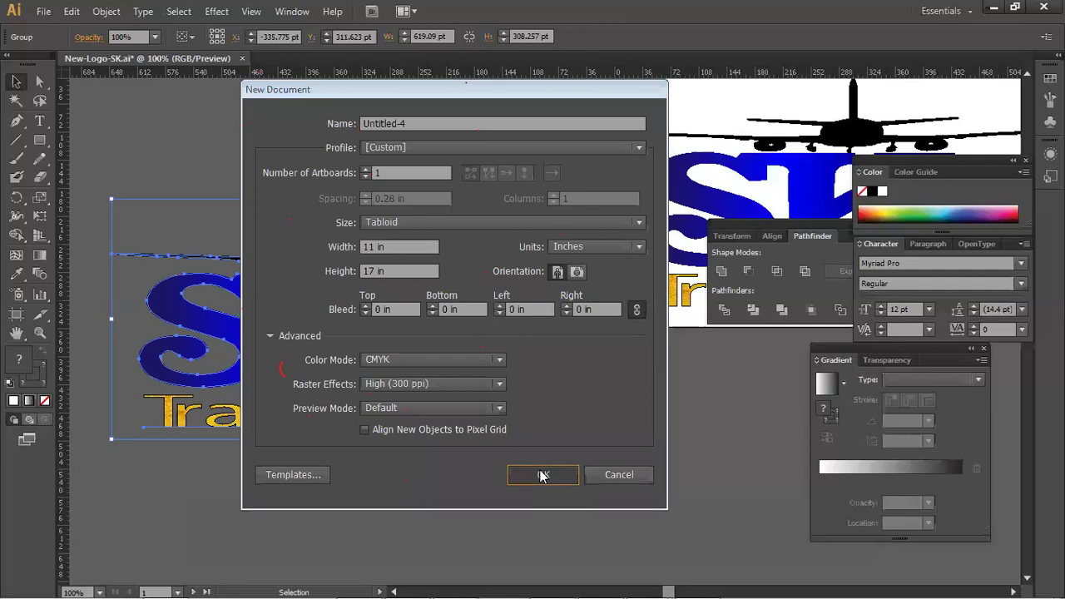
- Create a second Tabloid document, 11 × 17 in, in RGB colour mode at 300 ppi
left_click(44, 11)
left_click(62, 29)
left_click(408, 358)
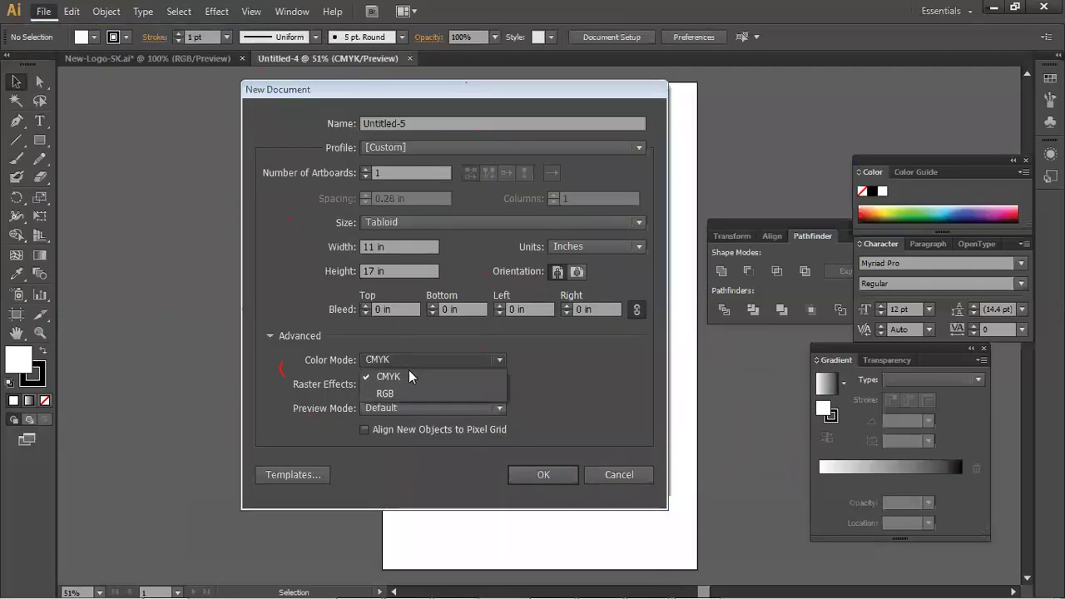
left_click(402, 392)
left_click(541, 474)
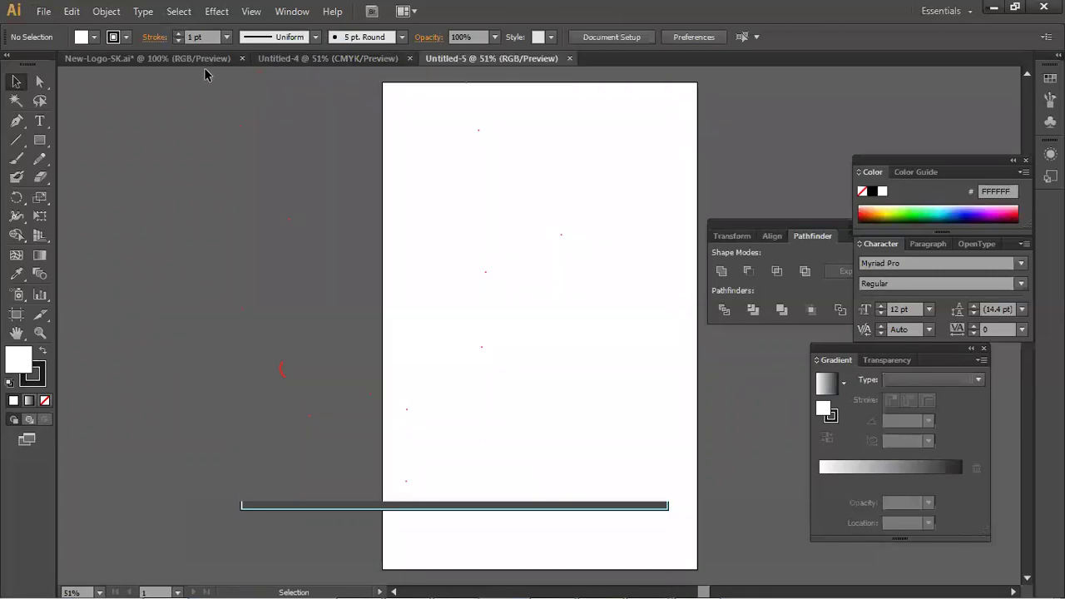
- Copy the SK Travels logo from New-Logo-SK.ai into both Untitled-4 and Untitled-5, straddling the left edge of each artboard
left_click(204, 61)
left_click_drag(391, 320, 371, 280)
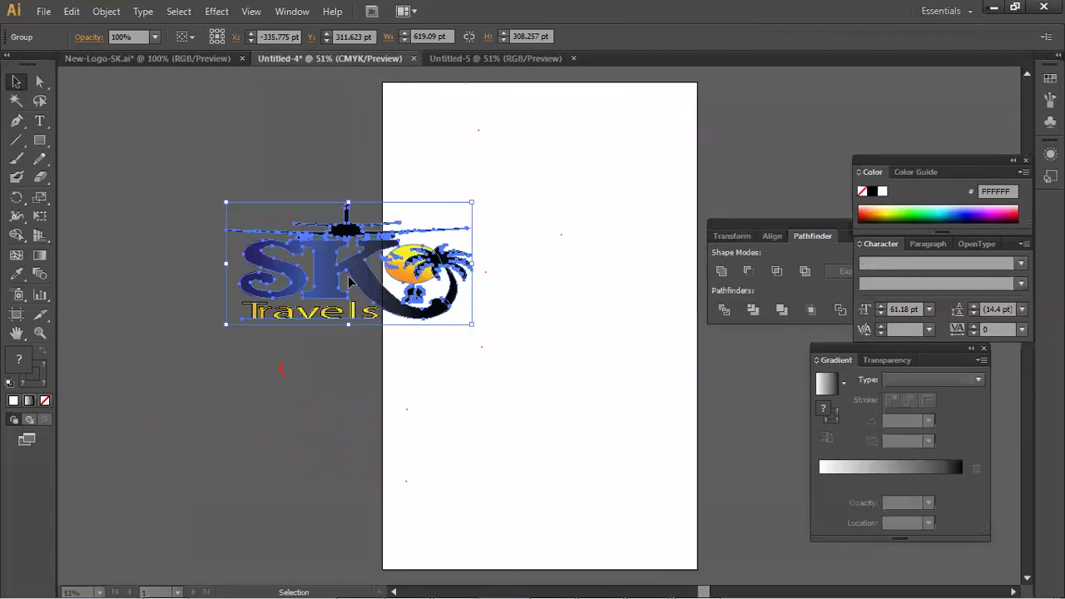
left_click(201, 57)
left_click_drag(266, 309, 529, 364)
left_click_drag(480, 403, 250, 407)
left_click(248, 434)
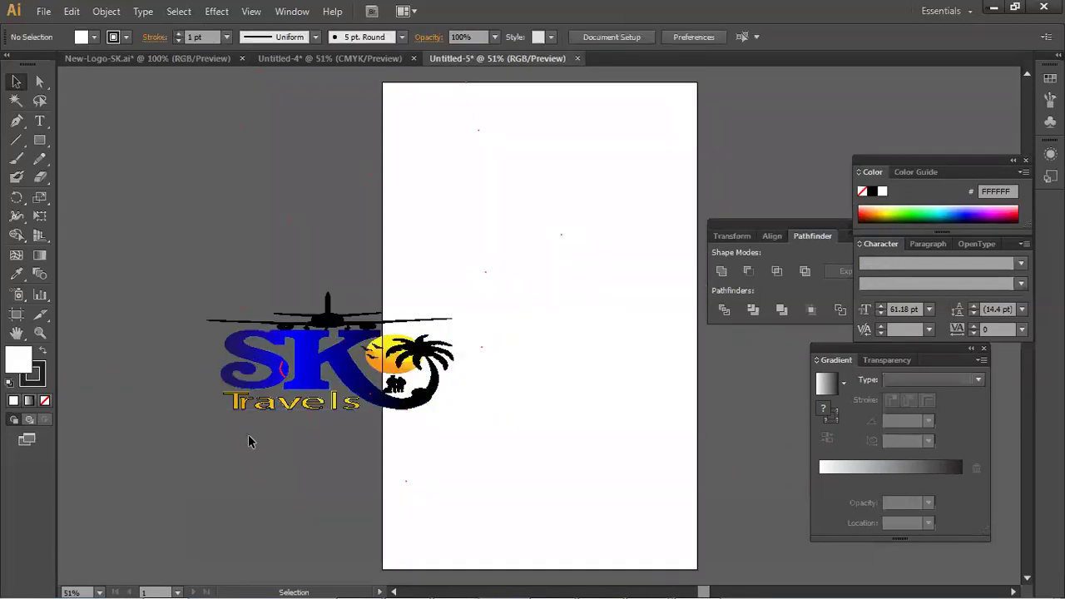
- Shift the SK Travels logo in Untitled-5 slightly to the right, deselect it and inspect its RGB colours close up
left_click_drag(398, 384, 463, 393)
left_click(361, 449)
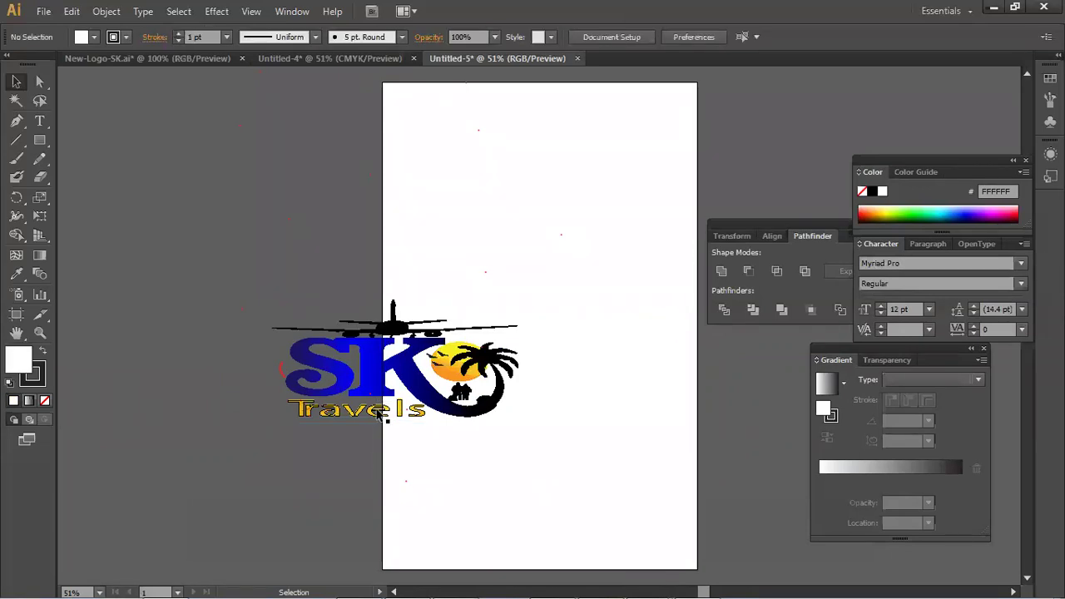
scroll(375, 421, "up", 1)
scroll(375, 421, "up", 1)
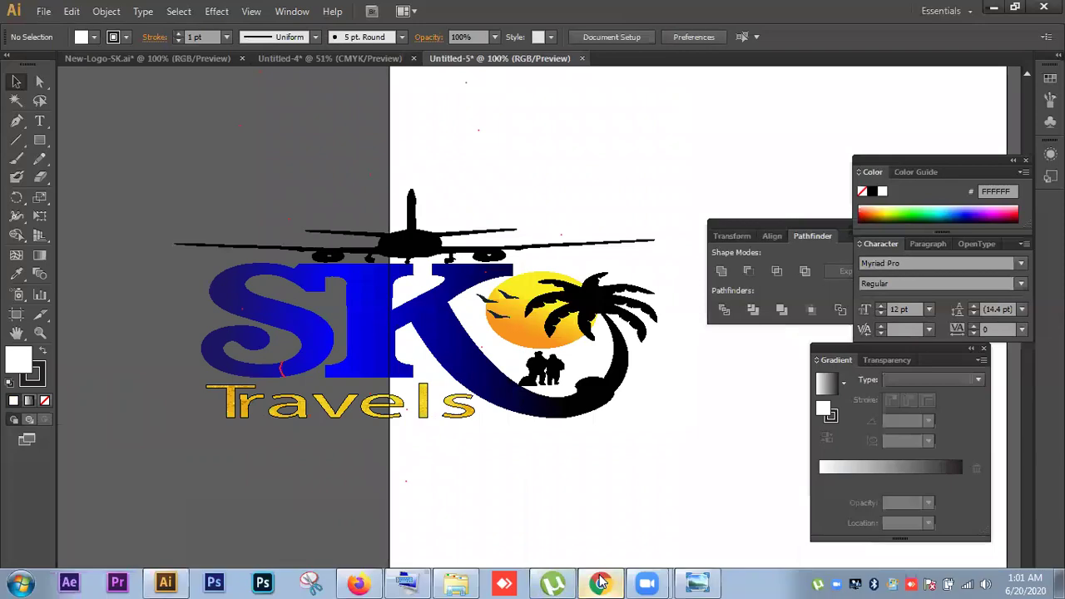
- Switch to Chrome and search Google for "cmyk vs rgb" in the empty new tab
left_click(601, 582)
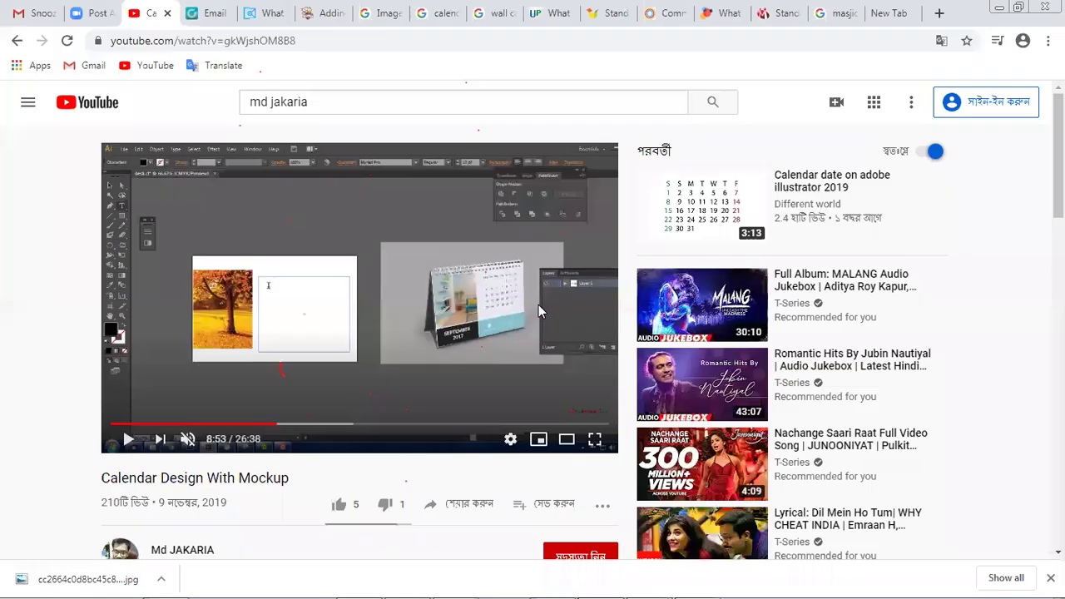
left_click(888, 14)
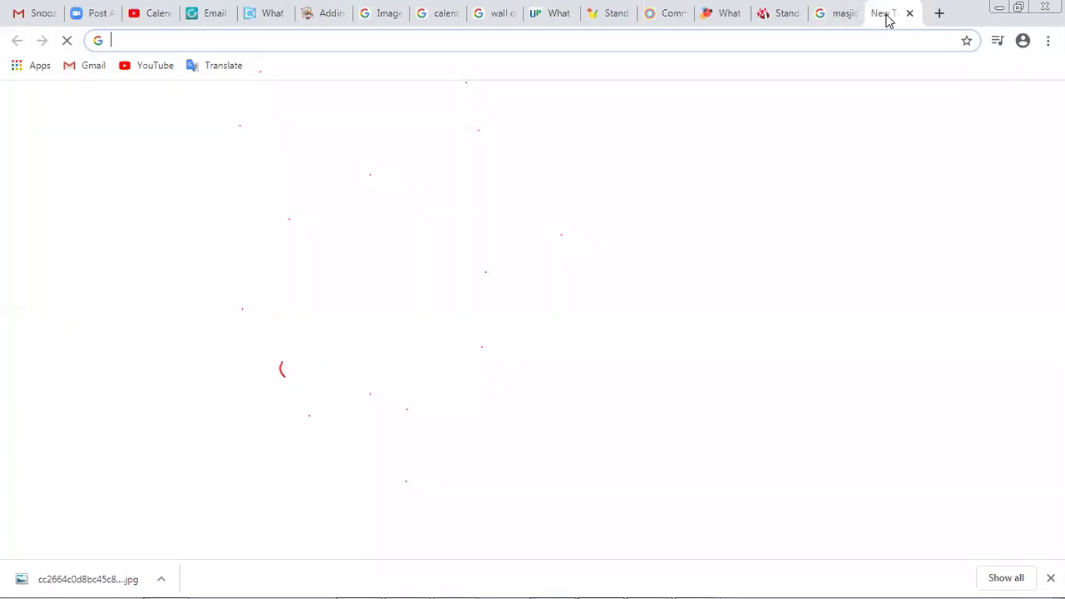
left_click(308, 43)
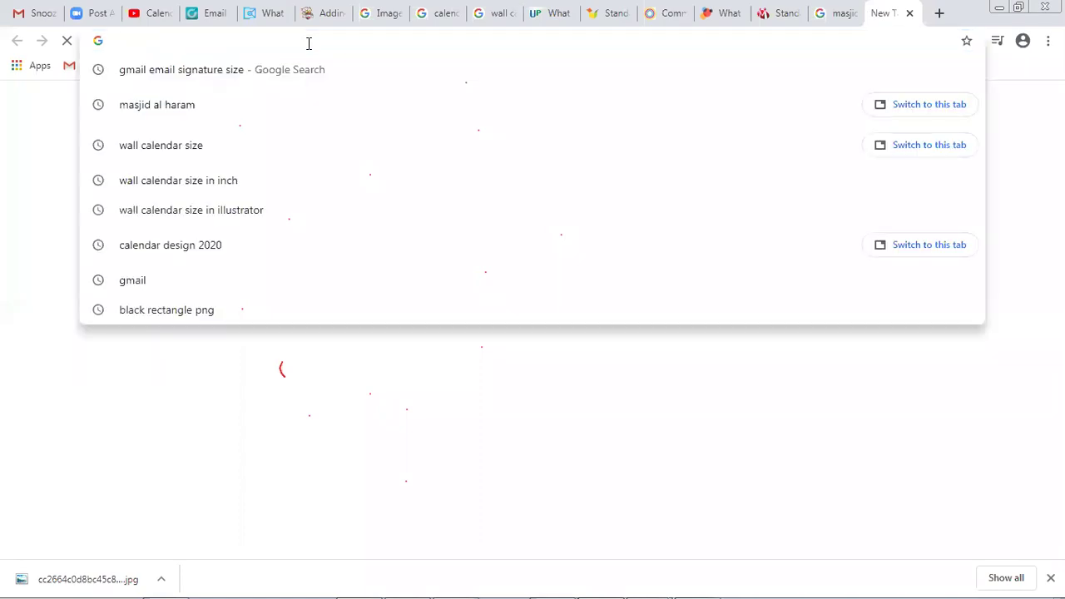
type("CMYK")
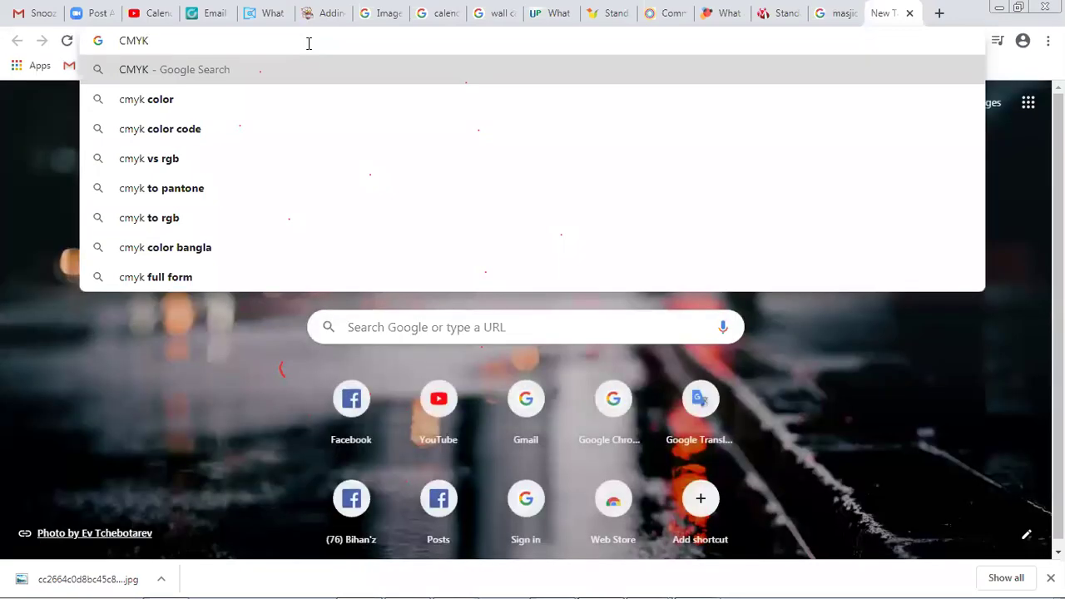
key("Down")
key("Down")
key("Down")
key("Return")
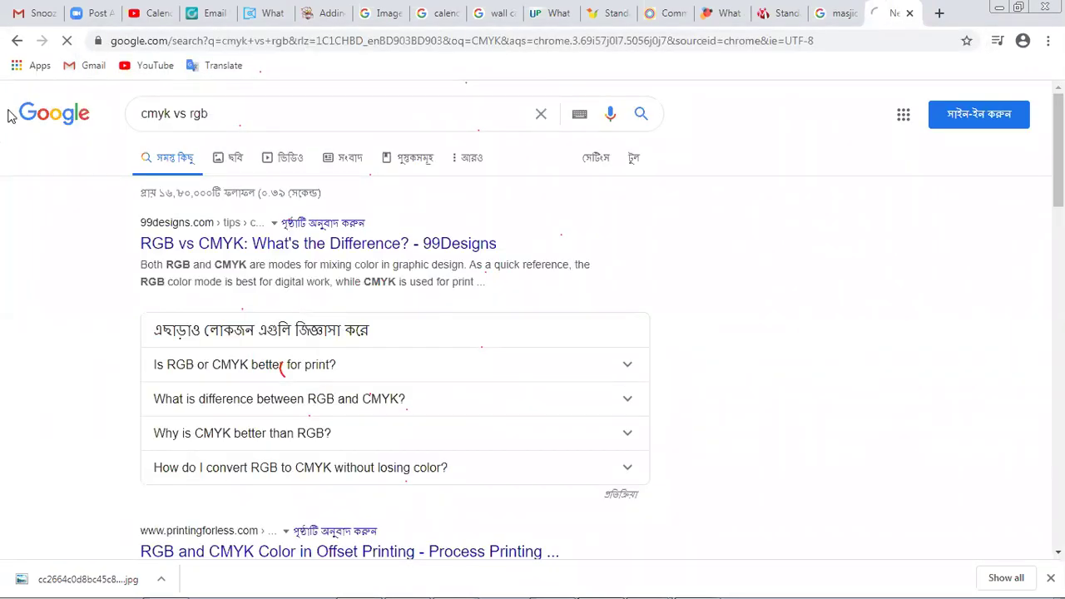
- Show the image results for "cmyk vs rgb", enlarge the Trillion Creative CMYK and RGB diagram, and return to Illustrator
left_click(244, 167)
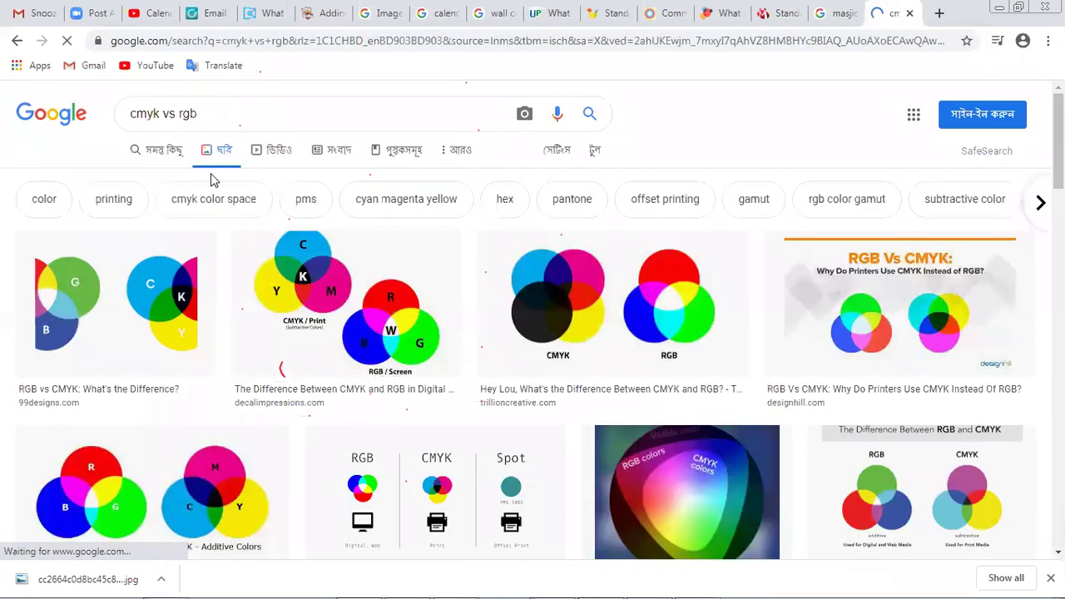
left_click(582, 302)
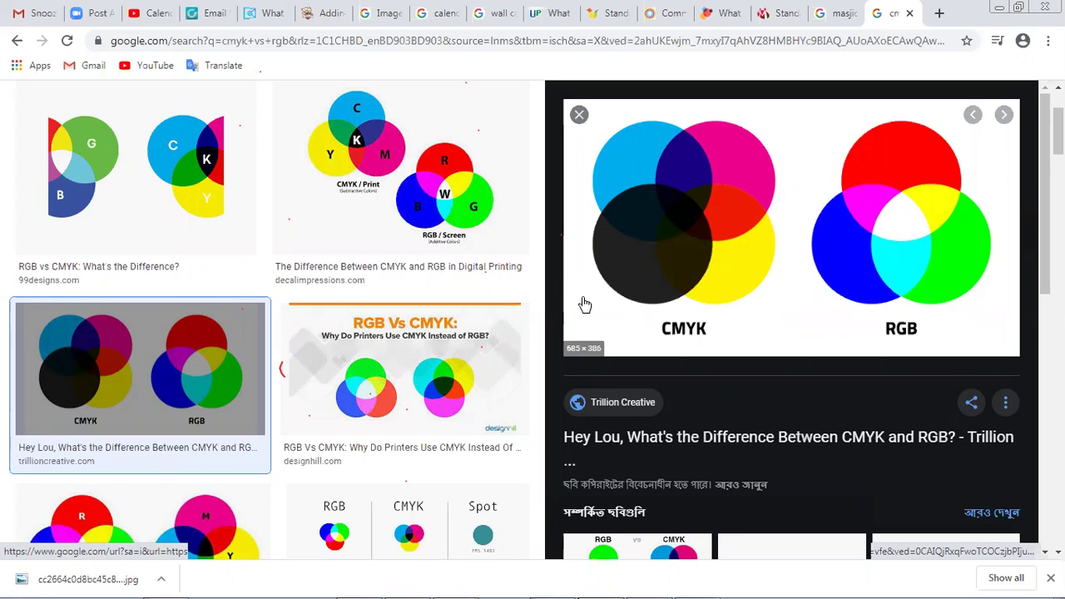
left_click(996, 12)
- Close Untitled-5 and New-Logo-SK.ai without saving their changes
left_click_drag(357, 320, 381, 285)
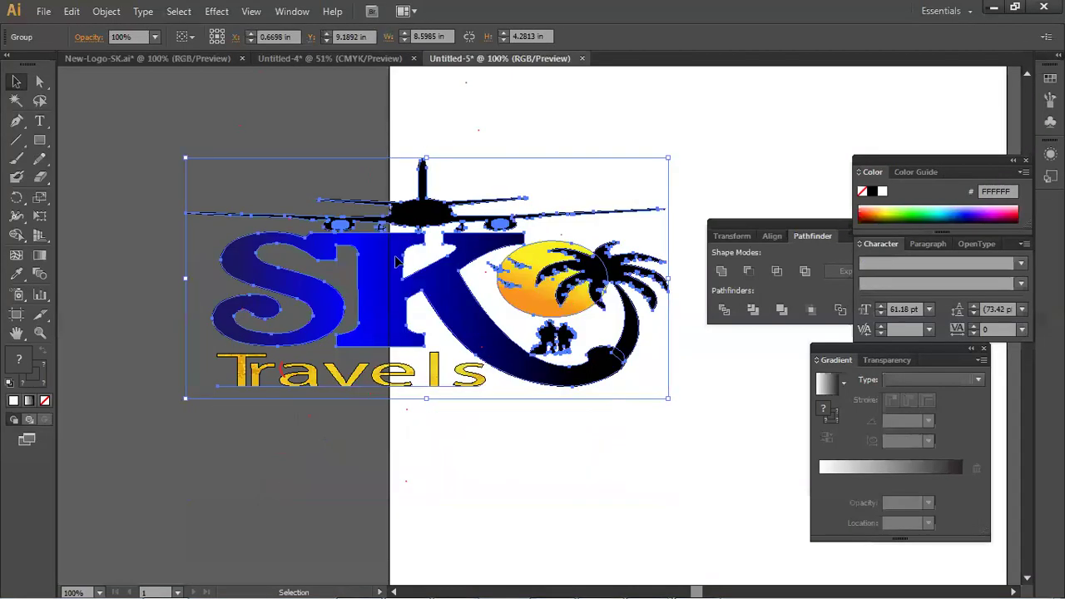
left_click(581, 58)
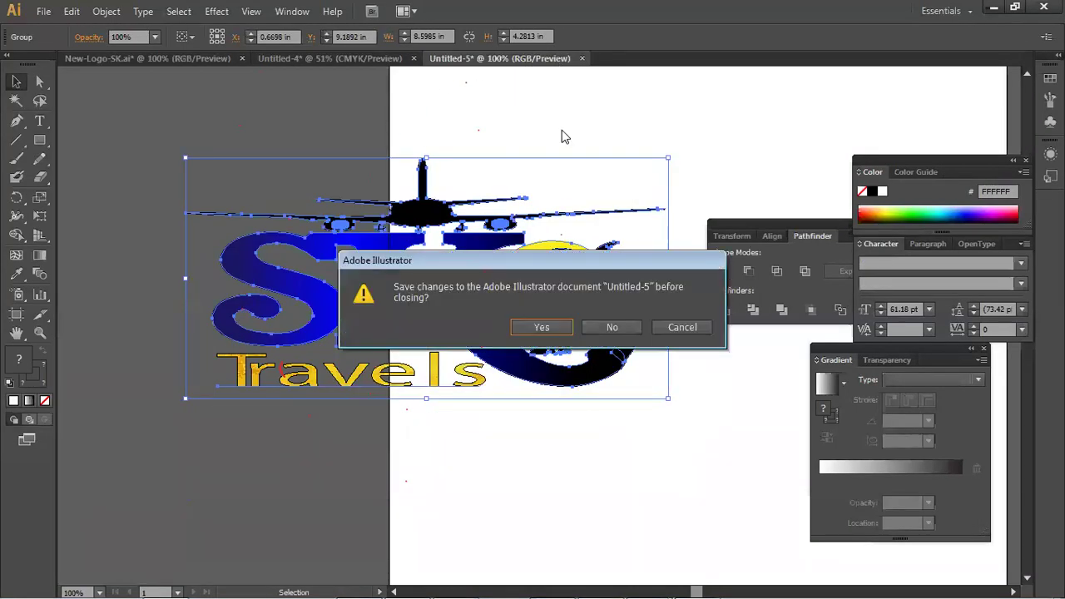
left_click(612, 327)
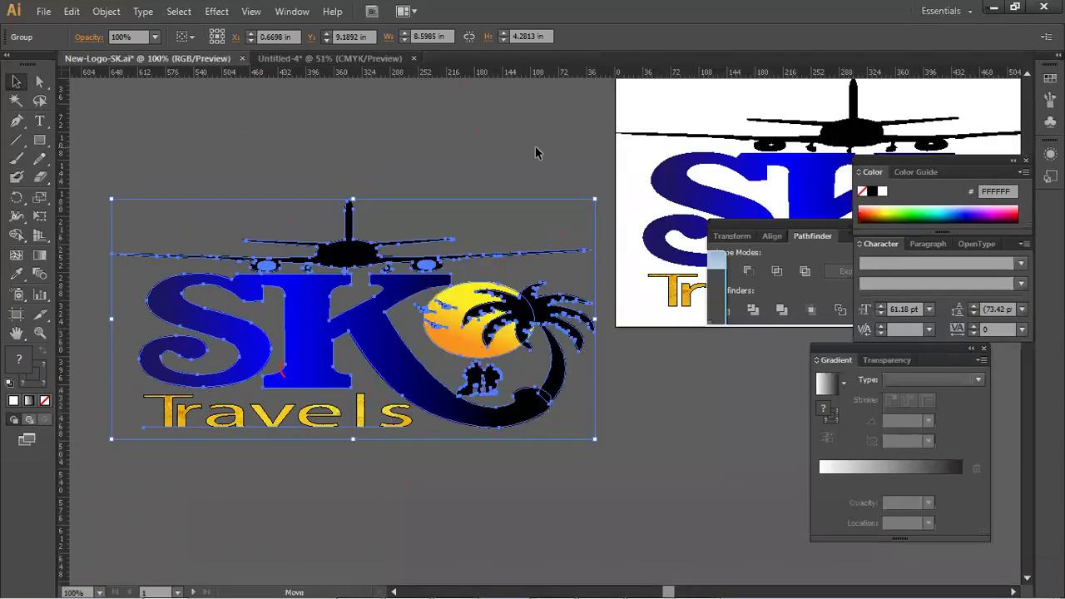
left_click(241, 59)
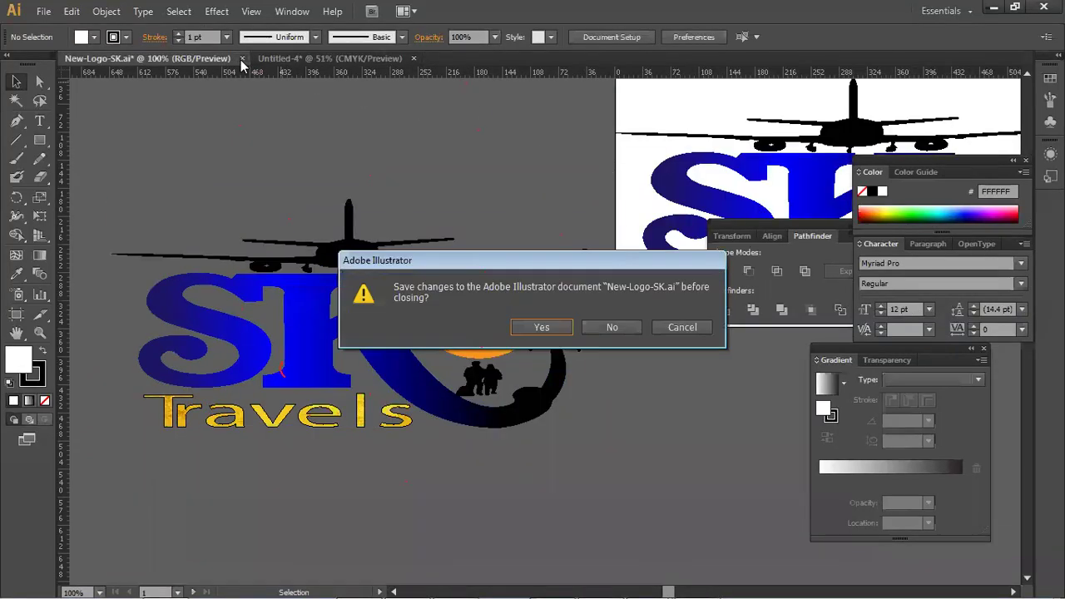
left_click(610, 327)
- Create an 11 × 17 in Tabloid RGB document at 300 ppi and copy the SK Travels logo into it from the CMYK Untitled-4
left_click(336, 425)
left_click_drag(362, 238, 381, 290)
left_click(442, 389)
left_click(316, 363)
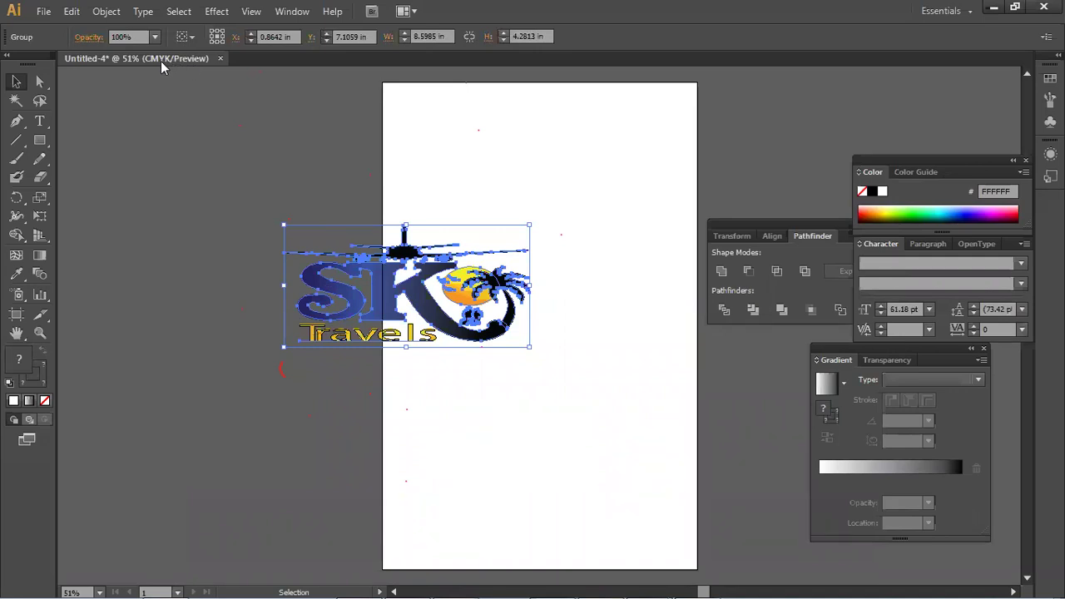
left_click(44, 12)
left_click(59, 32)
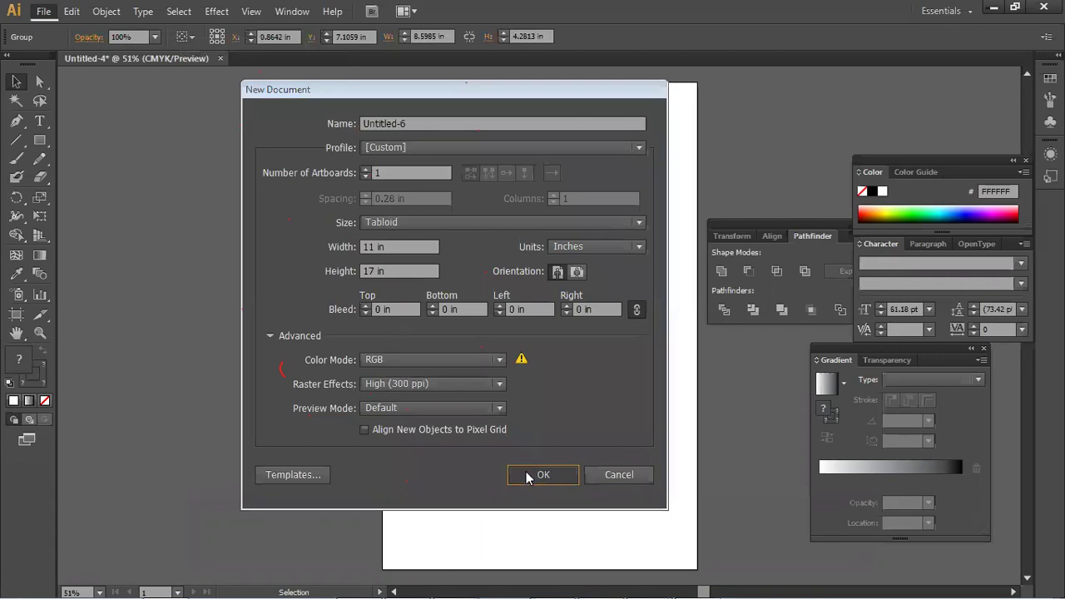
left_click(526, 471)
left_click(134, 59)
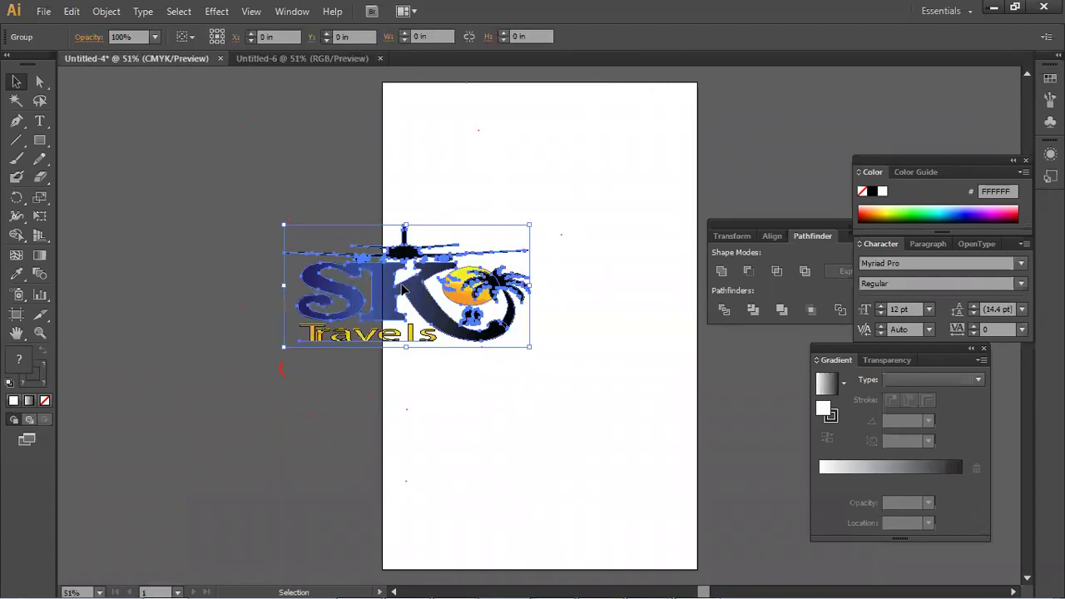
left_click_drag(398, 291, 467, 248)
left_click(419, 289)
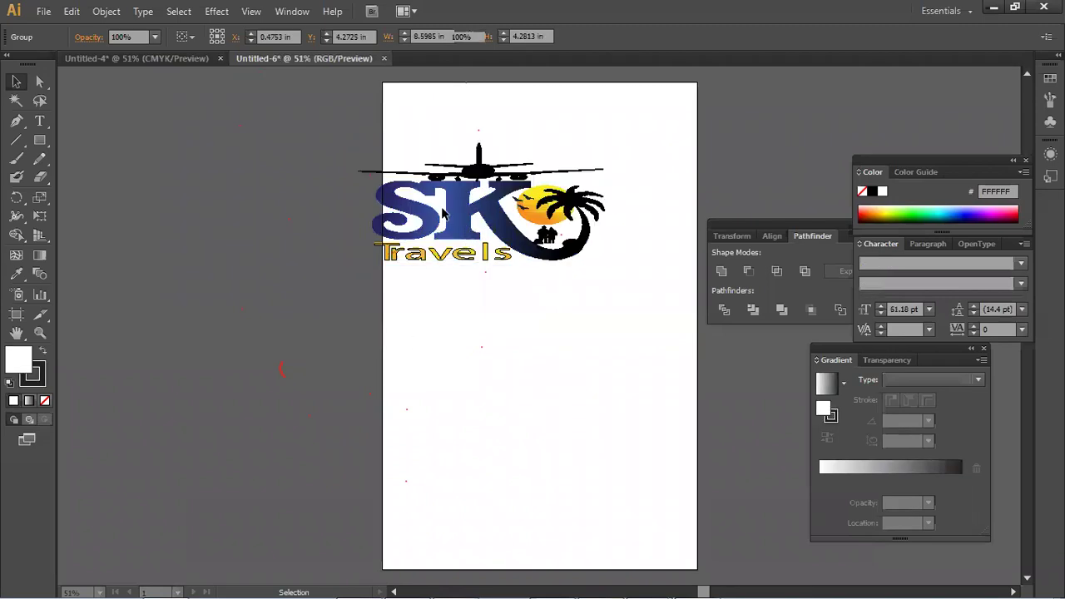
- Close Untitled-6 and Untitled-4 without saving their changes
left_click(381, 59)
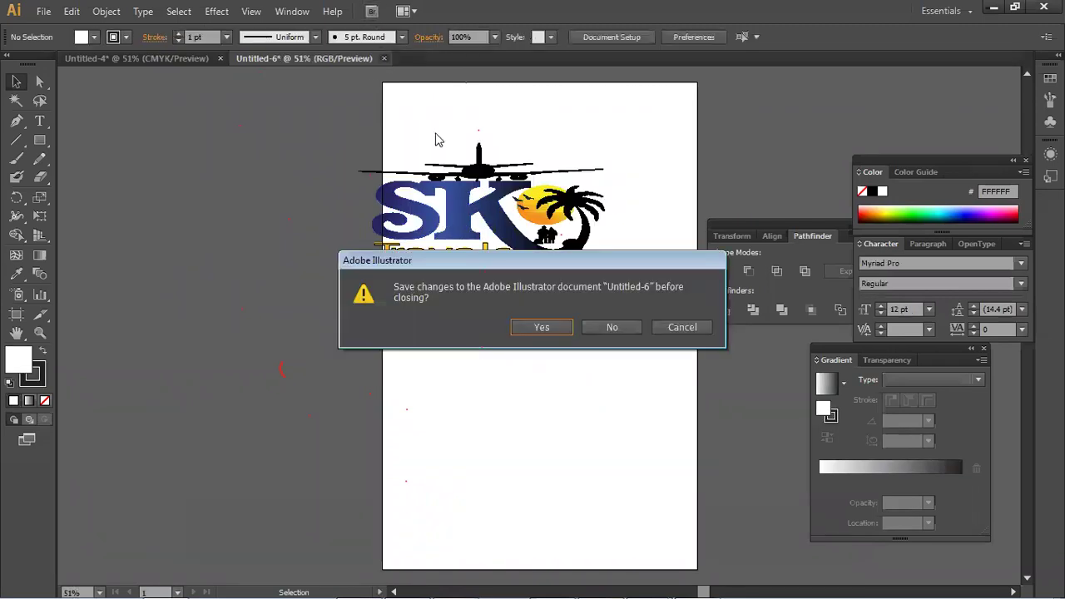
left_click(585, 327)
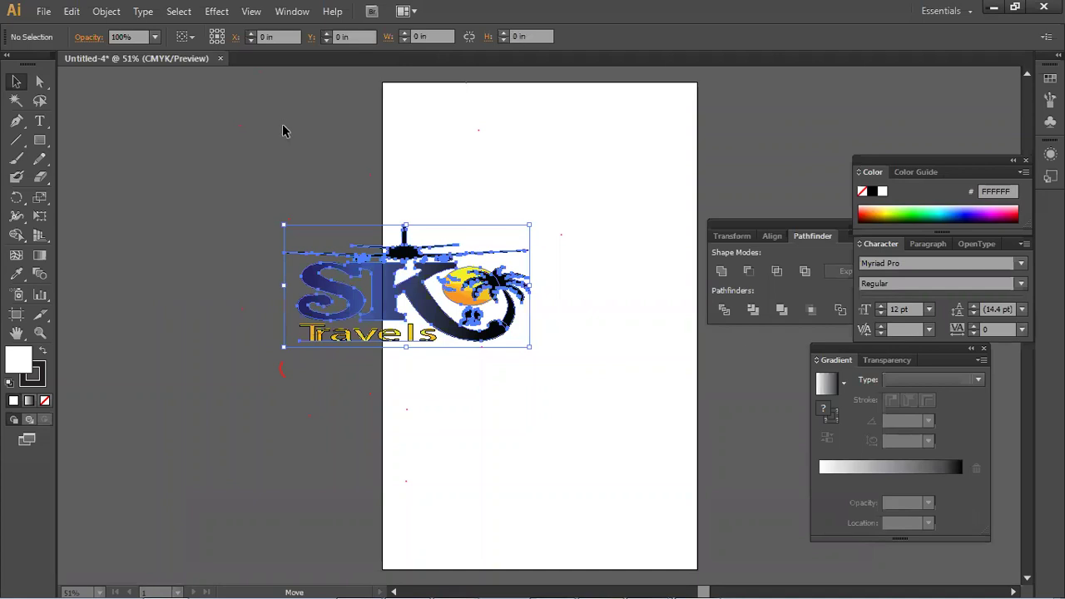
left_click(219, 59)
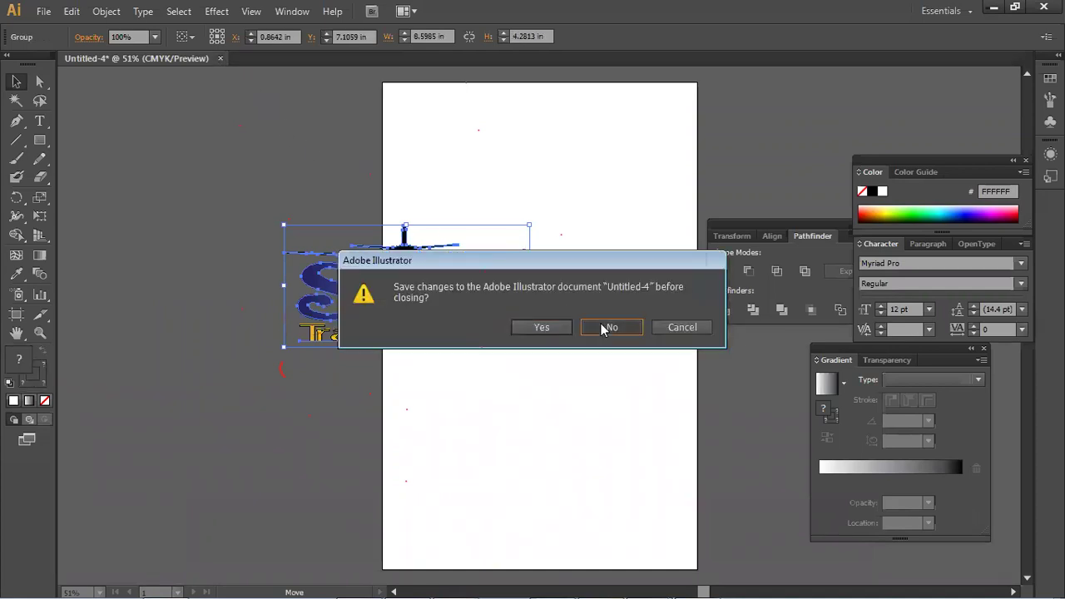
left_click(607, 325)
- Reopen the downloaded New-Logo-SK.ai from Firefox despite its missing fonts and maximize the Illustrator window
double_click(773, 10)
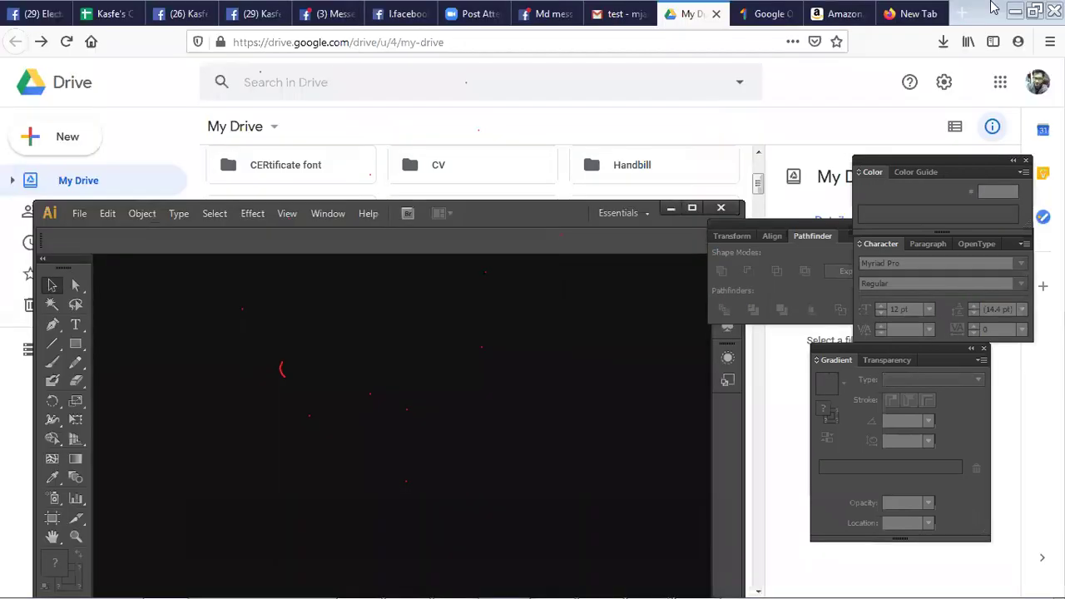
left_click(943, 41)
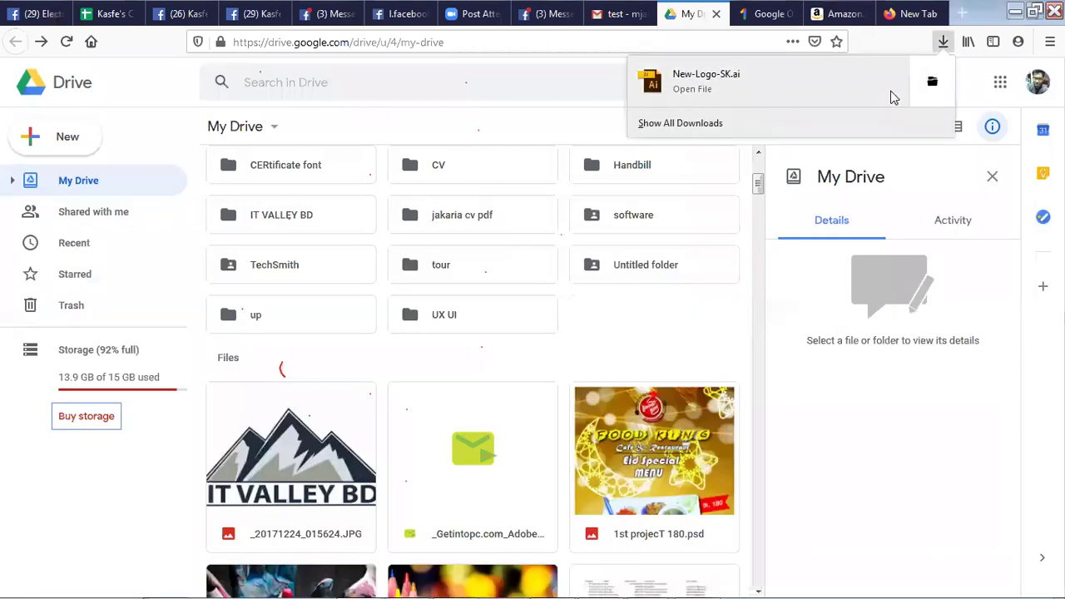
left_click(829, 92)
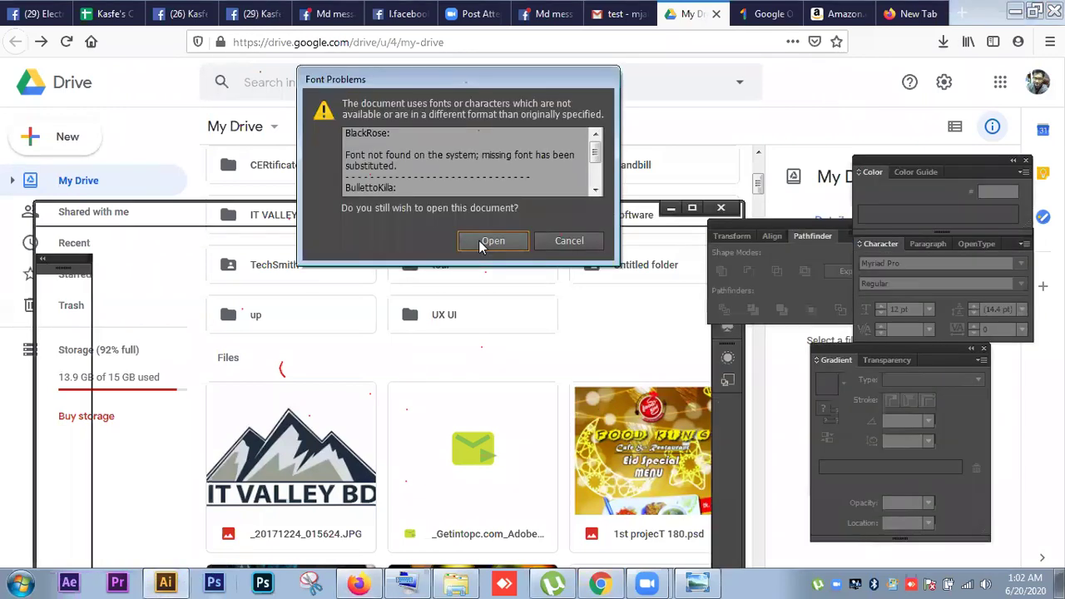
left_click(481, 244)
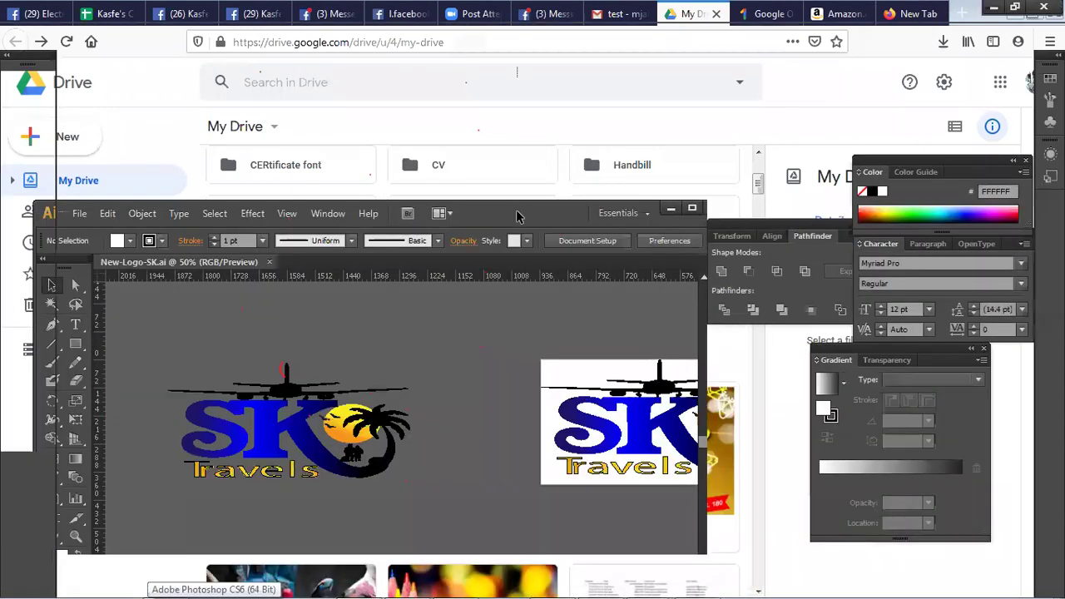
double_click(516, 214)
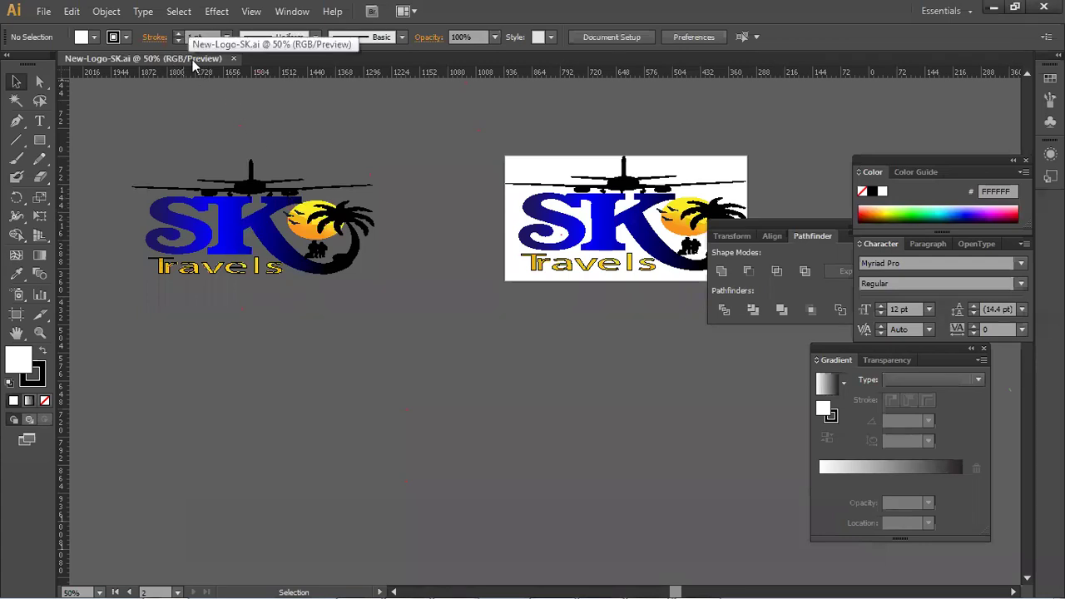
- Create a new Tabloid document, 11 × 17 in, in CMYK colour mode at 300 ppi
left_click(43, 11)
left_click(65, 33)
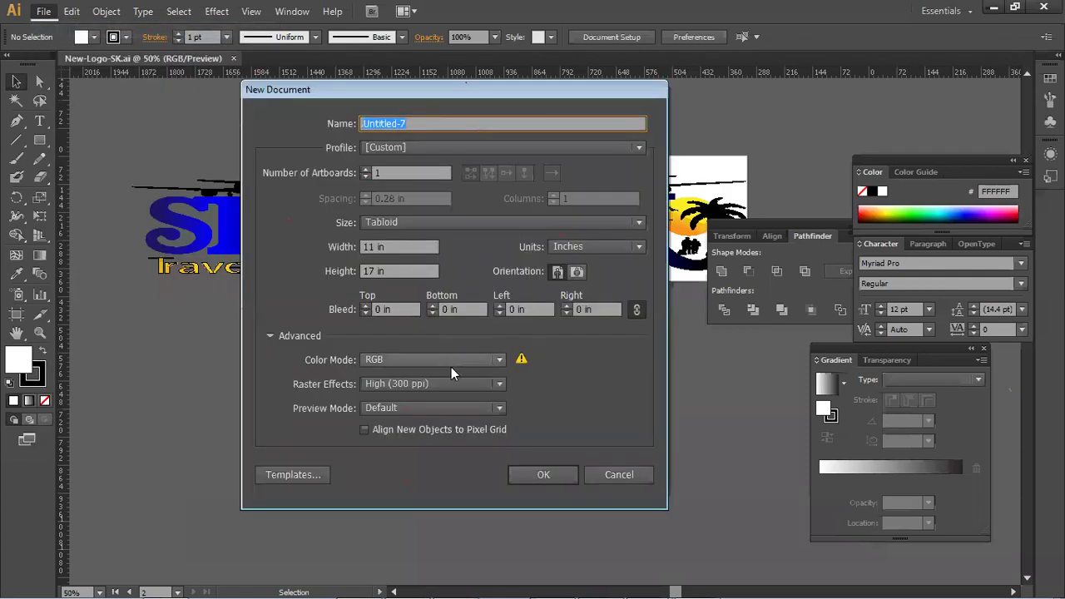
left_click(447, 358)
left_click(430, 376)
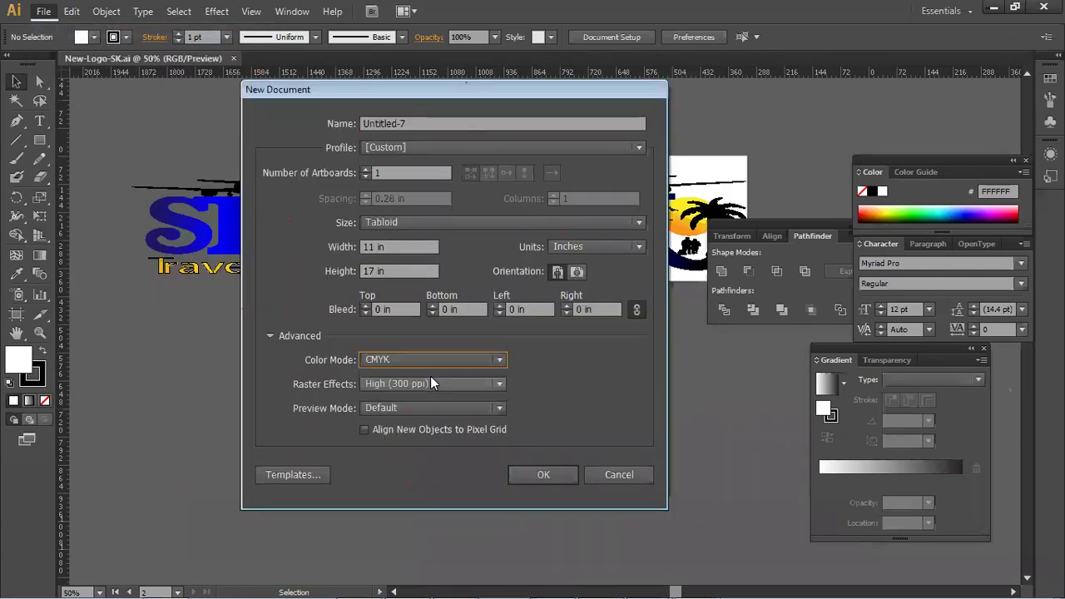
left_click(538, 476)
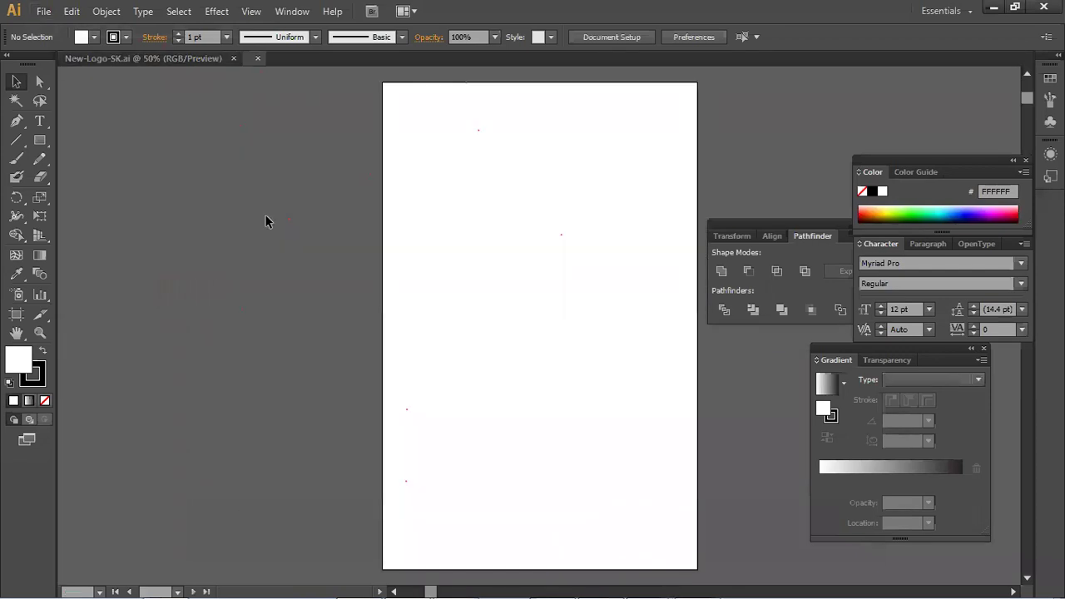
- Create another Tabloid document, 11 × 17 in, this time in RGB colour mode at 300 ppi
left_click(44, 11)
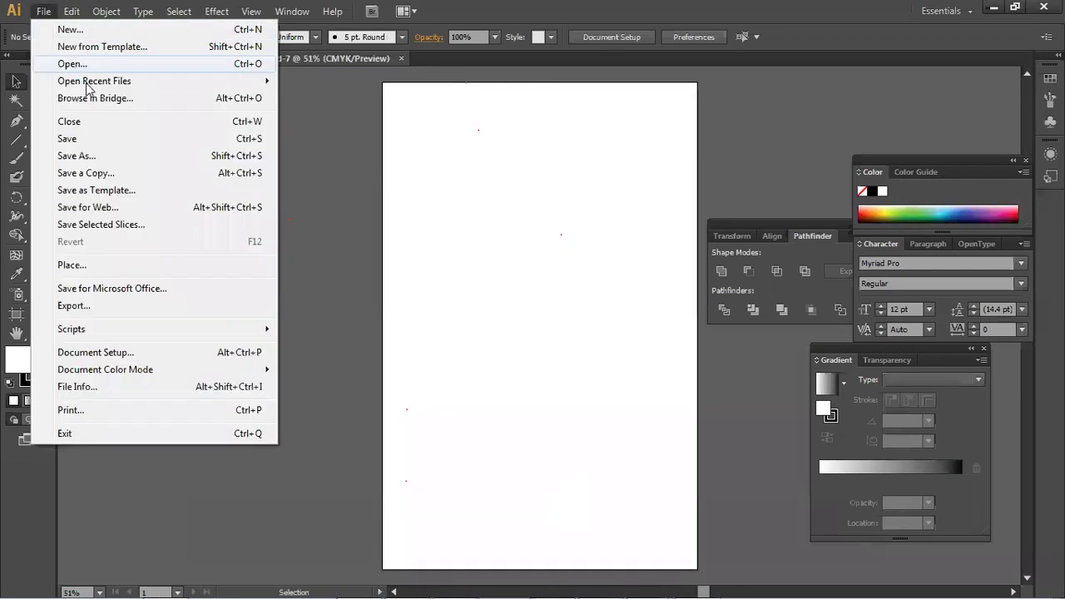
left_click(89, 29)
left_click(379, 360)
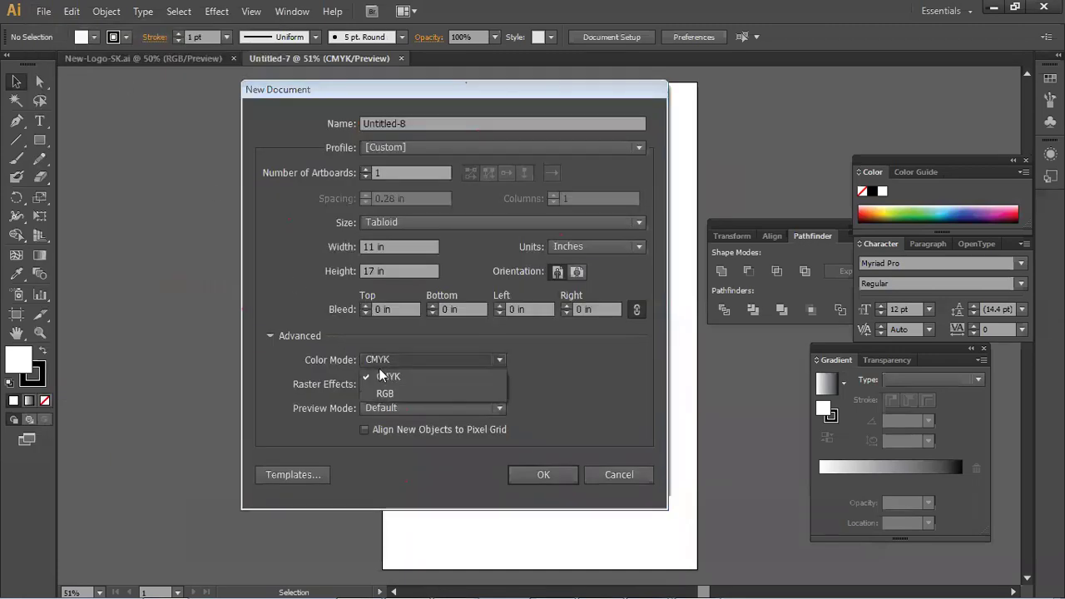
left_click(416, 392)
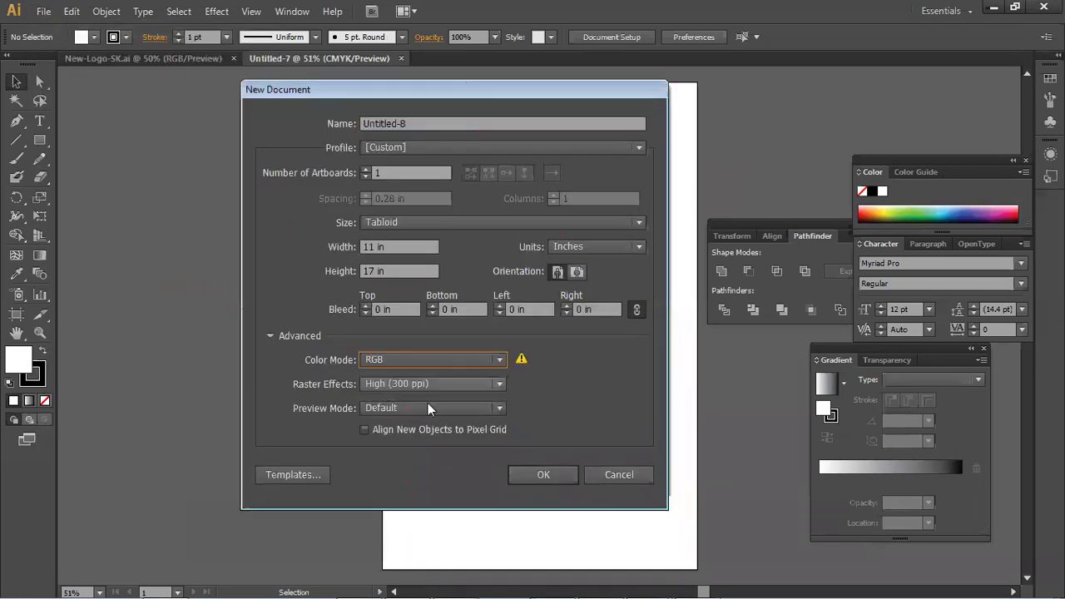
left_click(542, 475)
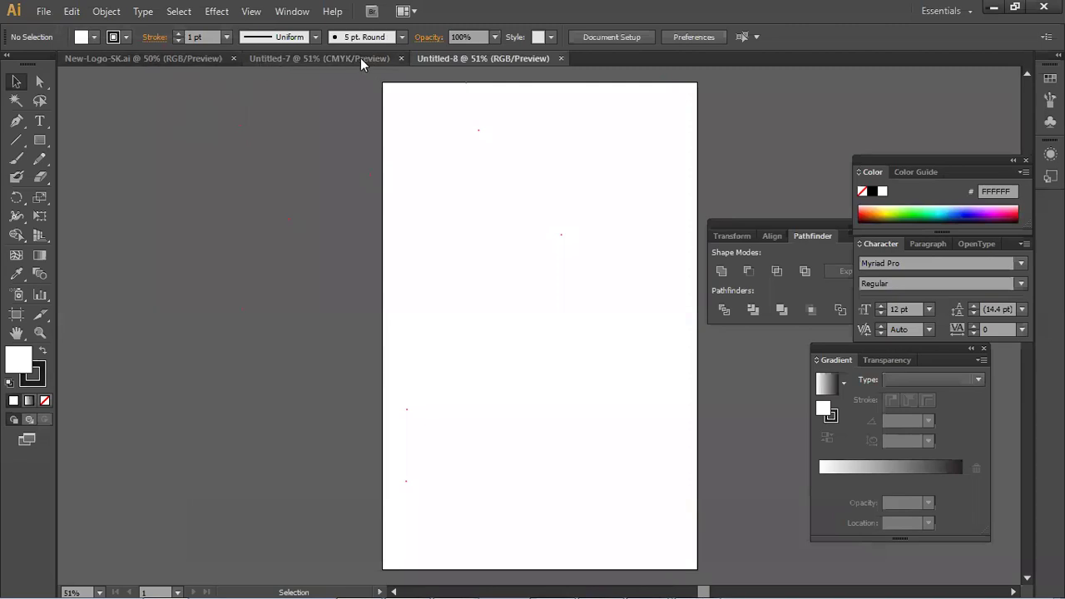
- Copy the SK Travels logo from New-Logo-SK.ai into the CMYK Untitled-7, placing it mid-height across the artboard's left edge
left_click(151, 59)
left_click_drag(275, 238, 312, 62)
left_click_drag(329, 259, 345, 348)
left_click(344, 341)
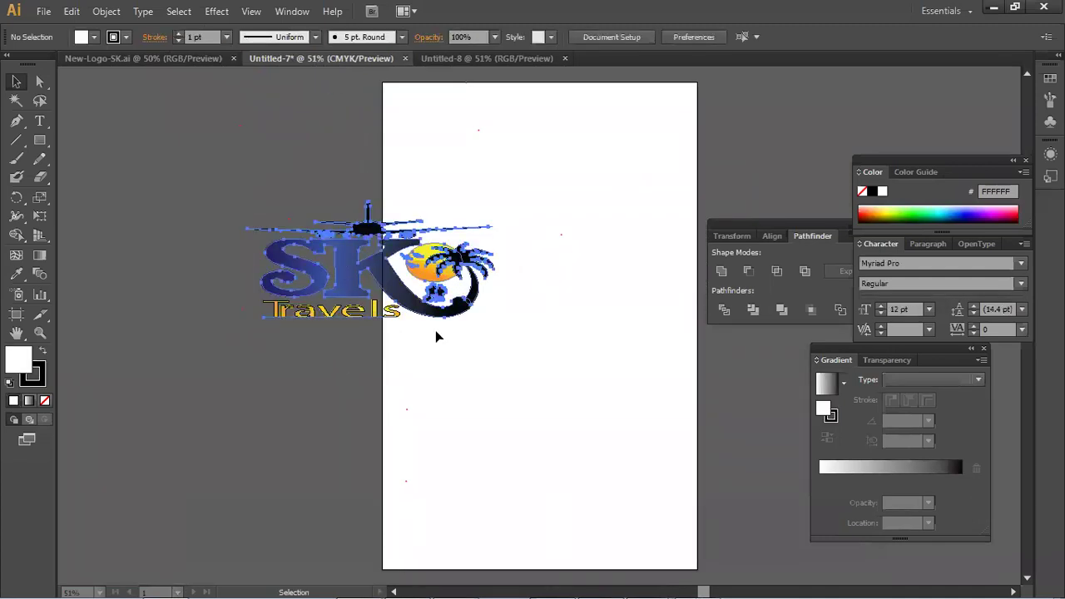
left_click_drag(435, 333, 529, 399)
left_click(205, 195)
- Copy the SK Travels logo from New-Logo-SK.ai into the RGB Untitled-8, placing it in the artboard's upper half, and deselect it
left_click(161, 56)
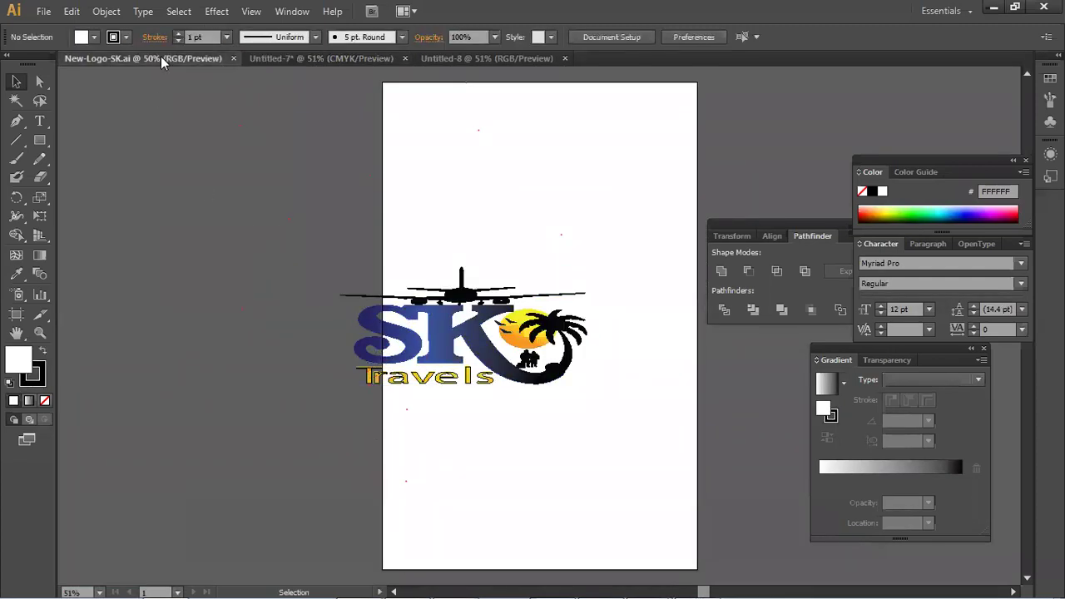
left_click_drag(262, 229, 465, 307)
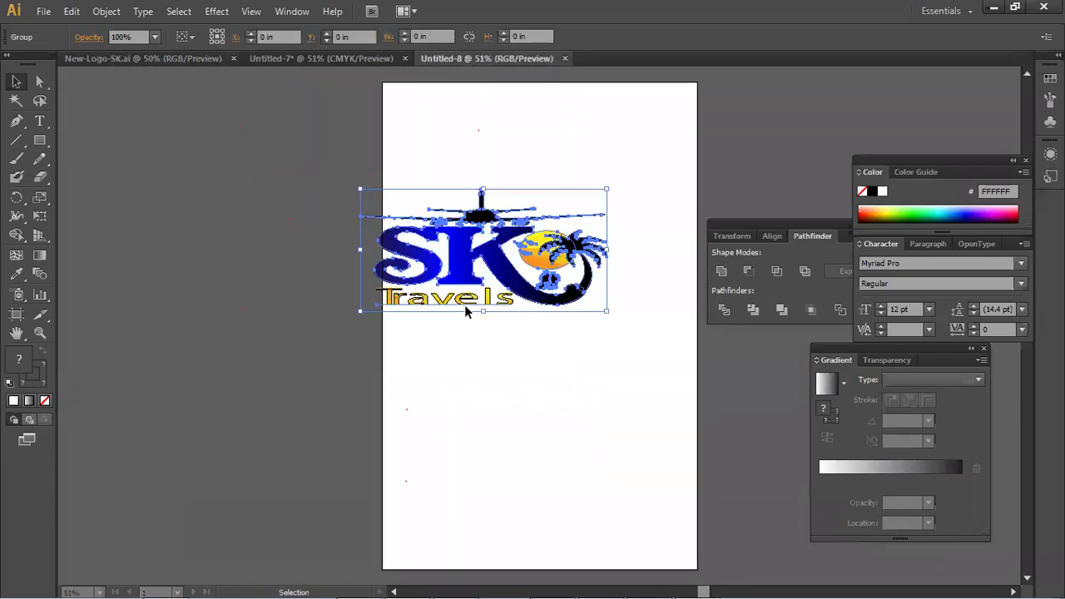
left_click(312, 353)
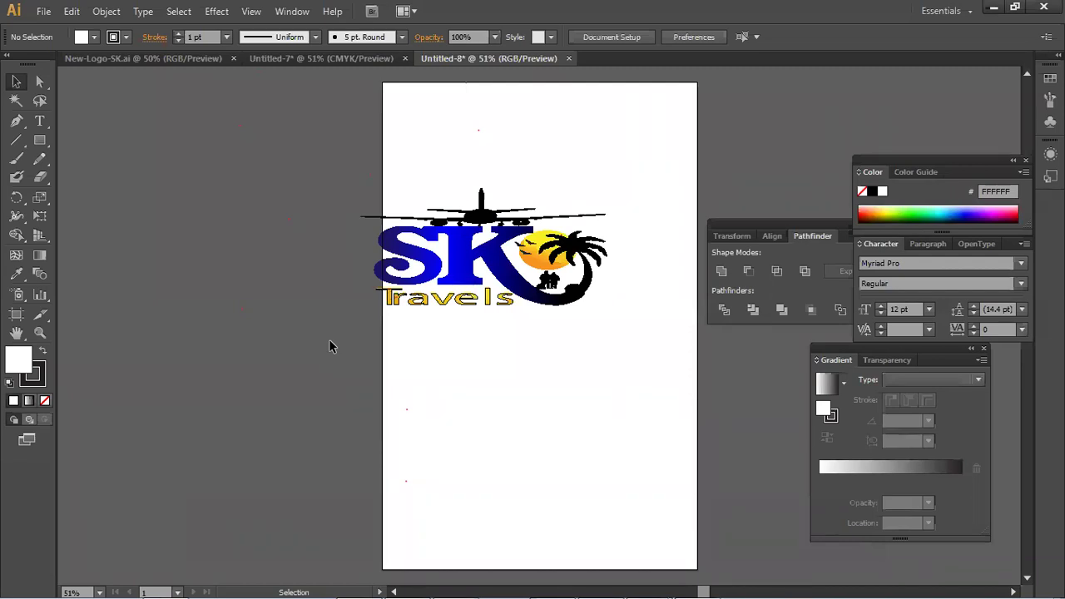
- Compare the SK Travels logo's colours between the CMYK Untitled-7 and the RGB Untitled-8
left_click_drag(329, 346, 384, 189)
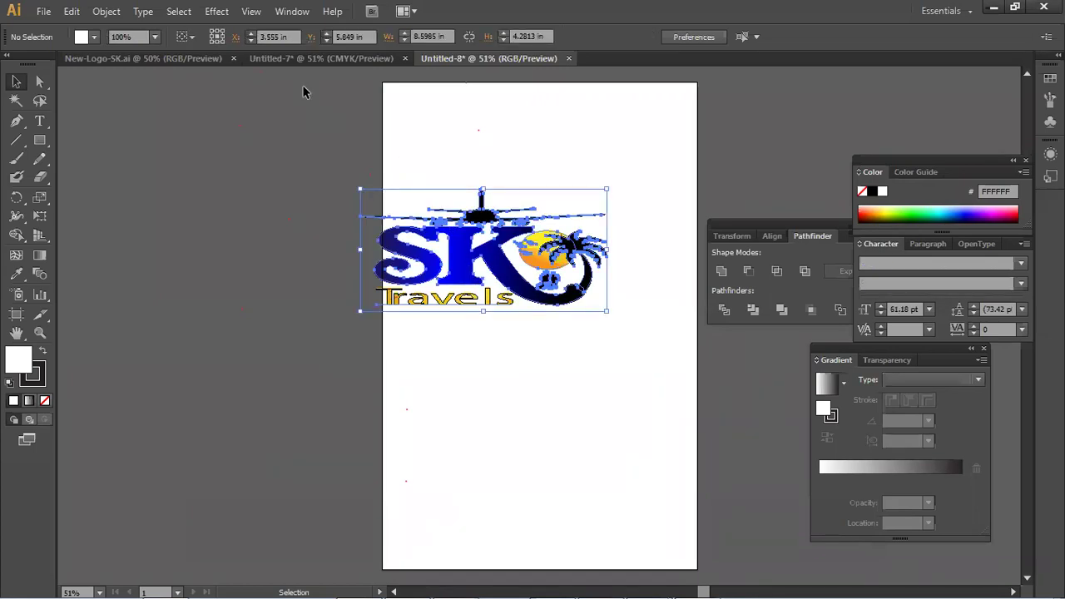
left_click(317, 60)
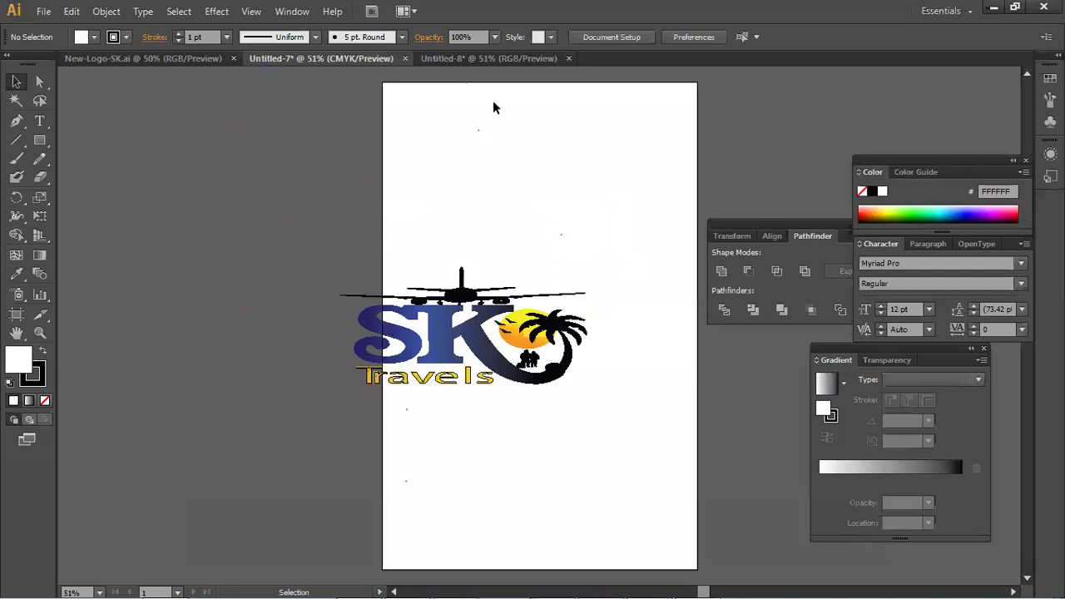
left_click(493, 61)
key("ctrl+g")
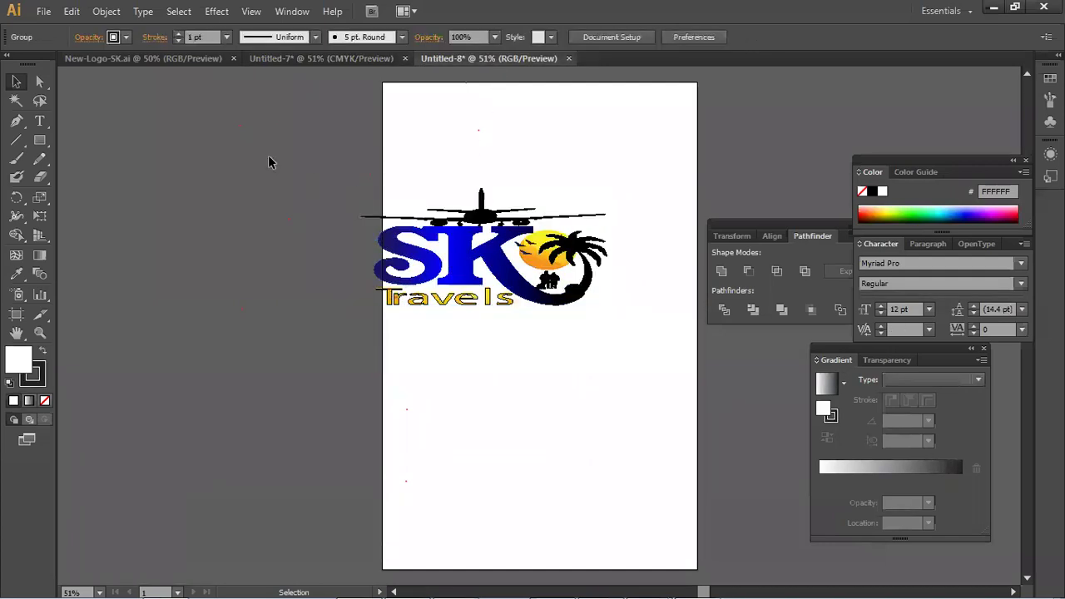
- Examine the colour model and resolution choices for rasterizing the SK Travels logo in the RGB Untitled-8
left_click(466, 287)
left_click(106, 11)
left_click(168, 213)
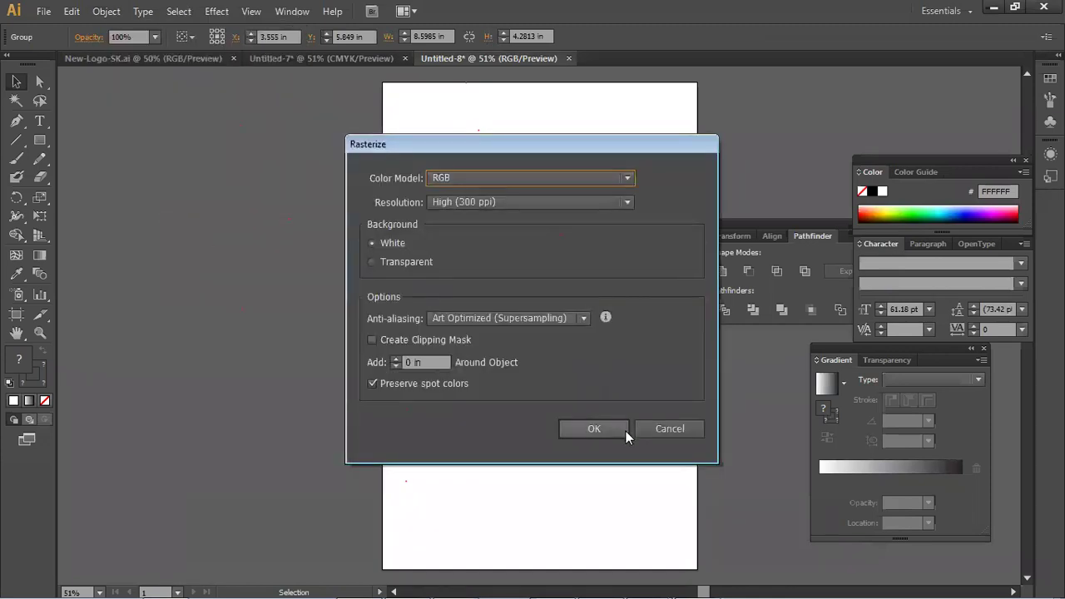
left_click(504, 178)
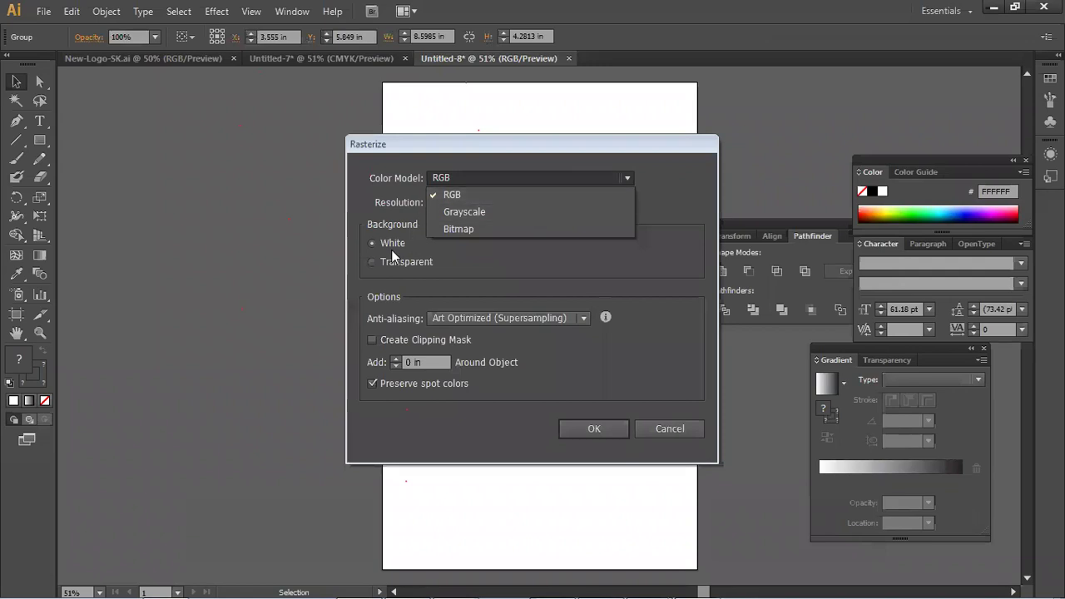
left_click(324, 221)
left_click(478, 206)
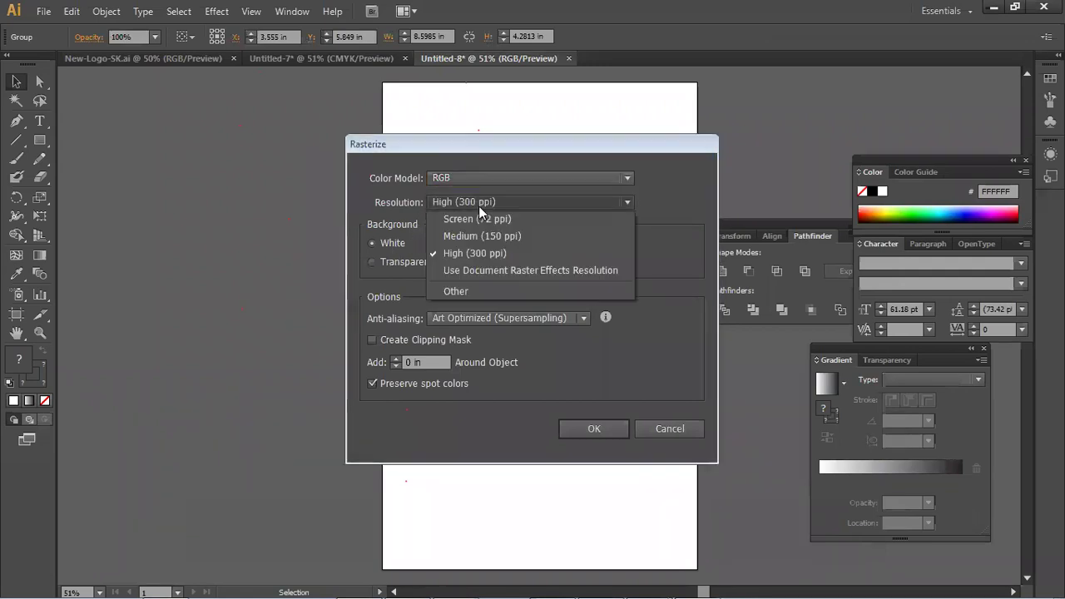
left_click(344, 185)
- Try the Grayscale and Bitmap colour models with a transparent background for rasterizing the logo, and cancel
left_click(429, 179)
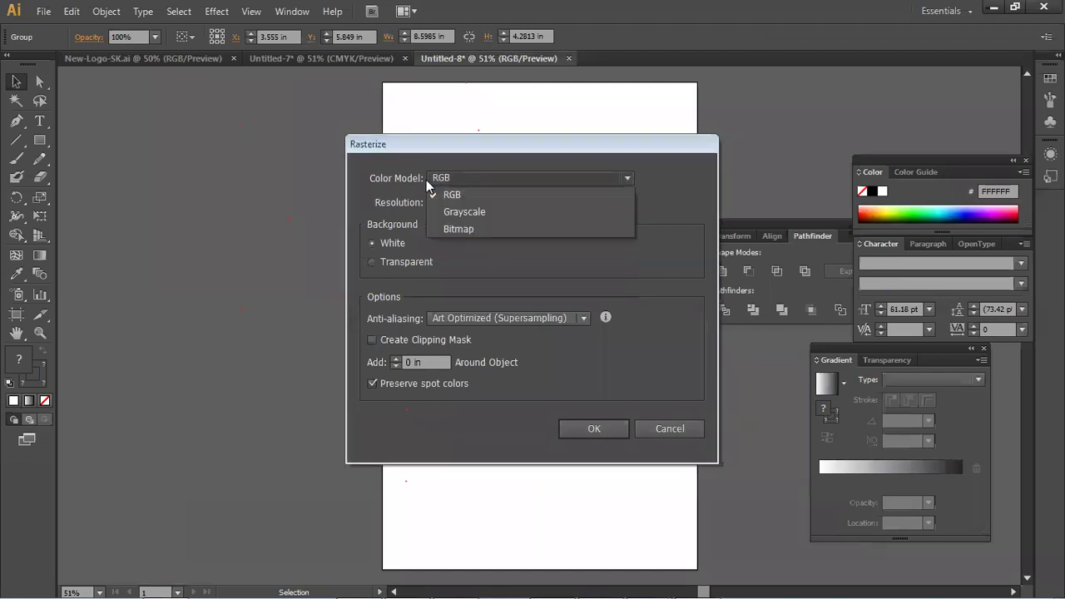
left_click(495, 211)
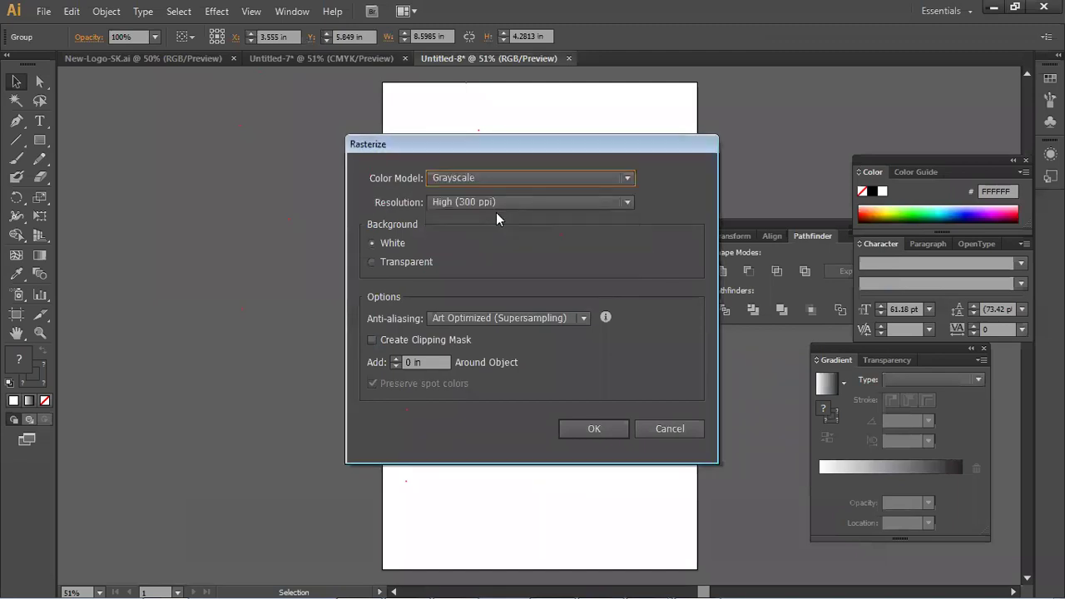
left_click(486, 175)
left_click(482, 228)
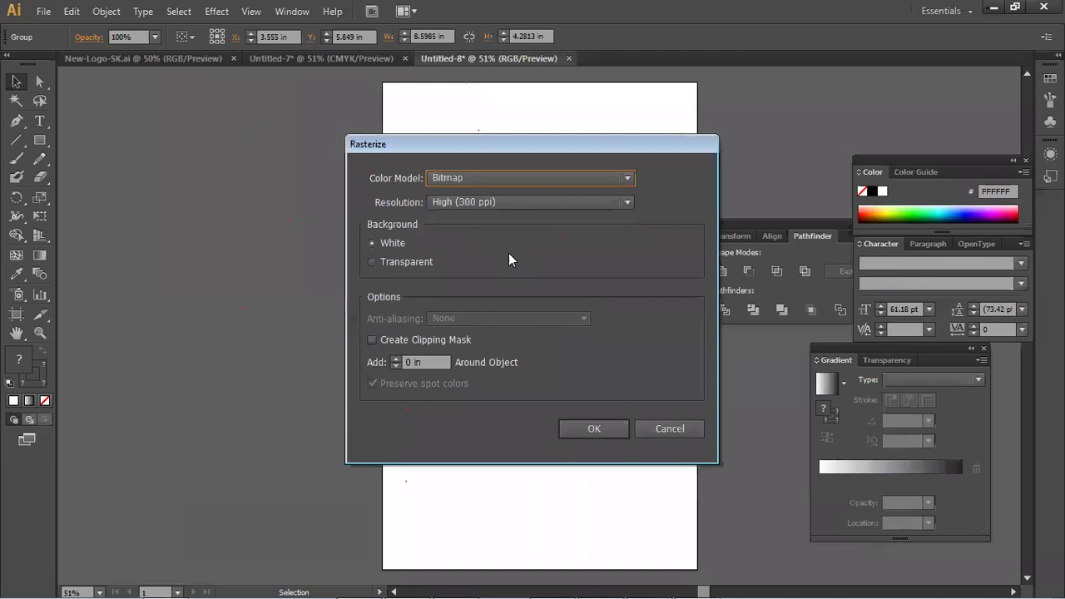
left_click(406, 260)
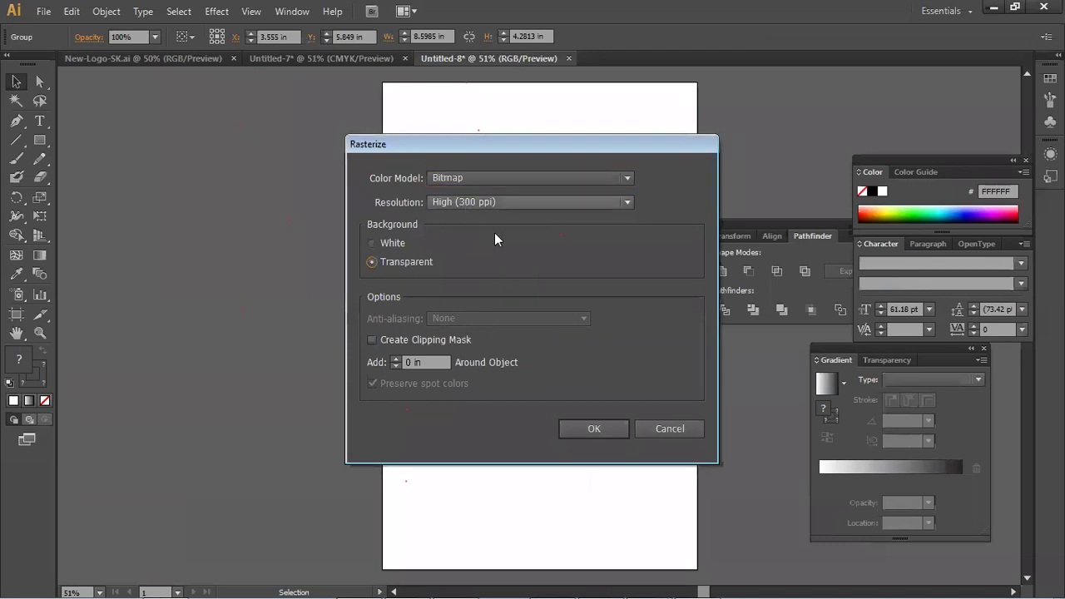
key("Escape")
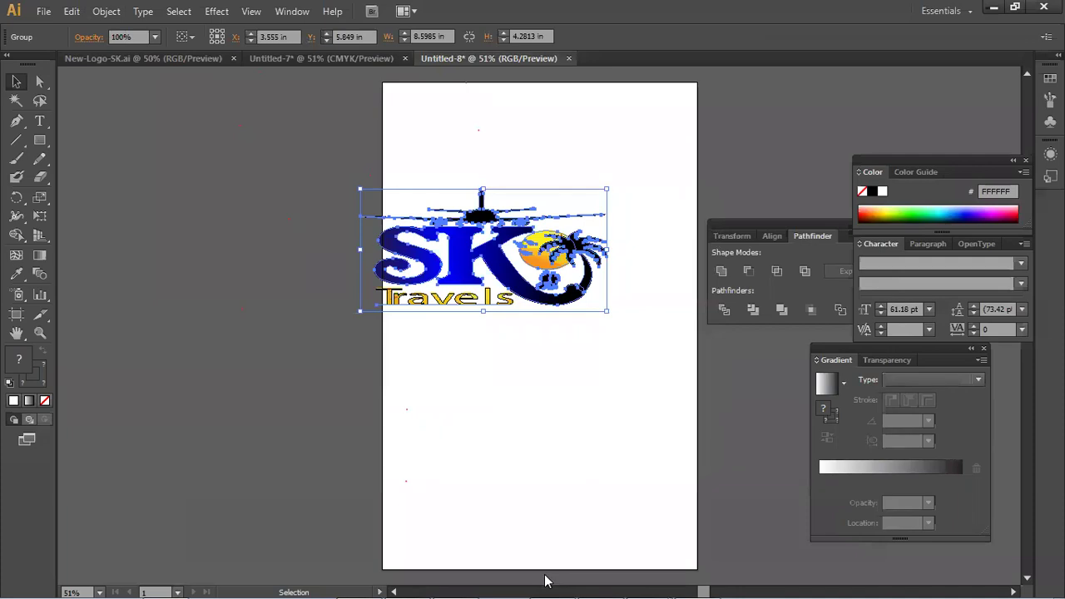
- Expand the logo's appearance in Untitled-8 and copy the SK part into the upper half of the CMYK Untitled-7
left_click(44, 11)
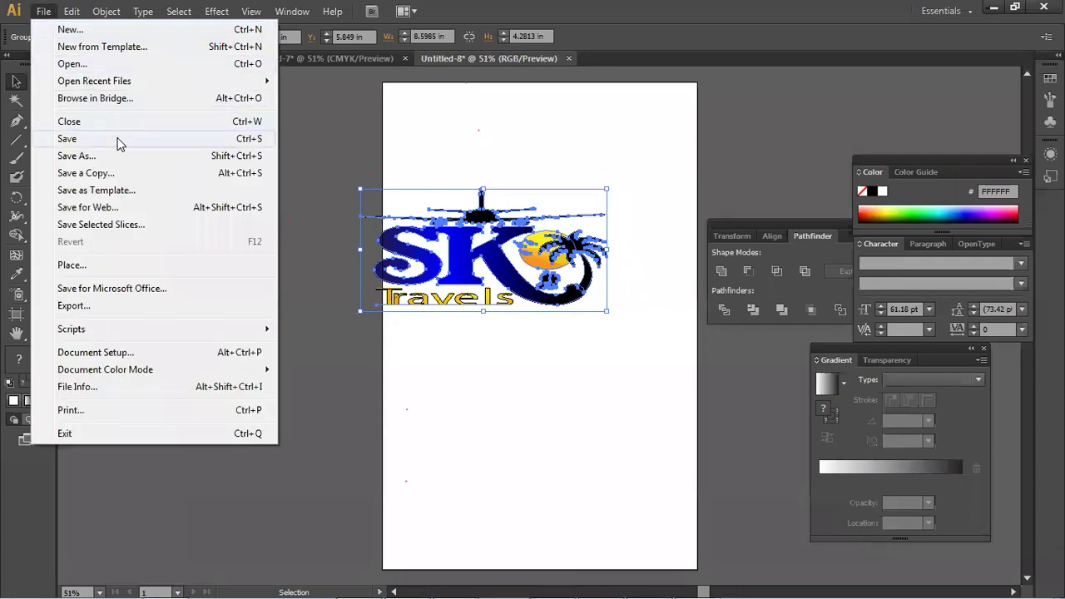
key("Escape")
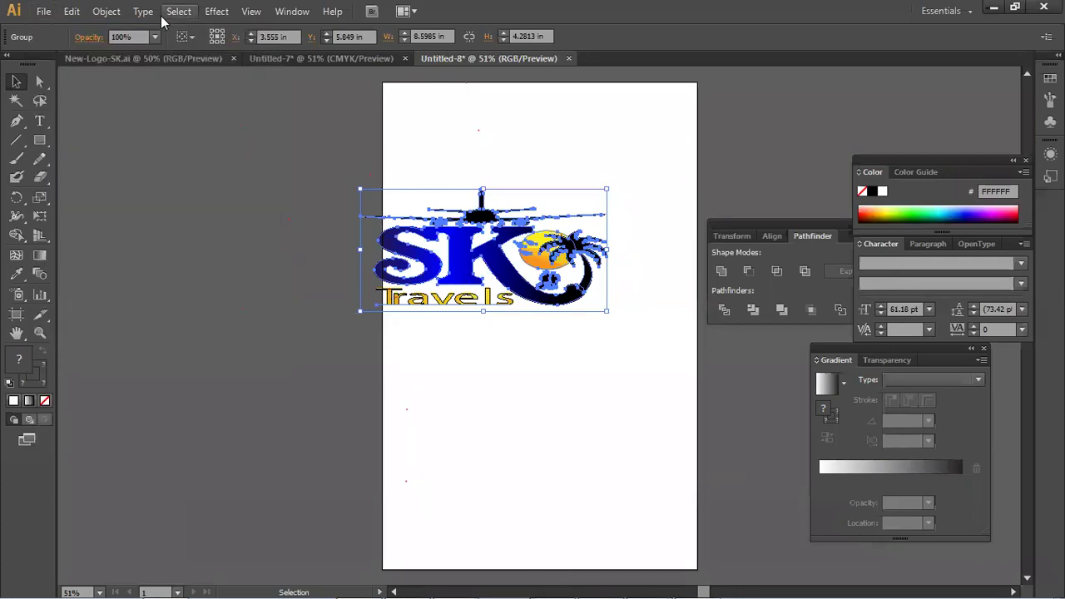
left_click(107, 12)
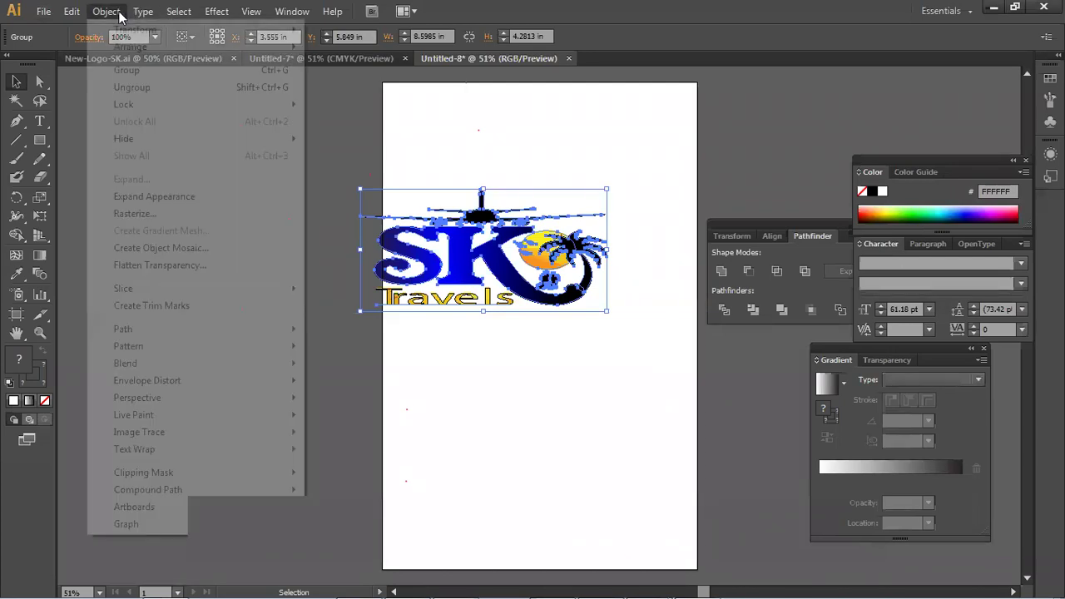
left_click(186, 196)
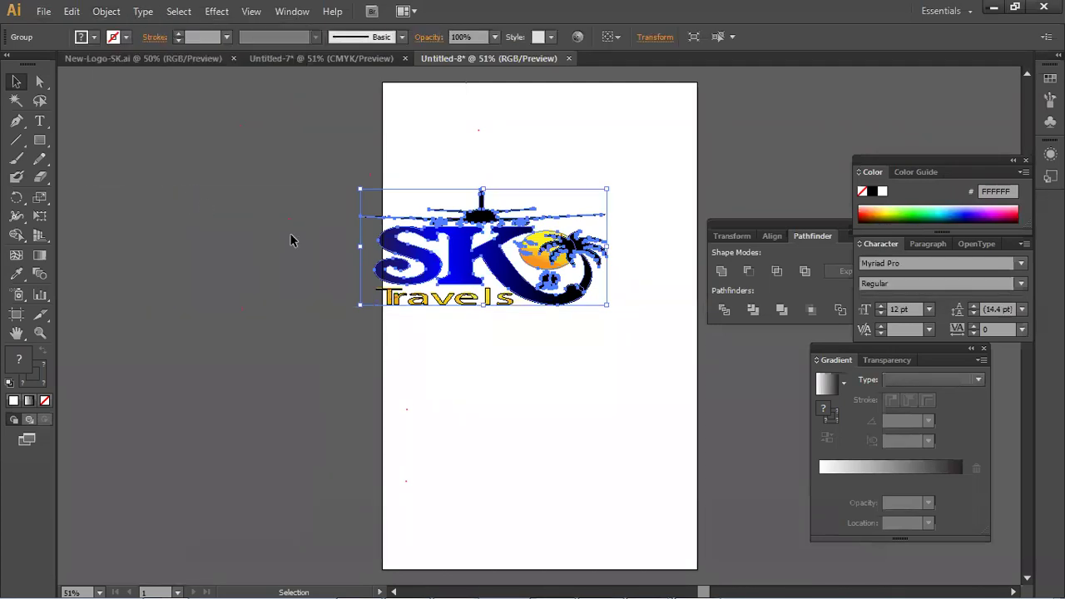
left_click_drag(468, 262, 500, 195)
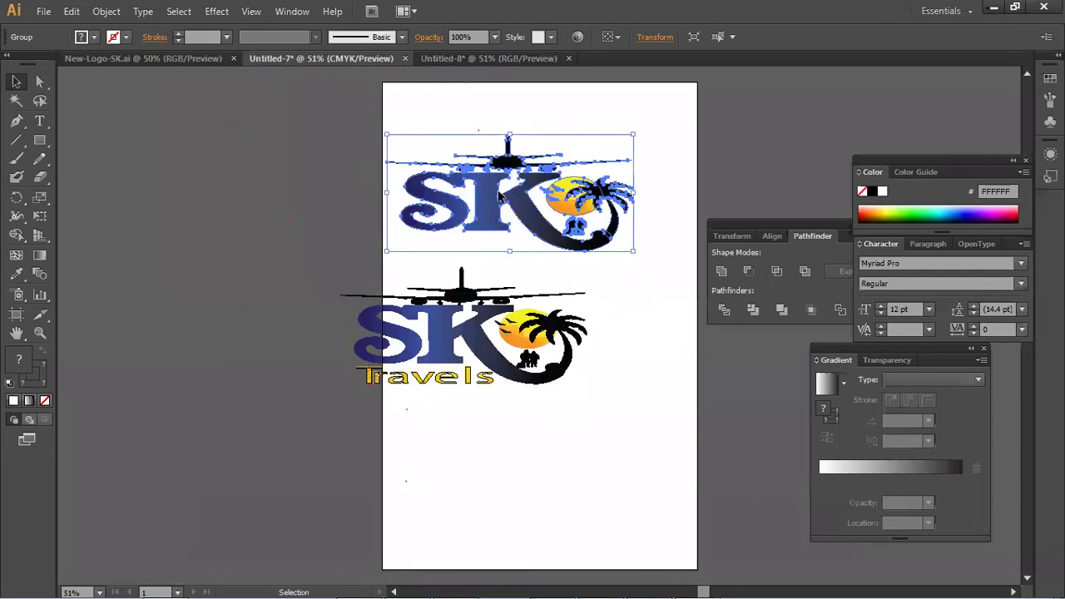
- Expand the fill of the selected logo in Untitled-8, with gradients expanded to 255 objects
left_click(468, 60)
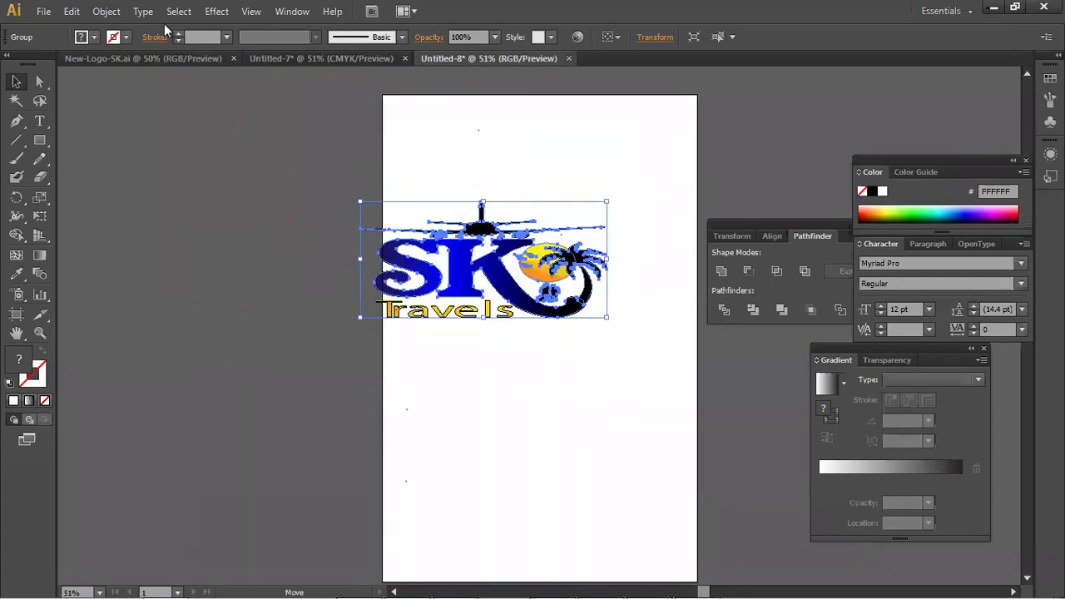
left_click(108, 11)
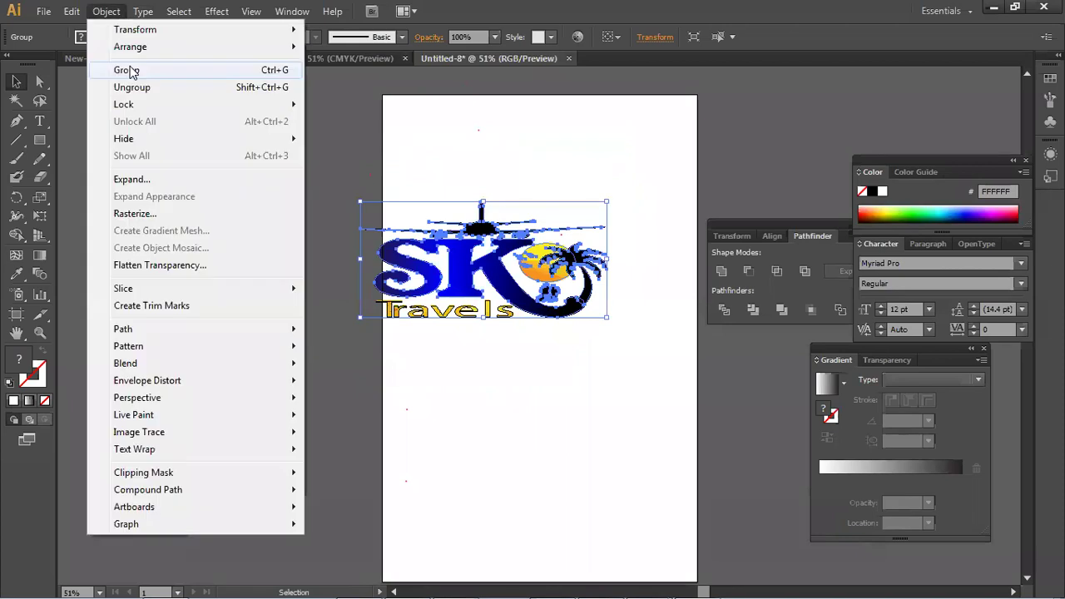
left_click(172, 184)
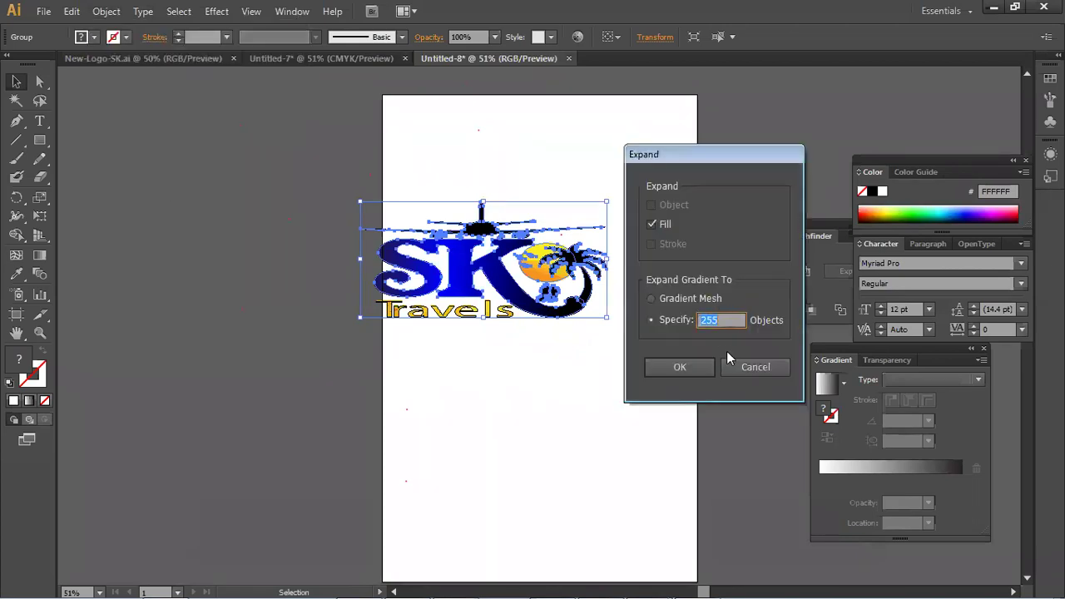
left_click(676, 371)
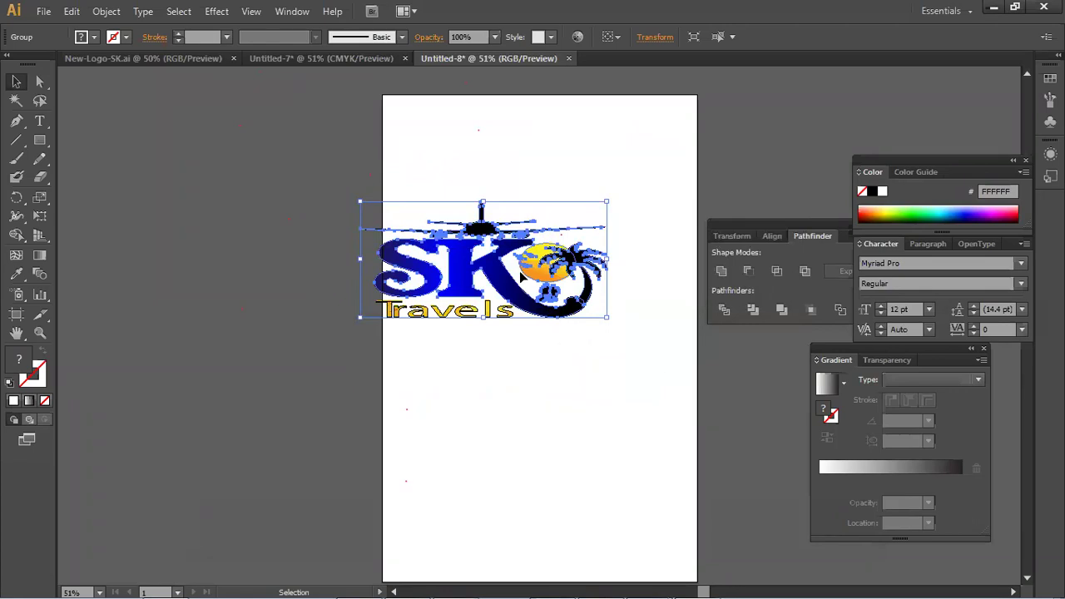
- Copy the expanded logo into Untitled-7 twice, over the artboard's upper left edge and across its lower left edge, and deselect
left_click_drag(509, 243, 364, 264)
left_click(285, 333)
left_click(292, 350)
left_click(435, 59)
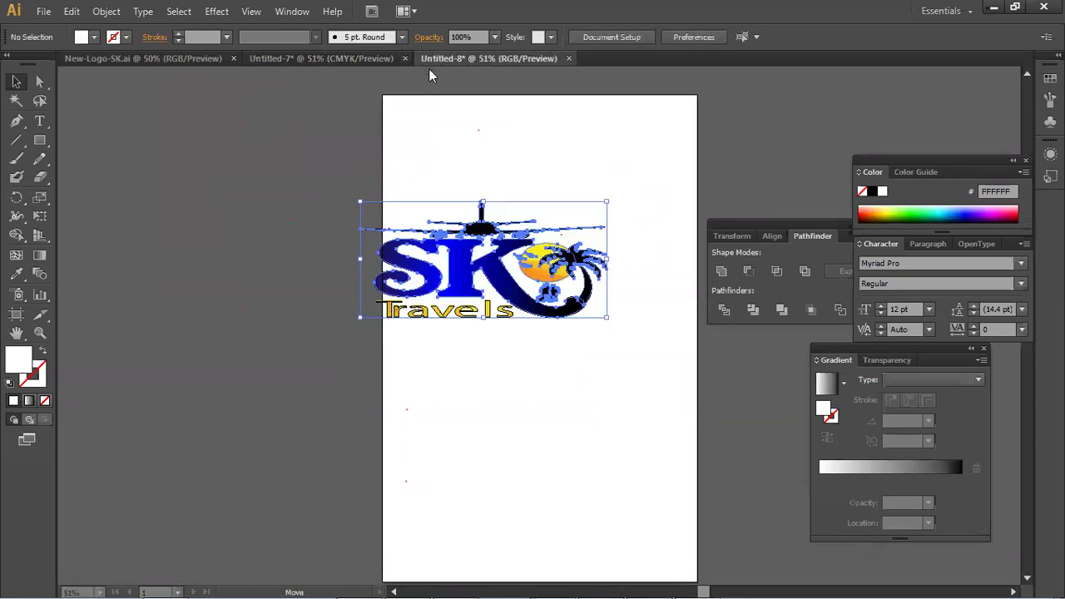
left_click_drag(467, 270, 279, 62)
left_click_drag(307, 431, 518, 419)
left_click(518, 419)
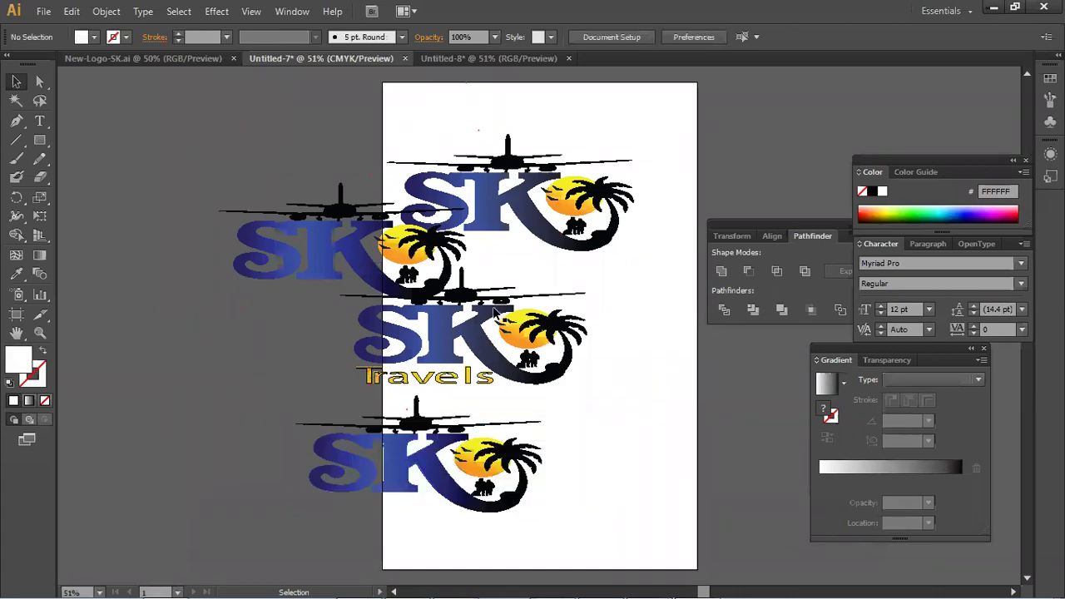
- Examine the colour model, anti-aliasing and resolution choices for rasterizing the expanded logo in Untitled-8, and leave without rasterizing
left_click(496, 59)
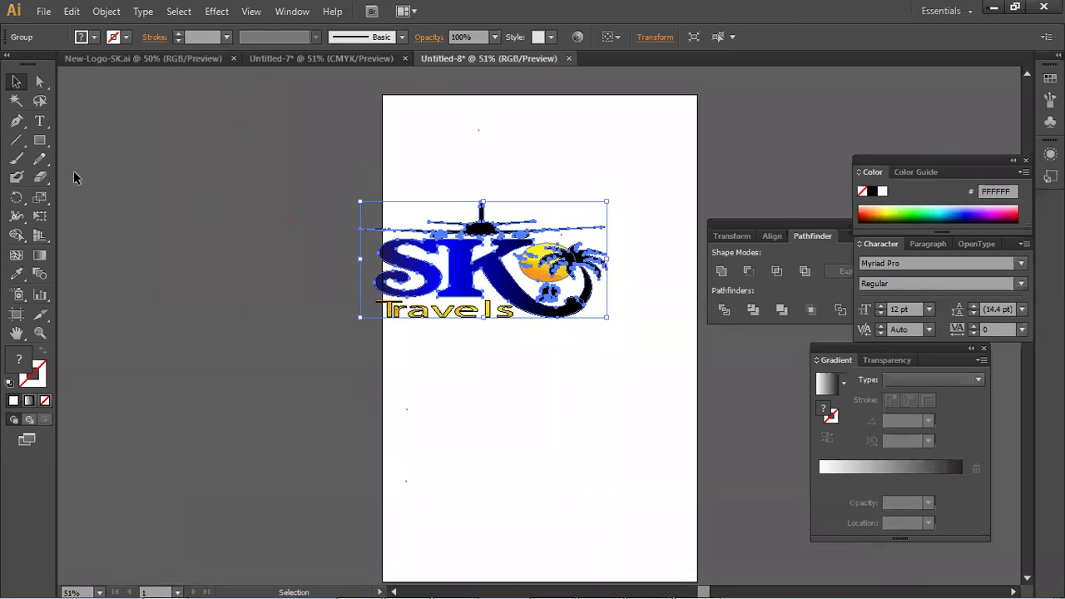
left_click(106, 11)
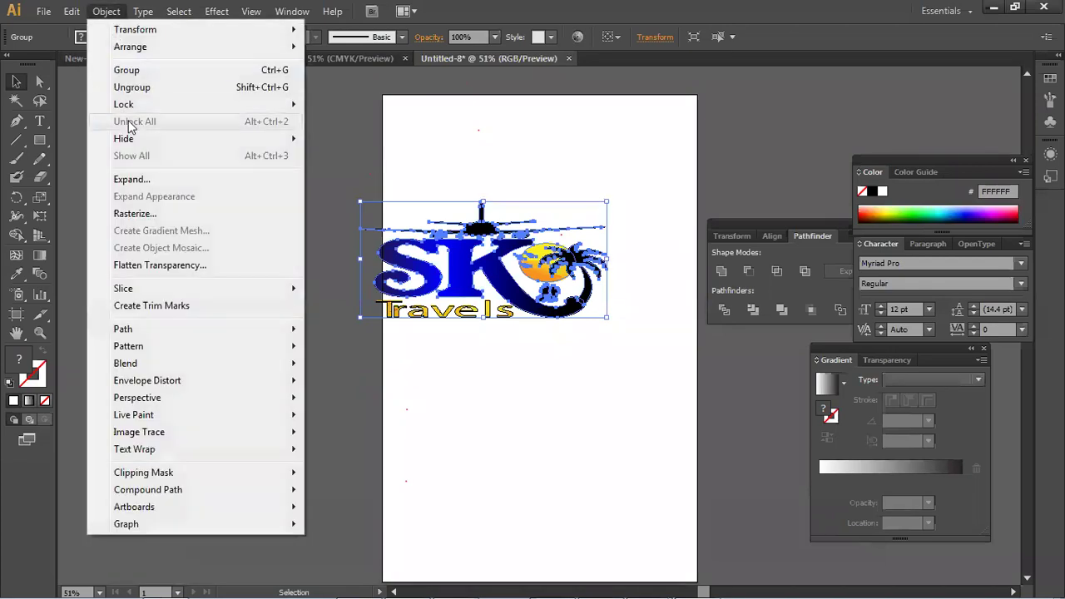
left_click(159, 220)
left_click(482, 176)
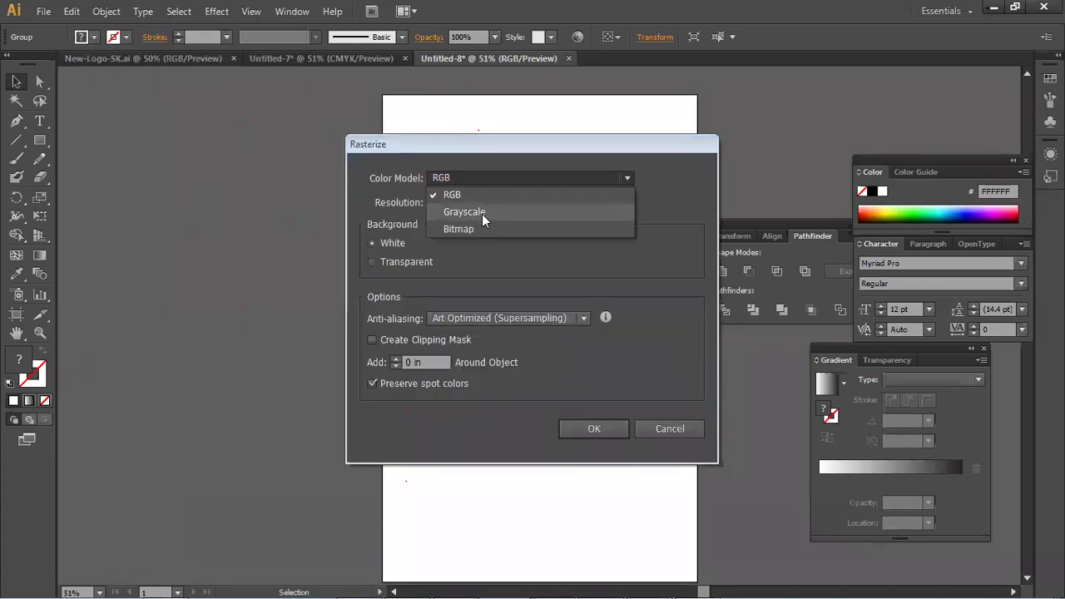
left_click(463, 157)
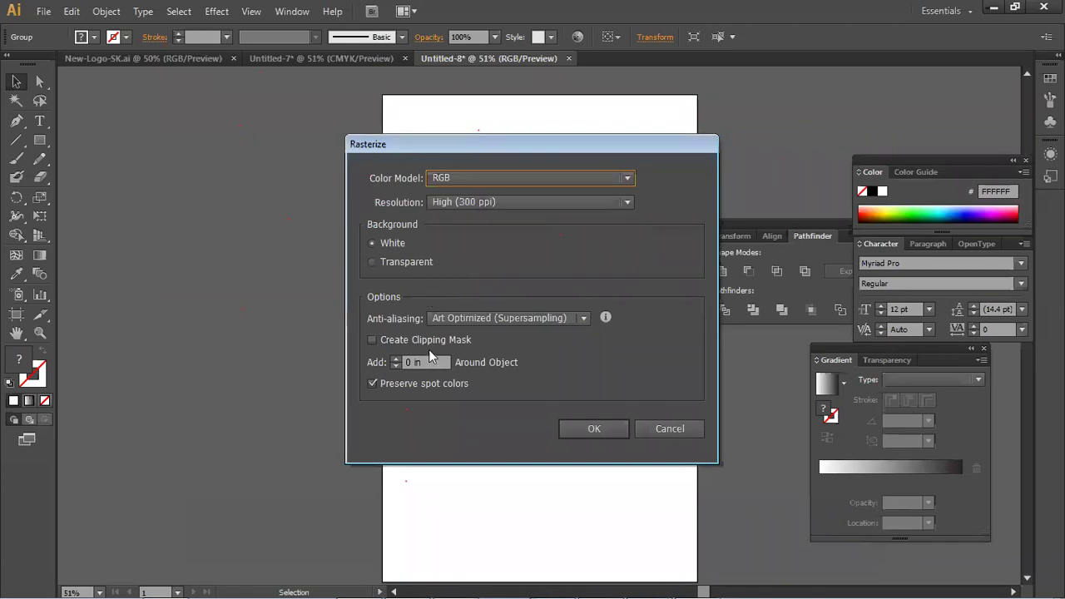
left_click(510, 316)
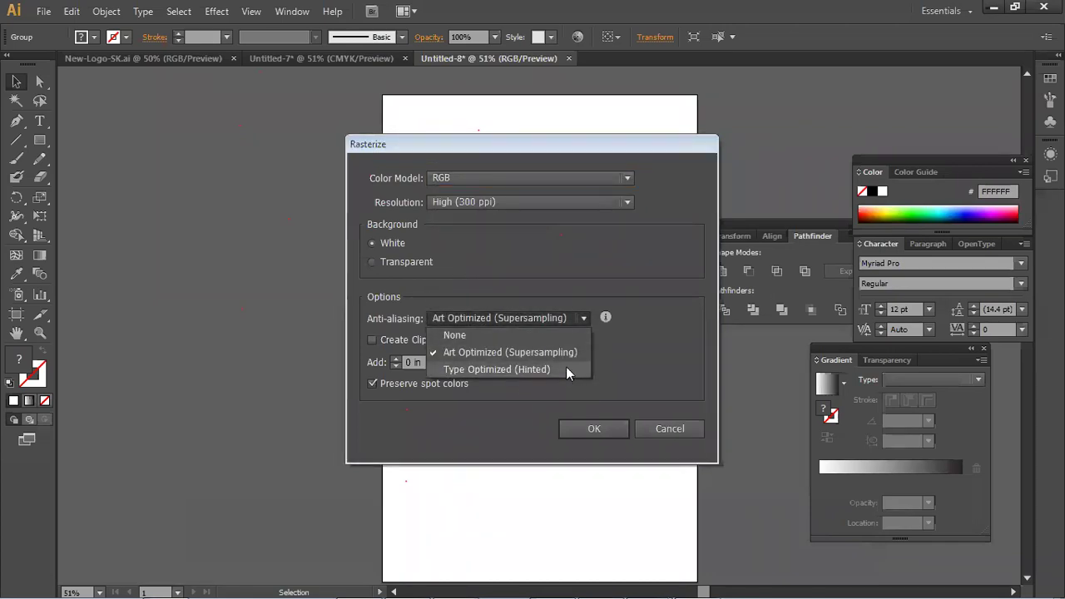
left_click(427, 256)
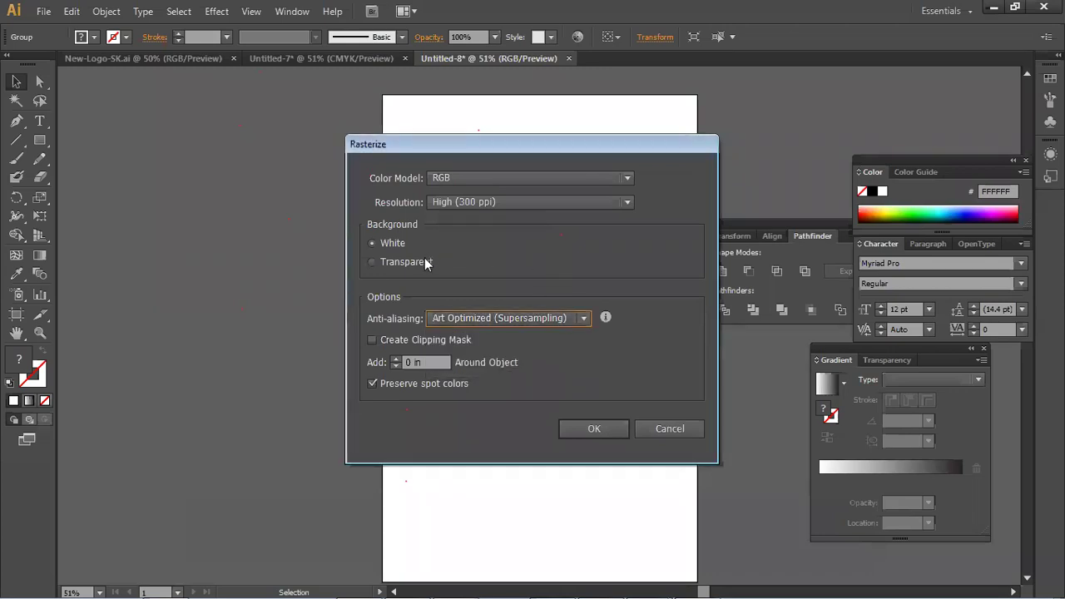
left_click(510, 203)
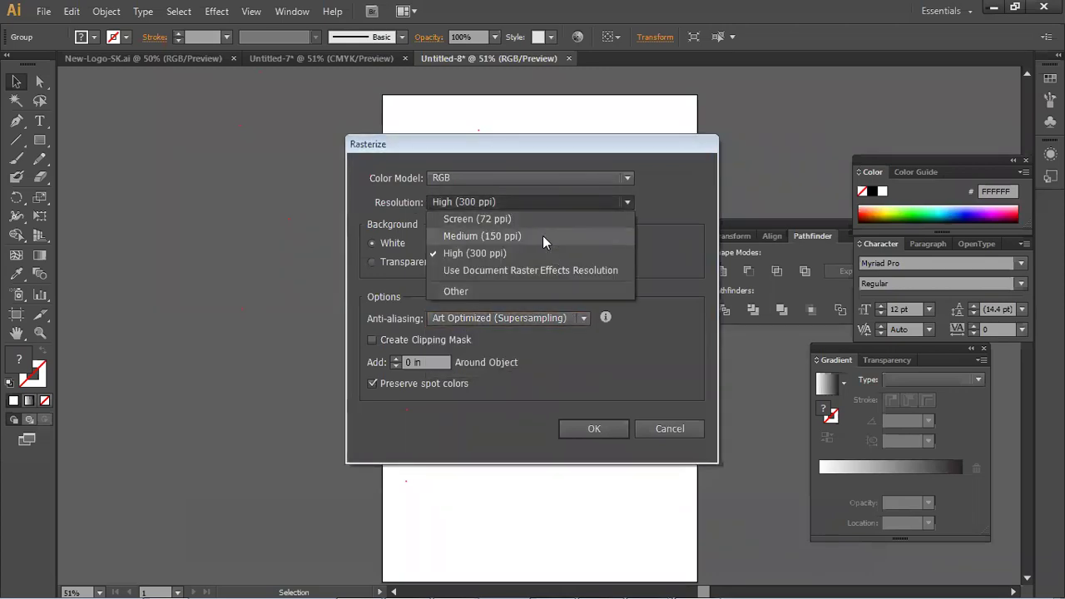
left_click(657, 349)
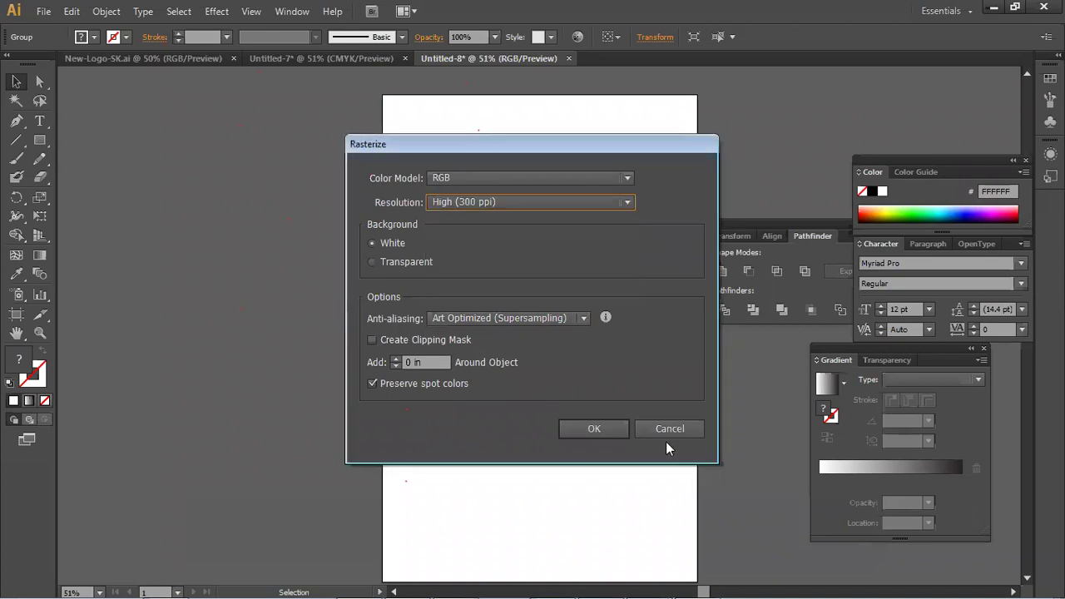
left_click(668, 428)
key("ctrl+z")
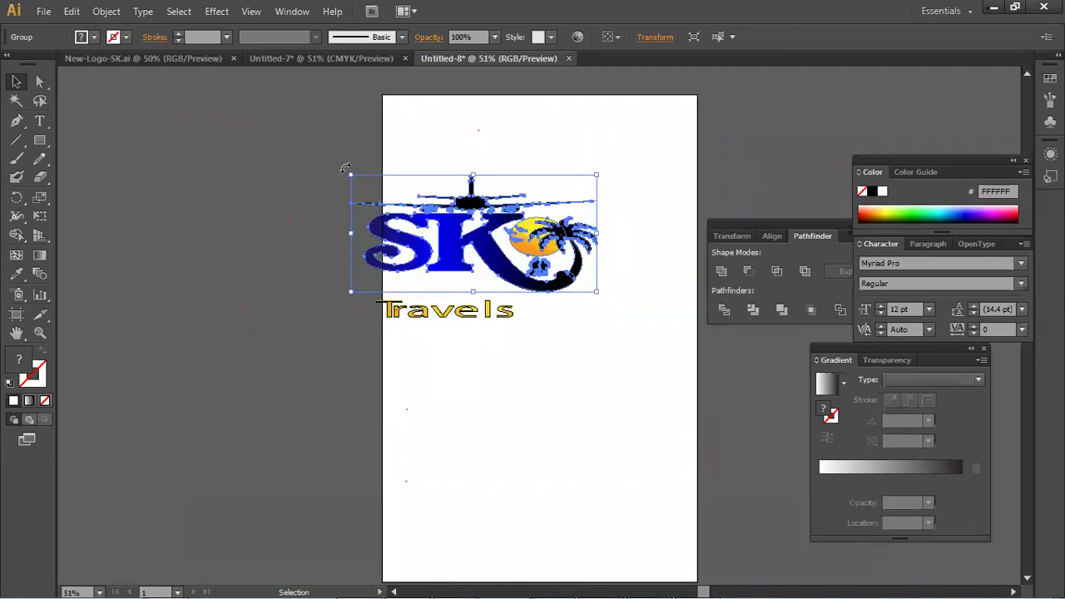
- Display the Swatches panel and the Document Info for Untitled-8 to check its colour mode and profile
left_click(285, 11)
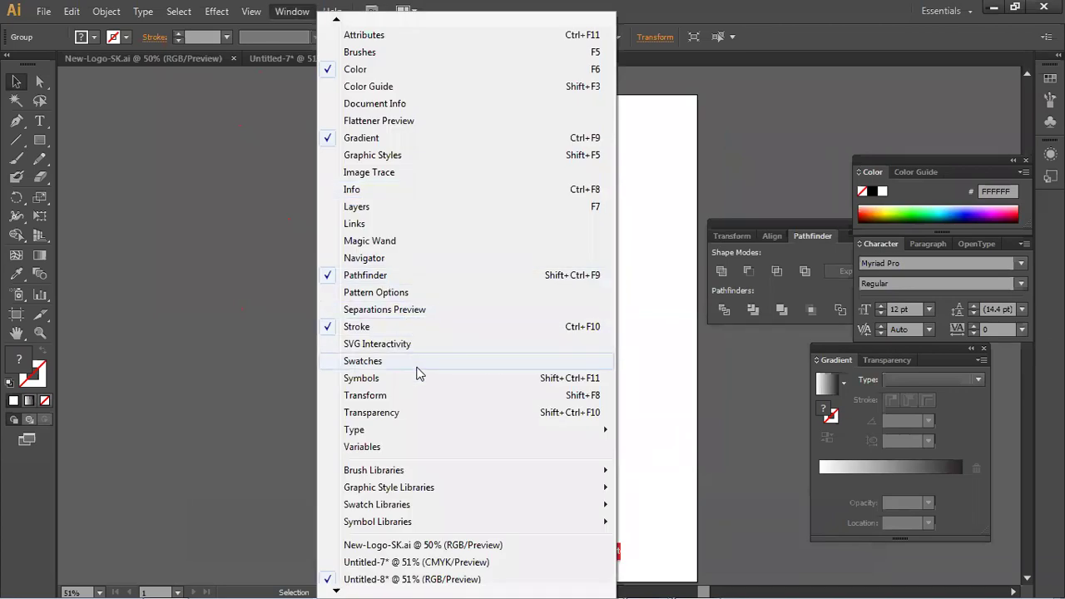
left_click(411, 363)
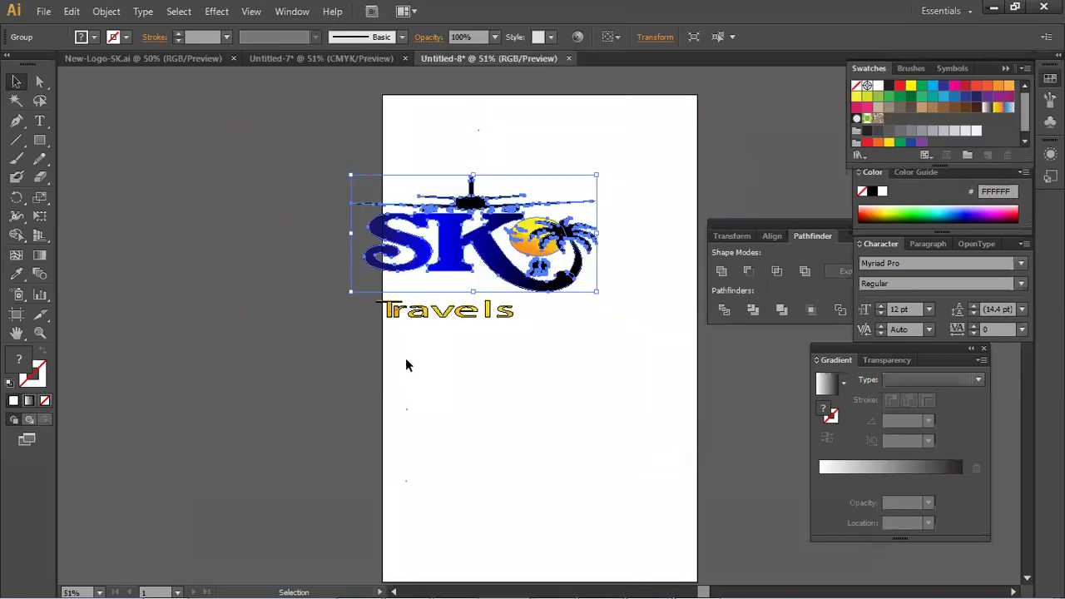
left_click(293, 11)
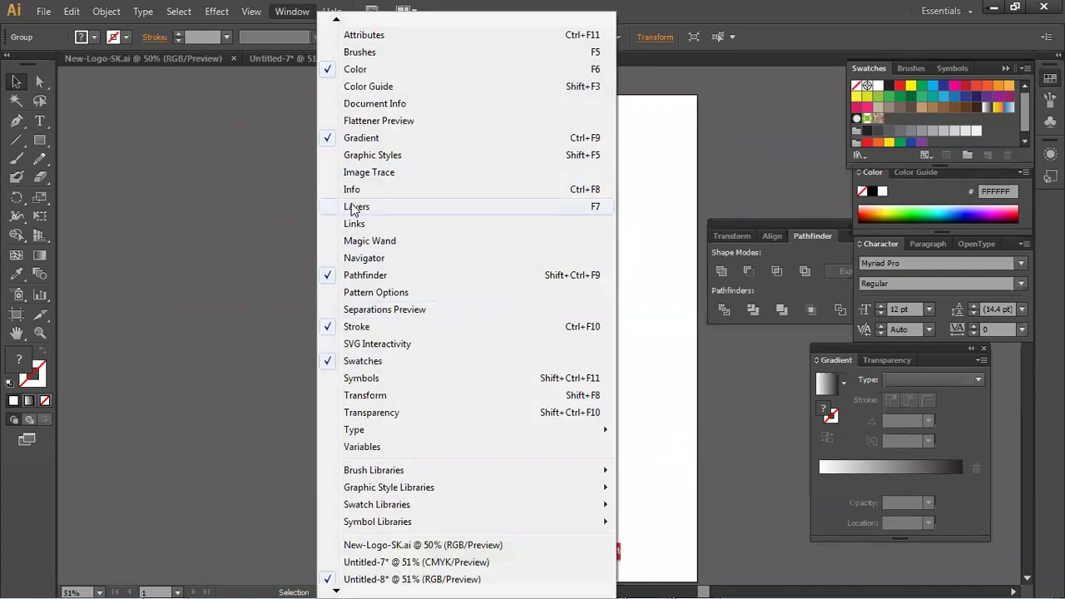
mouse_move(412, 503)
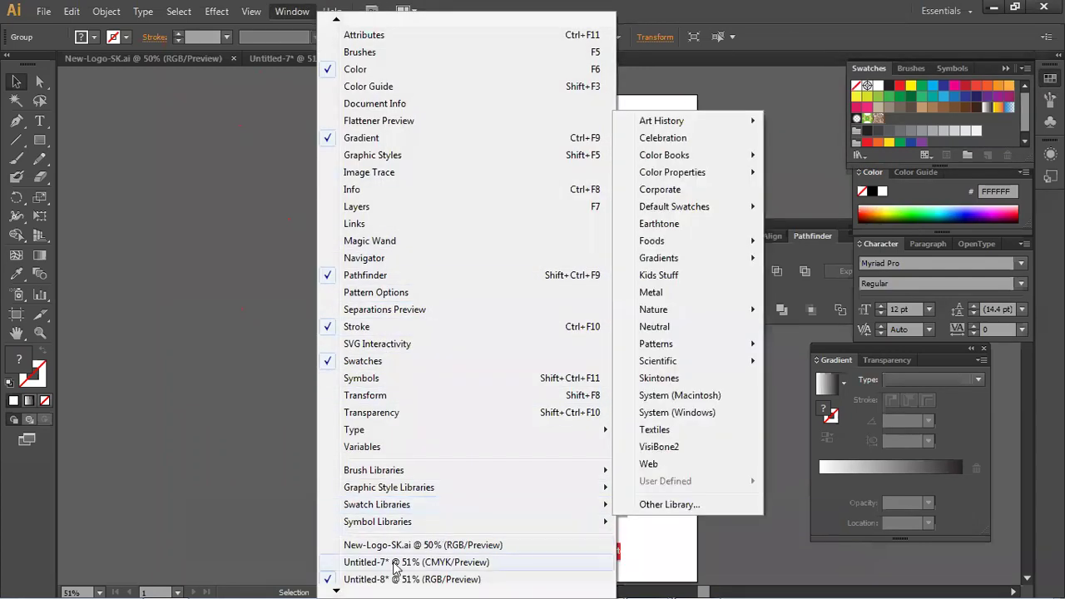
scroll(396, 568, "down", 1)
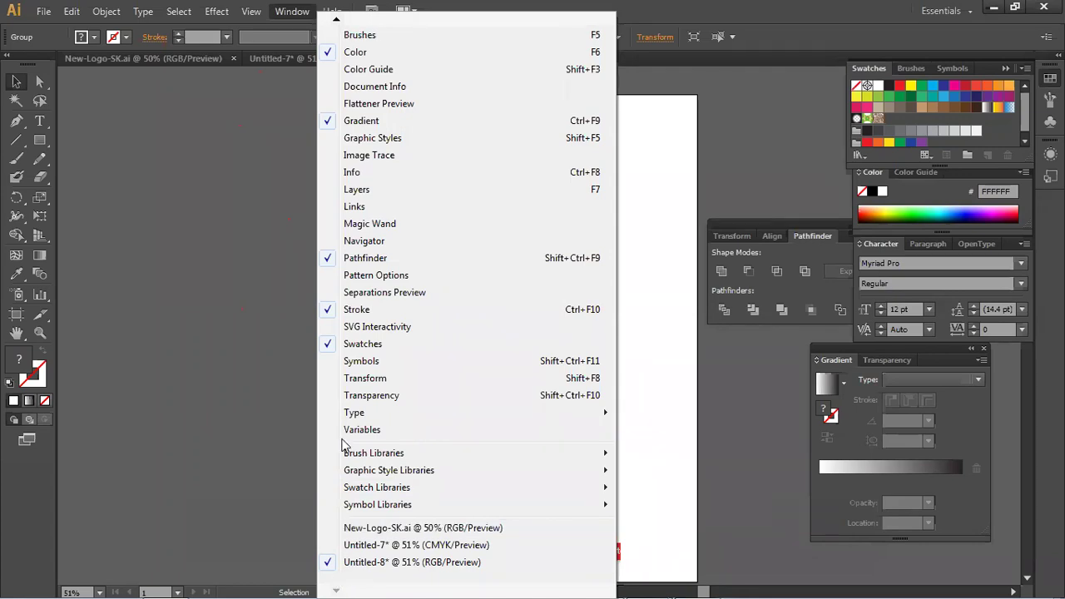
mouse_move(484, 504)
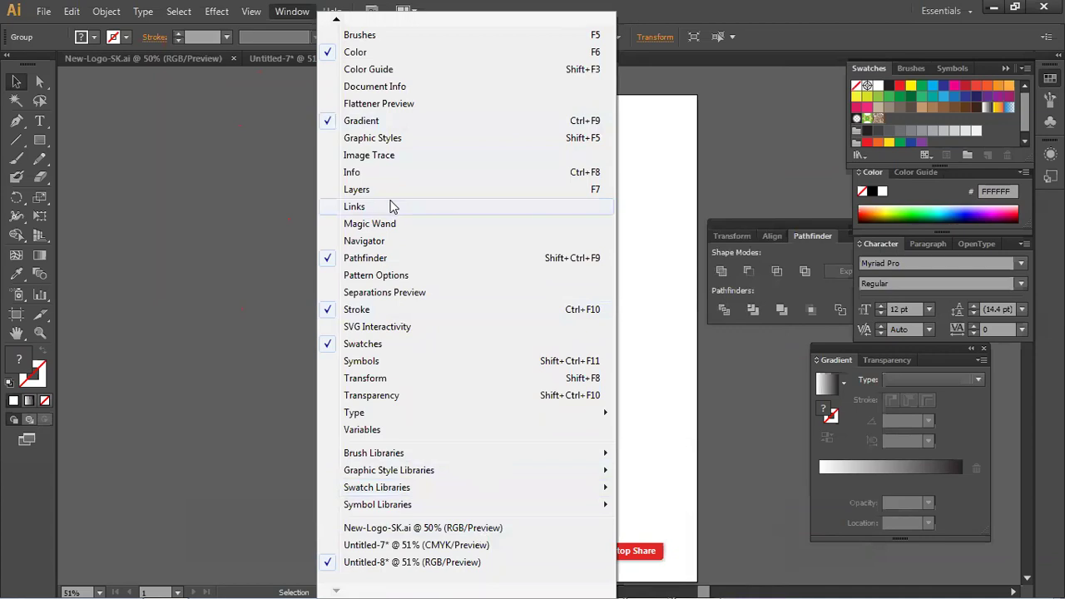
left_click(424, 89)
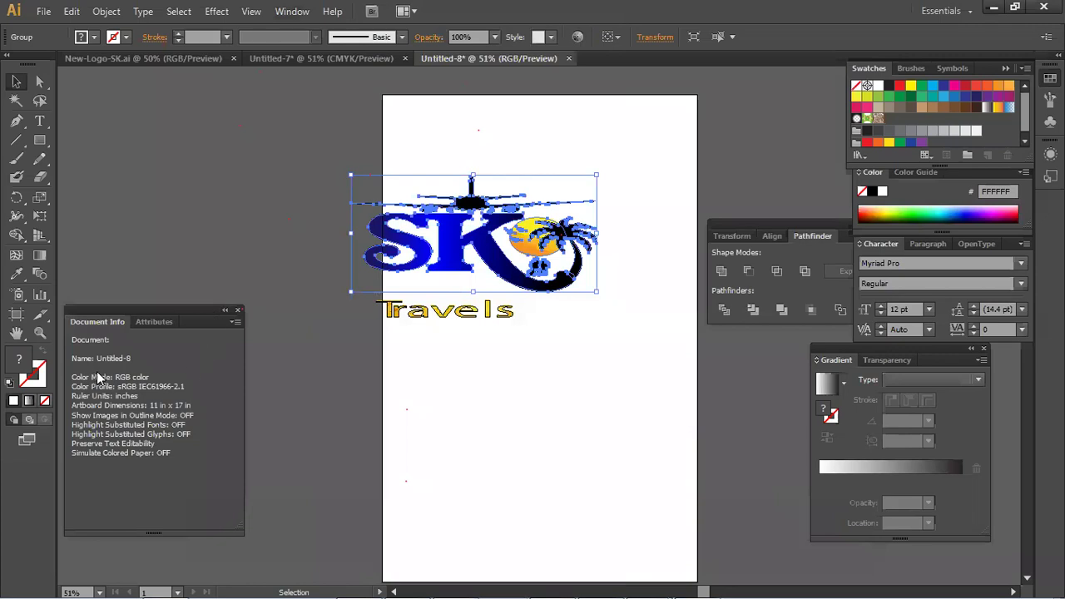
- Review which categories the Document Info panel can show for Untitled-8, and close the panel
left_click(149, 323)
left_click(120, 325)
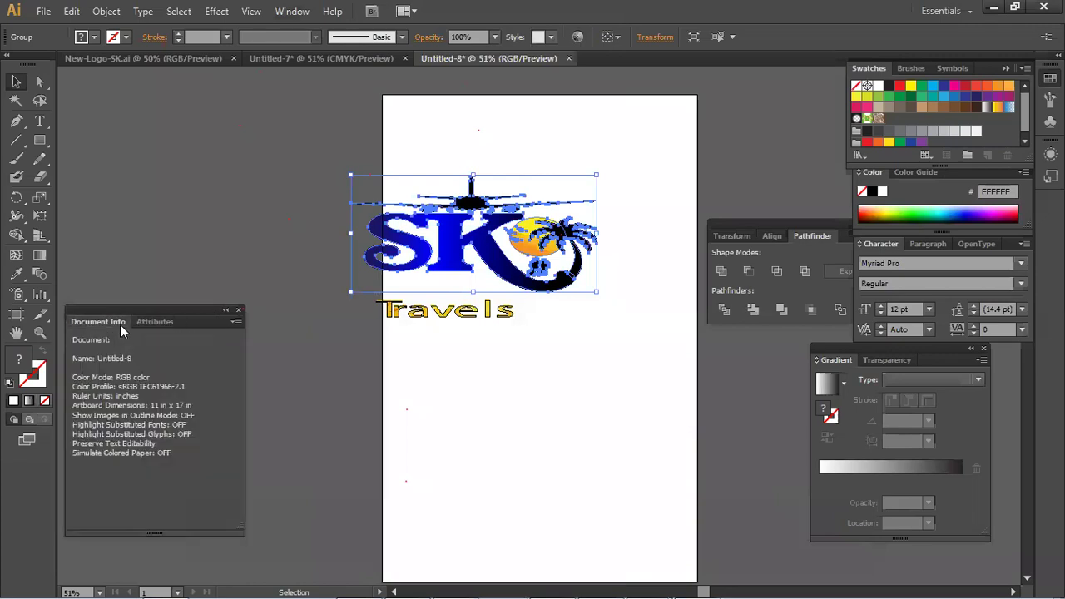
left_click(237, 322)
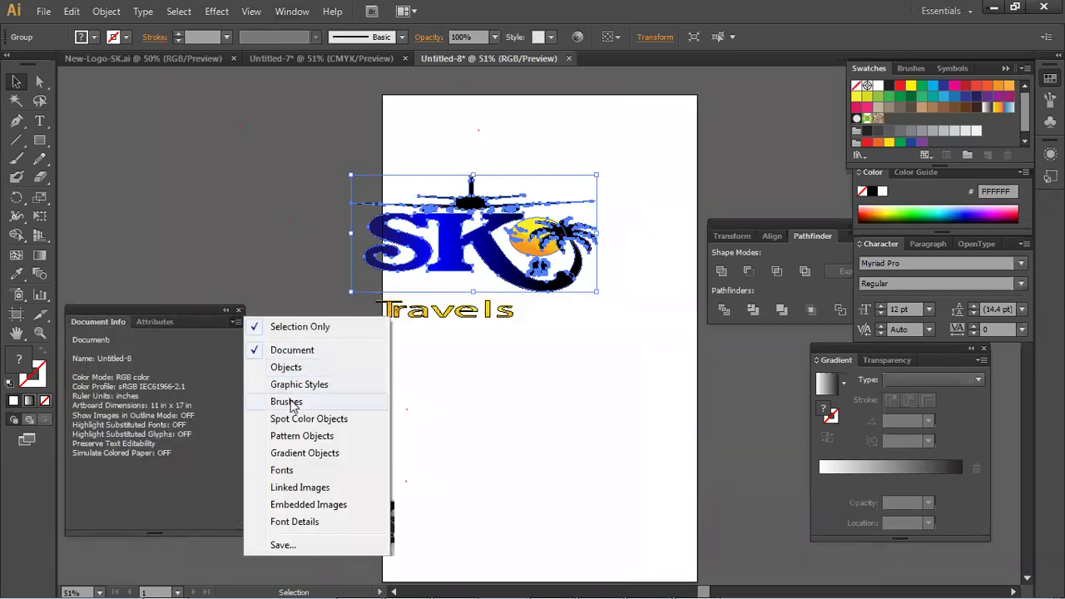
left_click(238, 310)
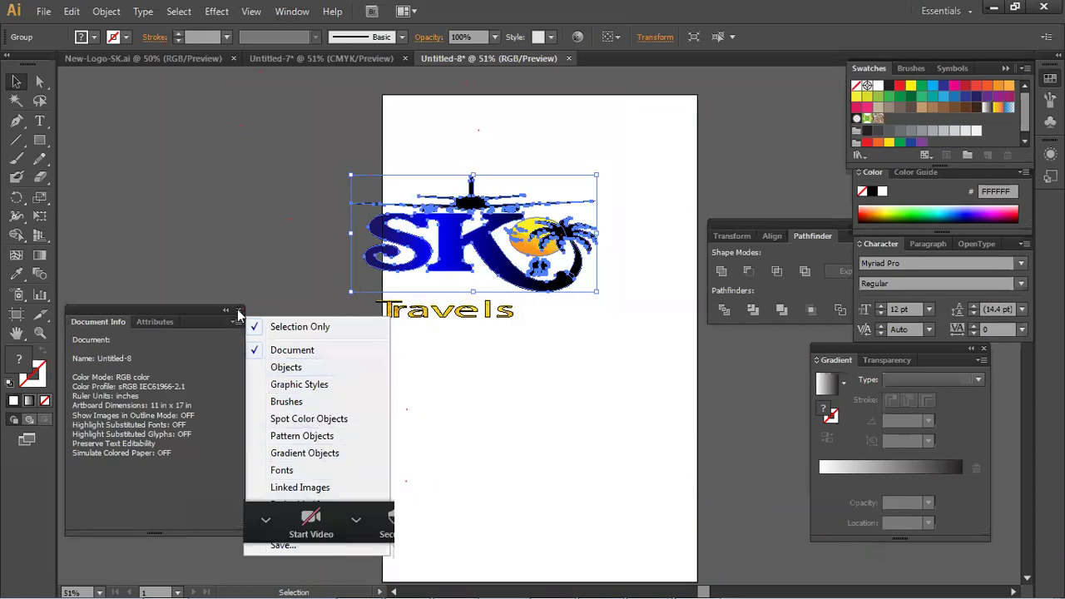
- Select the whole SK logo group in Untitled-8, including the Travels text, and view the Control panel's display options
left_click(254, 279)
left_click(424, 264)
left_click(1046, 37)
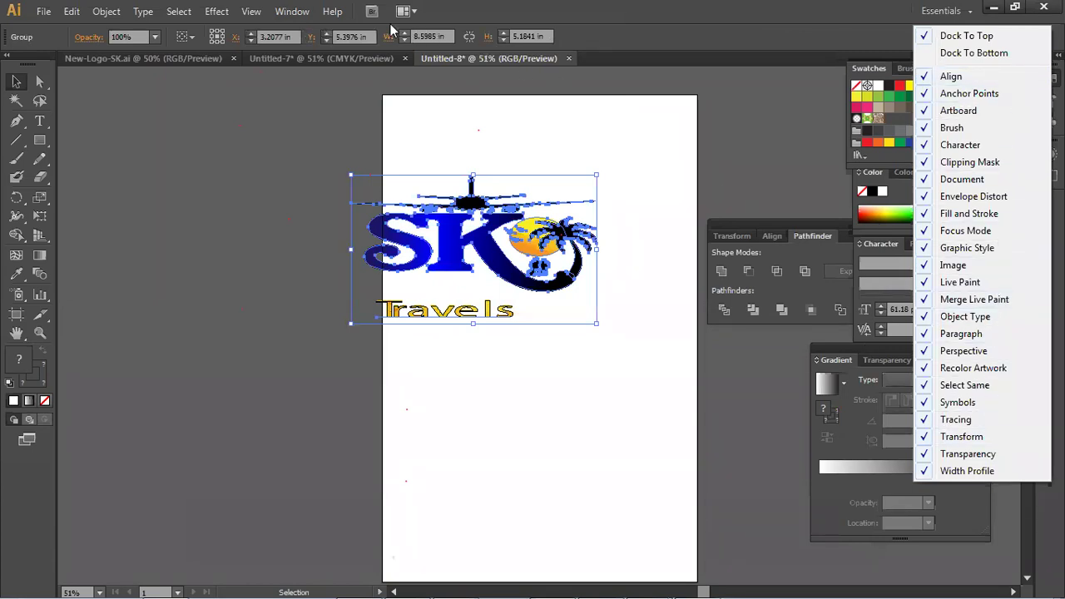
- Reset the Essentials workspace and switch to the Web workspace
left_click(300, 12)
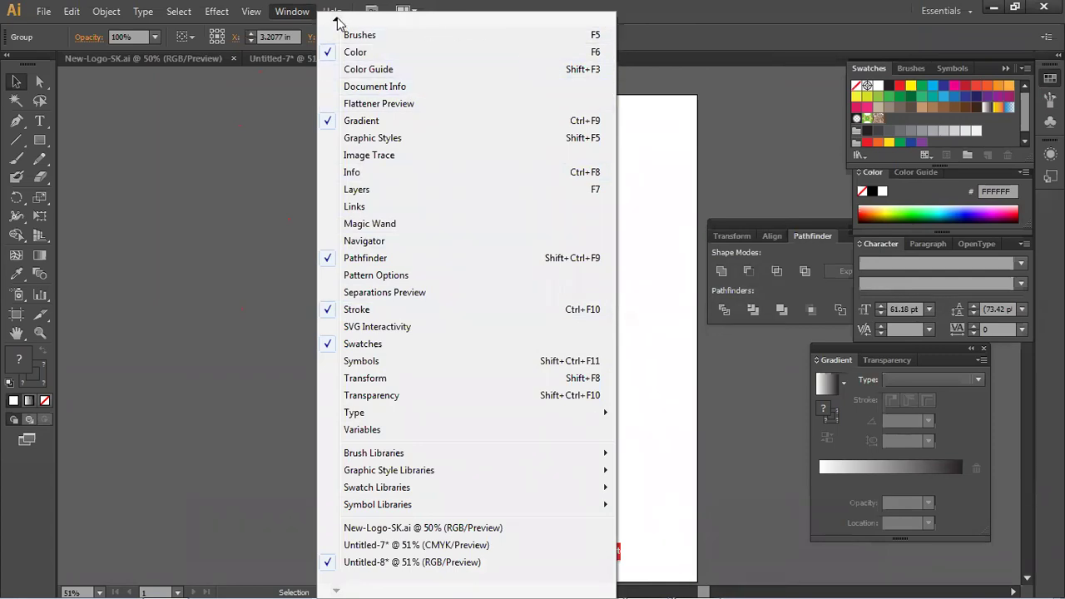
mouse_move(336, 20)
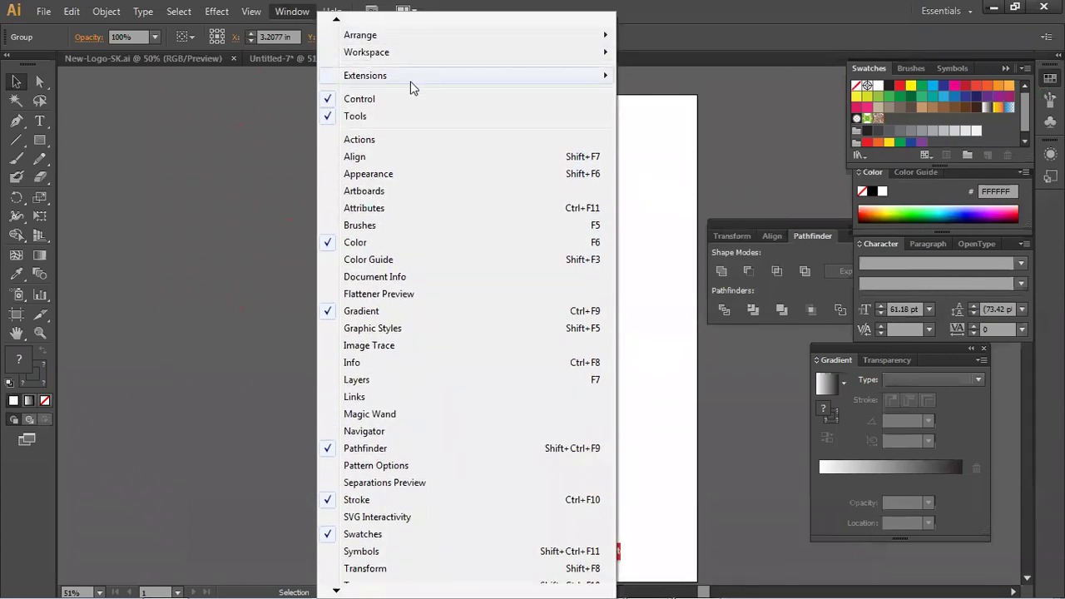
mouse_move(424, 64)
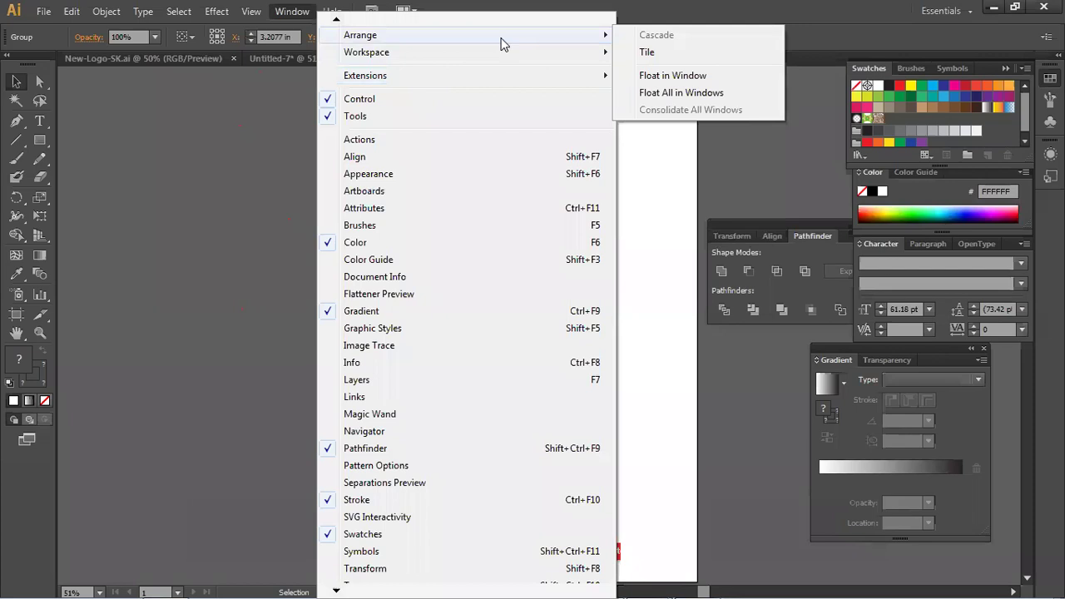
mouse_move(540, 59)
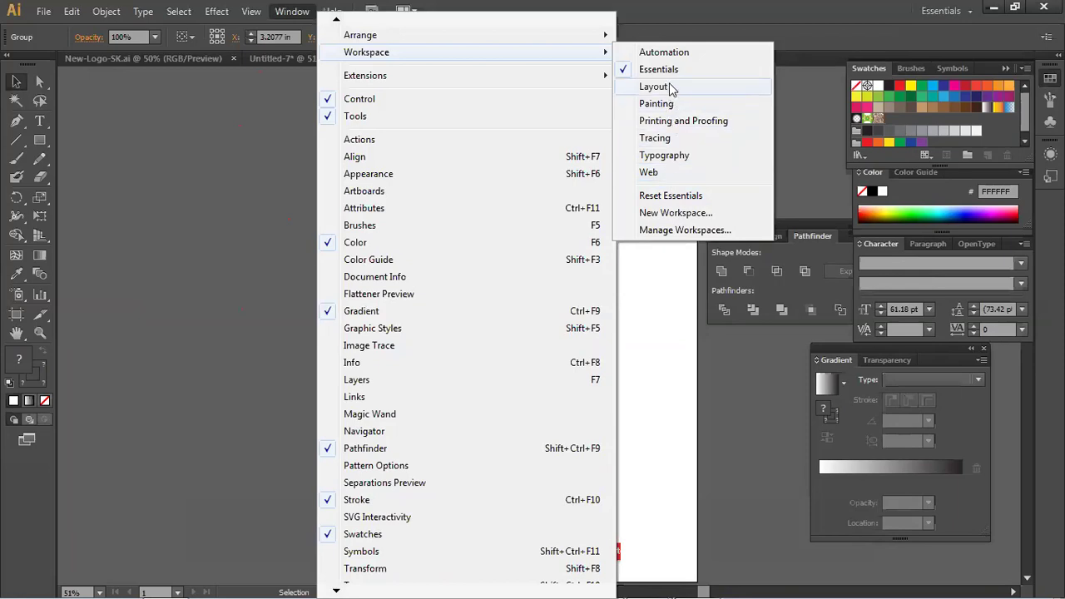
left_click(687, 204)
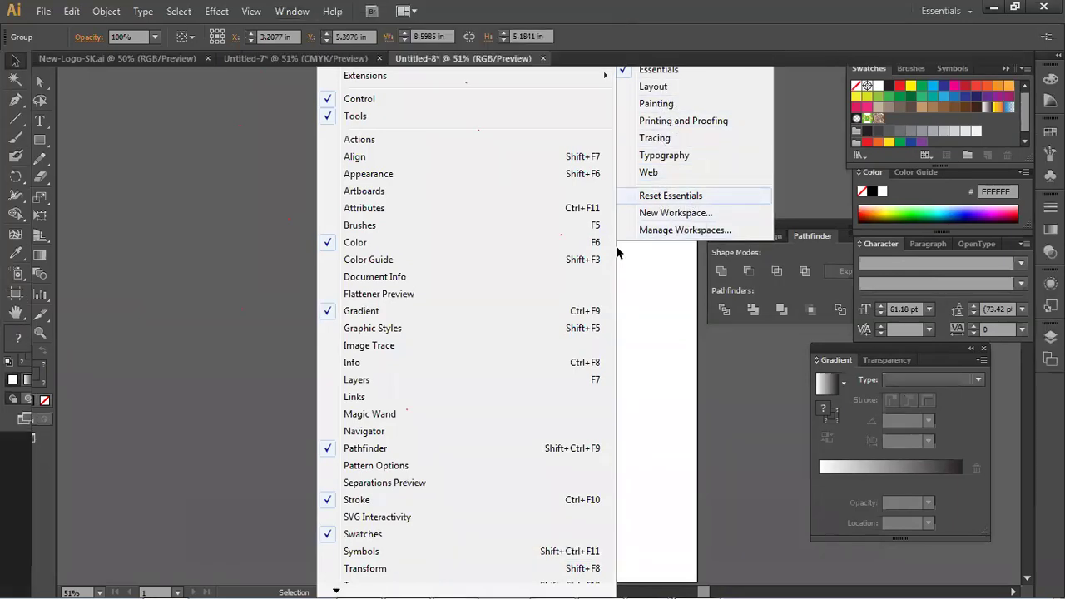
left_click(292, 10)
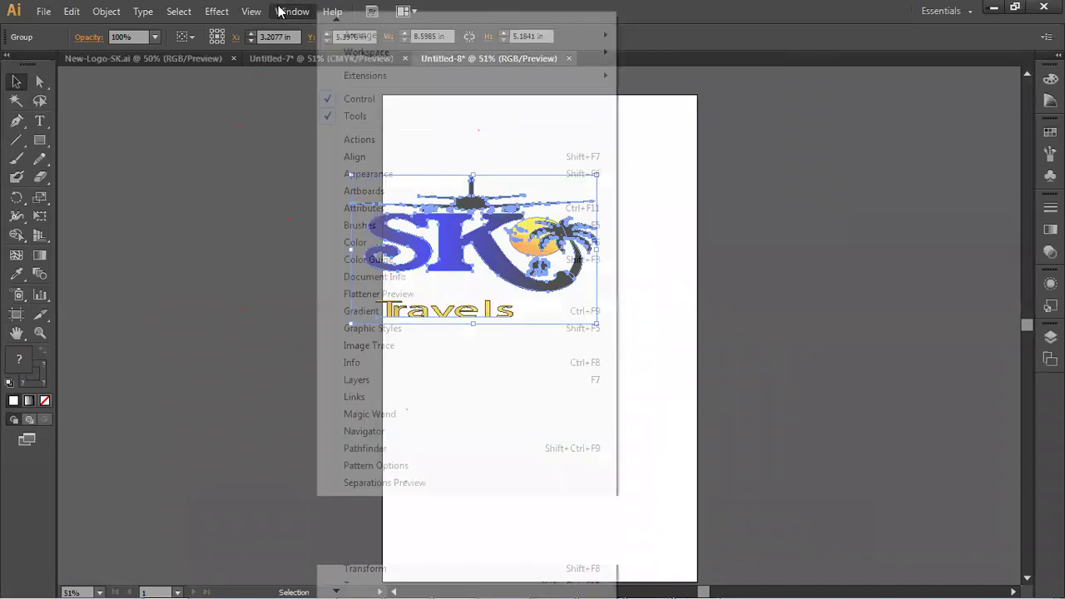
mouse_move(383, 52)
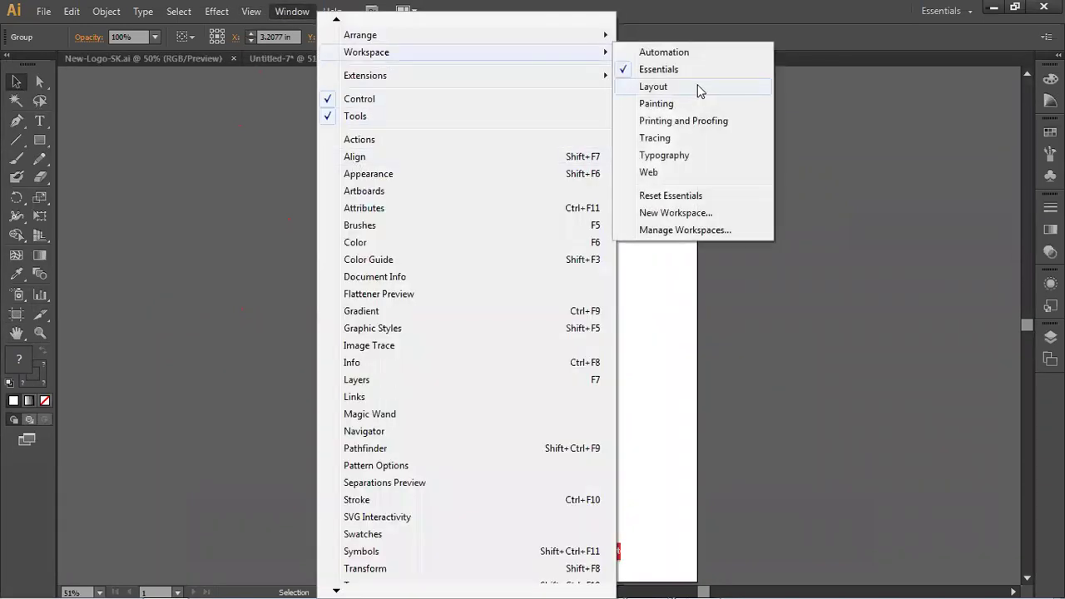
left_click(680, 173)
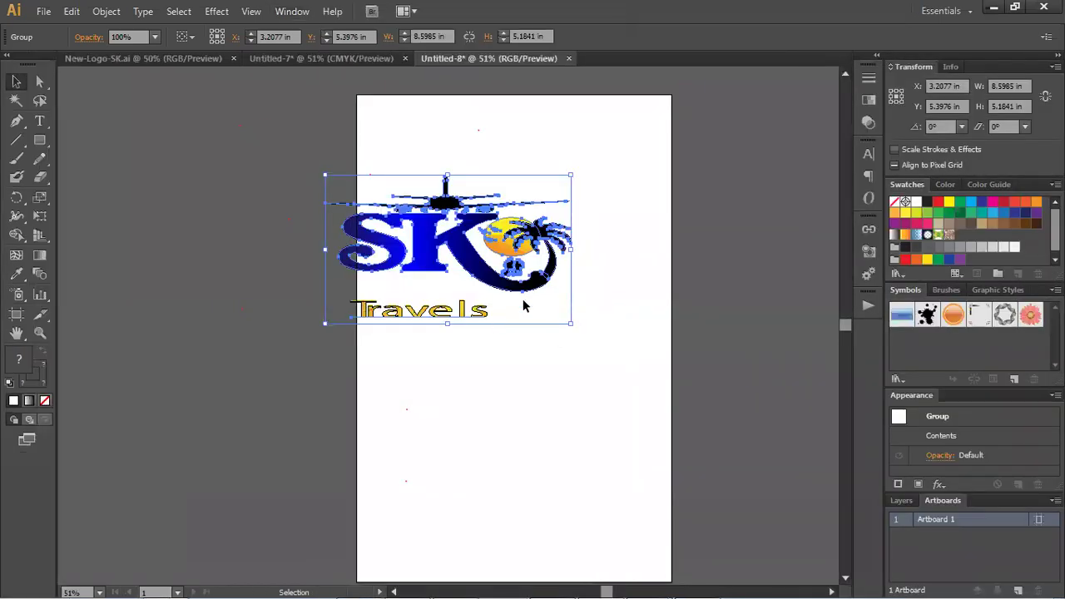
- Copy the logo into Untitled-7 across the artboard's lower right edge, and move the original in Untitled-8 slightly left
left_click_drag(452, 260, 650, 420)
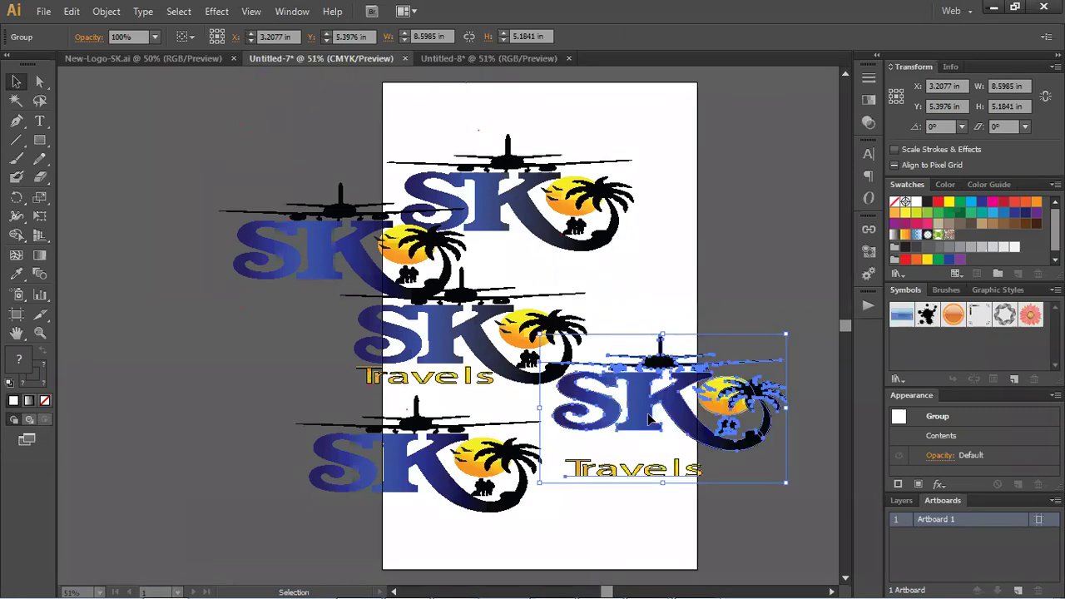
scroll(649, 412, "down", 5)
left_click(473, 330)
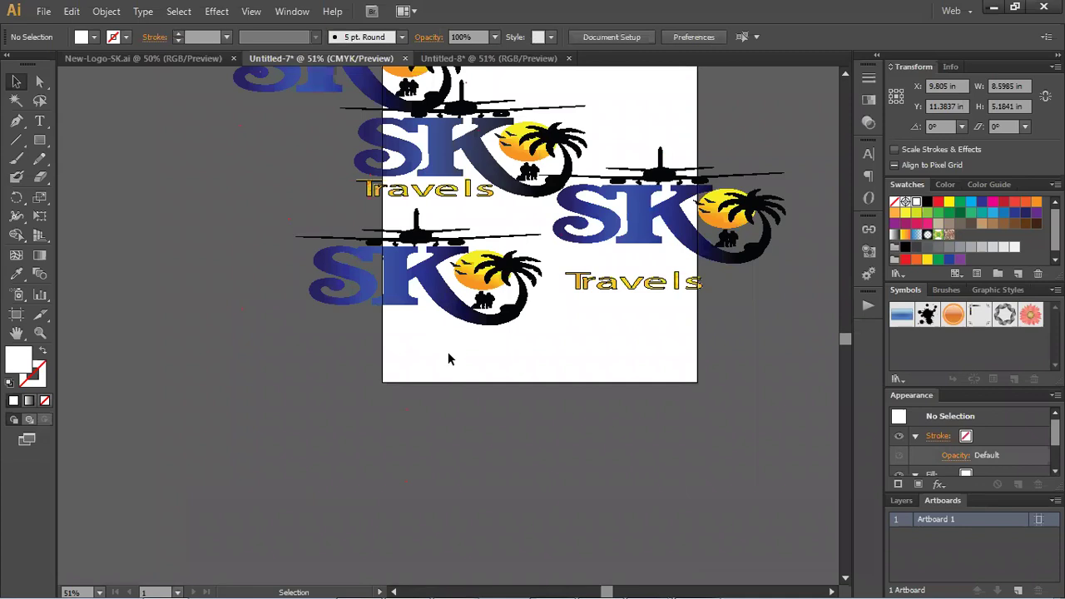
left_click(514, 60)
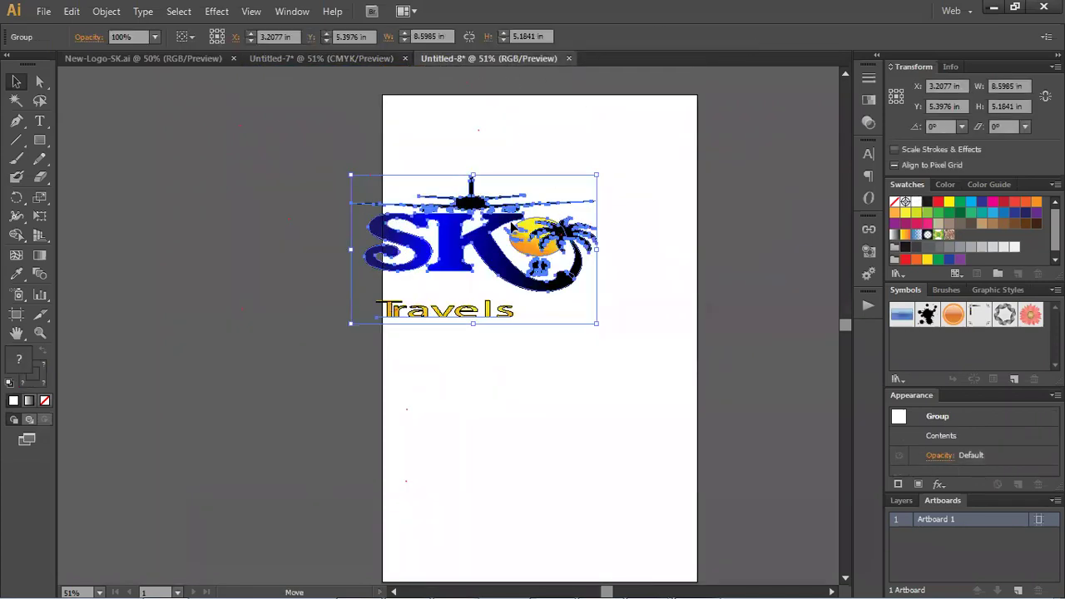
left_click_drag(481, 249, 425, 237)
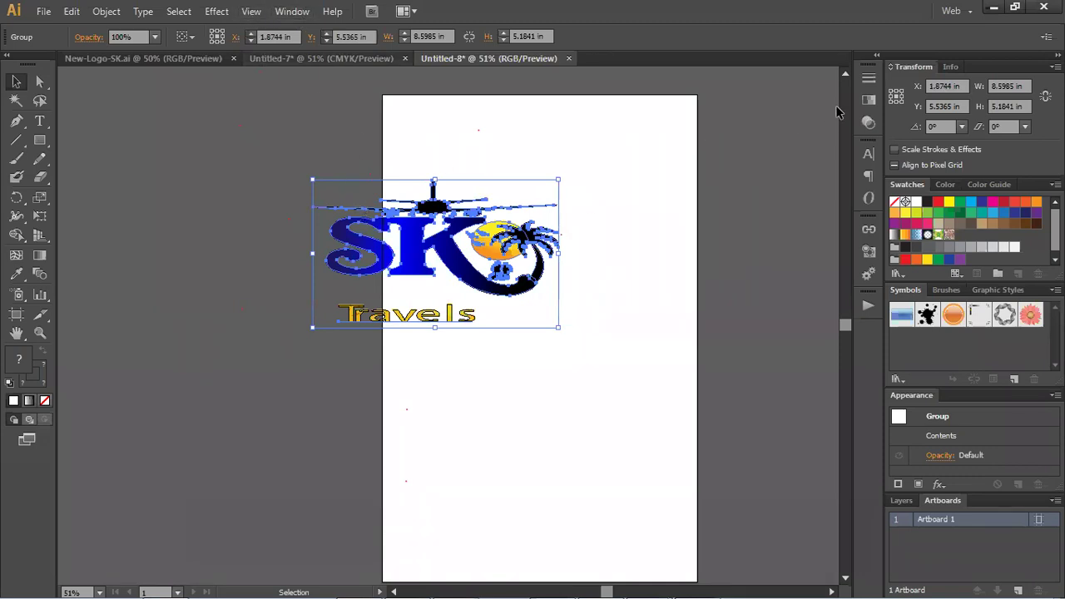
- Deselect the logo and look through the window, selection, object and editing commands for a way to change the artwork's colours
left_click(293, 12)
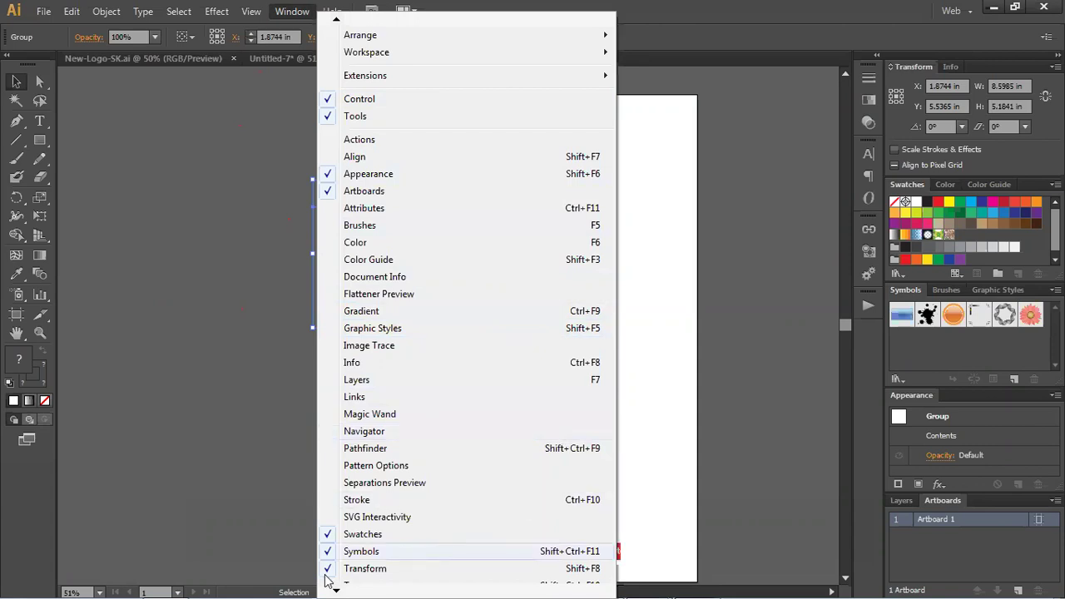
mouse_move(334, 583)
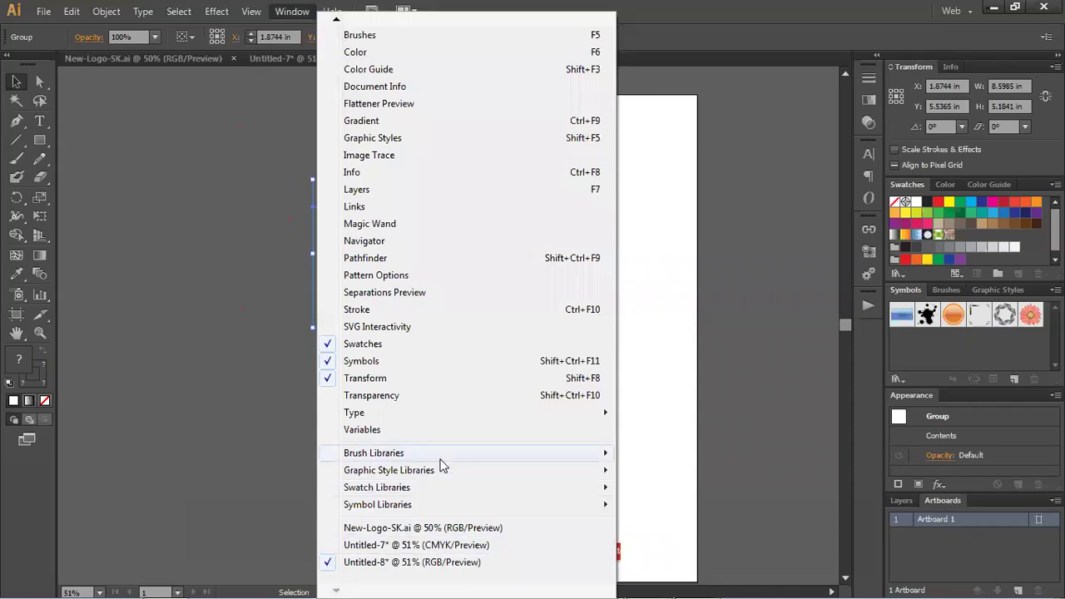
mouse_move(460, 460)
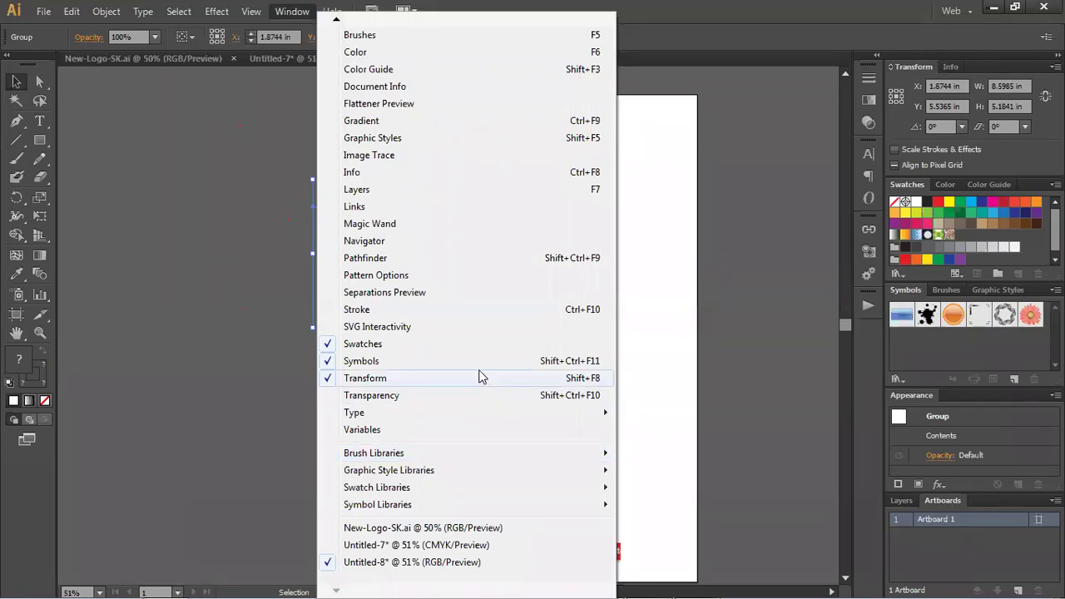
left_click(648, 254)
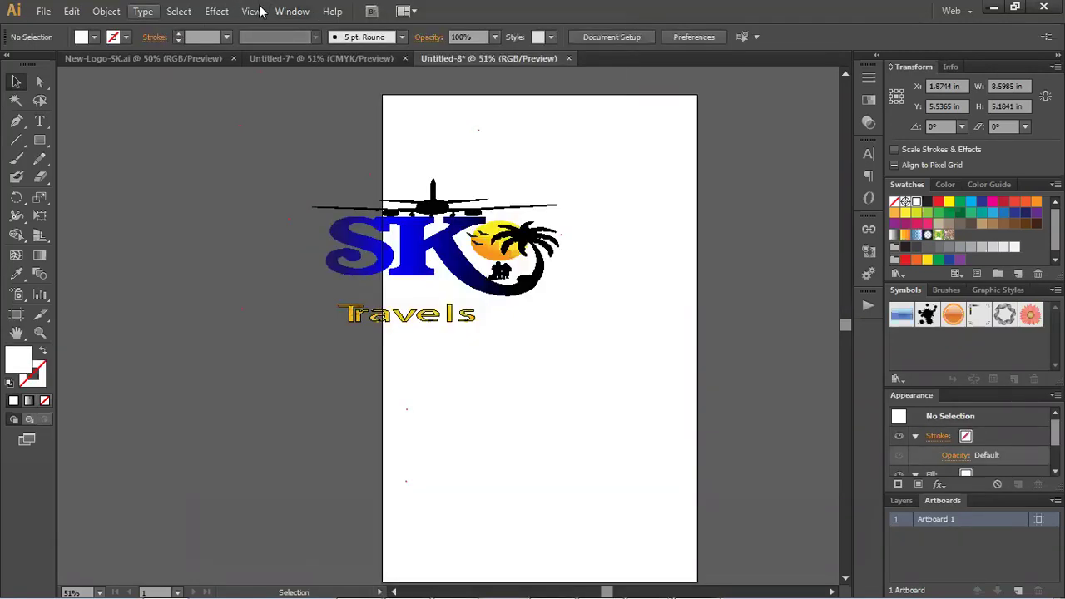
left_click(165, 8)
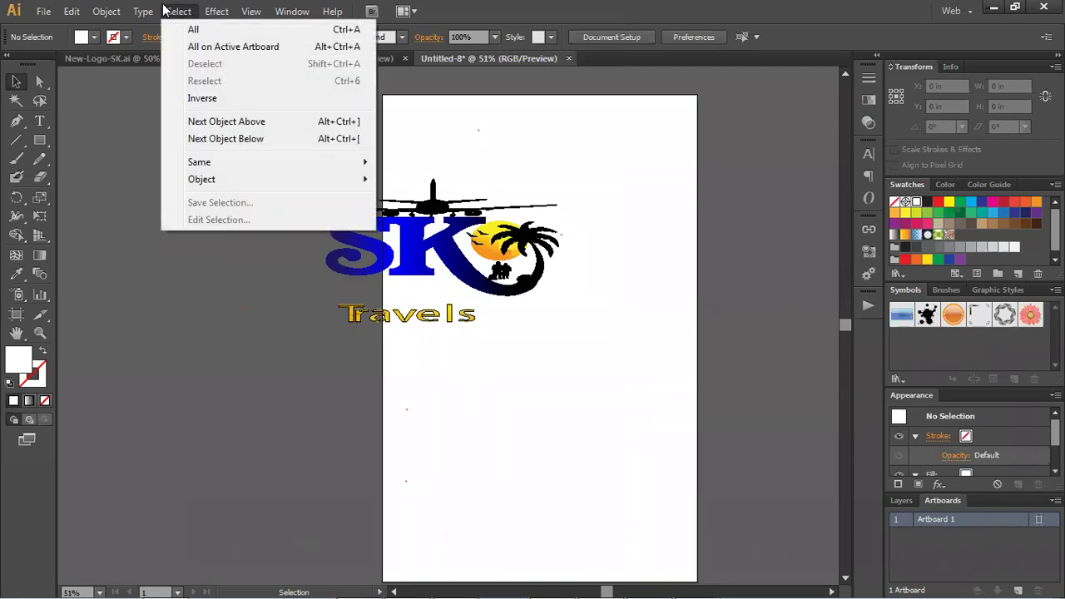
mouse_move(255, 188)
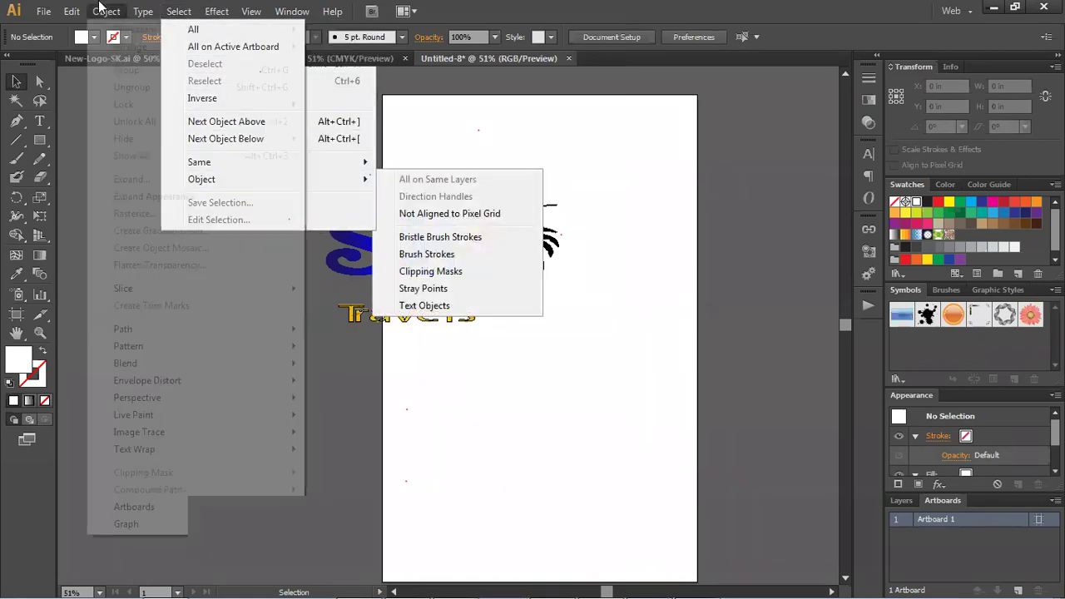
mouse_move(105, 21)
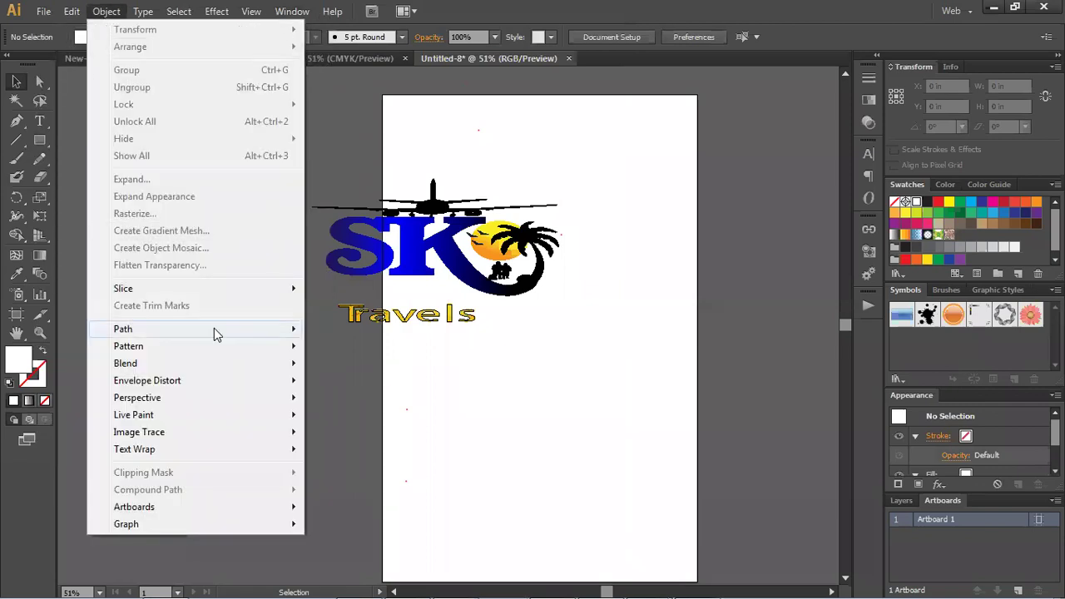
mouse_move(218, 398)
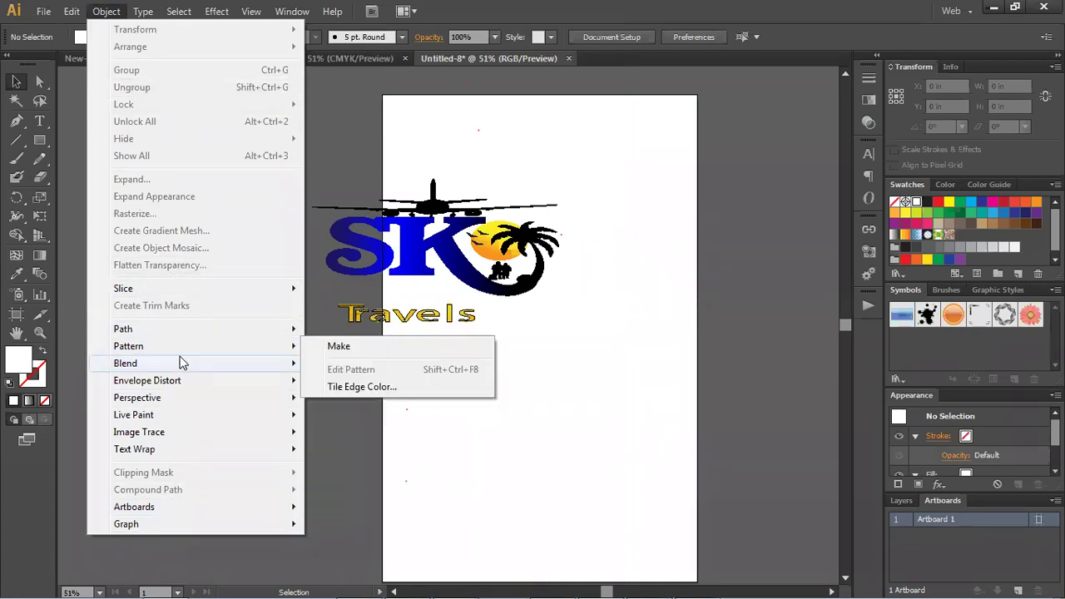
mouse_move(73, 15)
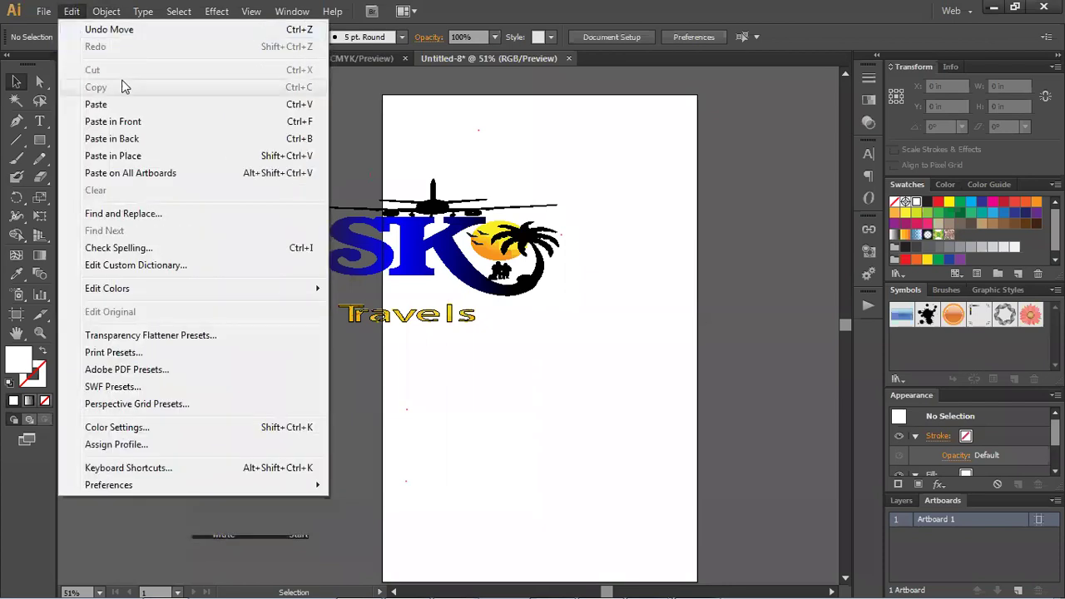
- Select the logo group in Untitled-8 and convert its colours to grayscale
left_click(399, 247)
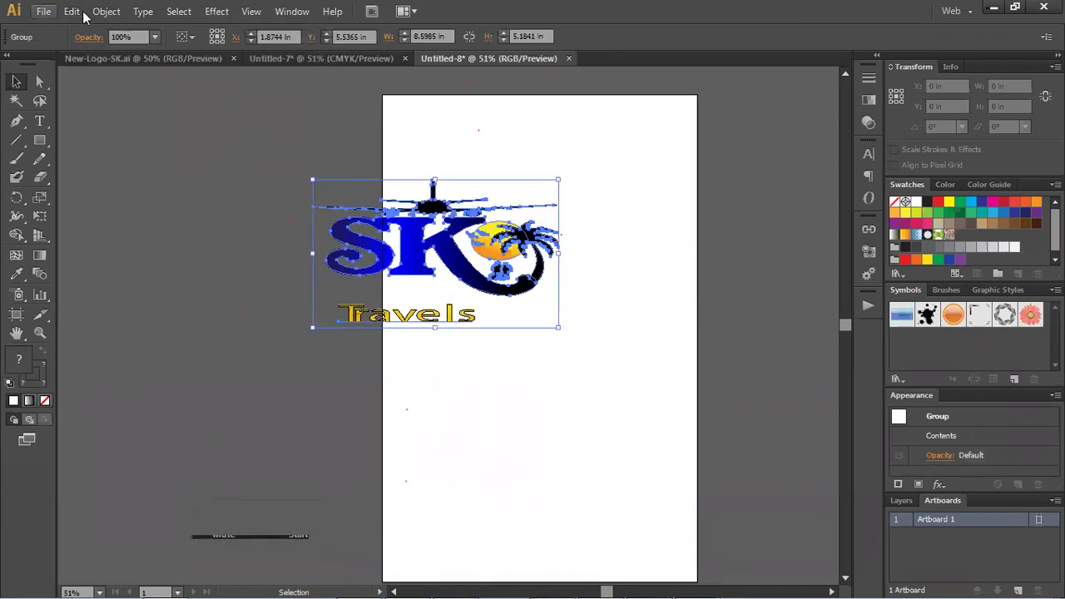
left_click(102, 12)
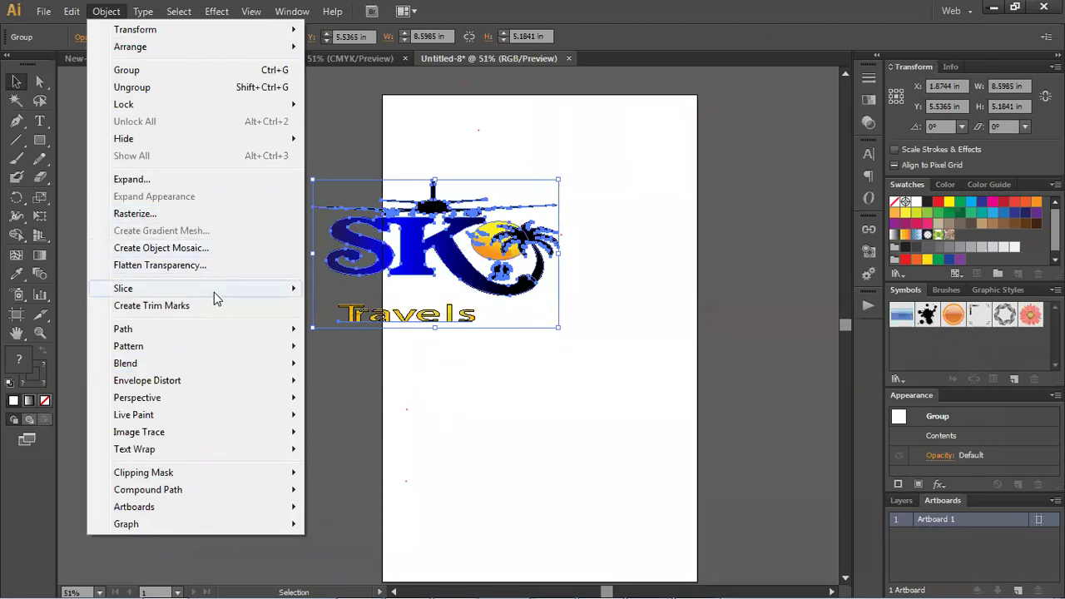
mouse_move(236, 334)
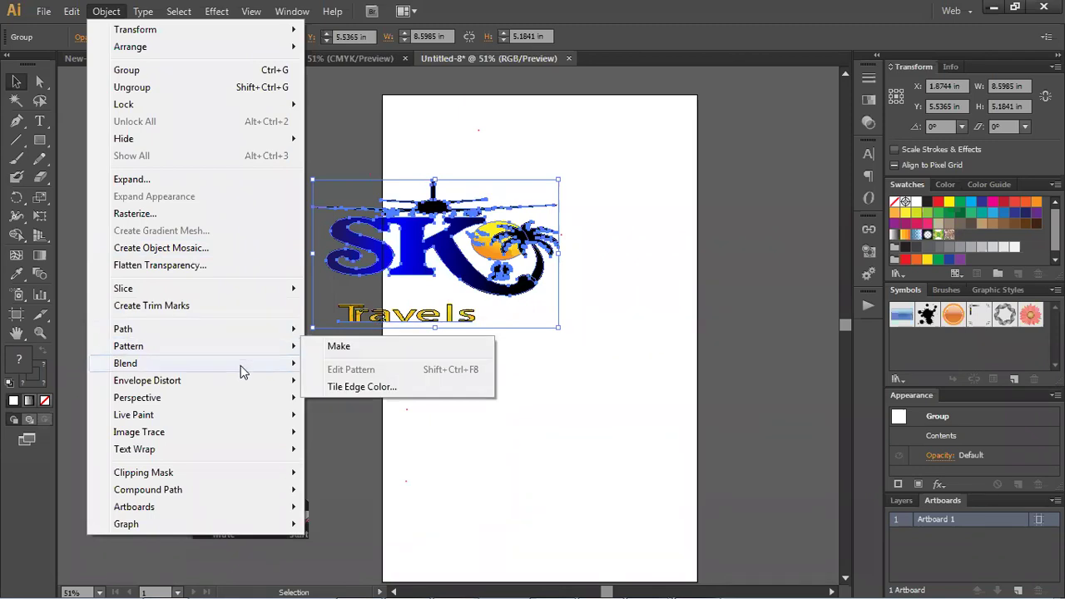
mouse_move(241, 371)
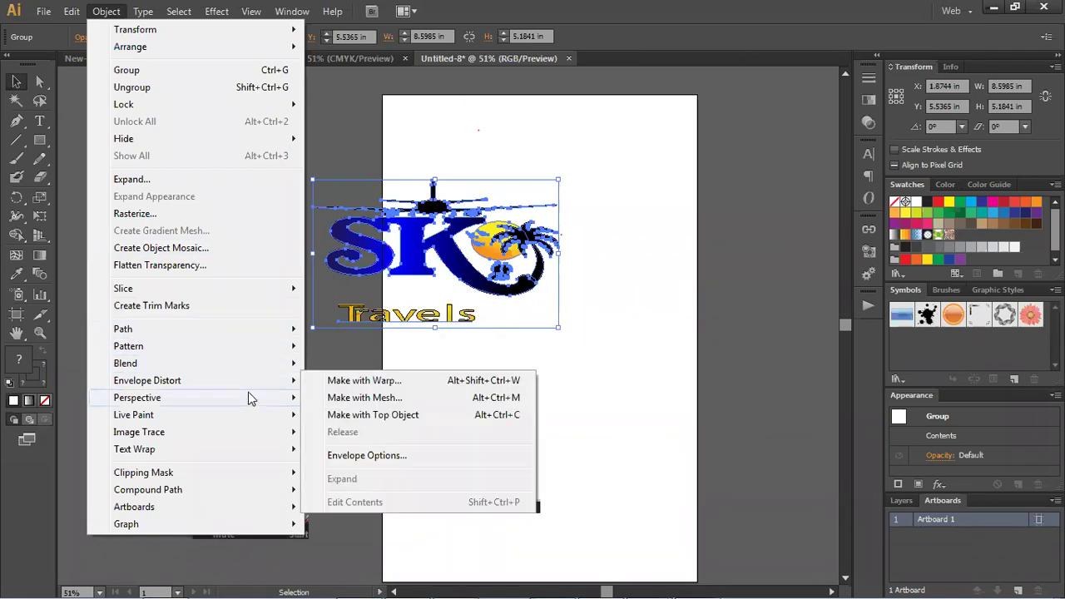
mouse_move(254, 399)
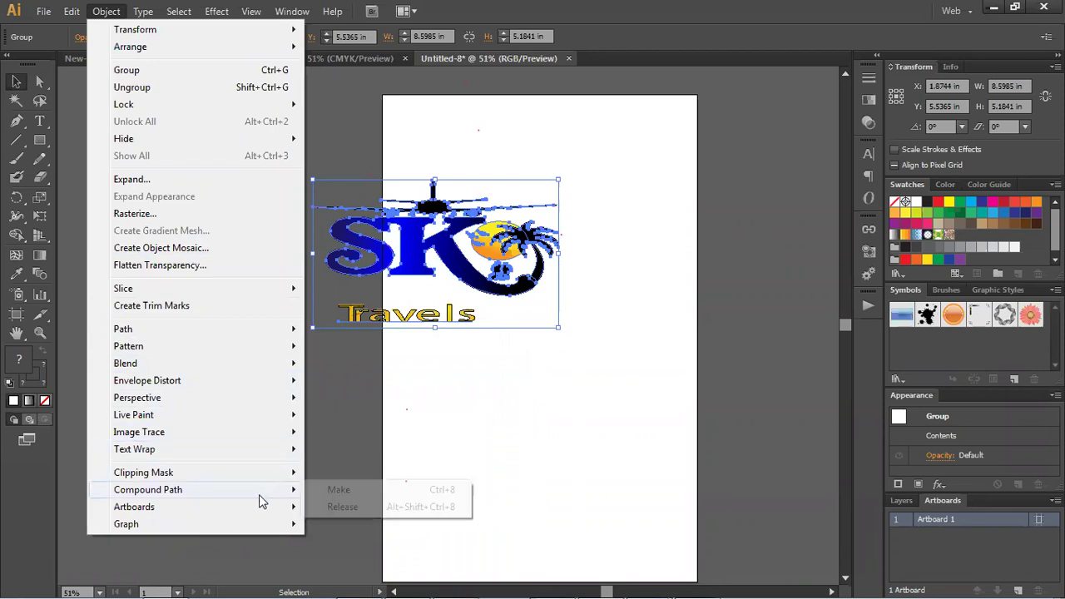
mouse_move(266, 529)
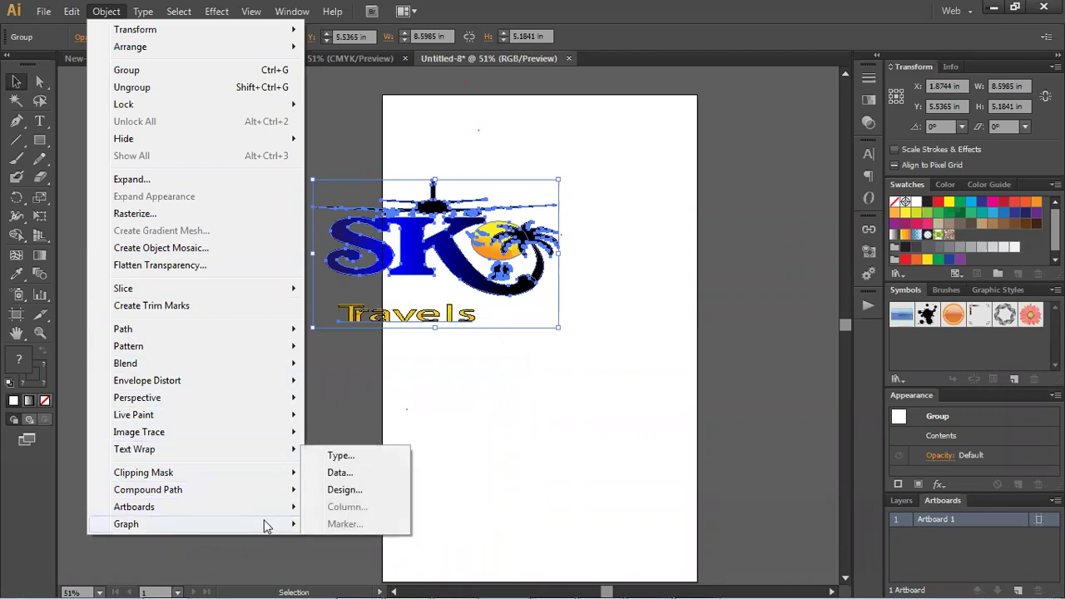
mouse_move(70, 13)
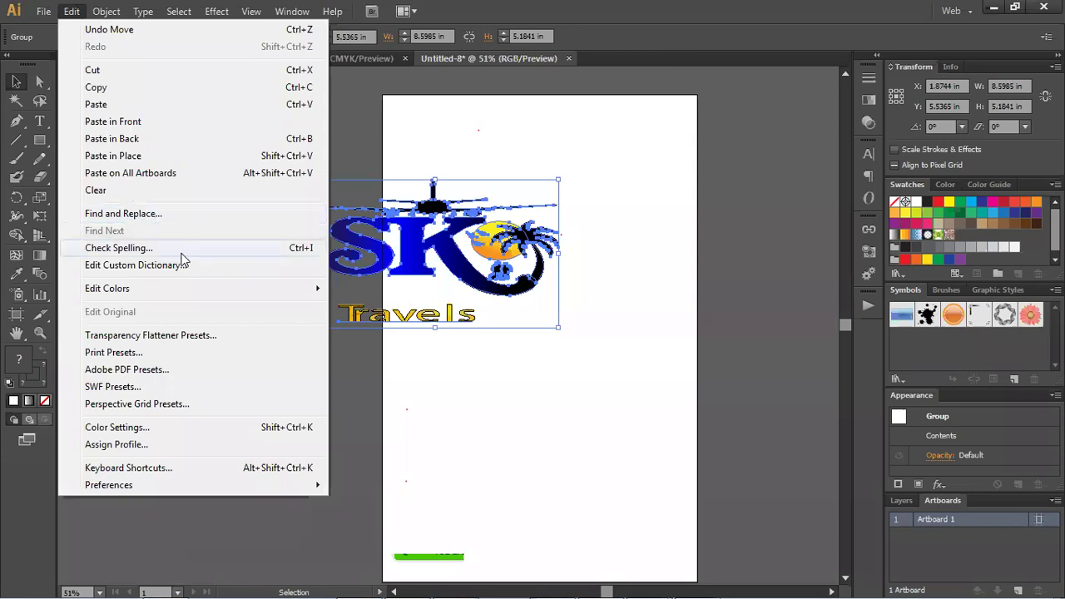
mouse_move(173, 288)
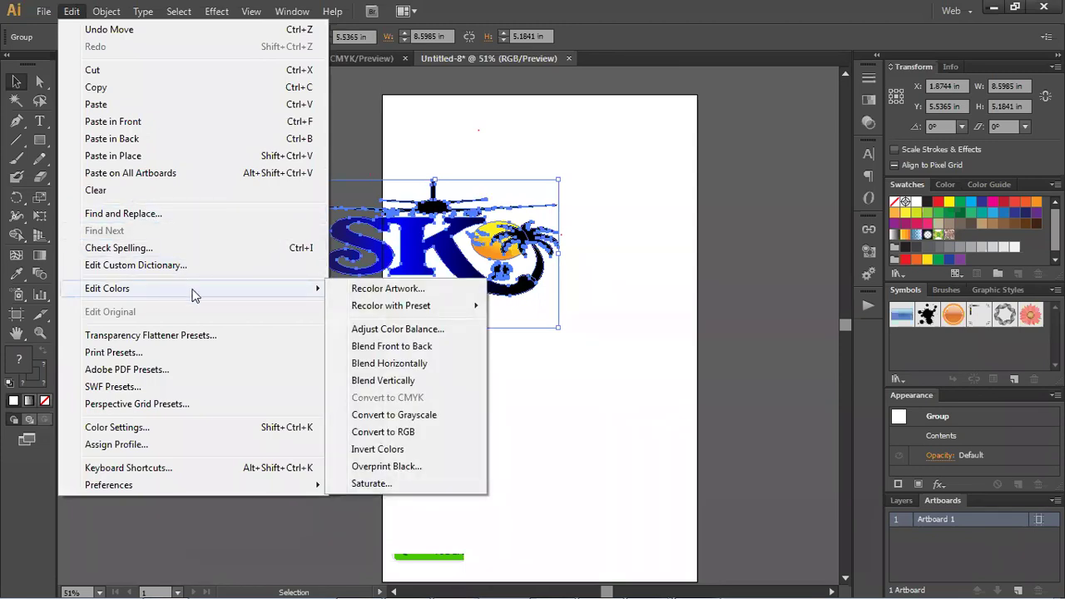
mouse_move(401, 310)
mouse_move(456, 313)
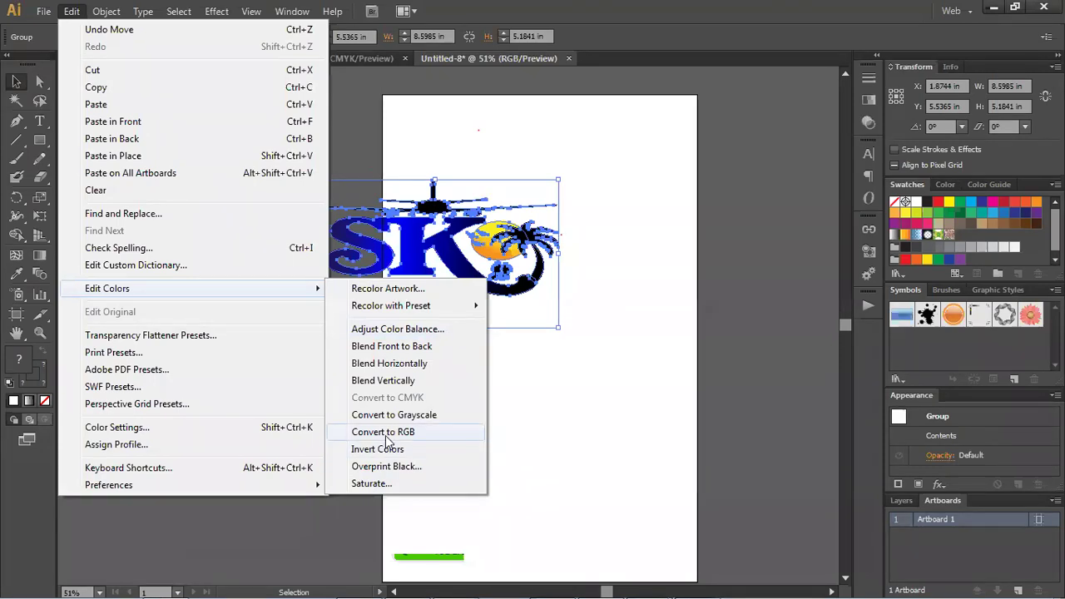
left_click(408, 413)
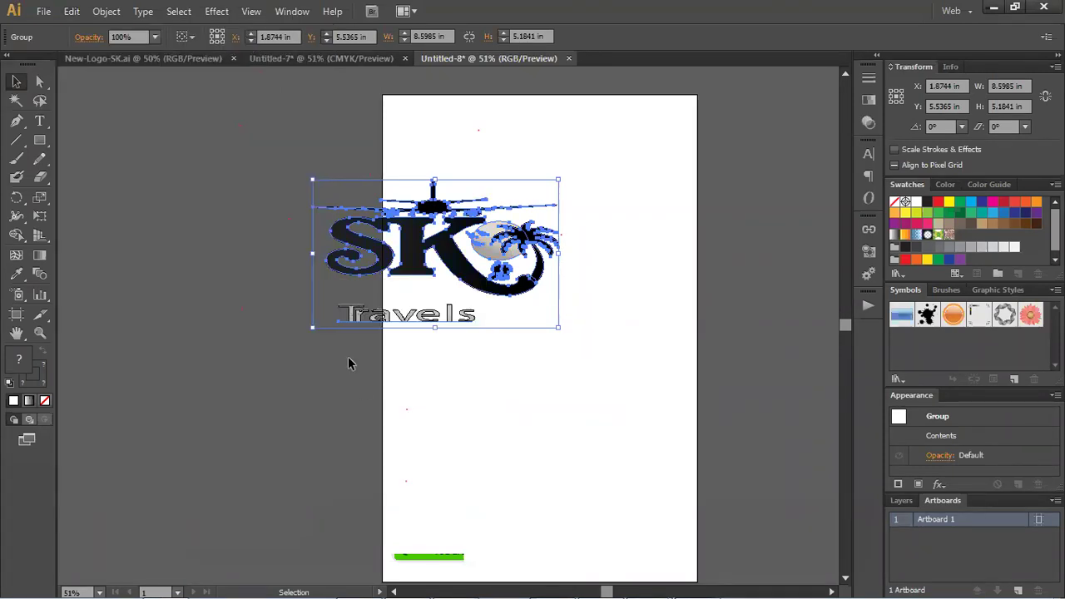
- Duplicate the coloured logo below and to the right of the original, and look up the colour editing options
key("a")
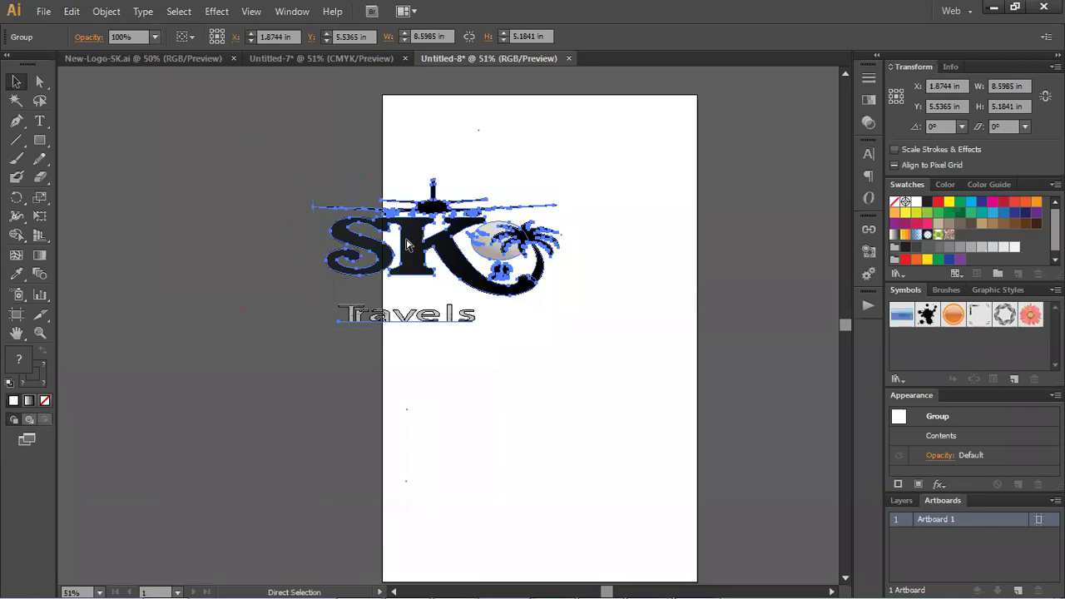
left_click_drag(420, 266, 524, 418)
left_click_drag(532, 399, 663, 266)
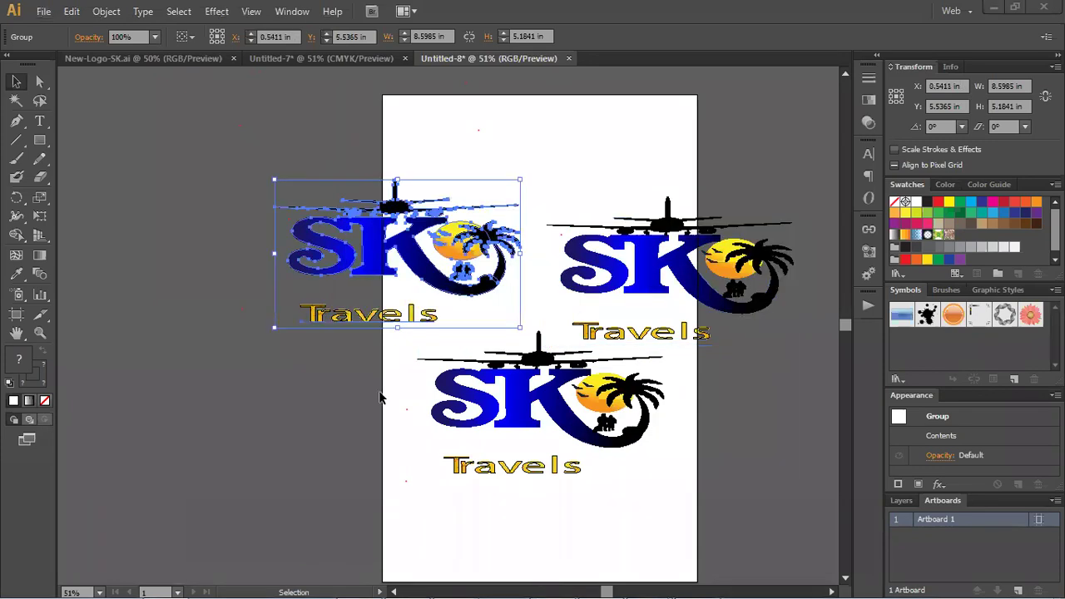
left_click(71, 11)
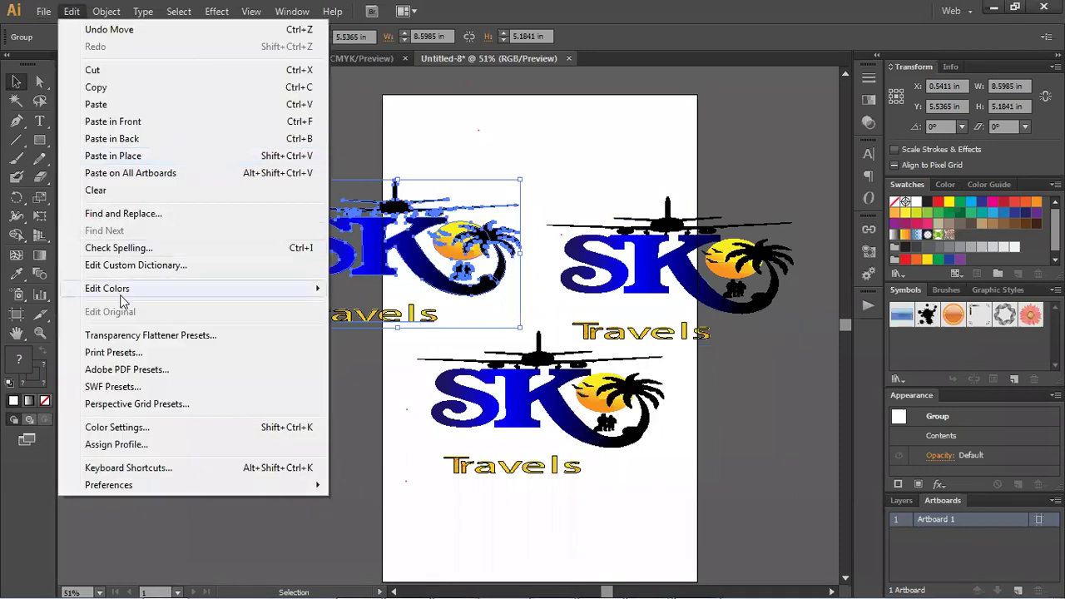
mouse_move(125, 293)
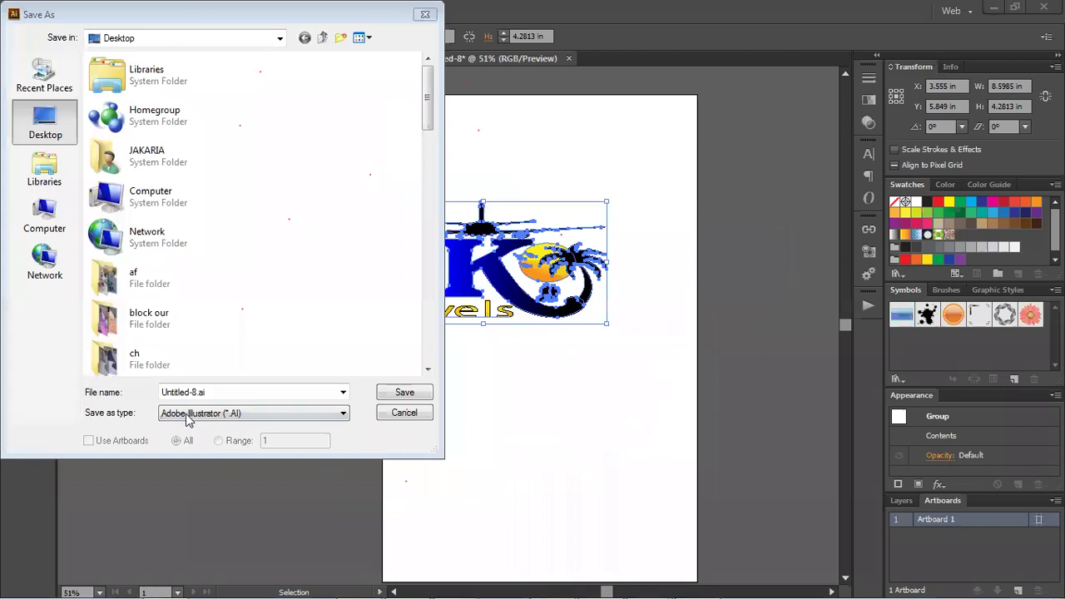
- Save the document to the Desktop as Untitled-8.ai in Illustrator CS6 format with the default options
left_click(35, 133)
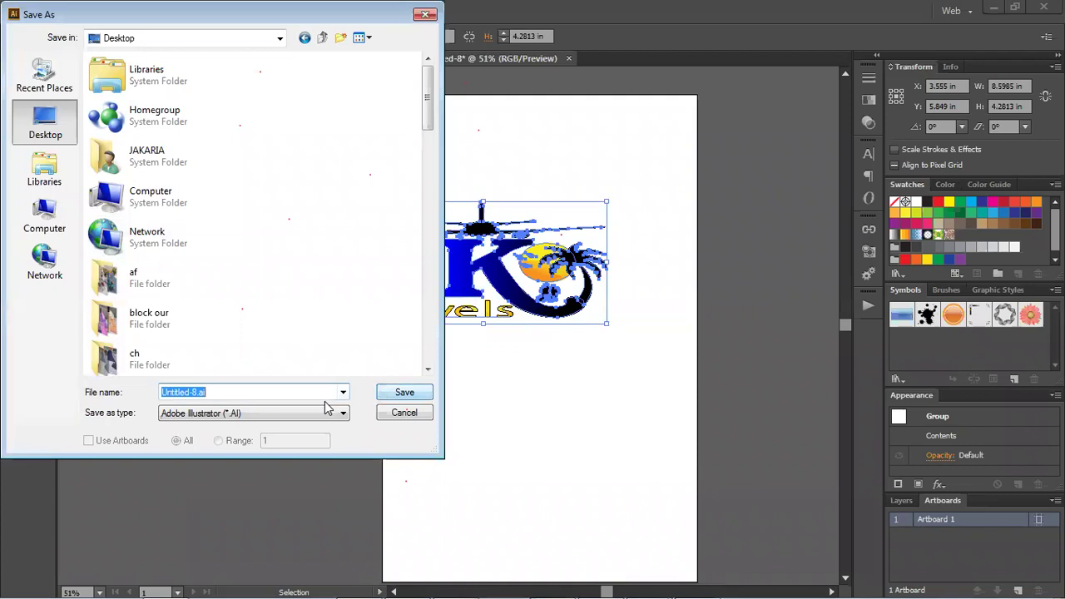
left_click(405, 397)
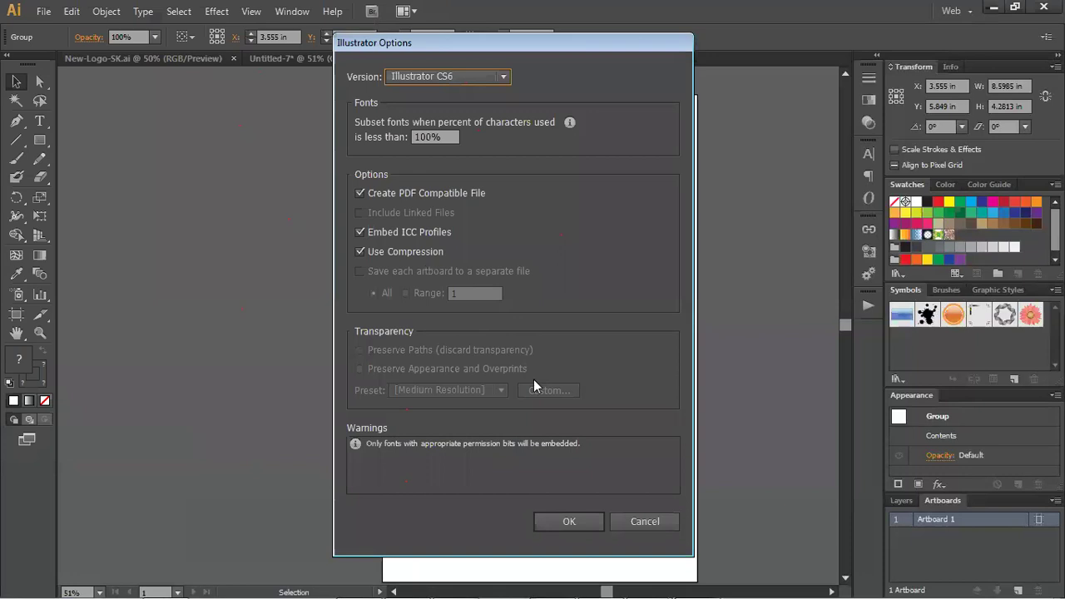
key("Tab")
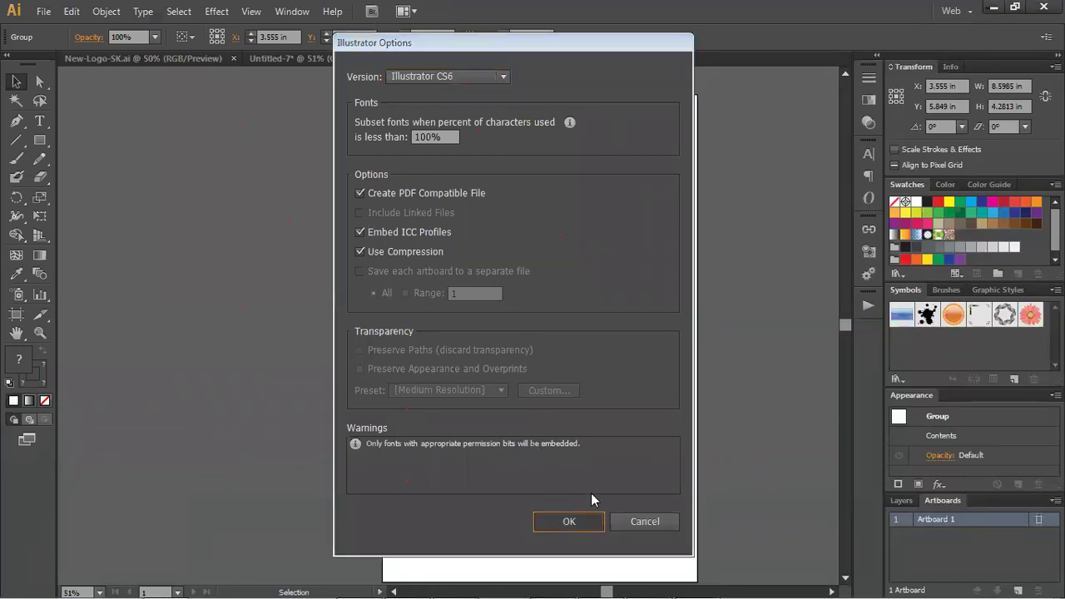
key("Return")
- Shift the logo slightly down and examine the document colour mode choices and the colour editing commands
left_click_drag(496, 258, 493, 269)
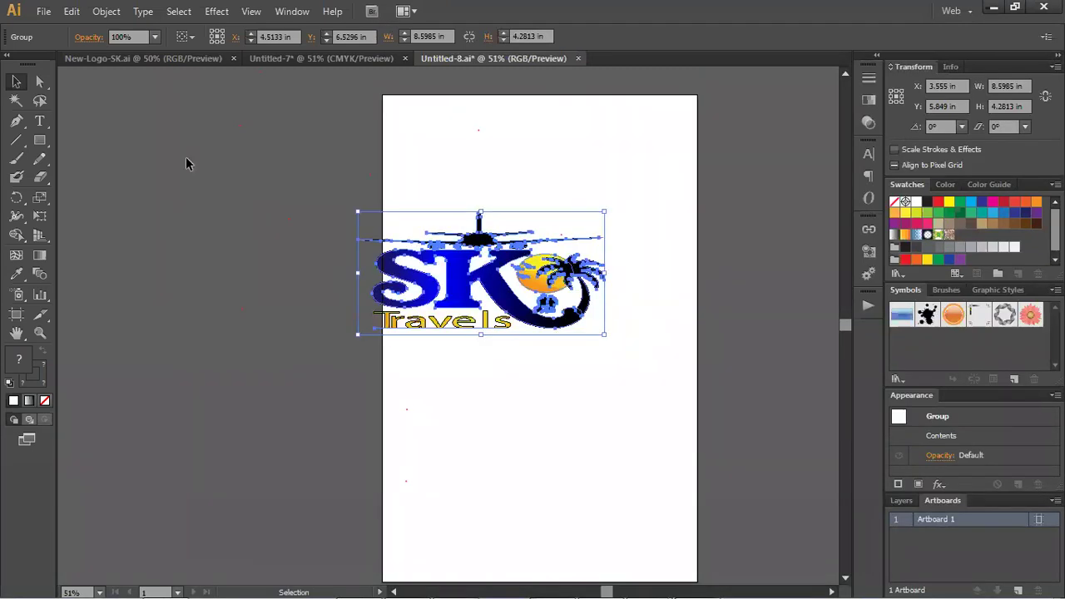
left_click(42, 10)
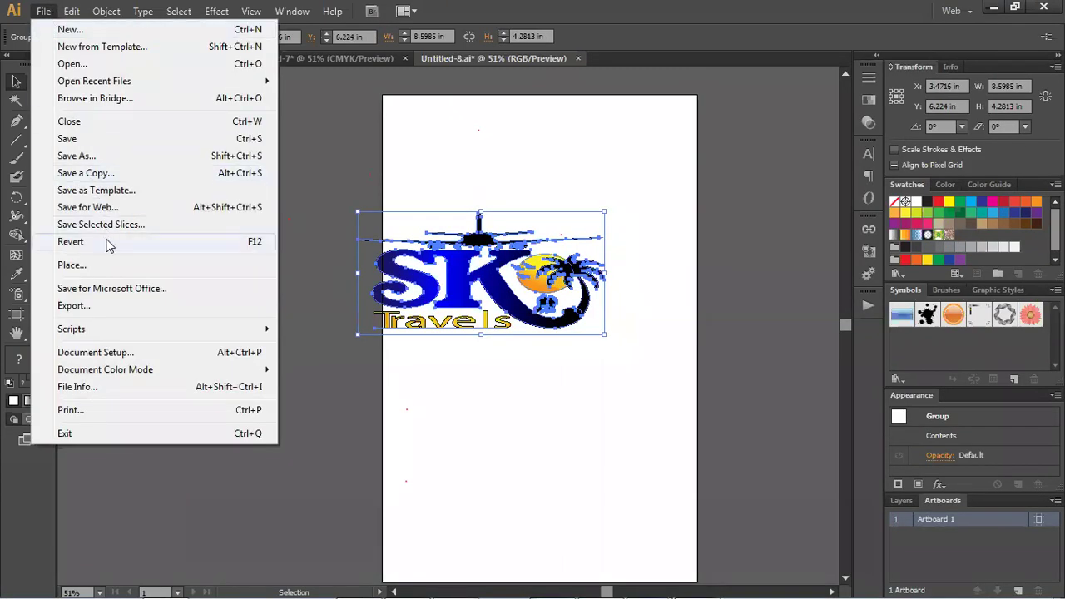
mouse_move(174, 377)
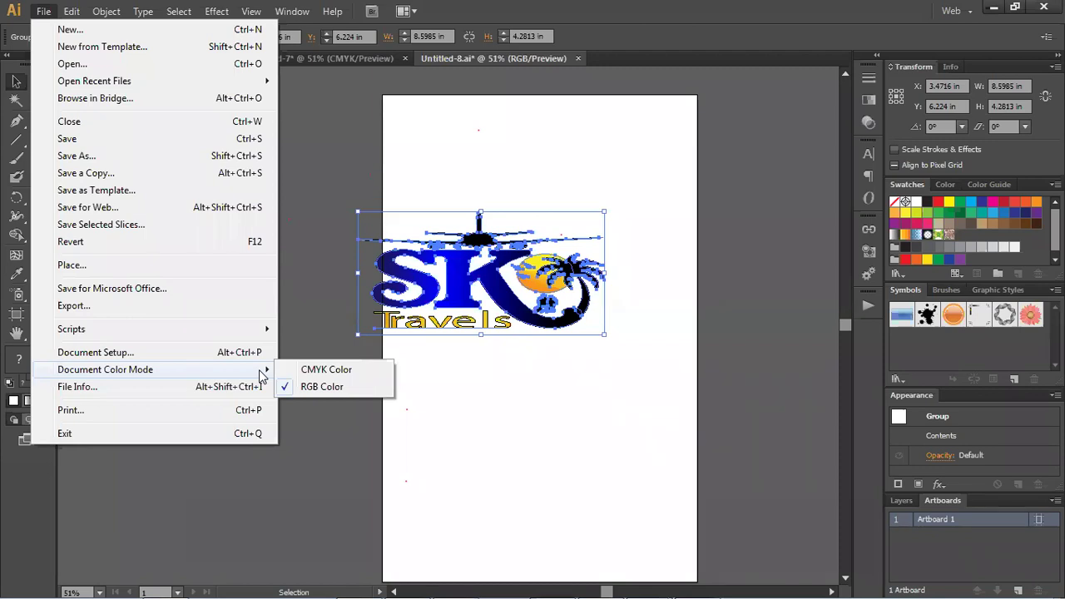
mouse_move(74, 17)
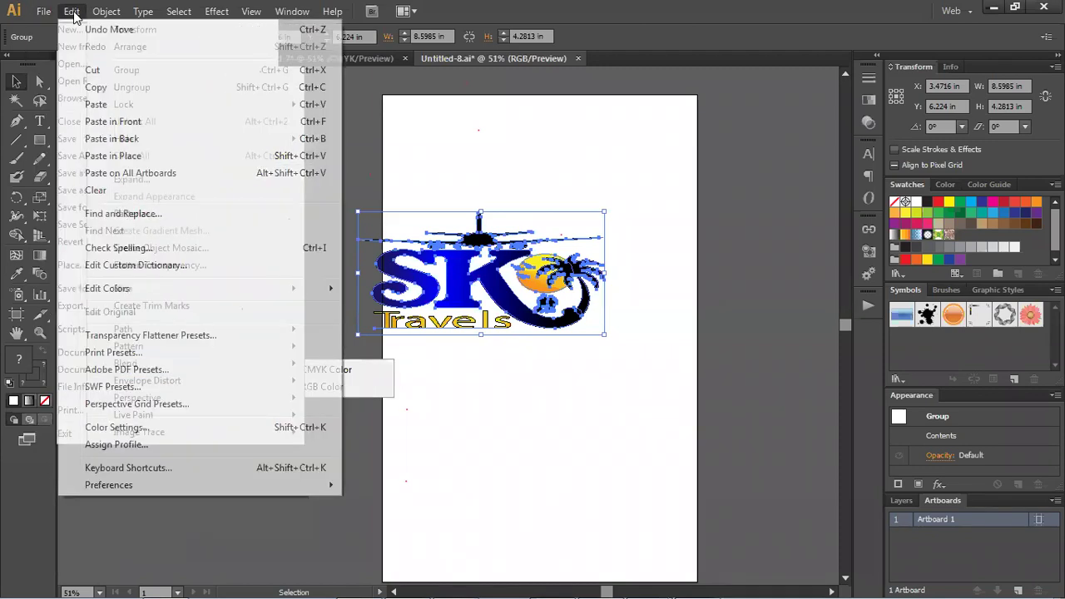
mouse_move(166, 296)
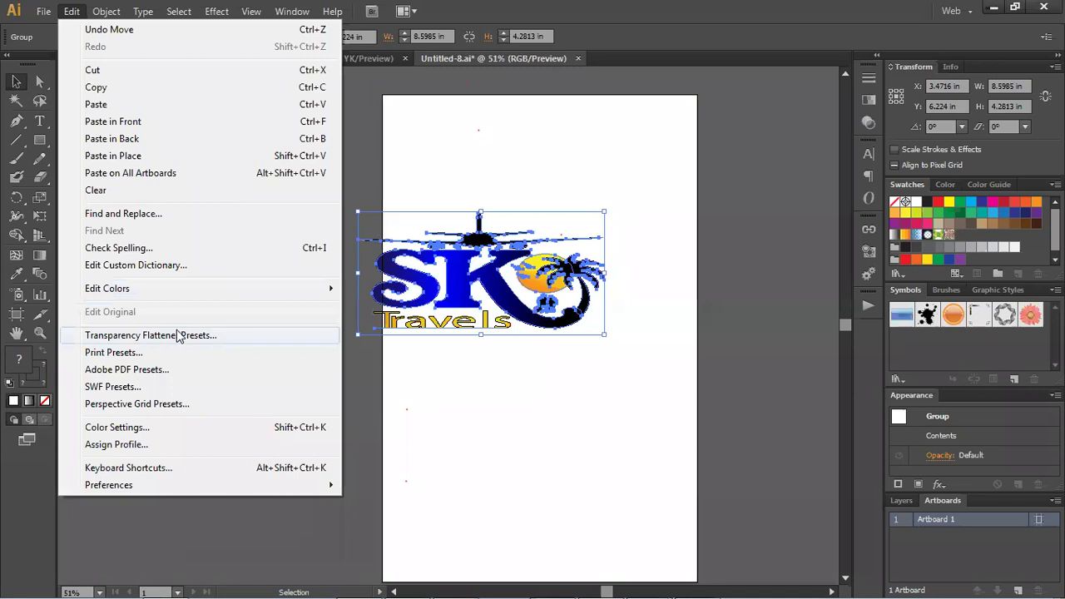
left_click(523, 396)
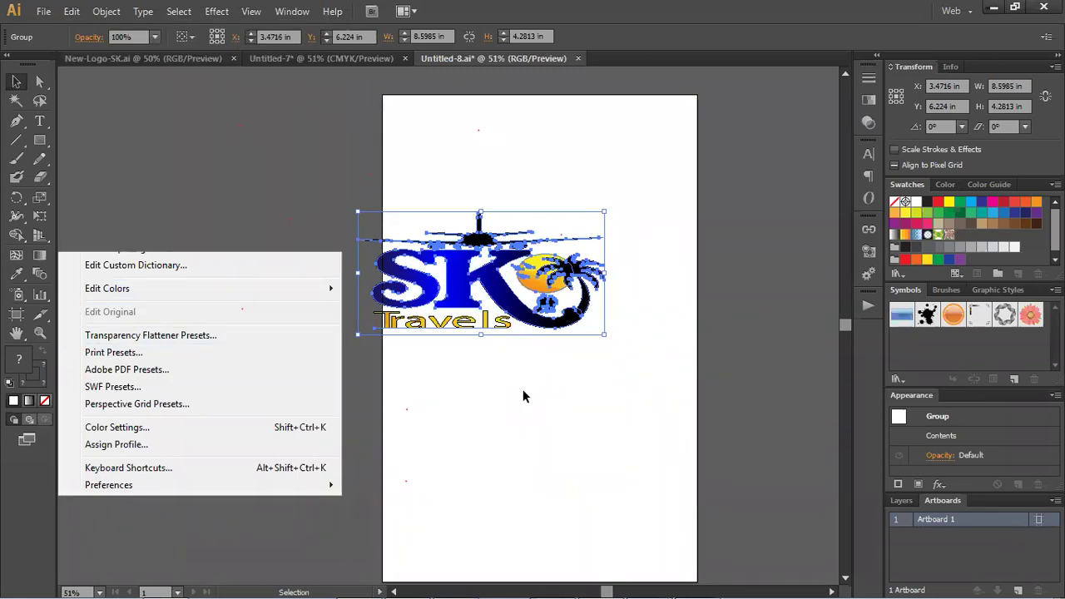
- Move the logo beyond the artboard's left edge, to about X -3.93 in and Y 9.17 in, and deselect it
left_click_drag(466, 283, 254, 367)
left_click(247, 492)
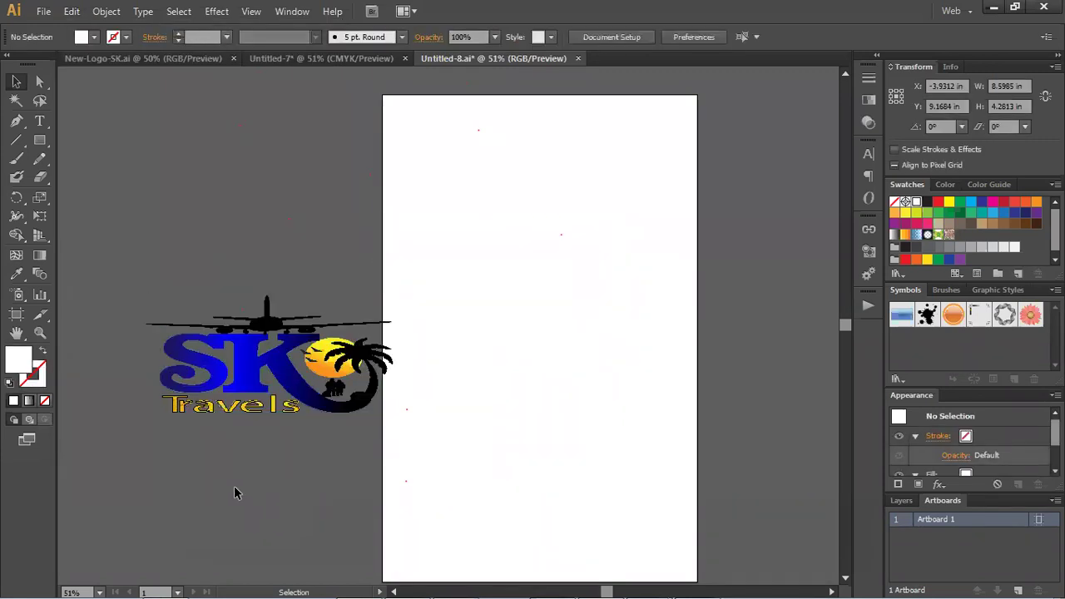